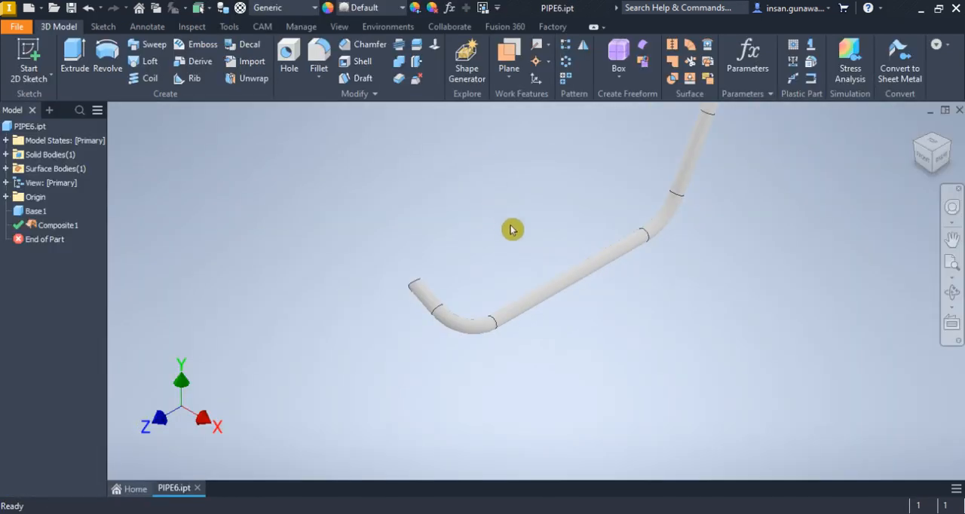
Examine the bent pipe model from several angles, including a close look at its upper end
middle_click_drag(511, 230, 373, 326)
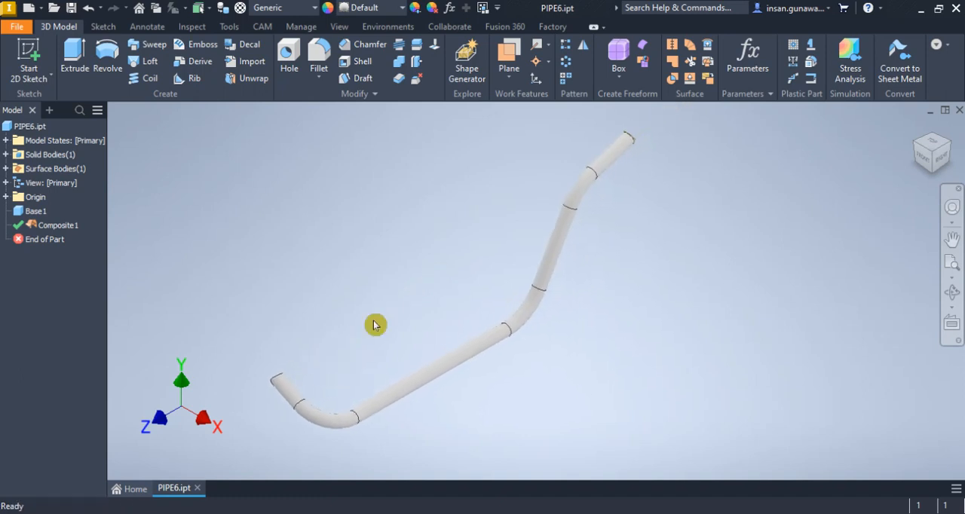
left_click(950, 291)
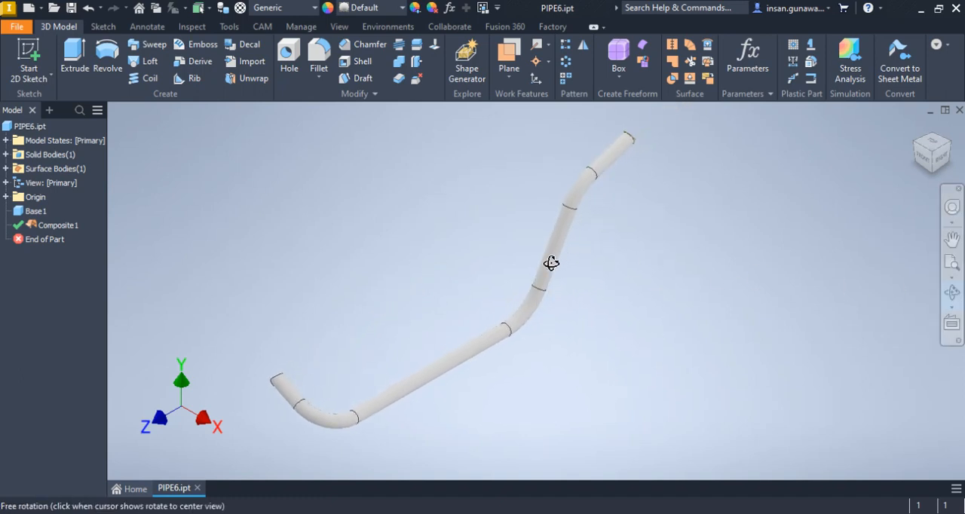
left_click_drag(551, 262, 499, 281)
scroll(491, 194, "up", 5)
left_click_drag(491, 194, 569, 202)
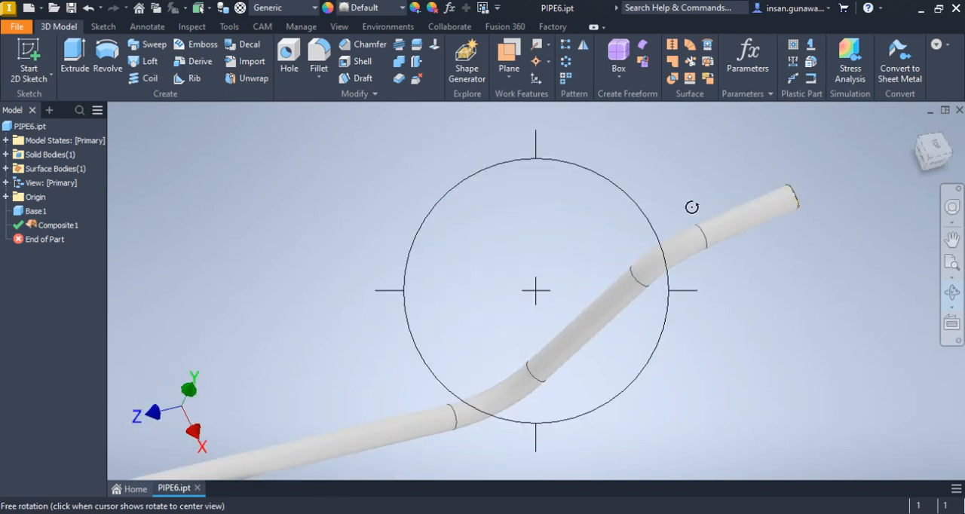
scroll(803, 203, "up", 6)
scroll(801, 204, "up", 2)
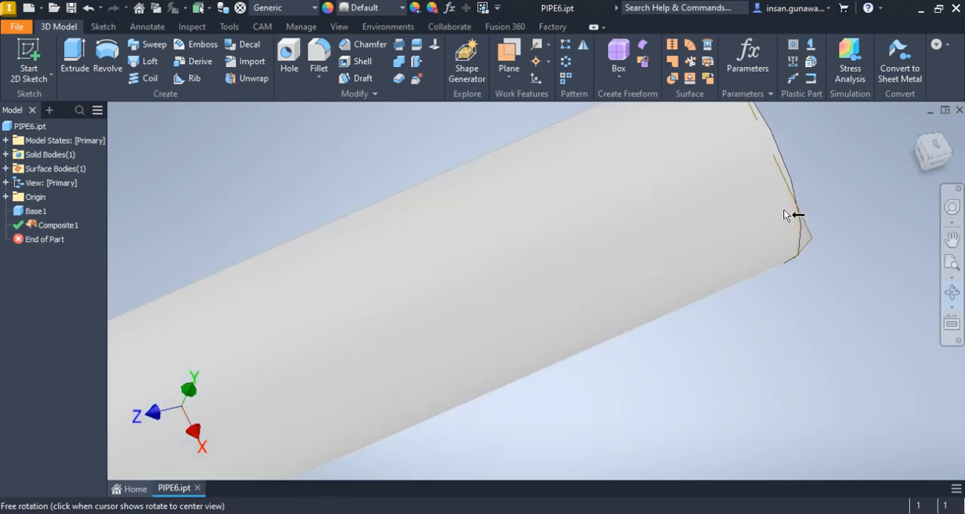
scroll(748, 233, "down", 4)
scroll(745, 235, "down", 6)
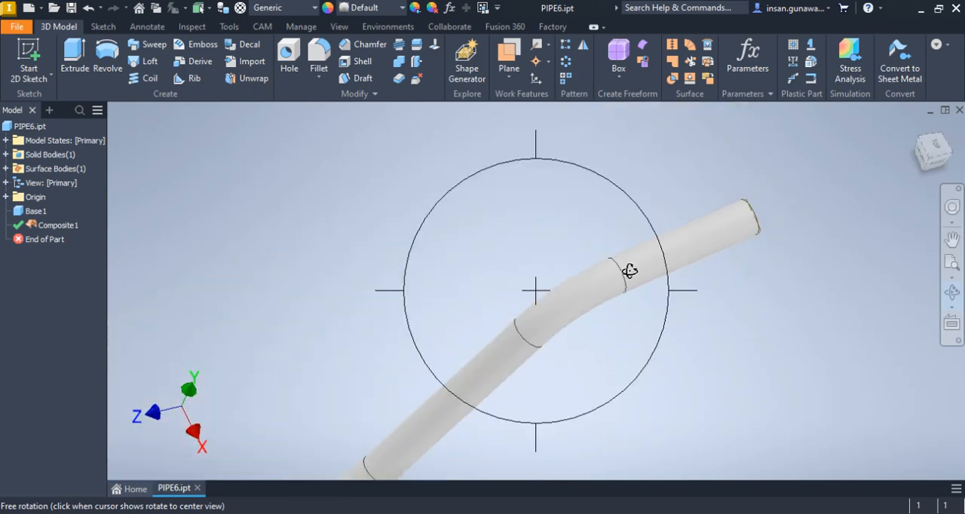
right_click(524, 264)
left_click(581, 270)
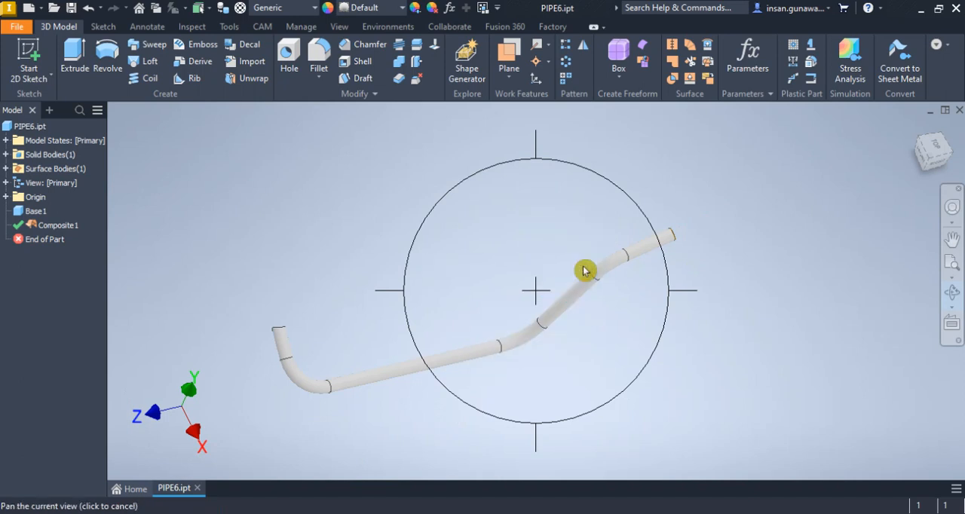
Delete the Composite1 surface feature from the pipe part
right_click(62, 230)
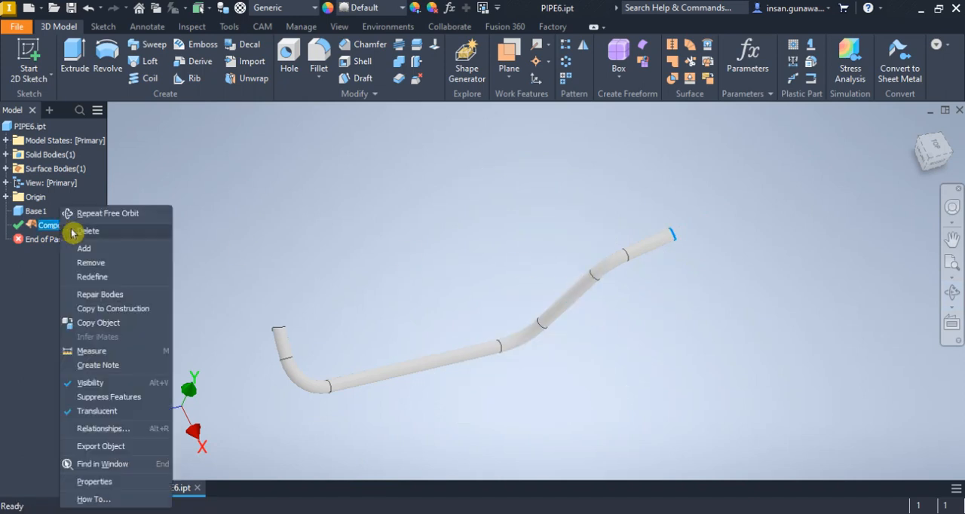
left_click(137, 239)
middle_click_drag(378, 231, 424, 226)
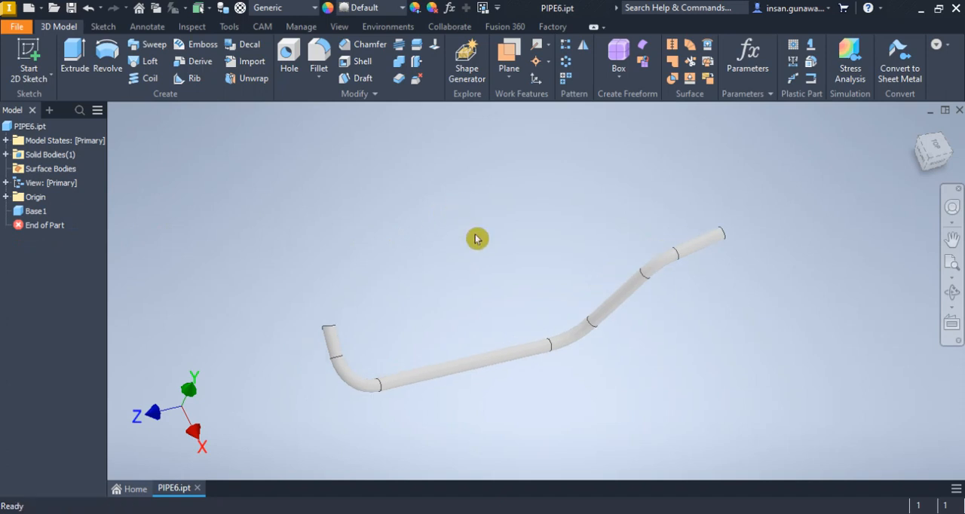
Create a work axis through the centre of each of the pipe's four straight segments
left_click(539, 46)
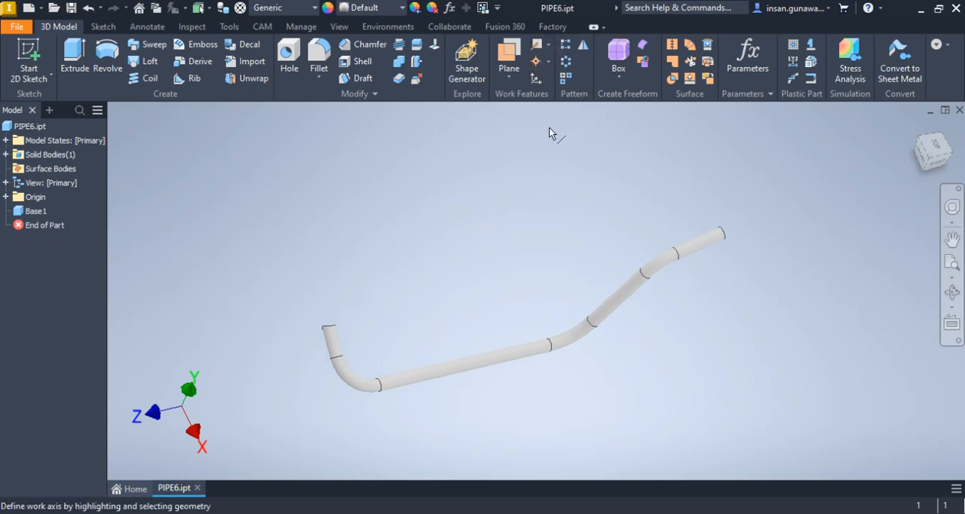
left_click(465, 370)
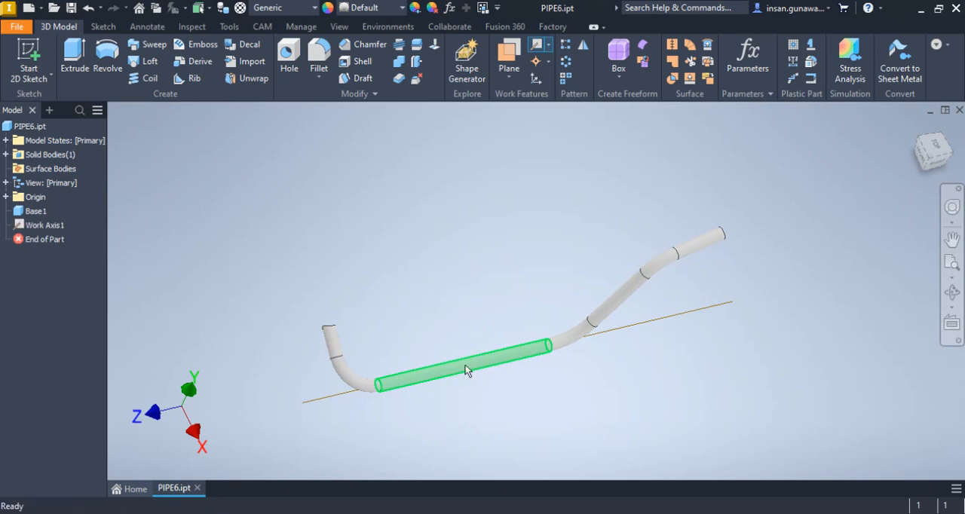
left_click(549, 50)
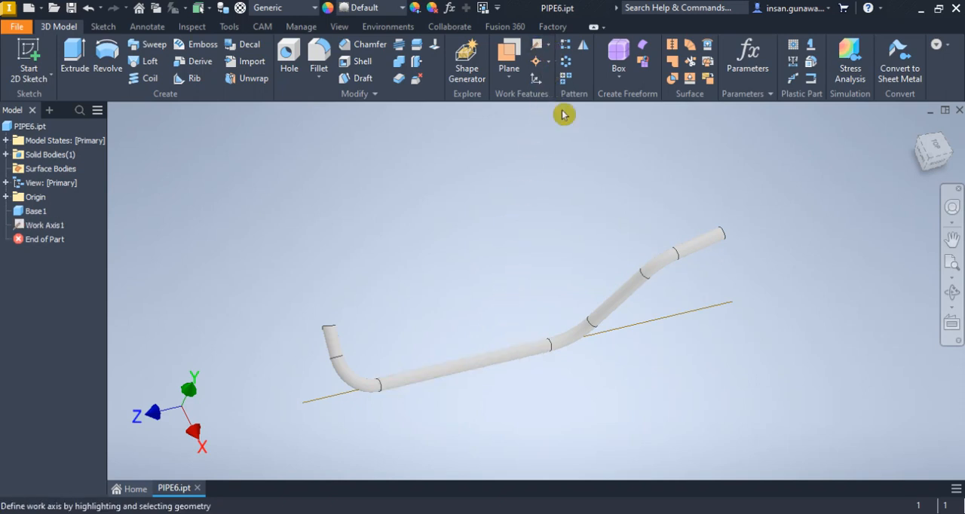
left_click(619, 305)
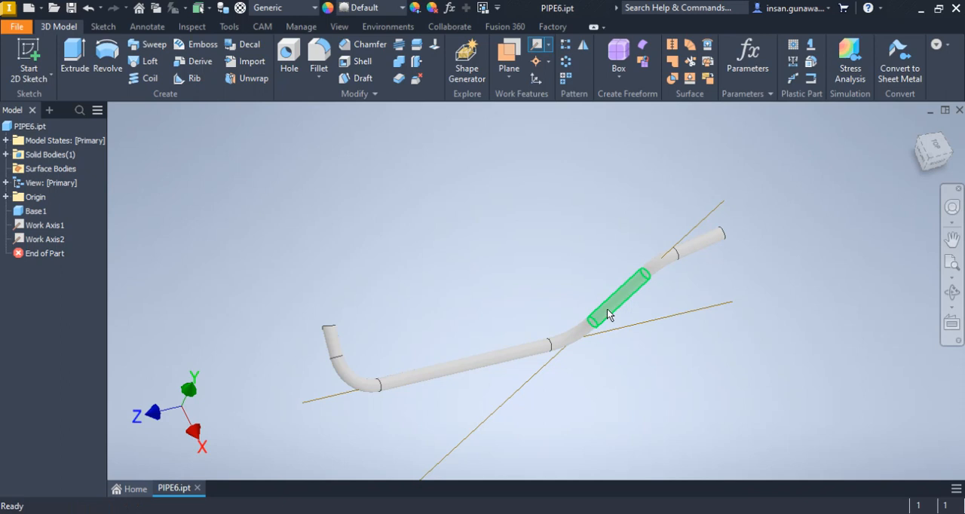
left_click(538, 46)
left_click(332, 341)
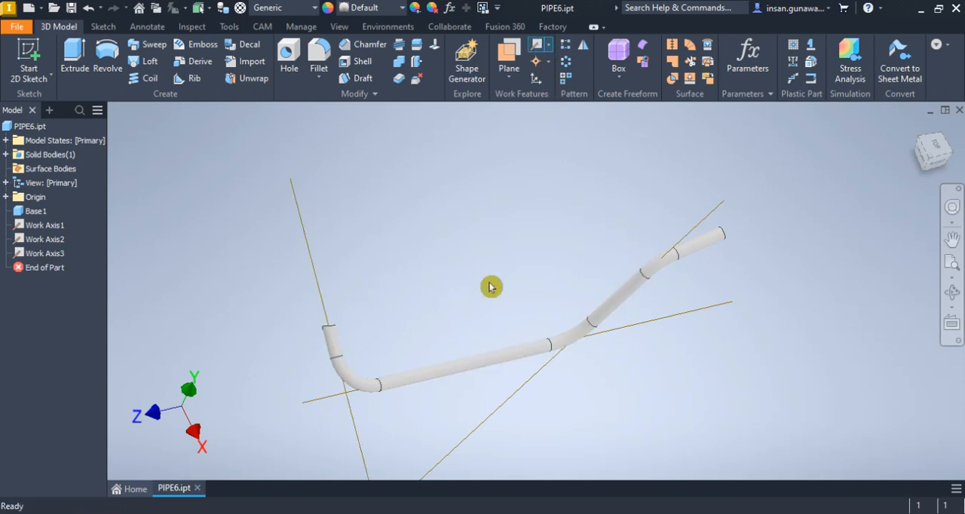
left_click(536, 55)
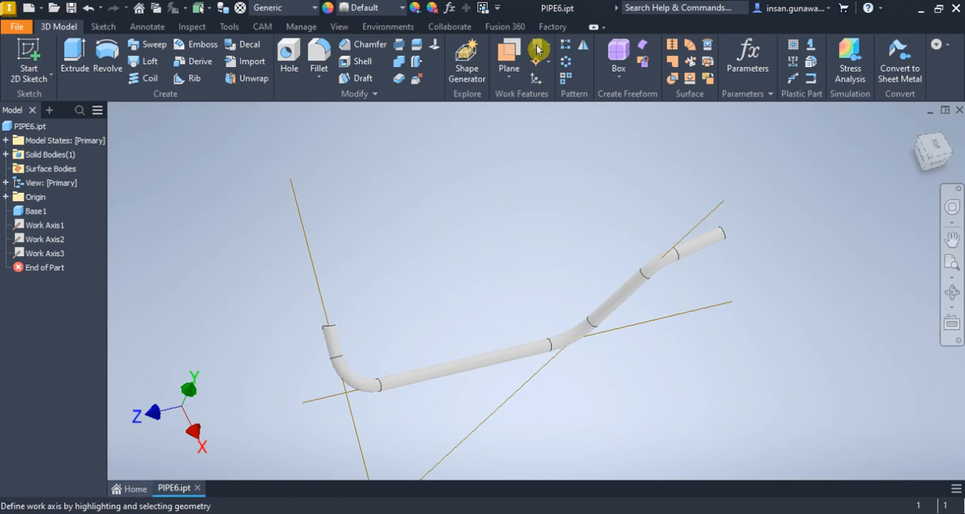
left_click(709, 251)
right_click(538, 180)
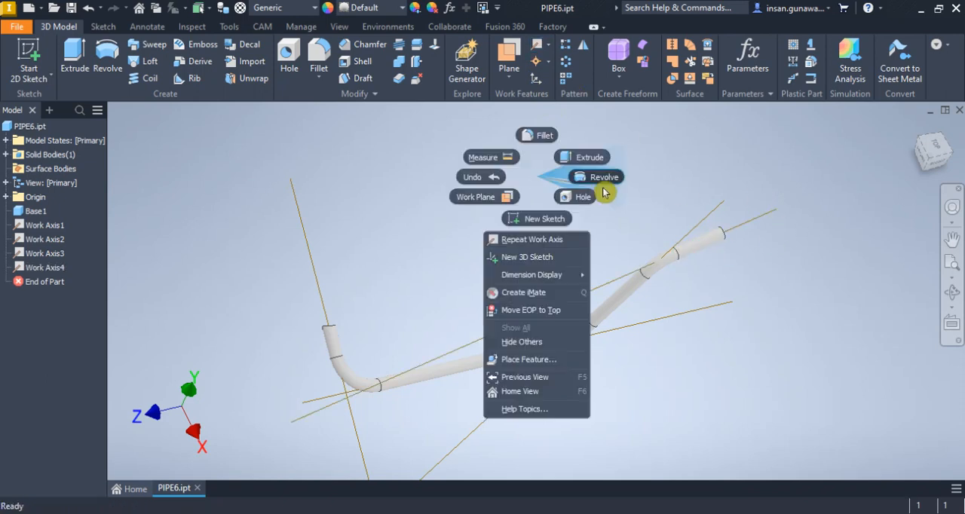
left_click(553, 183)
Create a work plane through the axes of the long straight segment and the adjoining middle segment
left_click(952, 293)
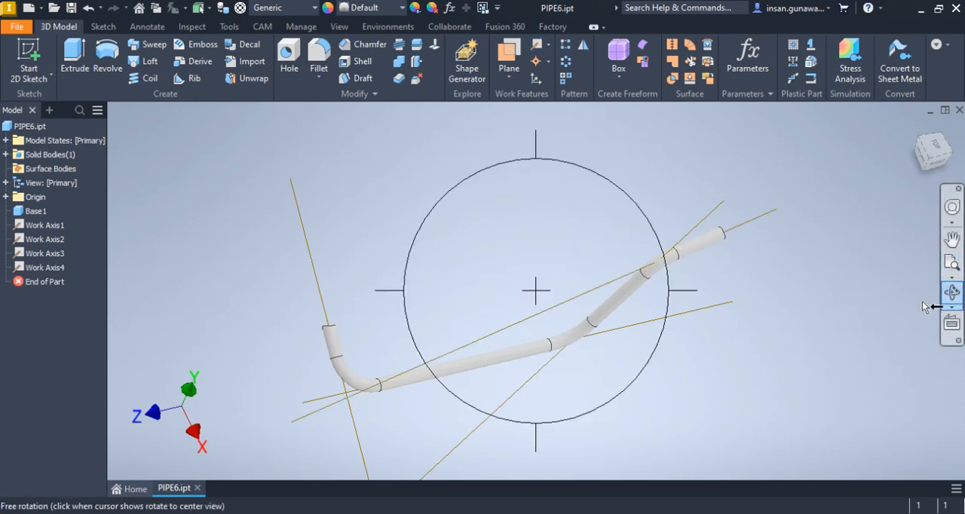
left_click_drag(541, 286, 535, 236)
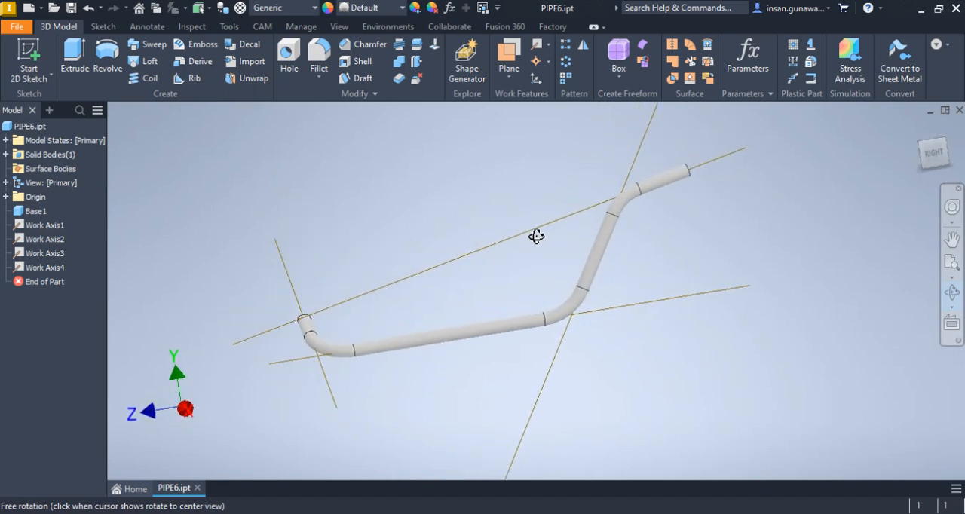
right_click(709, 236)
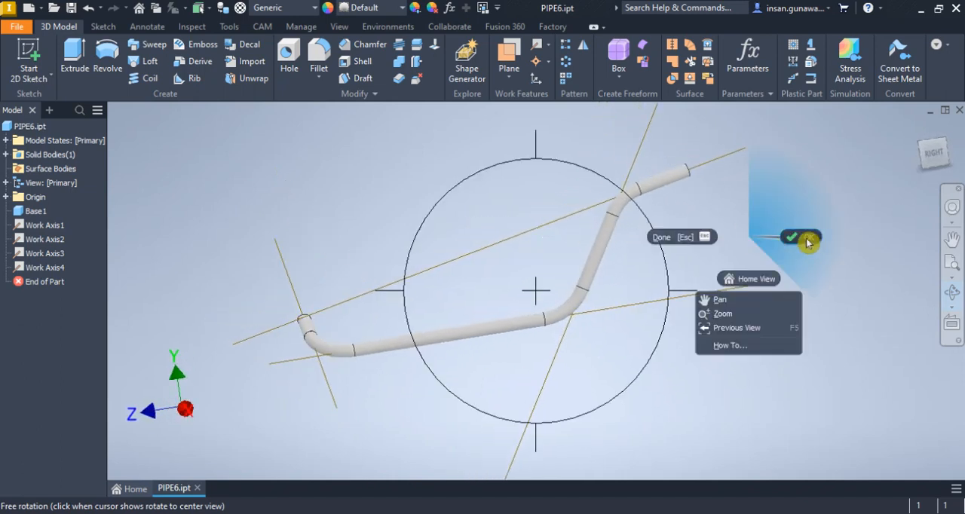
left_click(800, 239)
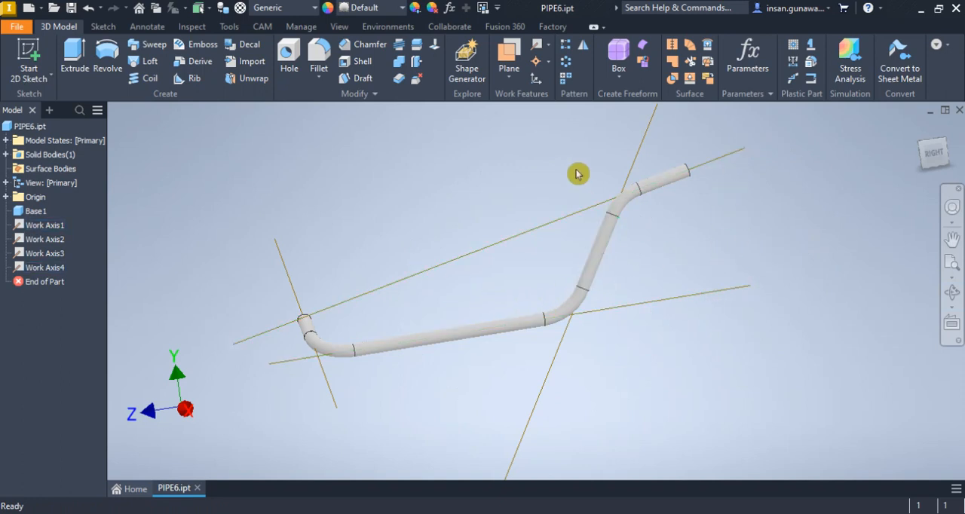
left_click(509, 53)
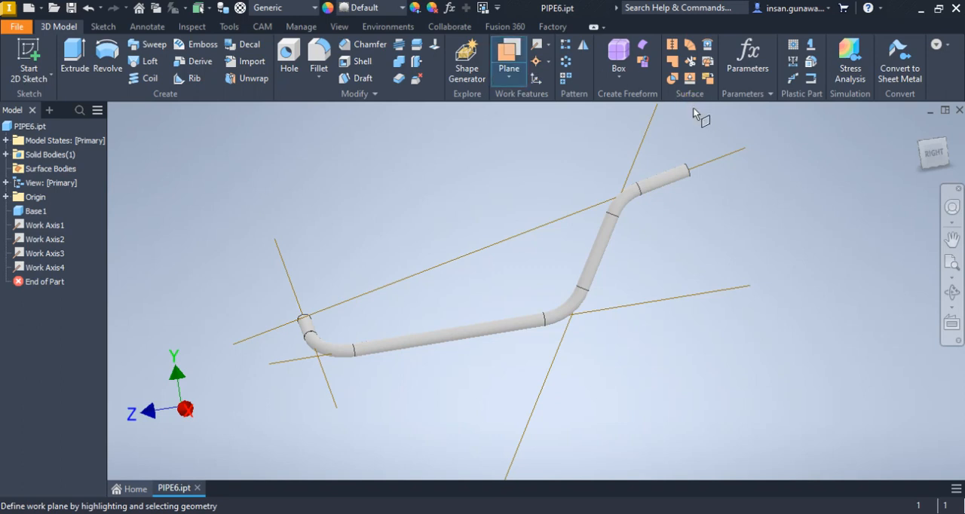
left_click(638, 161)
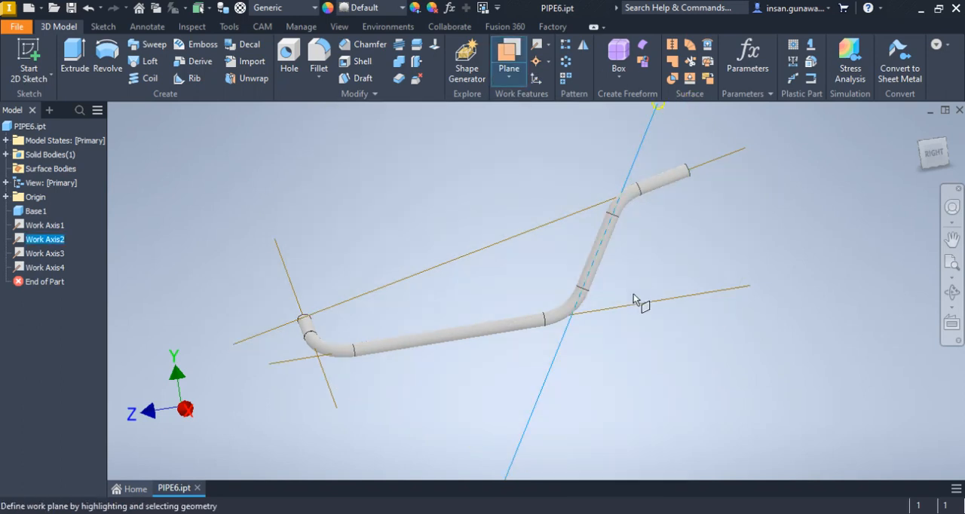
left_click(633, 301)
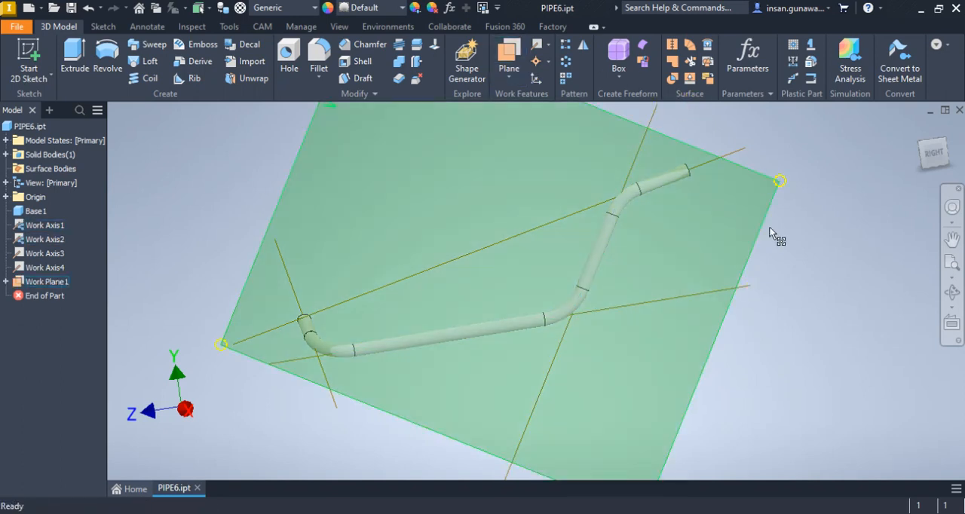
right_click(837, 159)
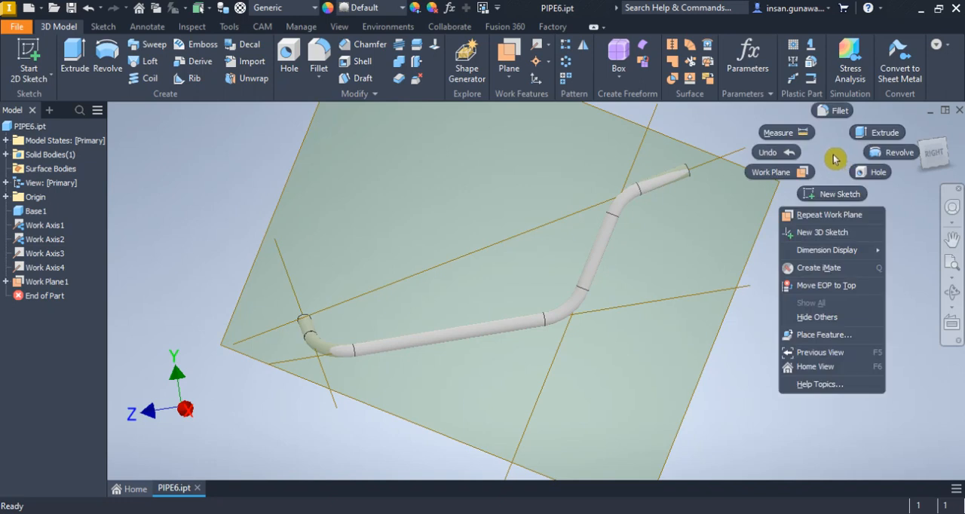
left_click(835, 159)
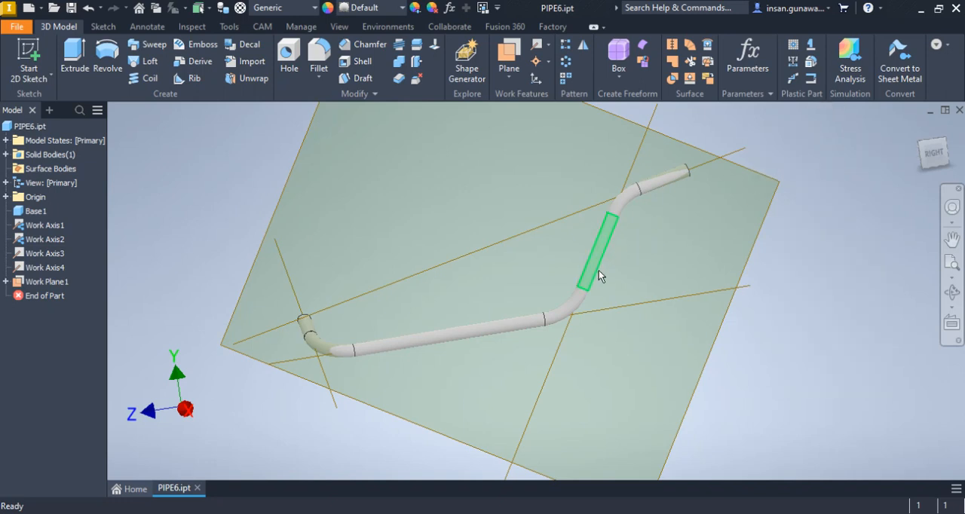
Hide the work plane so only the pipe and its work axes are shown
left_click(957, 291)
left_click_drag(523, 194, 563, 191)
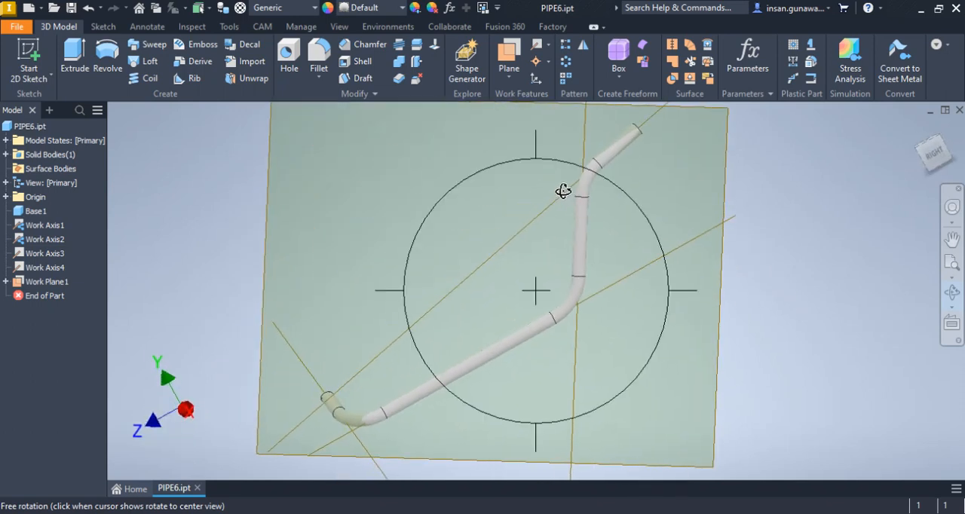
right_click(564, 191)
left_click(616, 194)
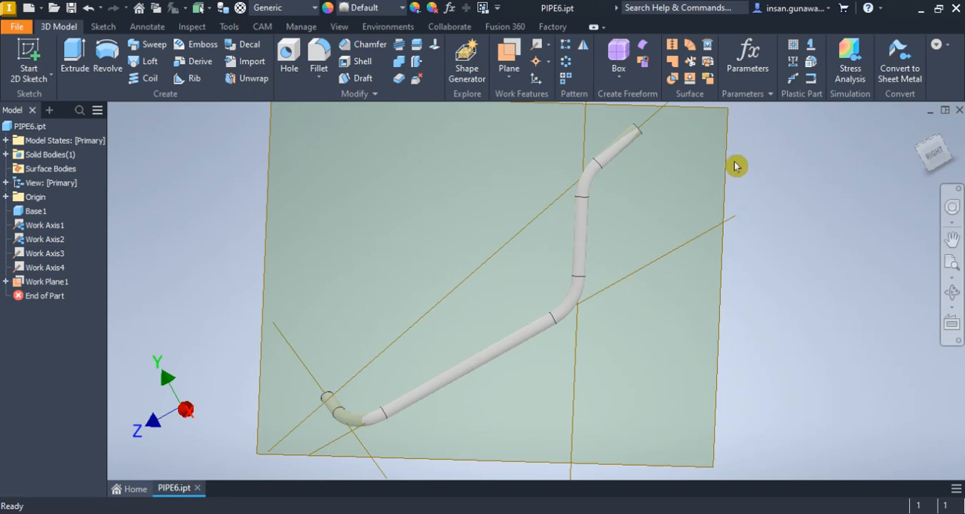
scroll(769, 190, "down", 3)
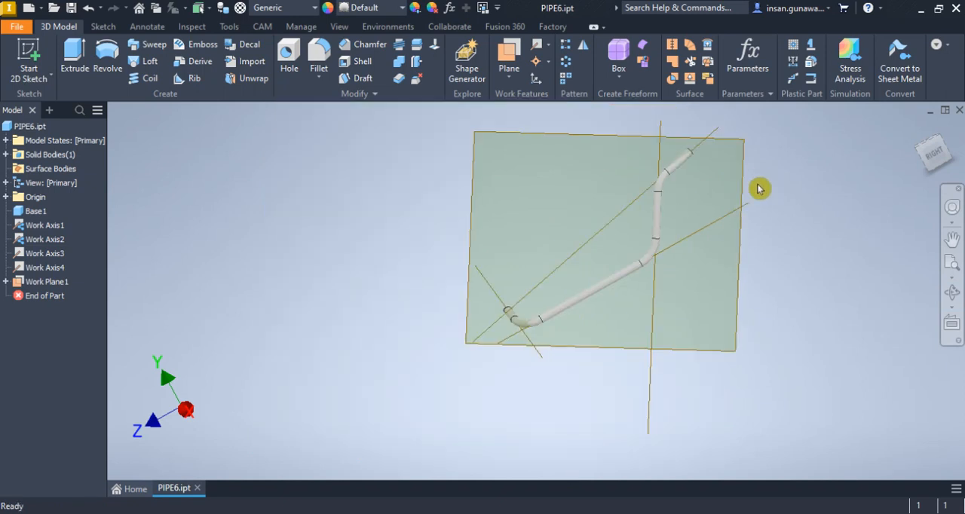
right_click(747, 172)
left_click(780, 188)
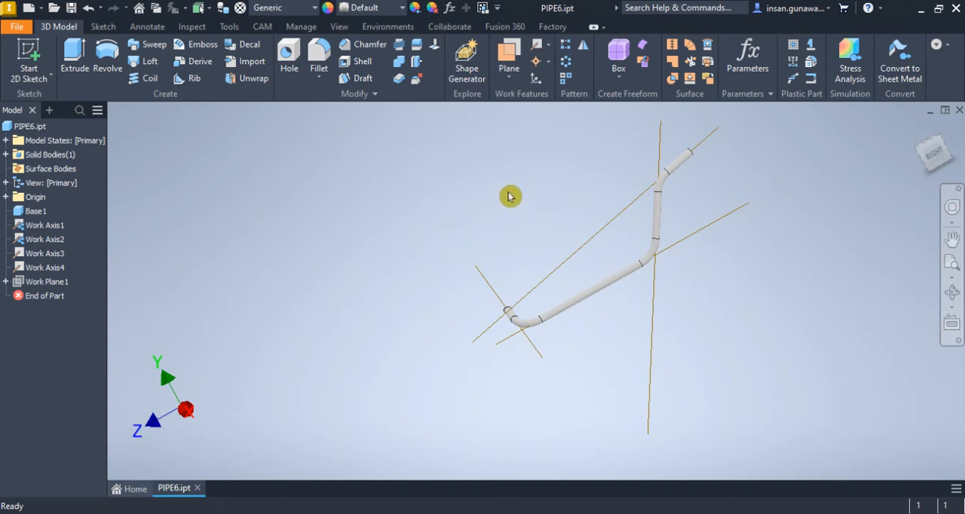
Add an angular dimension annotation between Work Axis2 and Work Axis1, using the ASME - mm annotation standard
left_click(148, 27)
left_click(133, 59)
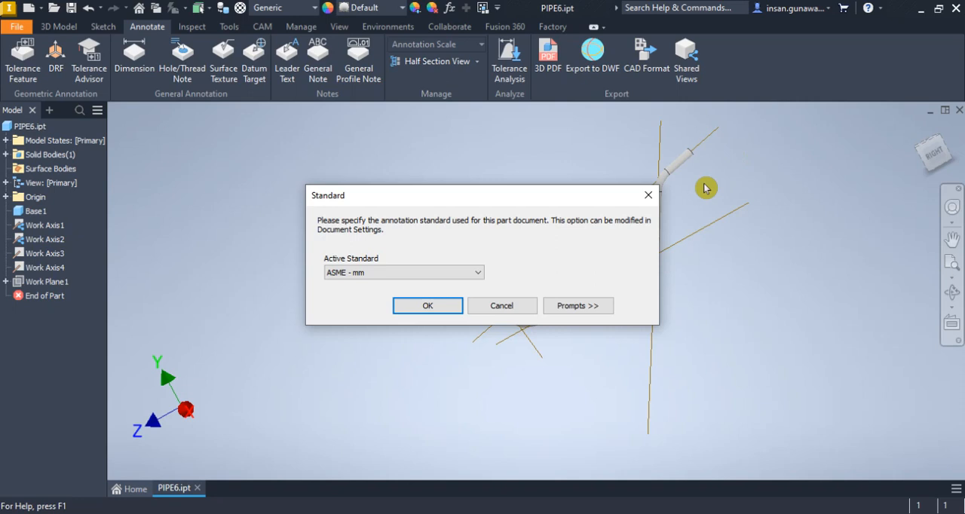
left_click(444, 306)
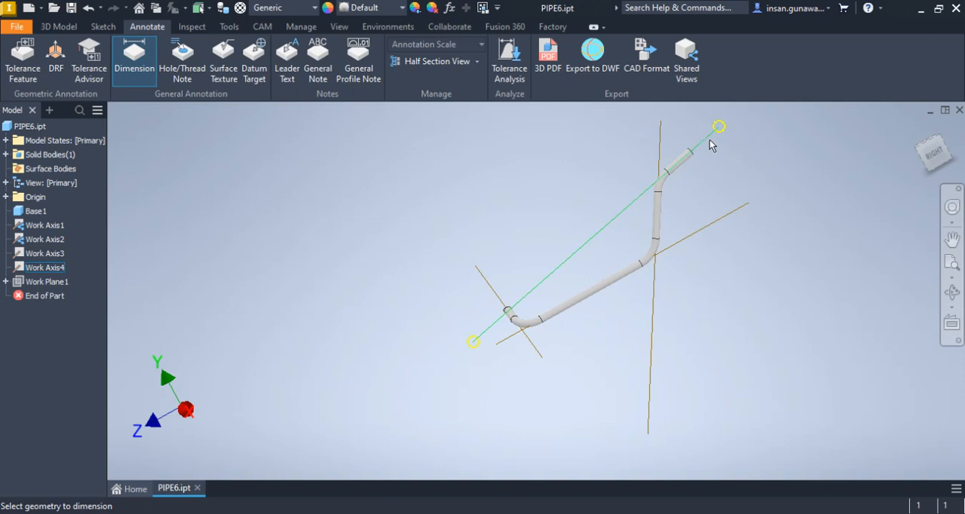
left_click(656, 304)
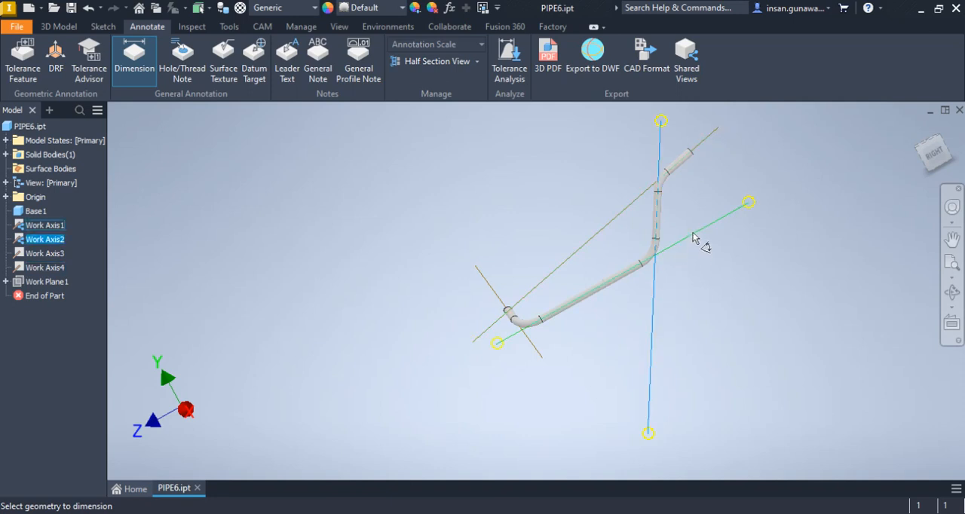
left_click(693, 236)
left_click(714, 293)
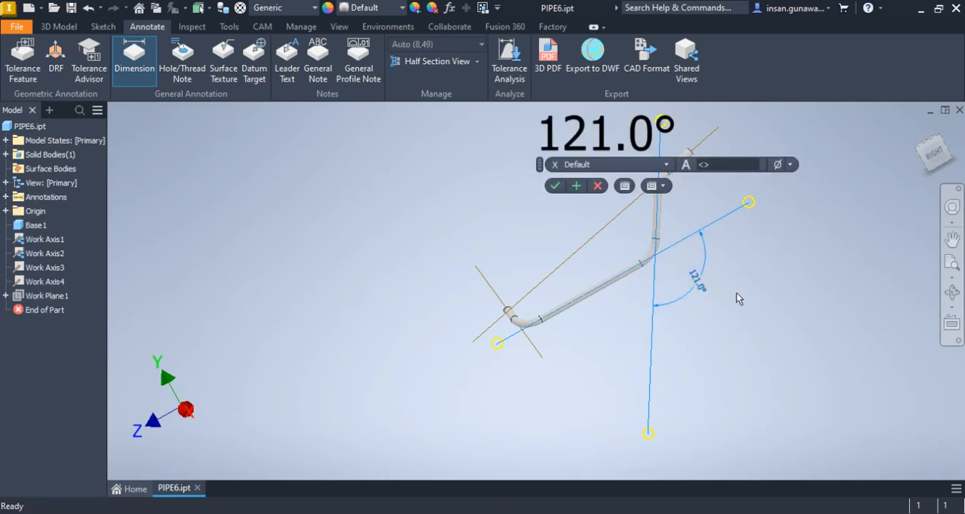
left_click(555, 193)
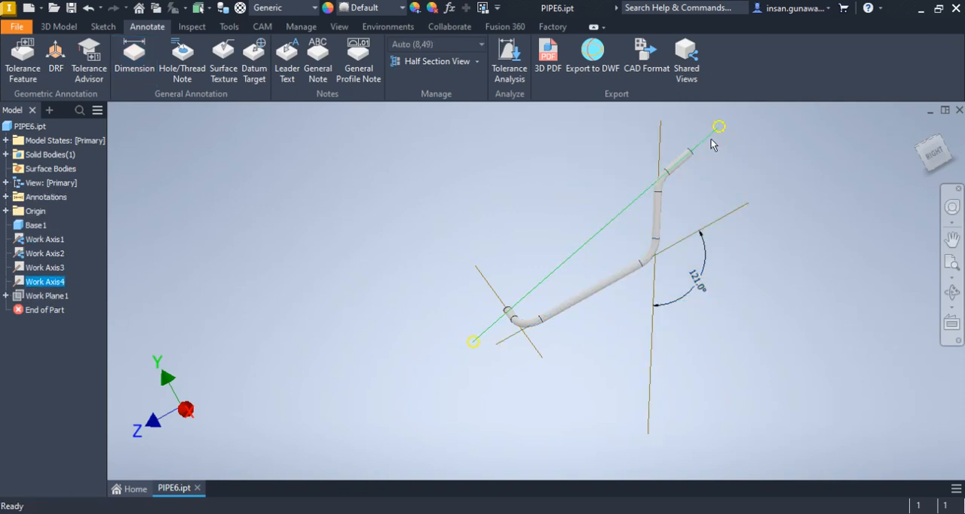
Add an angular dimension annotation between Work Axis2 and Work Axis4 at the upper bend of the pipe
left_click(665, 148)
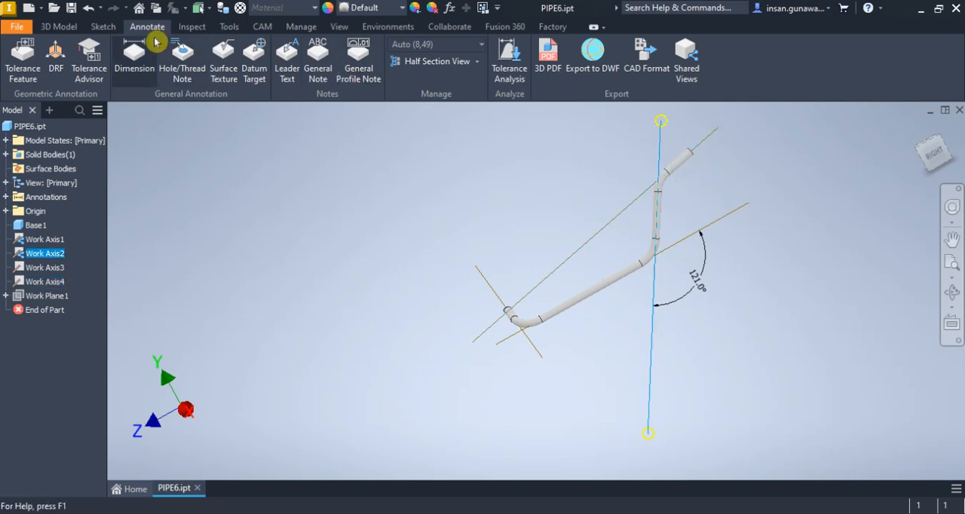
left_click(135, 54)
left_click(658, 148)
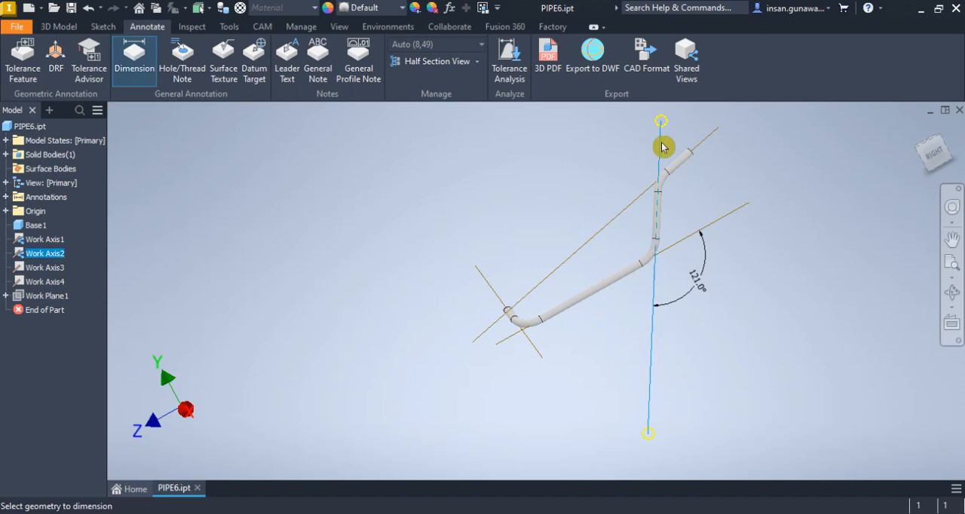
left_click(690, 154)
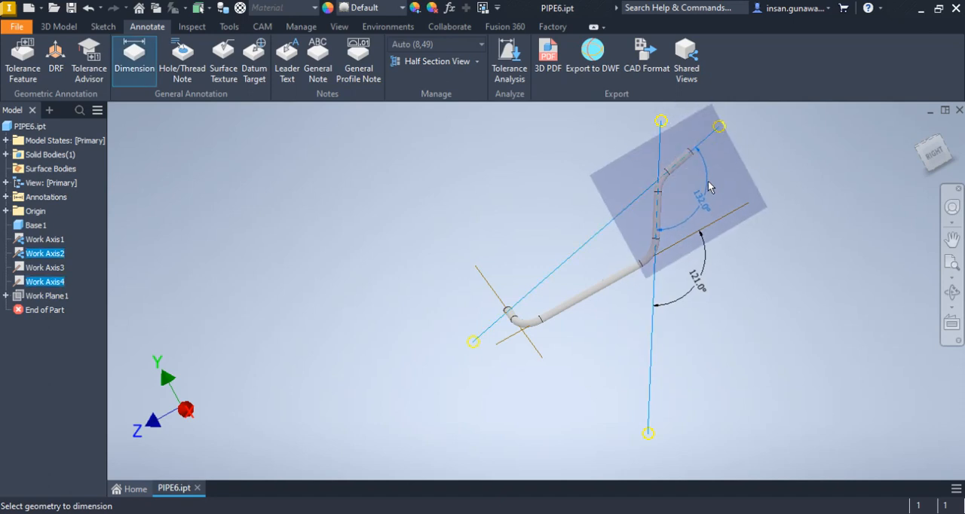
left_click(709, 185)
left_click(574, 190)
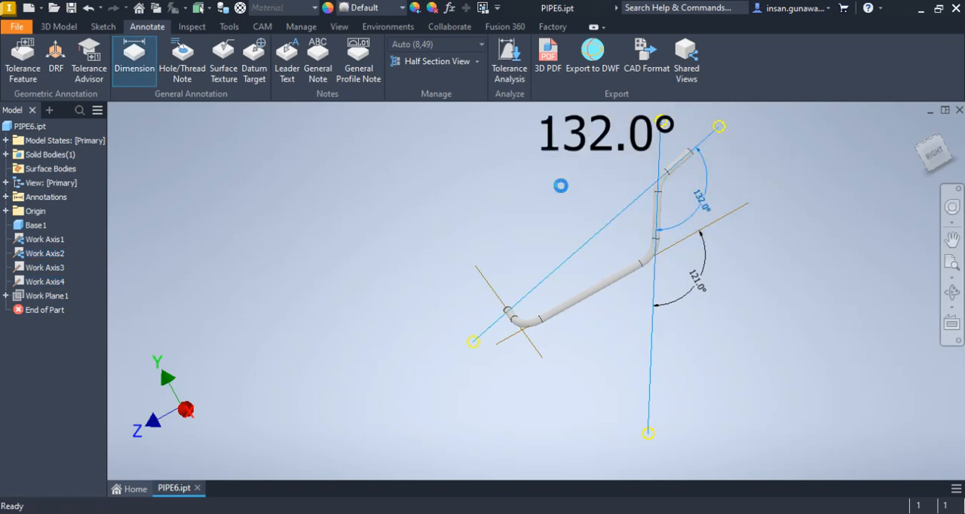
key("Escape")
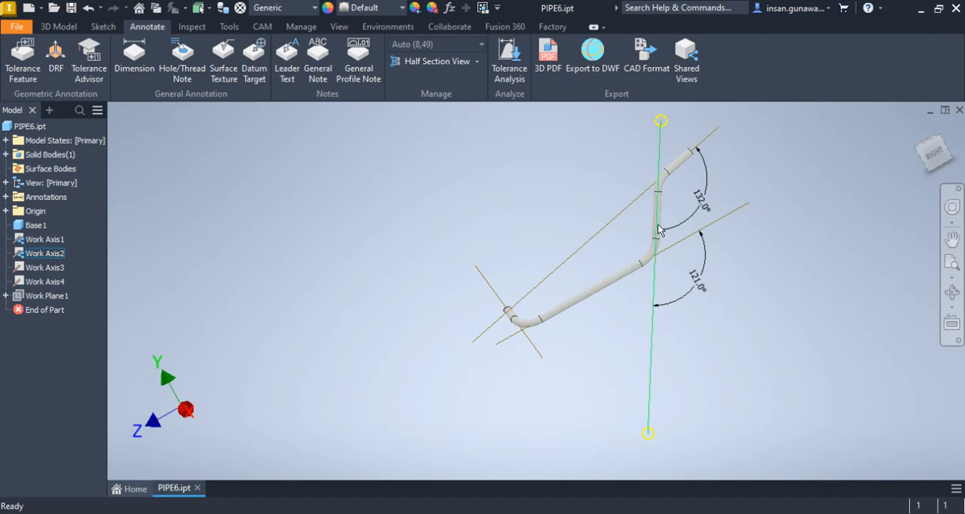
Add an angular dimension annotation between Work Axis3 and Work Axis1 at the short end bend, with three-decimal precision
scroll(502, 336, "up", 3)
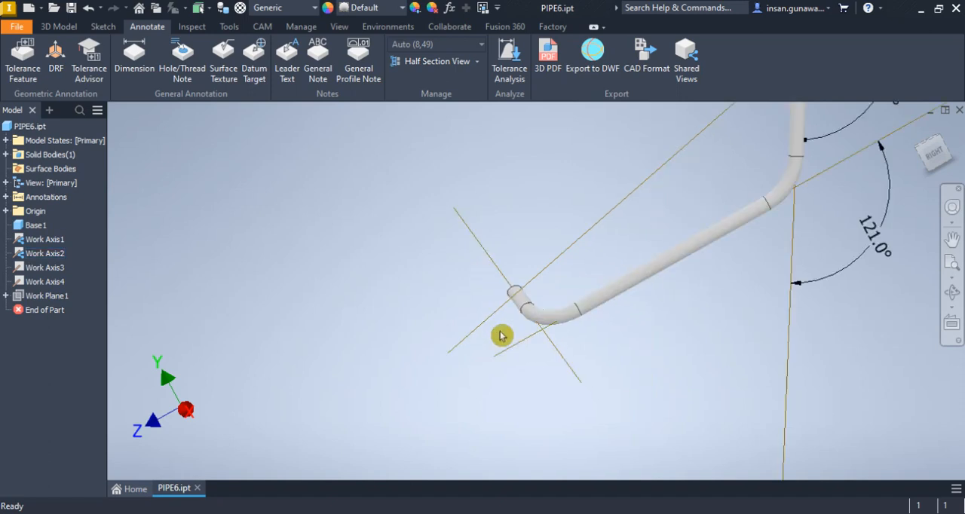
middle_click_drag(502, 400, 548, 400, "shift")
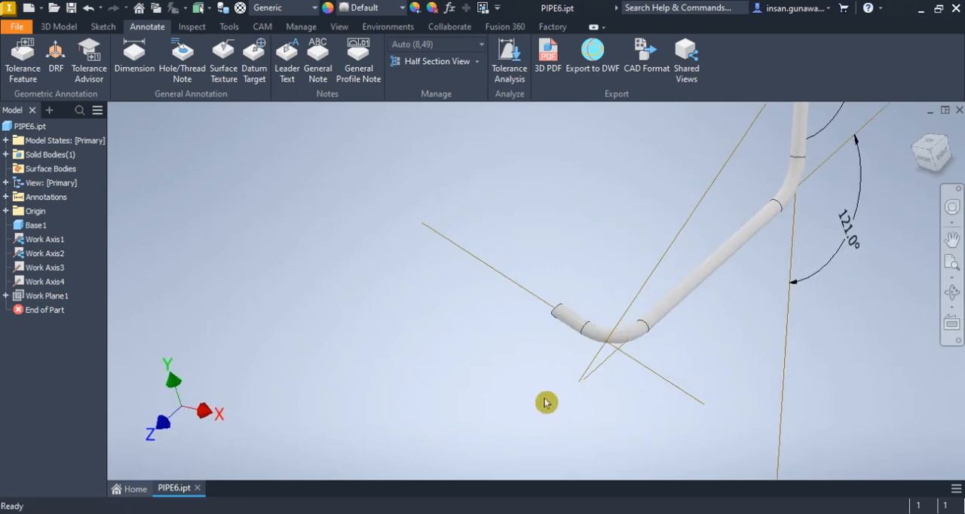
left_click(136, 59)
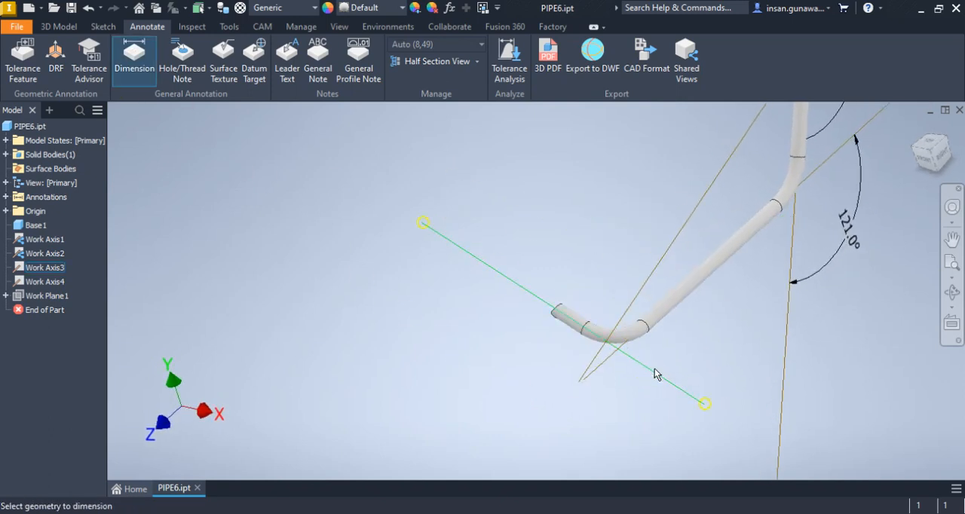
left_click(592, 367)
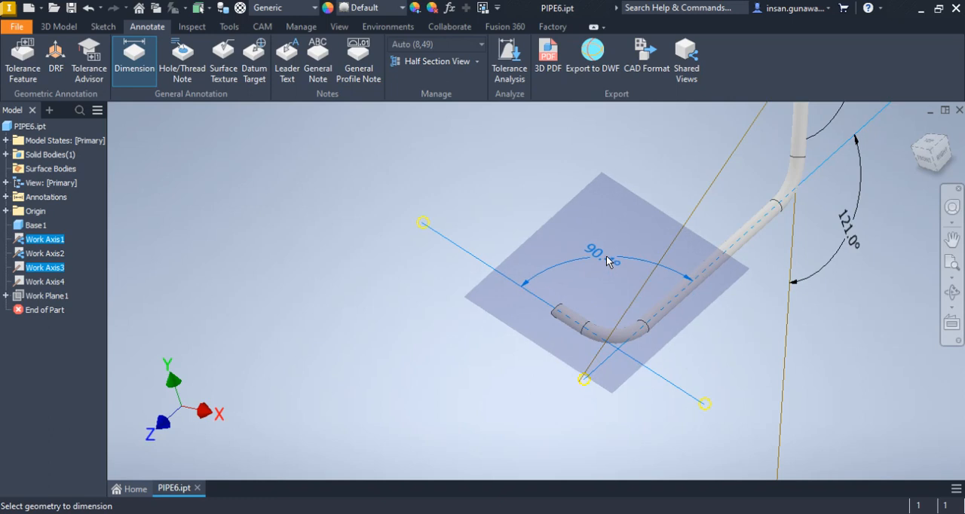
left_click(602, 248)
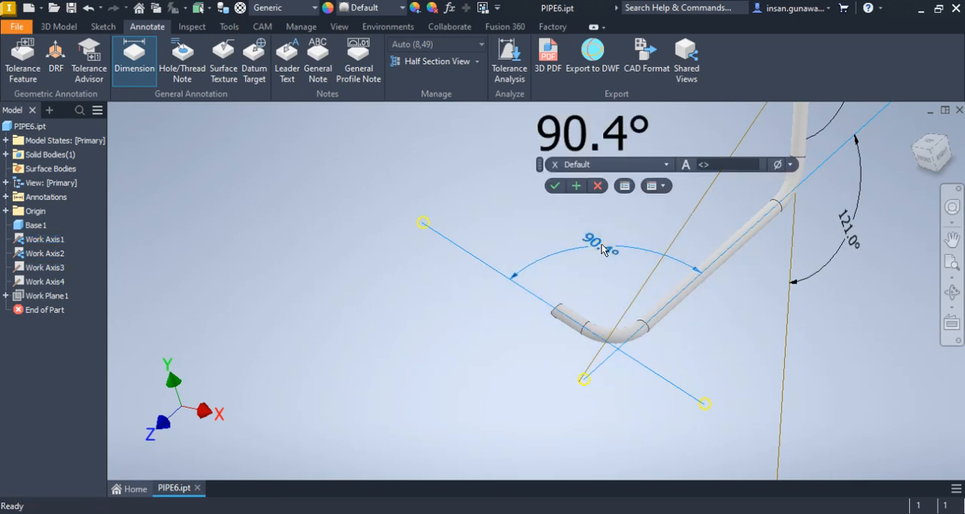
left_click(624, 136)
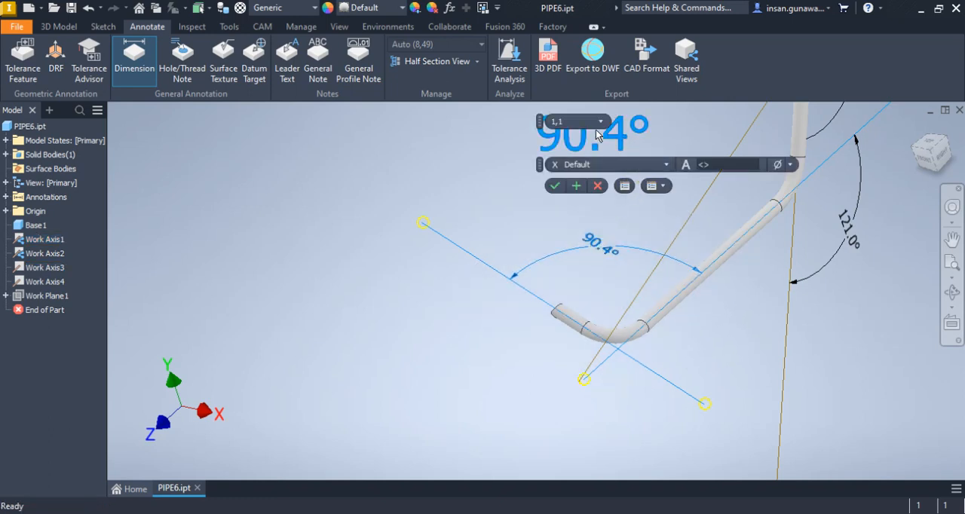
left_click(596, 121)
left_click(594, 186)
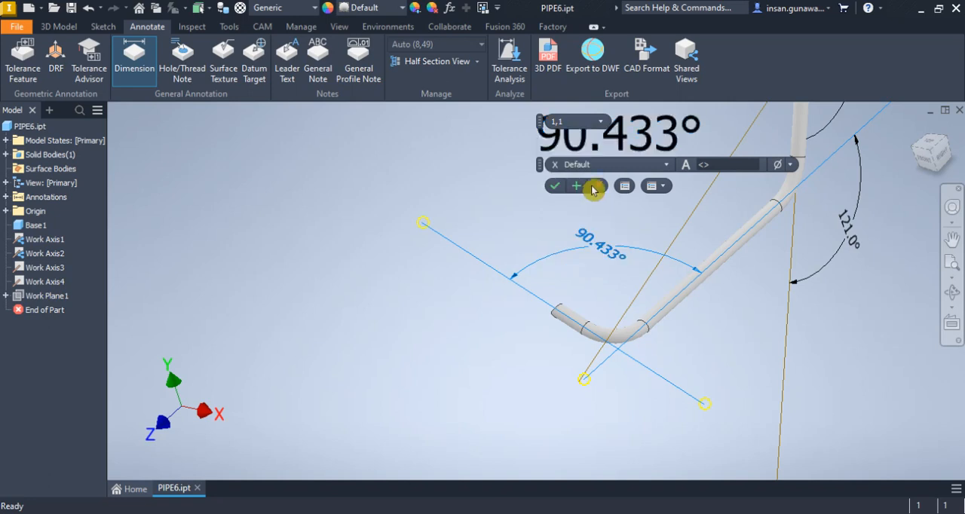
left_click(553, 188)
Examine the pipe's three bend angle annotations in the right side view
scroll(530, 240, "up", 3)
middle_click_drag(634, 226, 526, 301)
scroll(595, 255, "down", 3)
scroll(530, 300, "up", 3)
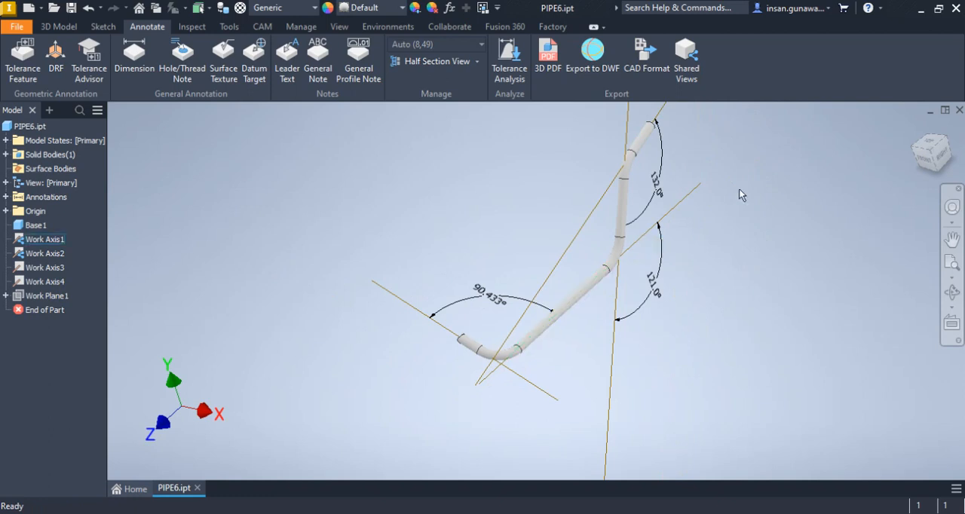
left_click(942, 154)
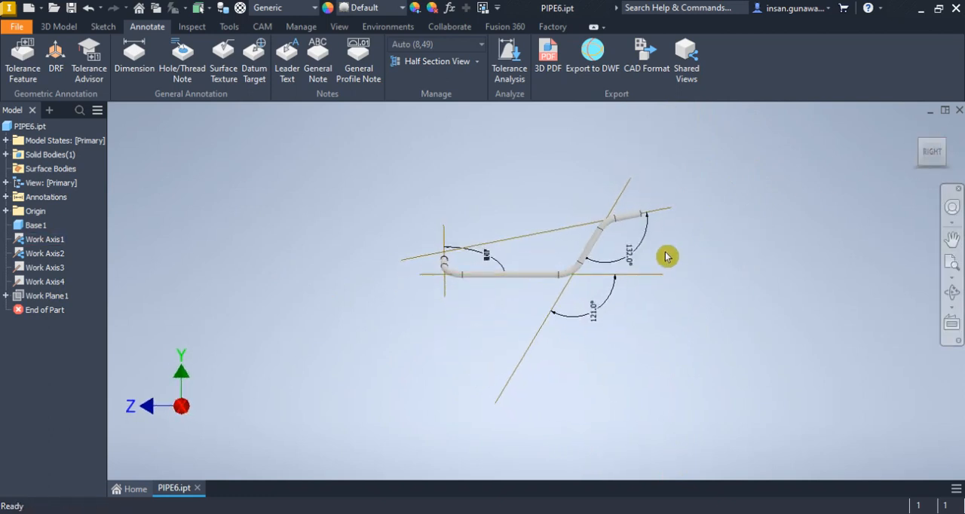
scroll(631, 224, "down", 2)
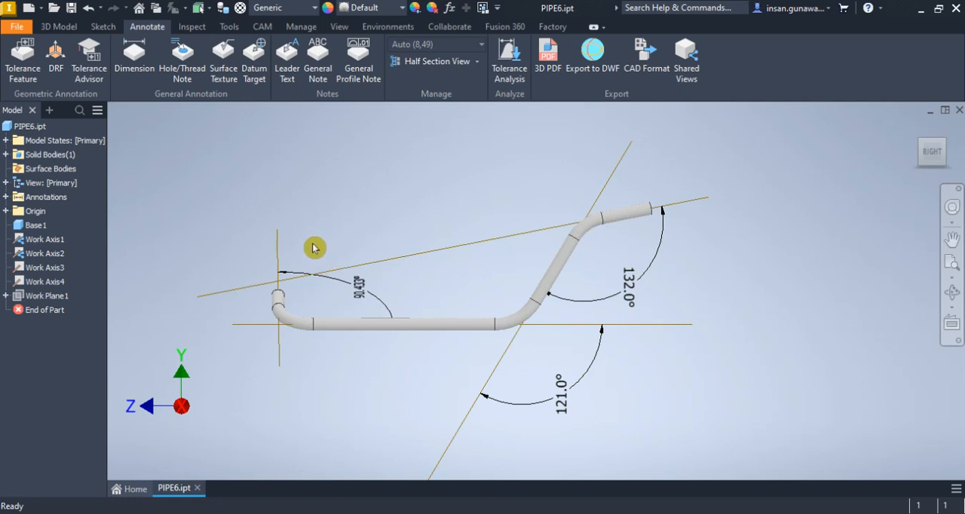
left_click(130, 59)
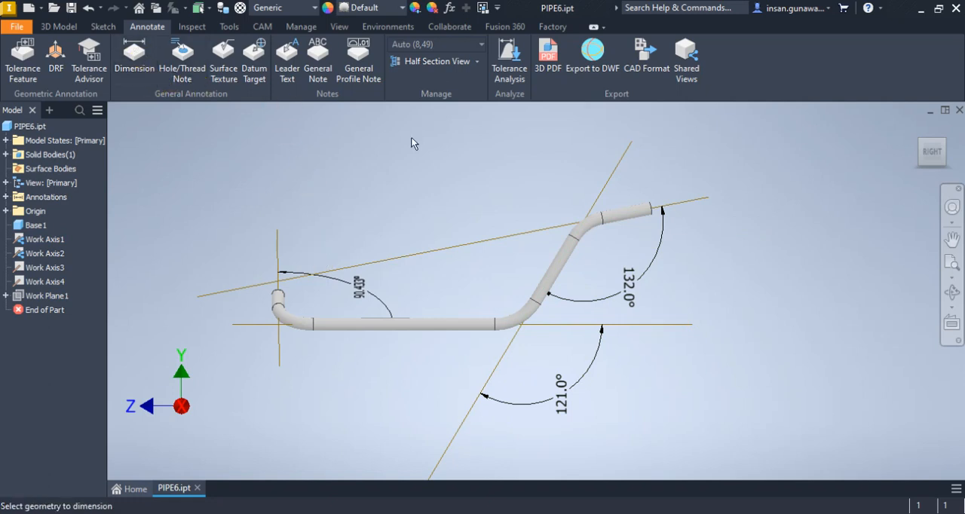
left_click(686, 203)
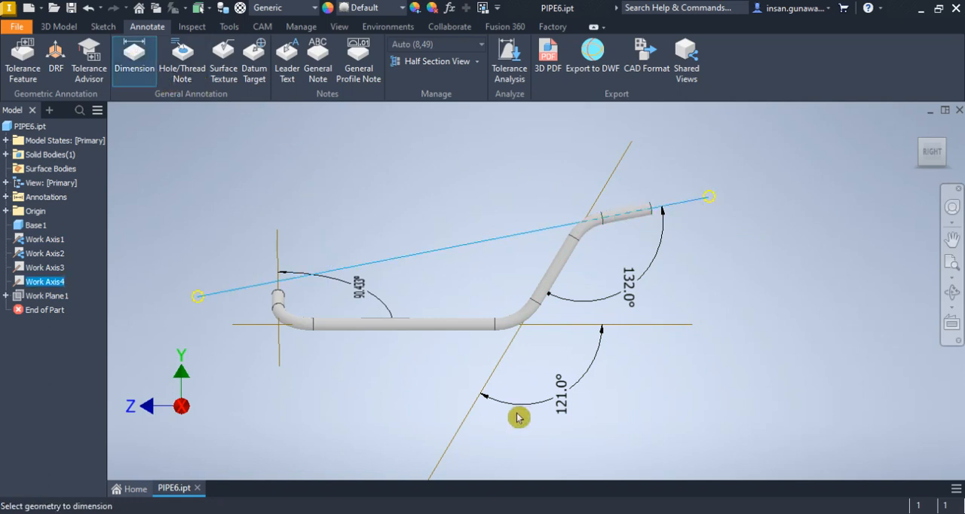
left_click(452, 441)
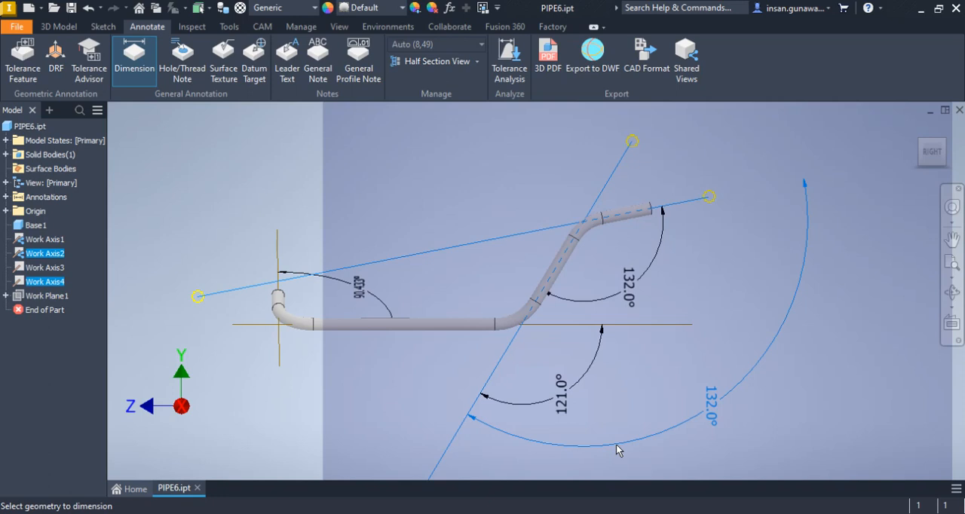
key("Escape")
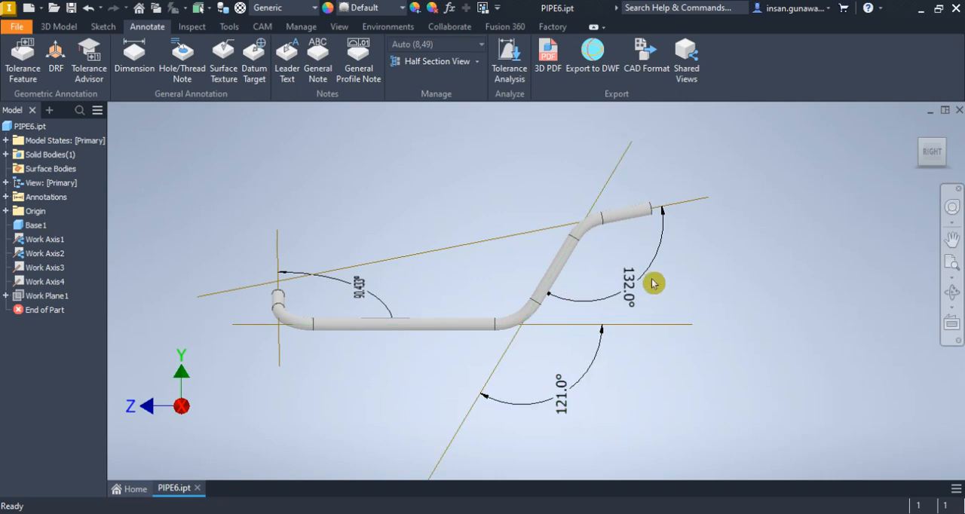
Compare how the bend angle annotations read in the top, right and front views of the pipe
scroll(651, 279, "down", 2)
left_click(953, 239)
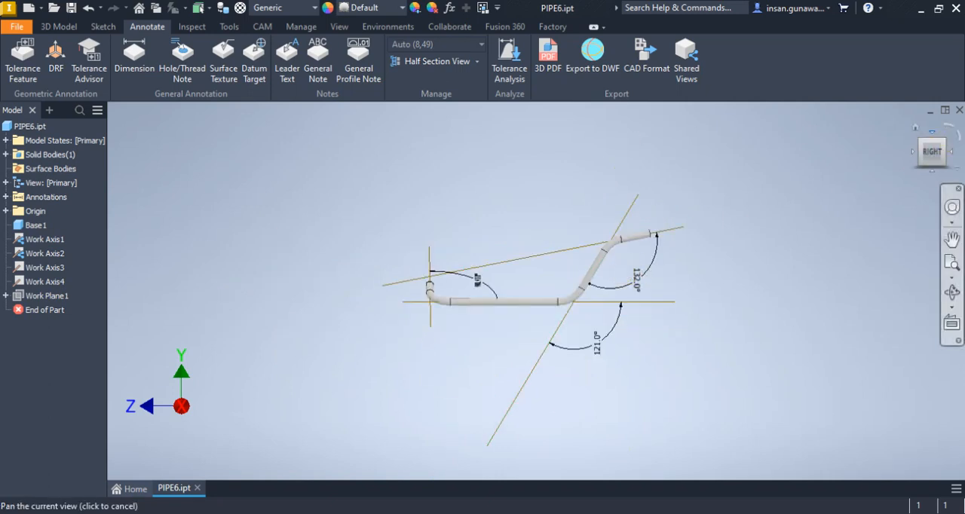
left_click(932, 133)
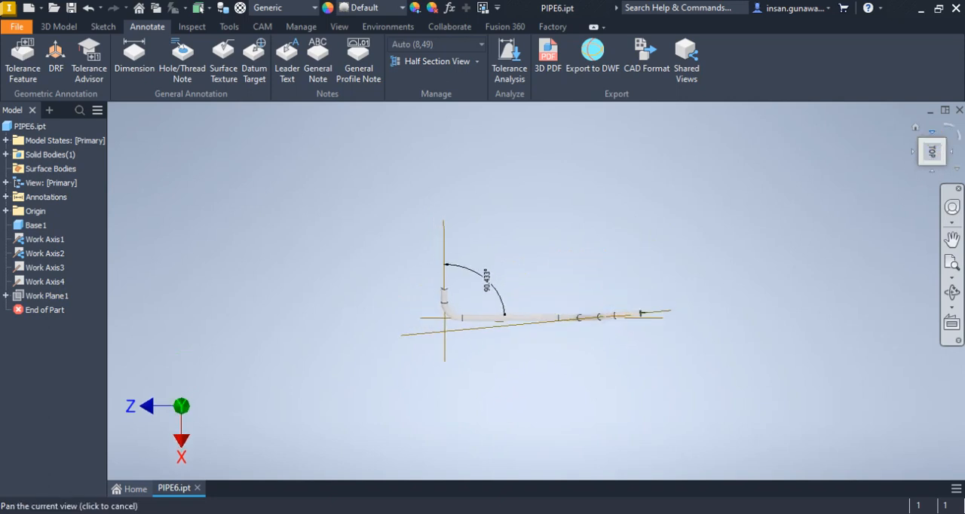
left_click(933, 172)
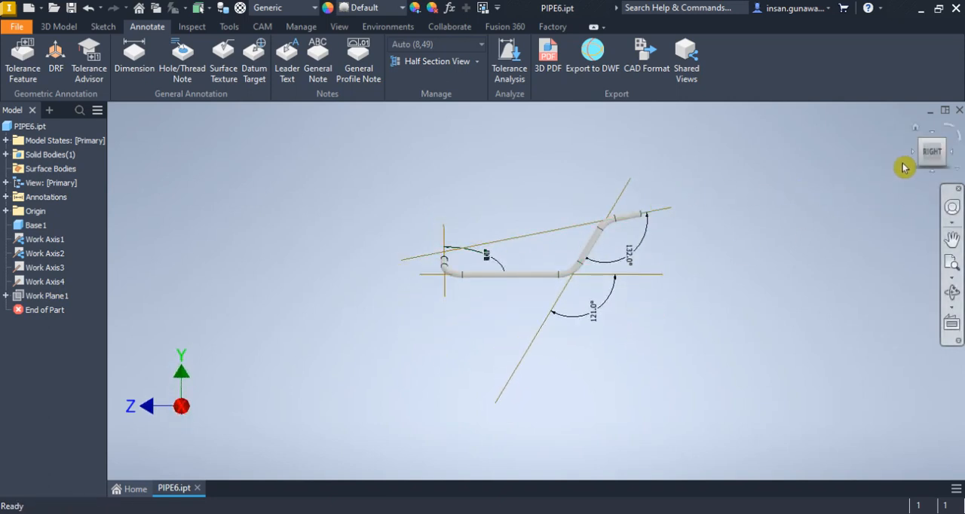
left_click(913, 151)
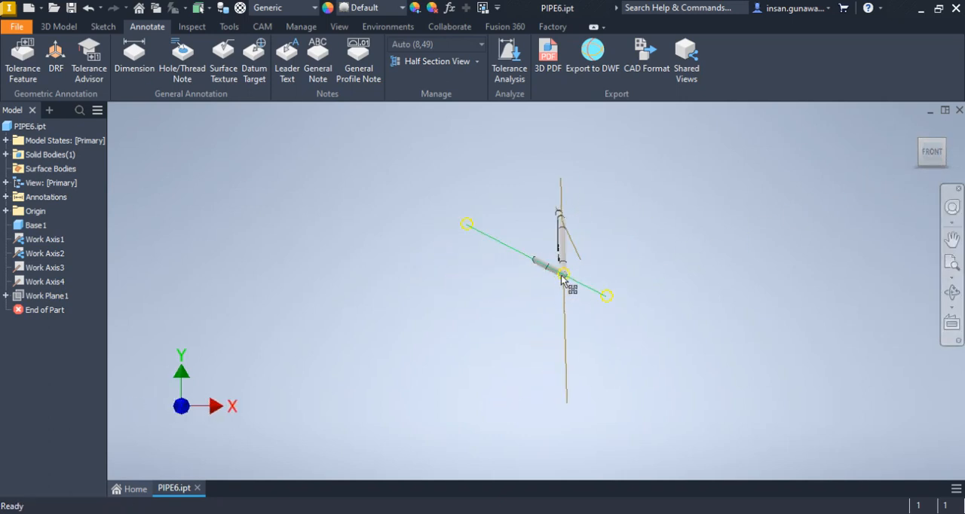
scroll(554, 260, "down", 3)
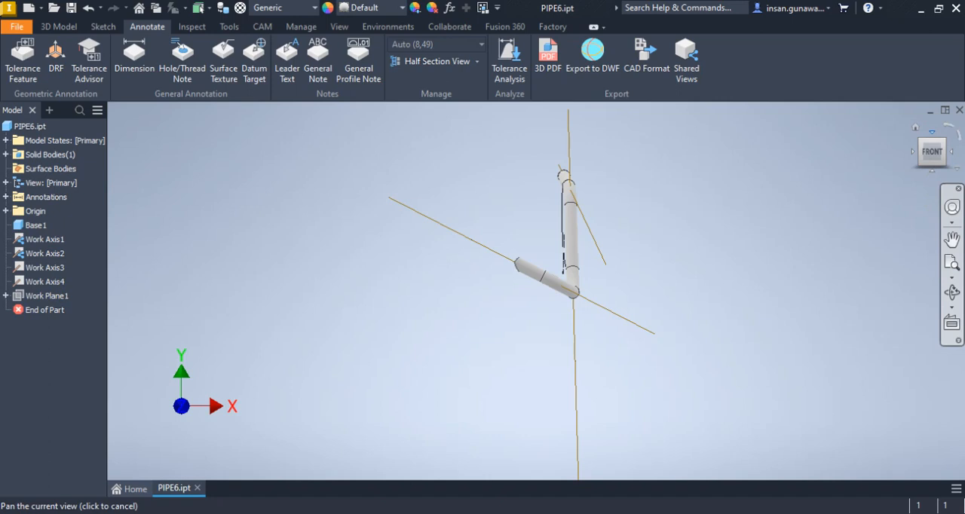
left_click(932, 131)
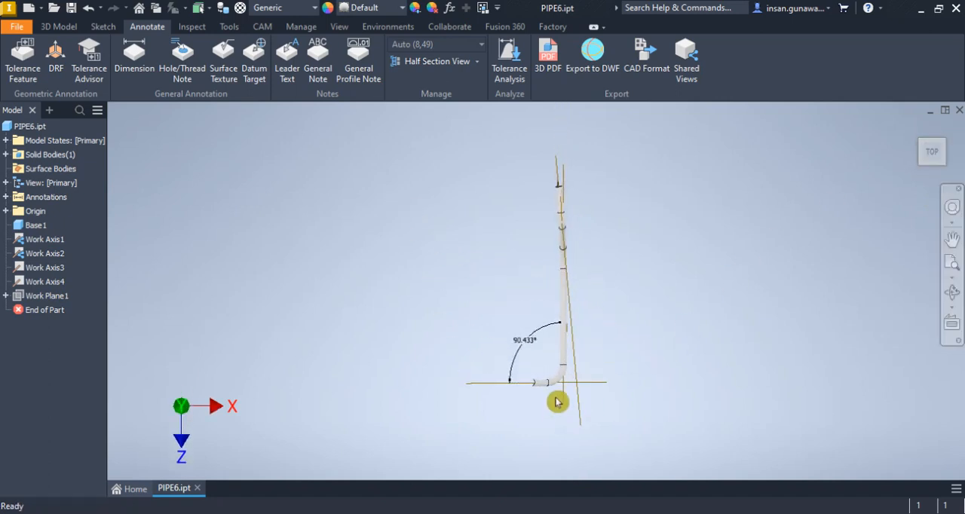
scroll(556, 402, "down", 2)
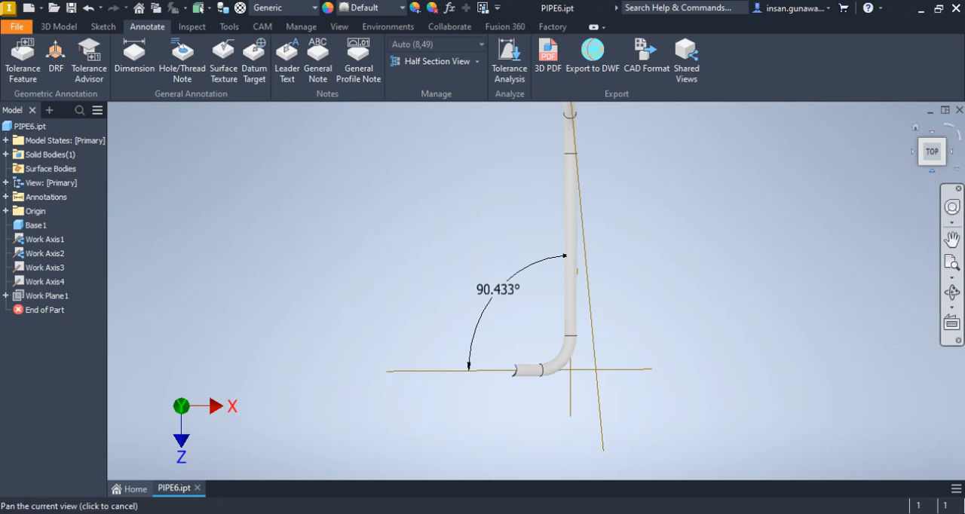
left_click(933, 177)
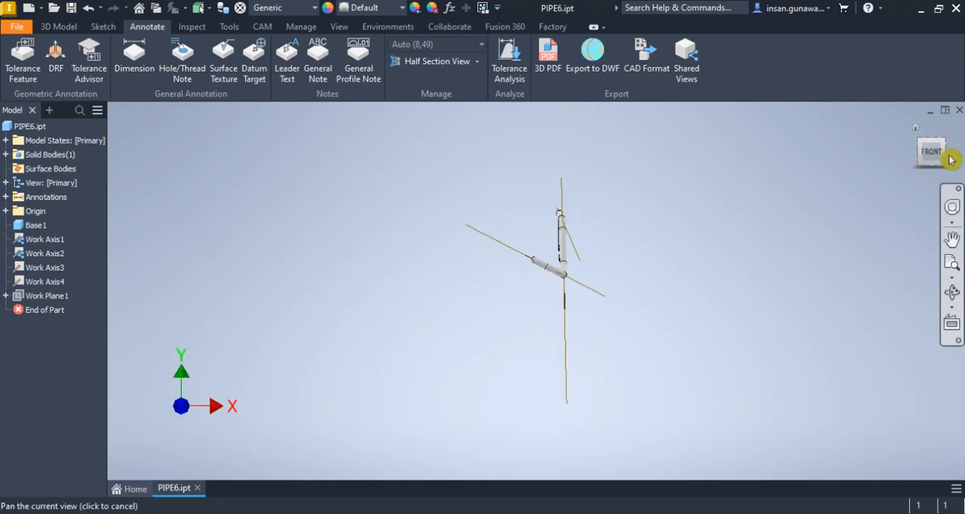
left_click(952, 159)
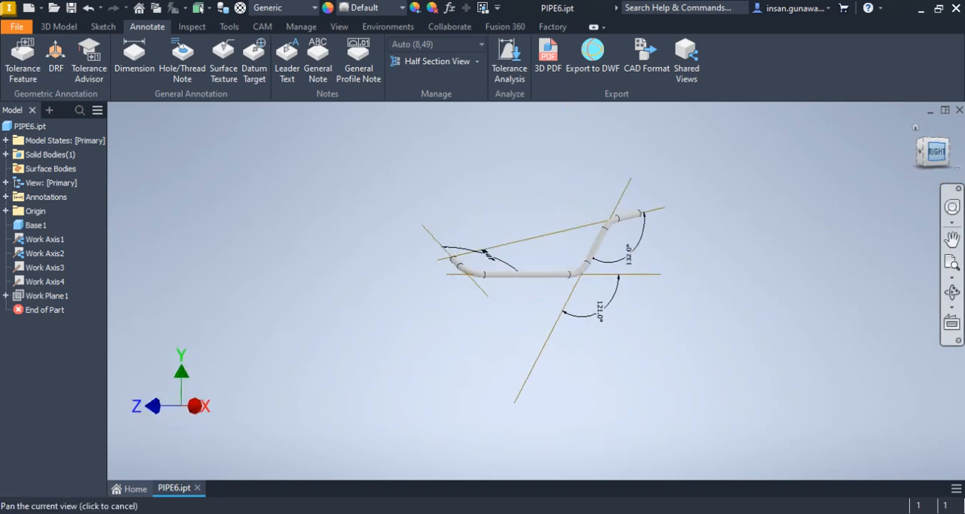
Create a new drawing from the standard.dwg template
left_click(27, 11)
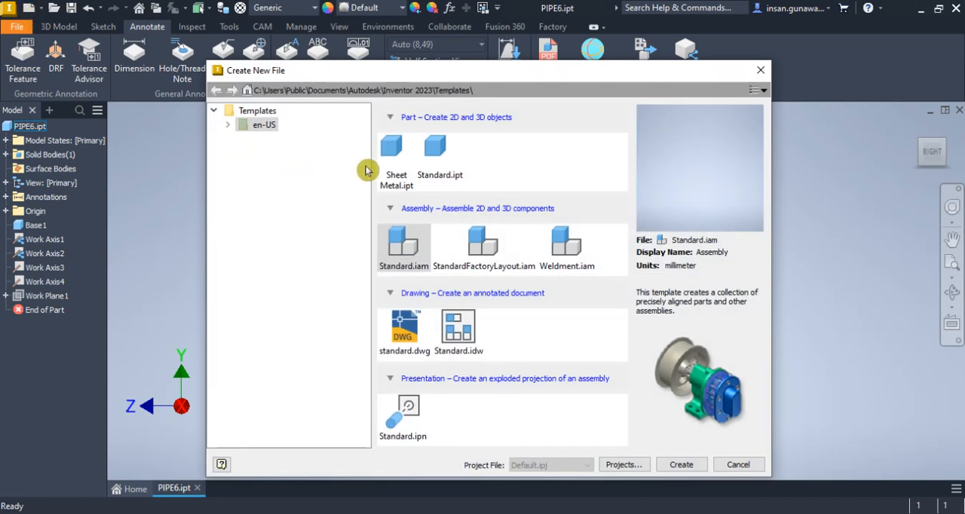
left_click(403, 332)
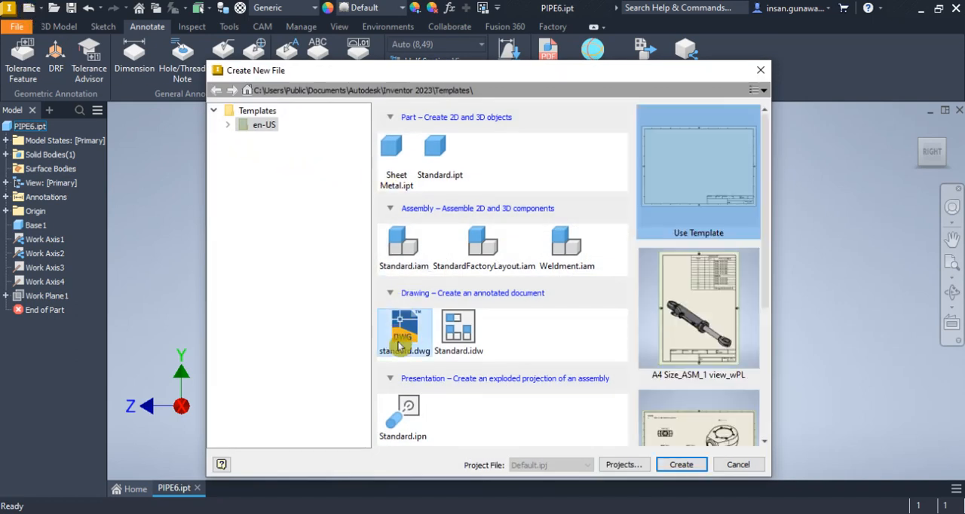
left_click(677, 468)
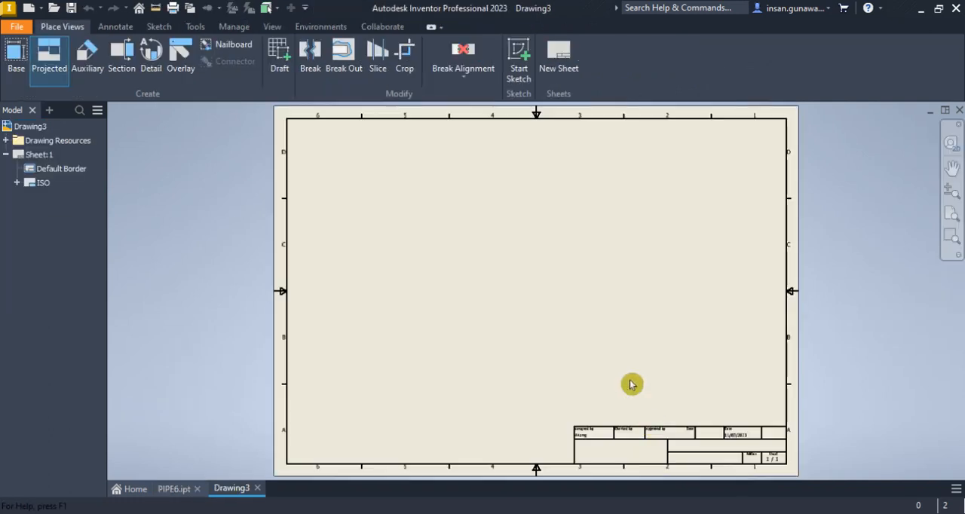
Place a base view of PIPE6.ipt on the drawing sheet in the right orientation at 1:8 scale
left_click(177, 490)
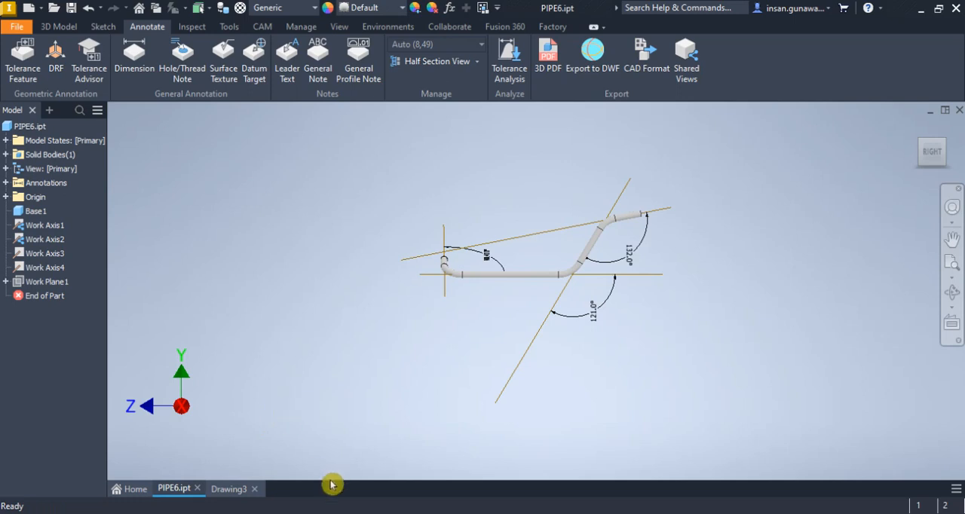
left_click(234, 491)
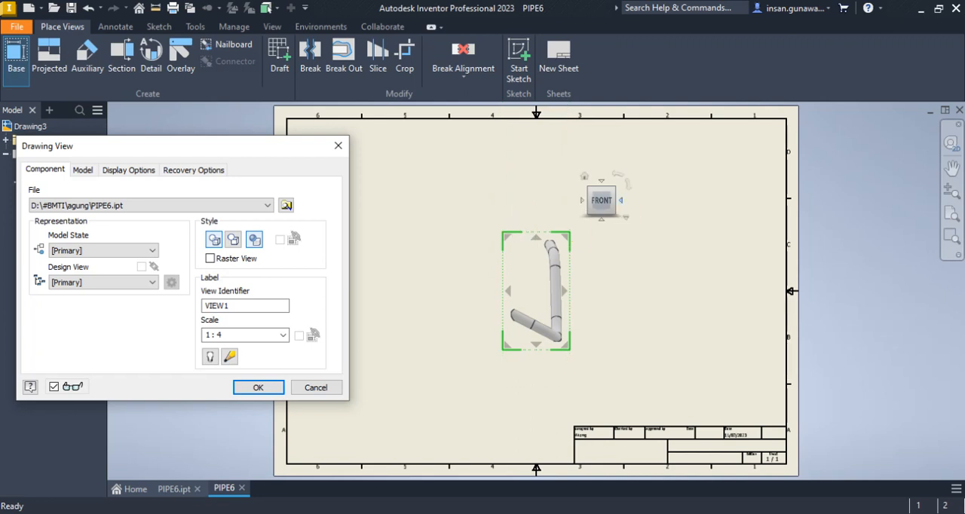
left_click(621, 200)
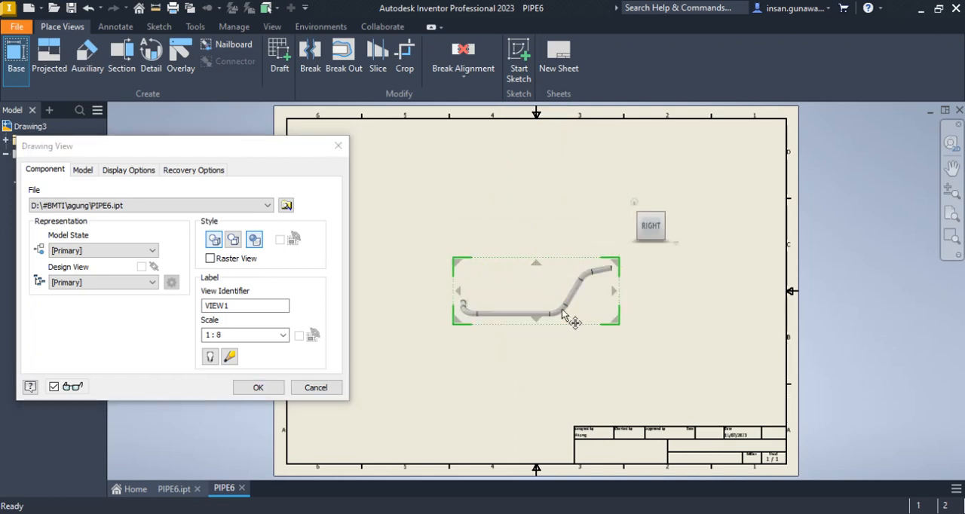
left_click(257, 388)
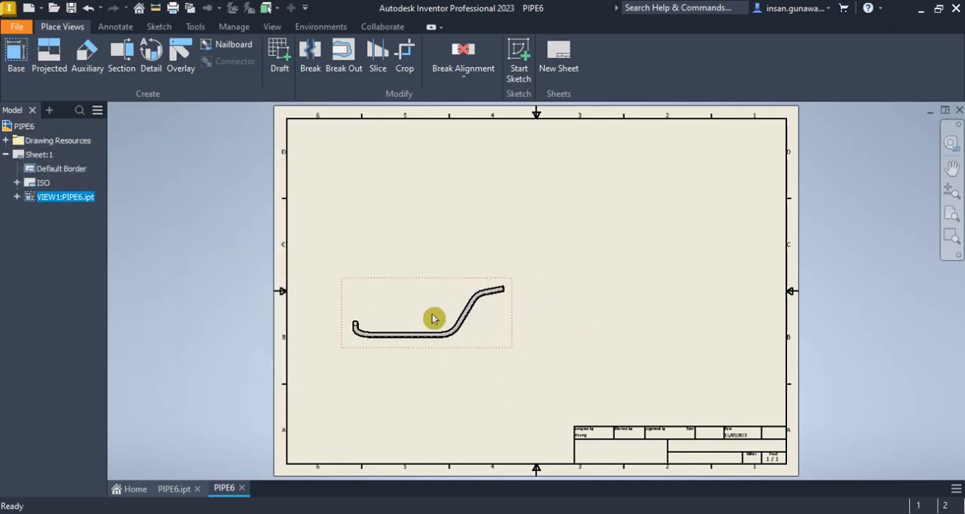
Add a projected side view of the pipe to the right of the base view
scroll(420, 346, "up", 3)
left_click(49, 56)
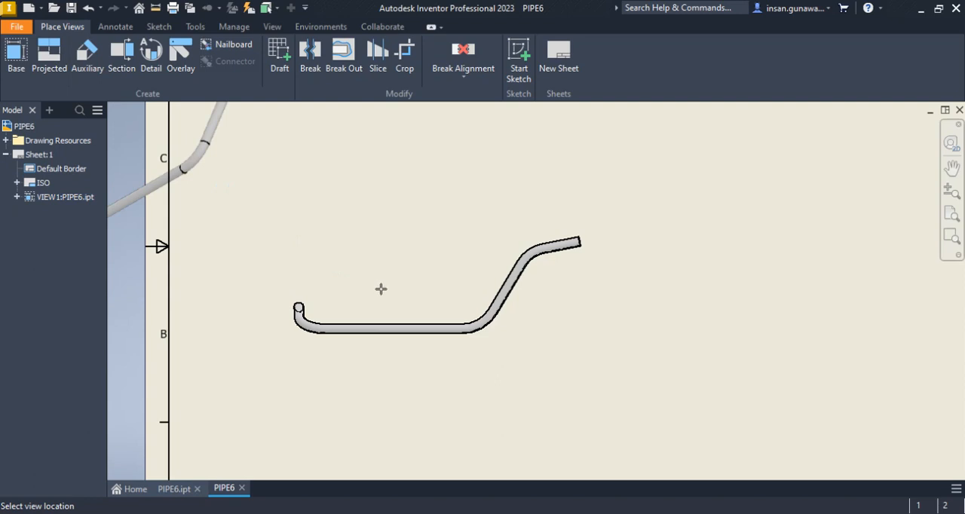
left_click(683, 320)
right_click(699, 323)
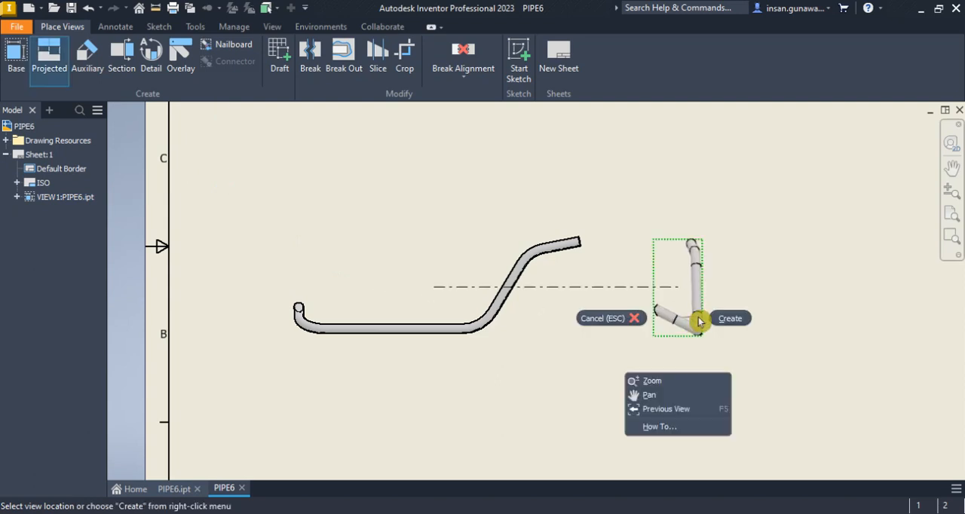
left_click(726, 323)
scroll(709, 304, "up", 3)
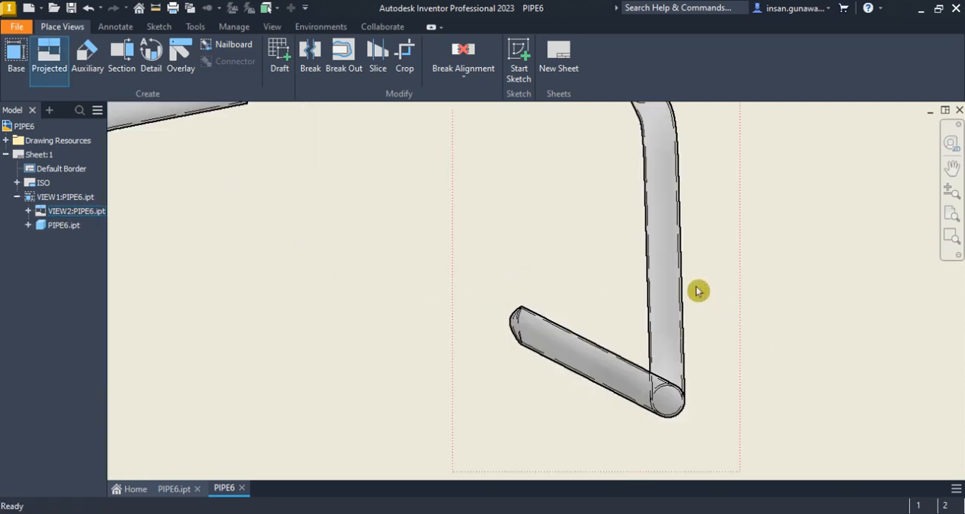
scroll(699, 292, "down", 5)
right_click(596, 159)
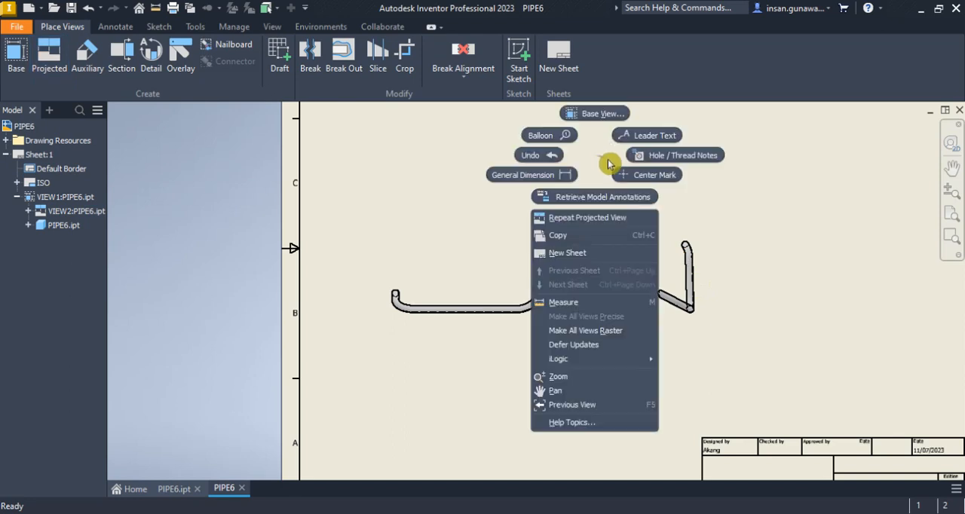
left_click(603, 172)
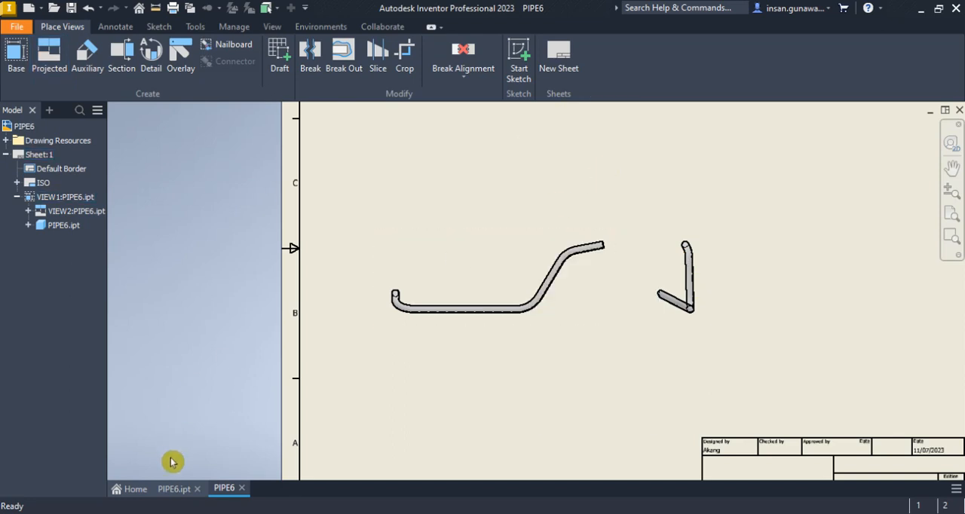
Switch to the PIPE6.ipt part and make Work Plane1 visible
left_click(181, 485)
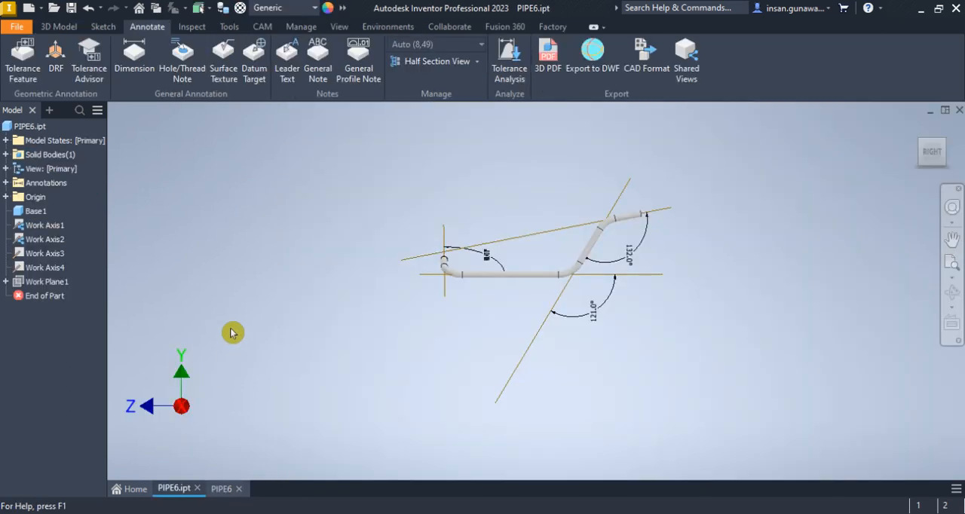
right_click(55, 287)
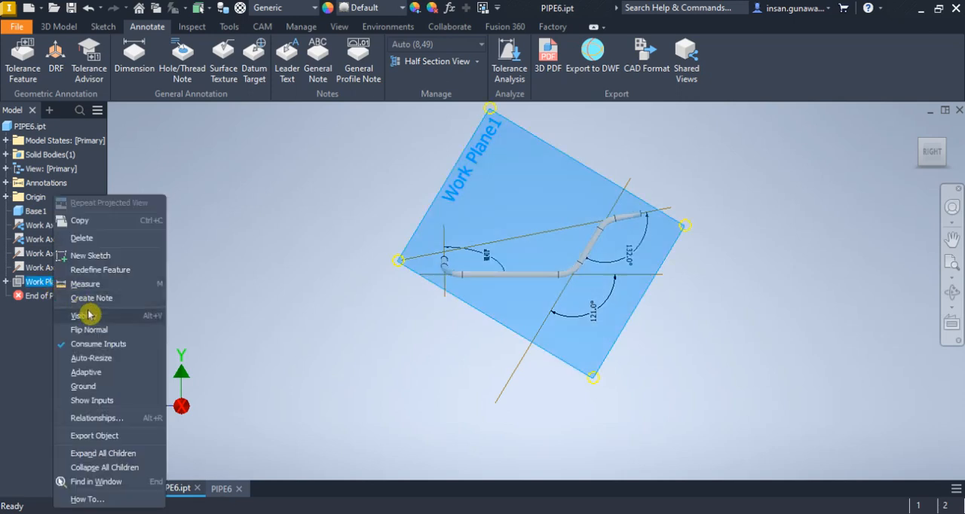
left_click(112, 318)
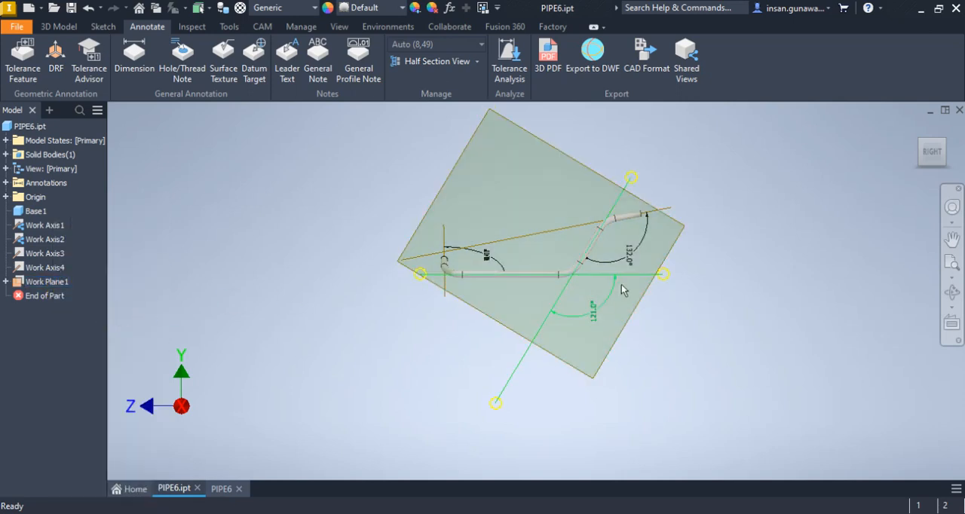
scroll(526, 288, "down", 3)
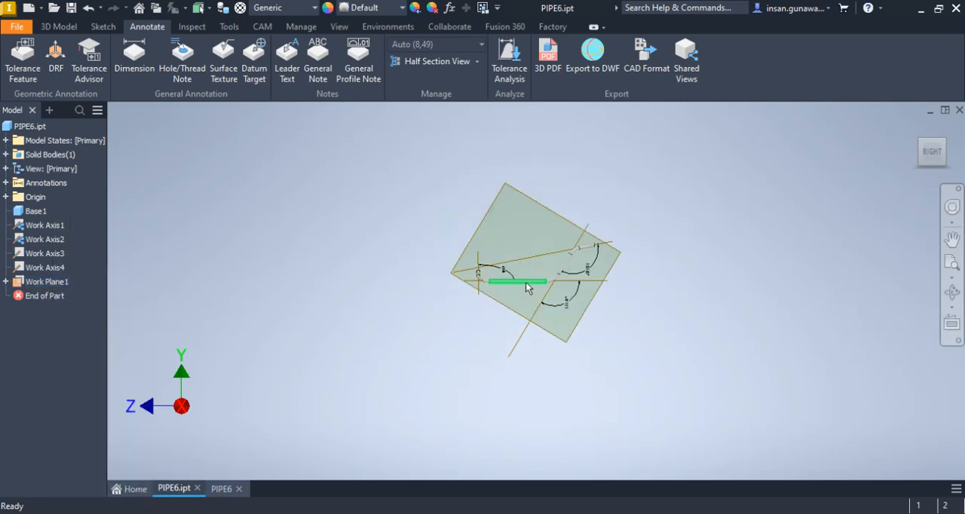
left_click(539, 200)
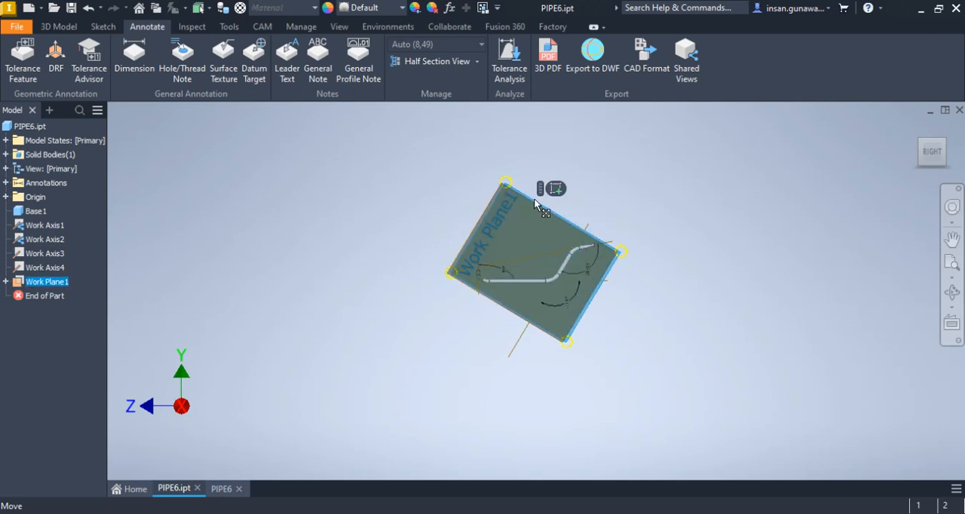
left_click(642, 181)
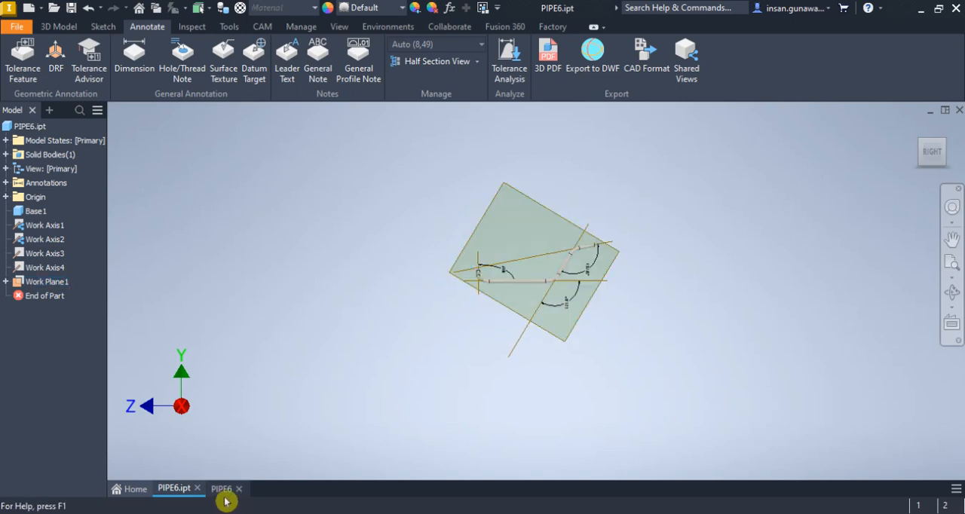
Return to the PIPE6 drawing and move the base view with its projection down to the sheet's lower edge
scroll(506, 338, "down", 5)
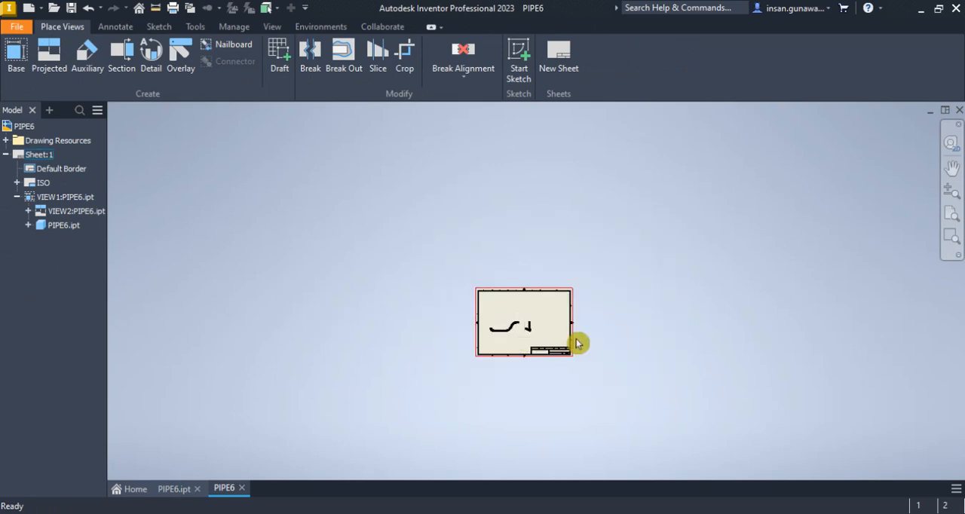
left_click(517, 340)
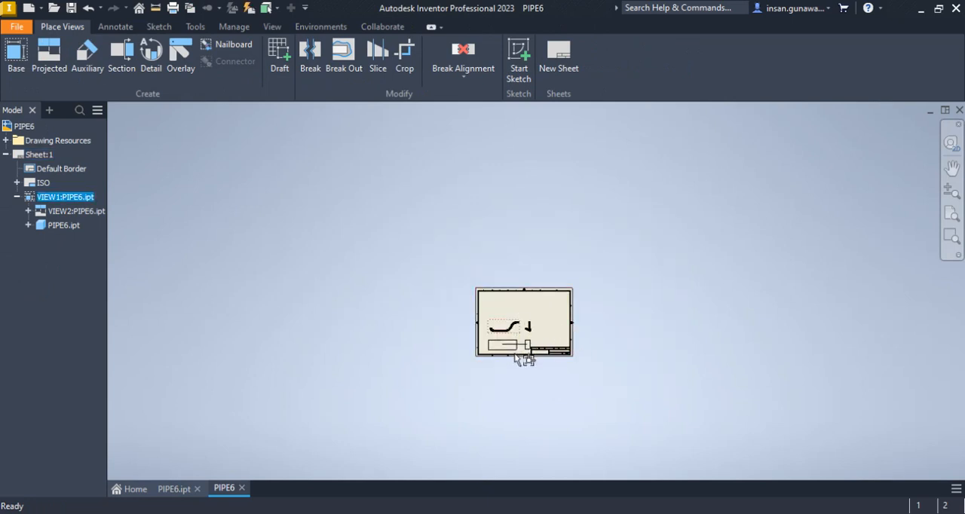
left_click_drag(515, 356, 515, 358)
scroll(525, 333, "up", 5)
middle_click_drag(504, 324, 500, 367)
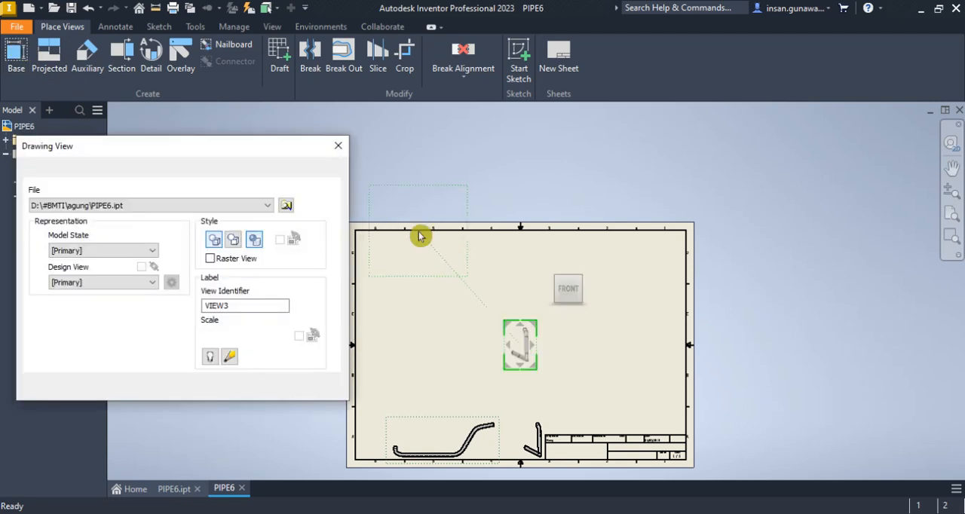
Place a 1:8 base view of PIPE6.ipt in a custom orientation facing Work Plane1, positioned in the upper left area of the sheet
right_click(567, 286)
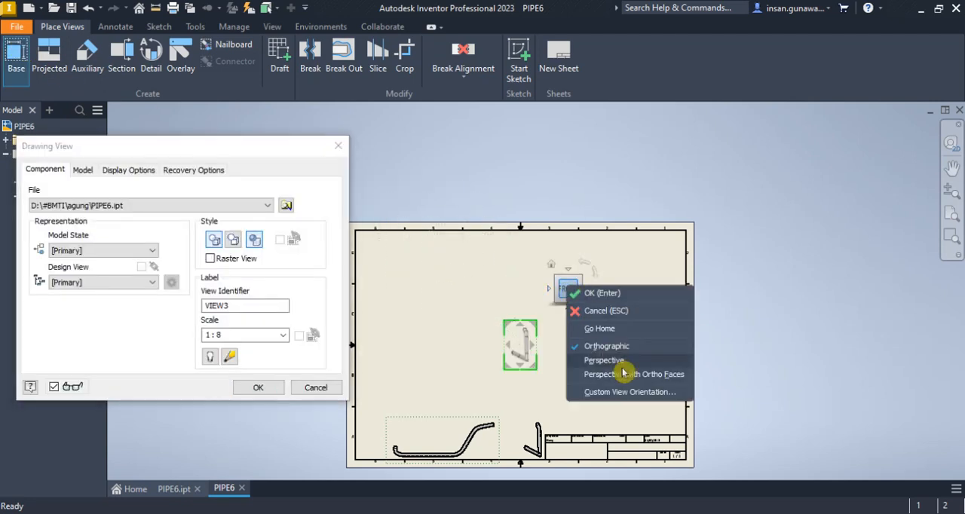
left_click(634, 393)
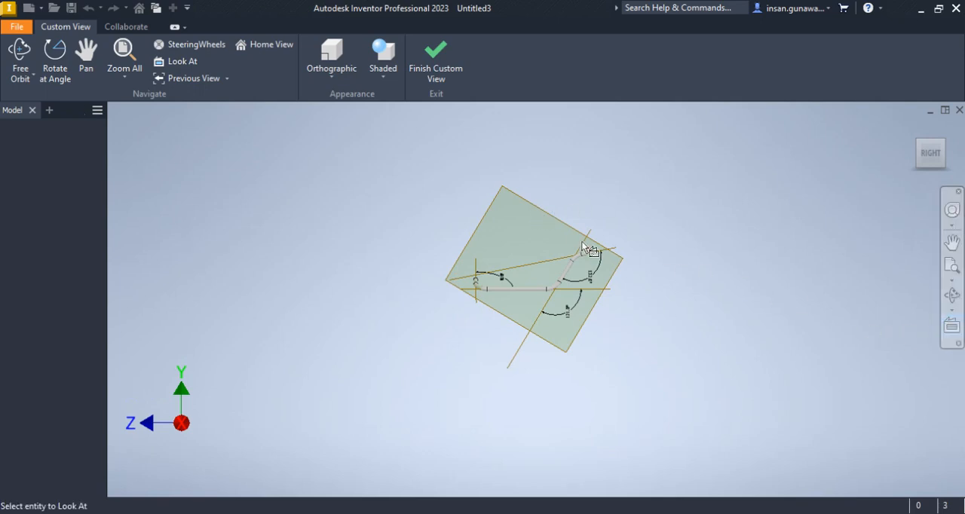
left_click(554, 221)
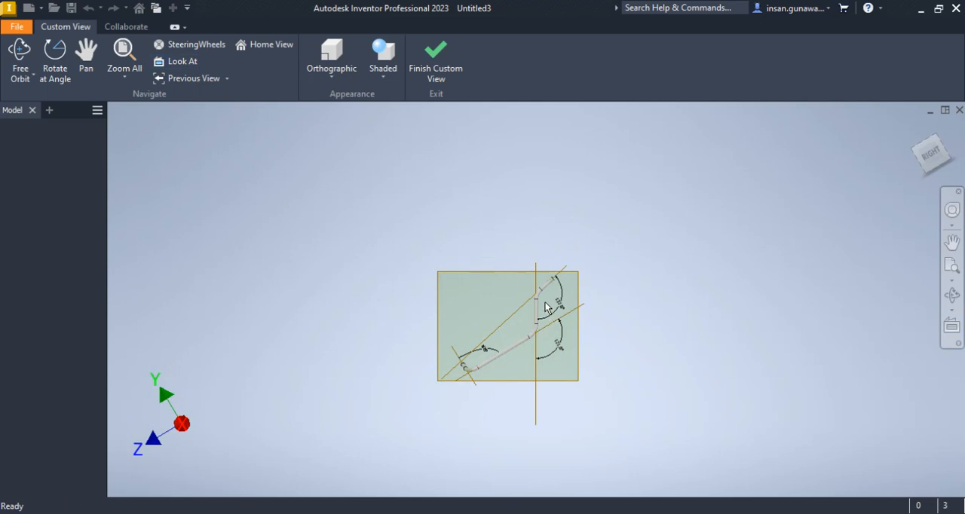
left_click(438, 65)
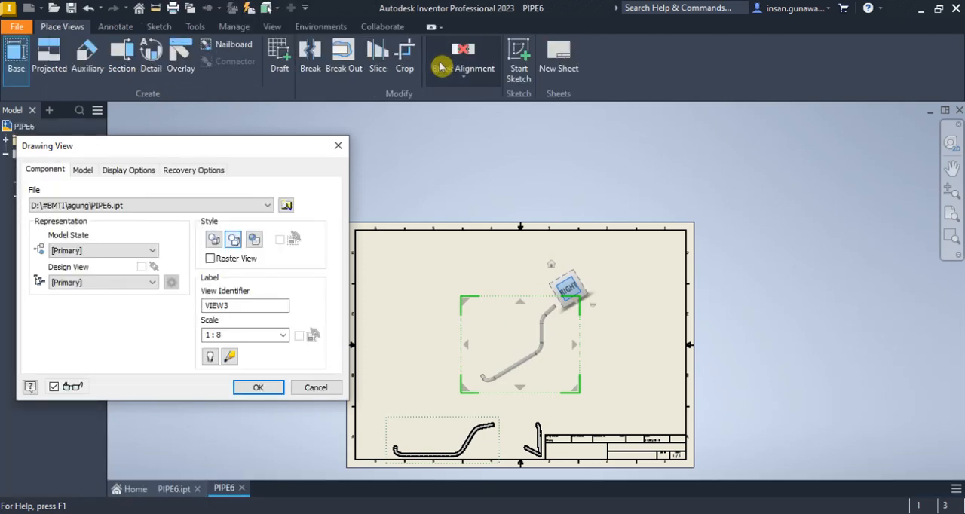
left_click(259, 387)
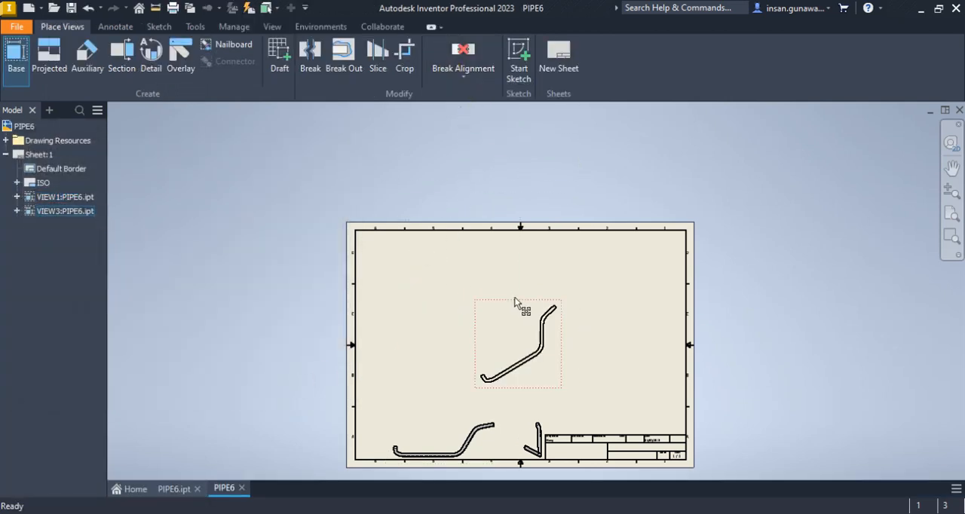
left_click_drag(478, 285, 469, 280)
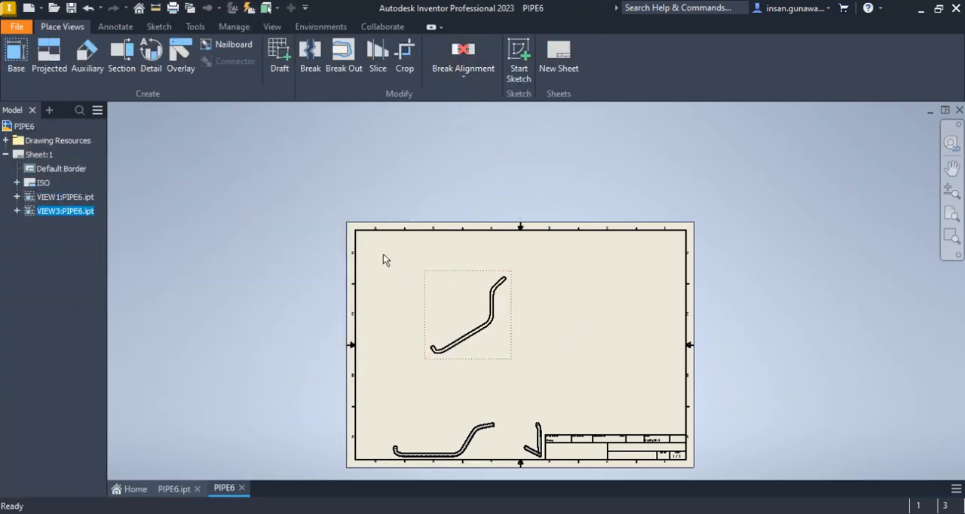
Project a side view from the custom-oriented view and place it to its right
left_click(63, 63)
left_click(489, 306)
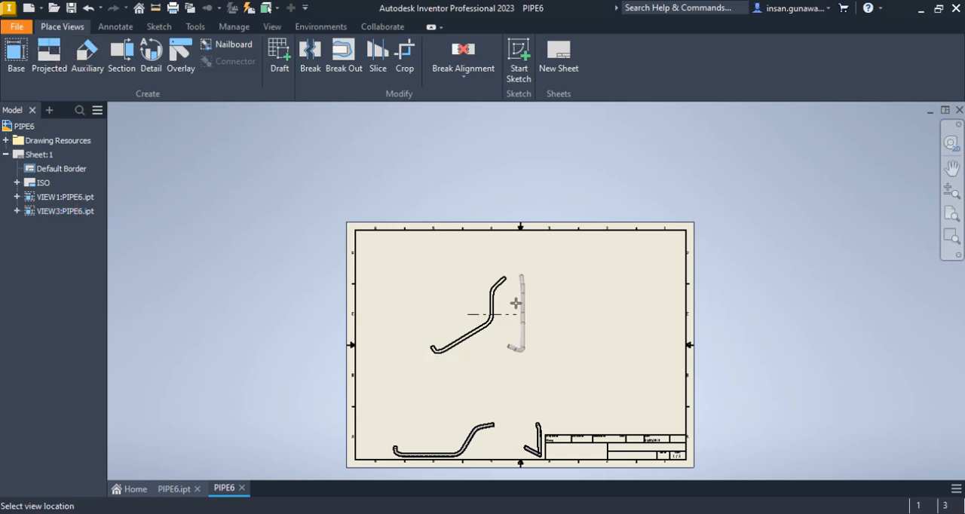
left_click(522, 308)
right_click(522, 308)
left_click(571, 309)
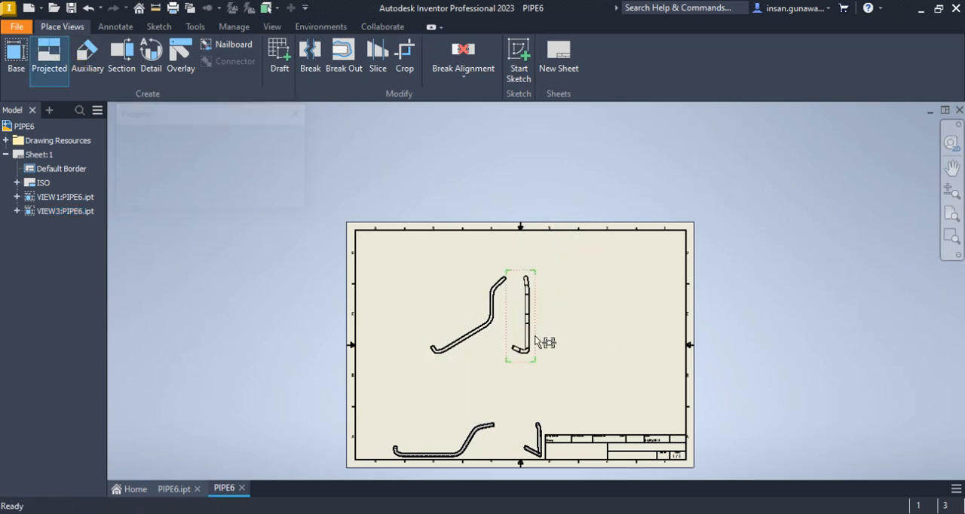
scroll(543, 336, "up", 5)
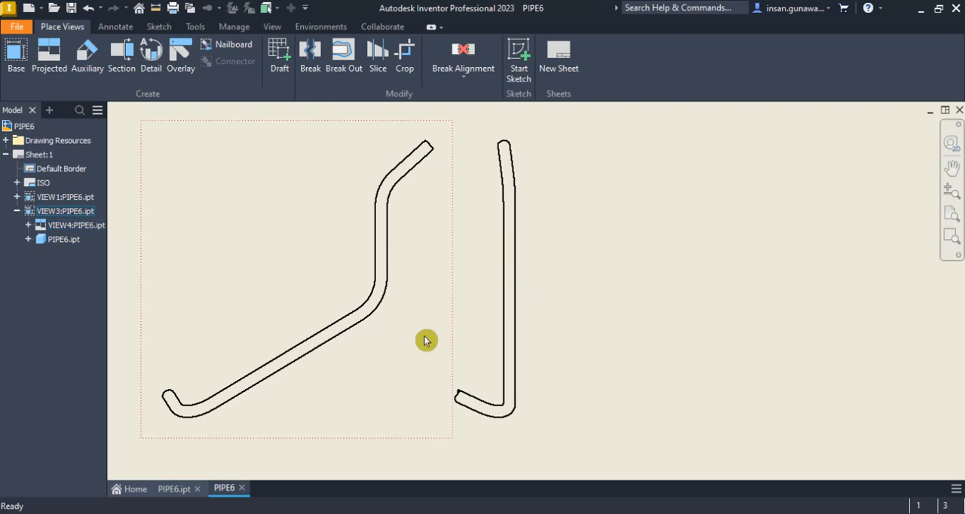
scroll(537, 302, "down", 3)
left_click(388, 334)
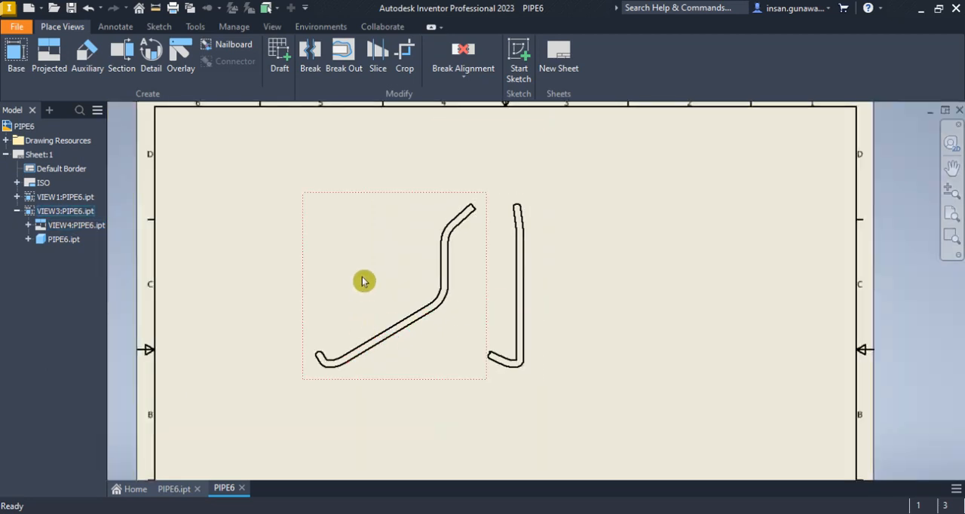
right_click(338, 257)
left_click(409, 236)
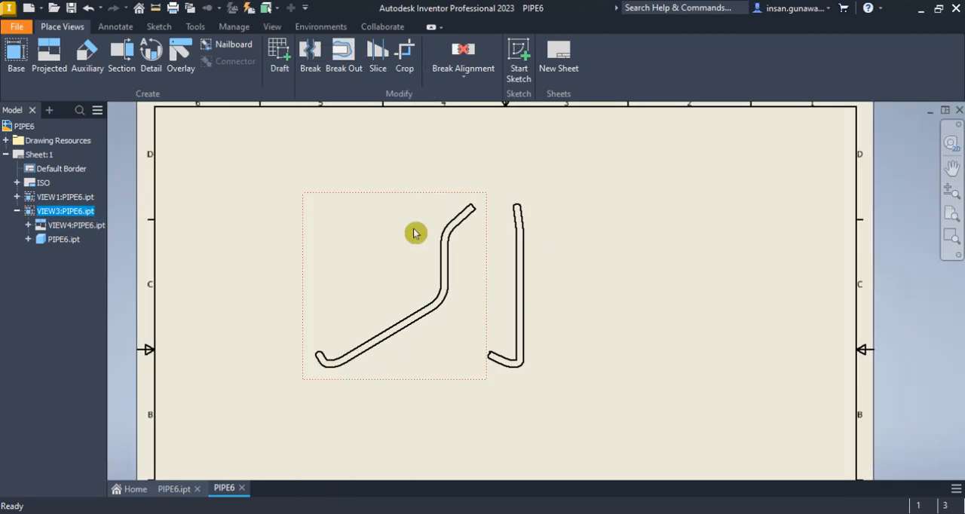
left_click(108, 29)
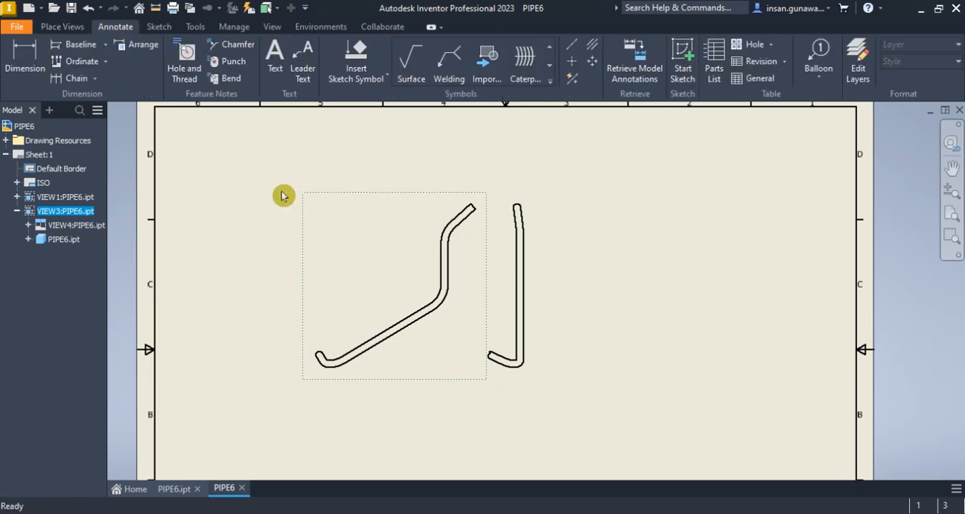
left_click(34, 60)
left_click(408, 330)
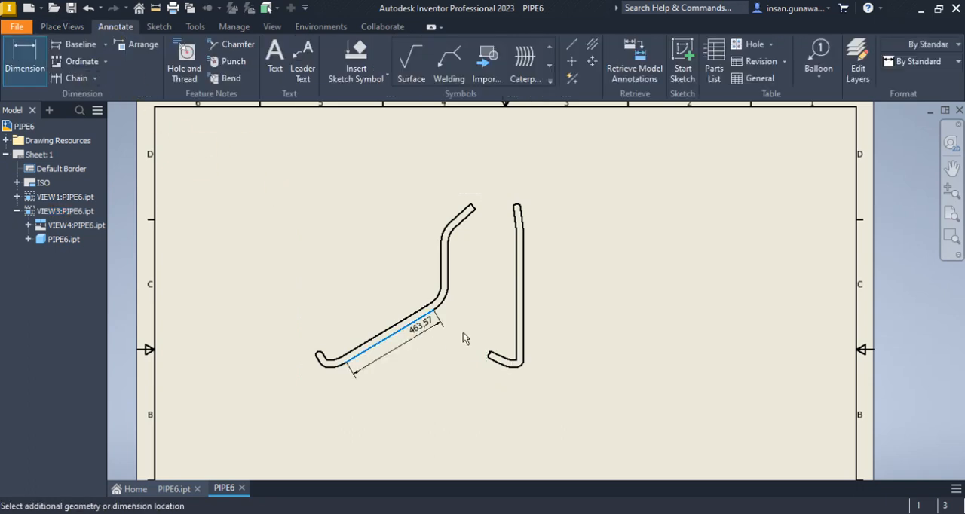
left_click(517, 376)
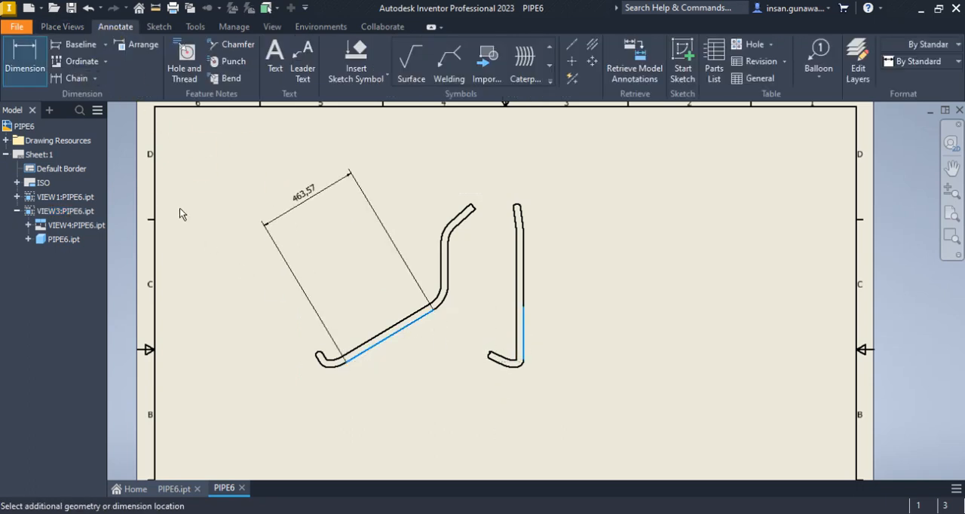
left_click(47, 71)
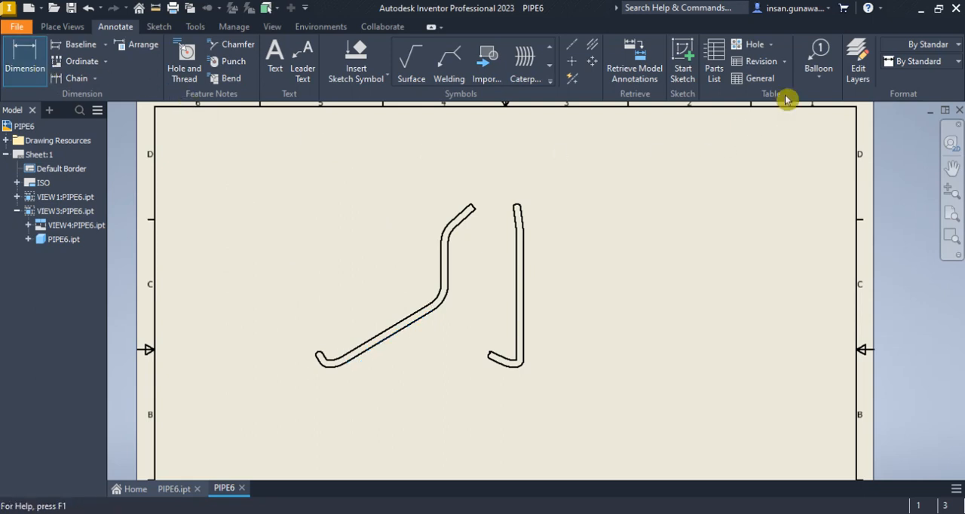
key("Escape")
Sketch a horizontal reference line below the pipe in the custom-oriented view and finish the sketch
left_click(402, 275)
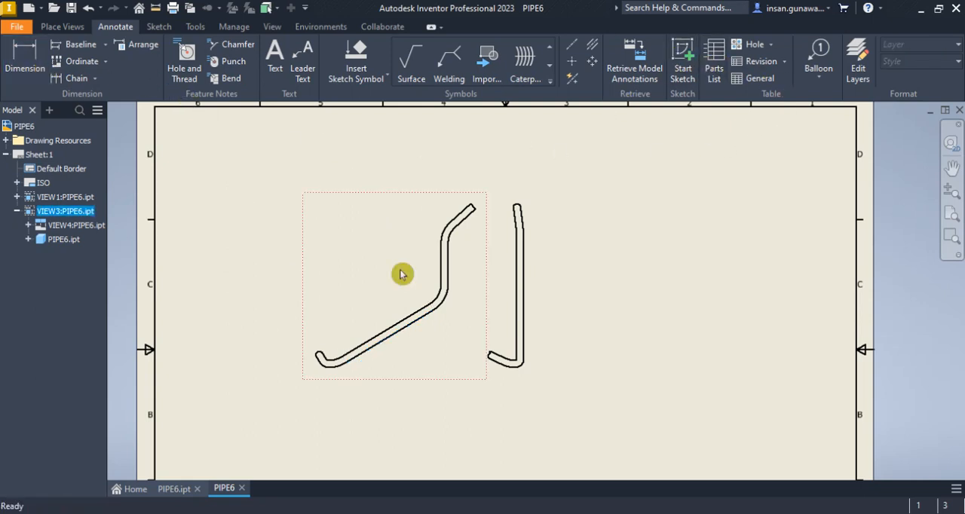
left_click(683, 60)
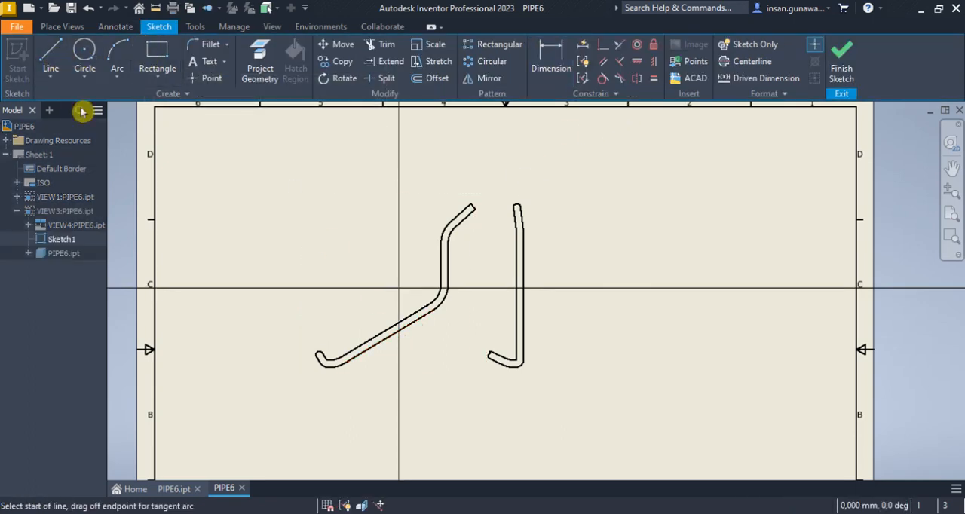
left_click(338, 393)
left_click(450, 393)
right_click(449, 393)
left_click(493, 395)
left_click(842, 62)
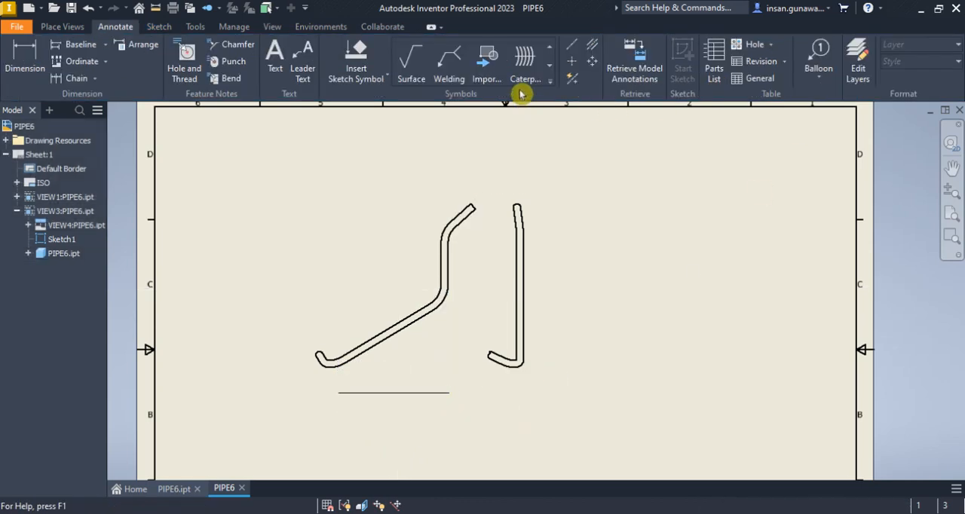
Add an angular dimension between the pipe's long sloping segment and the sketched horizontal line
left_click(30, 60)
left_click(382, 341)
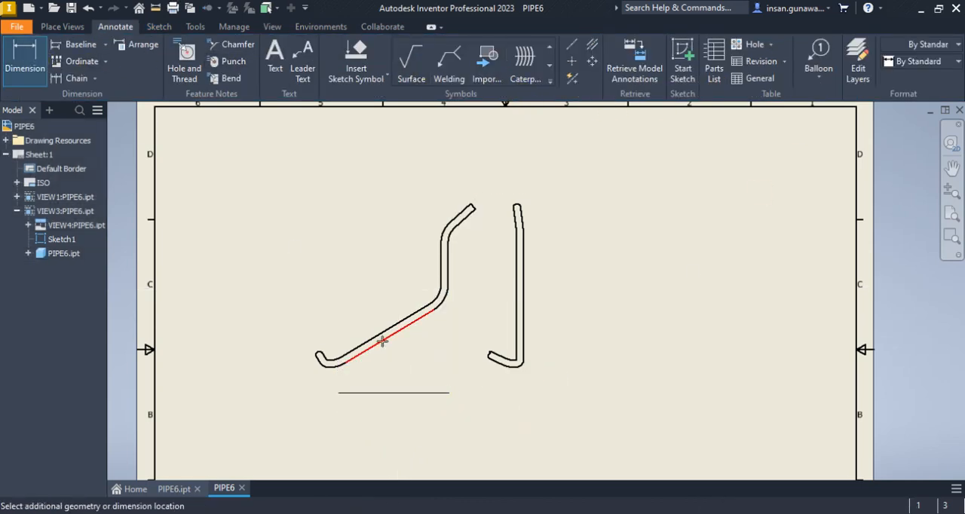
left_click(422, 368)
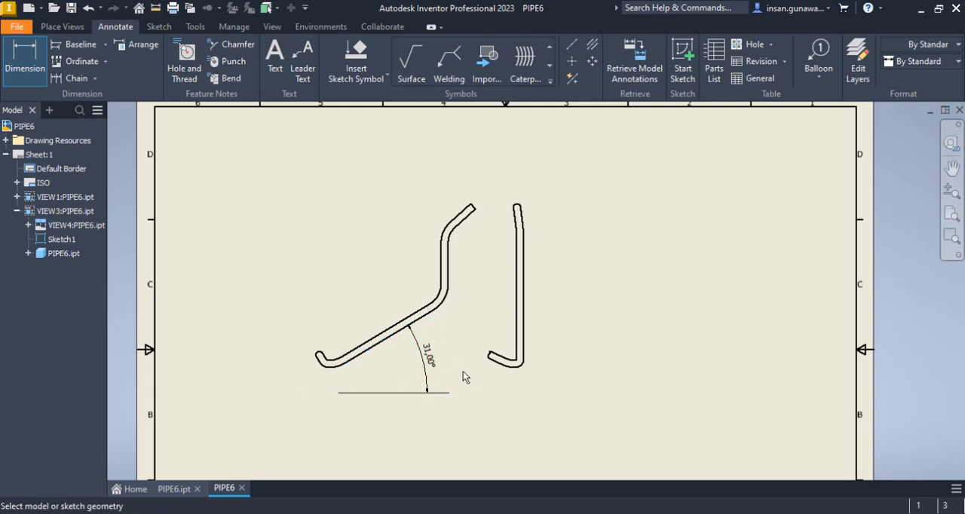
right_click(445, 339)
left_click(495, 338)
scroll(442, 362, "up", 4)
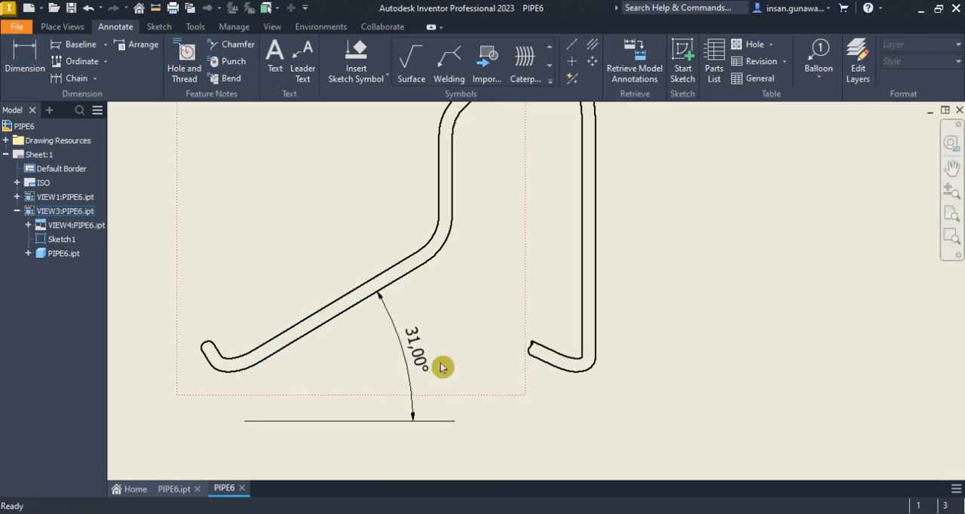
Rotate the custom-oriented view clockwise by an absolute angle of 31° to bring the pipe's long segment horizontal
scroll(440, 358, "down", 3)
scroll(440, 303, "down", 3)
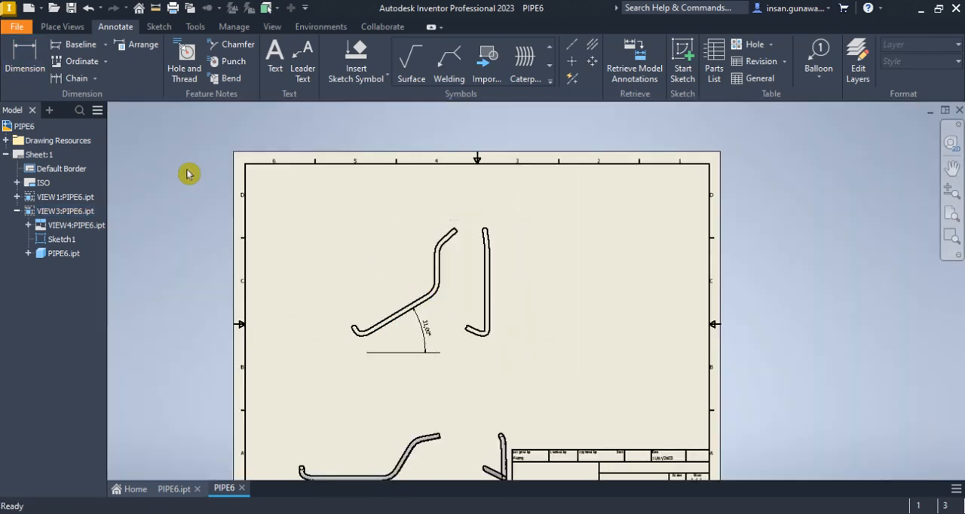
right_click(392, 247)
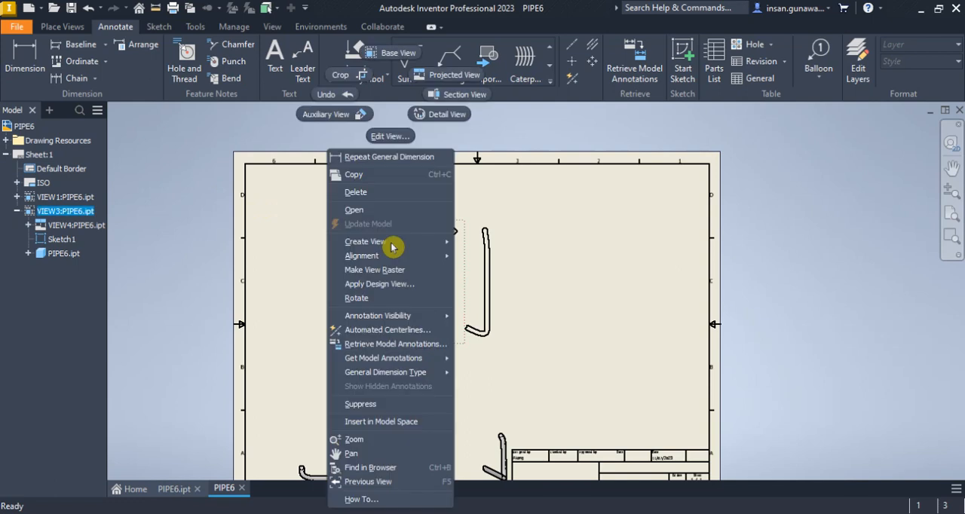
left_click(400, 298)
left_click(189, 158)
left_click(190, 182)
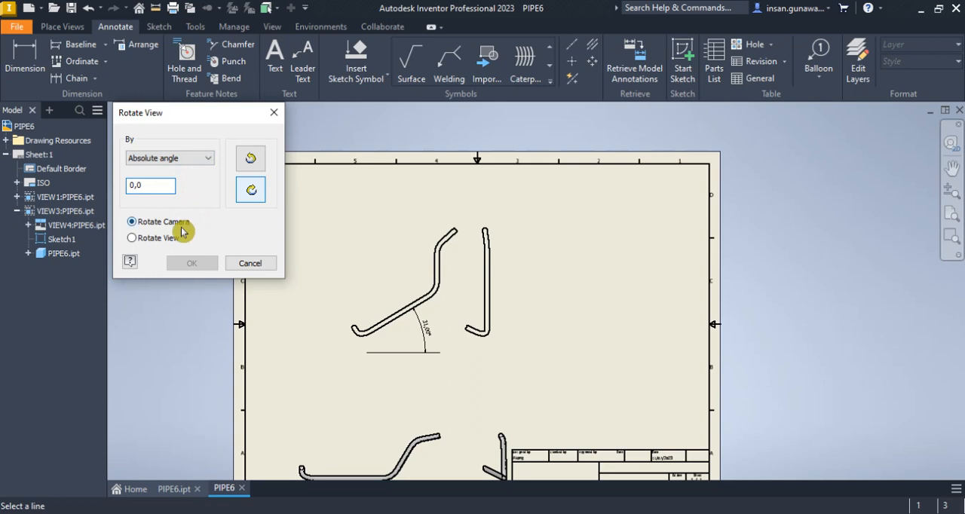
type("13")
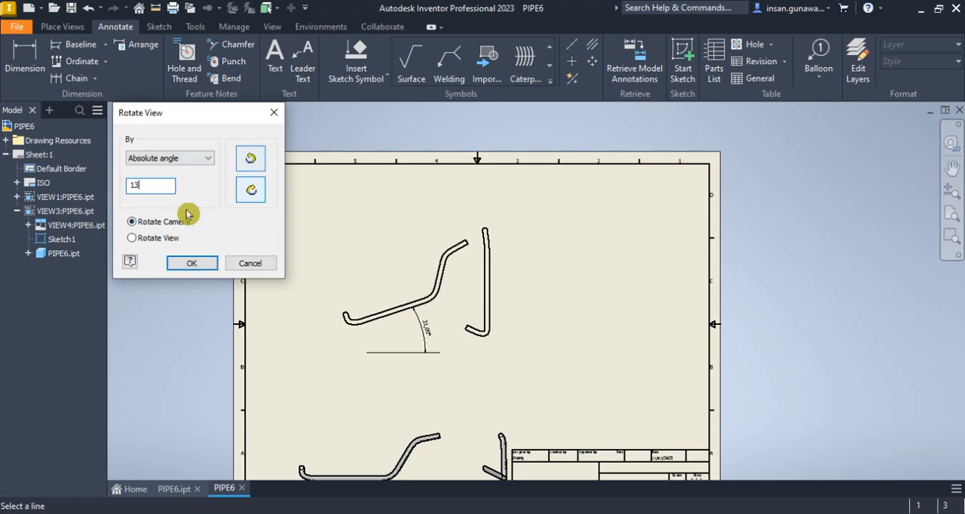
type("1")
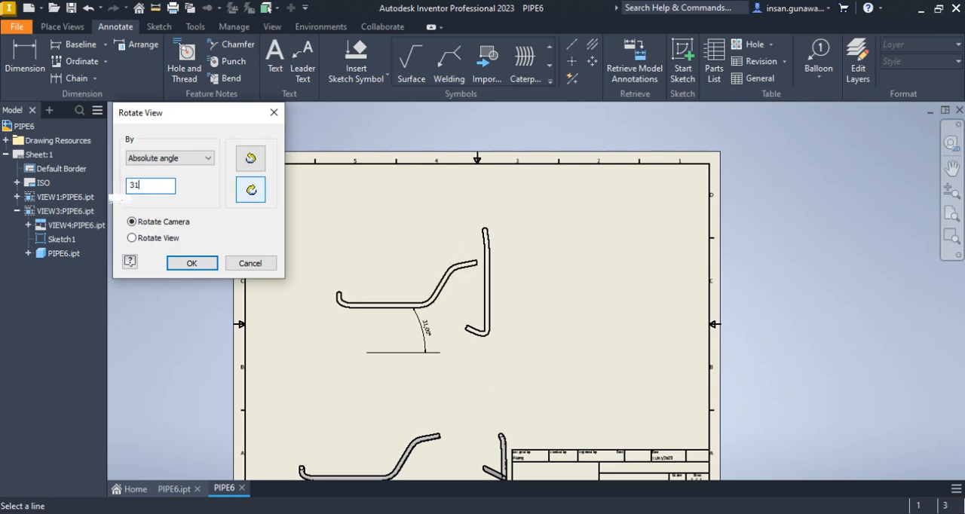
left_click(195, 264)
left_click(407, 282)
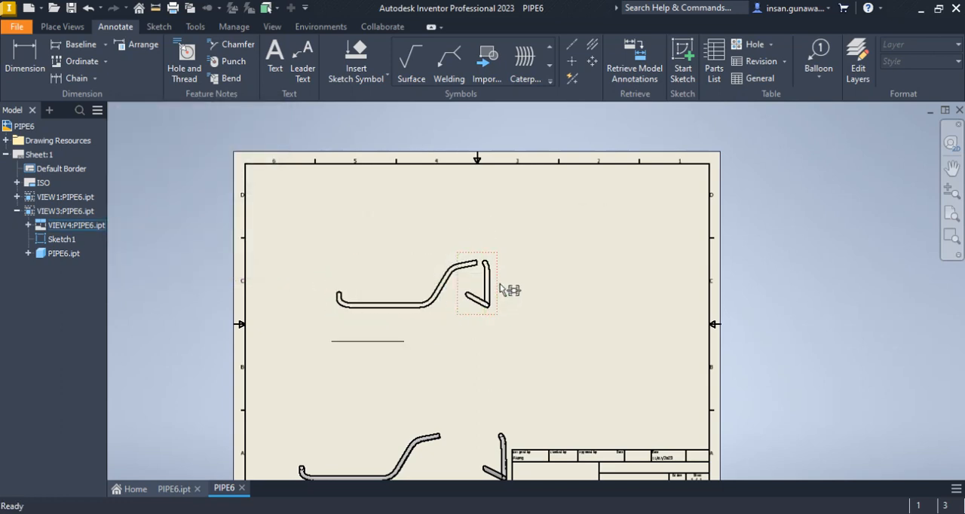
Move the projected side view farther away from the rotated custom-oriented view
left_click_drag(499, 284, 527, 289)
scroll(513, 296, "up", 5)
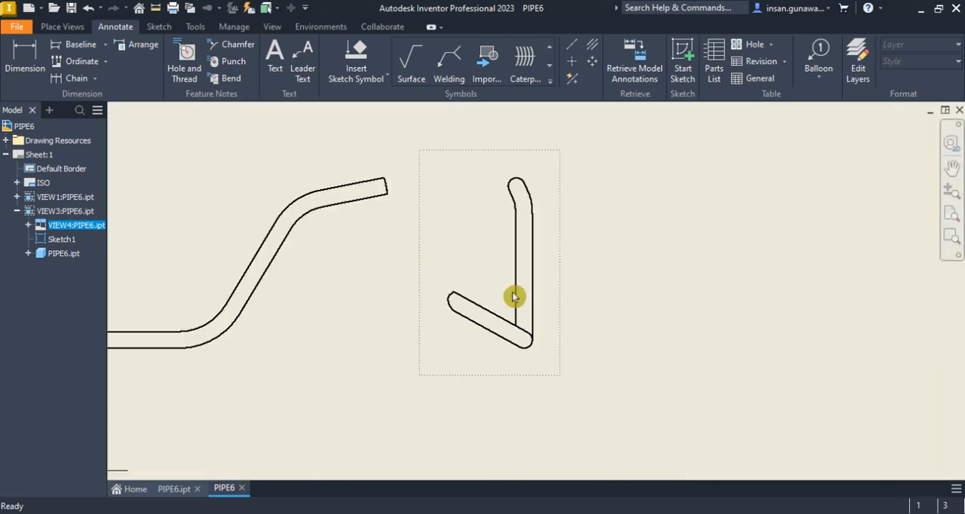
scroll(532, 262, "down", 6)
scroll(521, 388, "up", 5)
scroll(522, 382, "down", 4)
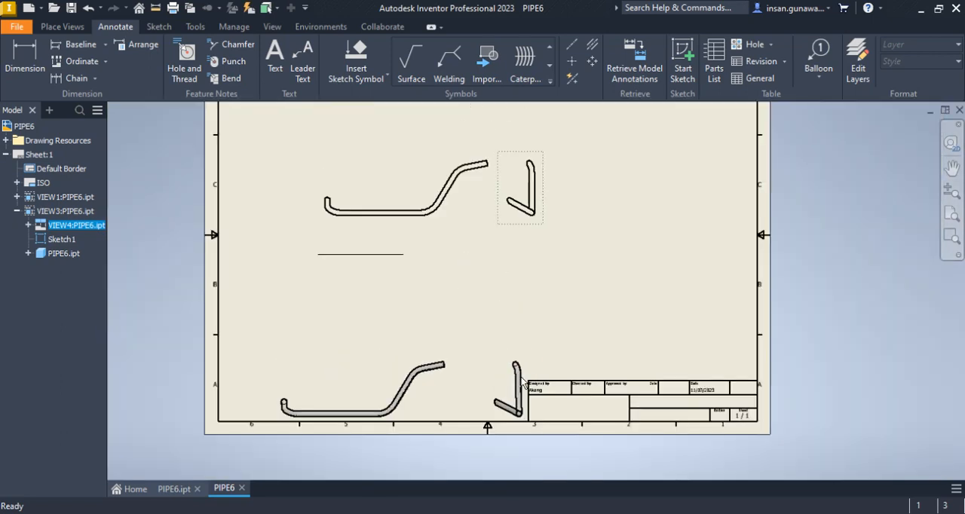
scroll(518, 219, "up", 3)
Set the display style of the rotated custom-oriented view to show hidden lines
left_click(392, 245)
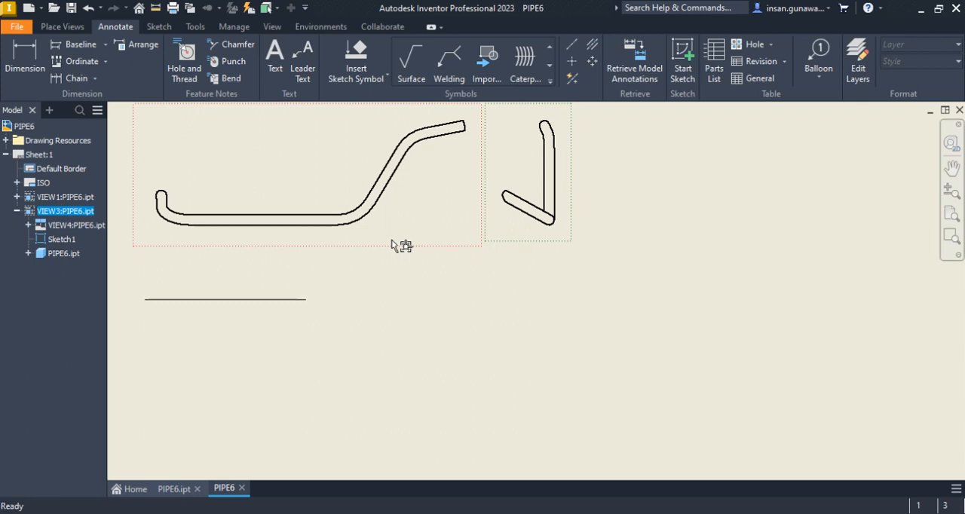
double_click(392, 245)
left_click(254, 240)
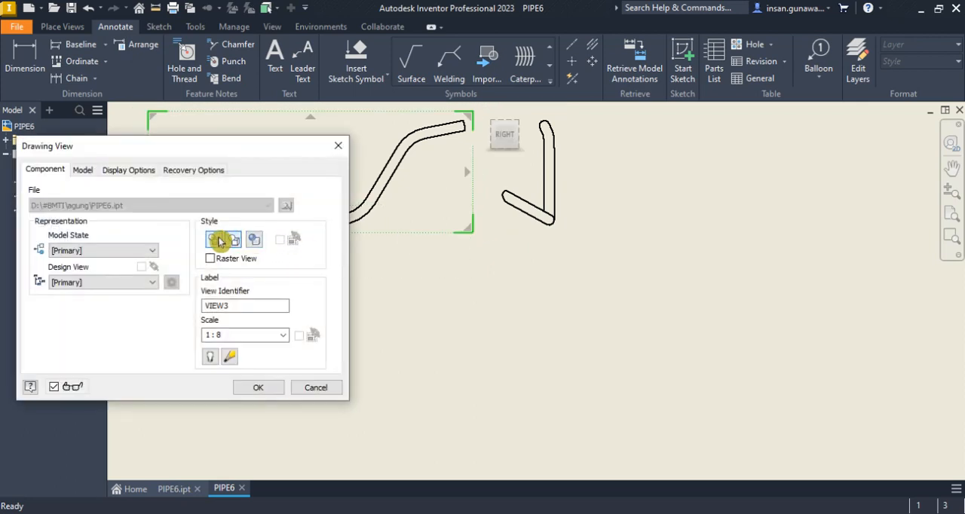
left_click(257, 387)
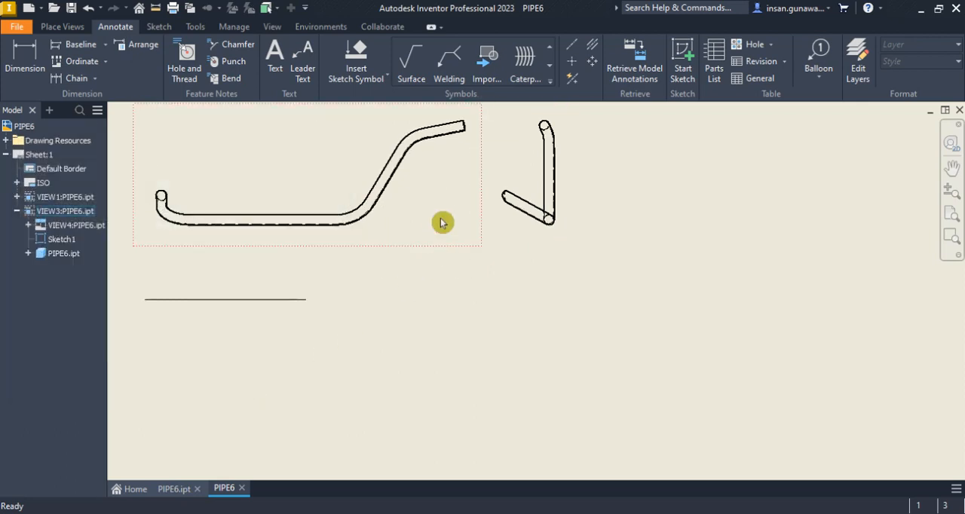
scroll(456, 166, "up", 5)
middle_click_drag(453, 177, 486, 283)
scroll(485, 279, "down", 2)
scroll(483, 276, "down", 4)
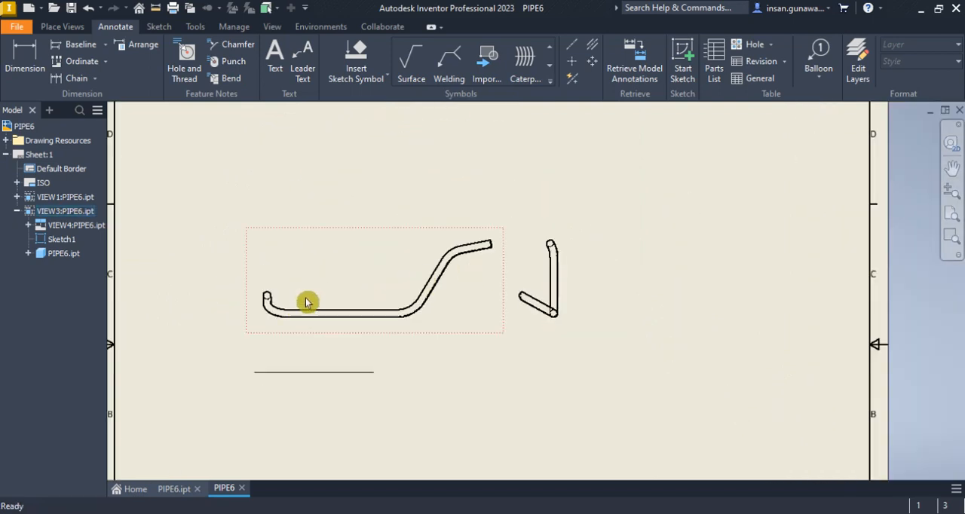
left_click(26, 58)
scroll(552, 313, "up", 5)
scroll(551, 310, "down", 3)
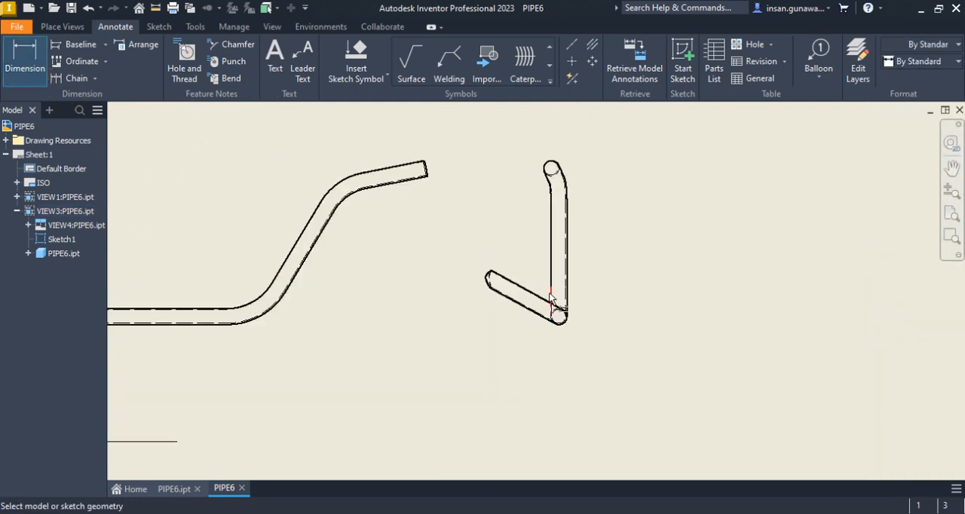
scroll(550, 300, "up", 3)
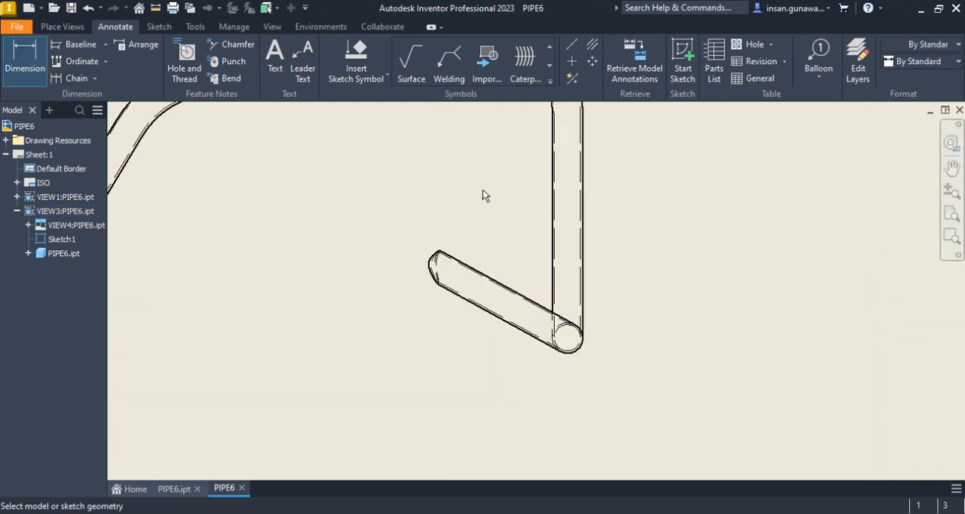
right_click(396, 200)
left_click(459, 198)
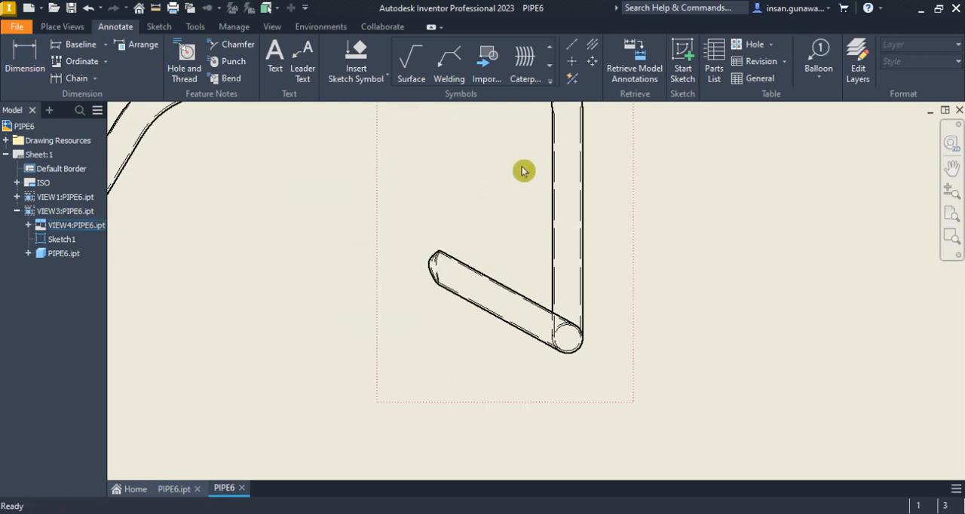
Sketch a horizontal reference line below the pipe in the projected side view and finish the sketch
left_click(682, 57)
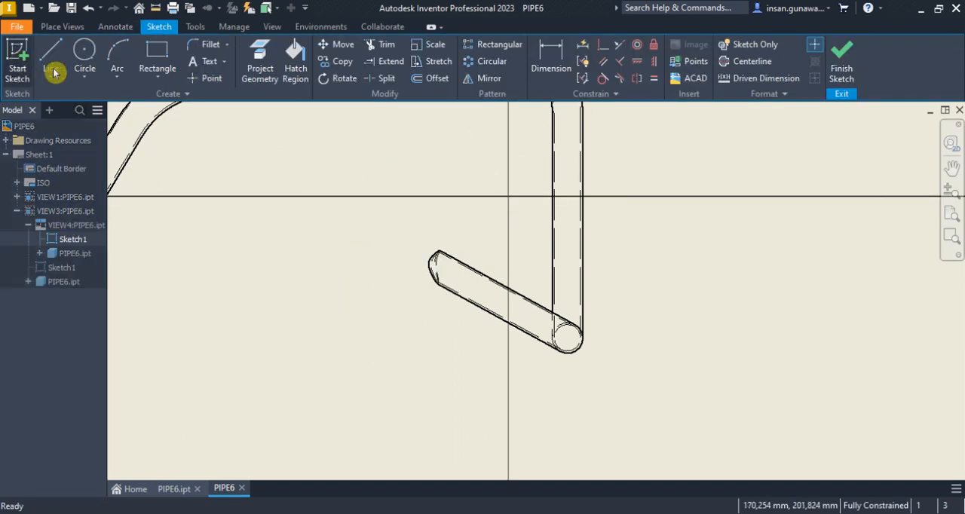
left_click(48, 67)
left_click(428, 401)
left_click(625, 401)
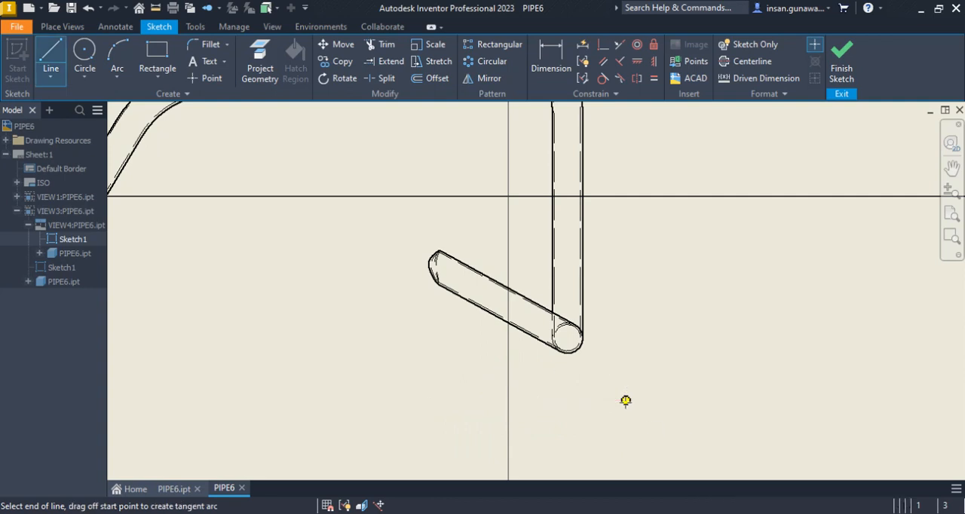
right_click(625, 400)
left_click(684, 402)
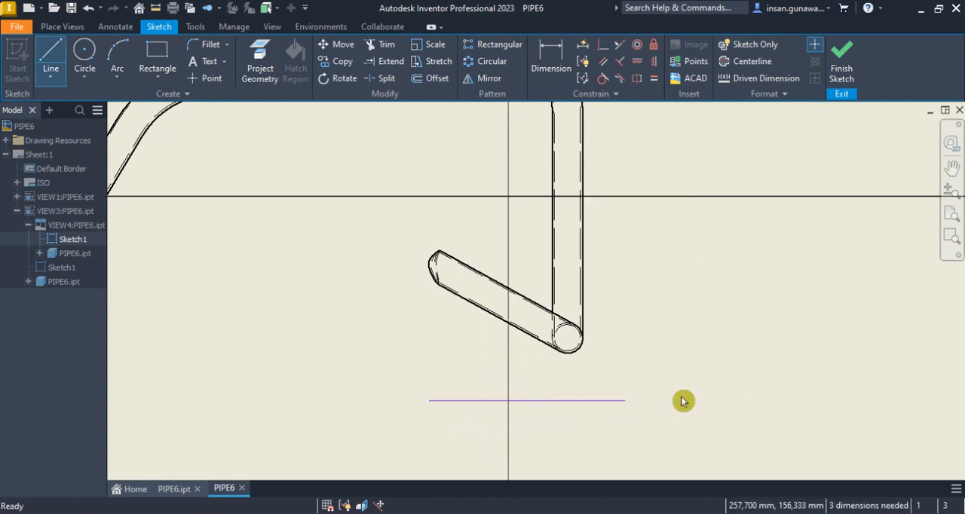
left_click(834, 65)
Add an angular dimension between the side view's short sloping segment and the sketched horizontal line
key("d")
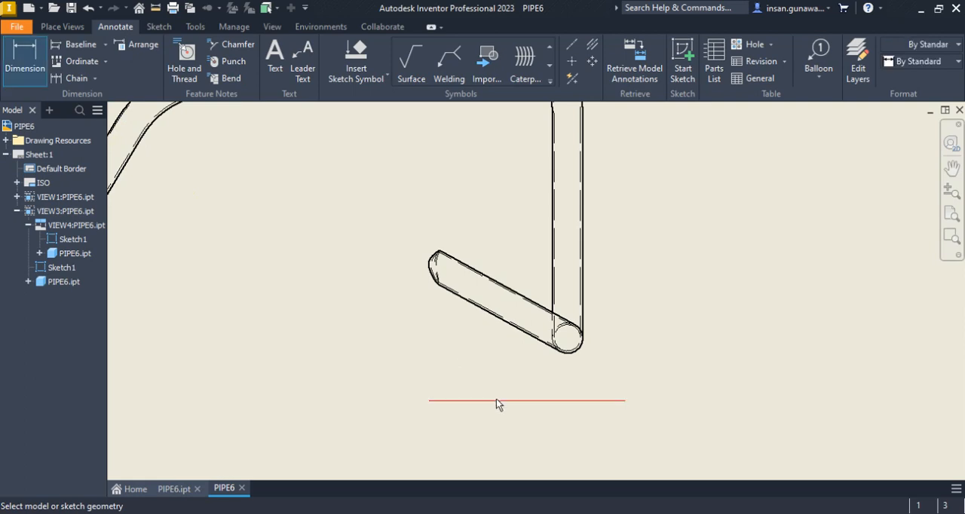
left_click(483, 401)
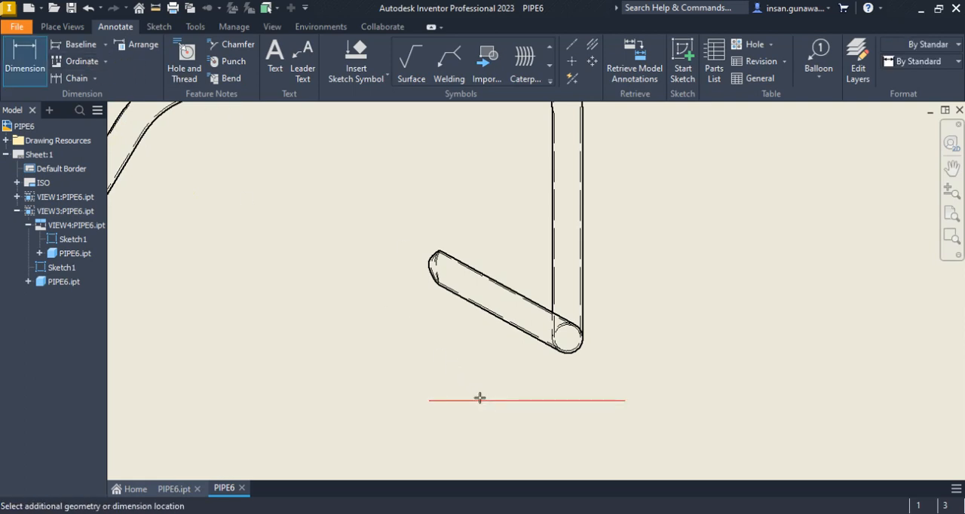
left_click(482, 317)
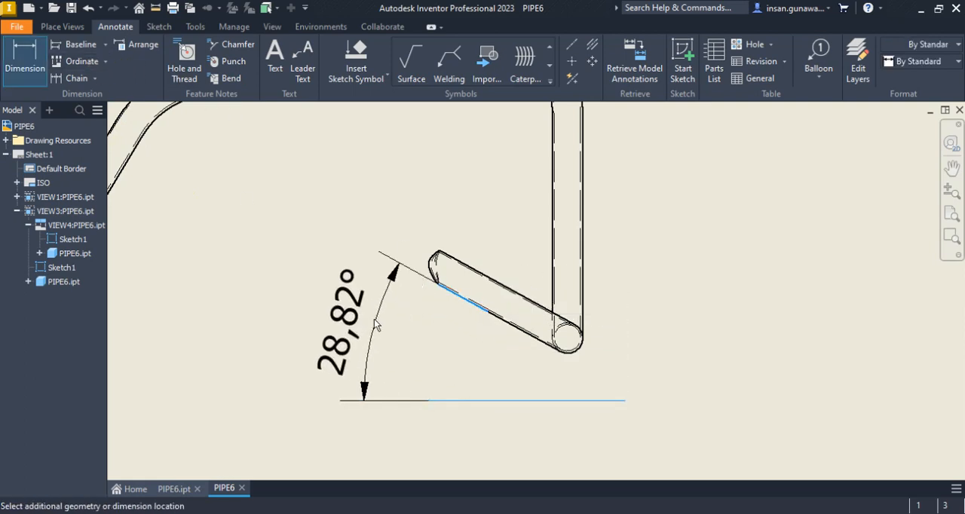
left_click(364, 316)
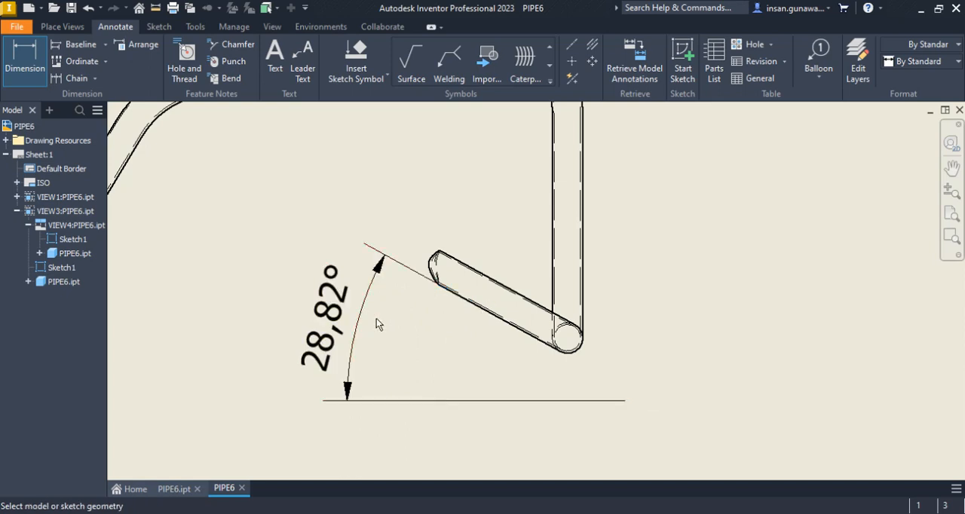
right_click(402, 327)
left_click(442, 330)
Project another view directly below the custom-oriented view and move these views higher on the sheet
scroll(391, 312, "down", 3)
middle_click_drag(391, 311, 551, 332)
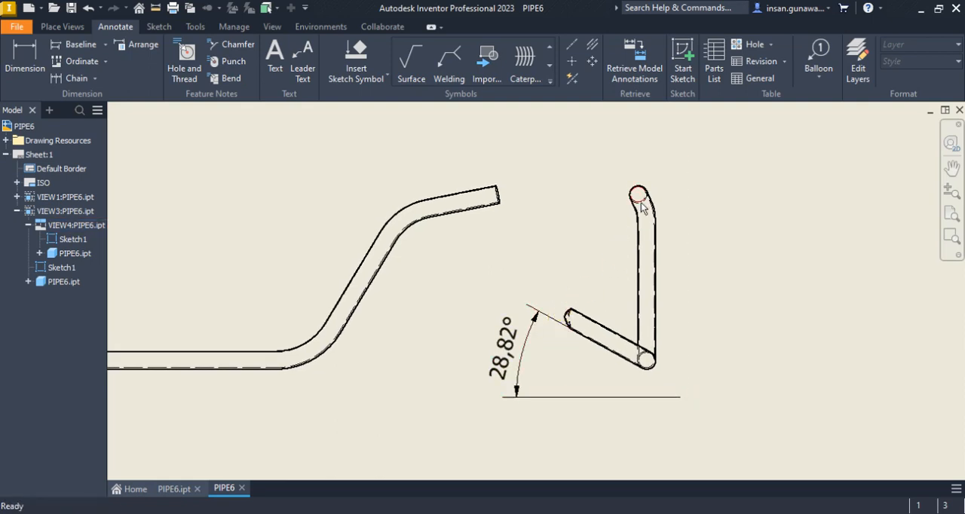
scroll(650, 188, "down", 4)
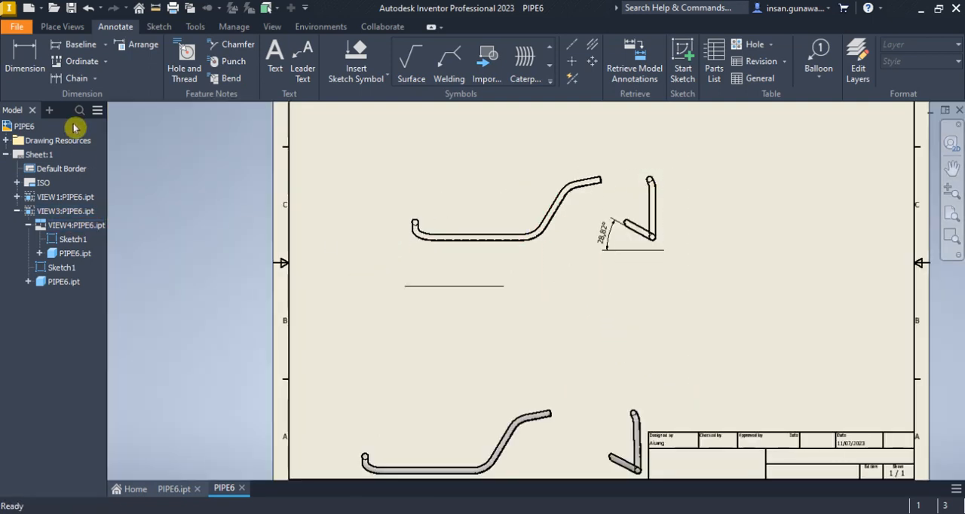
left_click(68, 28)
left_click(49, 61)
left_click(490, 221)
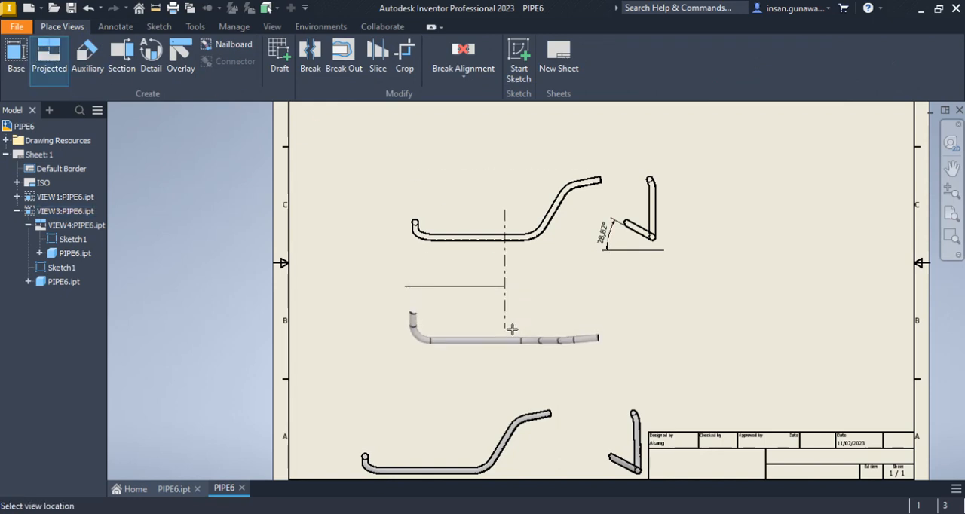
left_click(511, 324)
right_click(524, 328)
left_click(551, 325)
left_click_drag(523, 216, 520, 139)
left_click_drag(538, 305, 550, 243)
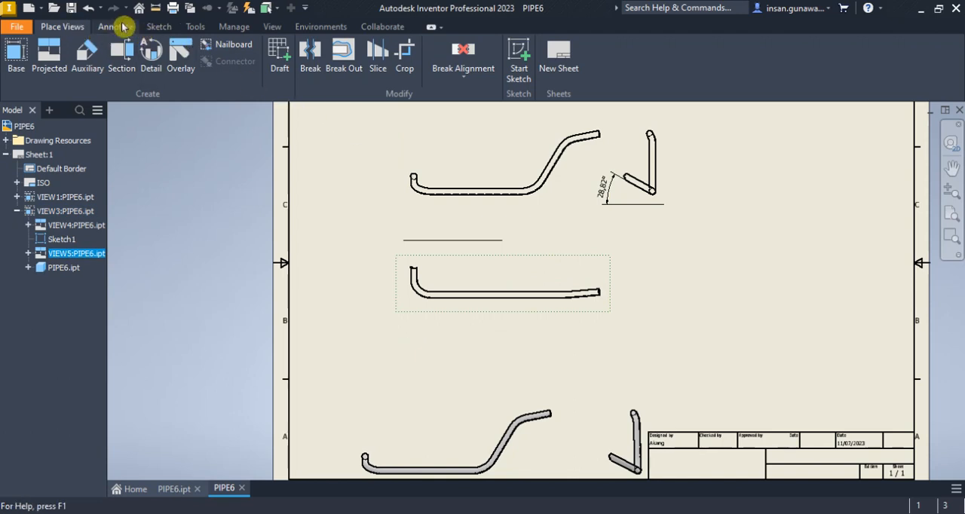
Examine the projection type in the Default Standard (ISO) view preferences, and leave the style editor without saving
left_click(193, 27)
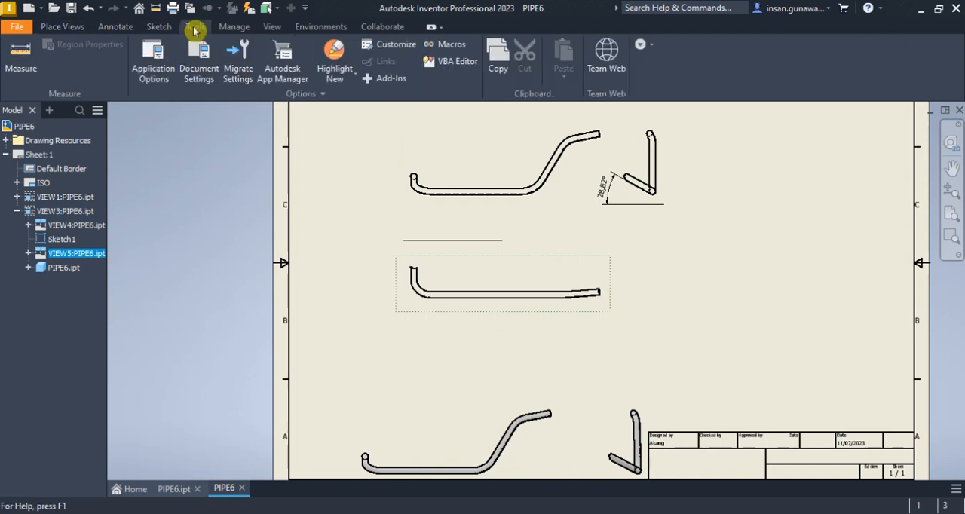
left_click(234, 27)
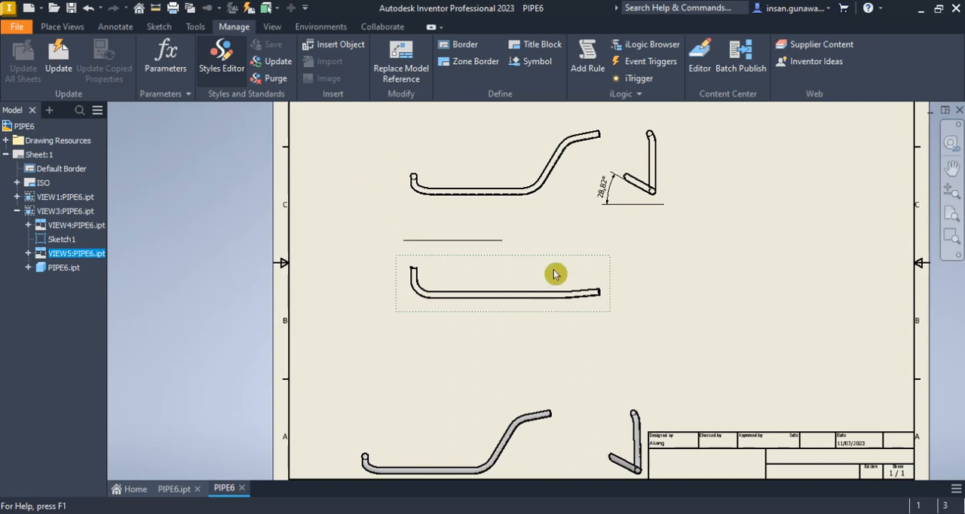
left_click(230, 60)
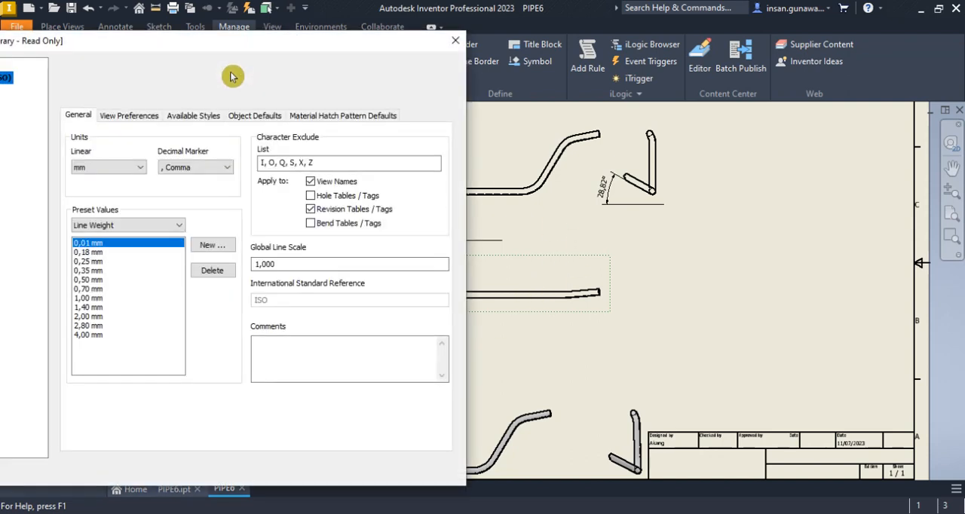
left_click_drag(255, 46, 562, 68)
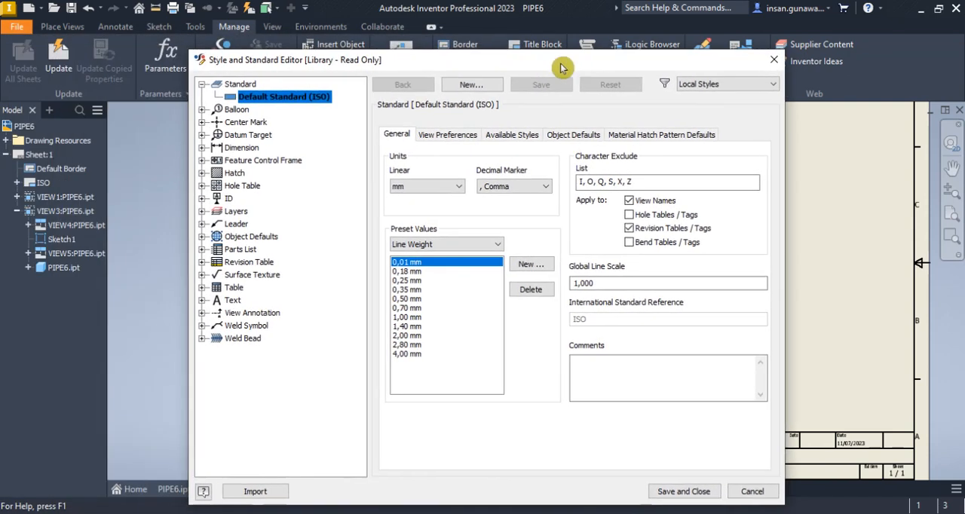
left_click(236, 85)
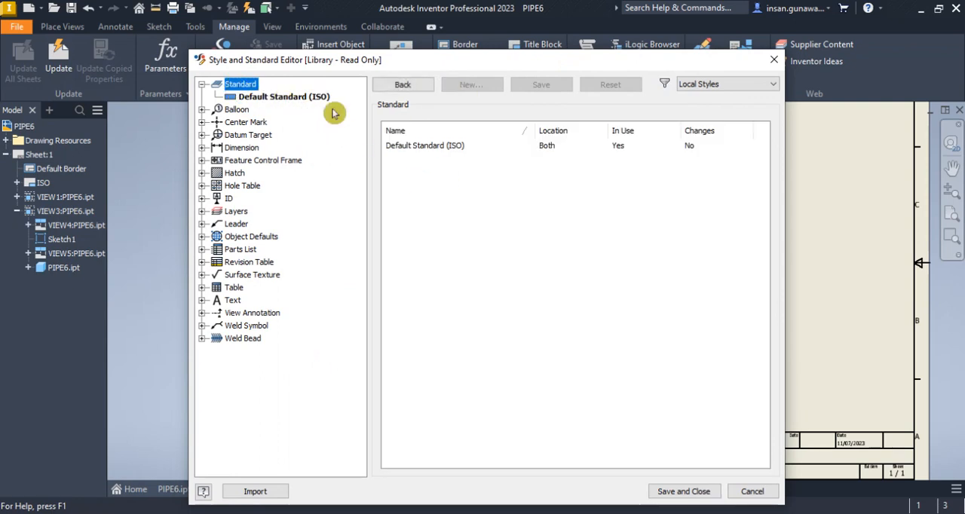
left_click(279, 98)
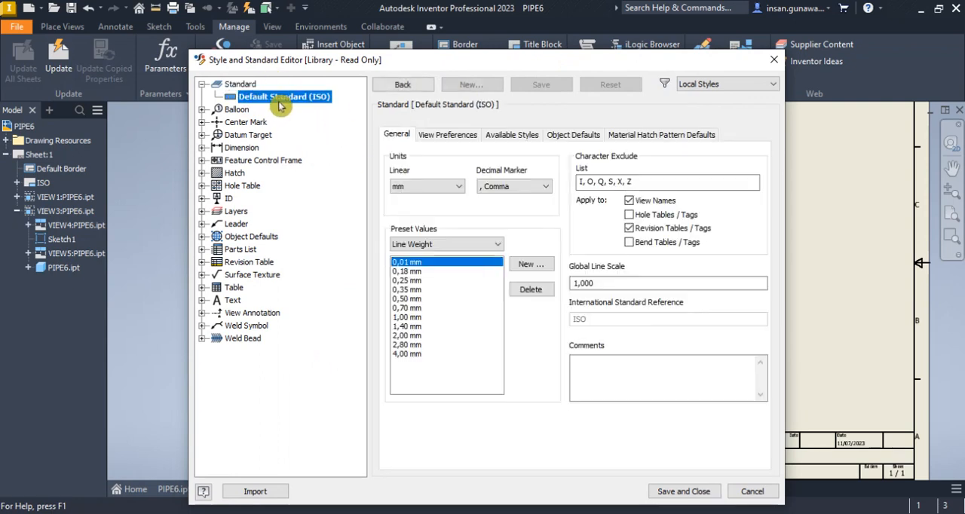
left_click(450, 137)
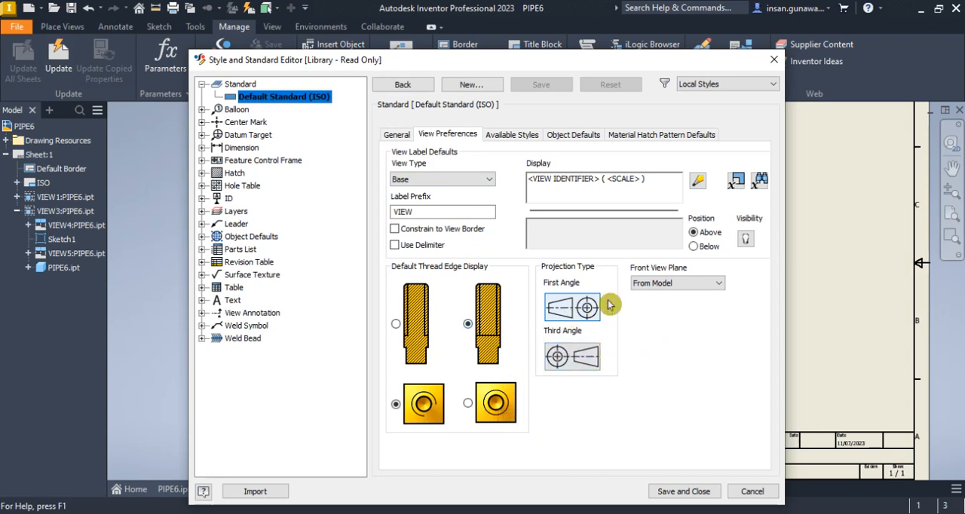
left_click(579, 350)
left_click(752, 491)
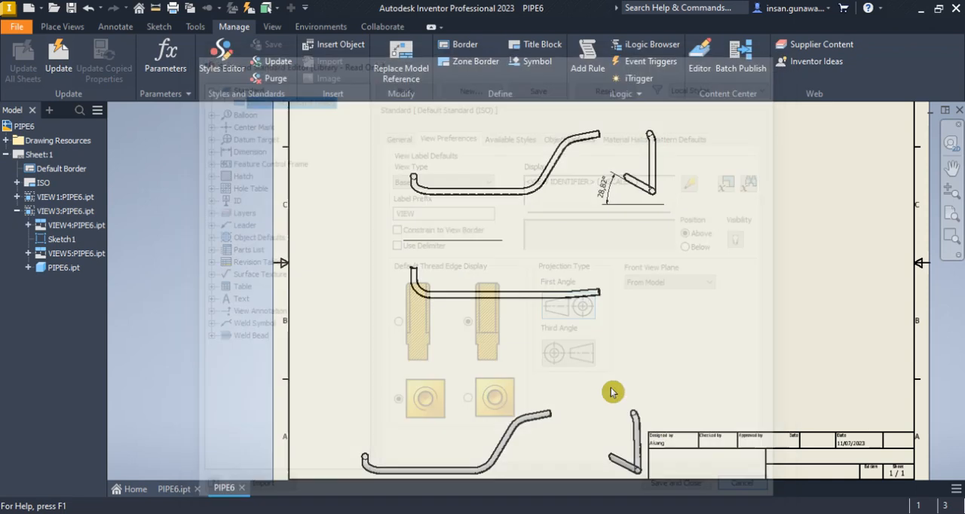
middle_click_drag(510, 285, 477, 310)
scroll(425, 316, "down", 4)
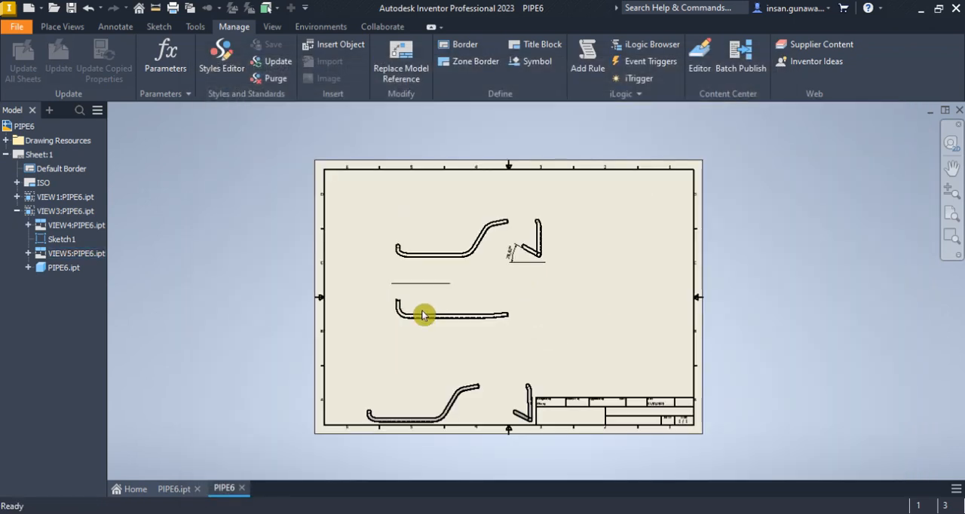
scroll(425, 315, "up", 5)
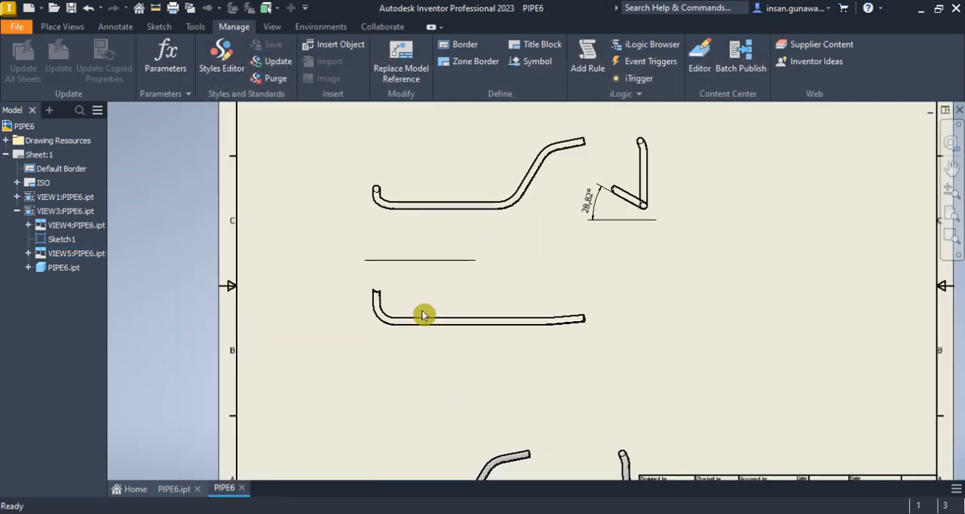
left_click(106, 28)
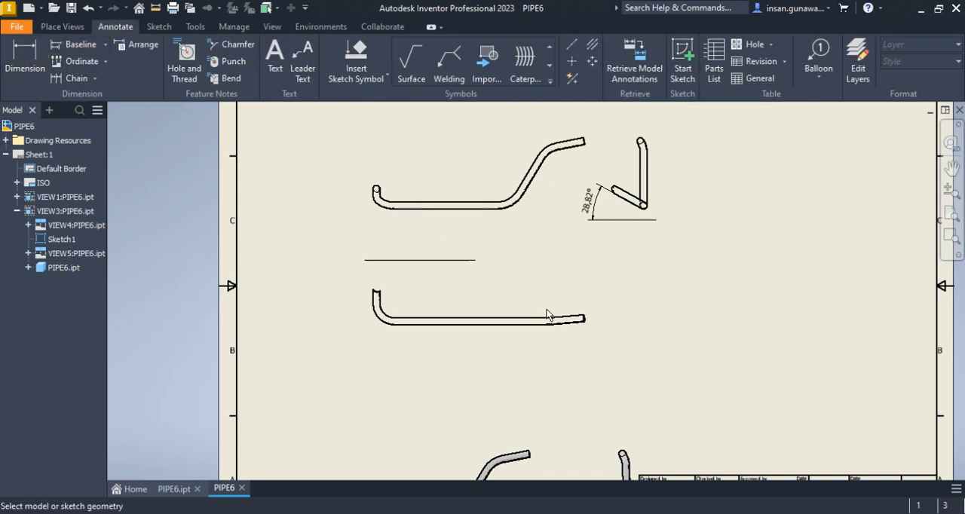
scroll(548, 315, "up", 5)
key("d")
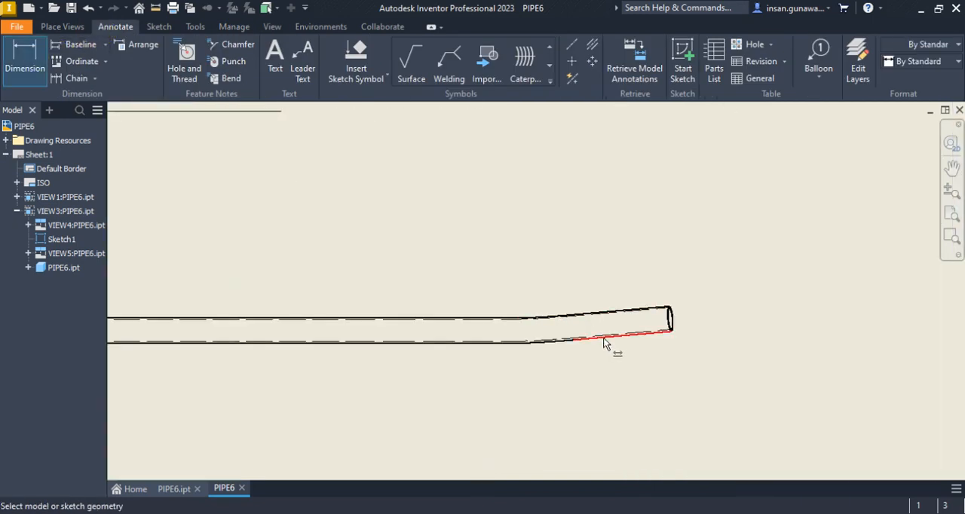
scroll(604, 340, "down", 4)
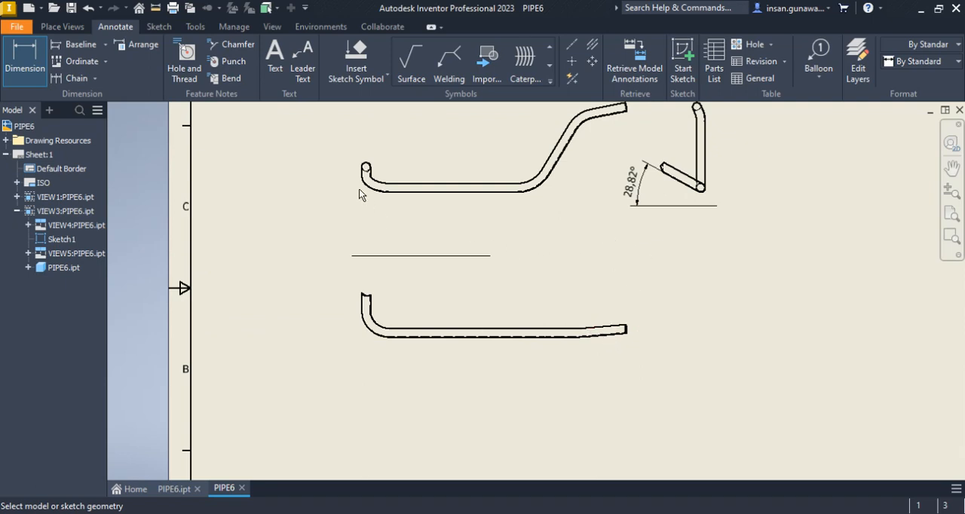
middle_click_drag(585, 155, 554, 236)
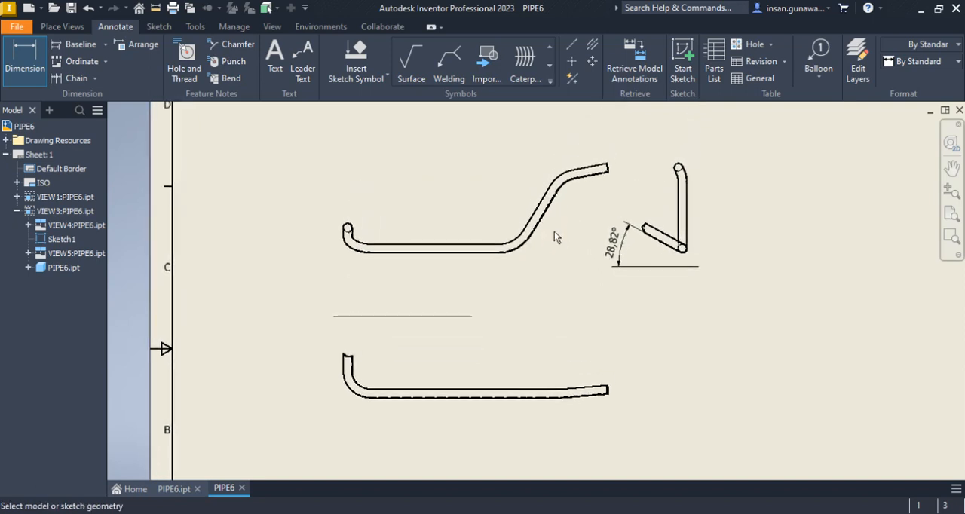
right_click(448, 190)
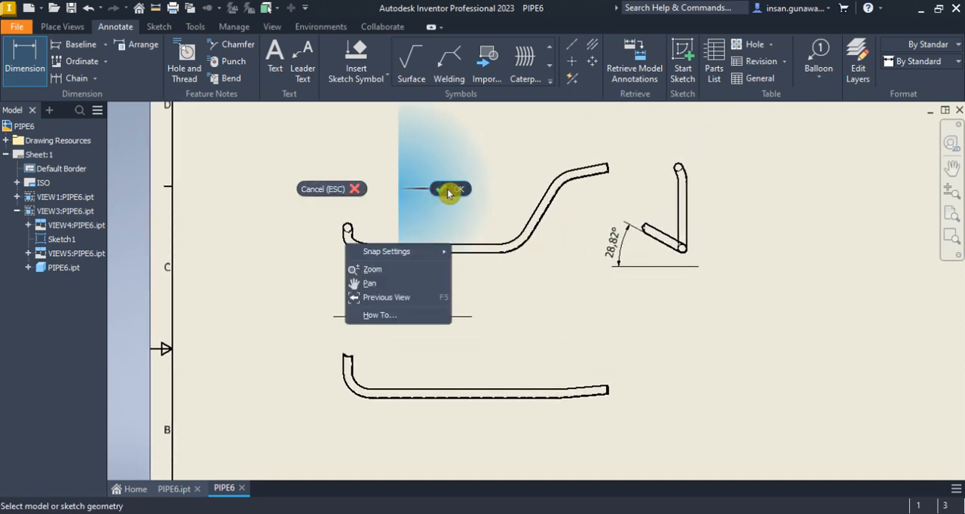
key("Escape")
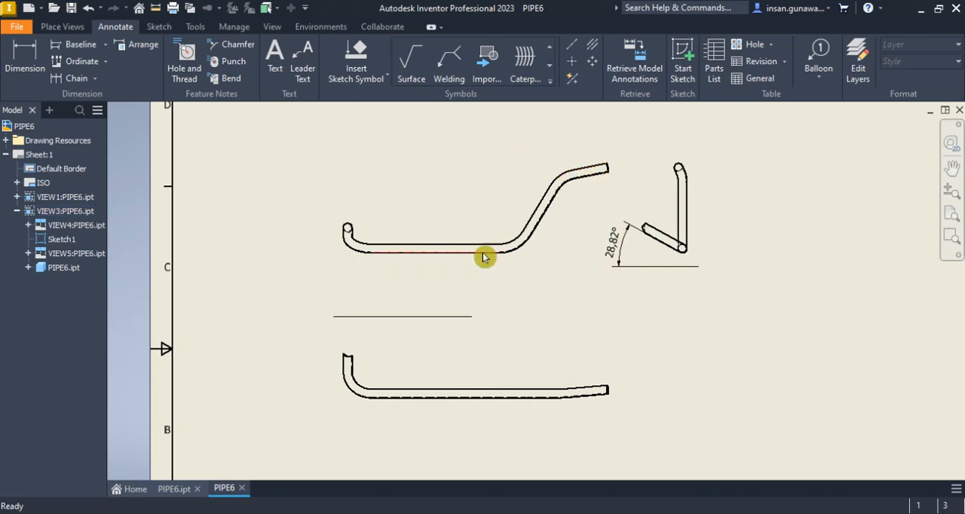
Reopen the reference-line sketch of the custom-oriented view and project the upper edge of the pipe's long horizontal segment
double_click(400, 314)
scroll(458, 211, "up", 3)
middle_click_drag(459, 212, 477, 284)
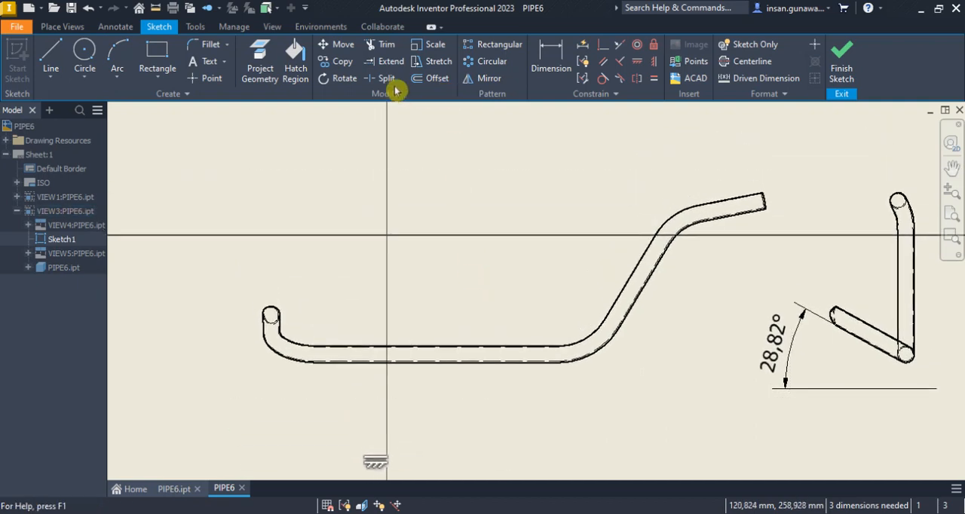
left_click(279, 58)
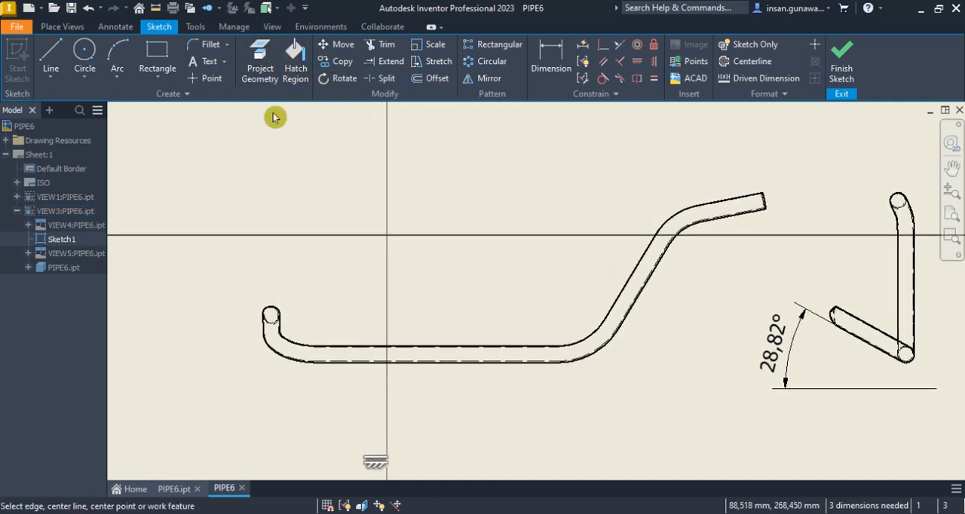
left_click(354, 350)
scroll(434, 262, "down", 2)
middle_click_drag(430, 258, 431, 227)
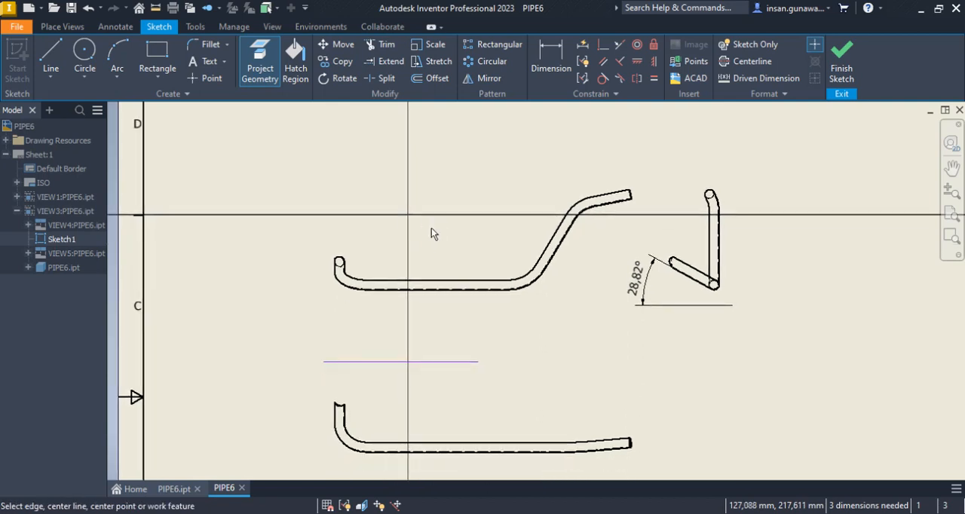
left_click(423, 281)
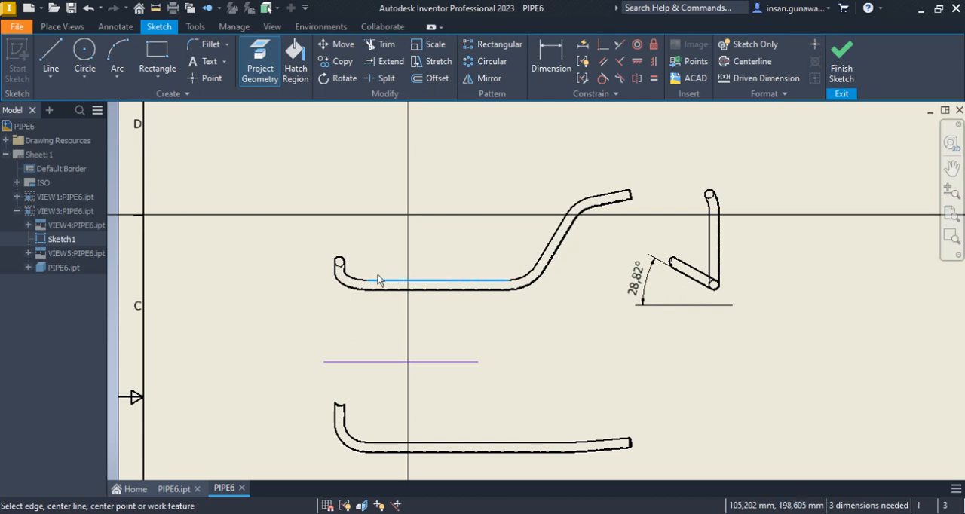
Project the pipe's whole lower outline in the custom-oriented view into the sketch, including its straight edges and bend arcs
scroll(377, 280, "up", 2)
scroll(340, 288, "up", 2)
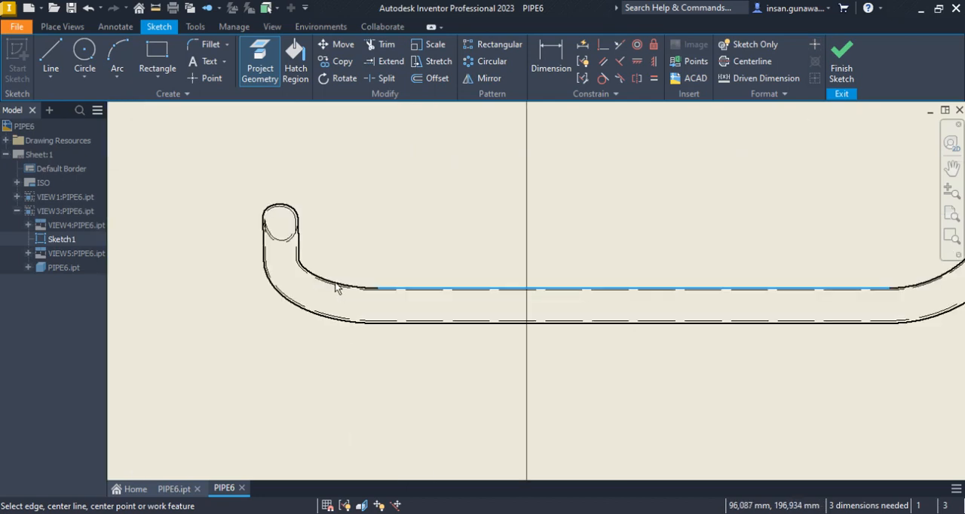
left_click(389, 325)
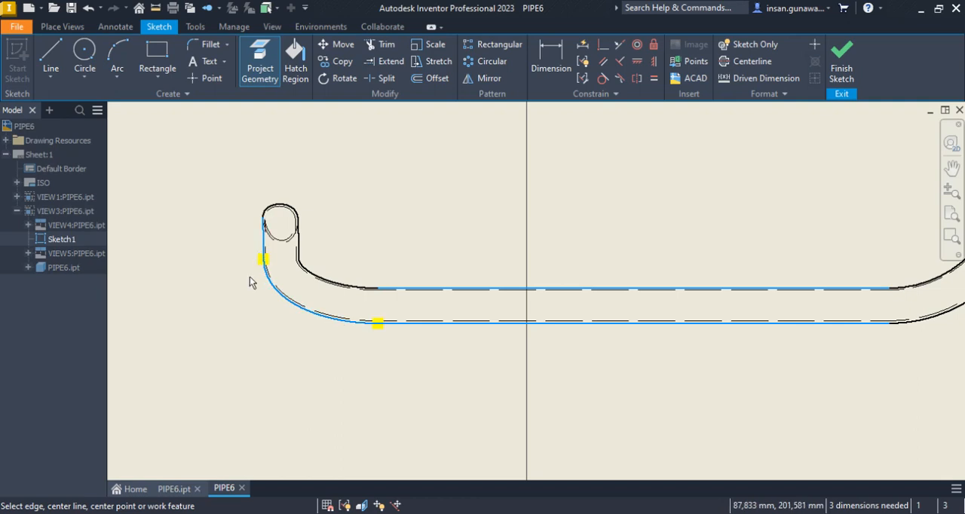
scroll(253, 278, "down", 2)
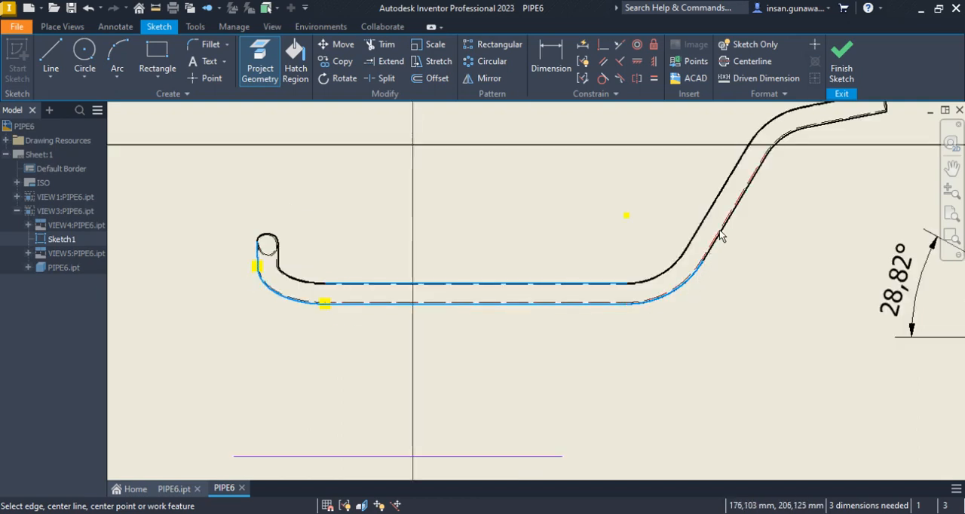
middle_click_drag(729, 234, 694, 280)
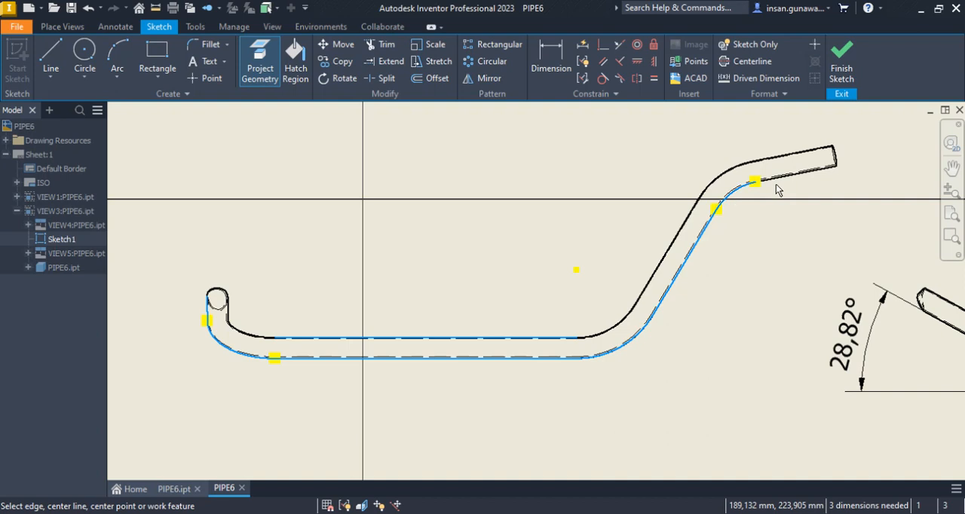
right_click(559, 129)
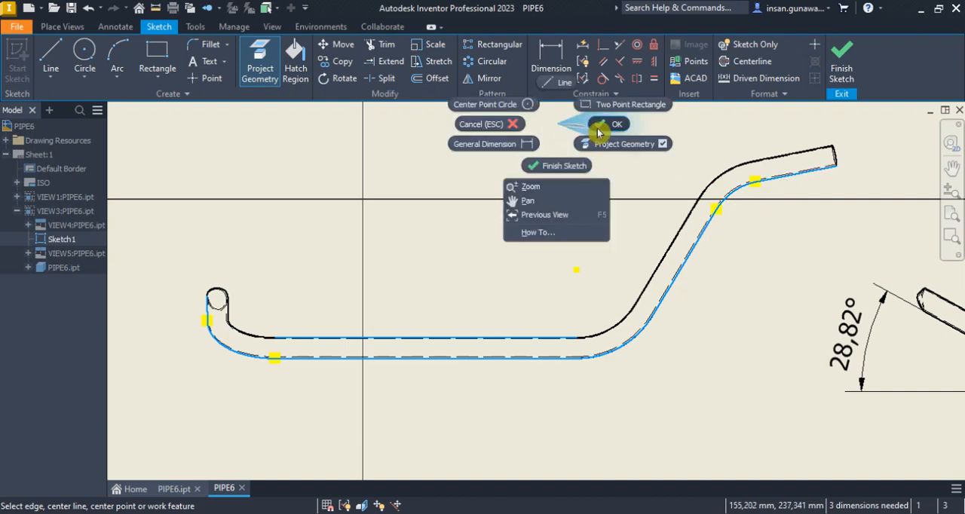
left_click(554, 201)
left_click(534, 67)
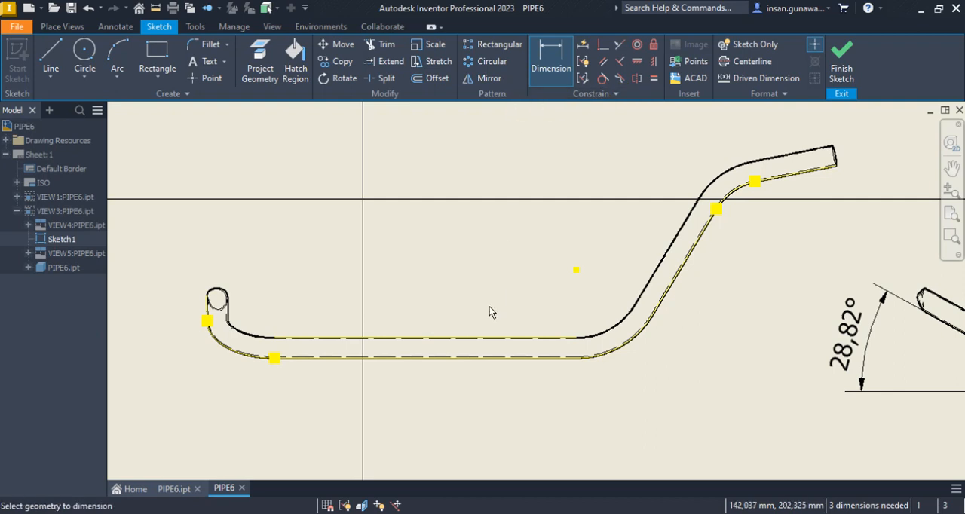
left_click(490, 340)
left_click(493, 359)
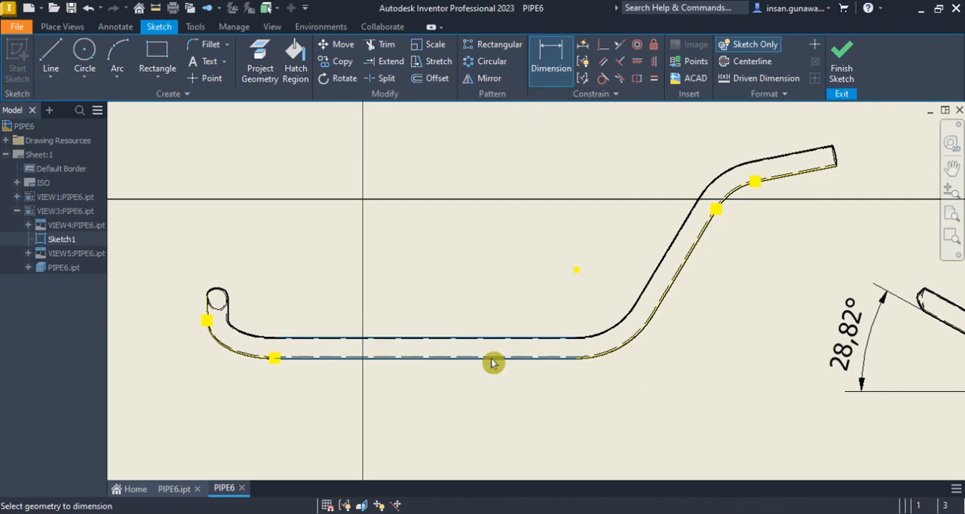
key("Escape")
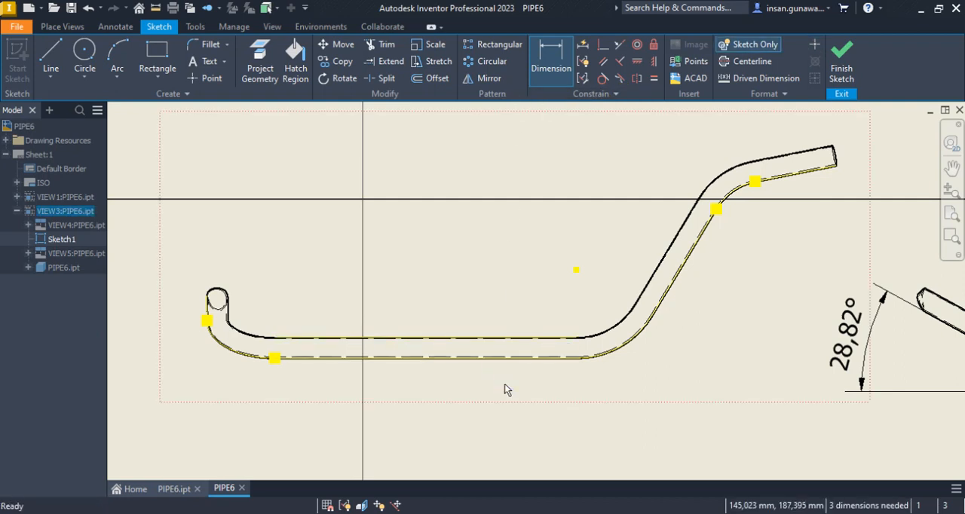
Offset the projected lower outline 16 mm into the pipe as a centreline and finish the sketch
left_click(430, 80)
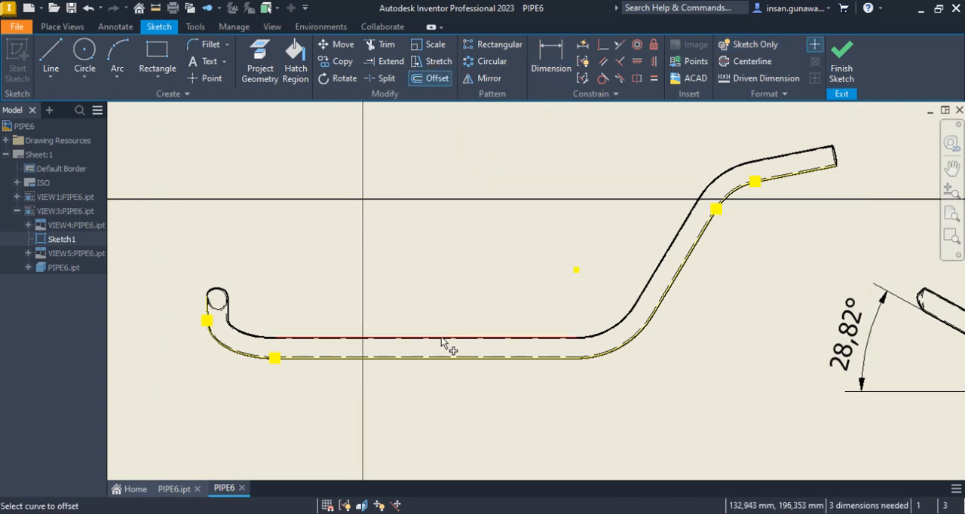
left_click(445, 356)
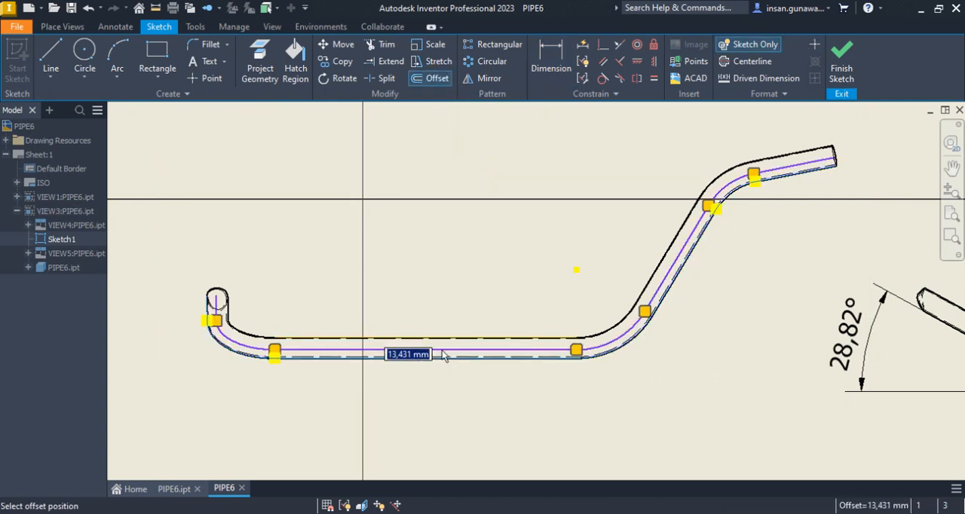
type("16")
key("Return")
right_click(526, 229)
left_click(567, 231)
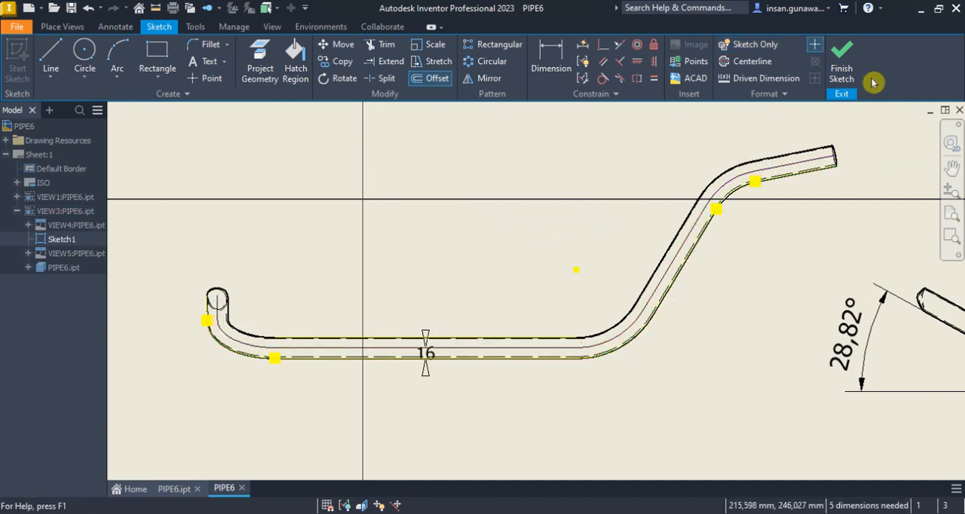
left_click(843, 68)
Start a new sketch on the projected view below the custom-oriented view
scroll(653, 218, "down", 4)
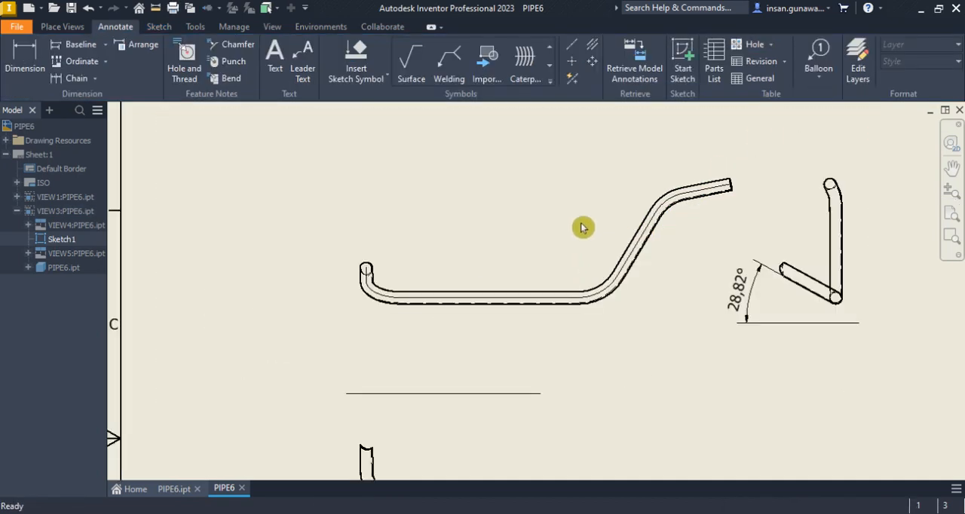
scroll(519, 400, "up", 3)
mouse_move(547, 394)
middle_mouse_down()
mouse_move(539, 389)
mouse_move(503, 413)
middle_mouse_up()
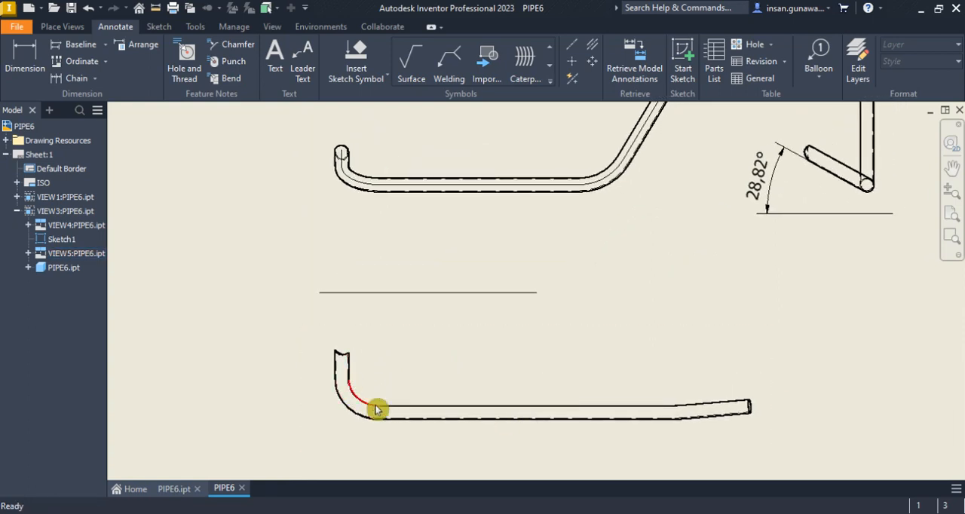
left_click(348, 357)
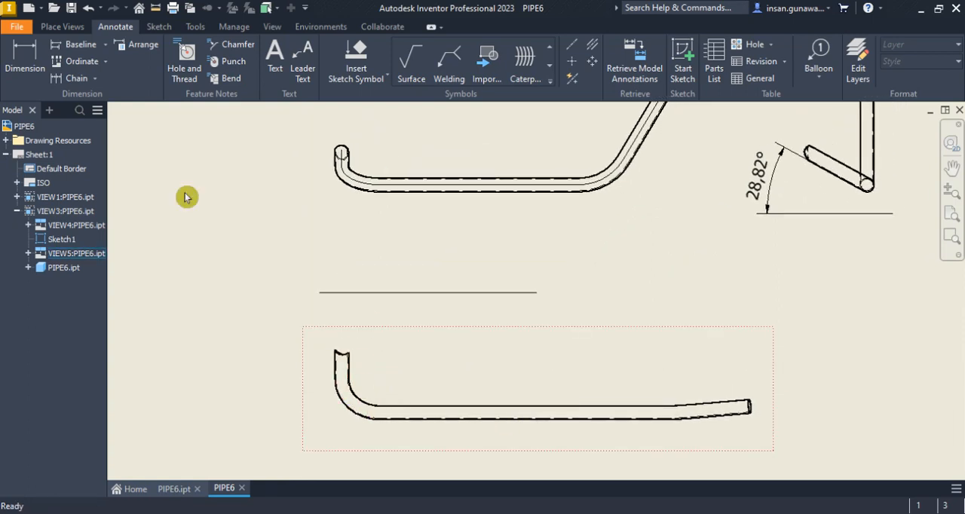
left_click(415, 379)
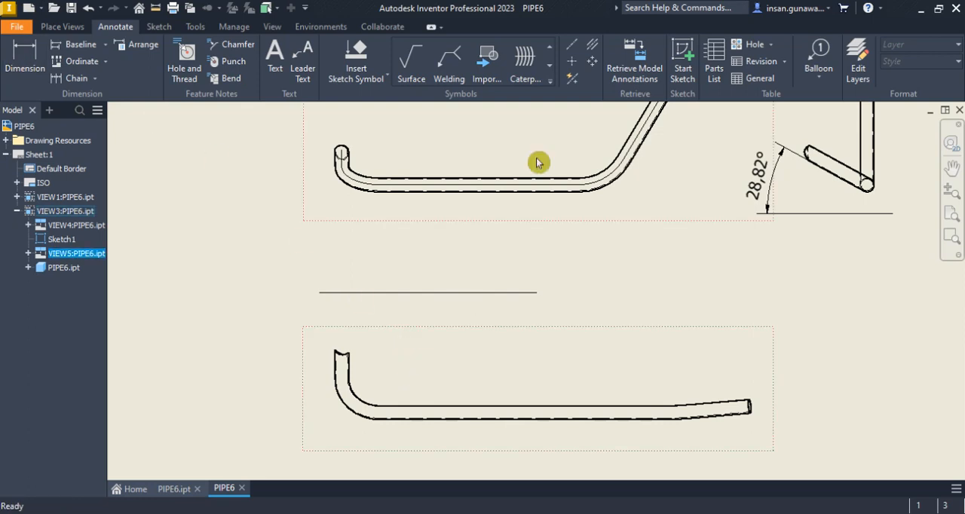
left_click(691, 57)
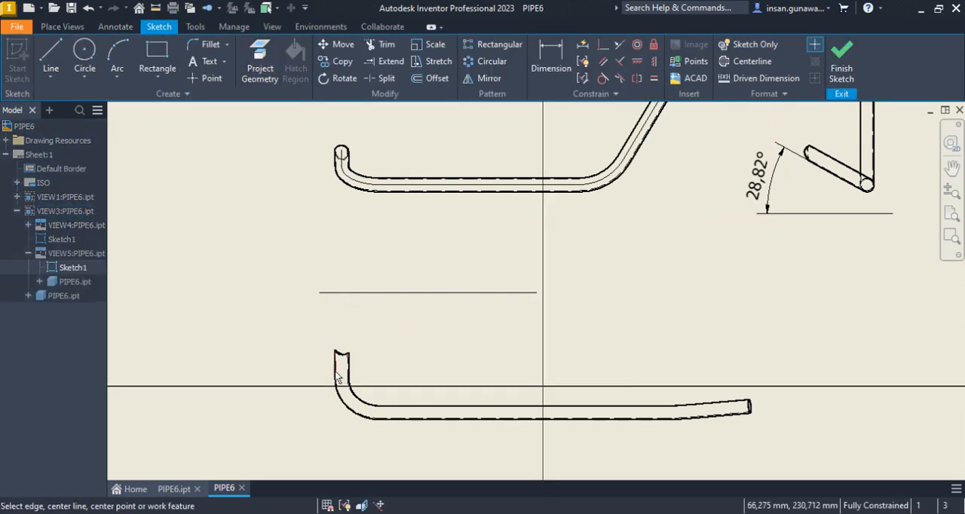
Project the pipe's outer lower outline in this view into the sketch, from the upright end to the slightly sloping end
scroll(339, 402, "up", 3)
scroll(341, 386, "down", 4)
left_click(426, 393)
left_click(689, 395)
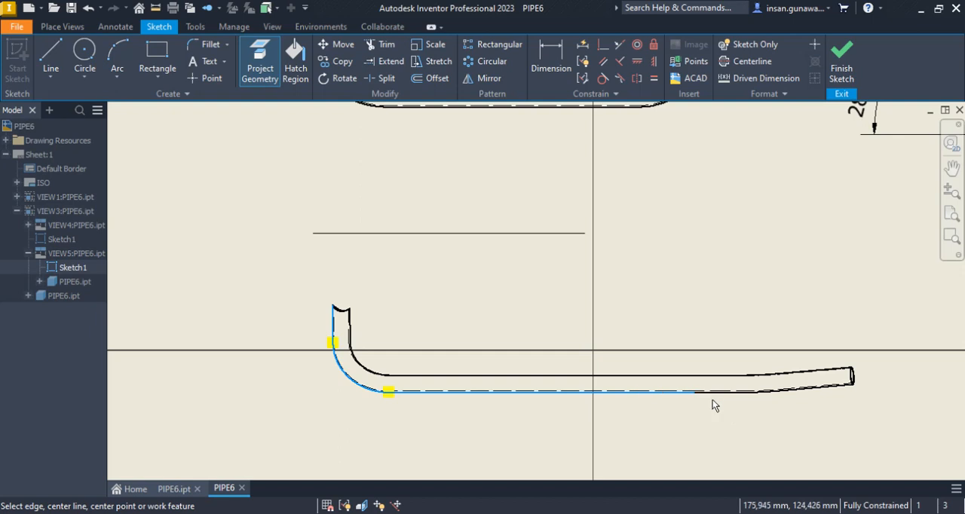
left_click(740, 402)
right_click(644, 288)
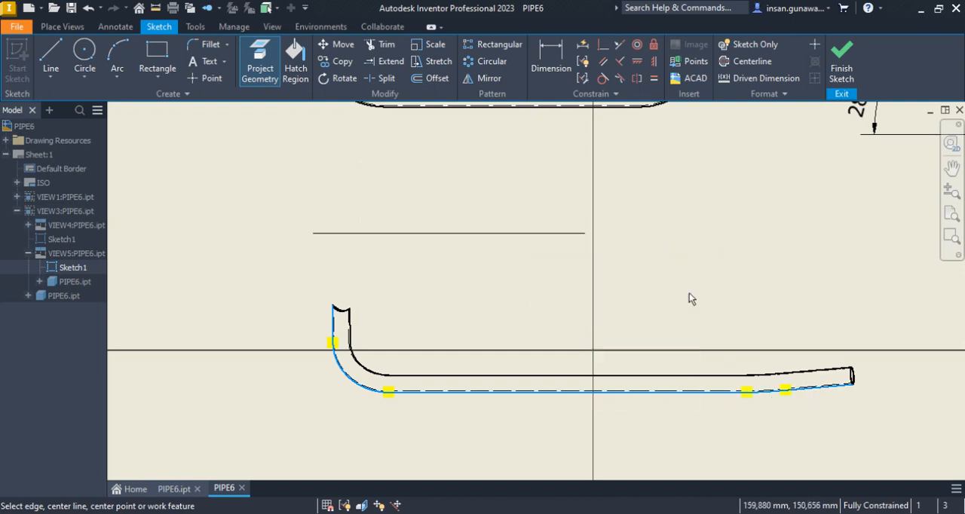
left_click(688, 293)
Offset the projected outline 16 mm inward to form the lower view's centreline and finish the sketch
left_click(430, 78)
left_click(464, 393)
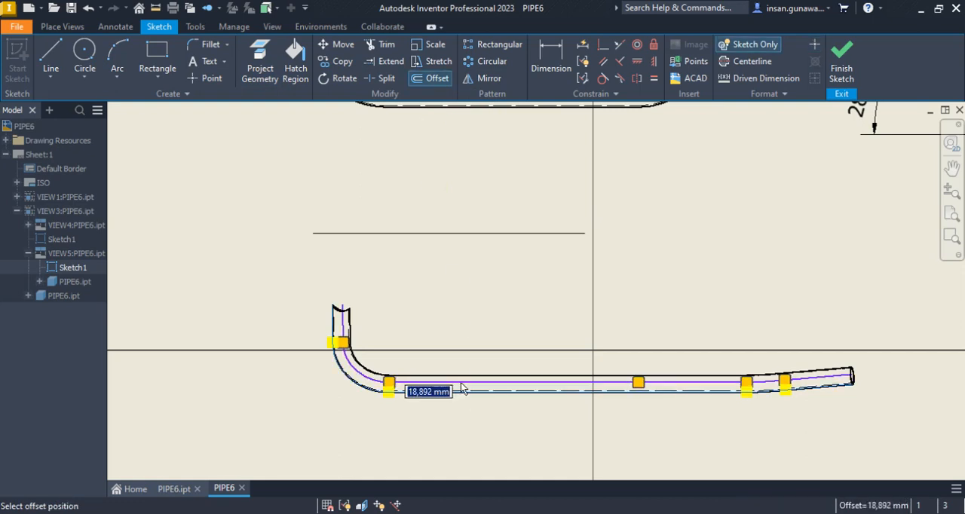
type("1")
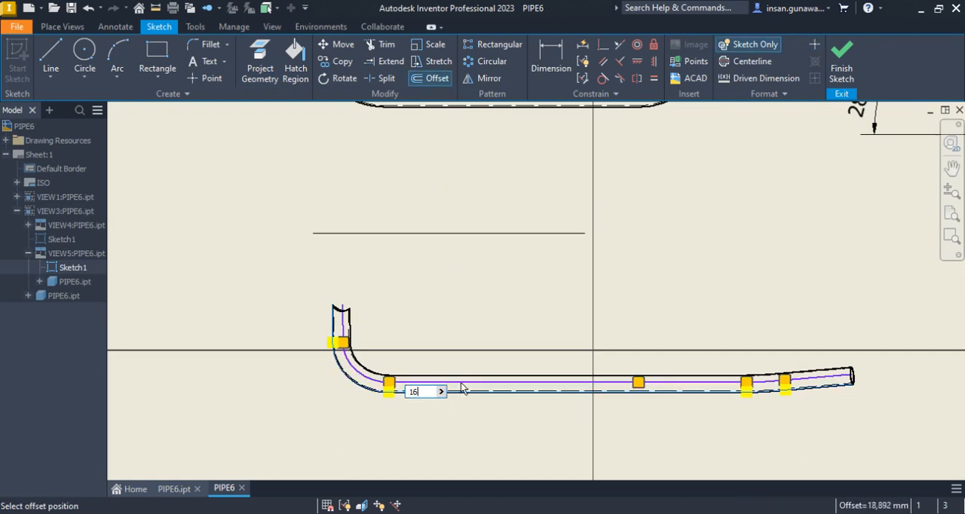
type("6")
key("Return")
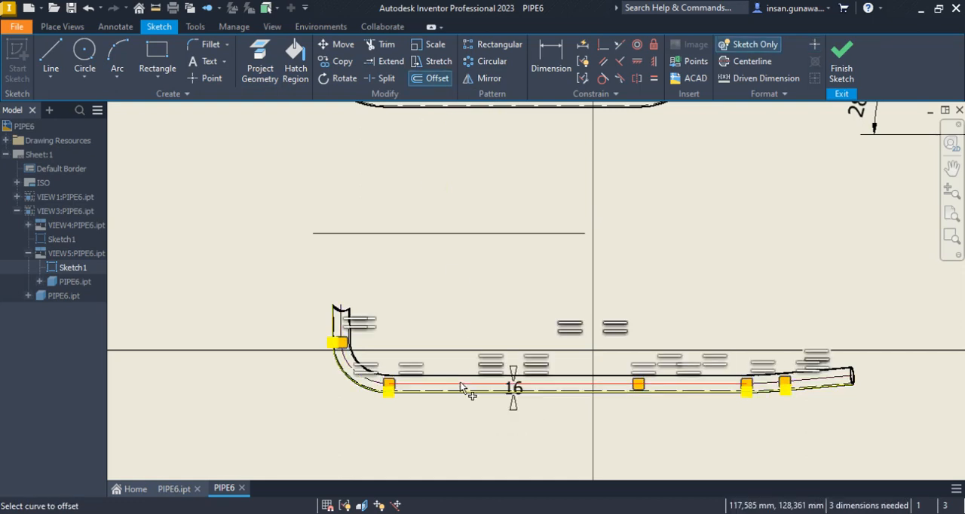
left_click(842, 68)
Dimension the angle between the sloping end's centreline and the long straight centreline in the lower projected view, placing it beyond the sloping end
scroll(678, 174, "up", 3)
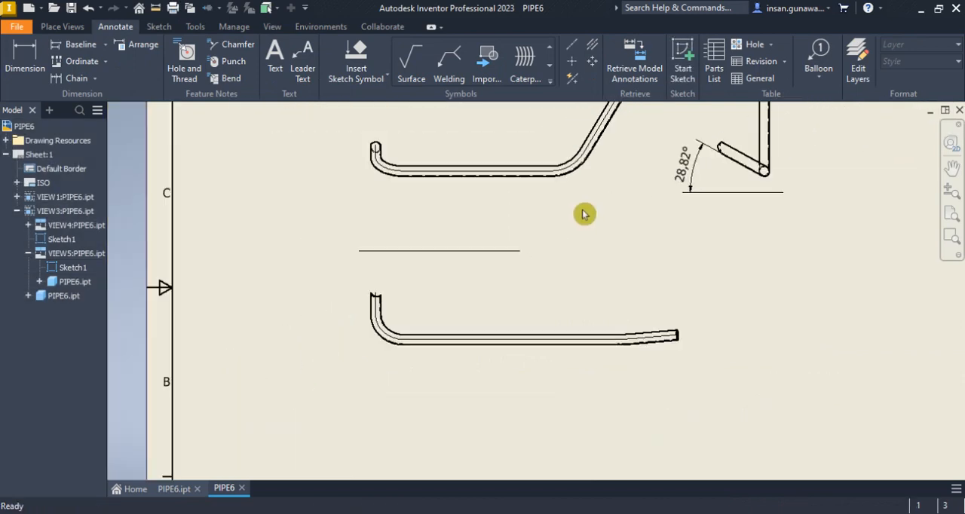
scroll(583, 215, "up", 4)
scroll(583, 214, "down", 5)
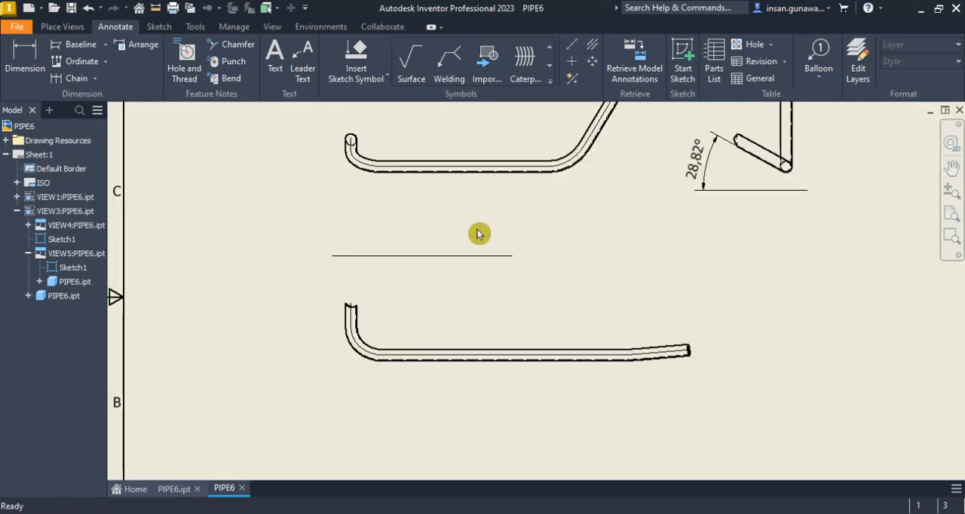
left_click(28, 52)
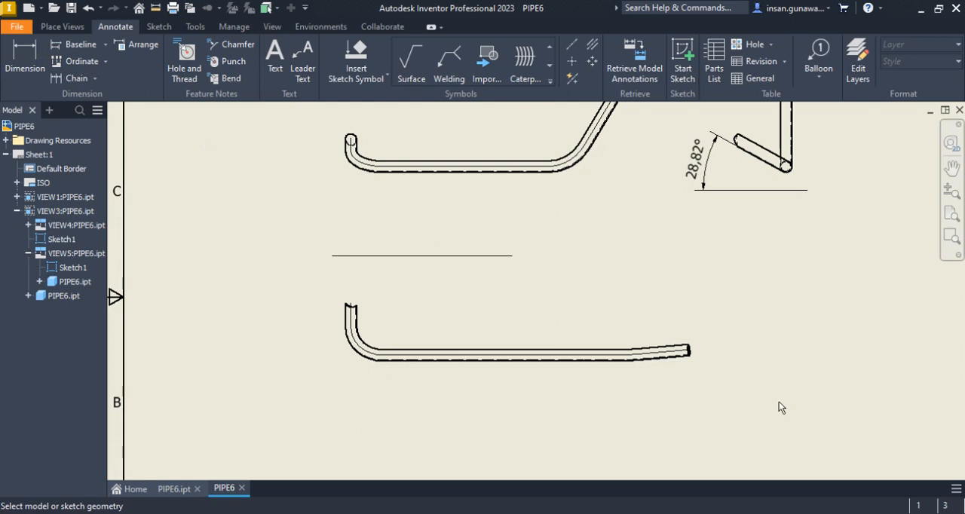
left_click(655, 354)
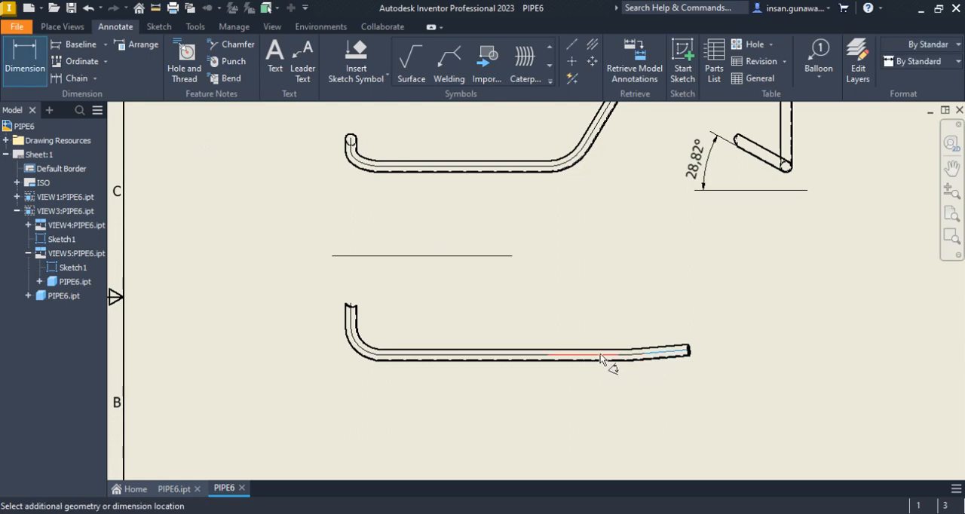
left_click(675, 349)
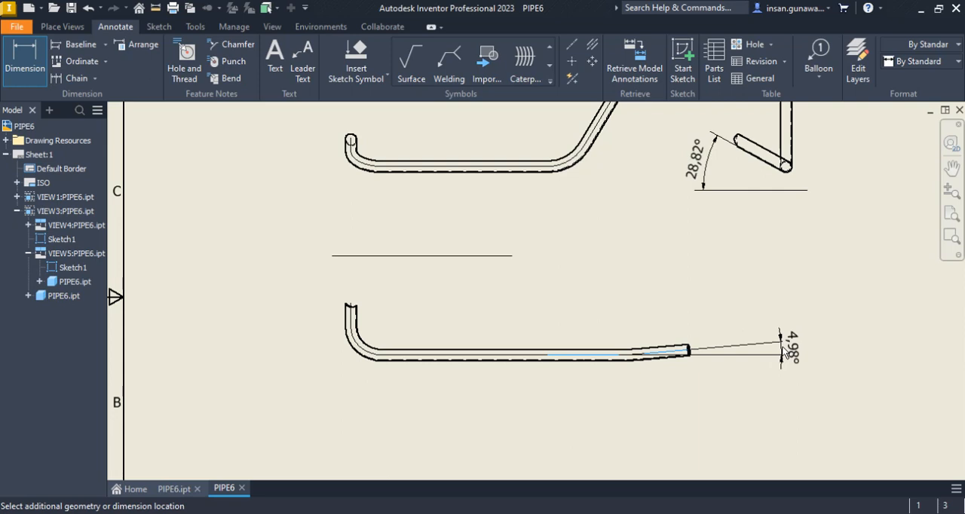
left_click(788, 351)
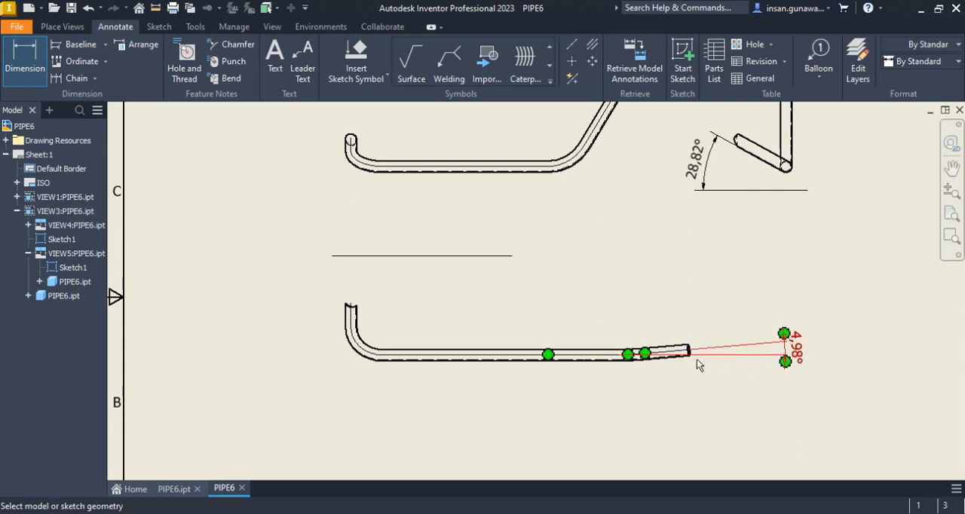
left_click(23, 70)
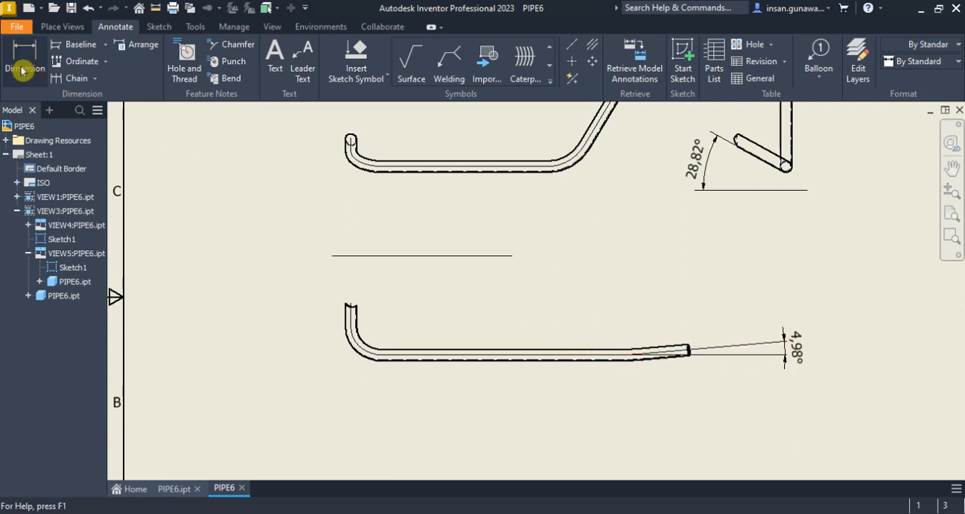
left_click(603, 361)
scroll(664, 361, "up", 3)
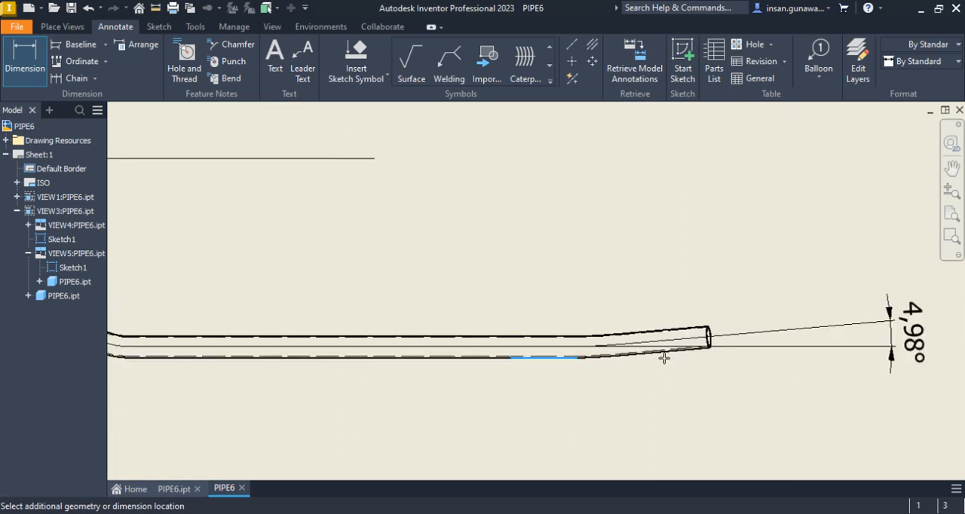
left_click(666, 352)
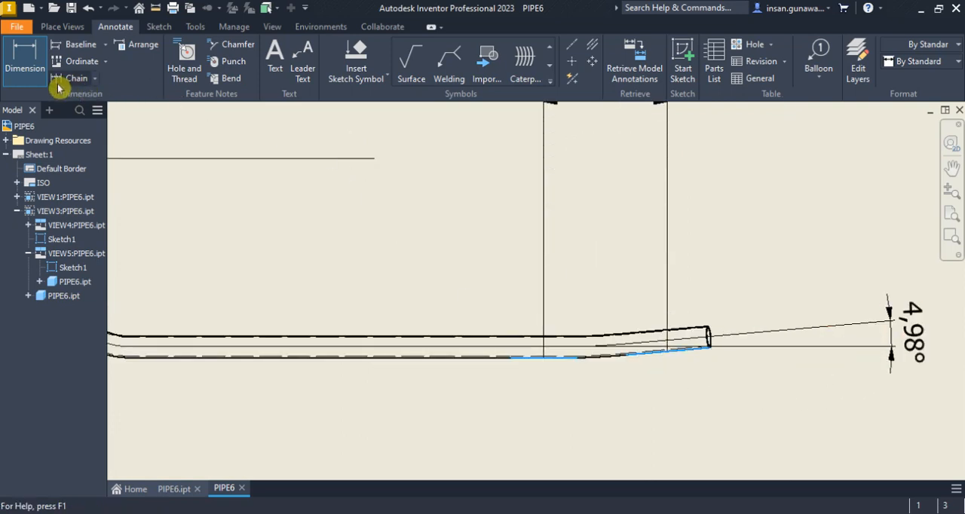
left_click(30, 58)
left_click(387, 363)
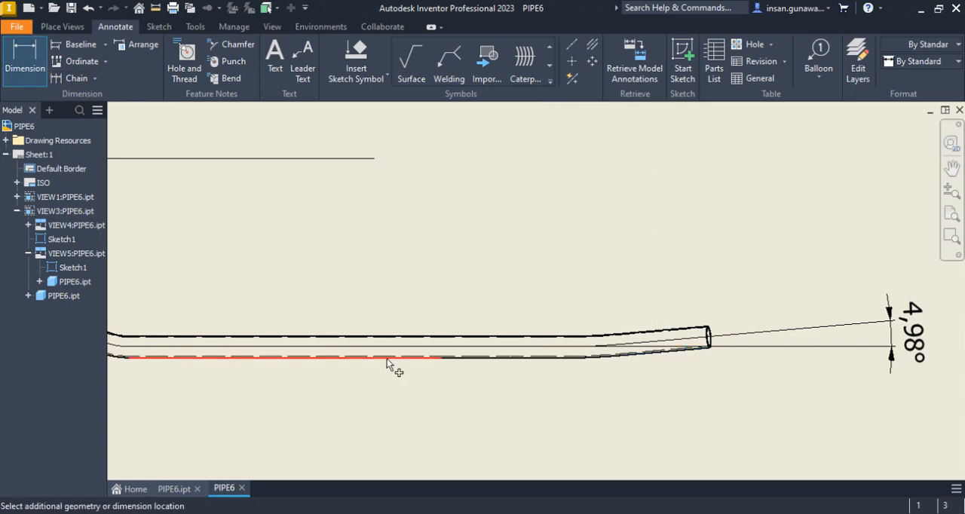
left_click(691, 349)
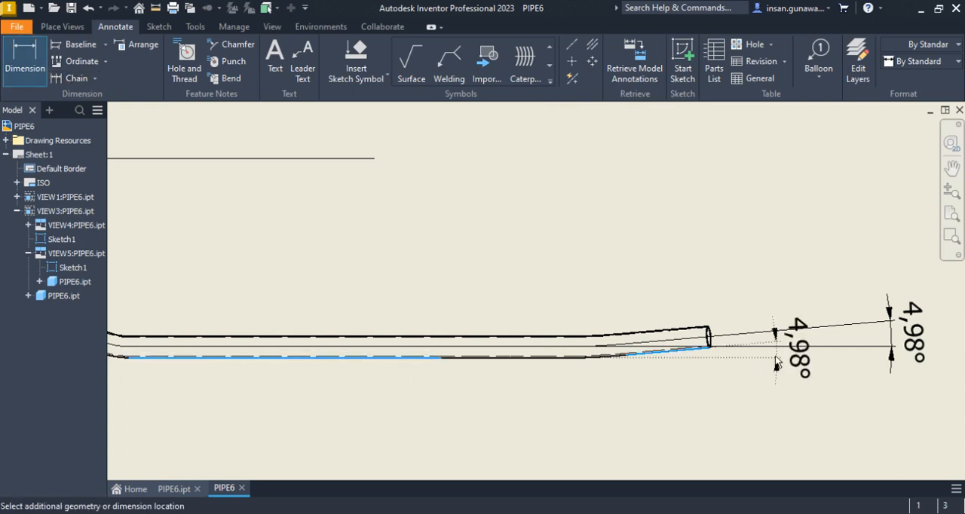
key("Escape")
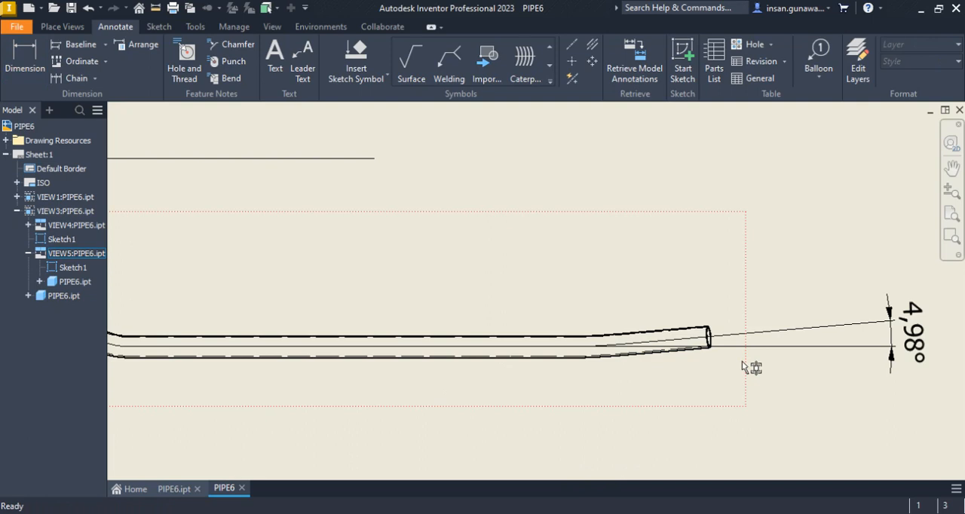
Start a dimension in the custom-oriented view from the intersection of the short upright end's centreline and the long straight centreline
scroll(681, 327, "up", 3)
middle_click_drag(625, 304, 623, 325)
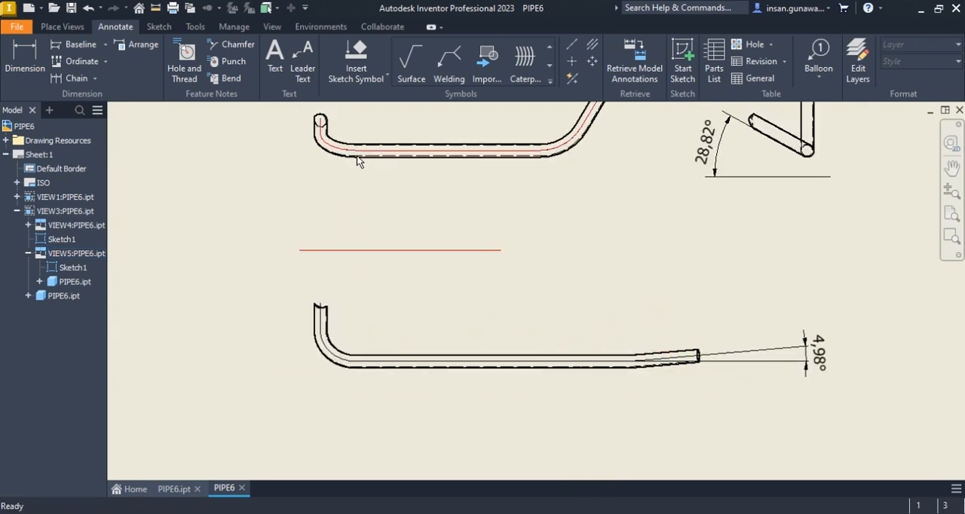
middle_click_drag(392, 370, 388, 470)
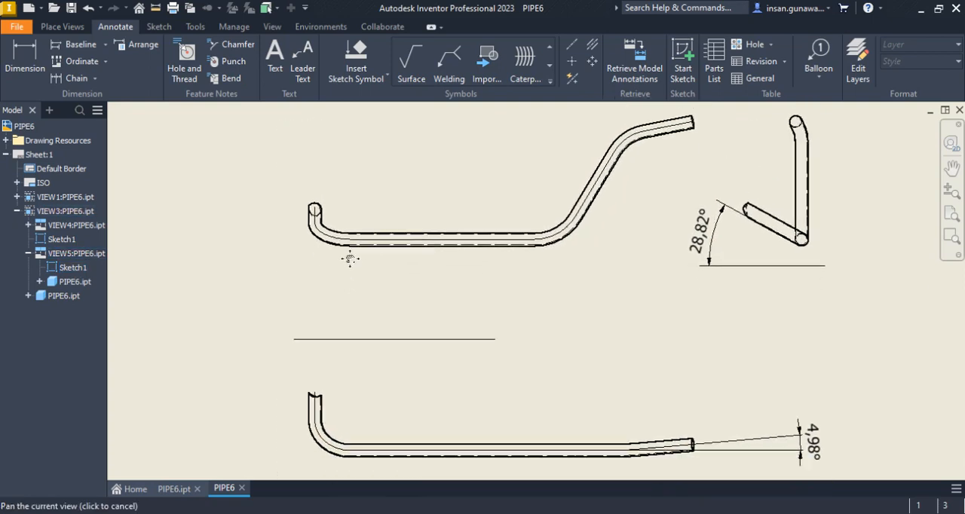
middle_click_drag(351, 269, 347, 240)
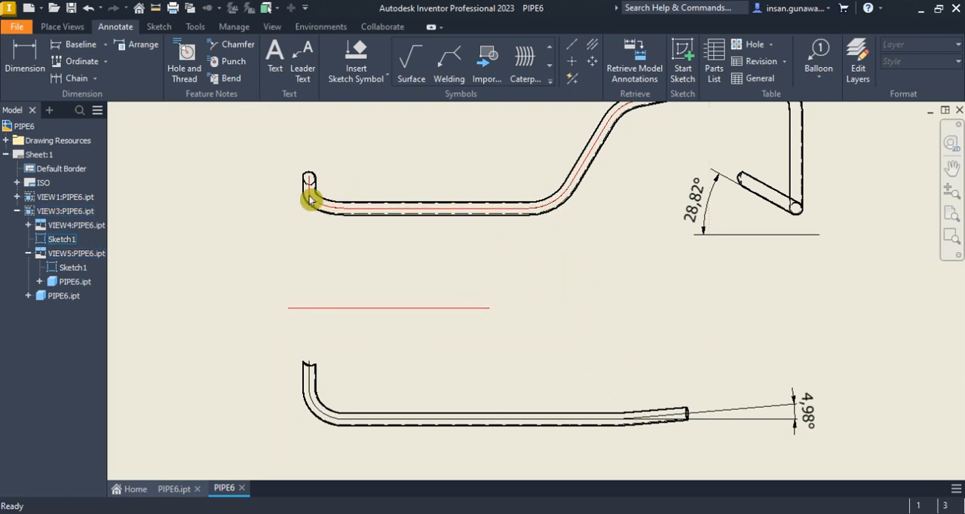
left_click(27, 61)
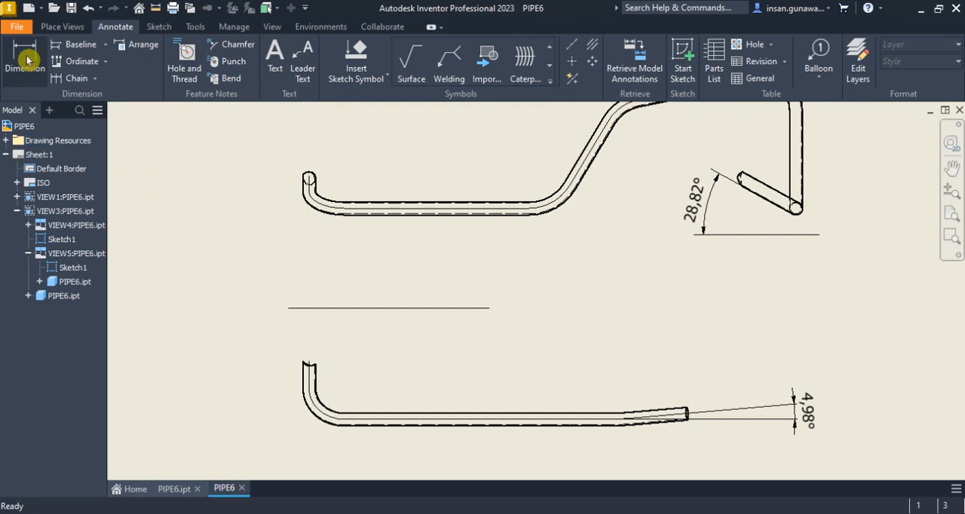
scroll(343, 151, "up", 3)
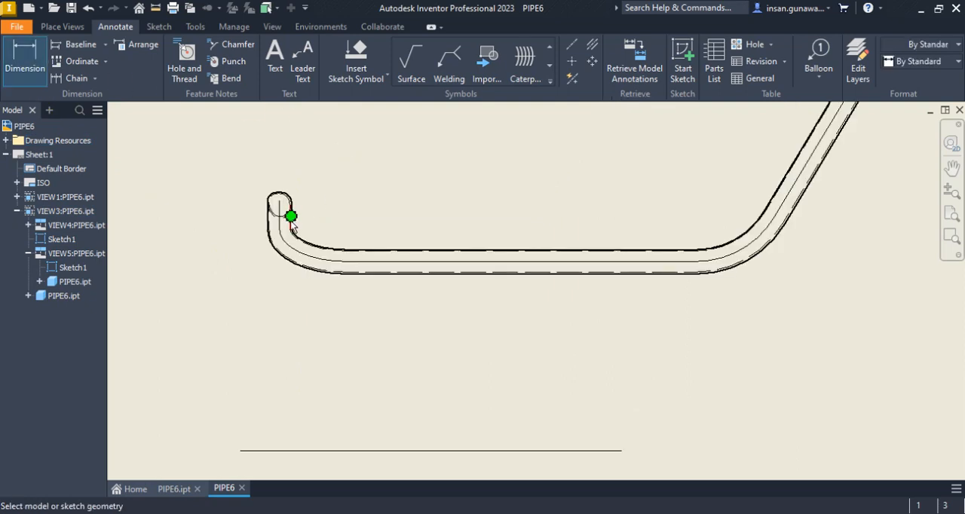
scroll(287, 223, "up", 5)
left_click(268, 212)
scroll(279, 235, "down", 2)
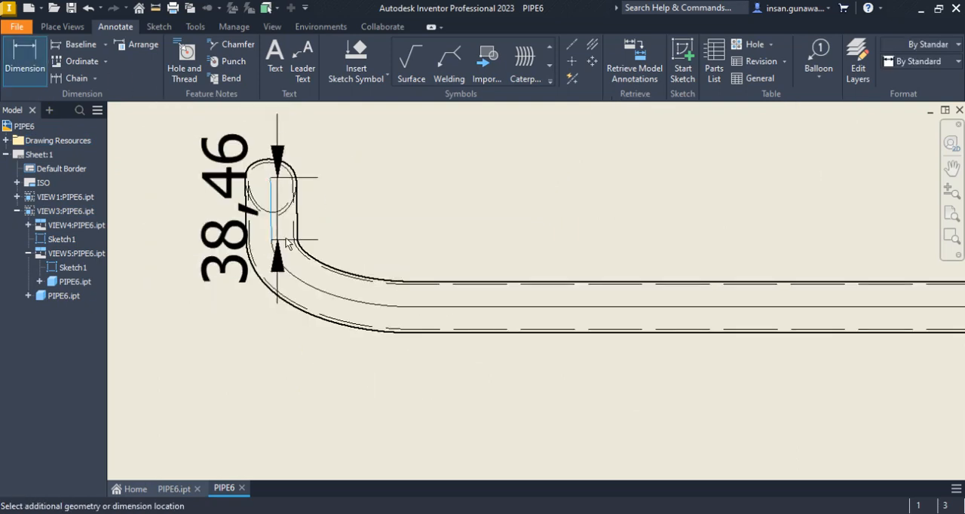
right_click(425, 217)
left_click(448, 316)
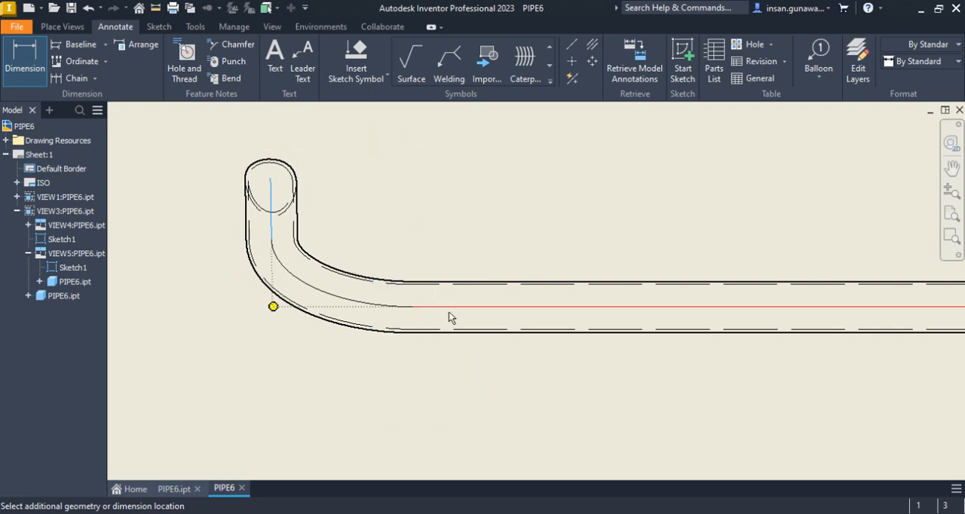
left_click(446, 306)
End the dimension at the intersection of the straight and inclined centrelines, and place the horizontal length below the pipe
scroll(276, 333, "up", 3)
scroll(405, 328, "down", 4)
scroll(431, 319, "down", 4)
scroll(501, 286, "up", 5)
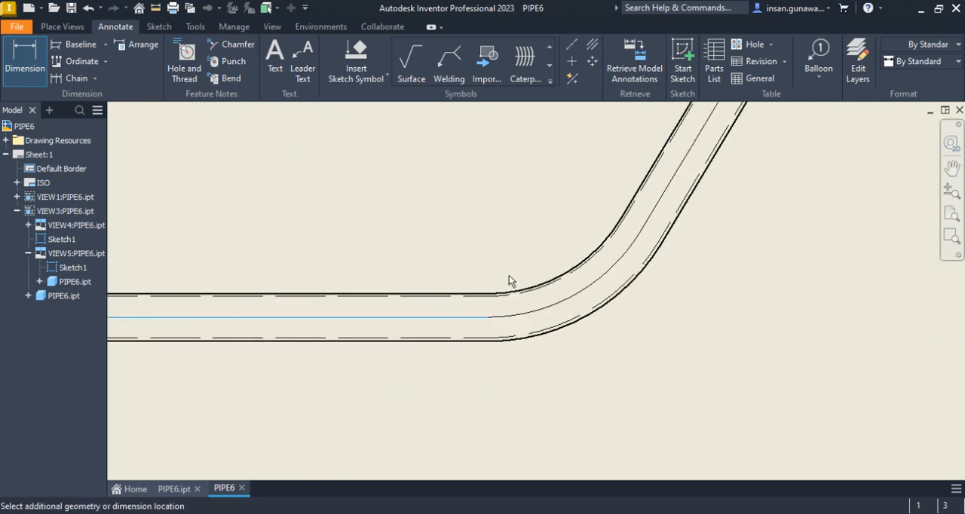
left_click(658, 199)
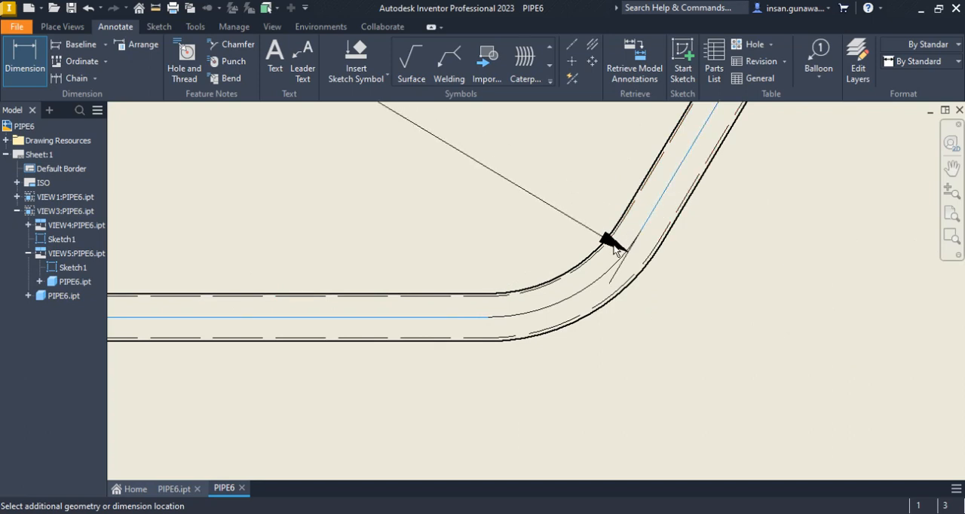
right_click(625, 282)
left_click(661, 344)
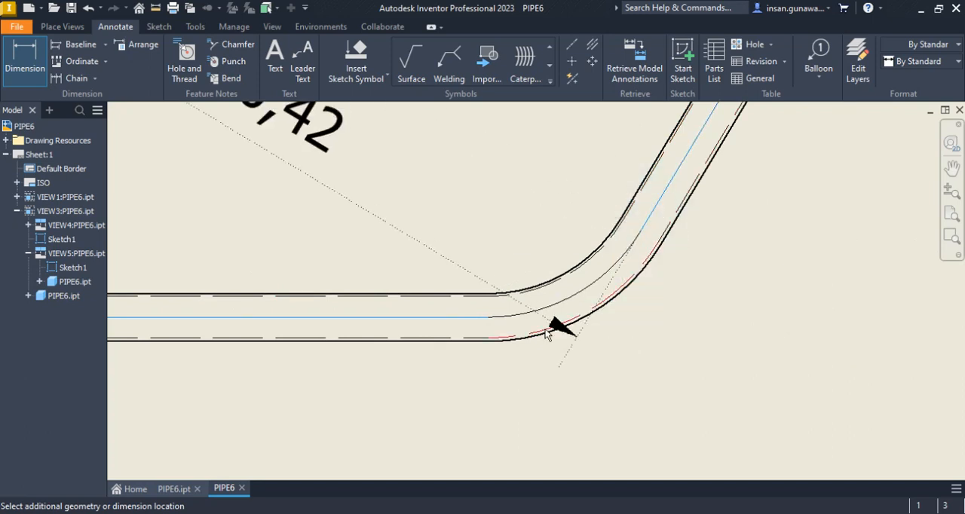
left_click(449, 320)
scroll(455, 369, "down", 3)
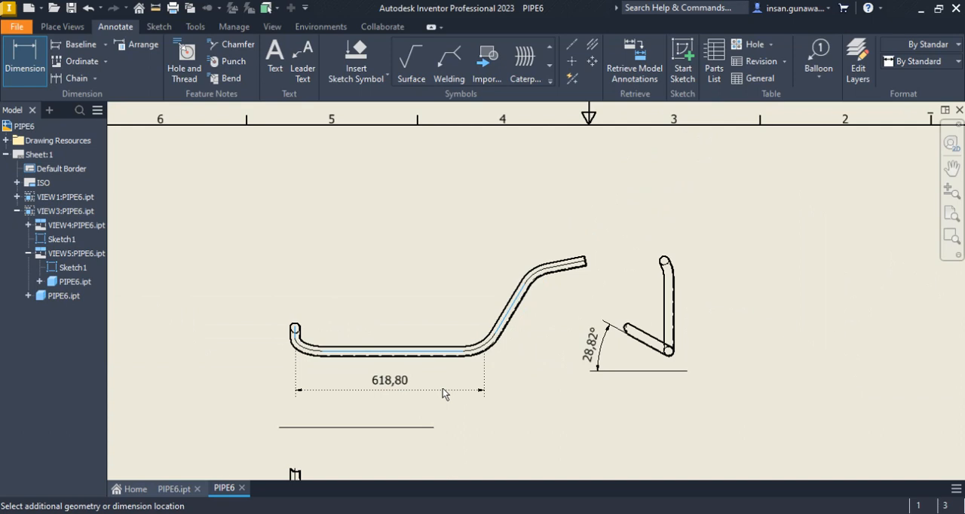
left_click(445, 393)
right_click(400, 293)
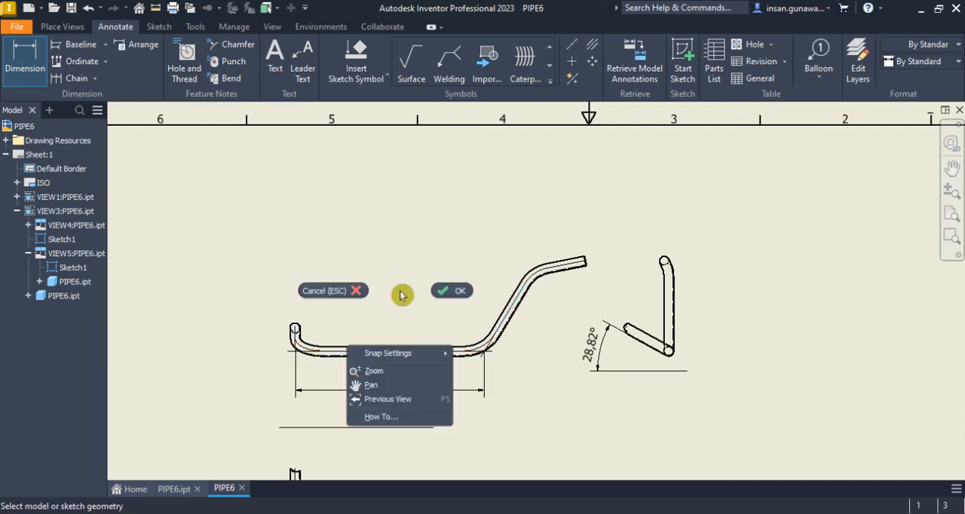
left_click(455, 291)
Start another dimension from the intersection of the long straight centreline and the inclined section's centreline
scroll(312, 360, "up", 5)
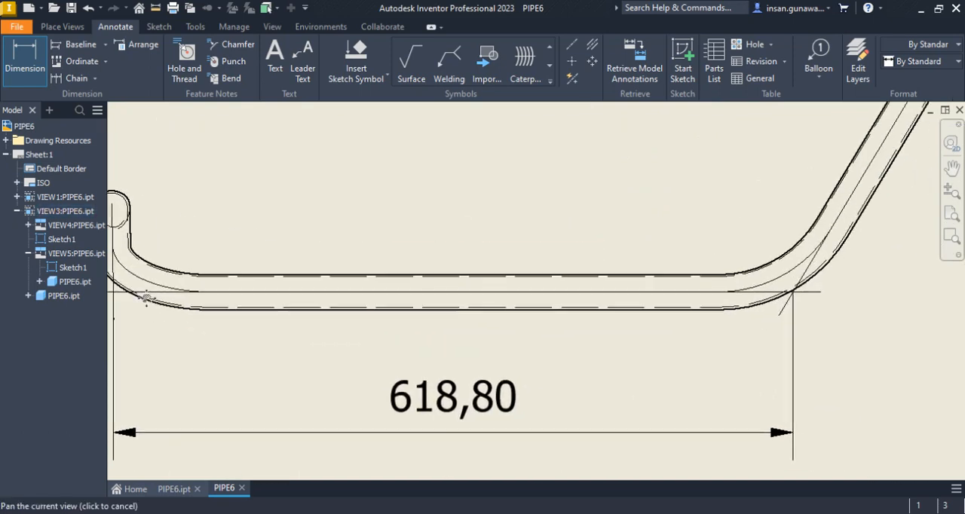
scroll(427, 286, "down", 5)
middle_click_drag(422, 287, 416, 287)
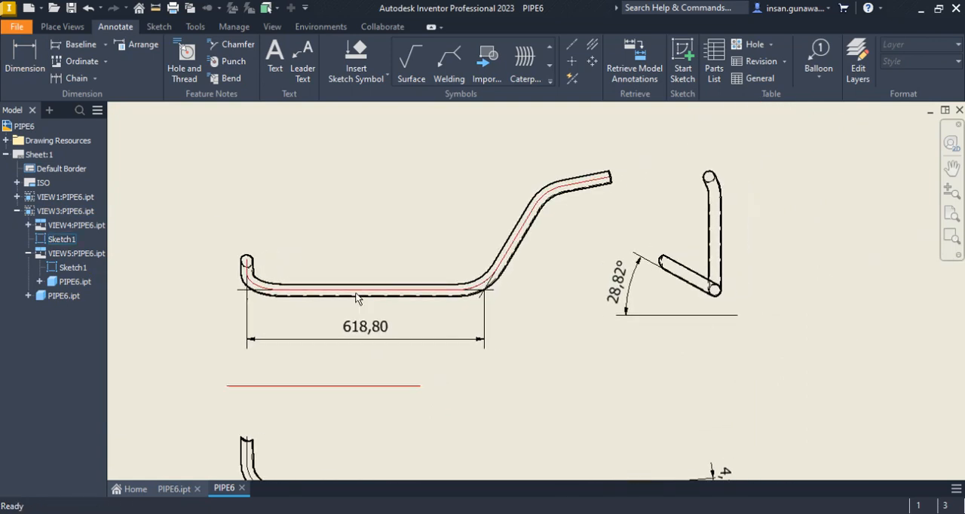
left_click(31, 75)
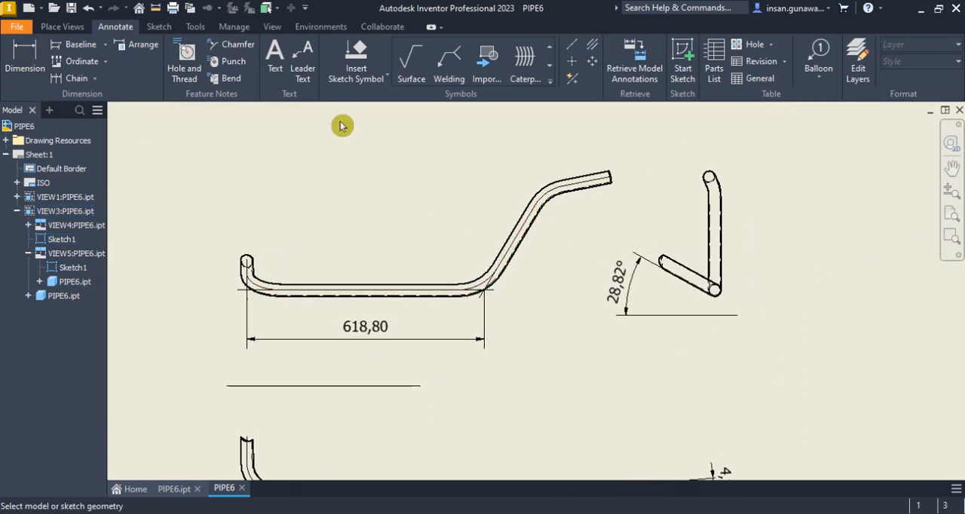
scroll(508, 274, "up", 5)
left_click(318, 334)
right_click(312, 226)
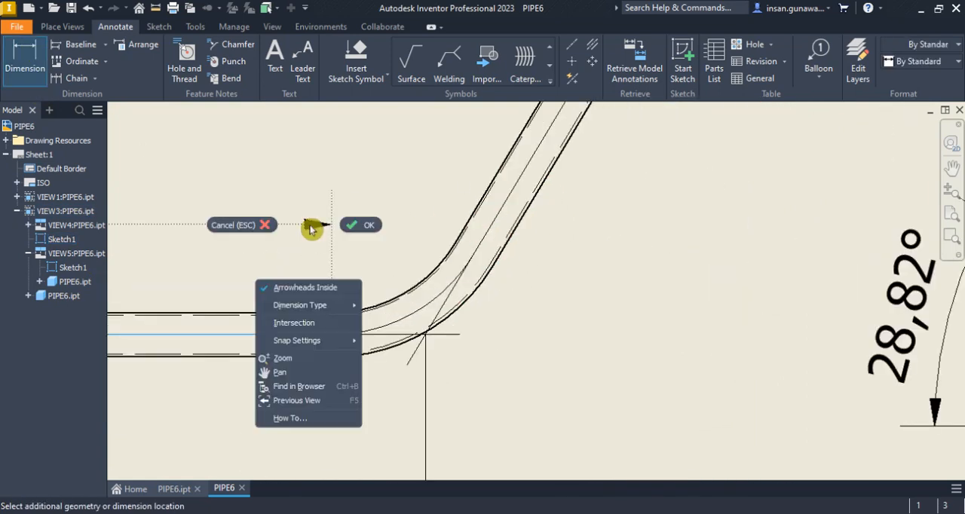
left_click(302, 322)
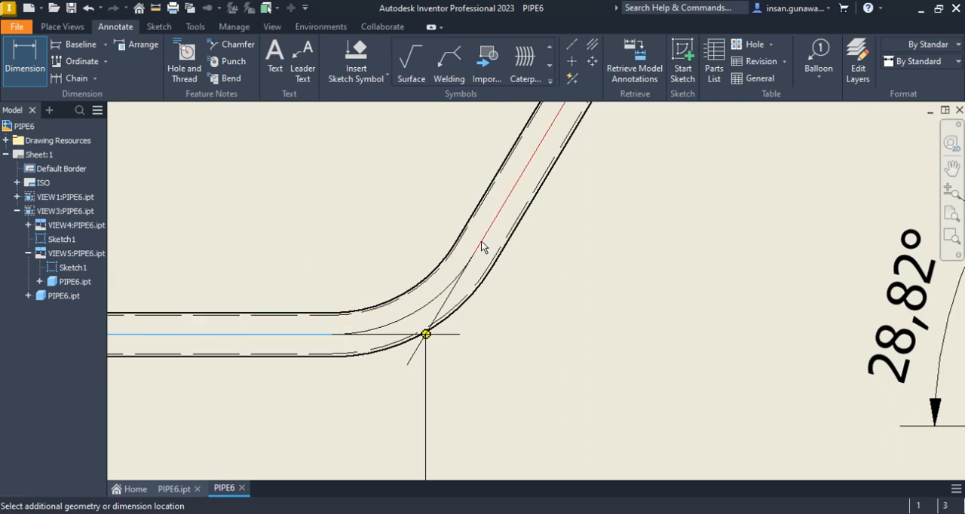
End the dimension at the intersection of the inclined and upper end centrelines, and place the aligned length beside the inclined section
scroll(391, 217, "down", 5)
middle_click_drag(418, 185, 382, 292)
scroll(423, 247, "up", 6)
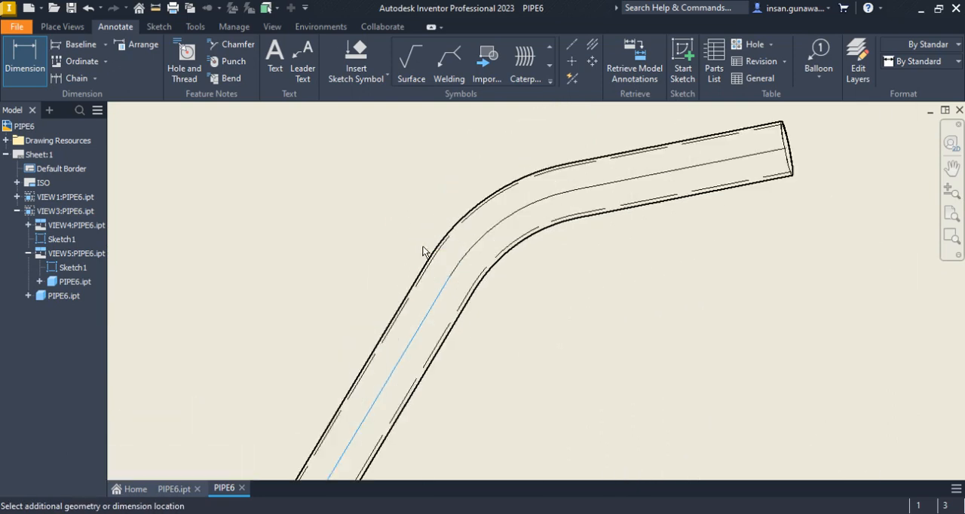
left_click(607, 184)
right_click(367, 233)
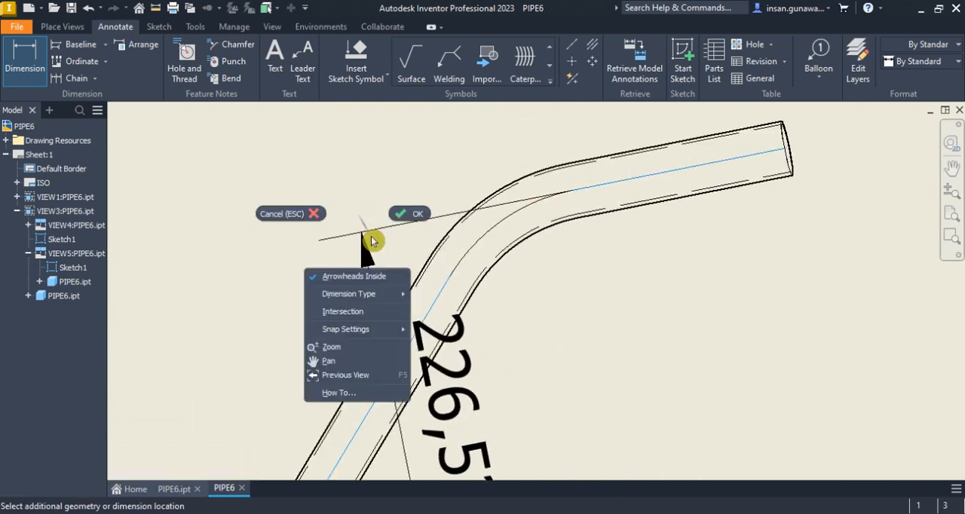
left_click(372, 311)
left_click(493, 205)
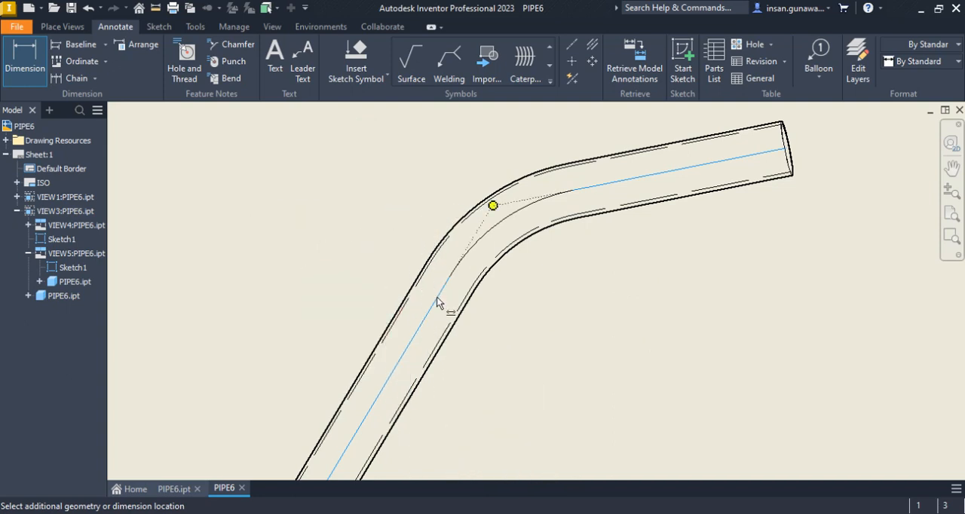
scroll(389, 245, "down", 3)
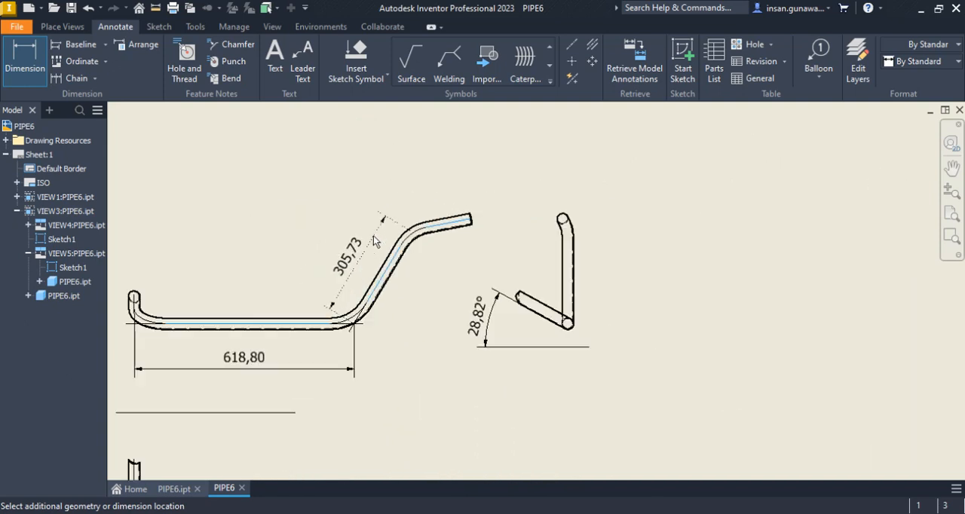
left_click(355, 241)
right_click(356, 240)
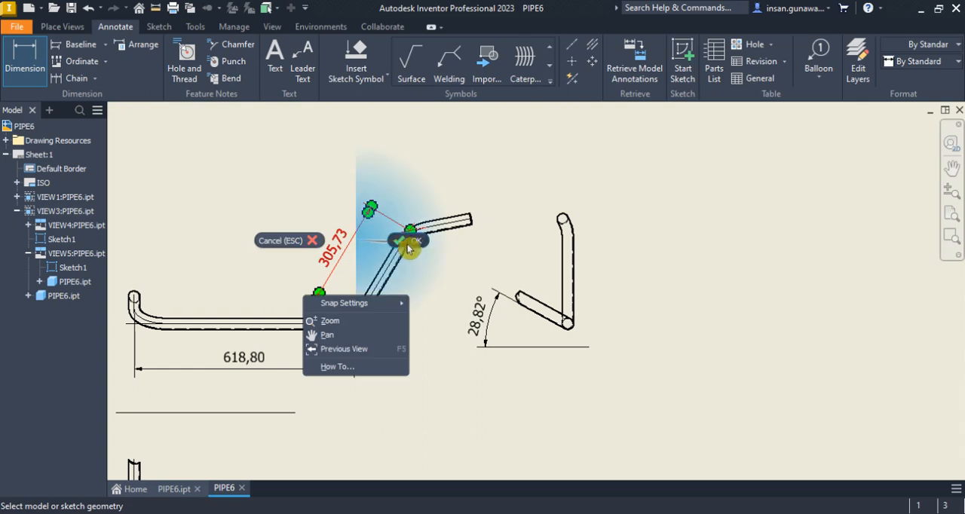
left_click(412, 245)
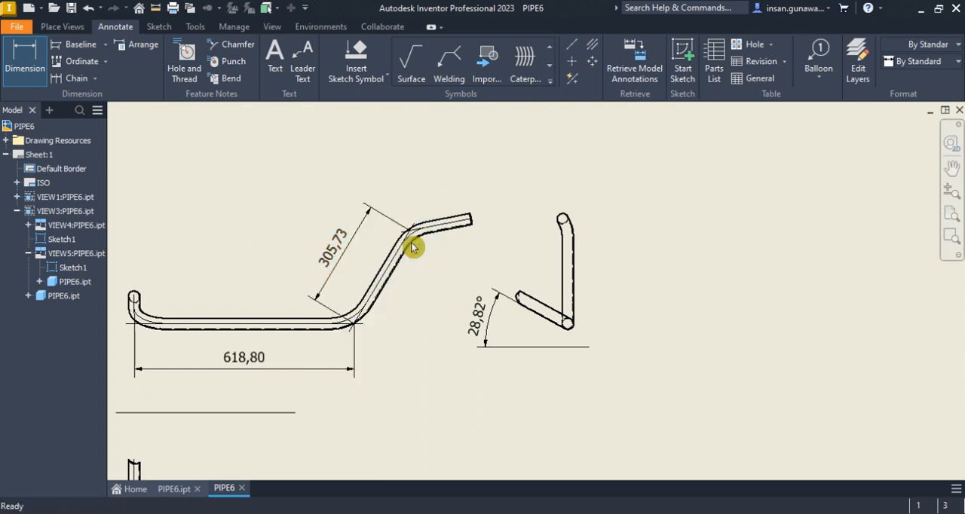
Start a dimension in the projected view below from the intersection of the long straight centreline and the angled end section's centreline
scroll(497, 206, "down", 3)
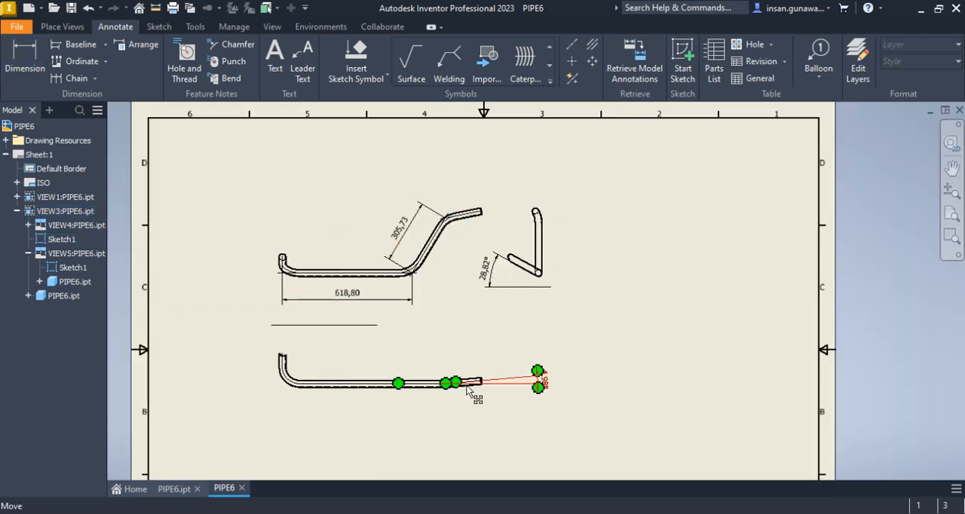
scroll(467, 358, "up", 3)
scroll(461, 230, "down", 5)
mouse_move(459, 427)
middle_mouse_down()
mouse_move(430, 327)
mouse_move(435, 276)
middle_mouse_up()
scroll(379, 282, "up", 4)
scroll(399, 302, "down", 5)
scroll(445, 204, "up", 7)
left_click(25, 56)
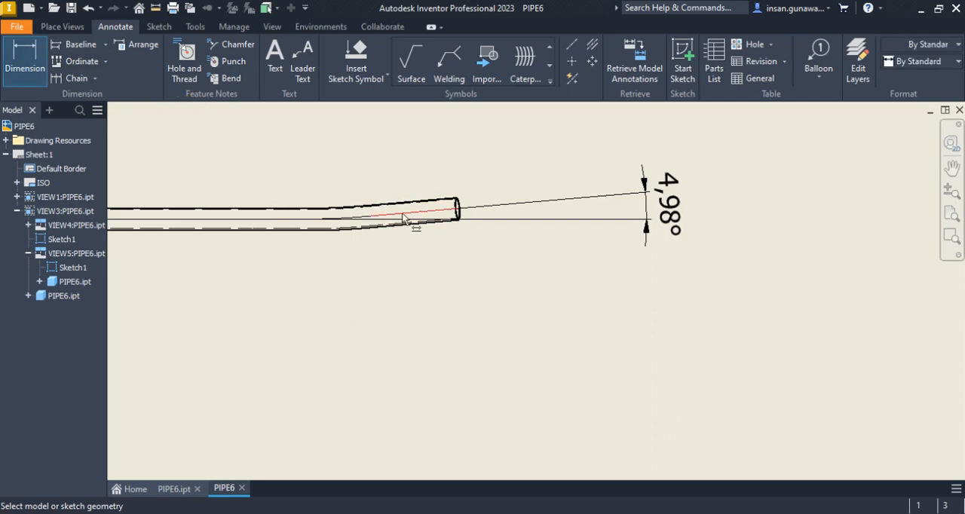
left_click(287, 224)
right_click(317, 210)
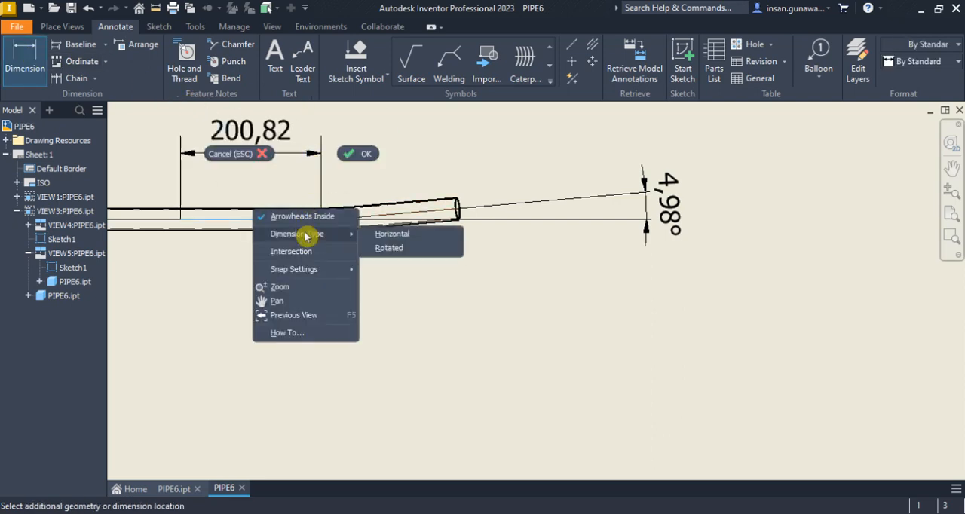
left_click(319, 251)
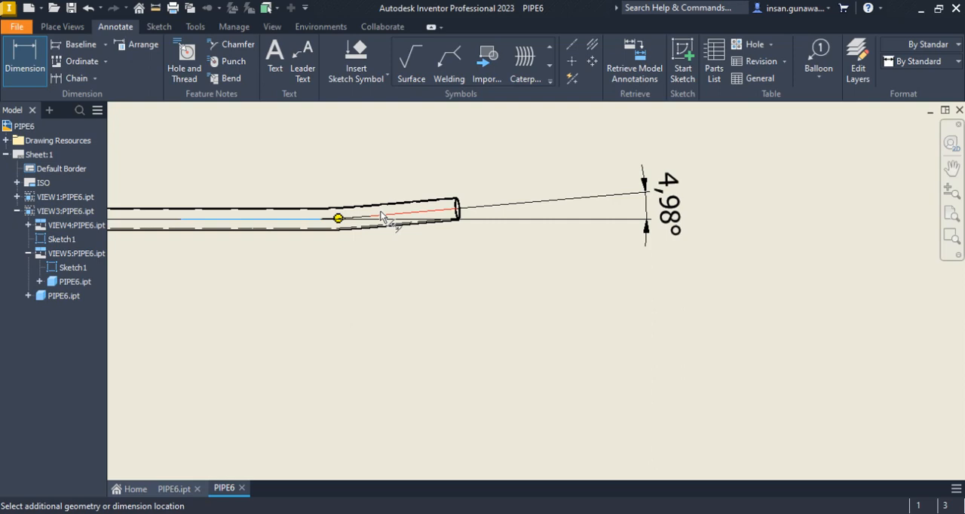
End the dimension at the pipe's open end, place the aligned length above the angled end section, and finish dimensioning
scroll(436, 198, "down", 4)
left_click(501, 237)
scroll(461, 191, "up", 3)
right_click(375, 188)
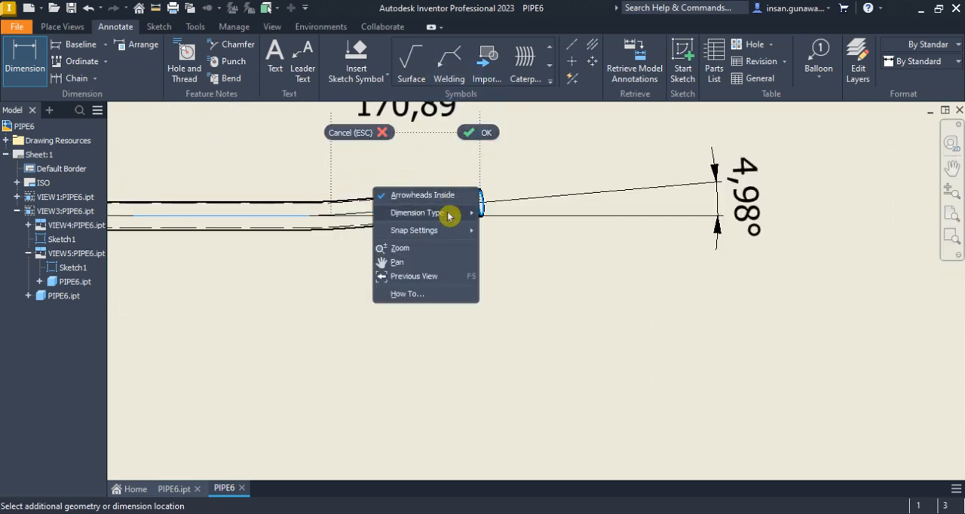
mouse_move(446, 216)
left_click(516, 239)
left_click(428, 138)
middle_click_drag(443, 157, 504, 340)
scroll(503, 340, "down", 4)
scroll(502, 328, "up", 7)
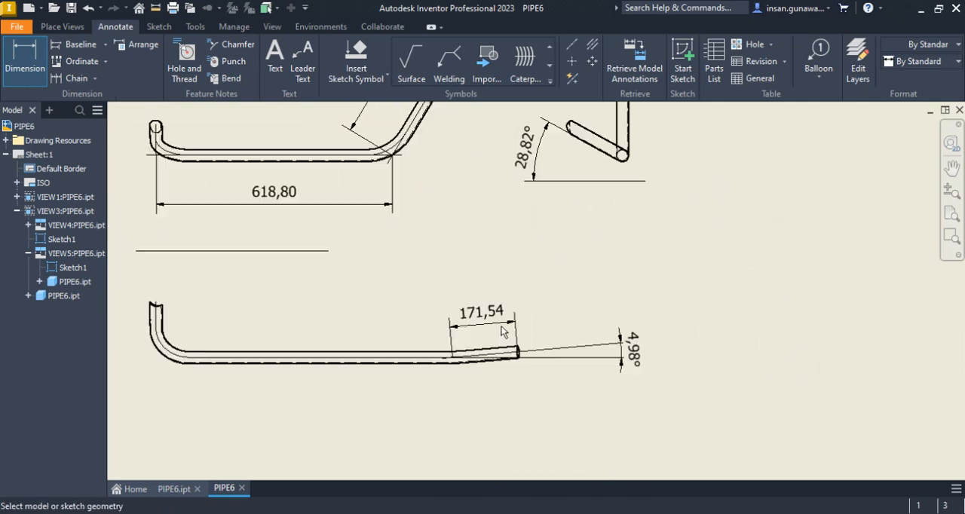
scroll(489, 258, "up", 3)
middle_click_drag(489, 257, 498, 308)
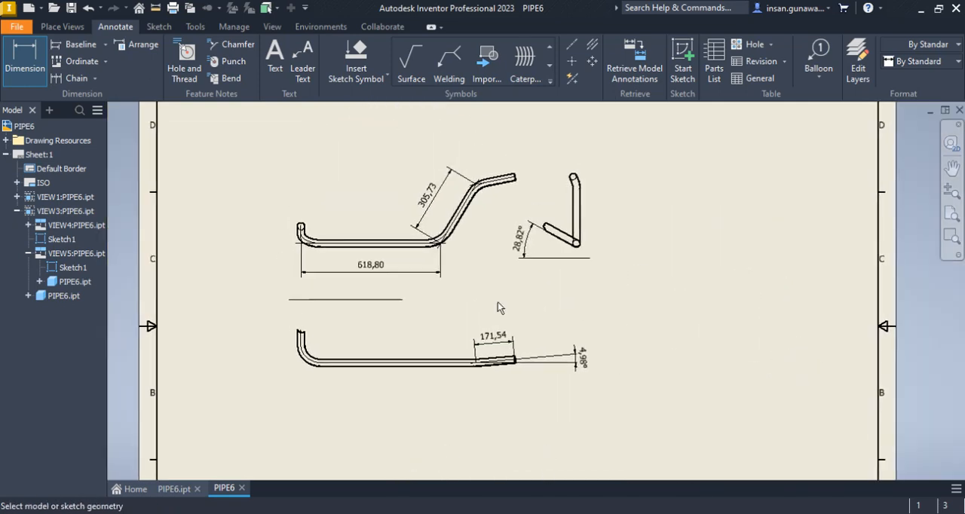
right_click(482, 245)
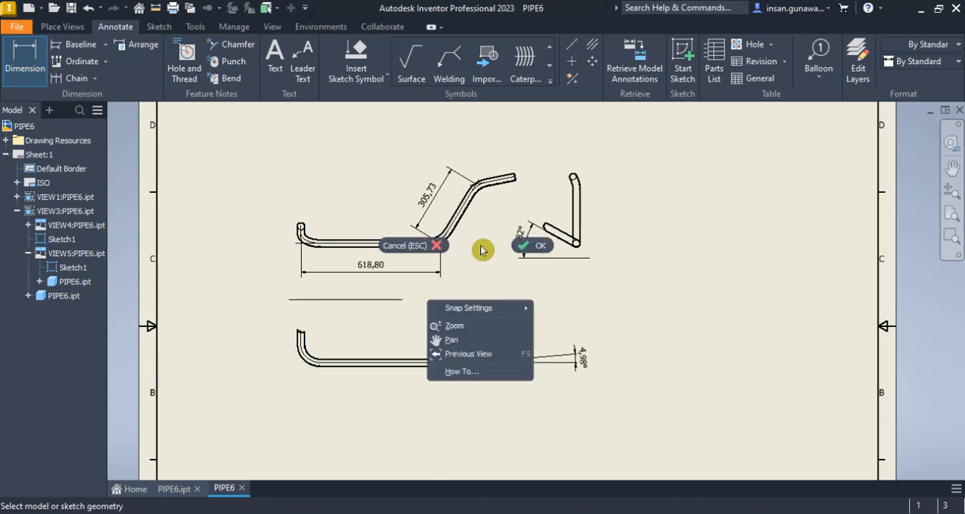
left_click(522, 248)
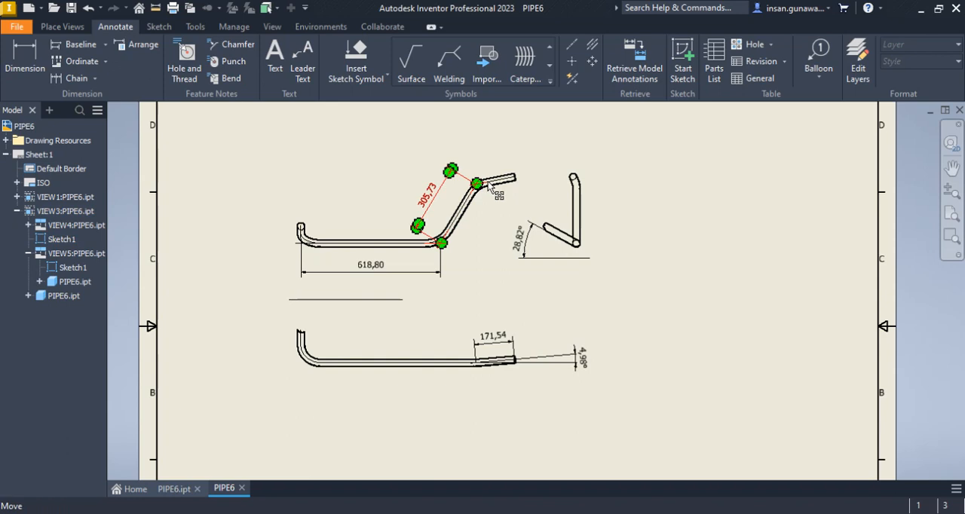
Compare the pipe's upper end section in the custom-oriented view with the dimensioned end section in the projected view below
scroll(510, 189, "up", 3)
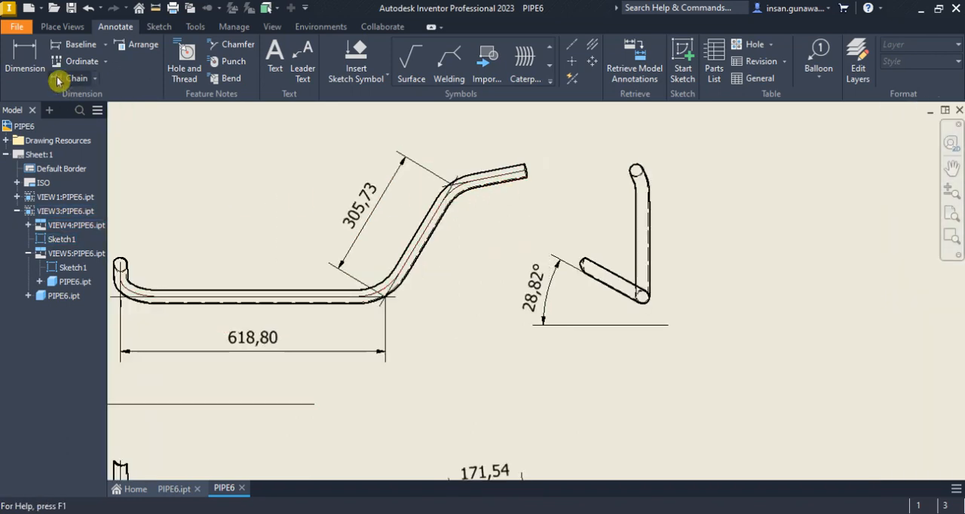
middle_click_drag(435, 315, 457, 206)
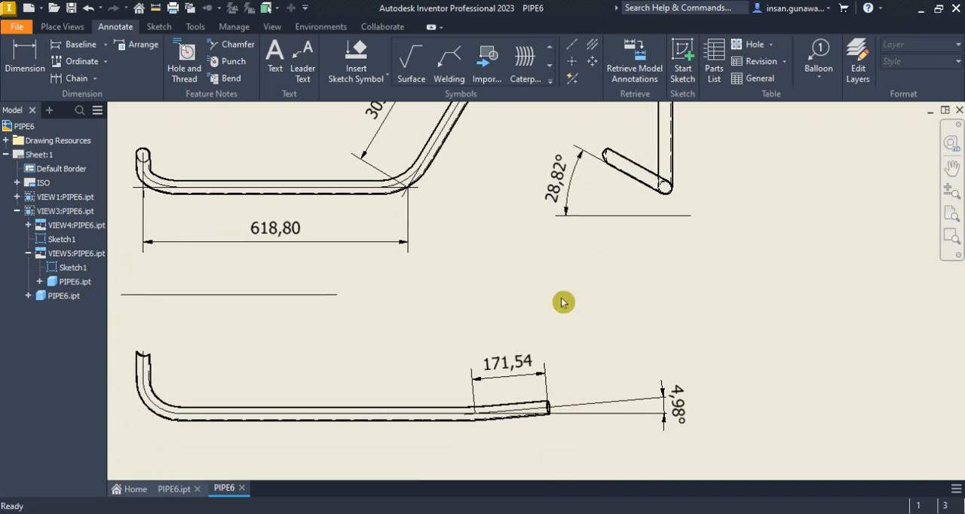
middle_click_drag(513, 295, 467, 378)
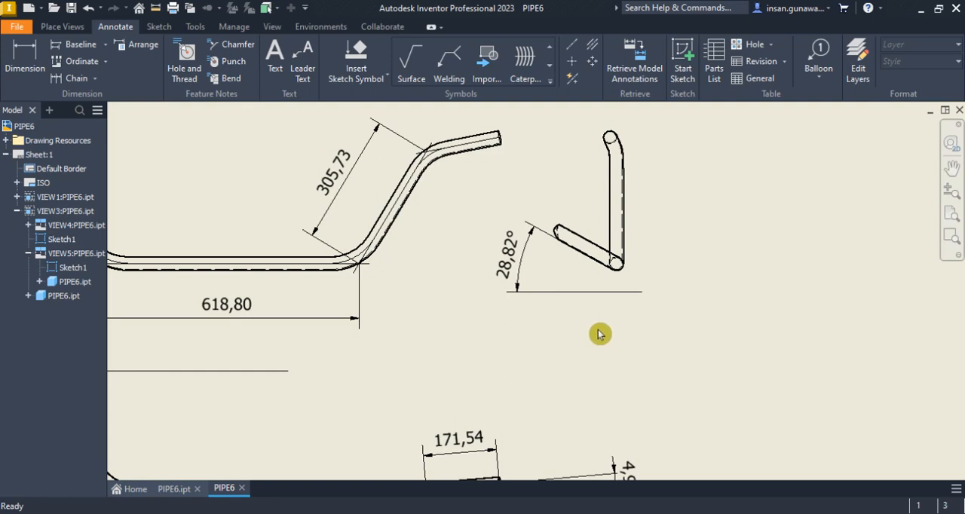
scroll(551, 400, "down", 2)
scroll(533, 414, "up", 5)
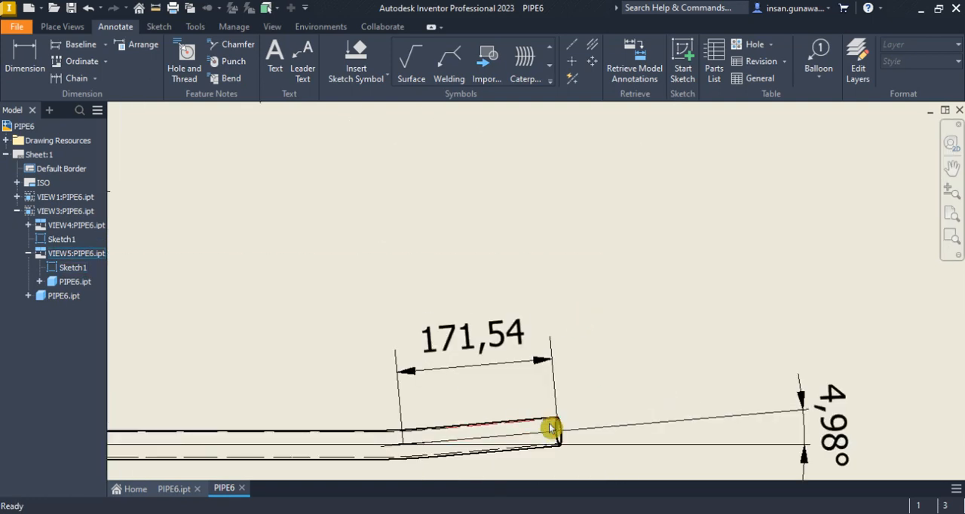
scroll(550, 430, "down", 2)
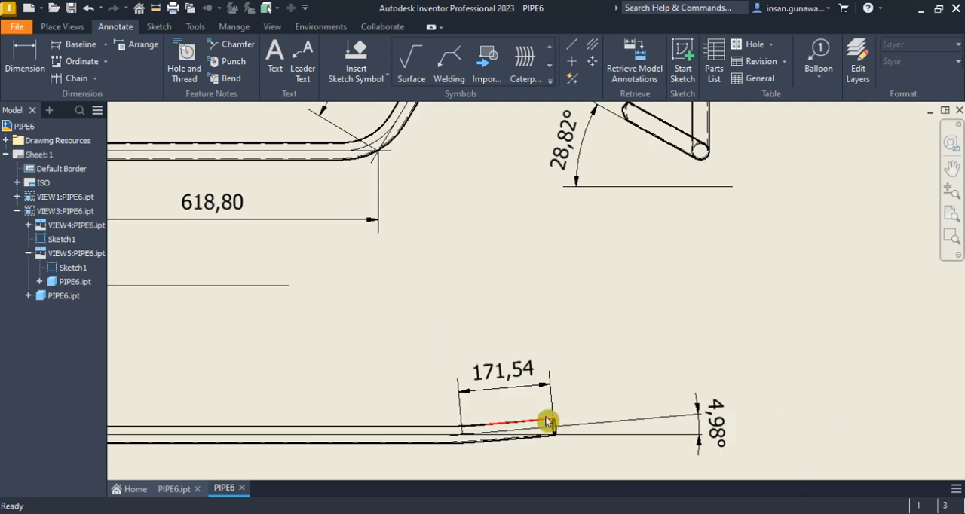
scroll(506, 419, "down", 4)
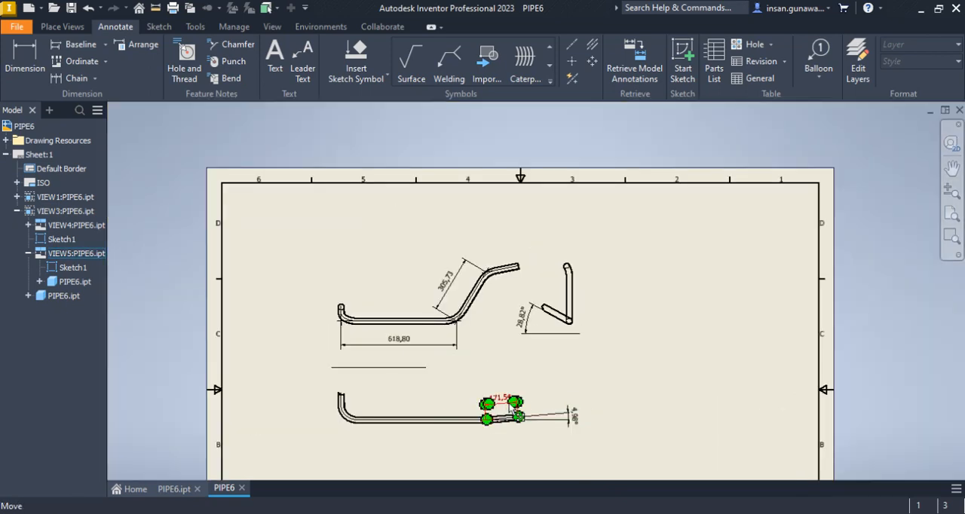
scroll(503, 274, "up", 5)
scroll(543, 266, "down", 3)
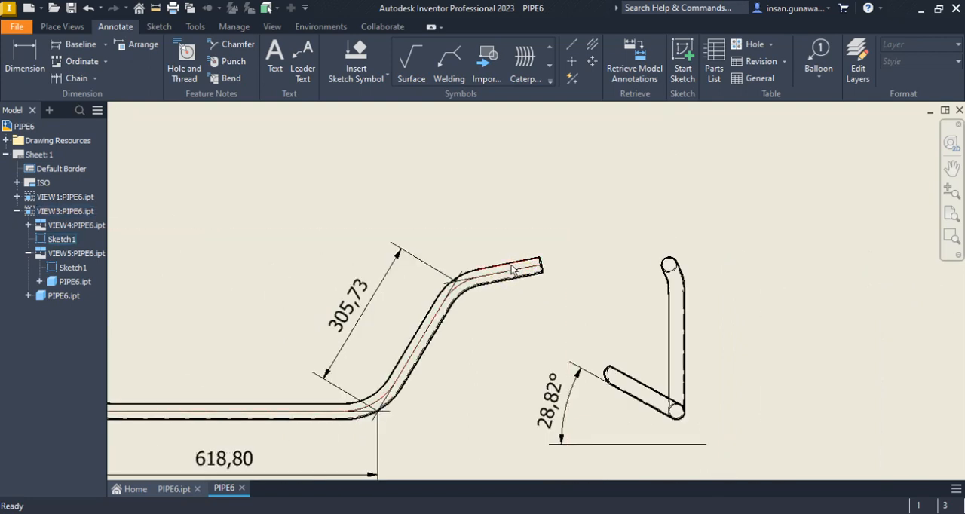
scroll(511, 271, "down", 4)
scroll(523, 404, "up", 5)
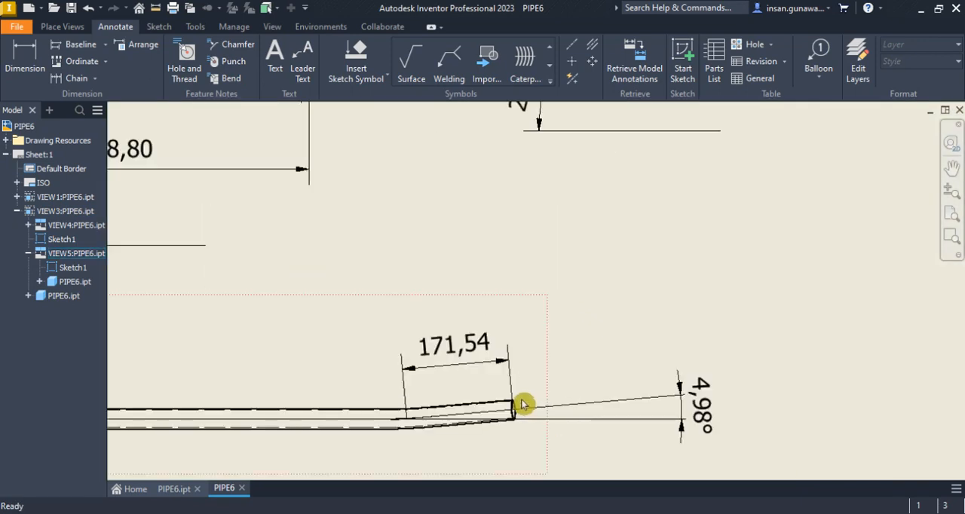
scroll(522, 405, "down", 5)
scroll(515, 233, "up", 5)
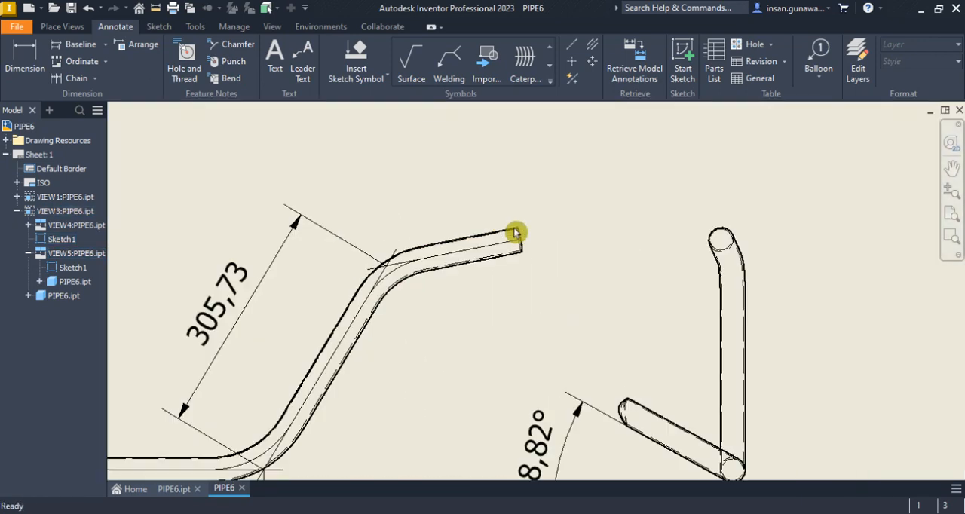
scroll(515, 233, "down", 5)
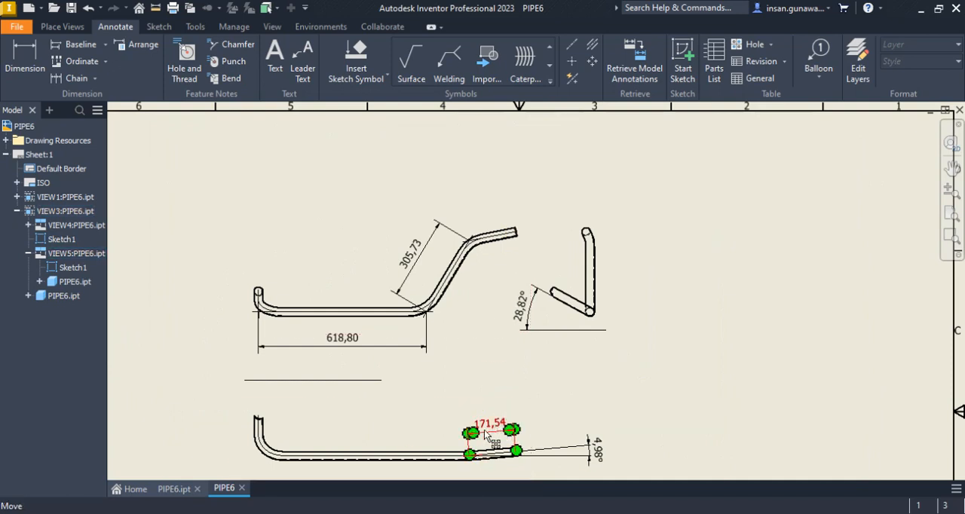
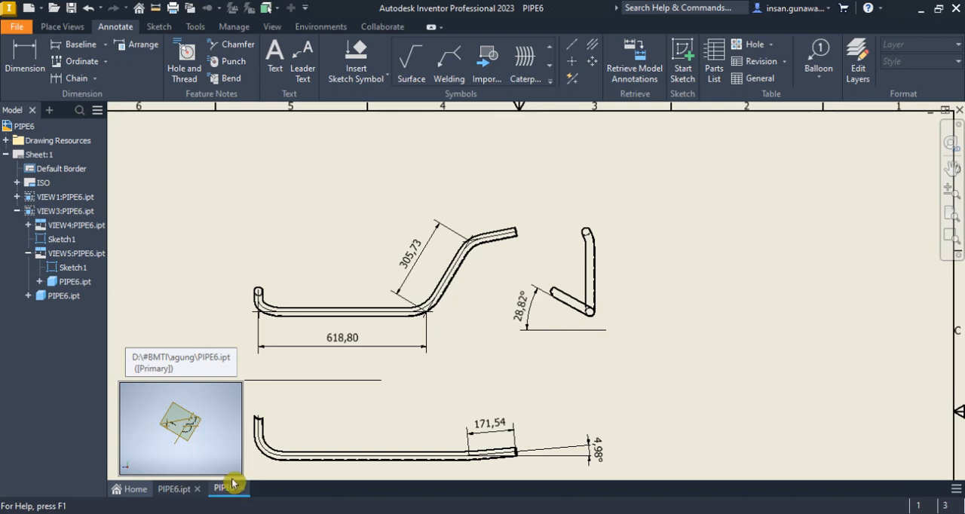
Inspect the open face of the pipe's upper end section in the part model PIPE6.ipt
left_click(185, 491)
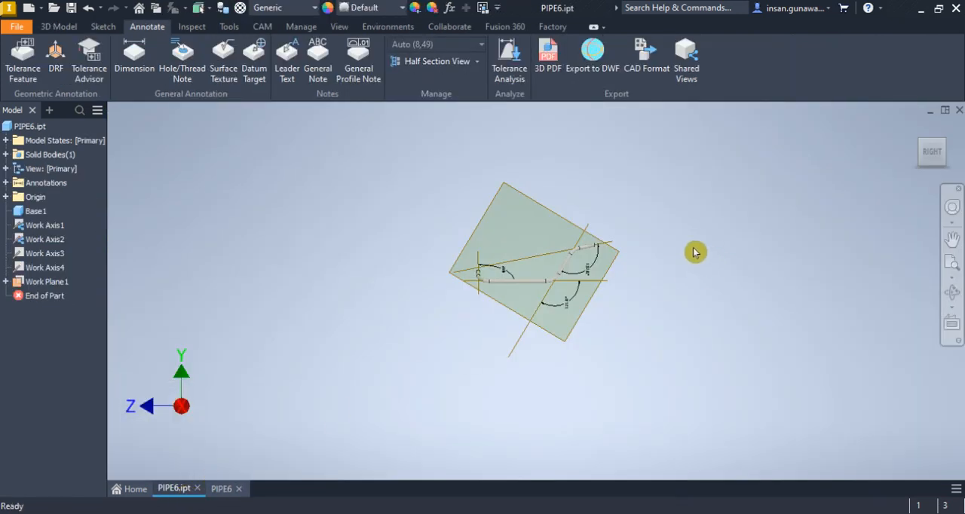
scroll(614, 247, "up", 3)
scroll(556, 252, "up", 2)
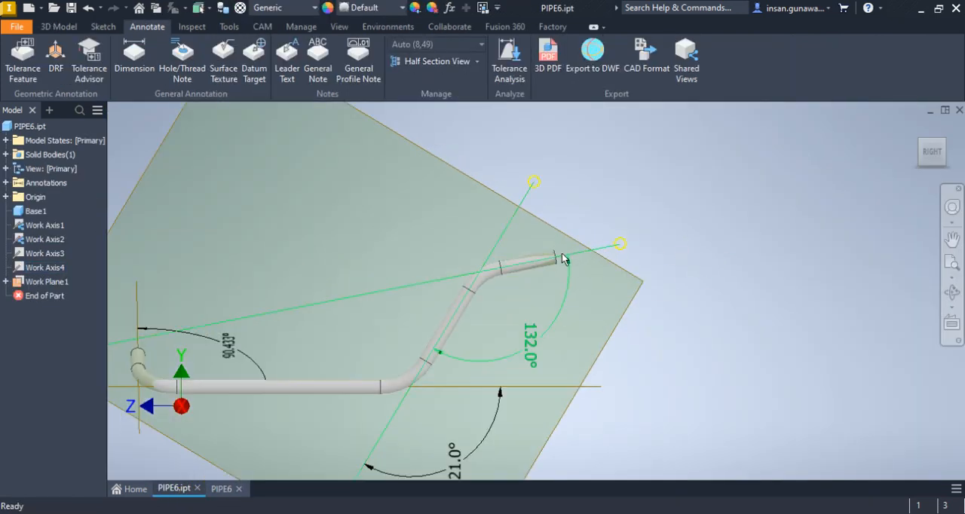
scroll(563, 256, "up", 5)
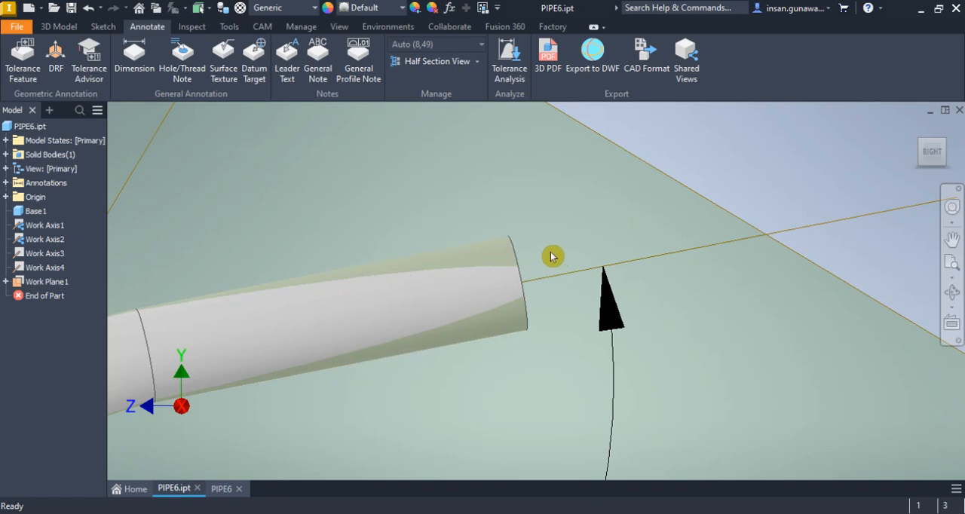
scroll(562, 258, "down", 6)
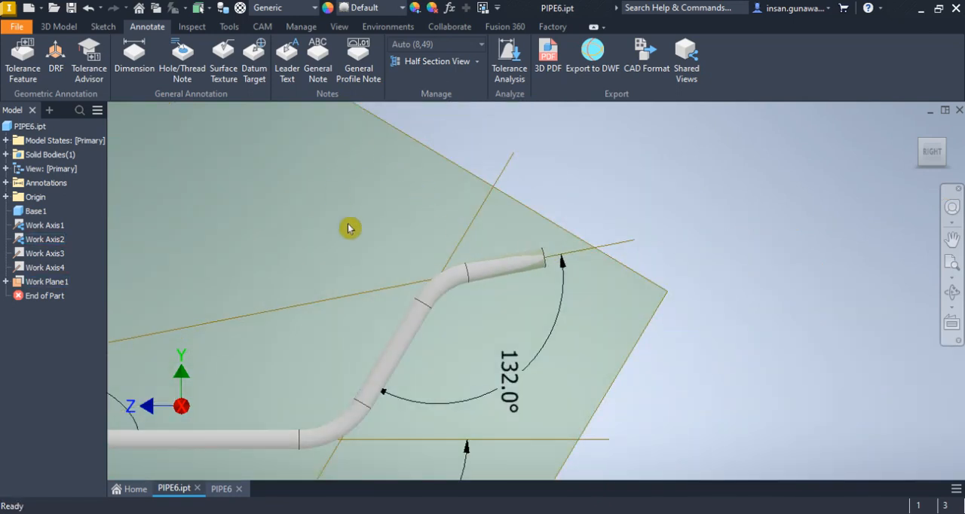
left_click(59, 27)
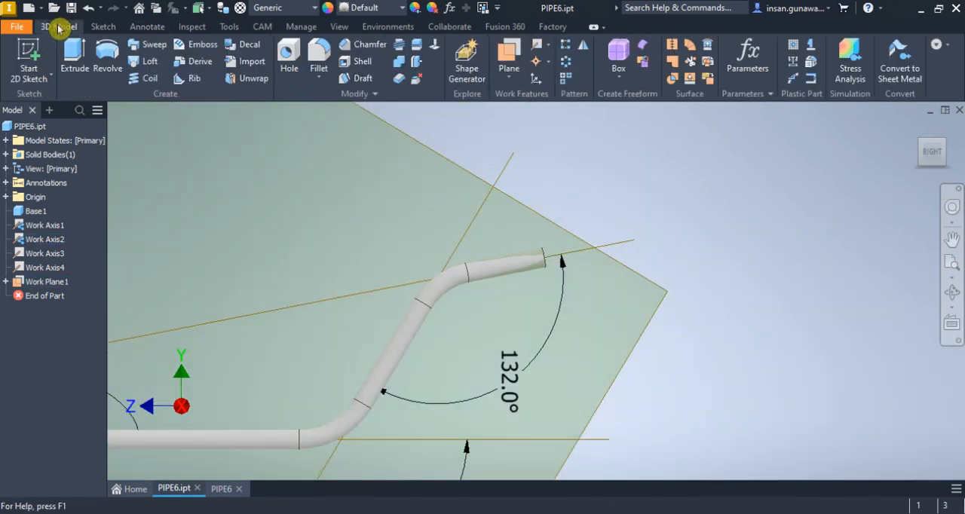
Return to the PIPE6 drawing and move the dimensioned custom-oriented view closer to the sheet's left border
left_click(226, 488)
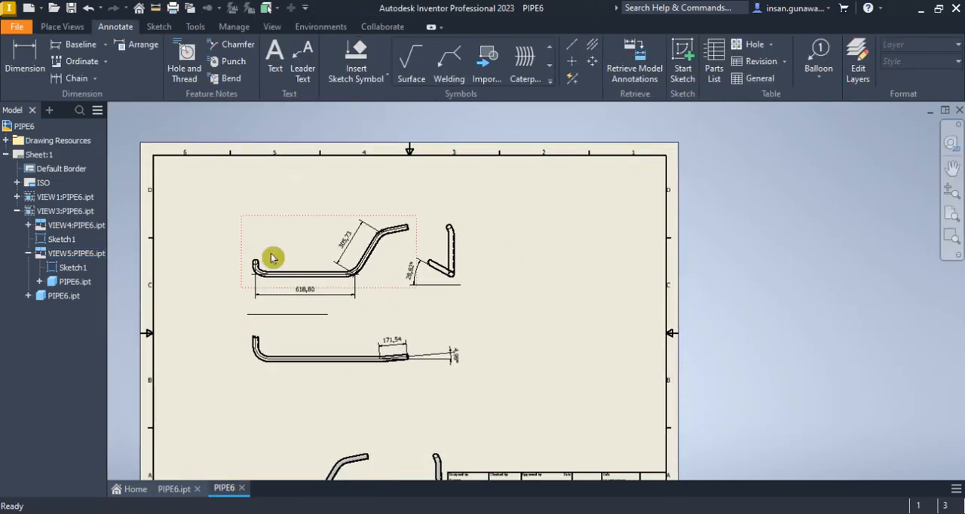
mouse_move(287, 220)
left_mouse_down()
mouse_move(209, 206)
mouse_move(217, 205)
left_mouse_up()
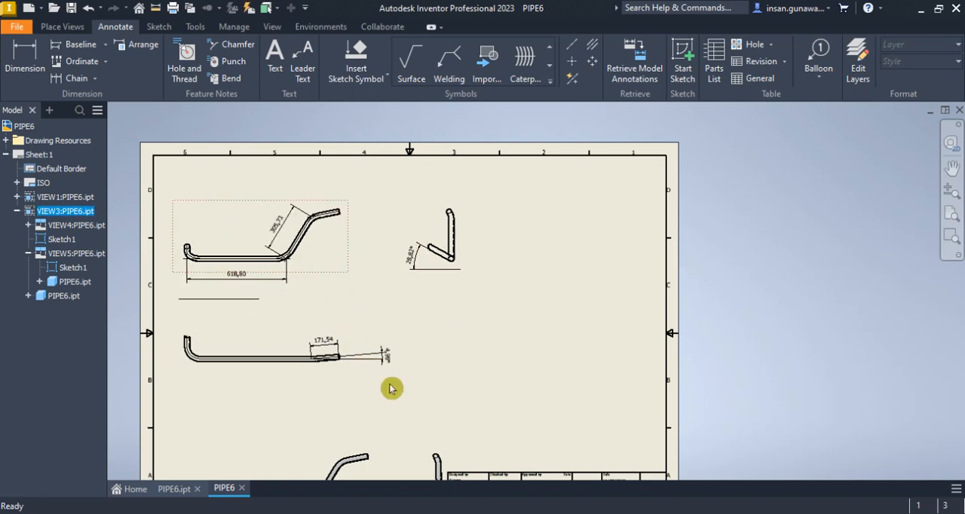
scroll(338, 372, "up", 3)
scroll(324, 332, "down", 5)
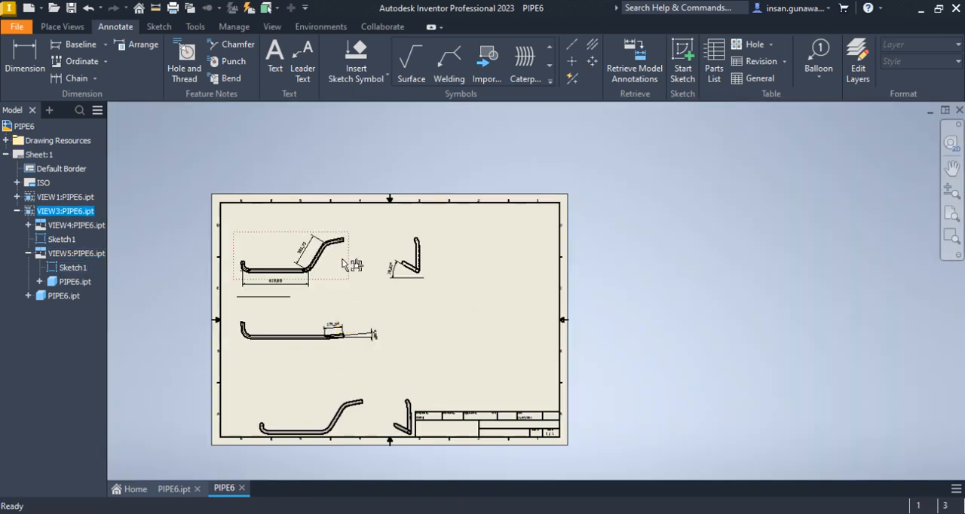
Start a new base view of PIPE6.ipt at 1:8 scale and open its custom view orientation
left_click(62, 27)
left_click(16, 55)
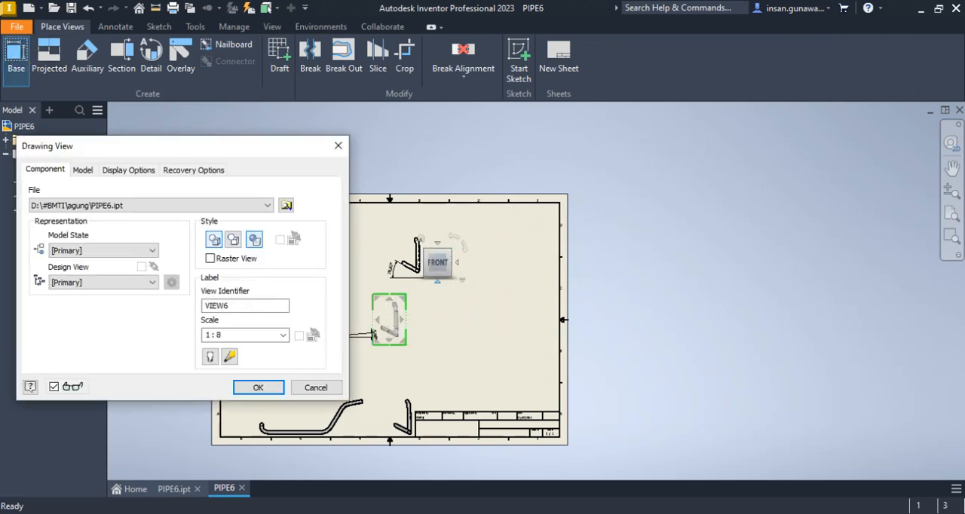
right_click(442, 263)
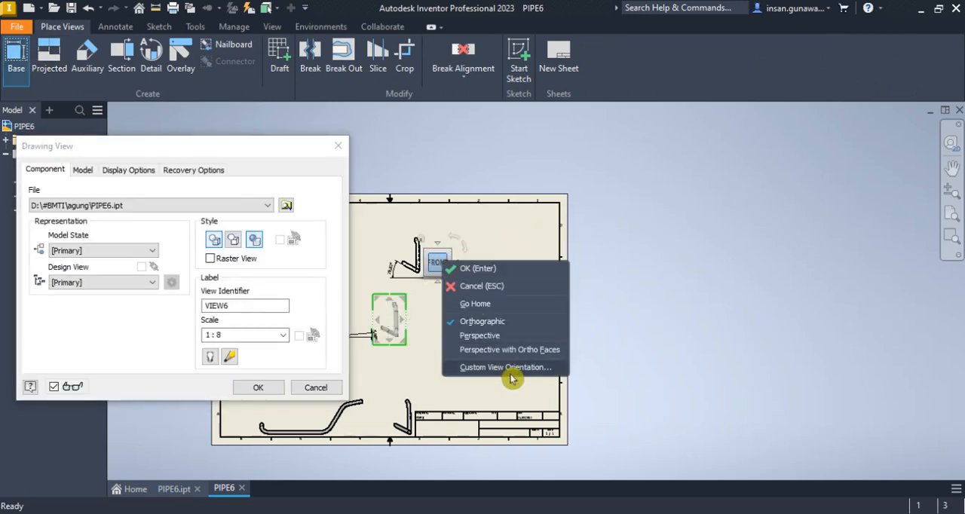
left_click(511, 372)
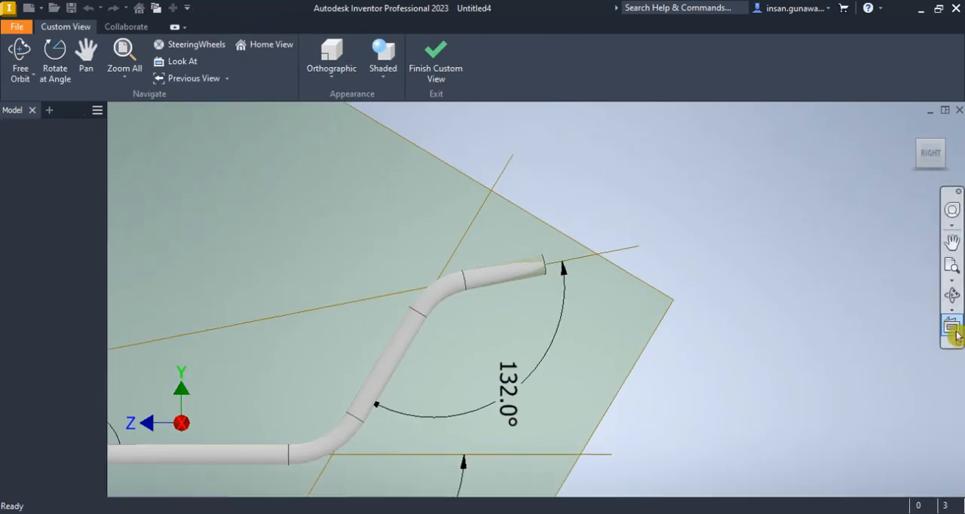
Orbit the custom view until the open face of the pipe's upper end is exposed, and accept that orientation
left_click(953, 295)
left_click_drag(581, 294, 495, 305)
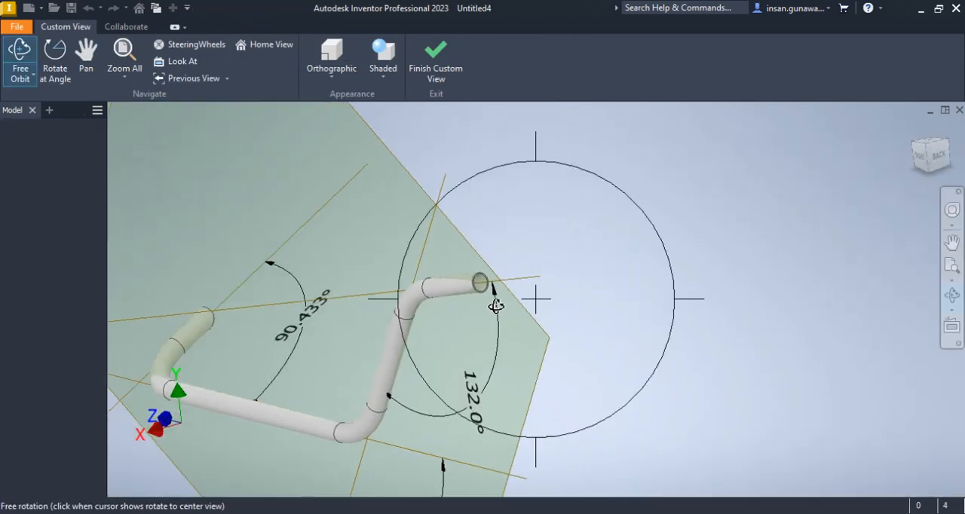
scroll(495, 305, "up", 5)
right_click(577, 200)
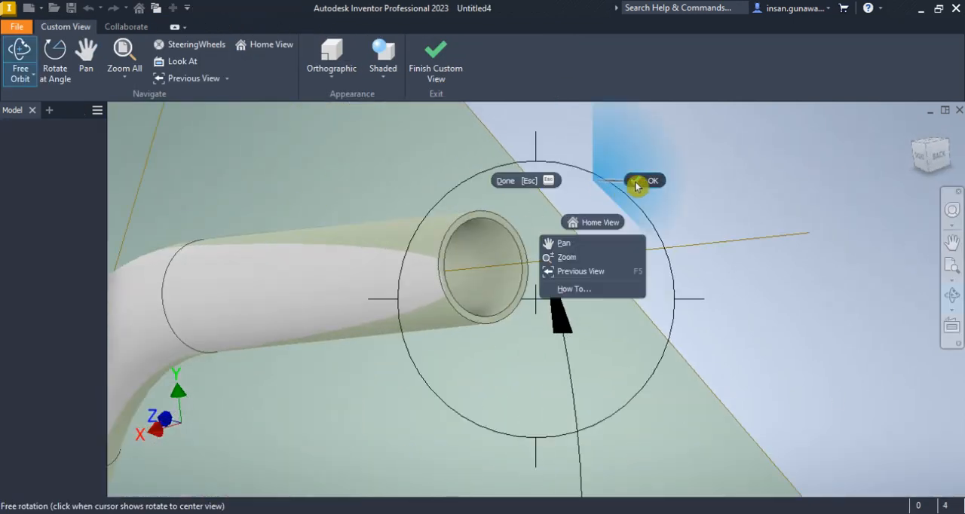
left_click(636, 186)
scroll(444, 262, "up", 6)
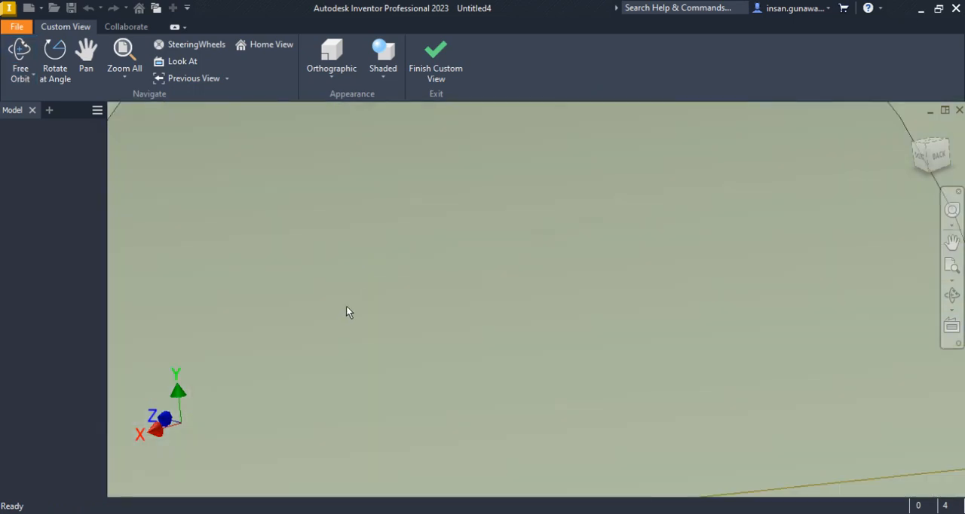
scroll(346, 312, "down", 5)
left_click(215, 414)
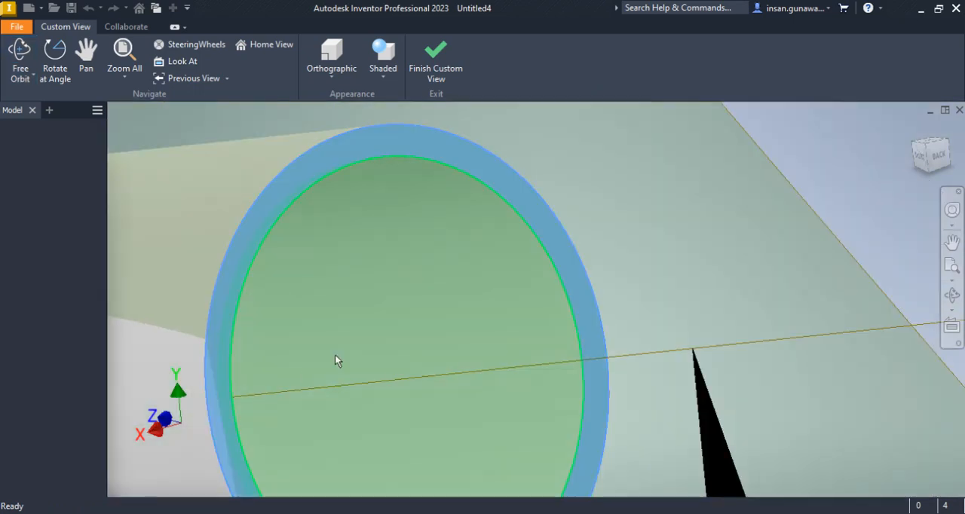
scroll(460, 189, "down", 3)
left_click(436, 65)
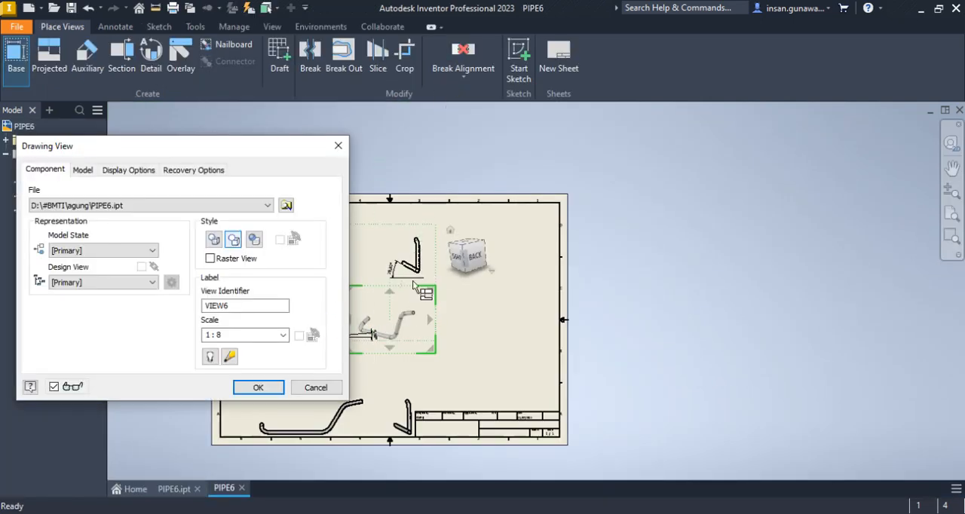
Reopen the custom view orientation, use Look At on the pipe's upper open end face, and accept the new orientation
left_click(473, 257)
right_click(474, 257)
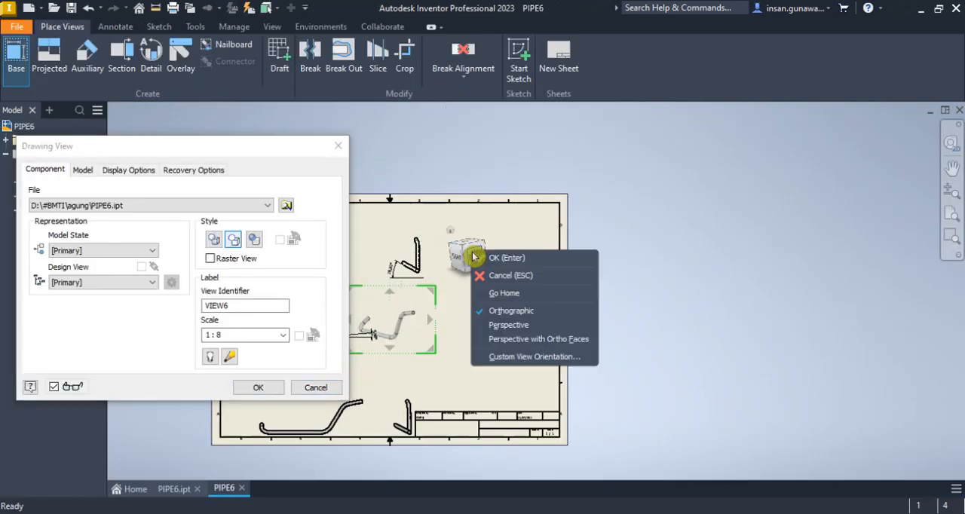
left_click(540, 359)
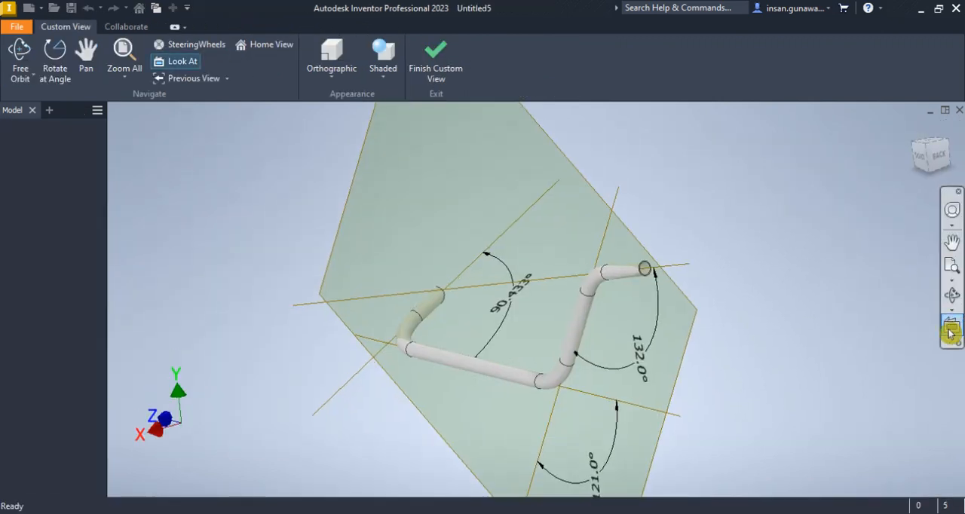
left_click(953, 330)
left_click(638, 287)
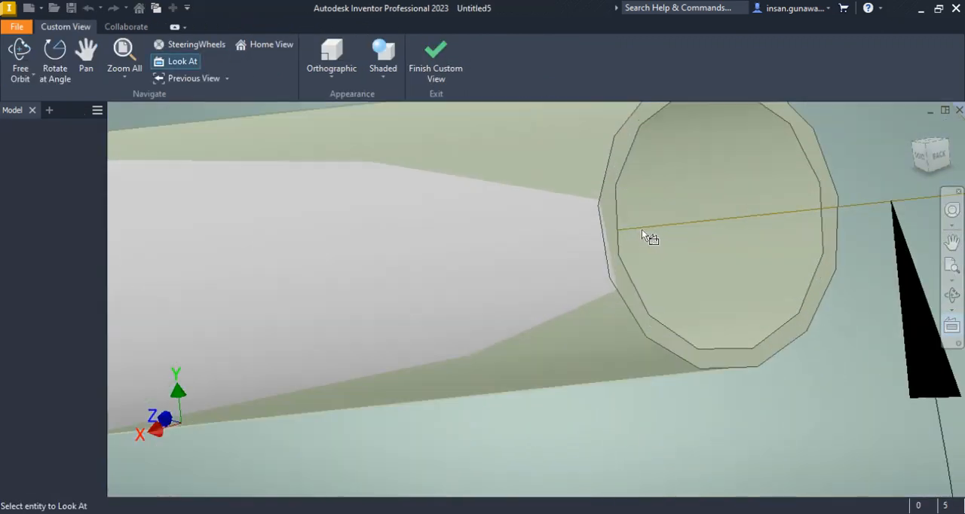
left_click(609, 243)
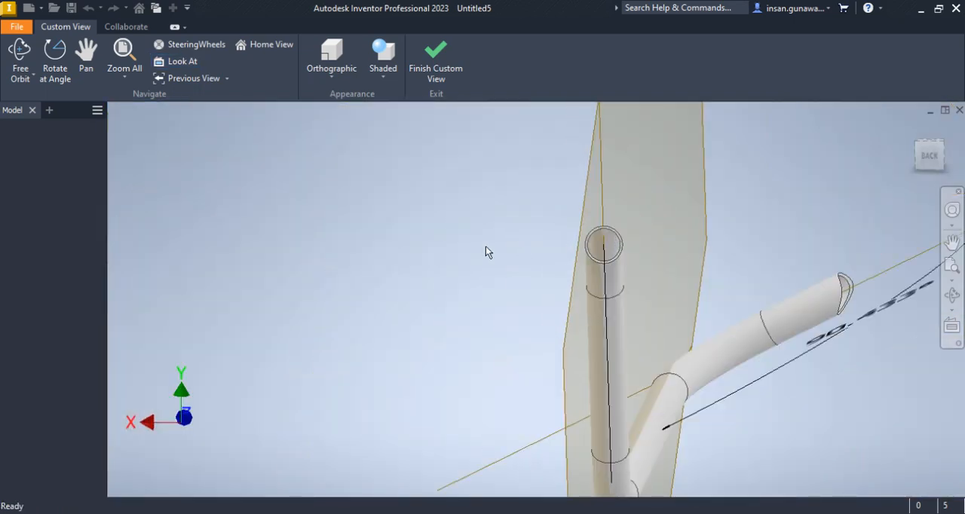
left_click(427, 87)
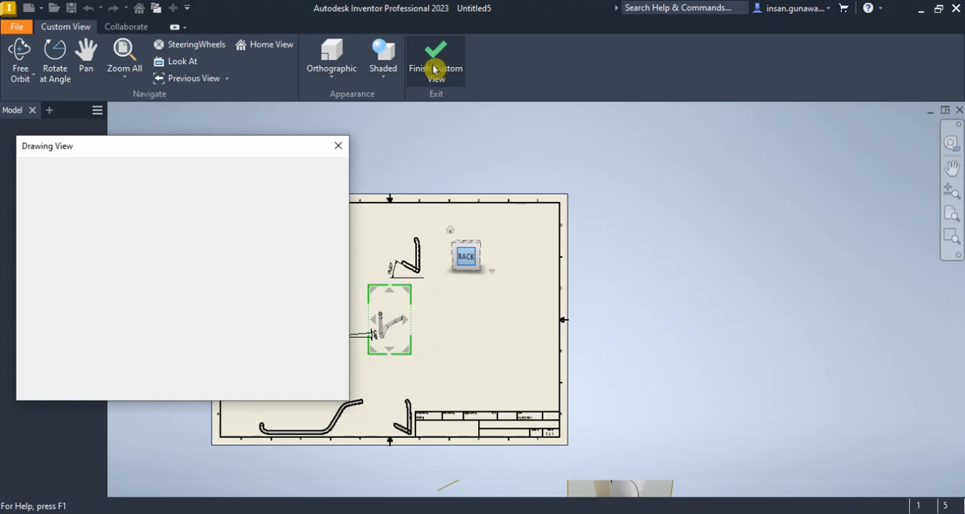
Create the base view with the end-face orientation and move it into the free area near the sheet's right border
left_click(260, 388)
left_click_drag(404, 305, 532, 307)
scroll(517, 324, "up", 3)
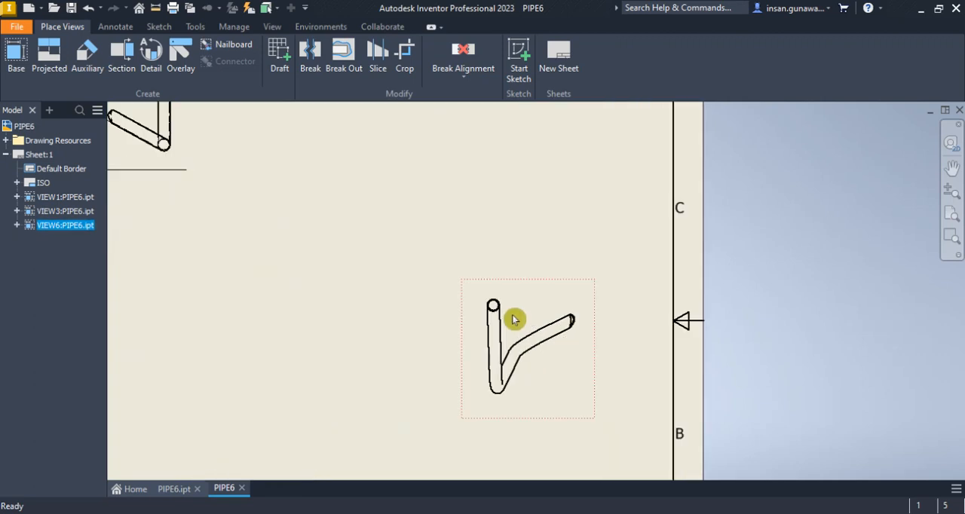
scroll(510, 317, "down", 1)
Create a projected view of the pipe below the new end-face view
left_click(47, 58)
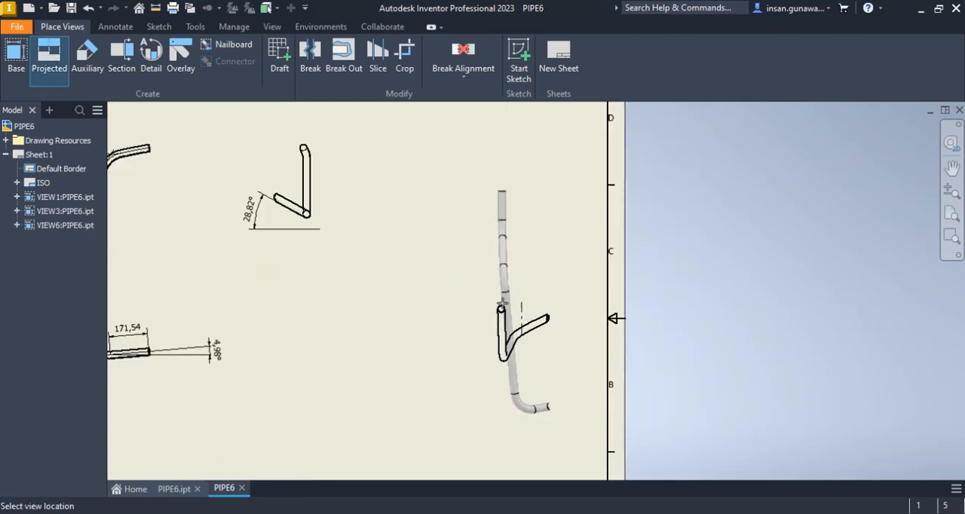
mouse_move(509, 438)
middle_mouse_down()
mouse_move(549, 236)
mouse_move(538, 295)
middle_mouse_up()
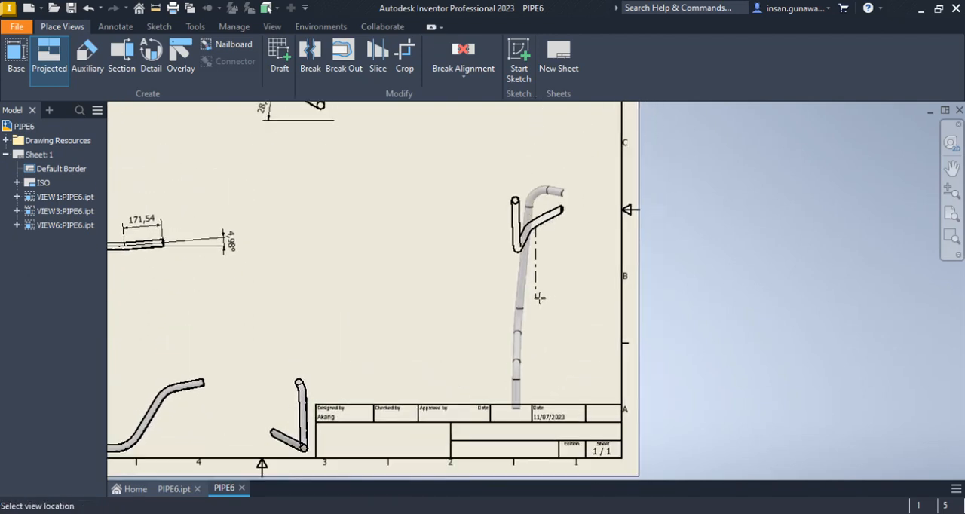
left_click(538, 343)
right_click(538, 343)
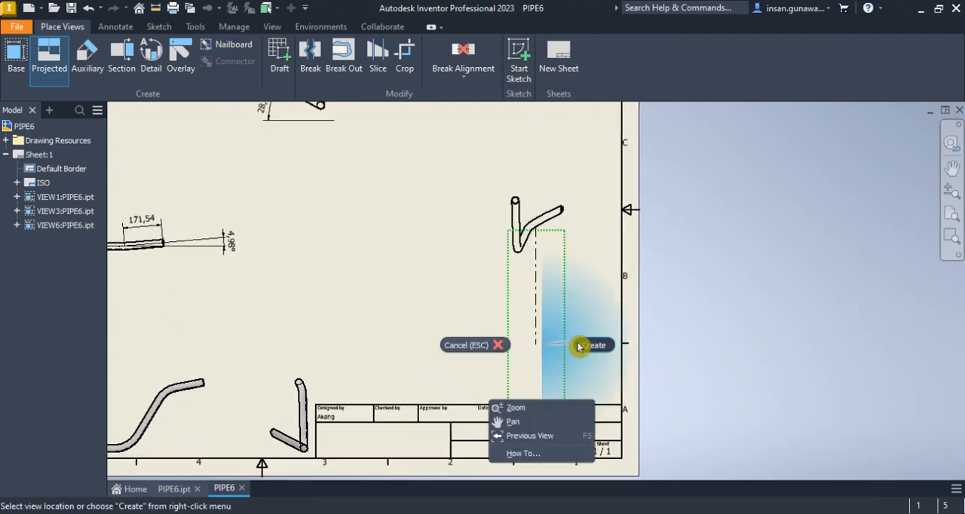
left_click(579, 343)
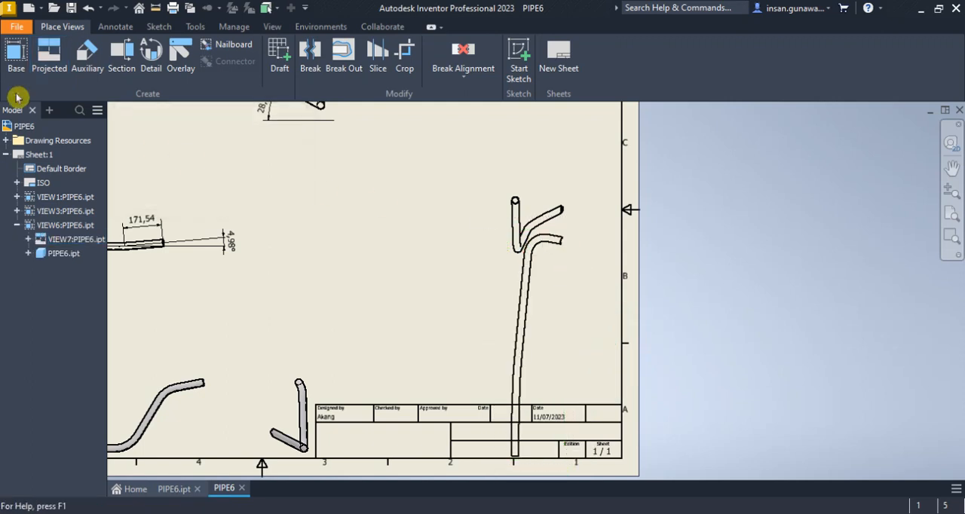
Create a projected view of the pipe to the left of the new end-face view
left_click(49, 56)
left_click(516, 223)
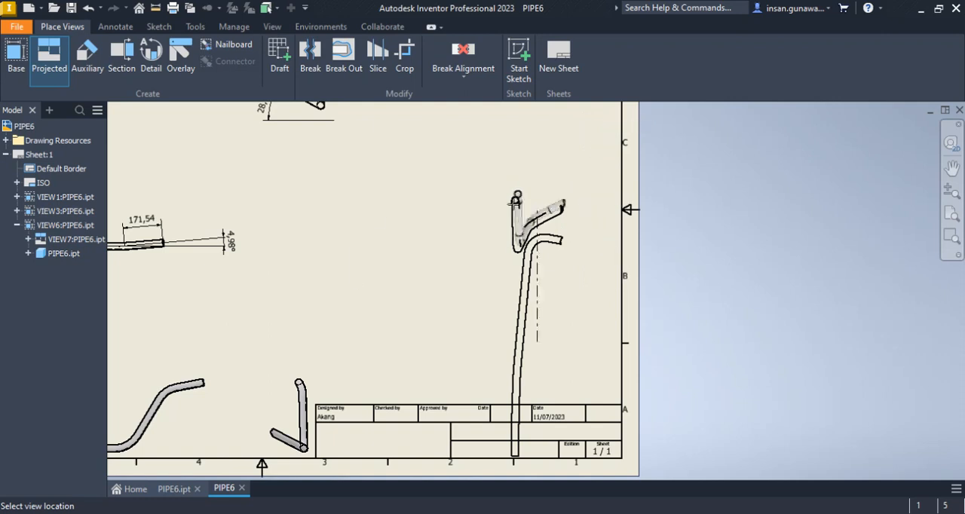
left_click(46, 59)
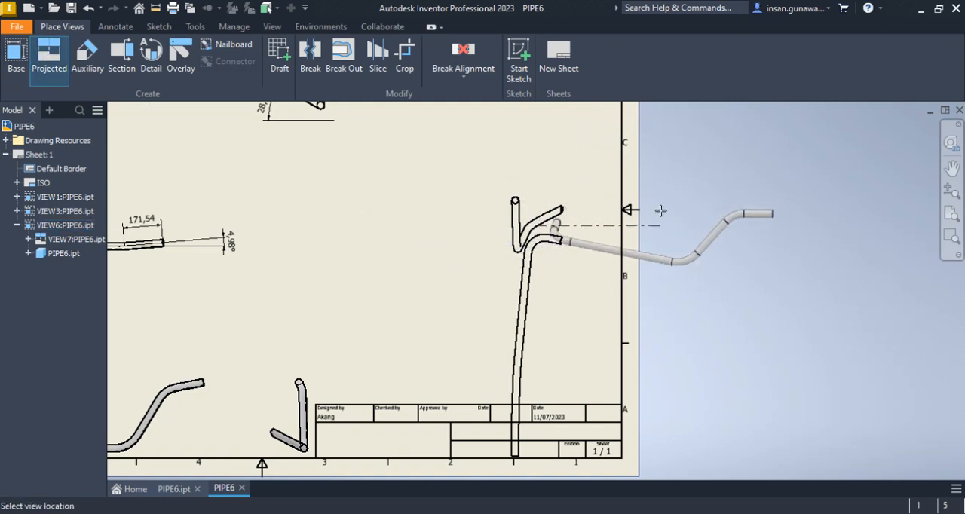
left_click(445, 218)
right_click_drag(443, 217, 513, 219)
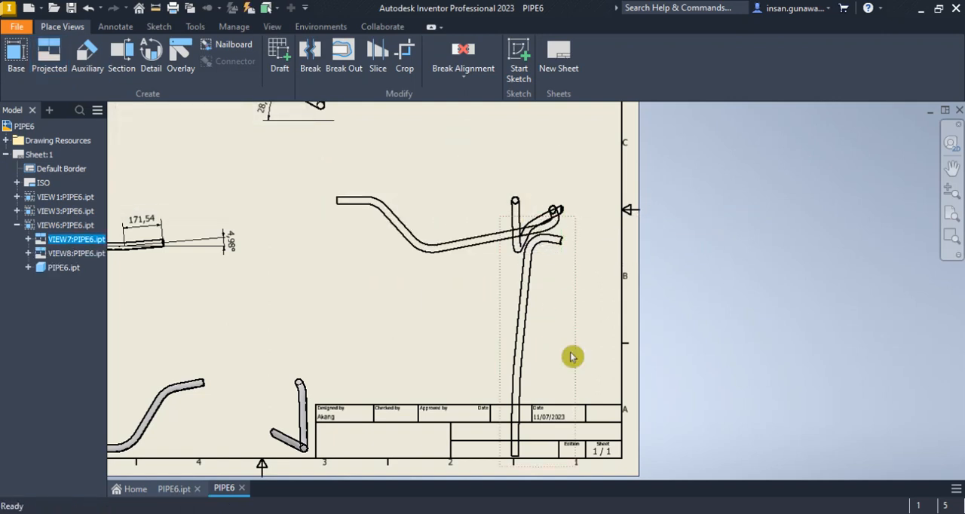
Delete the projected view below the end-face view and move the end-face view right, clear of the remaining projected view
key("Delete")
left_click(471, 294)
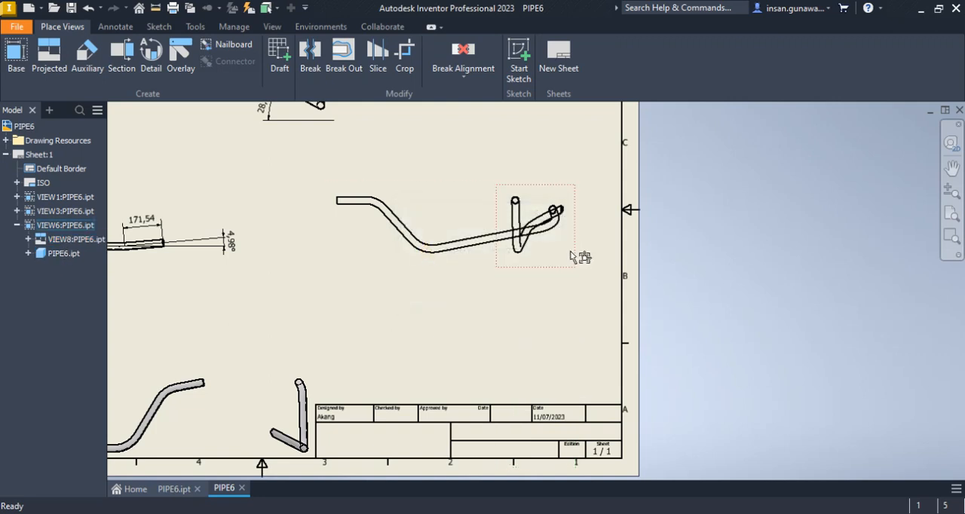
left_click_drag(574, 258, 637, 256)
middle_click_drag(695, 259, 786, 268)
Start a sketch on the projected view to the left of the end-face view
scroll(442, 214, "up", 5)
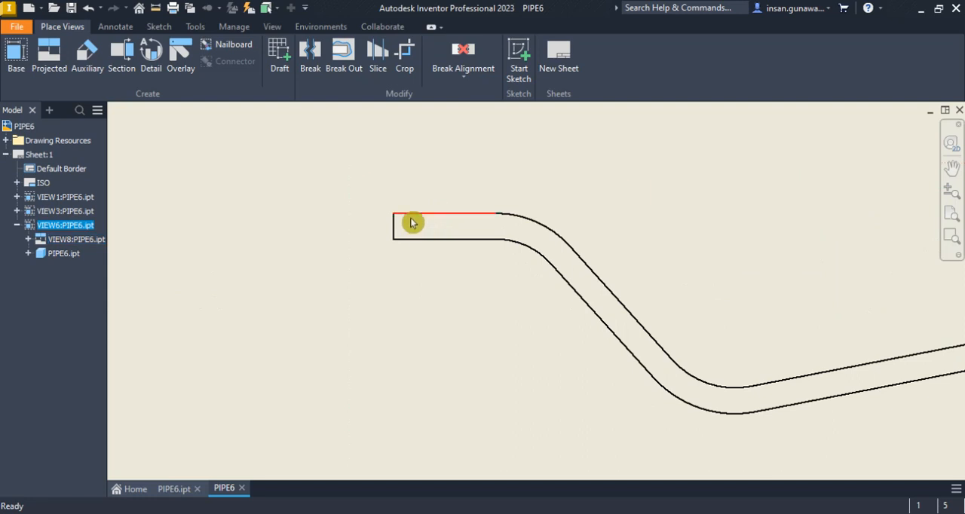
scroll(410, 219, "down", 3)
scroll(458, 351, "down", 5)
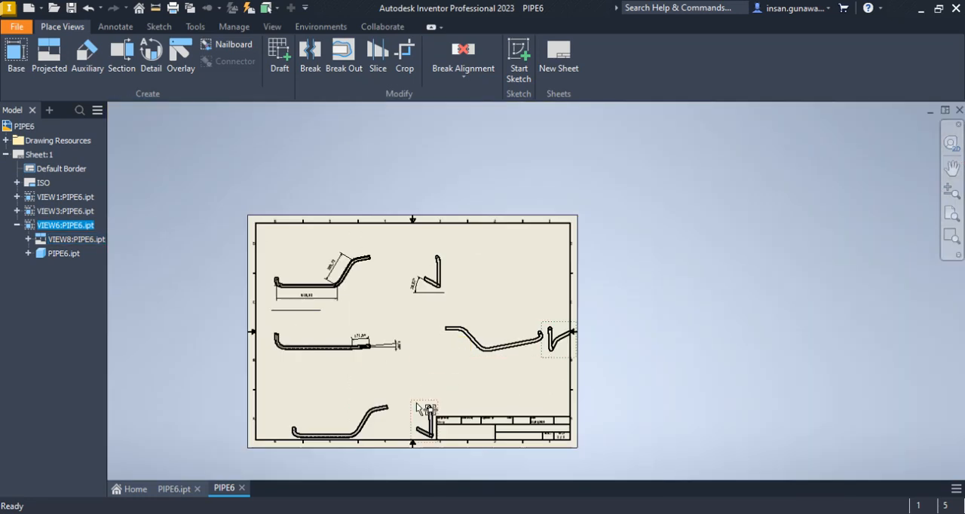
scroll(399, 401, "up", 2)
scroll(519, 229, "up", 2)
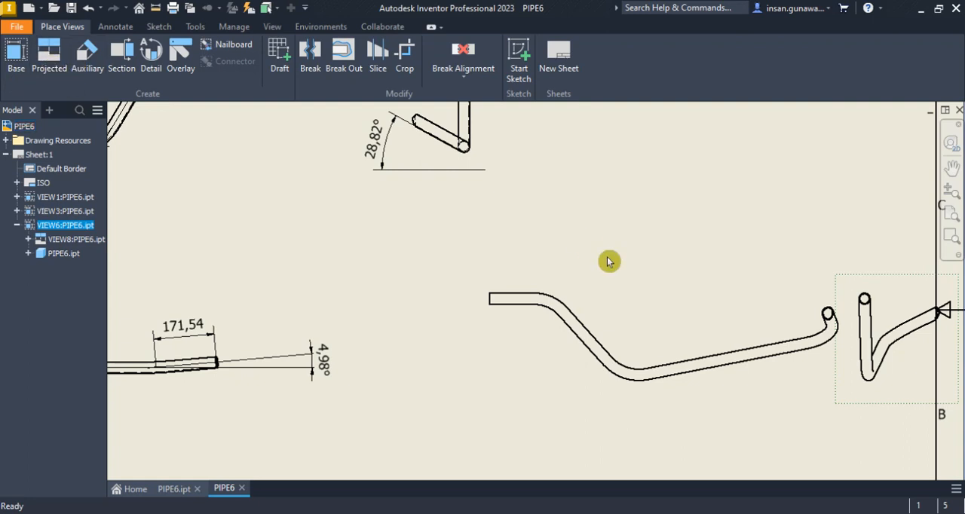
left_click(541, 285)
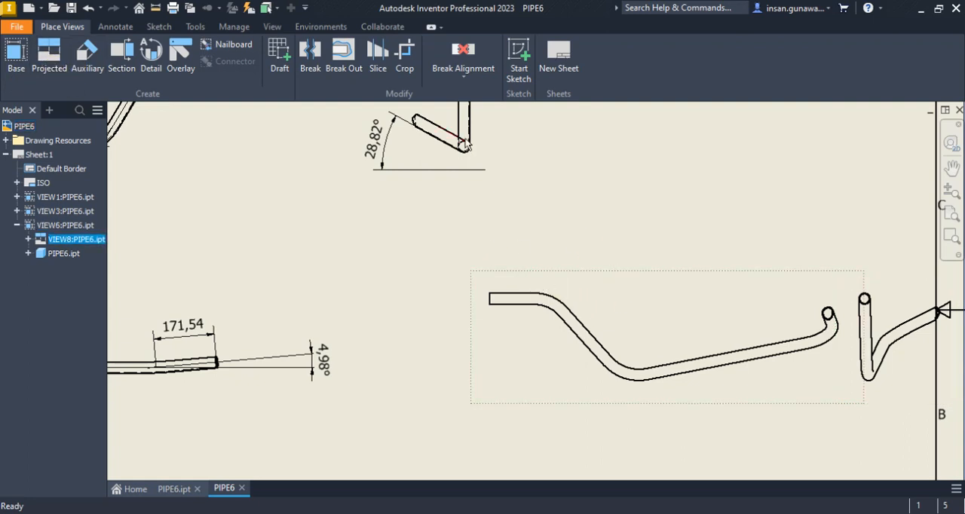
left_click(518, 68)
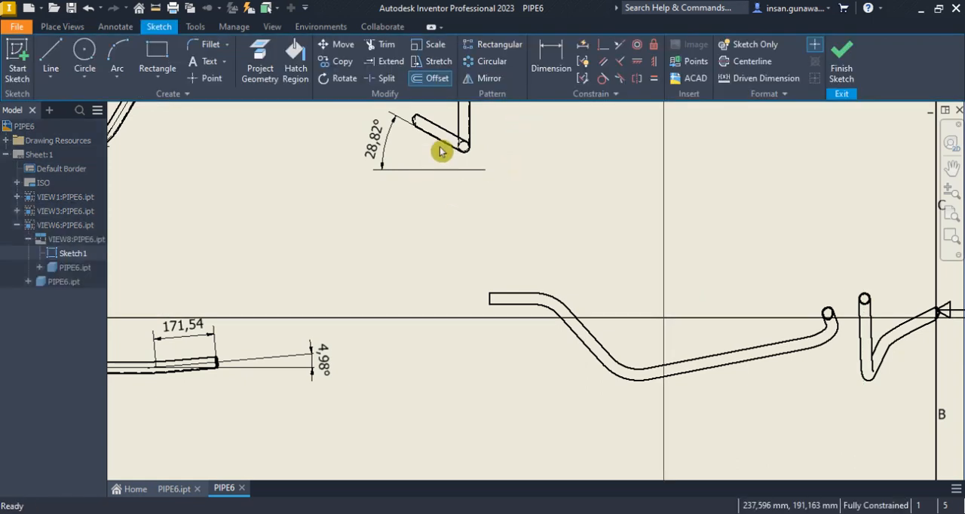
Project the pipe's outer edges along the upper straight, the adjoining bend and the sloped segment into the sketch
left_click(261, 66)
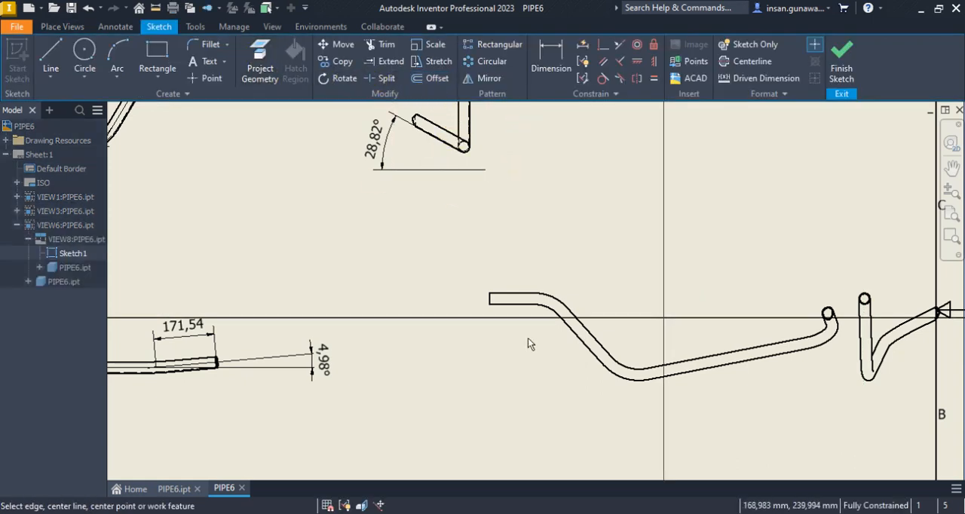
left_click(549, 303)
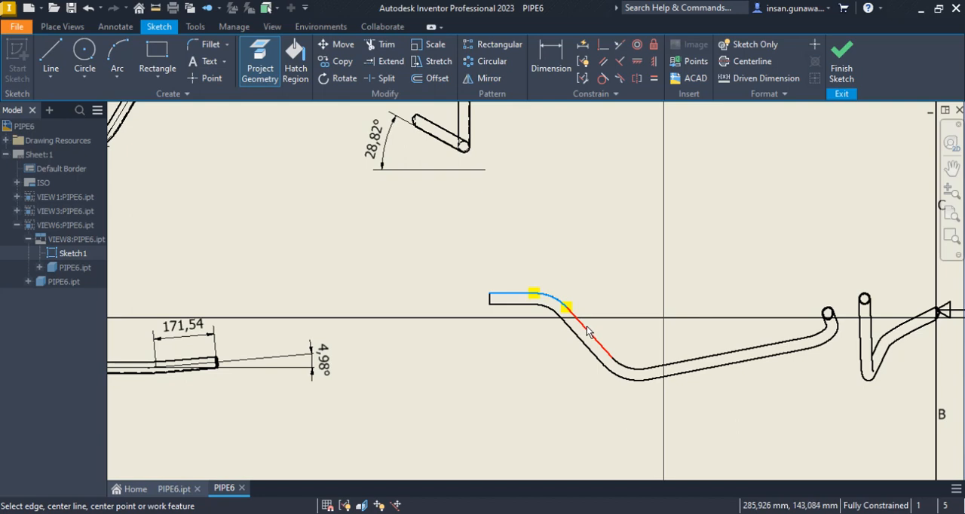
left_click(589, 333)
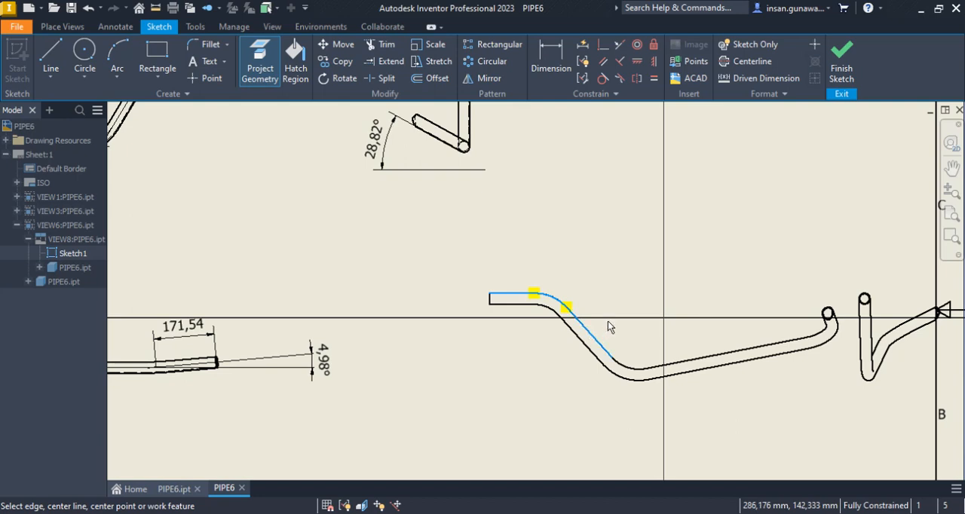
right_click(582, 219)
left_click(626, 216)
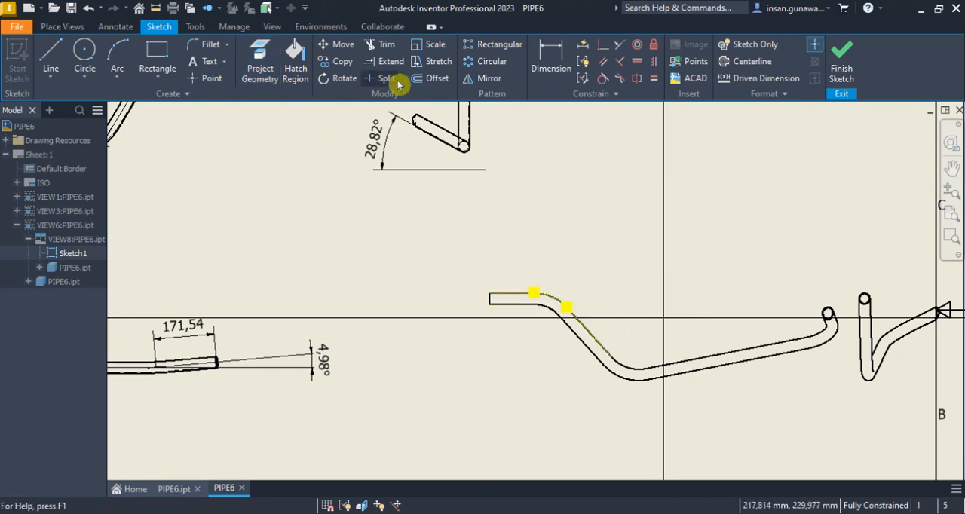
Offset the projected edges 16 mm into the pipe as a centreline and finish the sketch
left_click(434, 80)
left_click(522, 305)
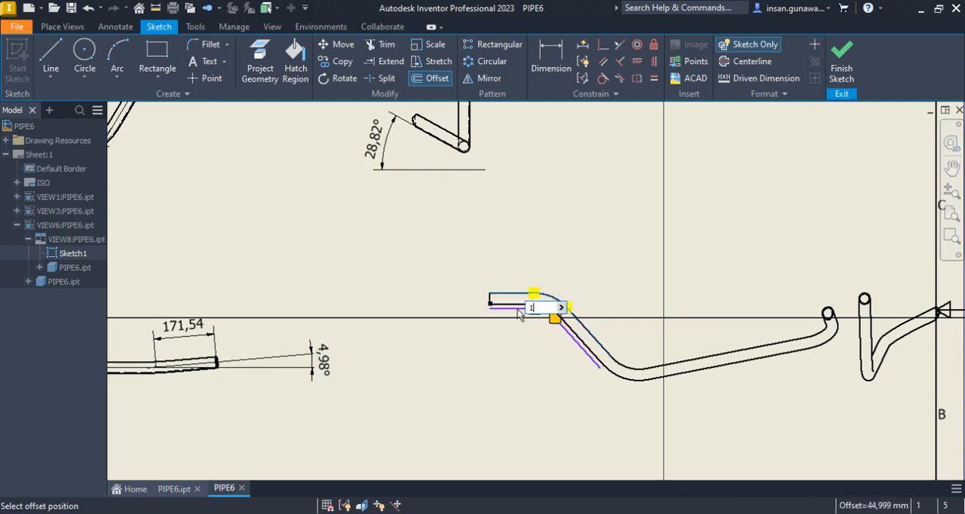
type("16")
key("Return")
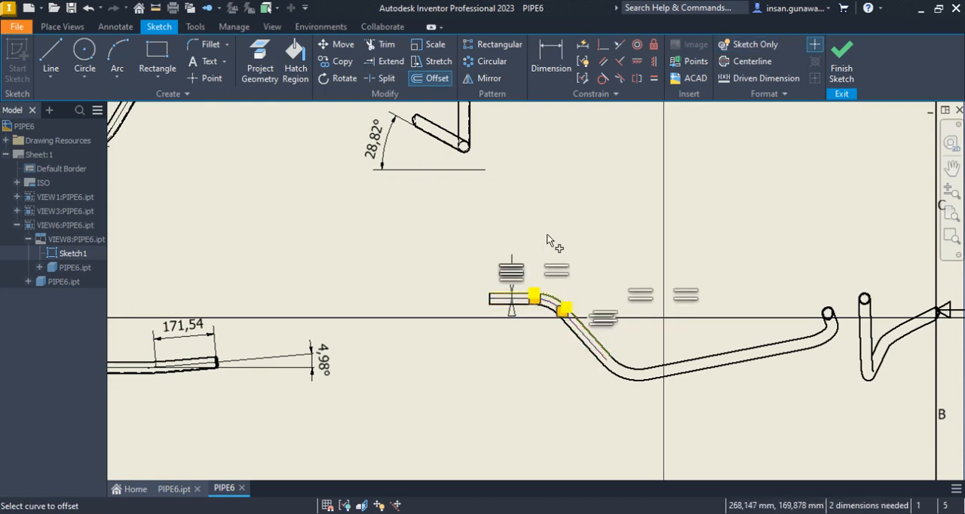
right_click(573, 192)
left_click(626, 188)
scroll(510, 294, "up", 5)
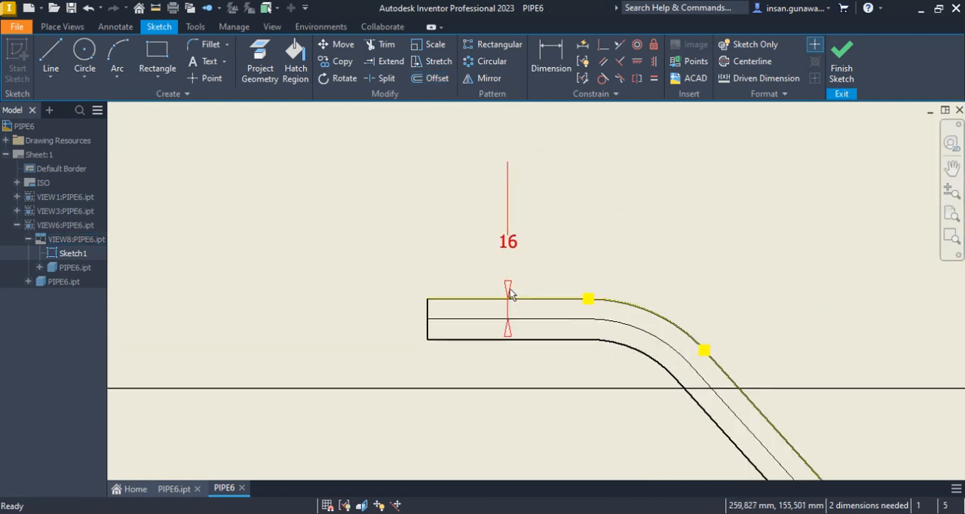
scroll(510, 294, "down", 3)
left_click(850, 65)
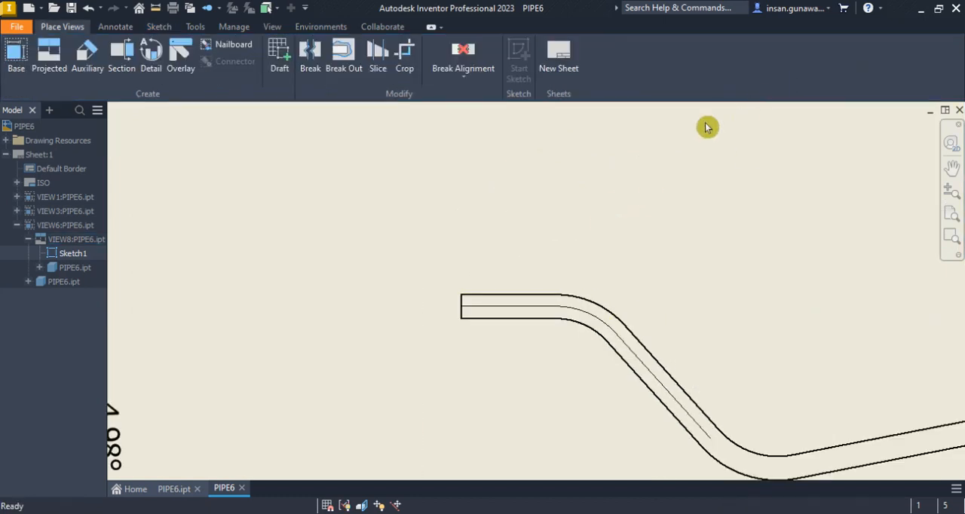
scroll(581, 224, "down", 2)
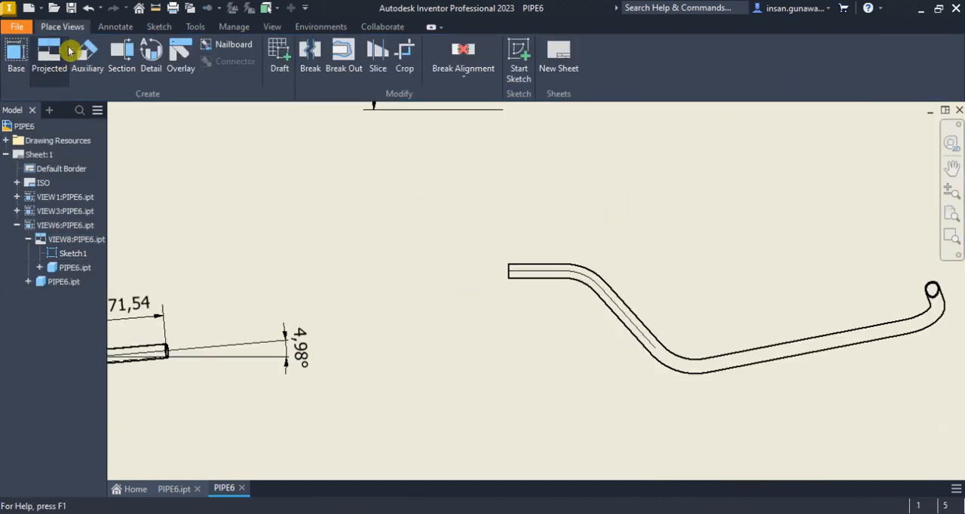
Try to dimension the upper straight using the intersection of its centreline with the sloped segment's centreline
left_click(115, 26)
left_click(24, 57)
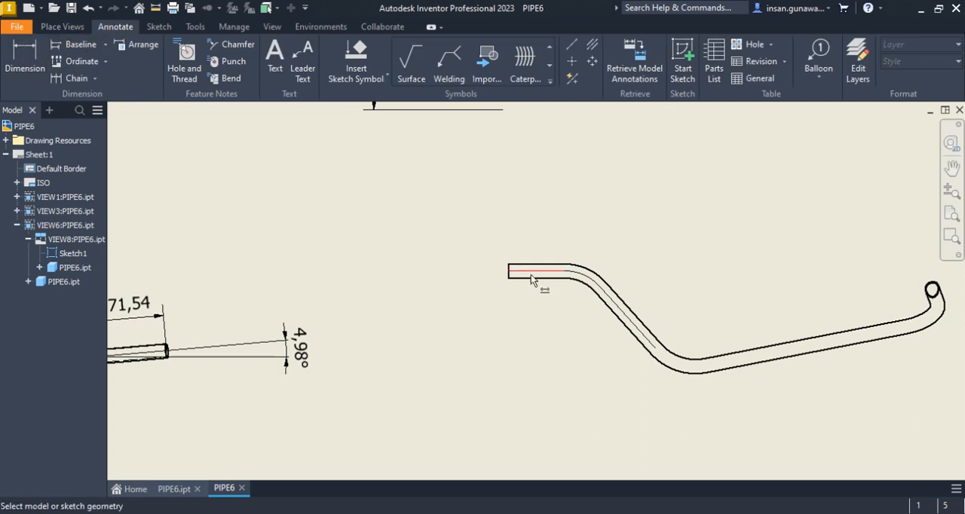
right_click(607, 298)
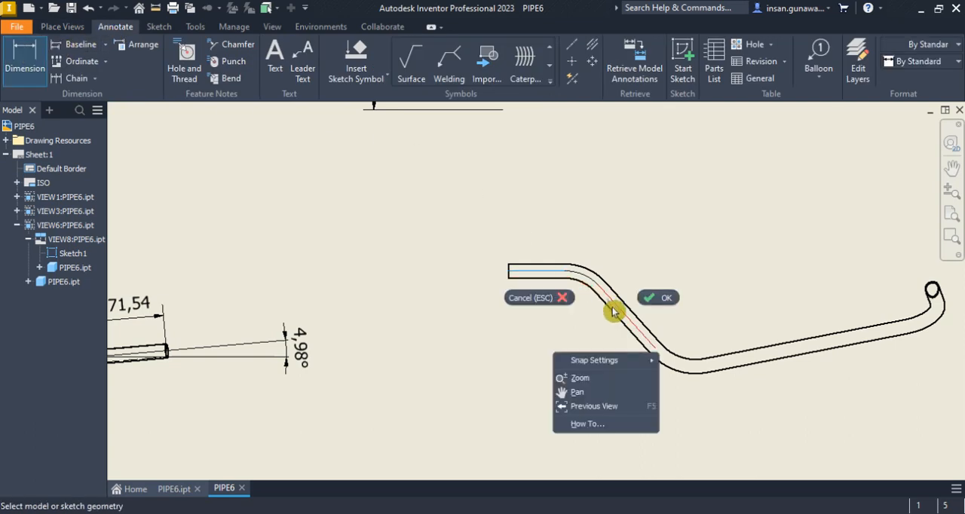
left_click(579, 332)
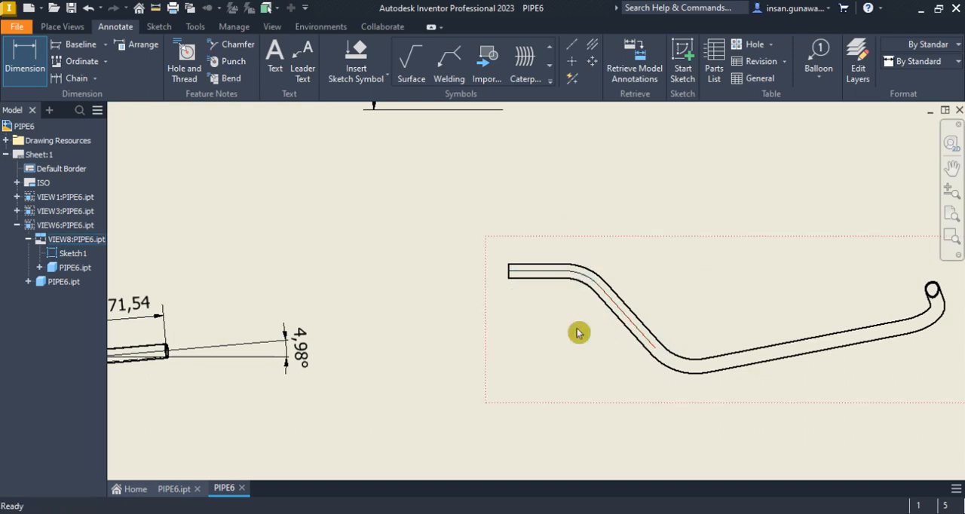
left_click(13, 65)
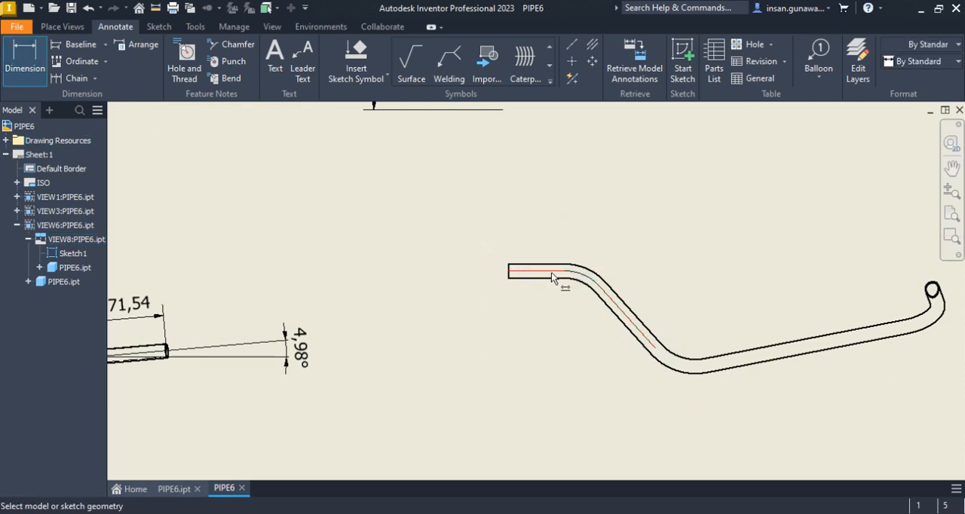
right_click(557, 320)
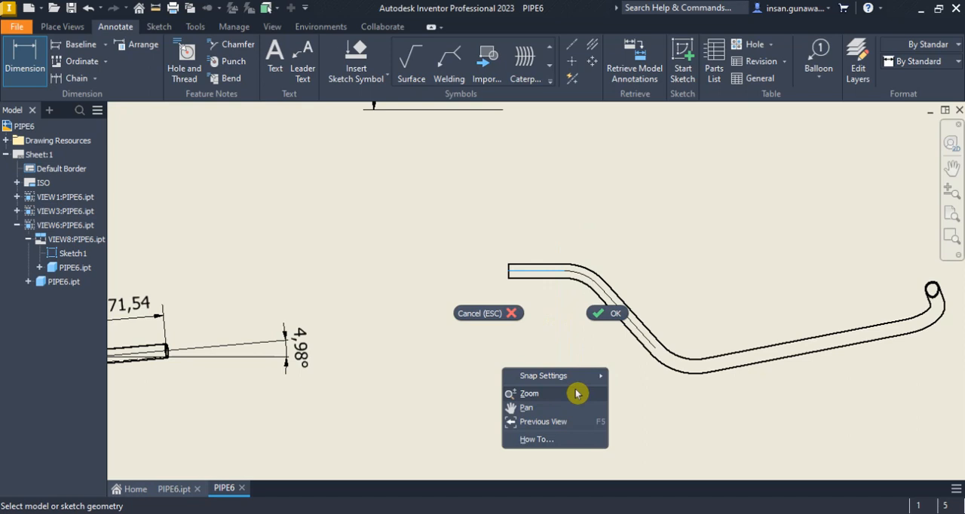
left_click(27, 54)
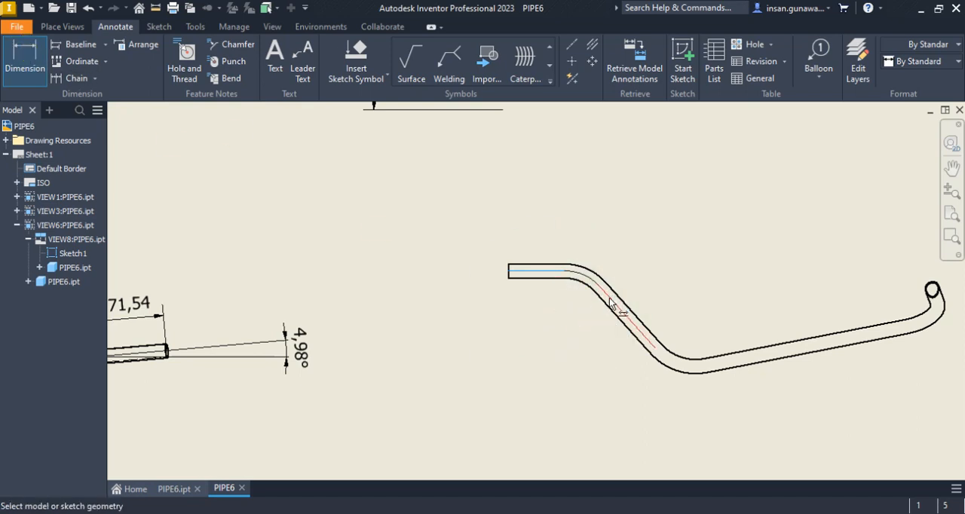
left_click(30, 61)
right_click(533, 324)
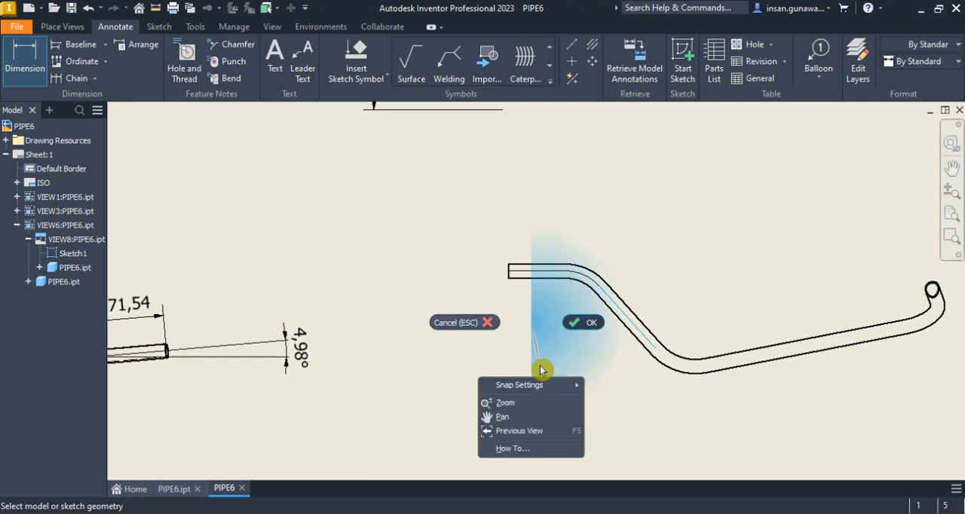
key("Escape")
scroll(525, 360, "up", 5)
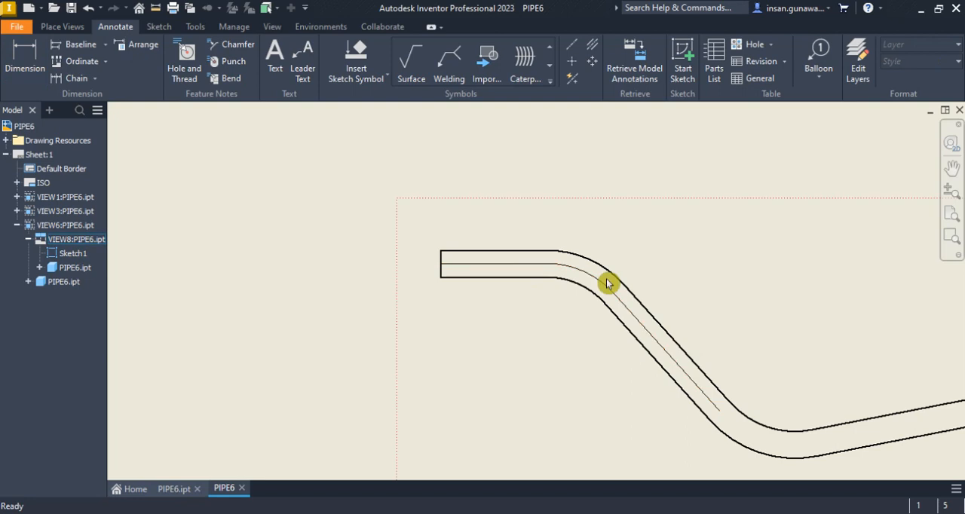
left_click(25, 56)
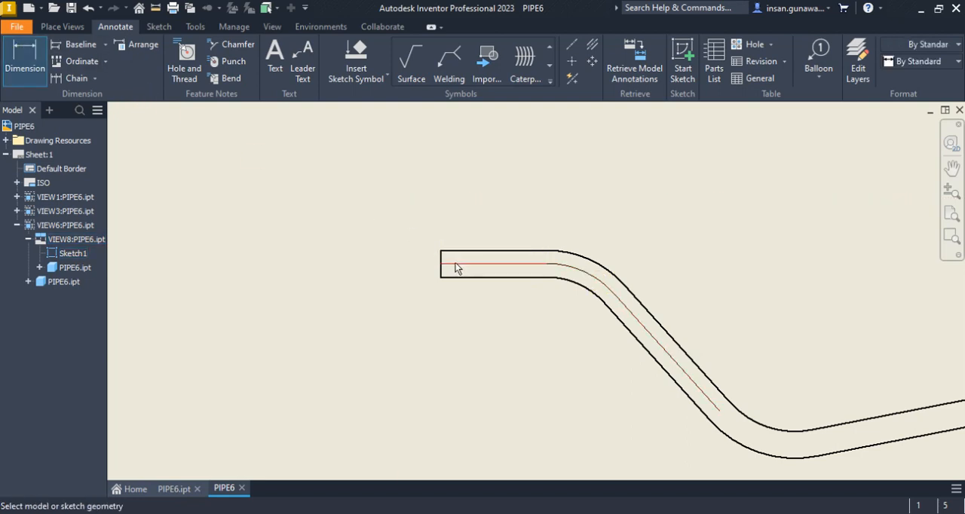
right_click(581, 348)
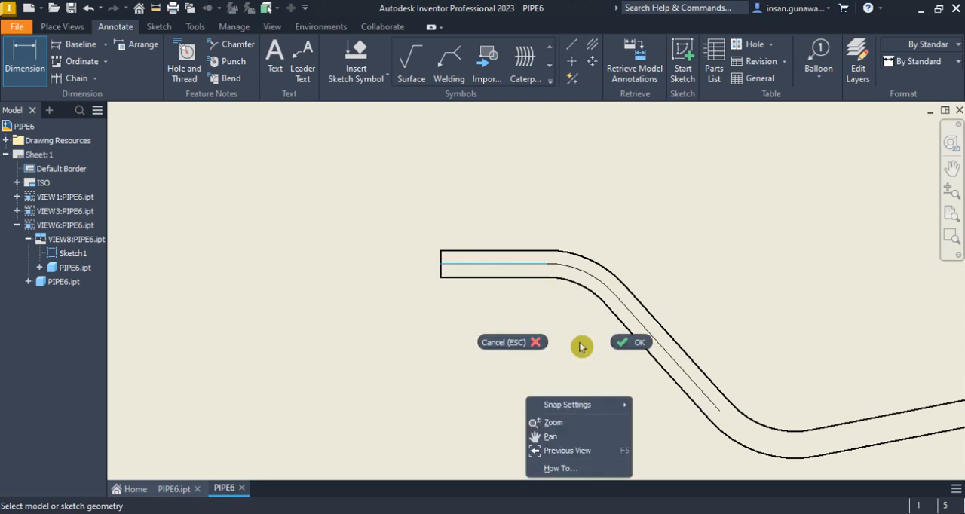
left_click(663, 349)
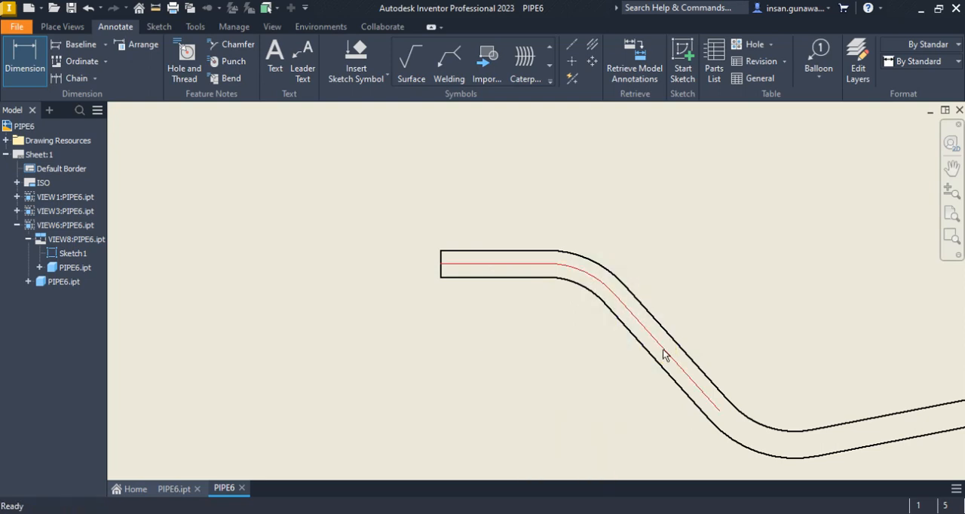
Try an intersection dimension between the sloped segment's outer edge and the upper straight's outer edge
left_click(24, 53)
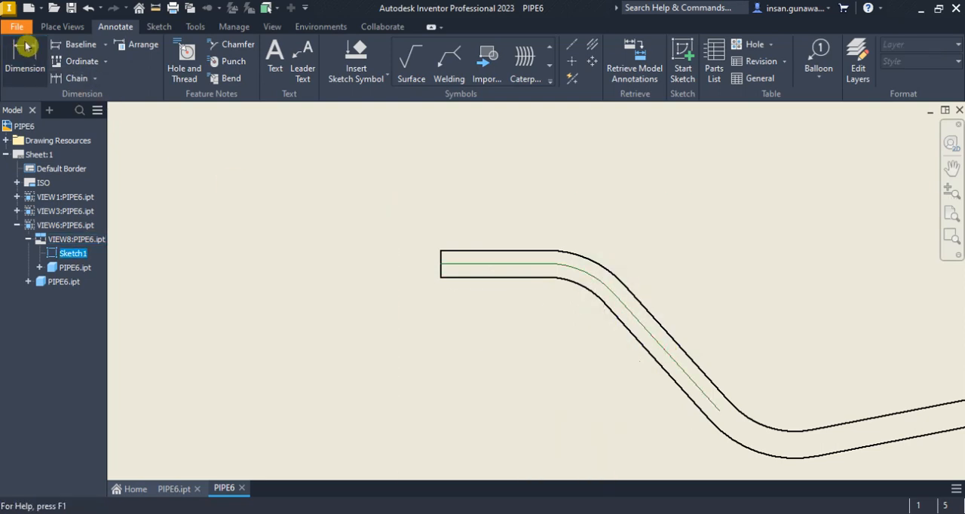
left_click(653, 316)
right_click(469, 315)
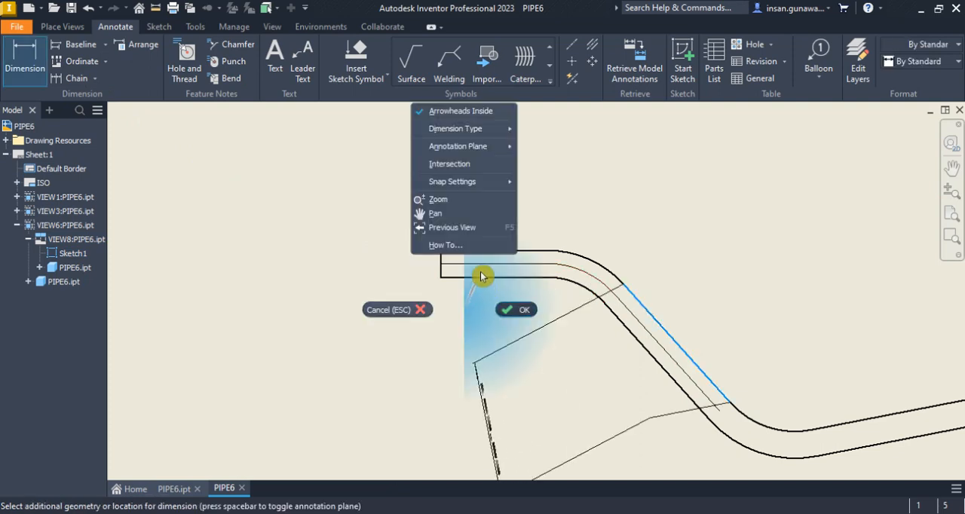
left_click(474, 165)
left_click(507, 251)
right_click(567, 198)
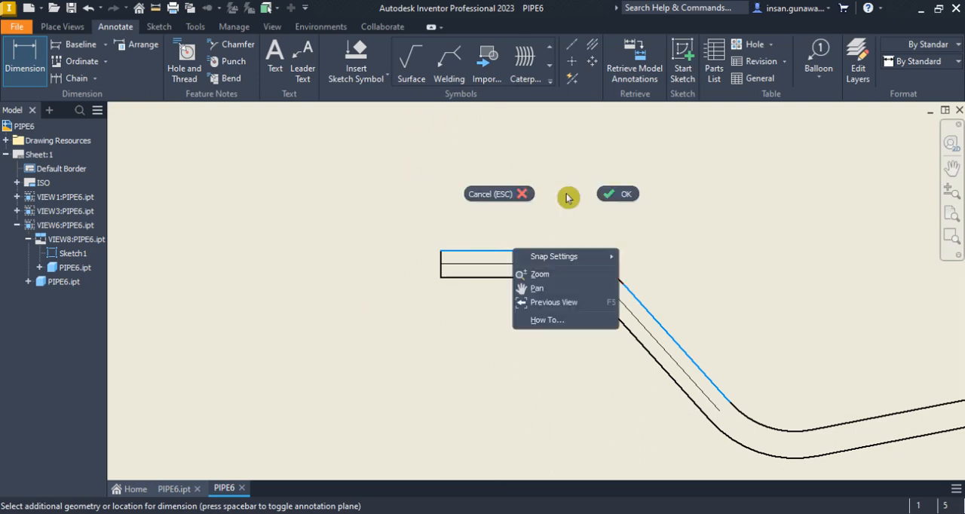
left_click(615, 196)
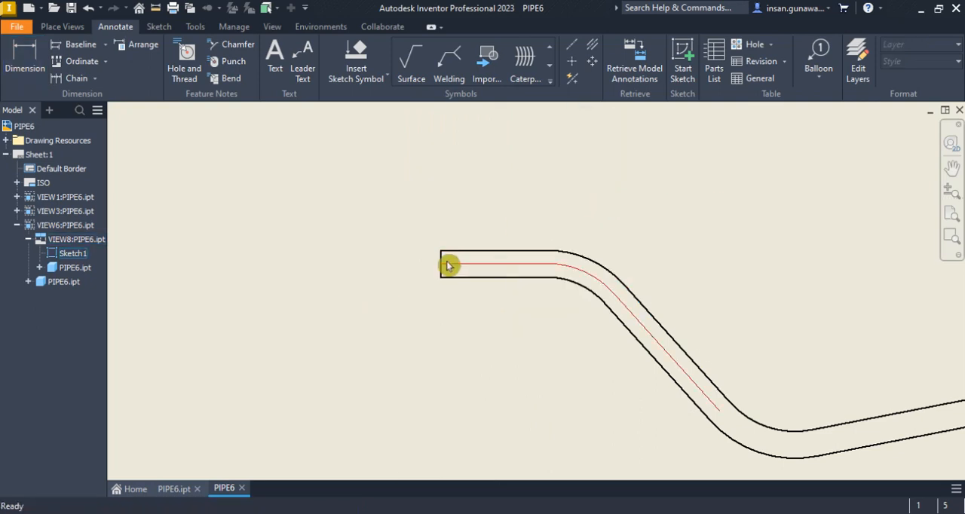
left_click(25, 60)
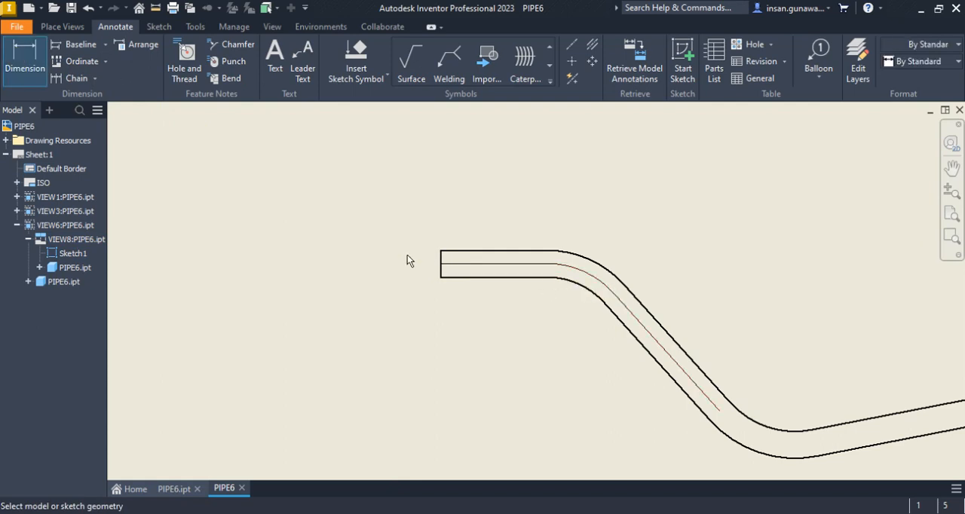
key("Escape")
Reopen the view's centreline sketch and draw a line about 127 mm long from the bend's lower end up past the upper straight
double_click(513, 264)
key("l")
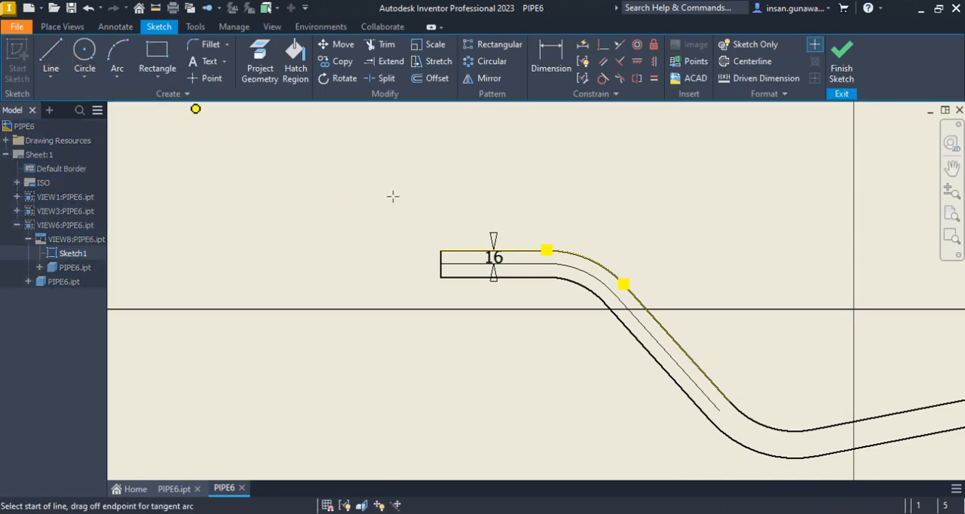
left_click(614, 292)
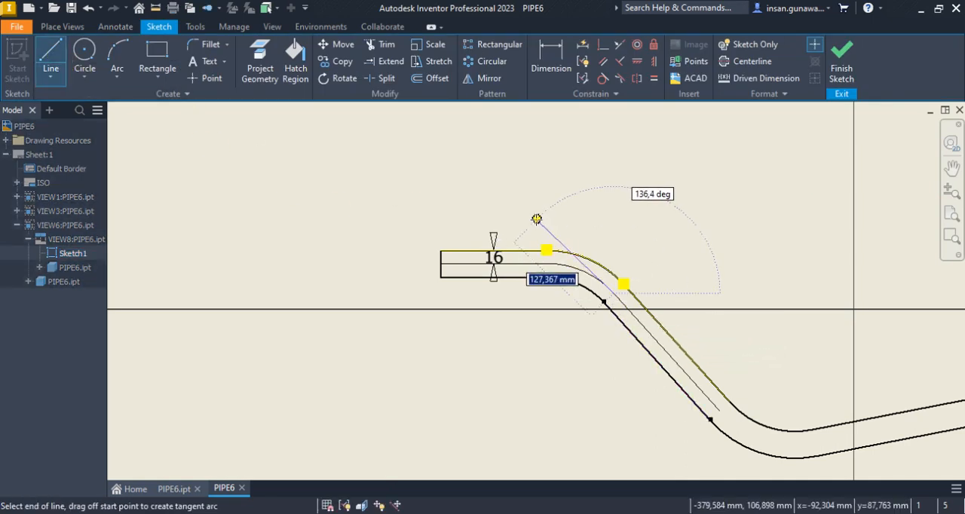
right_click(588, 220)
left_click(601, 225)
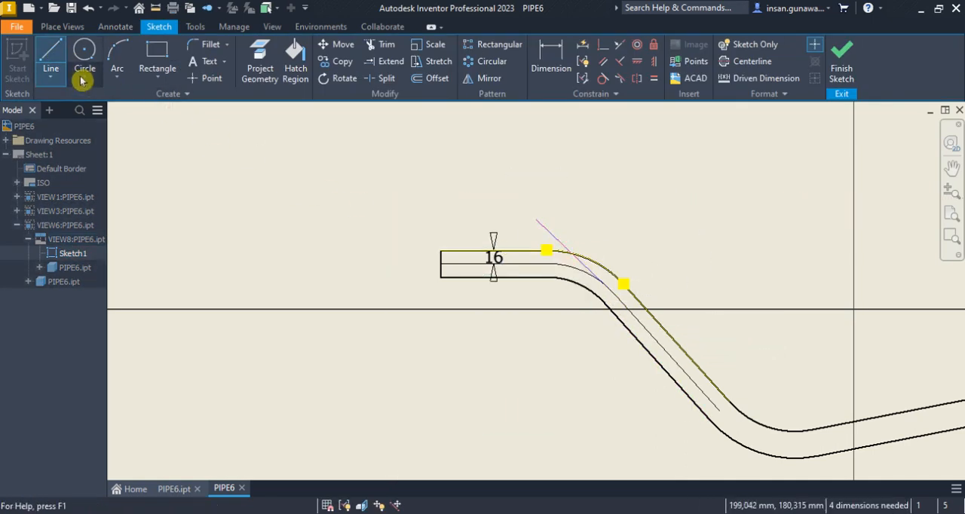
Draw a horizontal extension line from the end of the upper straight's centreline across the slanted line
left_click(50, 59)
left_click(548, 263)
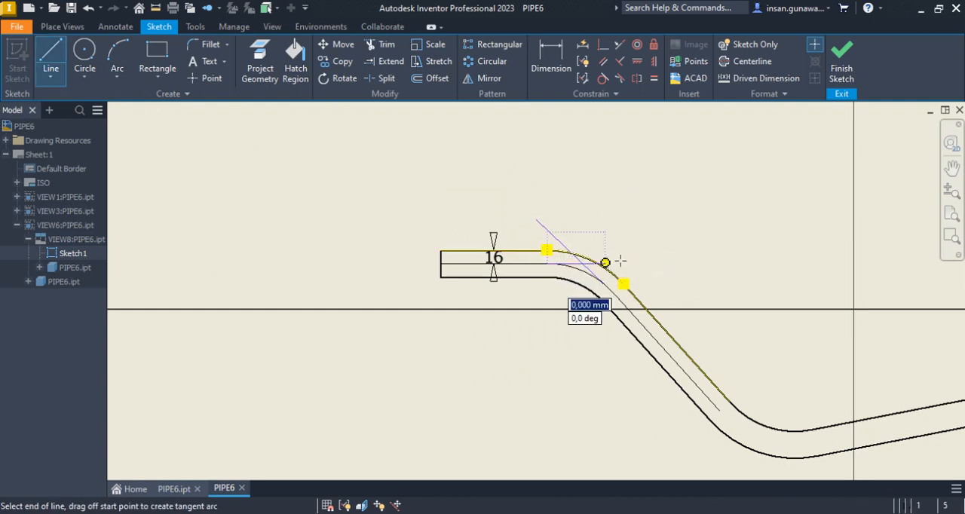
left_click(660, 262)
right_click(660, 263)
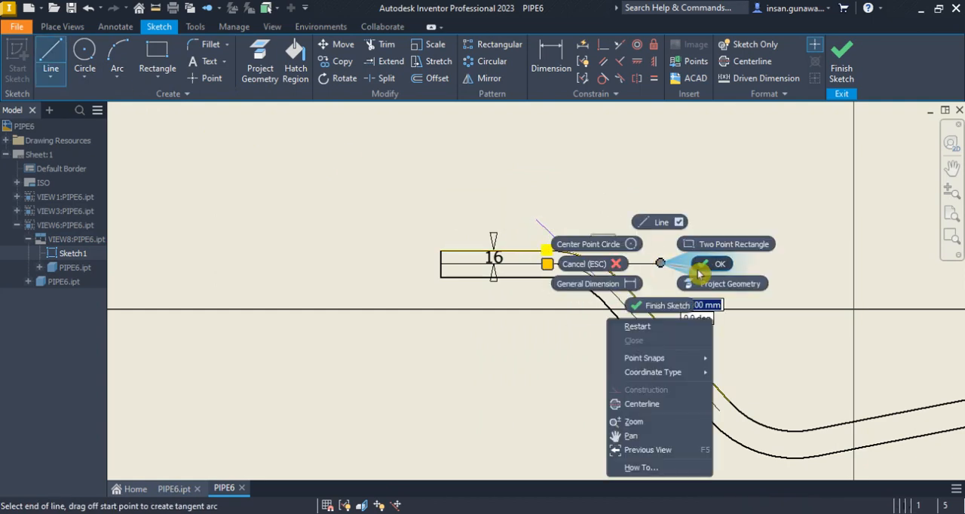
left_click(694, 268)
Make the slanted extension line collinear with the sloped segment's centreline
left_click(619, 45)
left_click(569, 250)
left_click(647, 315)
left_click(630, 264)
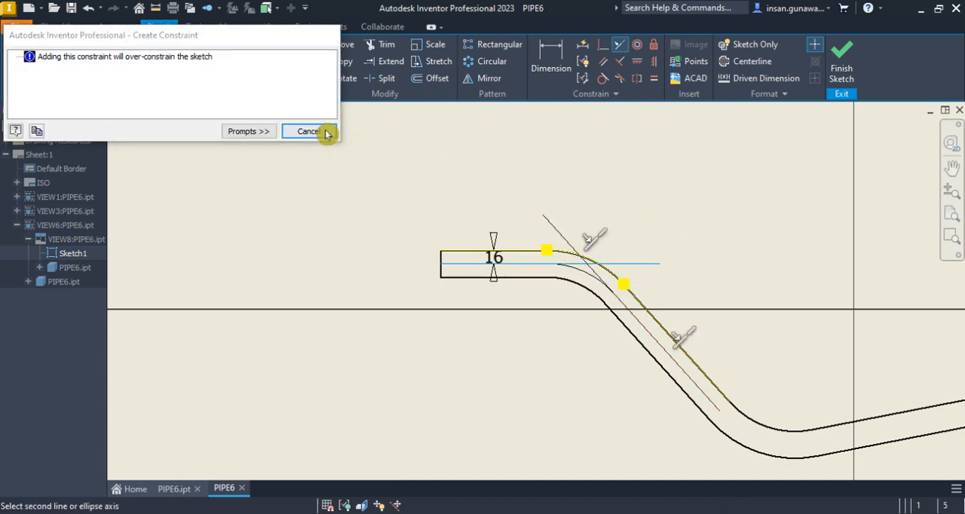
left_click(330, 132)
Trim the excess of both extension lines beyond their intersection and finish the sketch
left_click(381, 44)
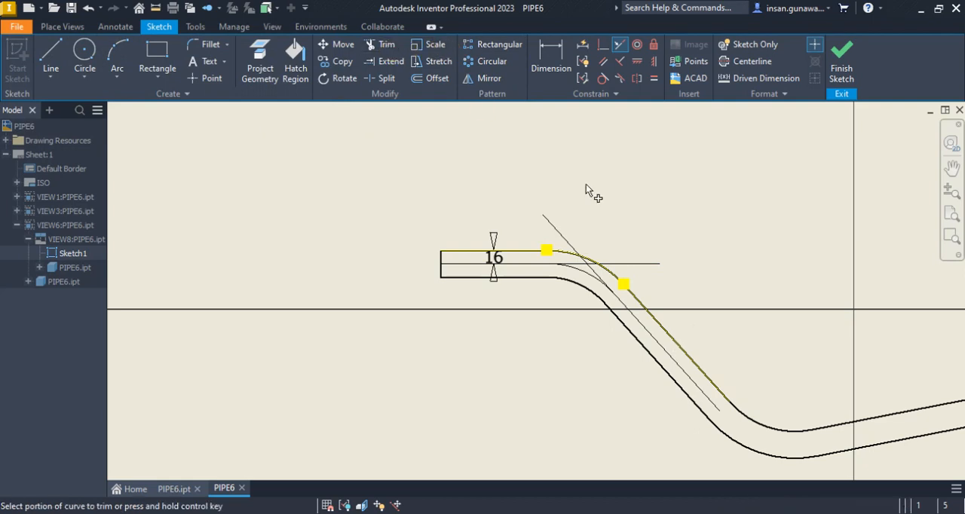
scroll(600, 268, "up", 2)
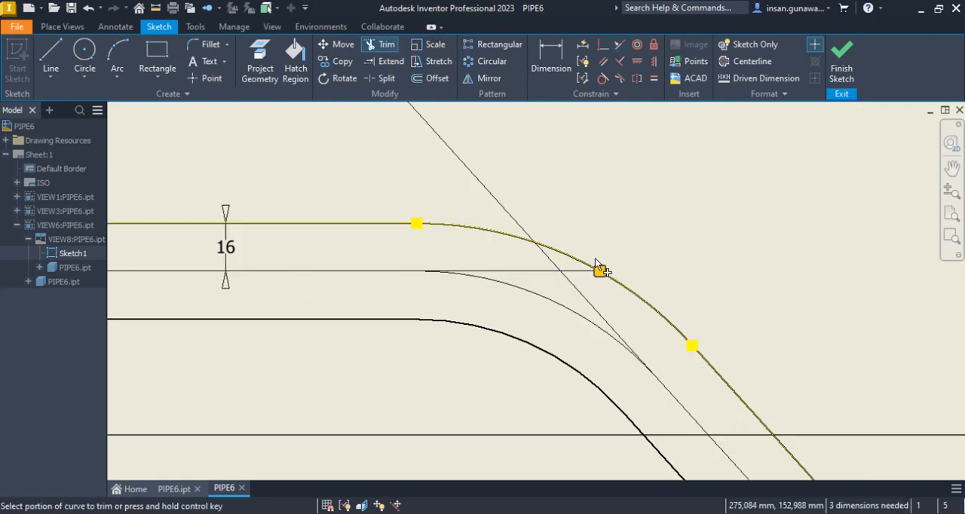
left_click(585, 273)
left_click(515, 223)
right_click(607, 224)
left_click(646, 218)
scroll(654, 245, "down", 2)
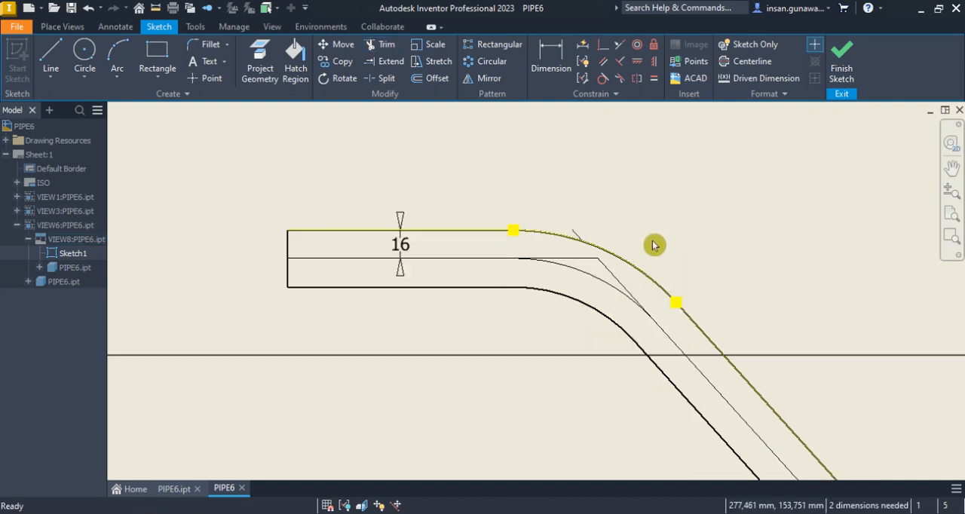
scroll(571, 233, "up", 3)
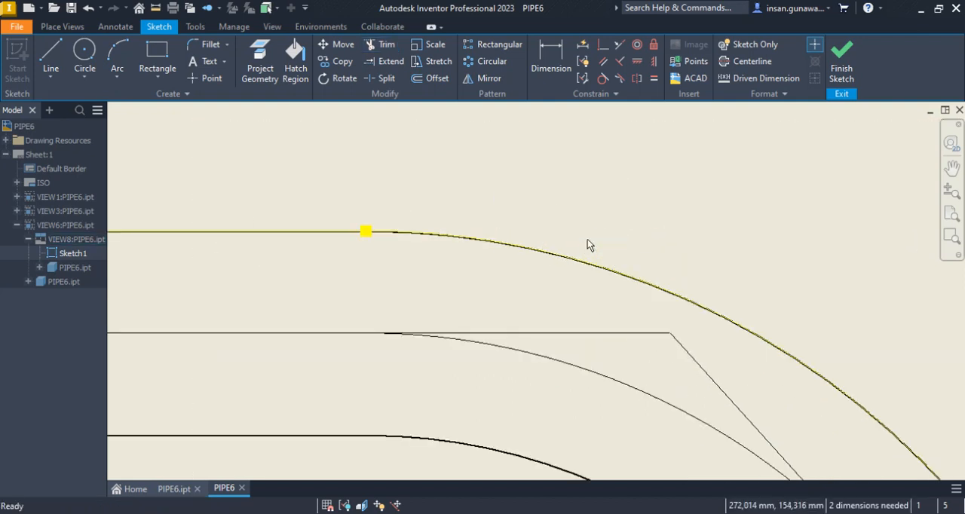
scroll(739, 306, "up", 3)
scroll(630, 324, "down", 4)
left_click(864, 60)
key("d")
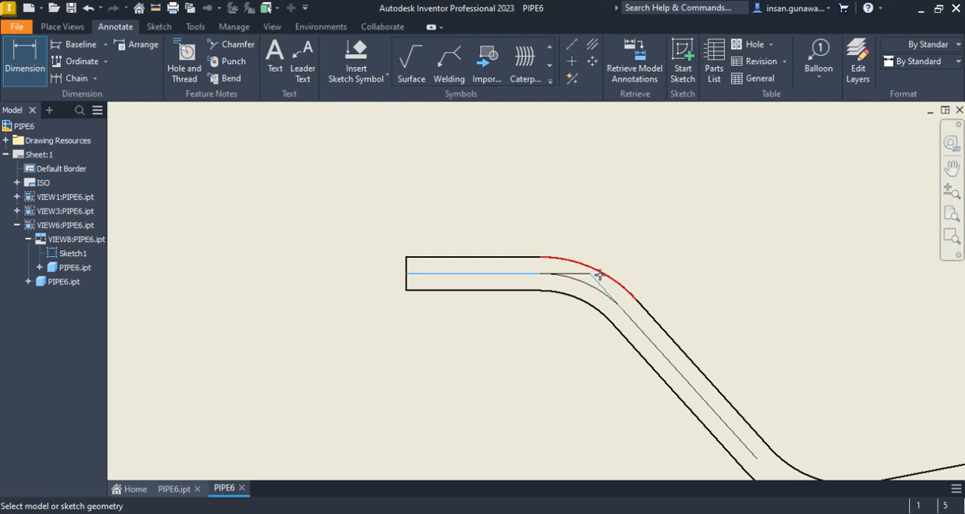
scroll(563, 188, "down", 4)
right_click(543, 164)
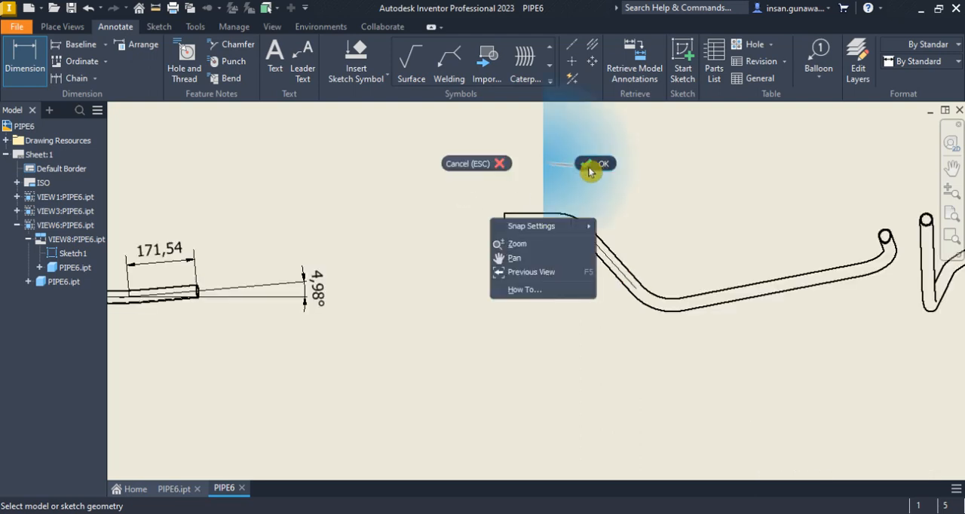
left_click(591, 172)
scroll(582, 199, "up", 5)
left_click(23, 60)
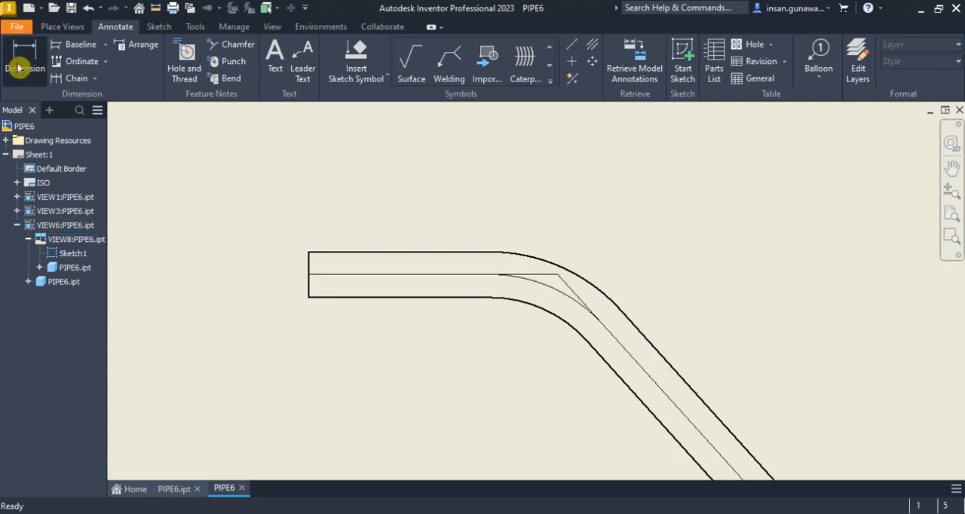
left_click(308, 274)
scroll(383, 181, "down", 3)
right_click(399, 158)
left_click(438, 164)
scroll(483, 234, "down", 3)
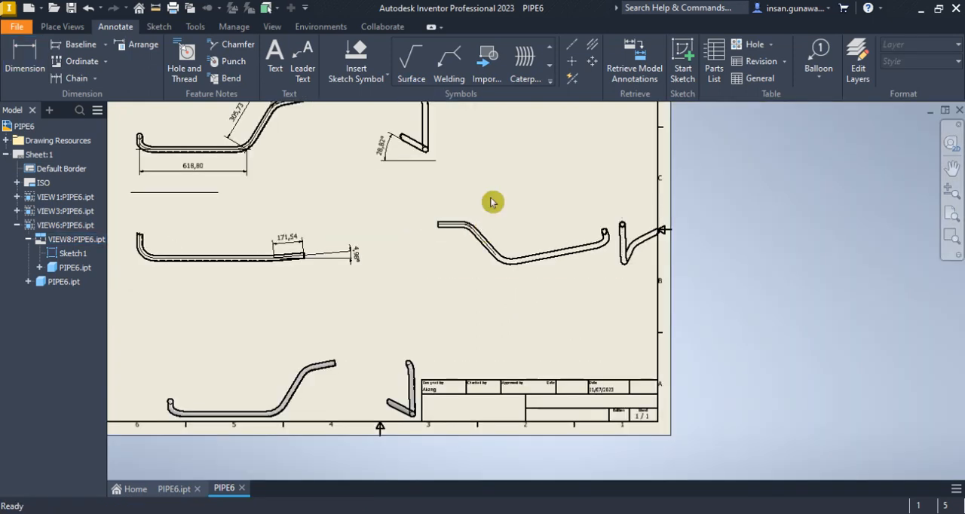
Reopen the projected view's centreline sketch and dimension the upper straight's centreline from its end to the extension intersection
scroll(490, 231, "up", 3)
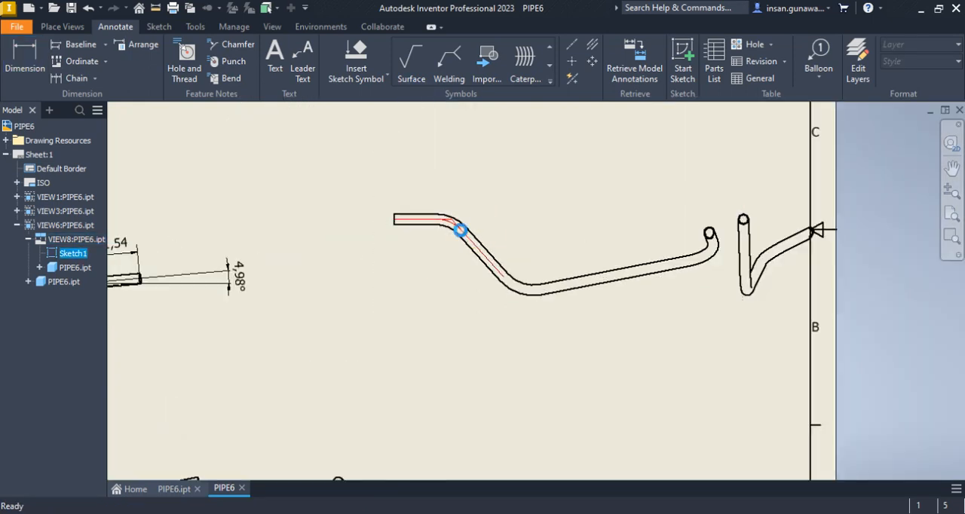
double_click(460, 230)
scroll(398, 219, "up", 2)
scroll(398, 219, "down", 5)
middle_click_drag(401, 219, 521, 253)
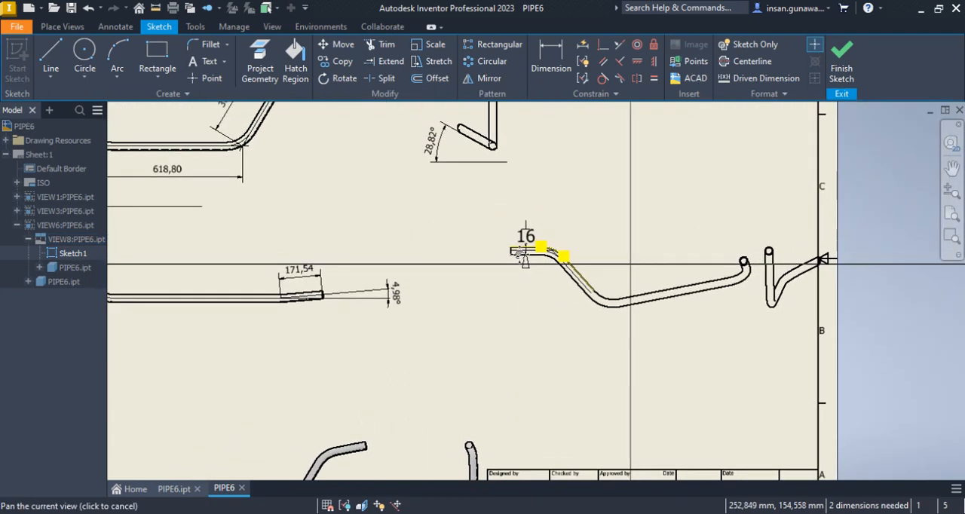
scroll(523, 257, "up", 3)
left_click(551, 69)
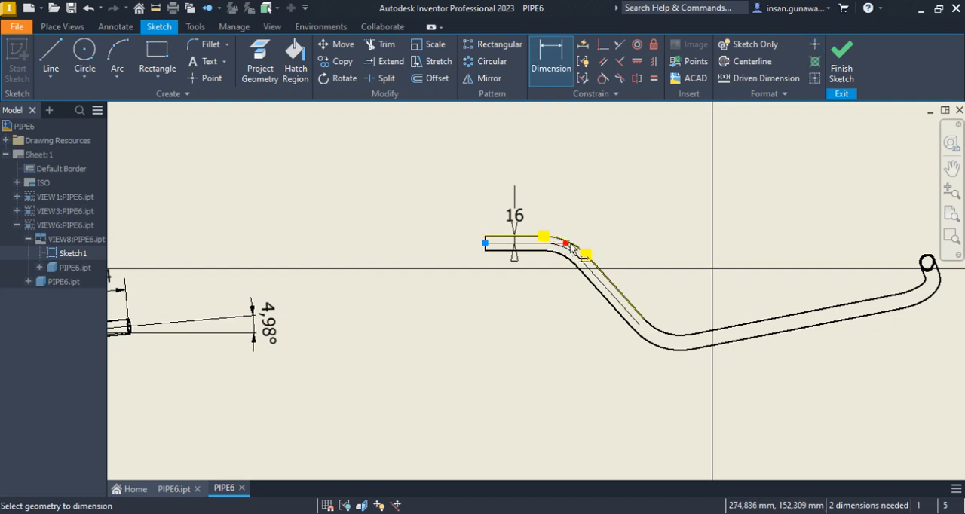
left_click(540, 172)
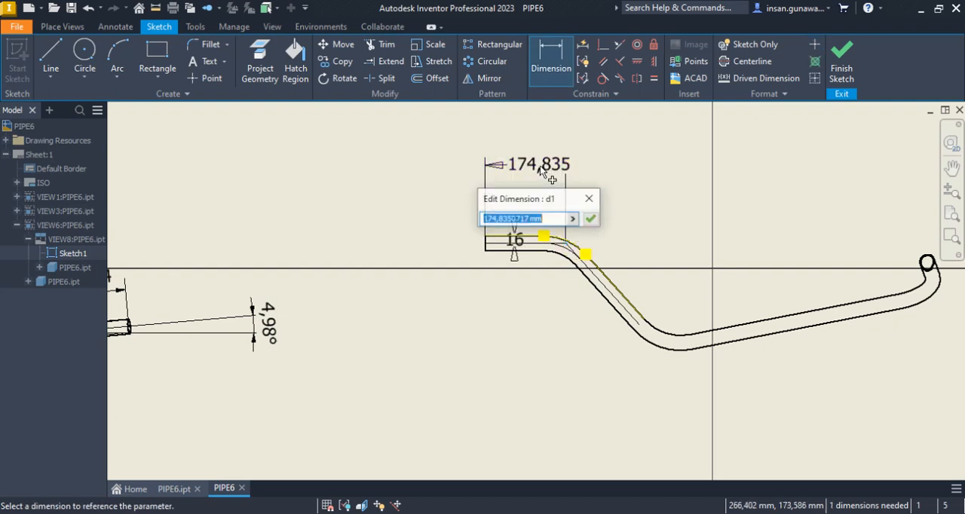
left_click(590, 219)
scroll(658, 218, "down", 2)
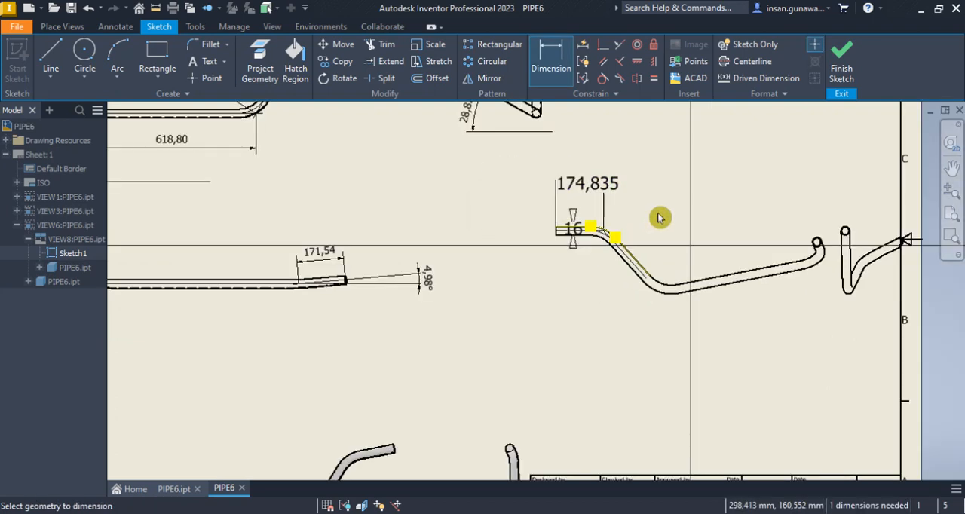
scroll(653, 218, "up", 5)
middle_click_drag(606, 237, 615, 302)
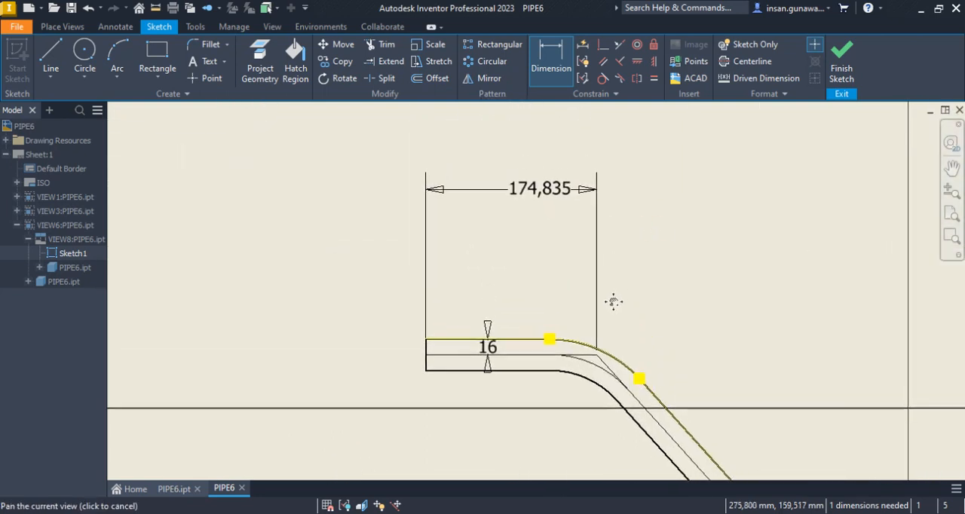
scroll(615, 302, "down", 4)
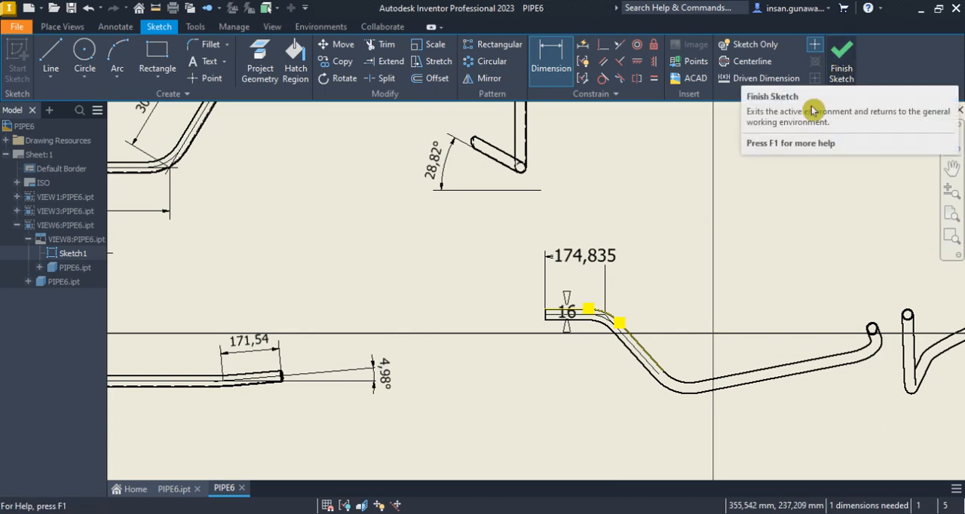
right_click(606, 258)
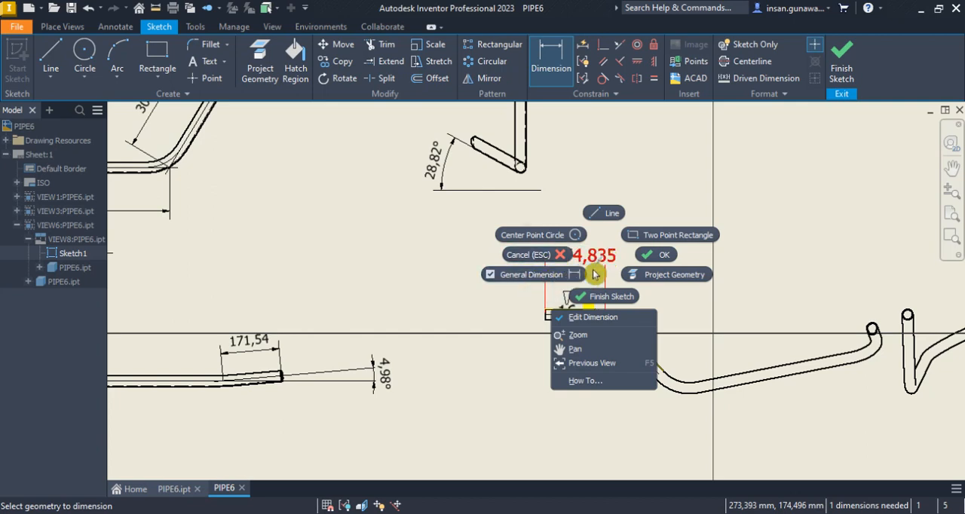
left_click(654, 190)
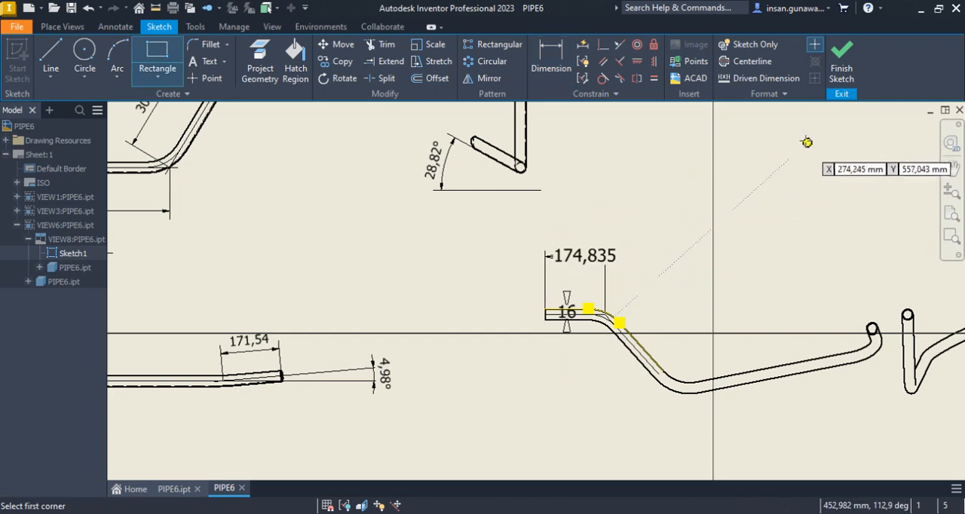
key("Escape")
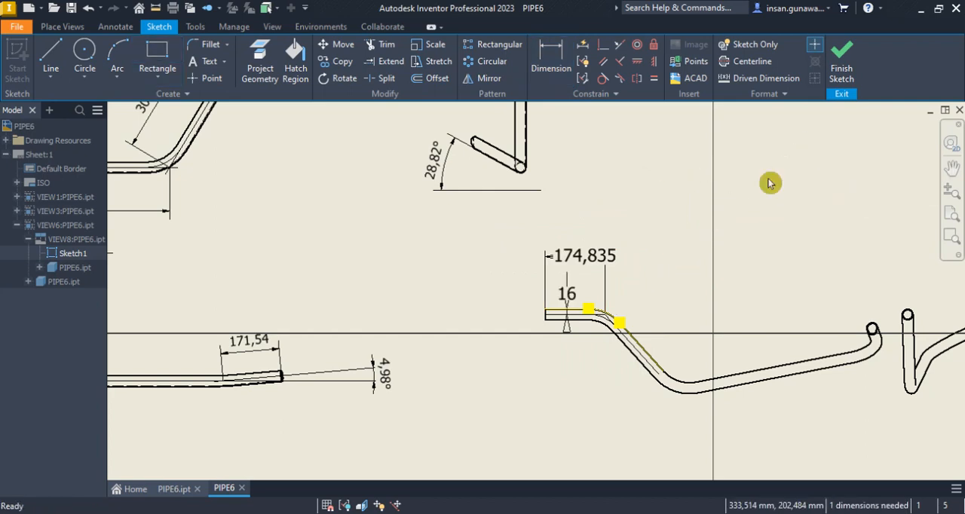
Finish the sketch and retrieve its end-to-intersection length dimension as an annotation on the projected view
right_click(609, 258)
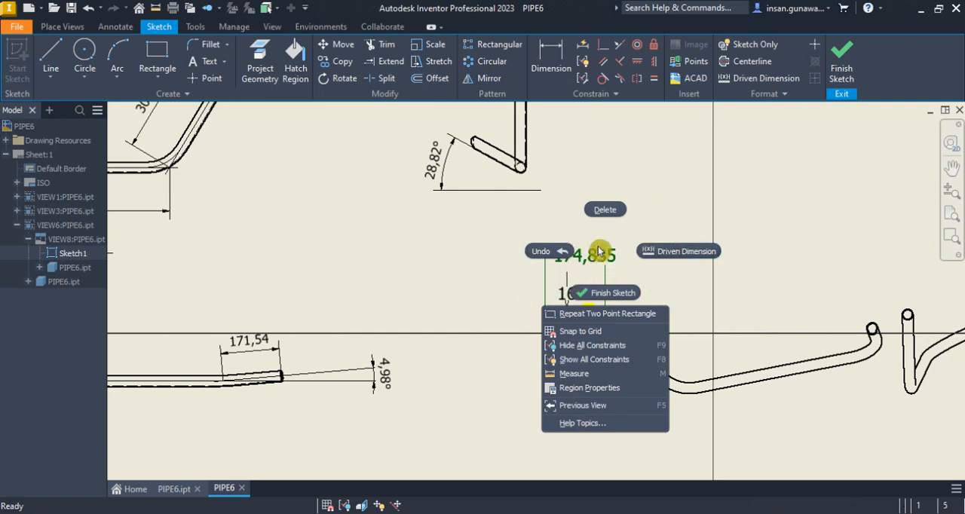
left_click(602, 244)
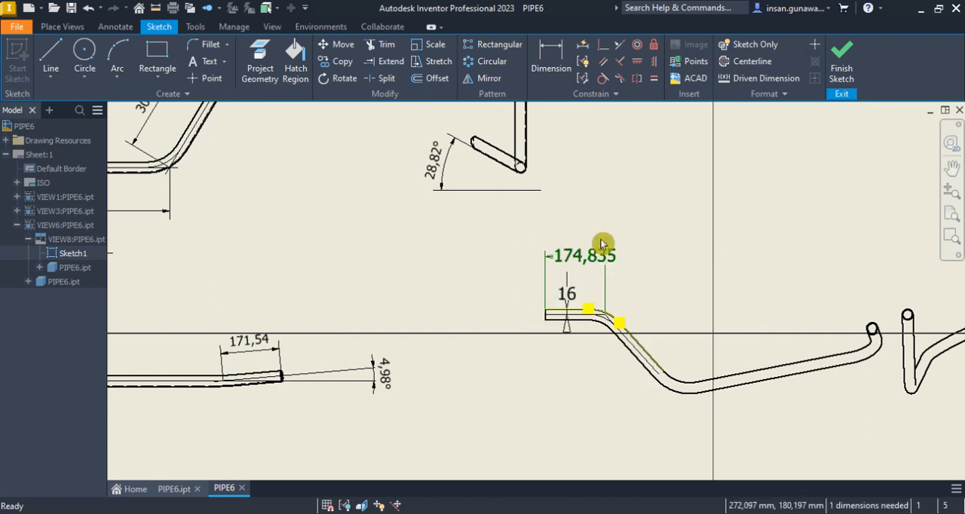
left_click(843, 59)
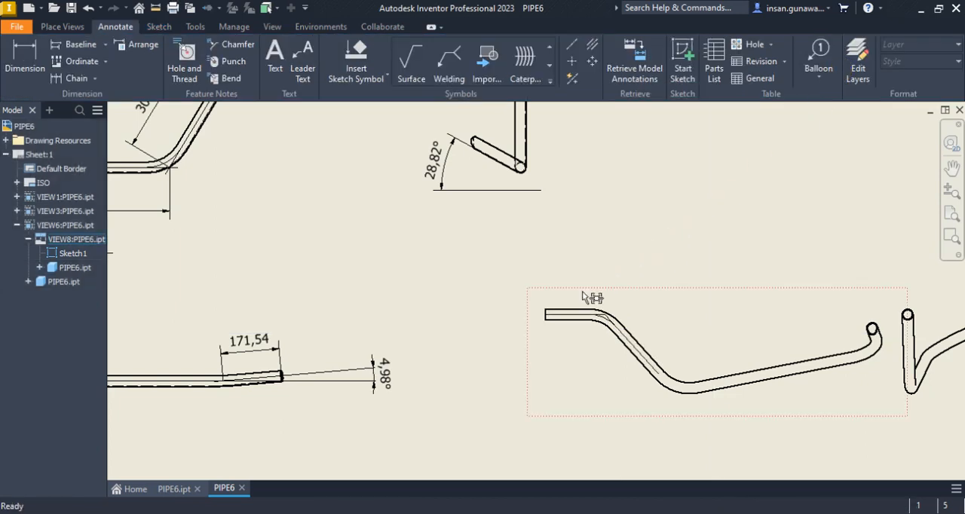
left_click(587, 316)
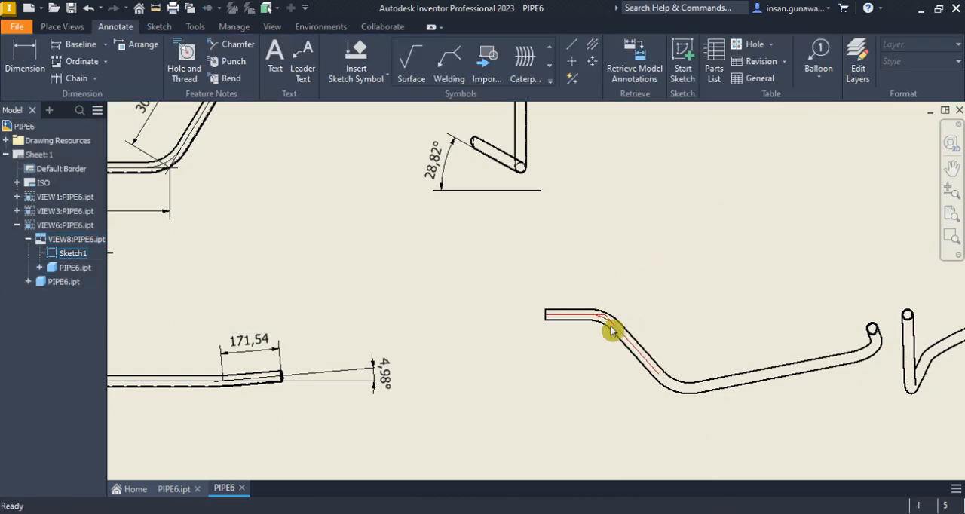
mouse_move(583, 322)
middle_mouse_down()
mouse_move(661, 302)
mouse_move(719, 301)
middle_mouse_up()
left_click(640, 58)
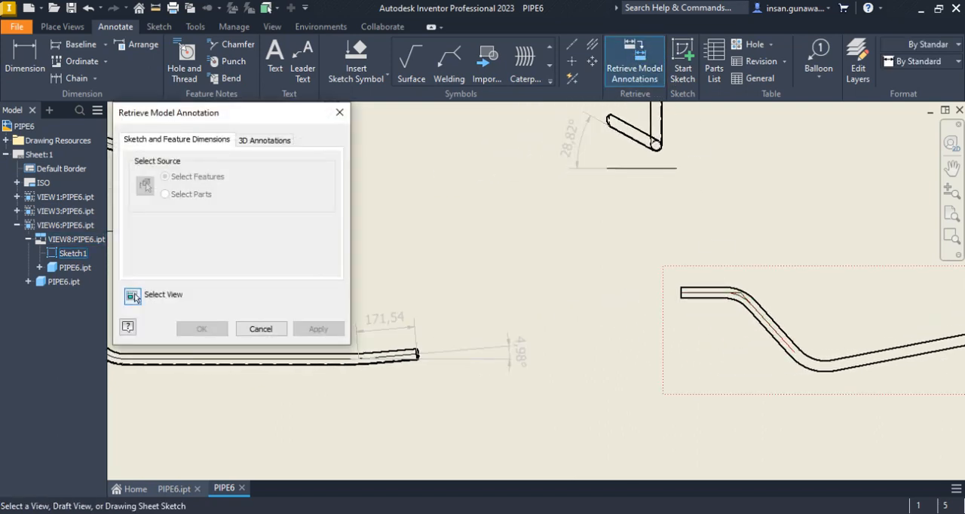
left_click(723, 296)
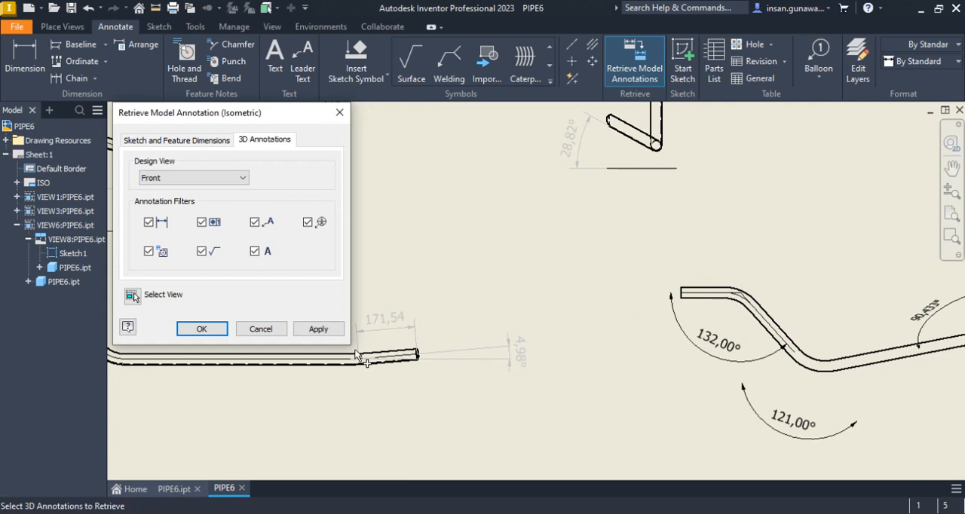
left_click(205, 140)
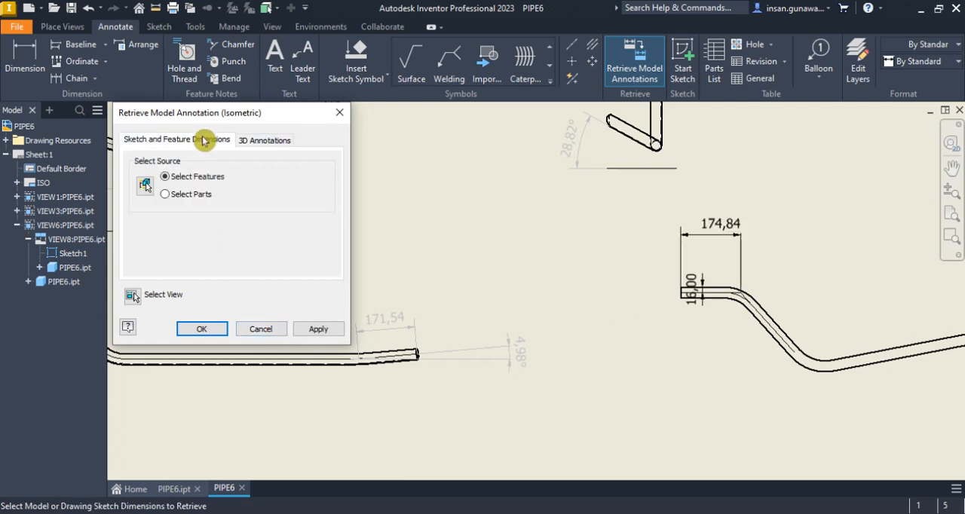
left_click(198, 329)
Examine the length and angle dimensions across the sheet's views for pipe segments still lacking a dimension
middle_click_drag(752, 231, 726, 279)
scroll(726, 279, "down", 5)
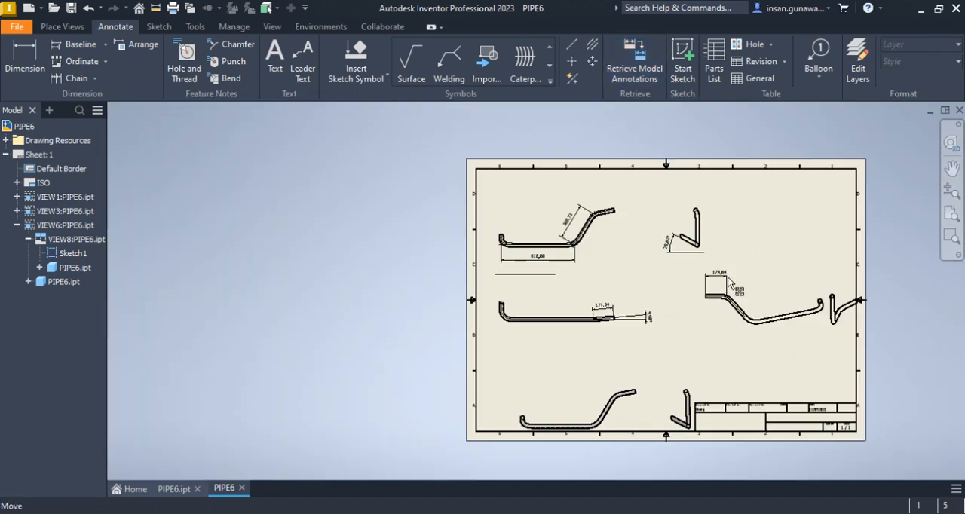
scroll(730, 283, "up", 5)
scroll(657, 269, "down", 2)
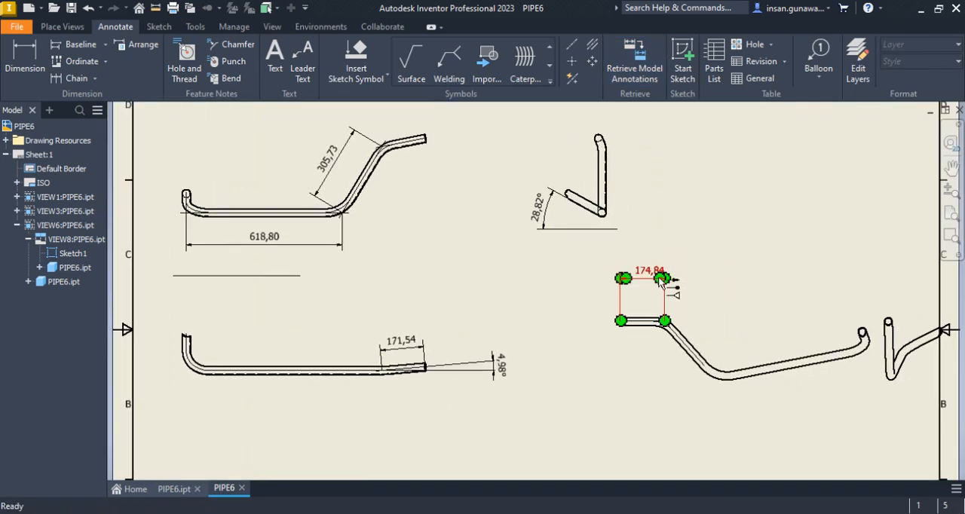
scroll(656, 288, "up", 3)
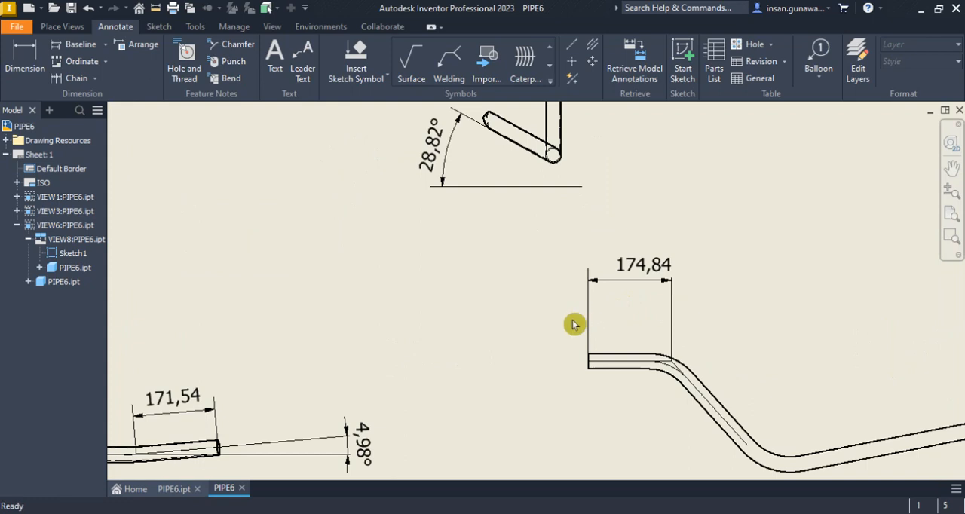
scroll(562, 263, "down", 2)
middle_click_drag(562, 263, 686, 255)
mouse_move(326, 199)
middle_mouse_down()
mouse_move(339, 216)
mouse_move(357, 204)
middle_mouse_up()
scroll(391, 203, "down", 3)
scroll(552, 206, "up", 4)
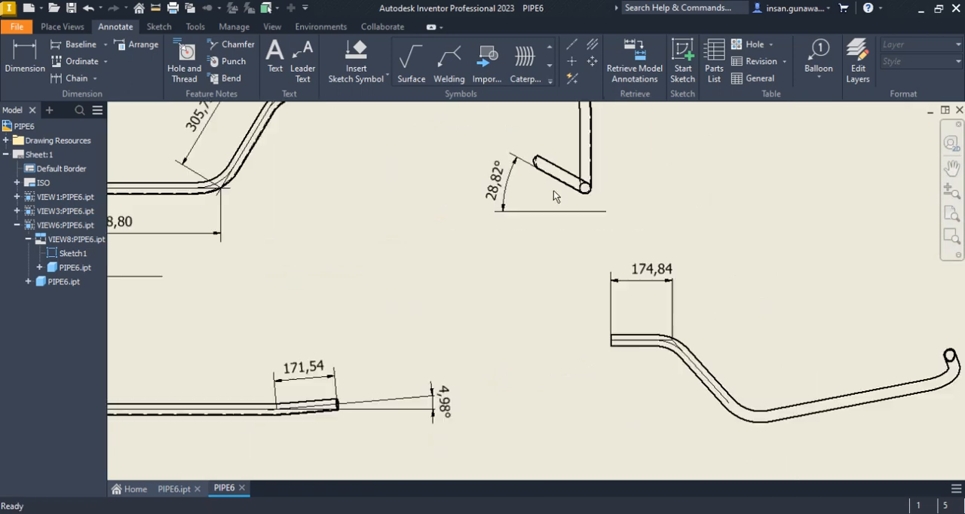
scroll(553, 196, "down", 5)
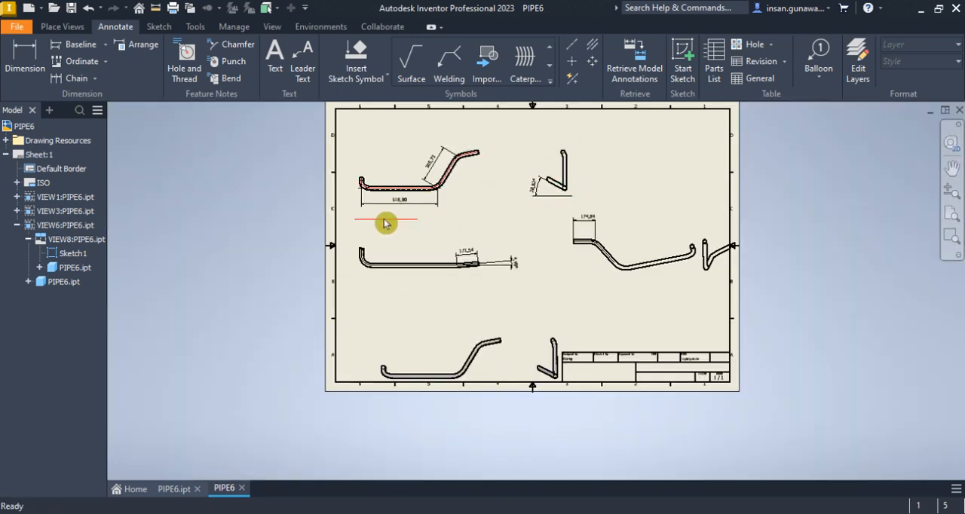
scroll(385, 223, "up", 3)
scroll(485, 218, "down", 2)
scroll(582, 194, "up", 6)
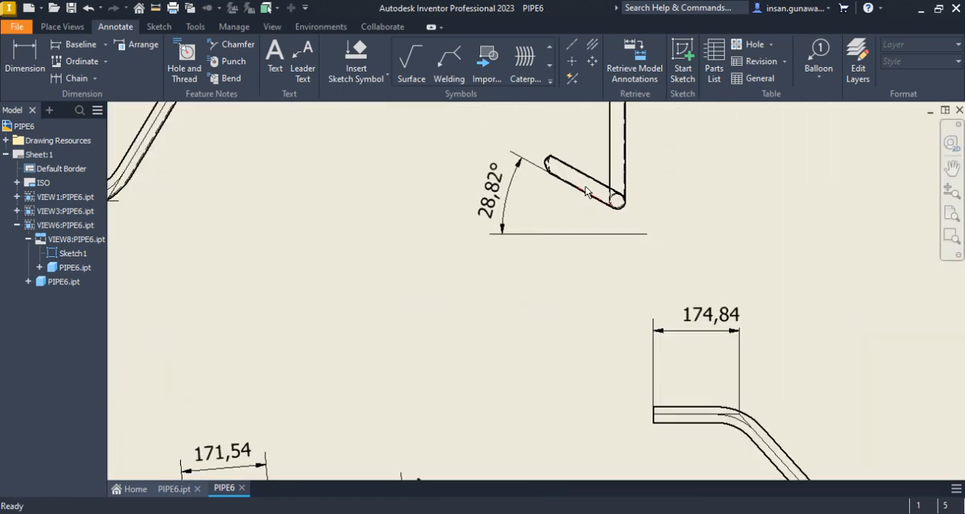
mouse_move(562, 183)
middle_mouse_down()
mouse_move(591, 230)
mouse_move(709, 196)
middle_mouse_up()
scroll(709, 197, "down", 4)
left_click(681, 209)
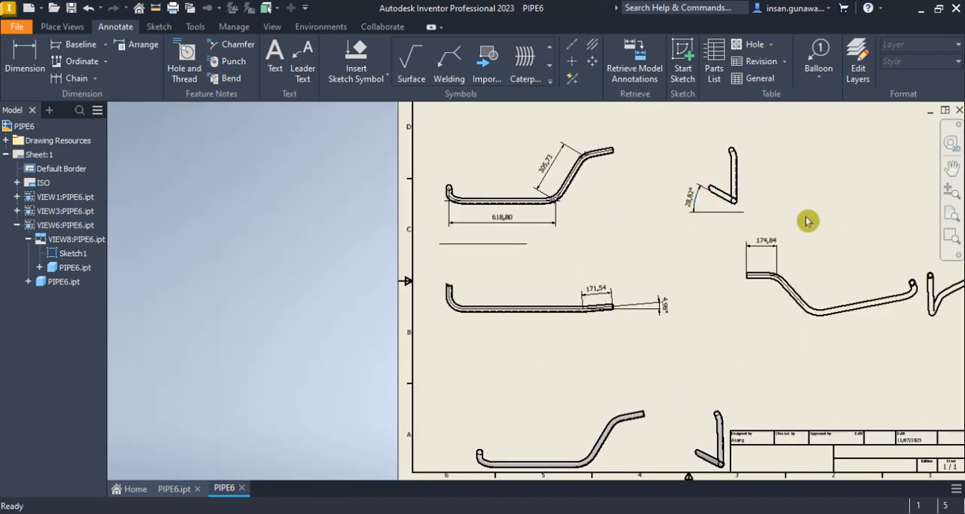
scroll(706, 195, "up", 4)
left_click(25, 60)
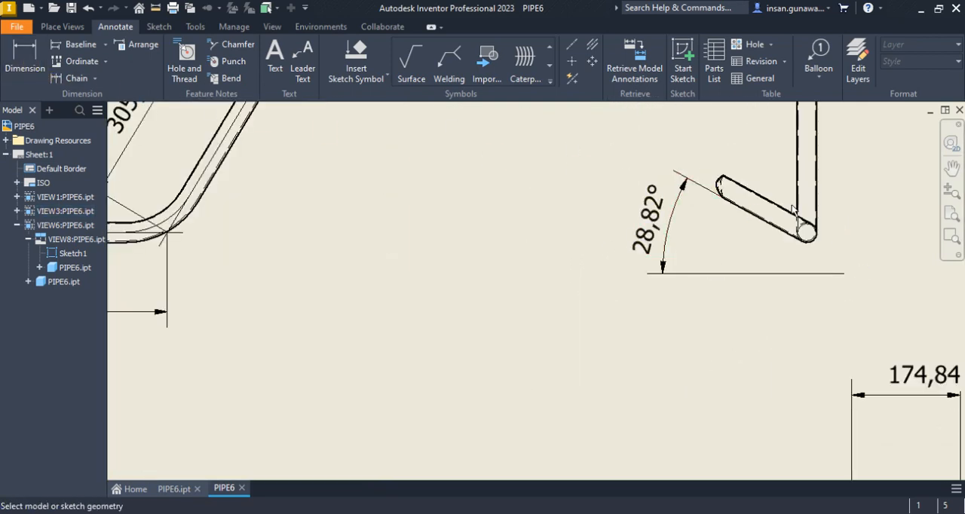
left_click(806, 233)
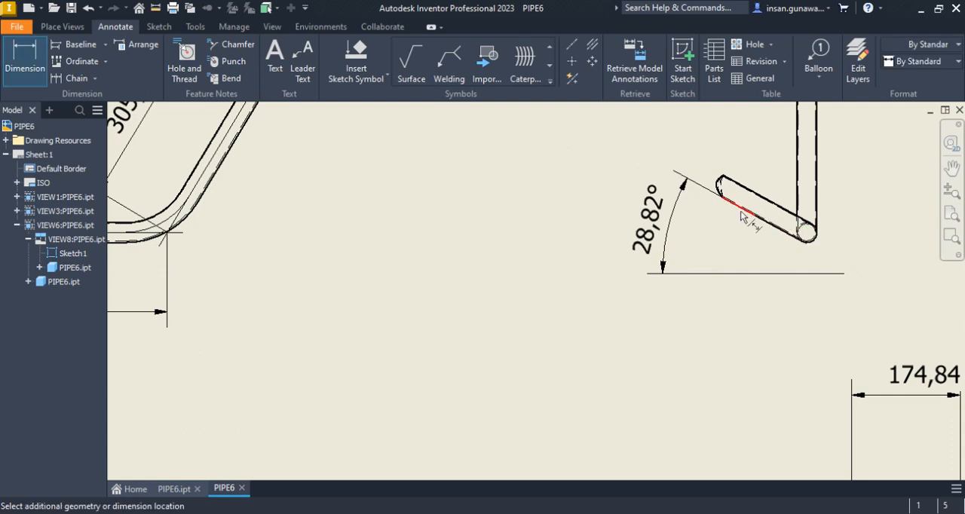
scroll(732, 189, "up", 5)
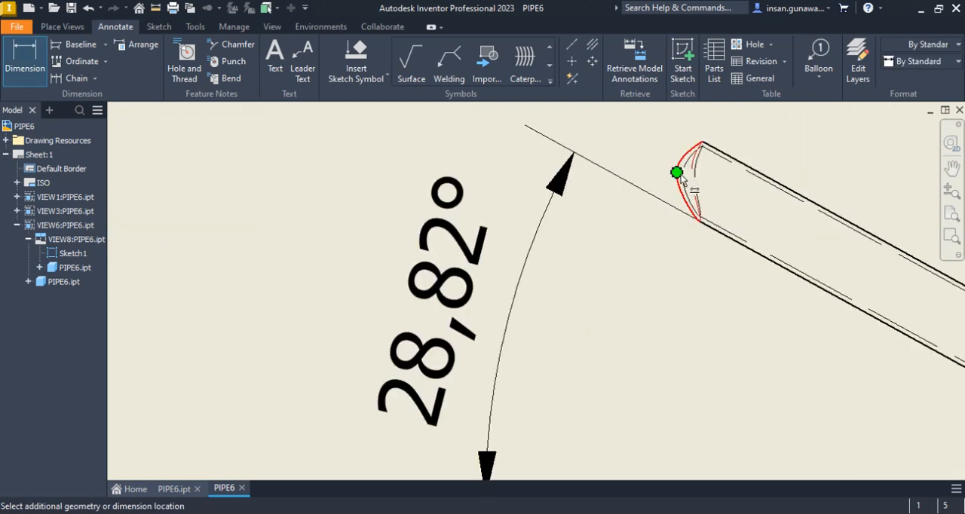
scroll(683, 183, "down", 5)
scroll(688, 188, "up", 3)
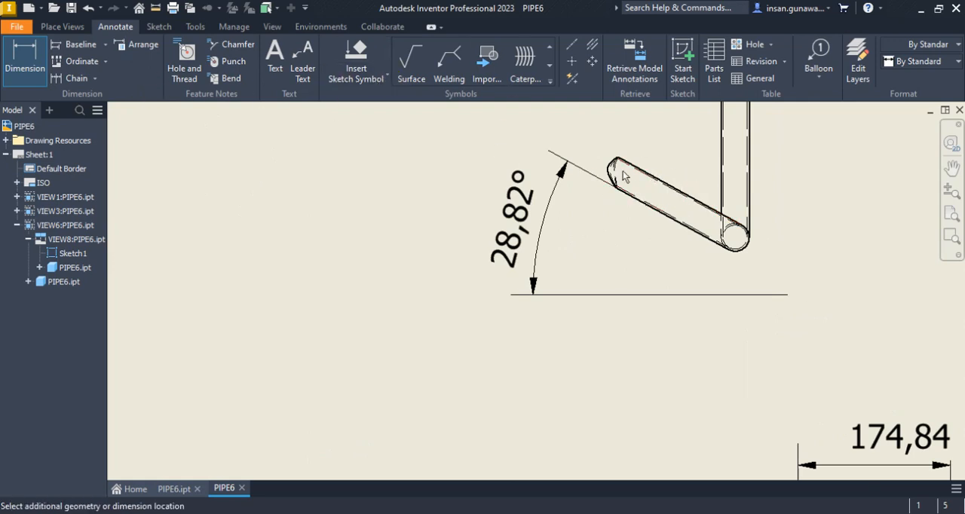
scroll(614, 172, "up", 2)
scroll(592, 172, "down", 6)
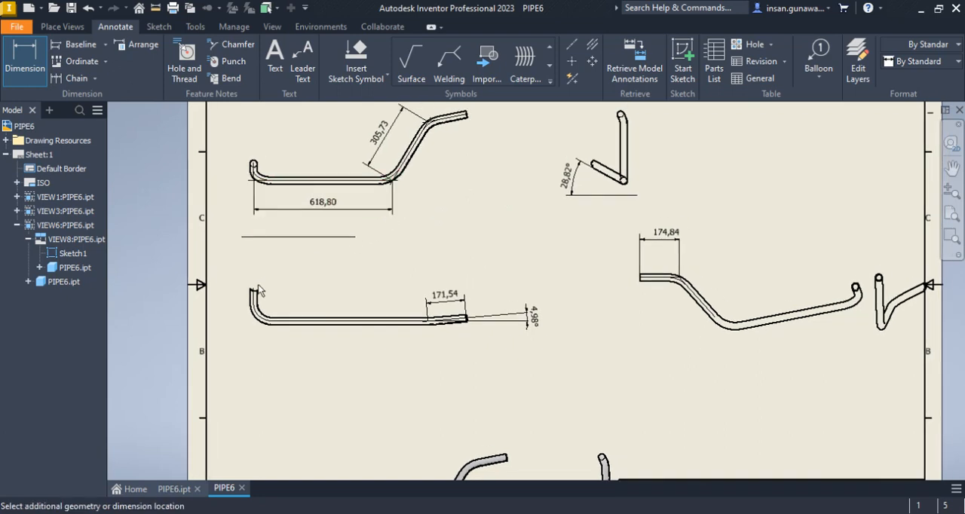
Dimension the short vertical leg in the view with the 4,98° angle, from its open end to the horizontal run's centreline
scroll(251, 301, "up", 5)
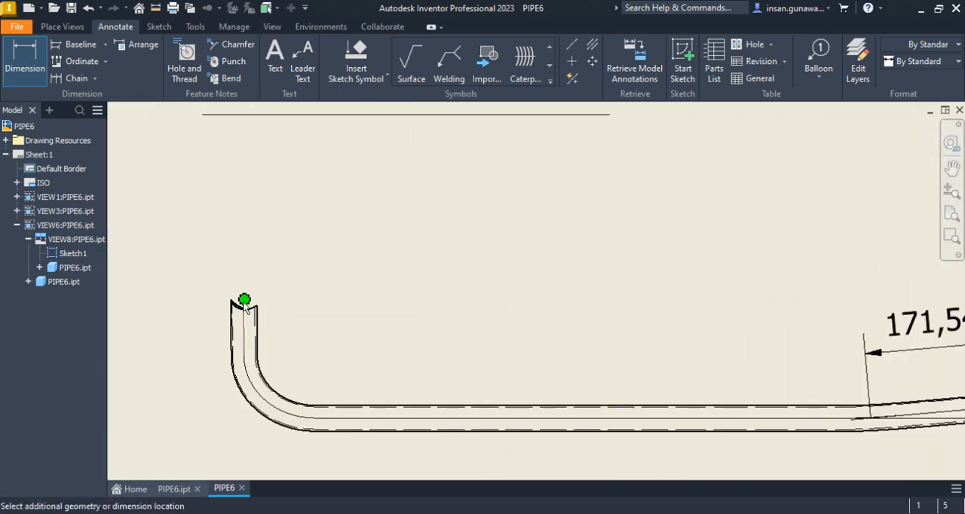
left_click(336, 419)
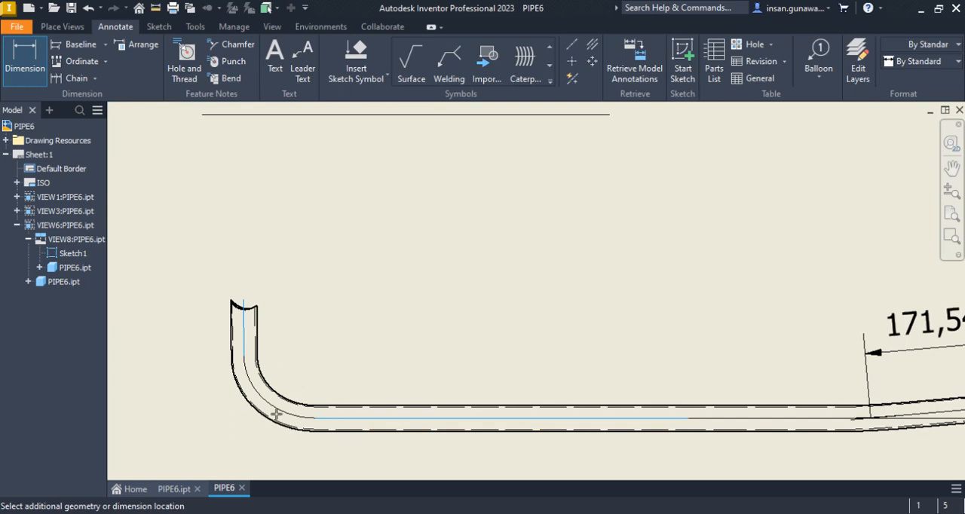
left_click(30, 58)
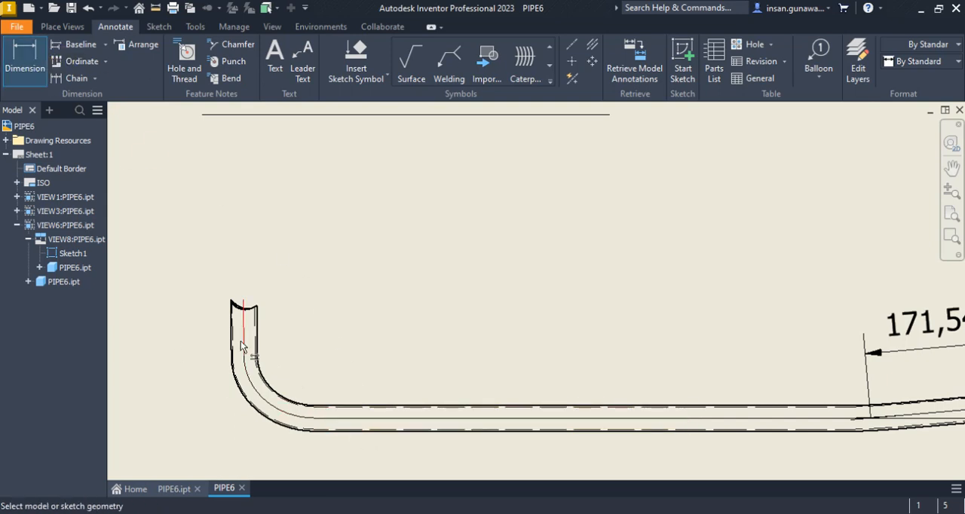
left_click(244, 302)
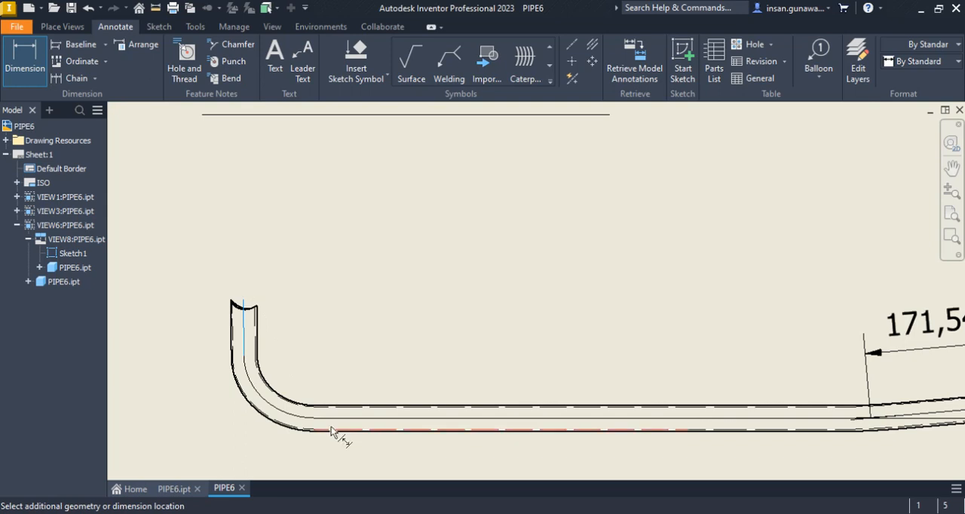
left_click(310, 419)
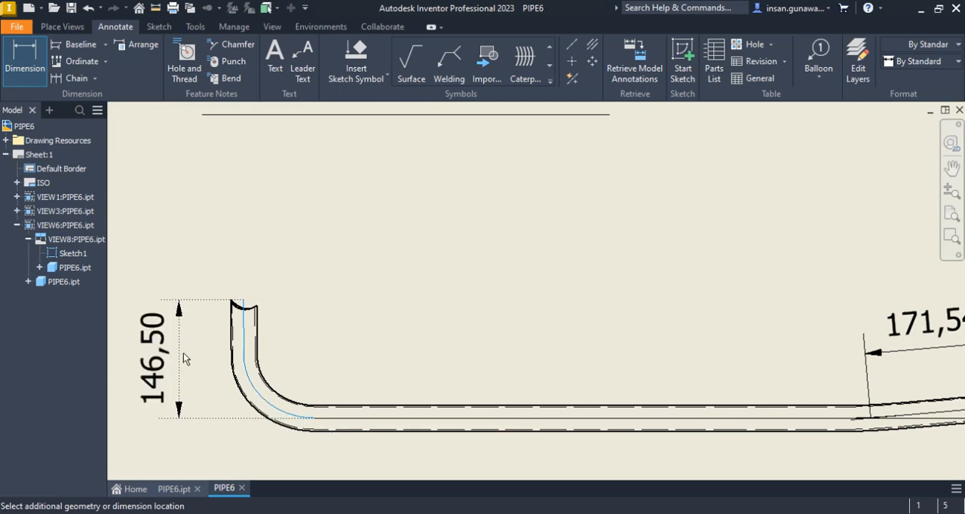
left_click(183, 352)
right_click(182, 352)
left_click(230, 353)
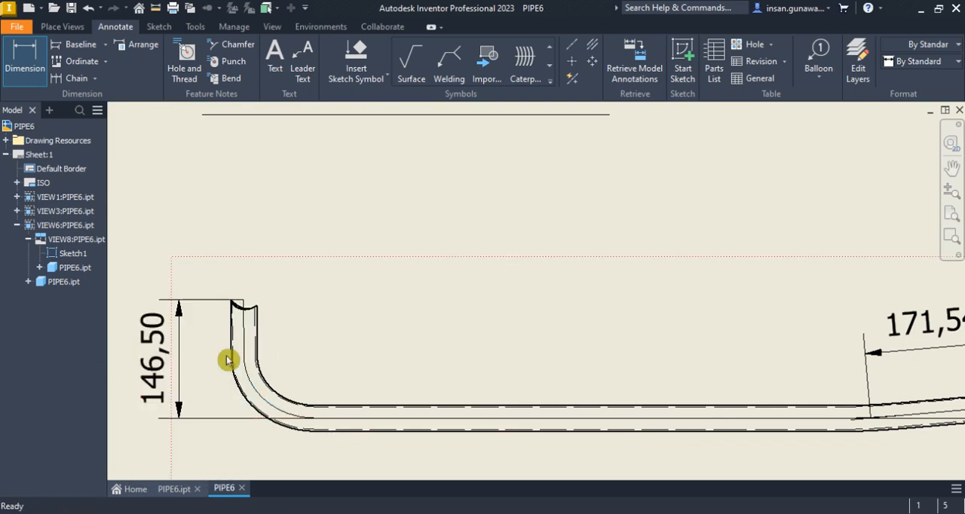
Compare the short leg's new dimension with its appearance in the view carrying the 28,82° angle
scroll(472, 262, "up", 2)
middle_click_drag(467, 255, 461, 246)
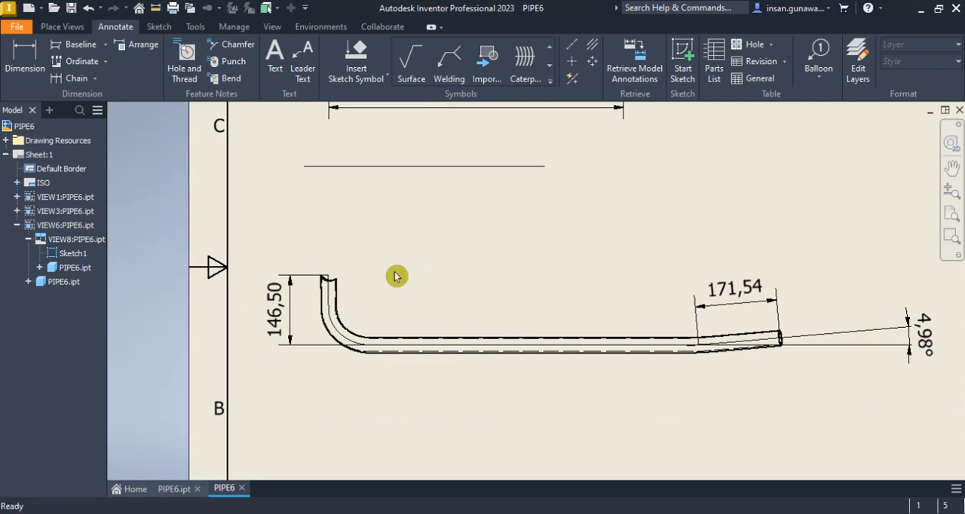
scroll(397, 276, "up", 2)
middle_click_drag(397, 276, 450, 265)
middle_click_drag(721, 208, 577, 285)
scroll(678, 174, "down", 5)
middle_click_drag(734, 226, 666, 253)
Place an aligned dimension below the slanted short leg in the 28,82° view, from the pipe circle's centre to the leg's tip
left_click(80, 78)
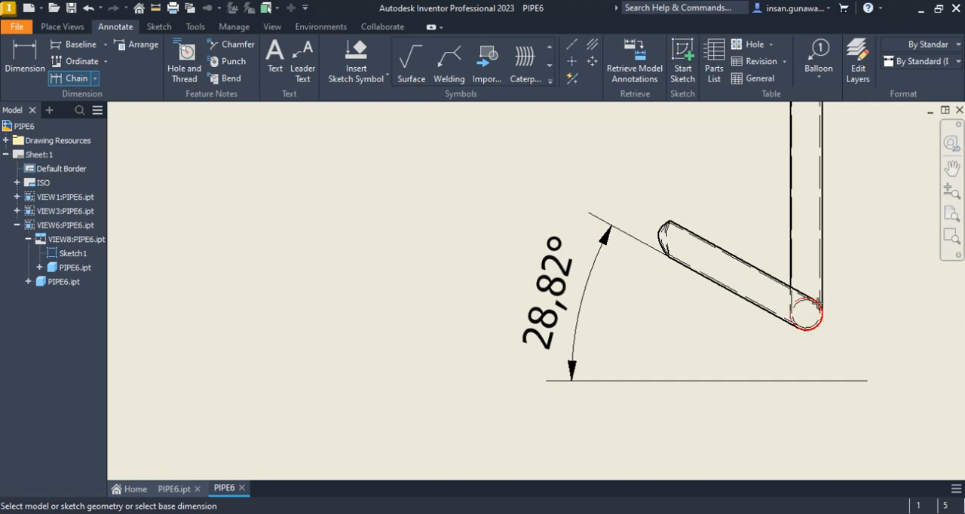
key("Escape")
left_click(17, 53)
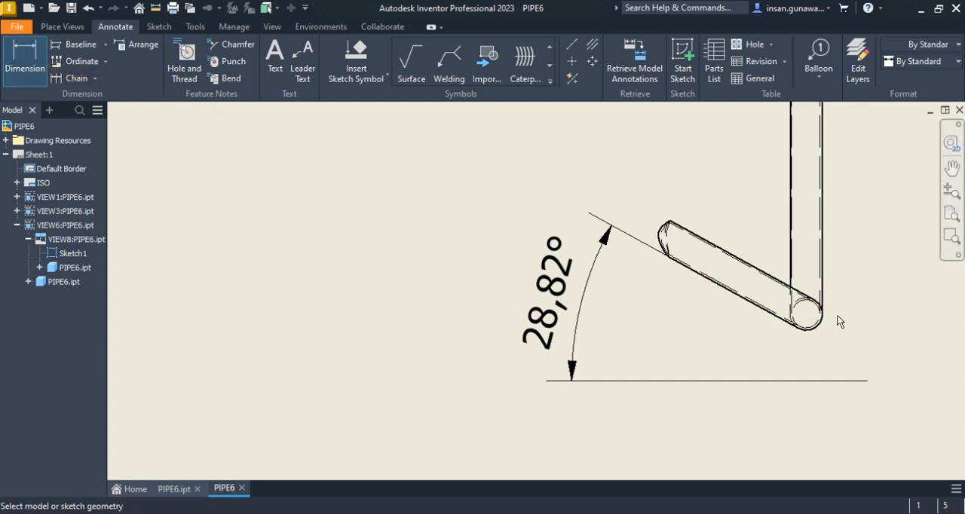
left_click(806, 313)
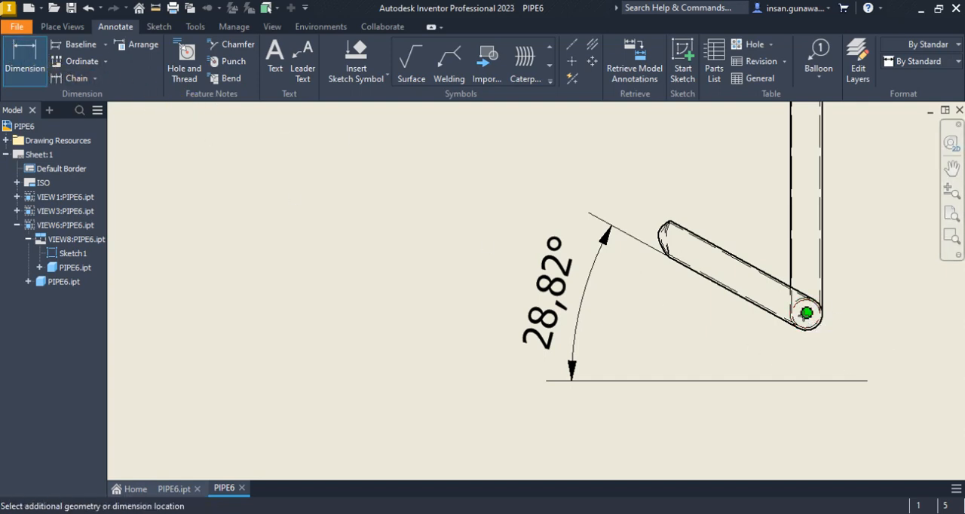
left_click(659, 235)
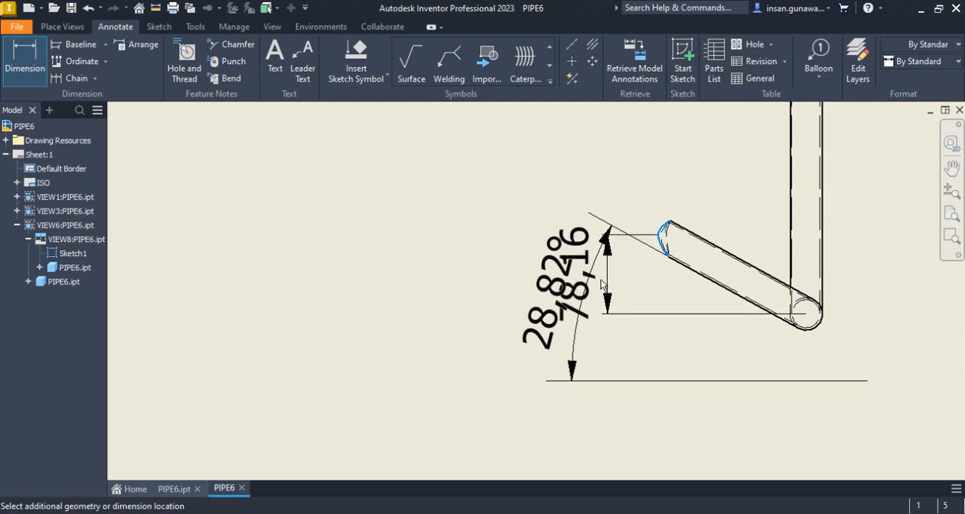
right_click(423, 285)
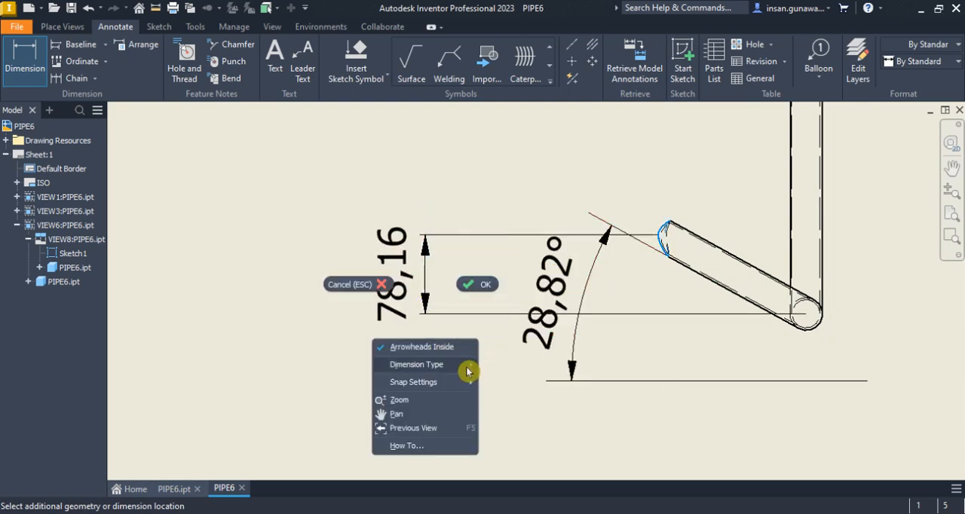
mouse_move(475, 366)
left_click(521, 392)
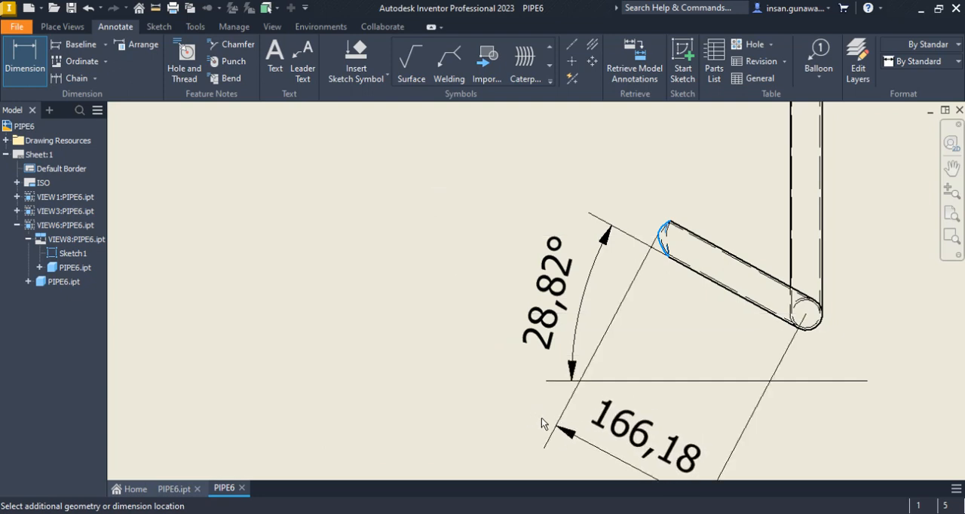
mouse_move(548, 432)
middle_mouse_down()
mouse_move(583, 347)
mouse_move(511, 401)
middle_mouse_up()
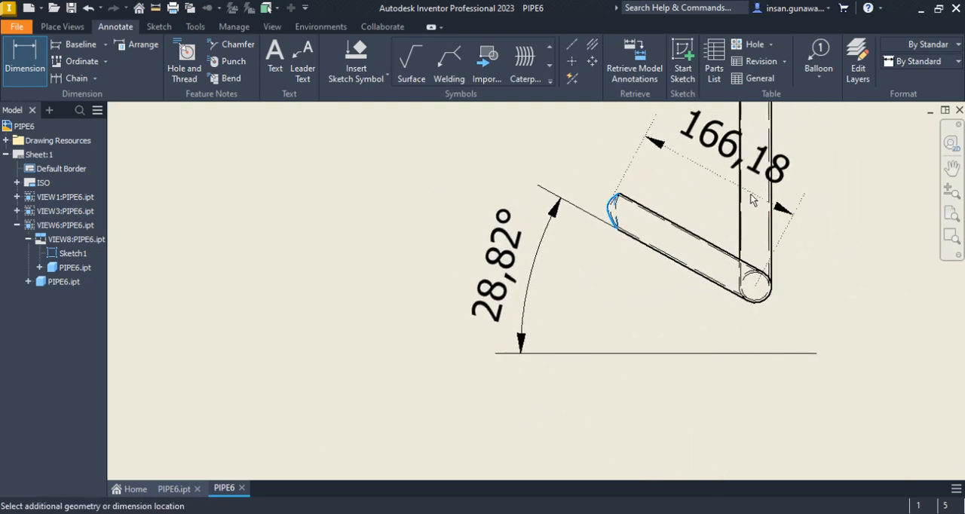
left_click(553, 410)
right_click(555, 411)
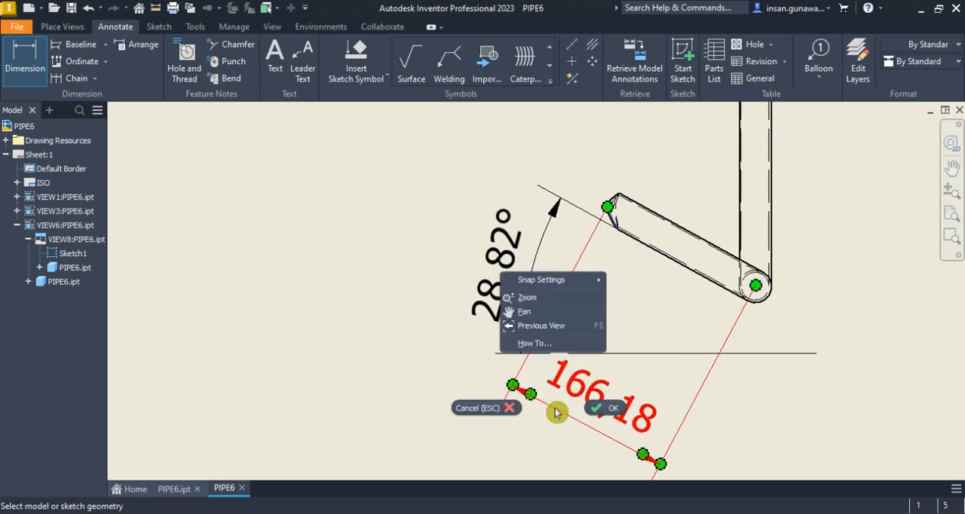
left_click(604, 409)
Review the dimensions across the sheet's views, and inspect the pipe's bend angles in the PIPE6.ipt model
scroll(614, 172, "down", 8)
middle_click_drag(607, 174, 612, 183)
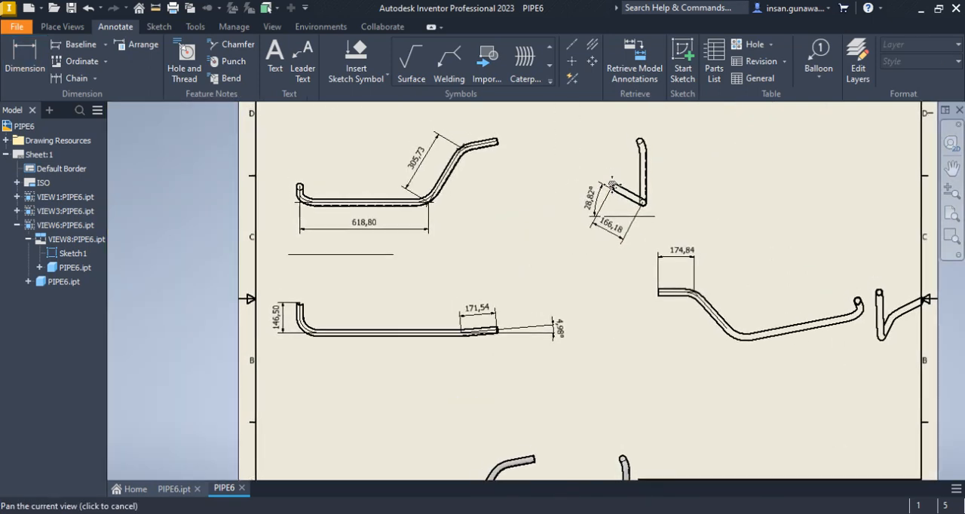
middle_click_drag(633, 248, 555, 257)
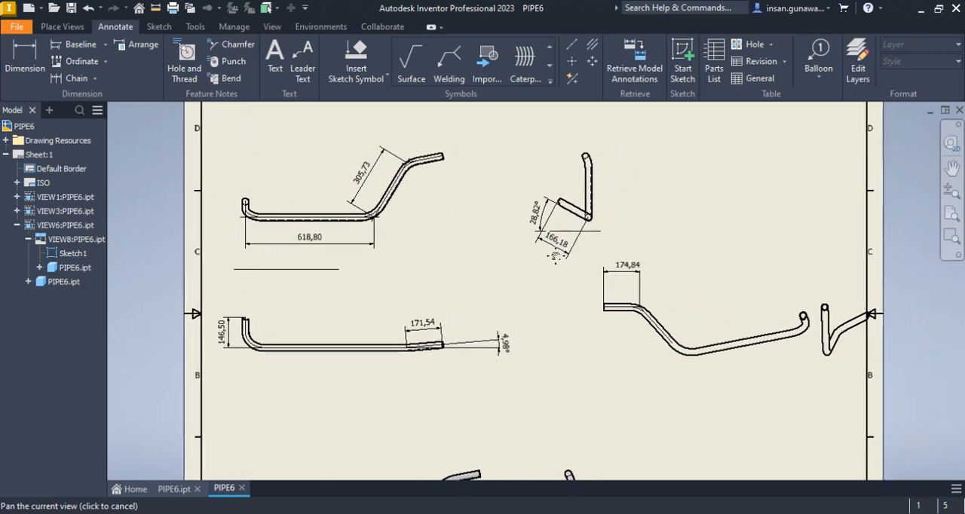
middle_click_drag(587, 283, 609, 258)
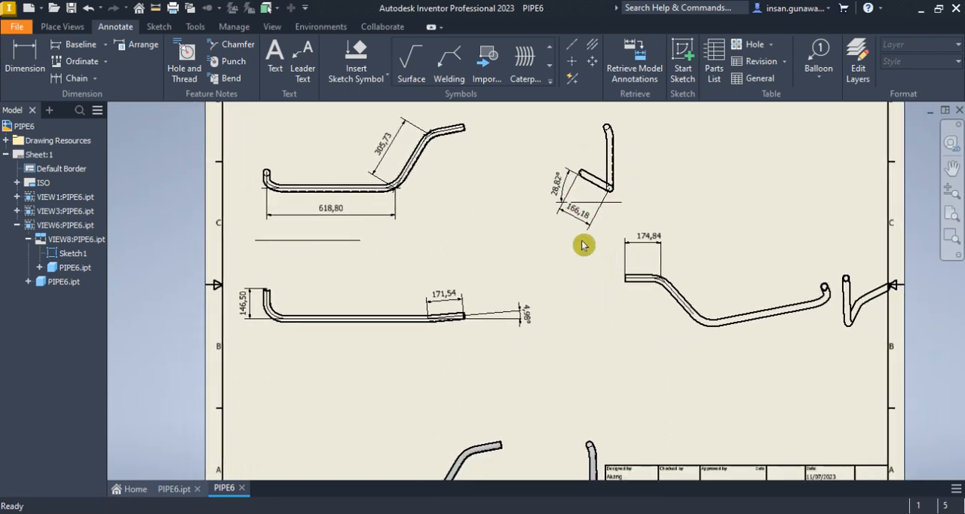
left_click(168, 491)
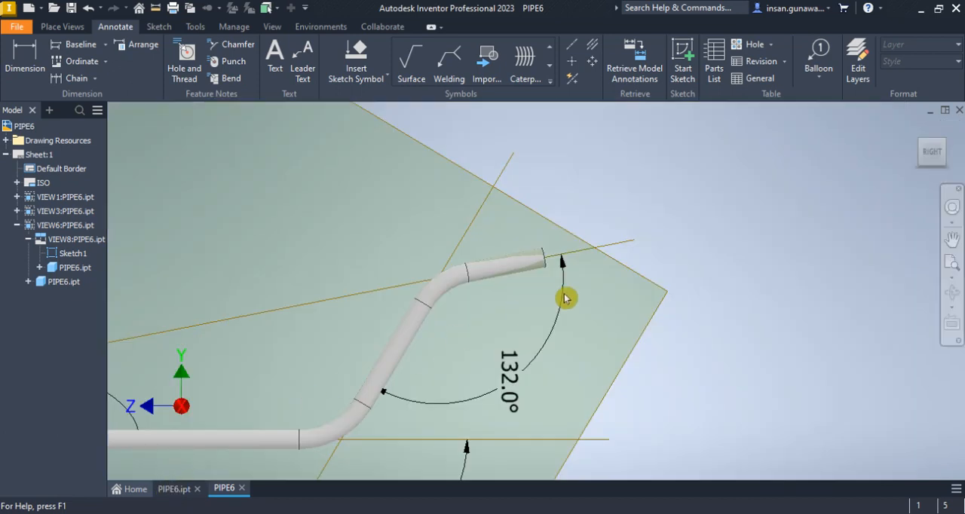
scroll(220, 508, "down", 4)
middle_click_drag(398, 386, 510, 292)
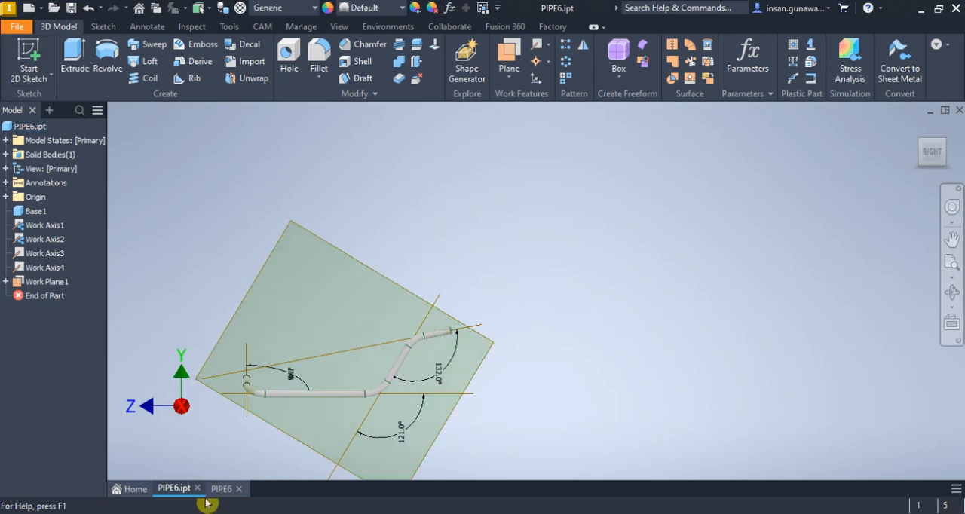
Create a new part from the Standard.ipt template and start a 3D sketch in the home view
left_click(30, 11)
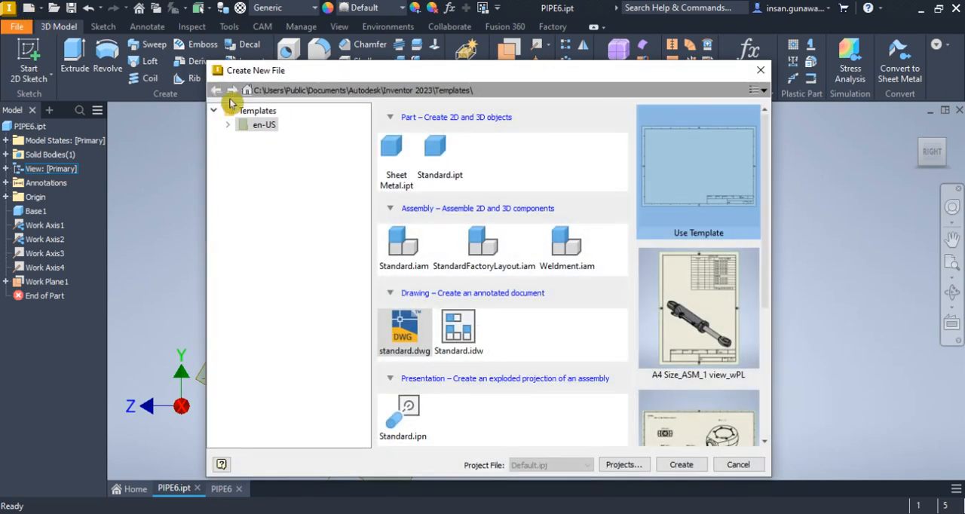
double_click(438, 158)
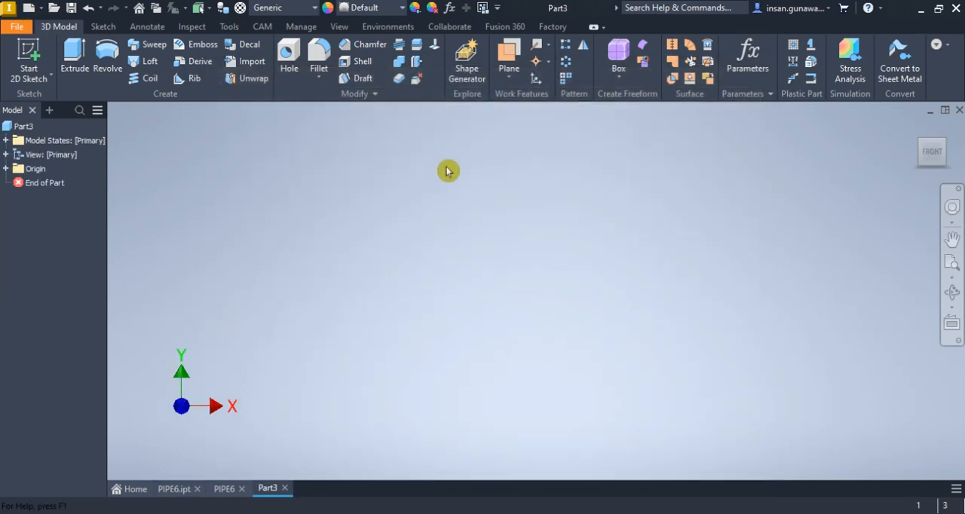
left_click(49, 75)
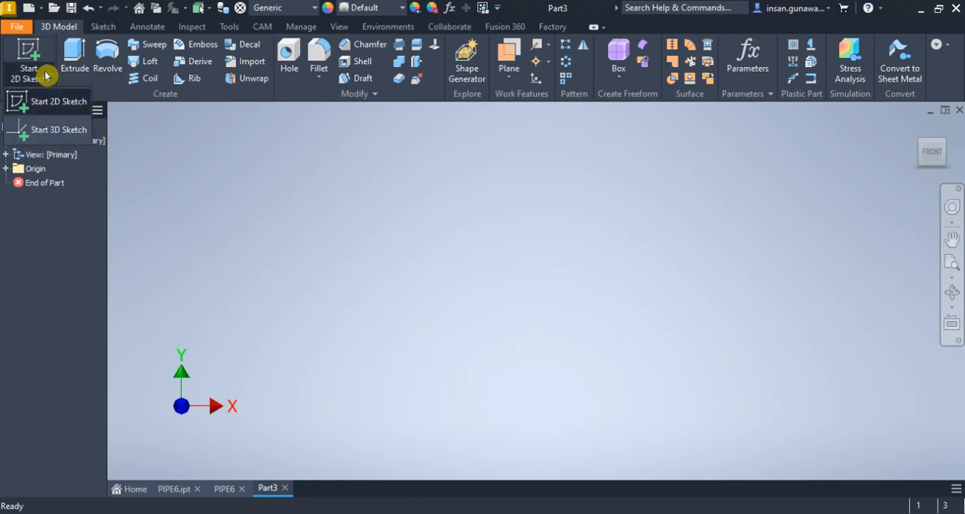
left_click(60, 129)
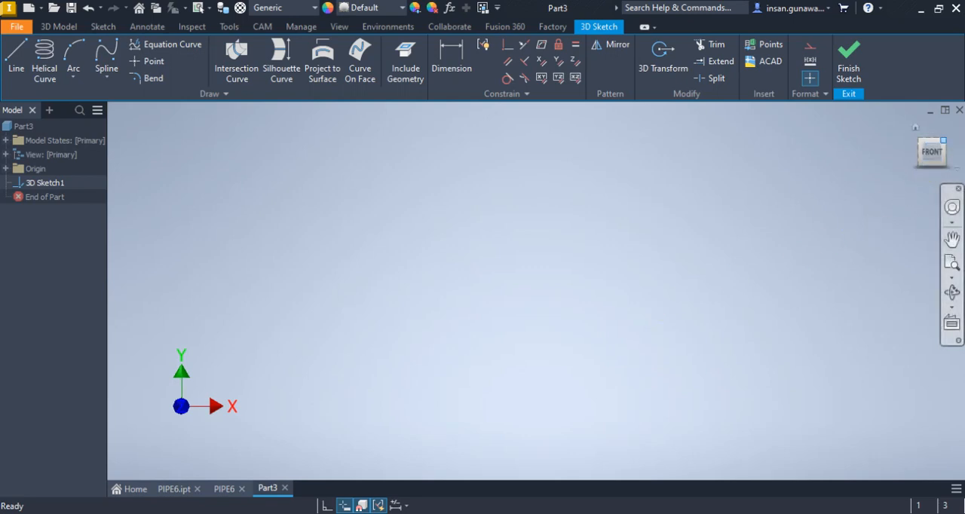
left_click(915, 127)
Sketch a 3D line about 387 mm long from the origin along the X axis
left_click(18, 54)
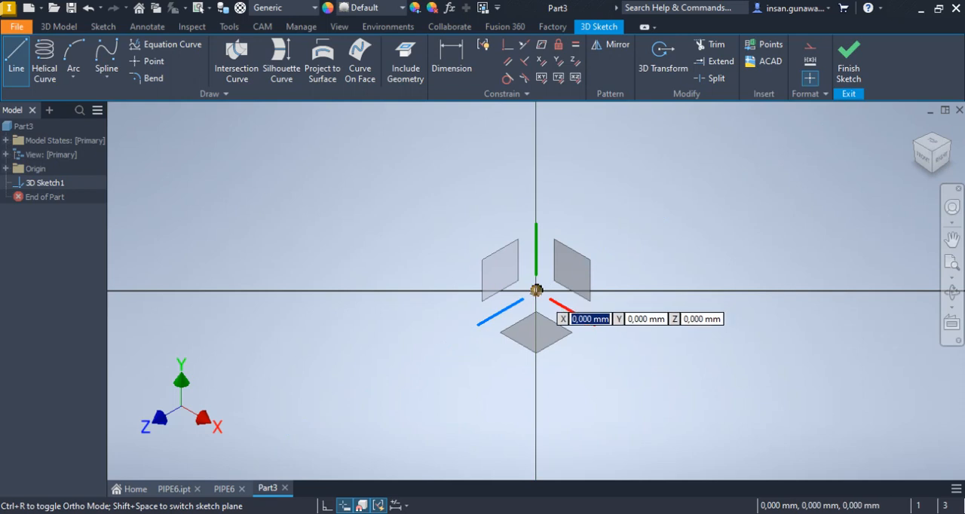
left_click(536, 290)
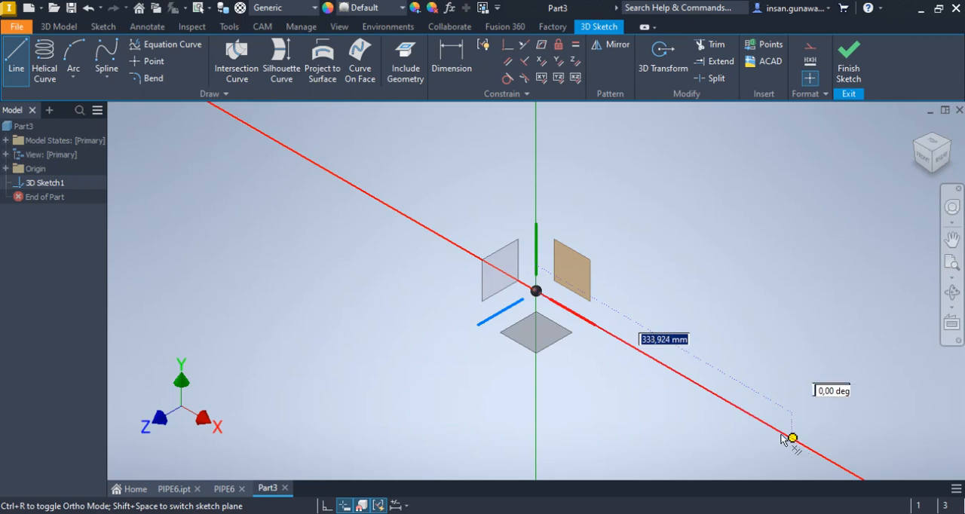
middle_click_drag(796, 445, 600, 325)
left_click(642, 346)
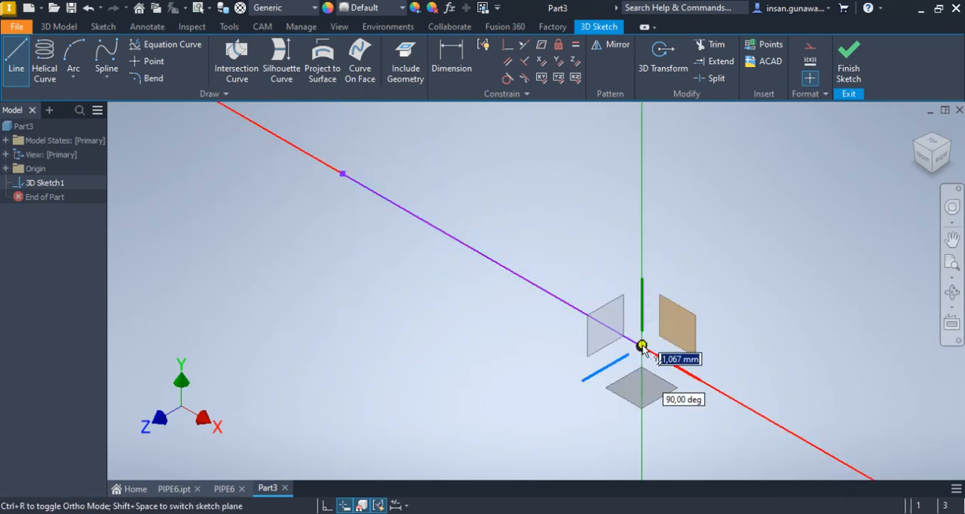
right_click(573, 235)
left_click(617, 236)
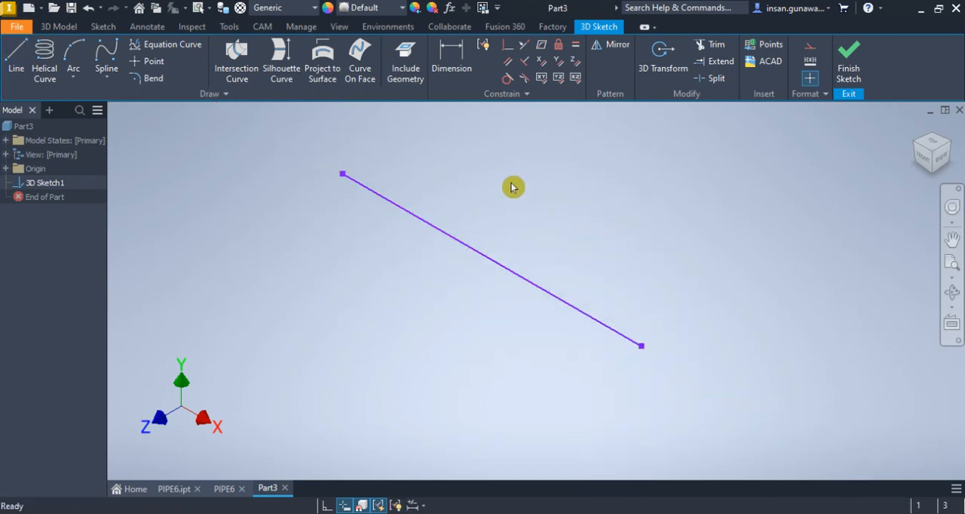
Dimension the 3D line to 618.8 mm, taken from the long straight's length in the PIPE6 drawing, and select the line
left_click(223, 492)
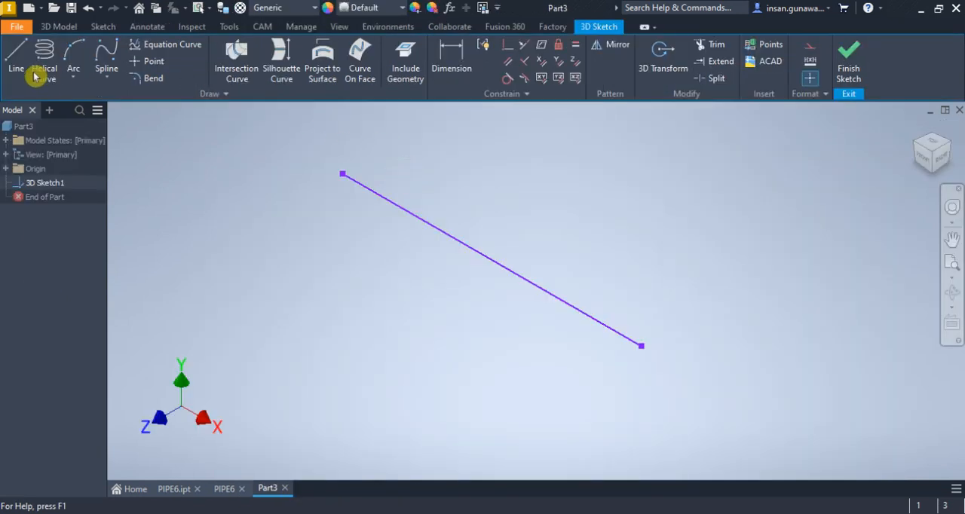
left_click(452, 58)
left_click(466, 249)
left_click(457, 299)
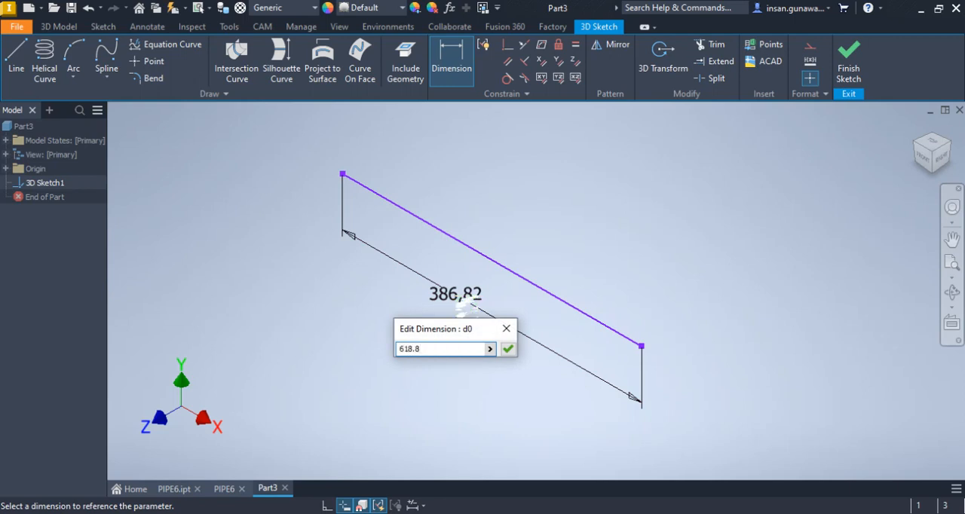
left_click(224, 493)
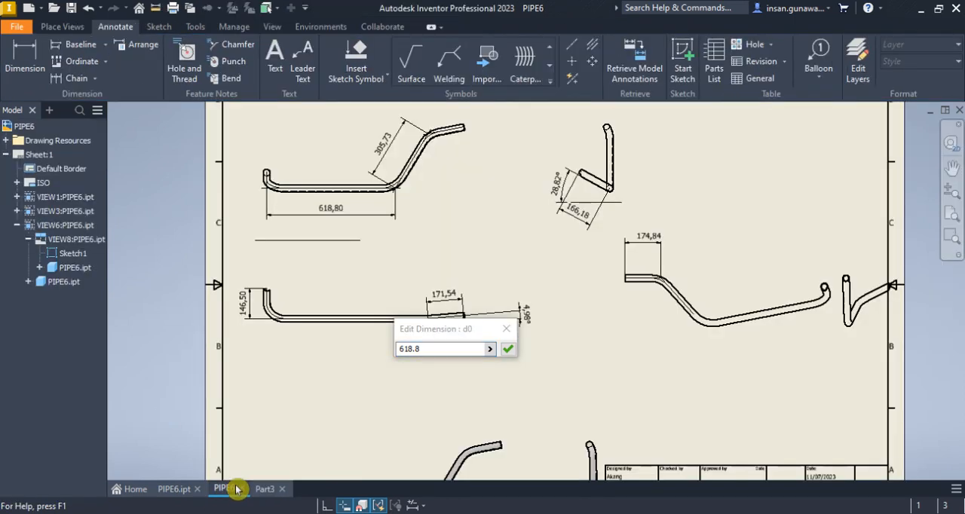
left_click(269, 491)
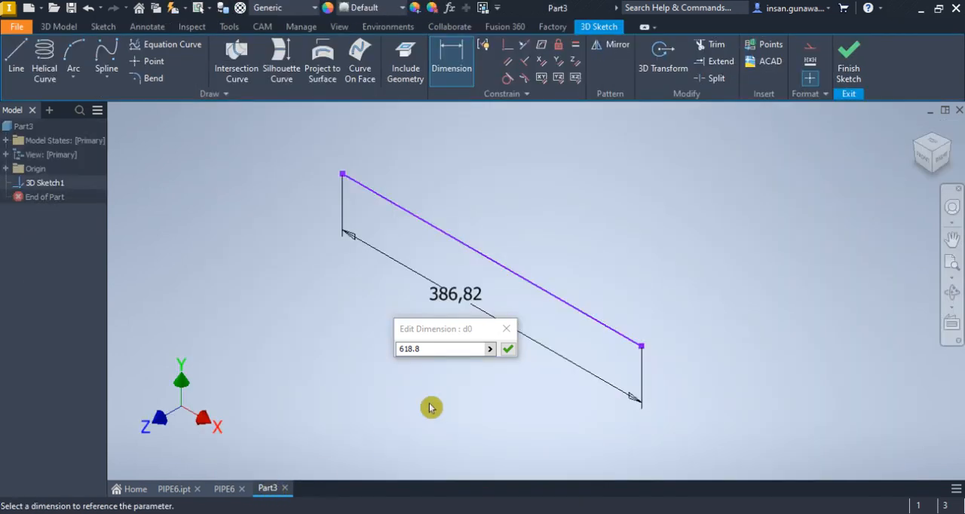
left_click(509, 349)
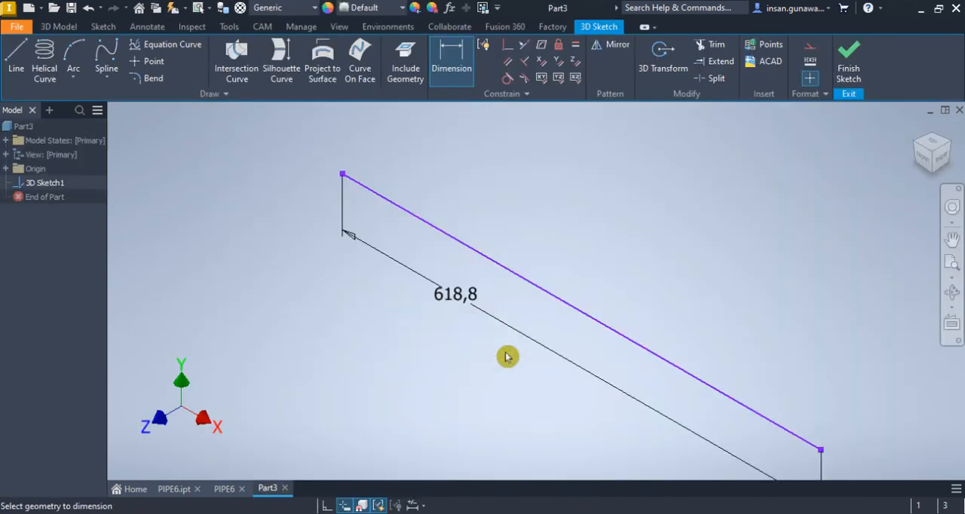
scroll(502, 332, "down", 3)
right_click(520, 187)
left_click(562, 189)
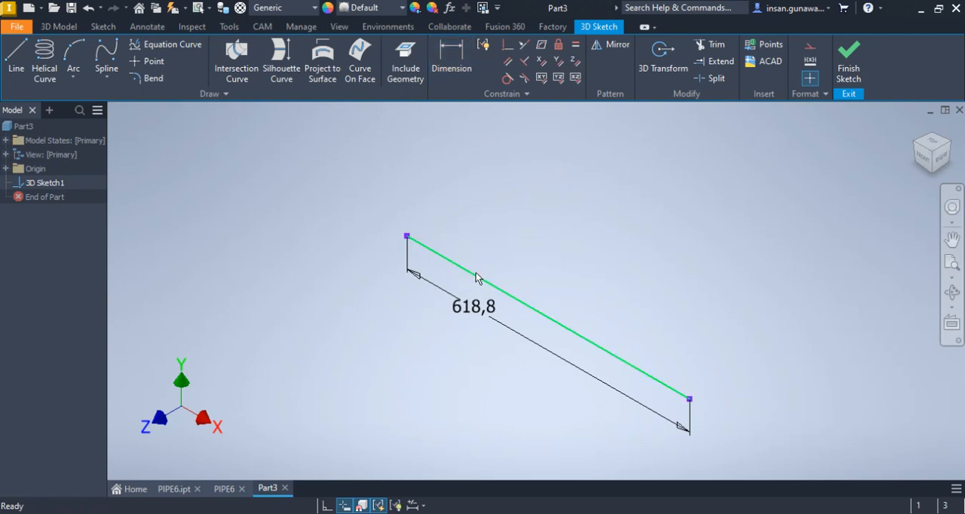
left_click_drag(479, 274, 491, 259)
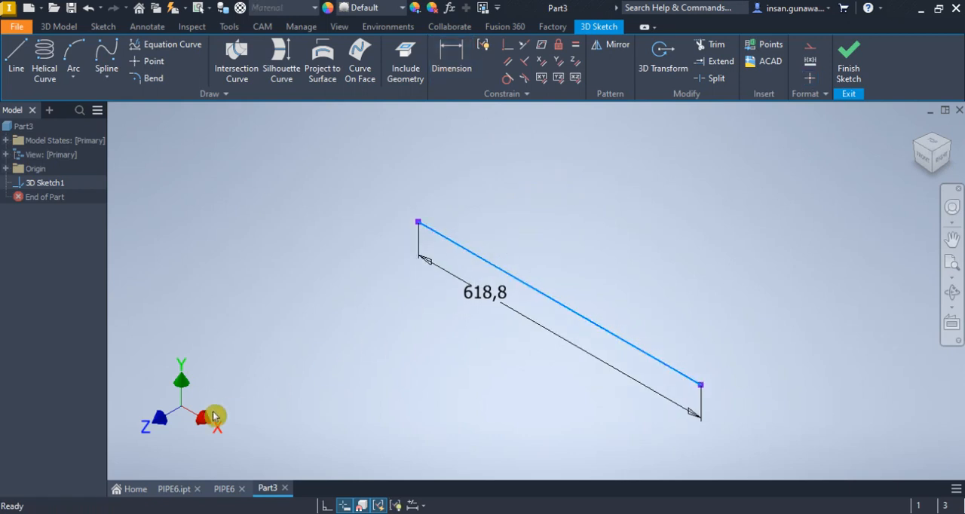
Try to constrain the 618.8 mm 3D line parallel to the X axis
left_click(543, 66)
left_click(309, 133)
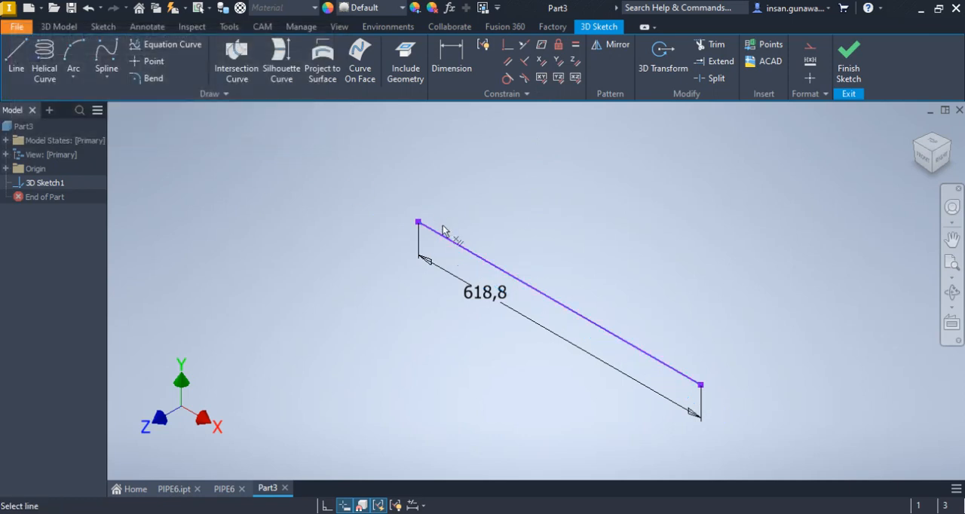
left_click(446, 238)
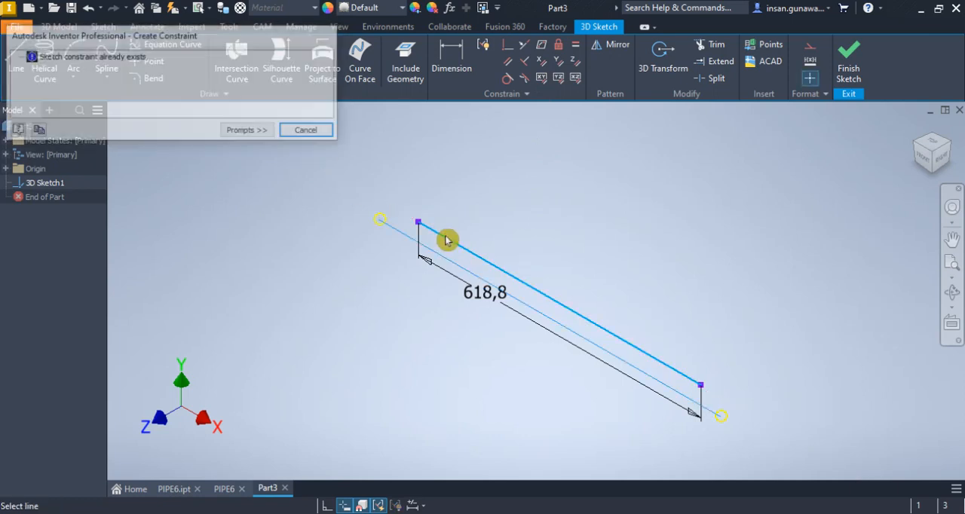
left_click(309, 132)
Constrain the start point of the 3D line coincident with the part's origin center point
left_click(507, 43)
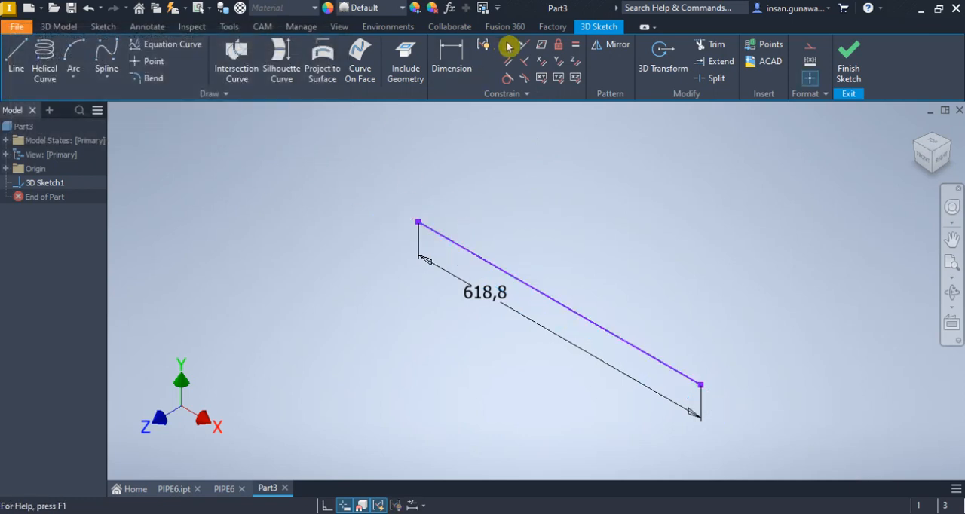
left_click(419, 223)
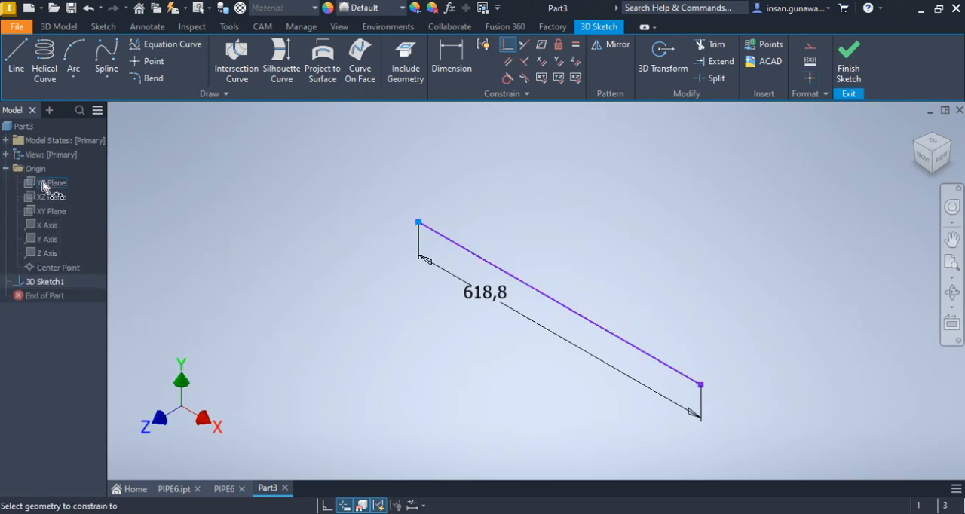
left_click(59, 270)
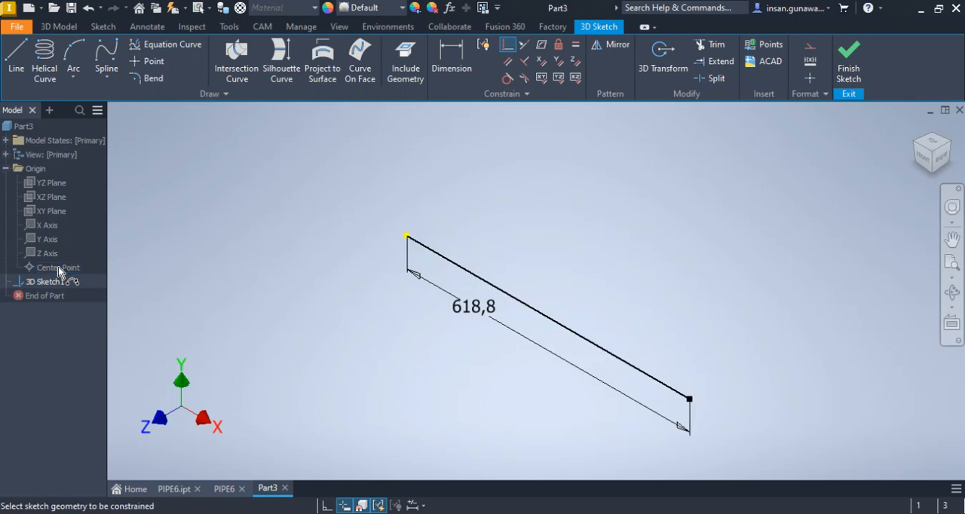
right_click(318, 201)
left_click(372, 207)
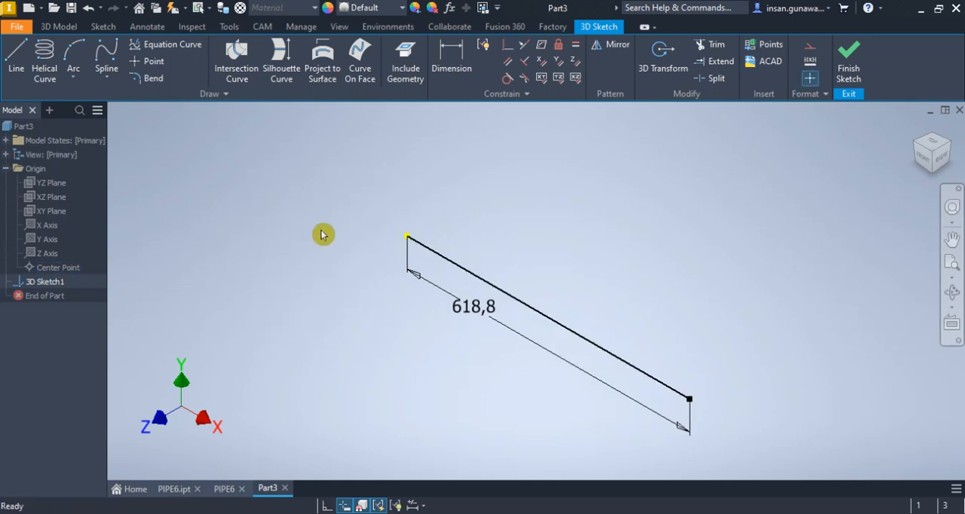
Sketch a second 3D line about 452 mm long, rising obliquely in the XY plane from the far end of the first line
middle_click_drag(613, 288, 564, 272)
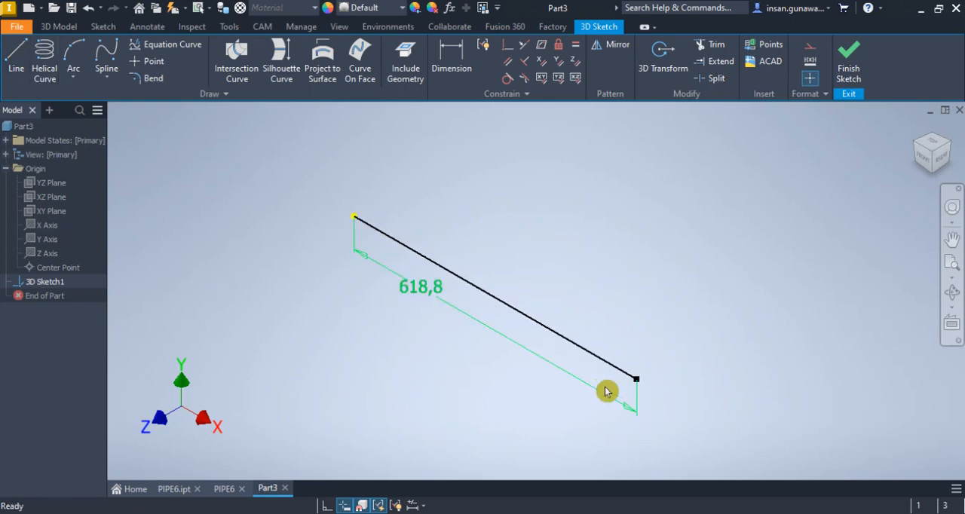
left_click(16, 56)
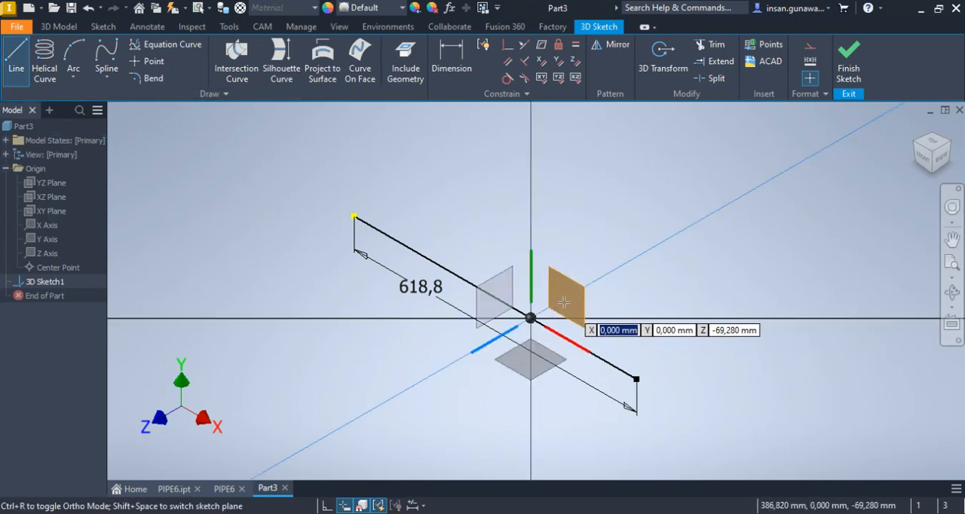
left_click(637, 379)
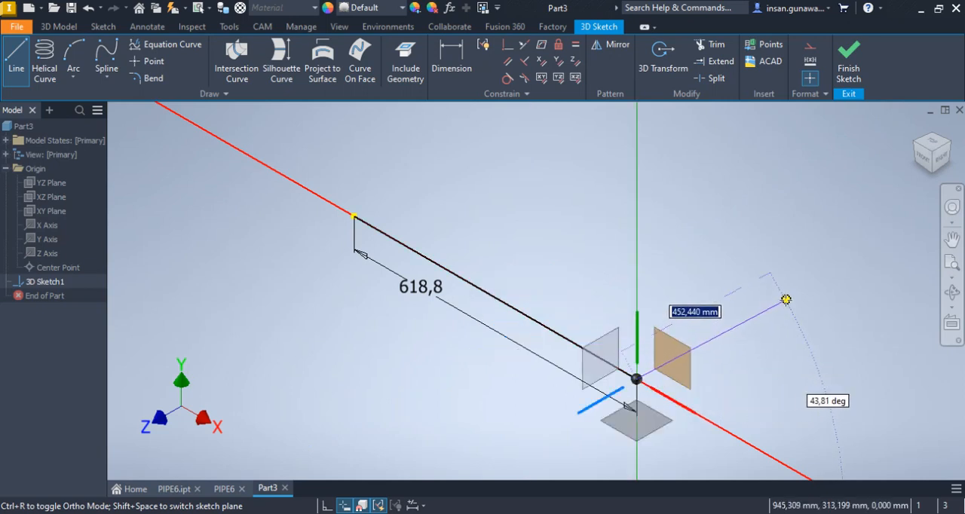
left_click(786, 301)
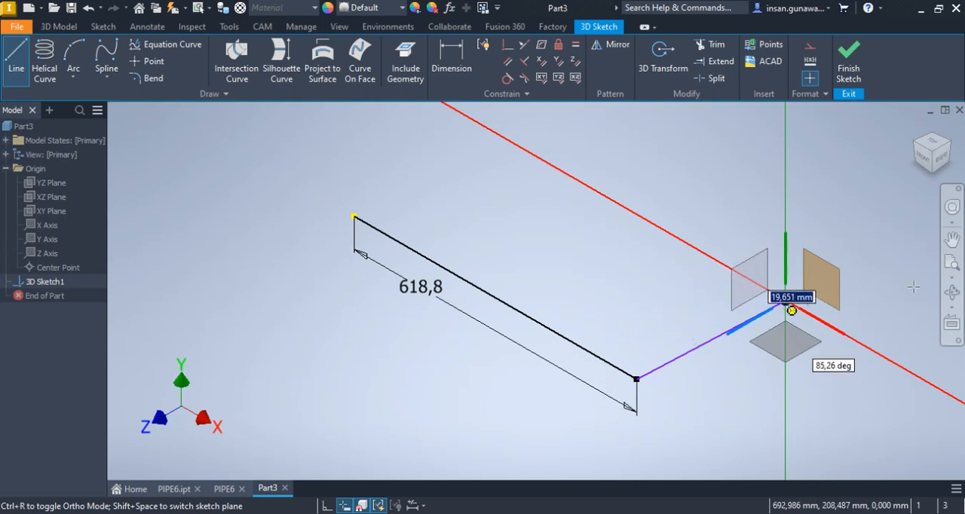
right_click(795, 280)
left_click(839, 288)
Dimension the angle between the two lines to 121 degrees, taken from the matching bend in the PIPE6.ipt model
left_click(952, 293)
left_click_drag(653, 338, 580, 348)
right_click(546, 229)
left_click(591, 229)
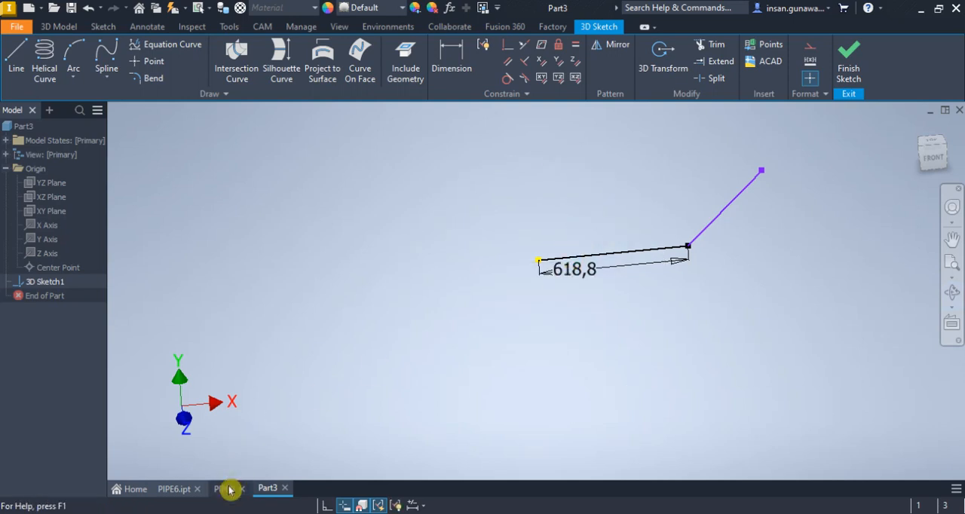
left_click(173, 492)
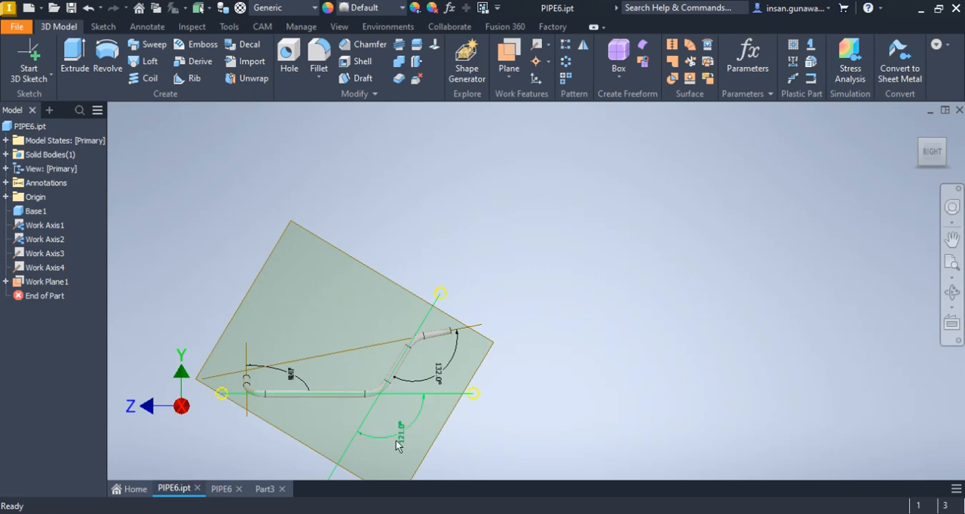
scroll(403, 436, "up", 3)
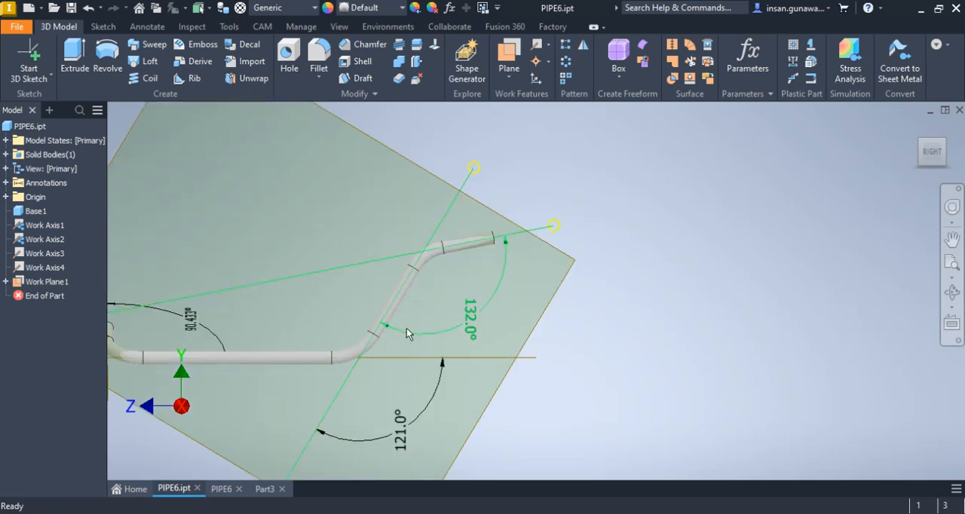
left_click(270, 490)
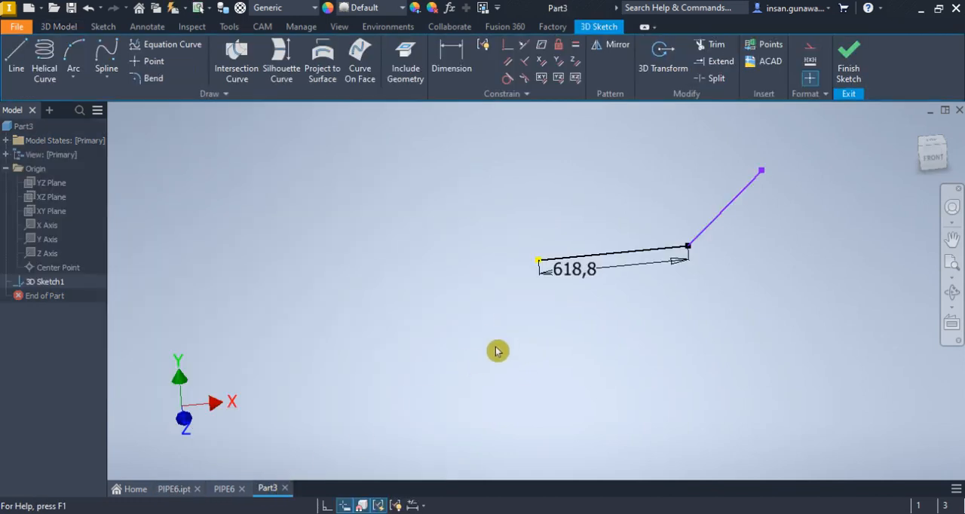
left_click(460, 70)
left_click(669, 249)
left_click(715, 223)
left_click(682, 203)
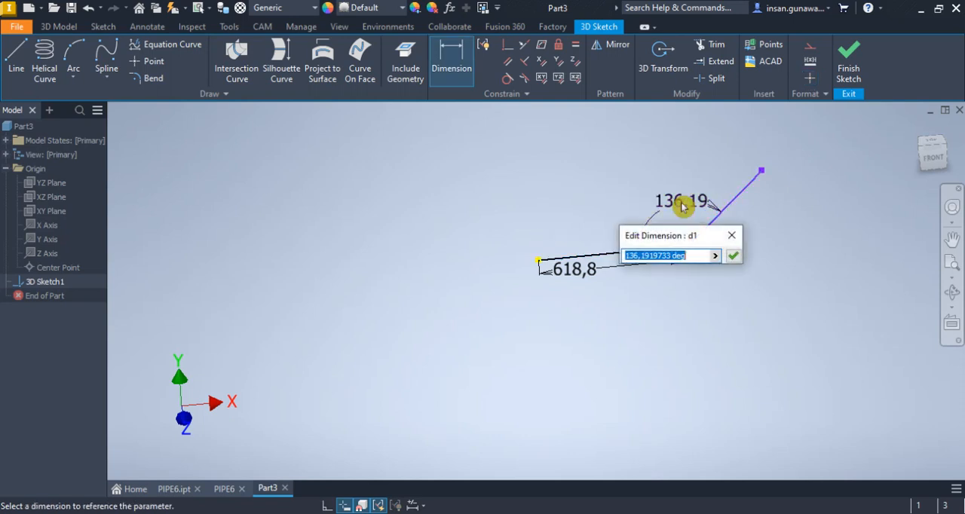
type("121")
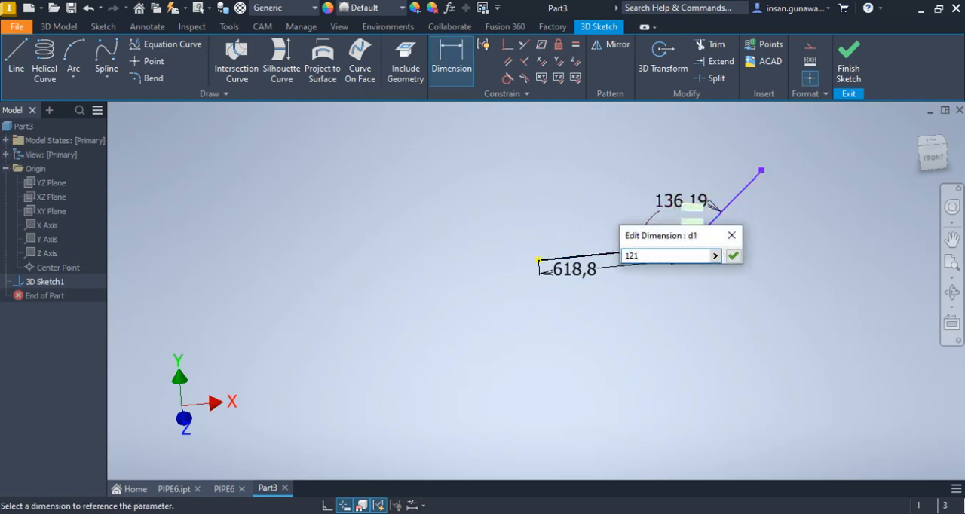
key("Return")
Constrain the angled second line parallel to the XY plane, working in the isometric view
middle_click_drag(804, 187, 780, 223)
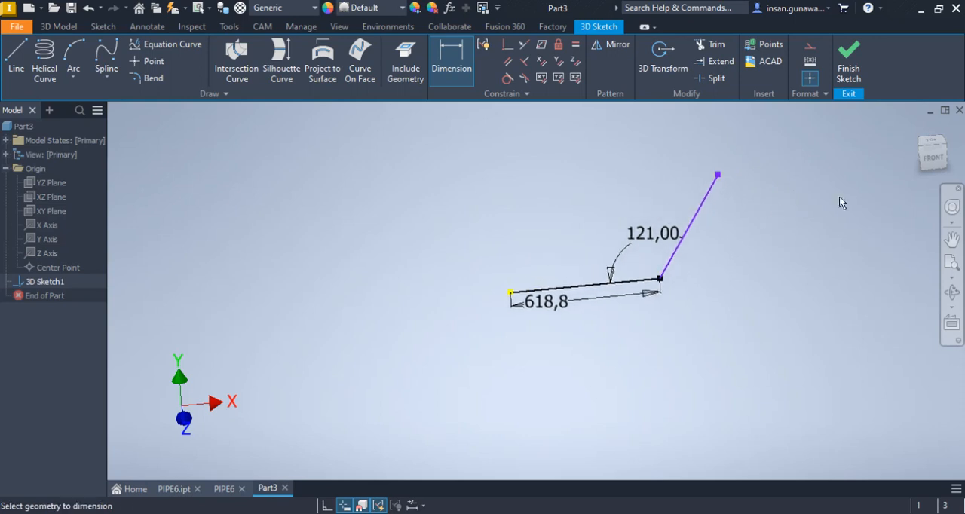
left_click(934, 157)
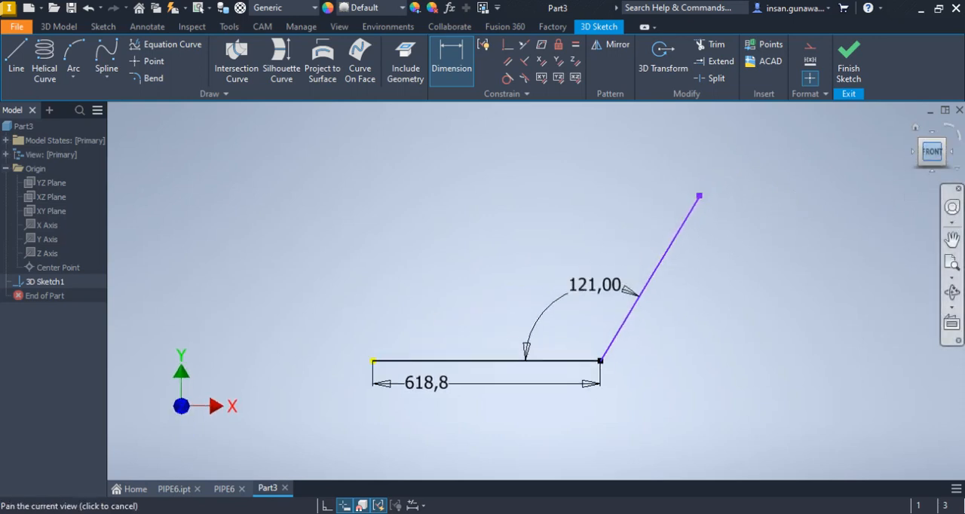
left_click(933, 141)
left_click(948, 154)
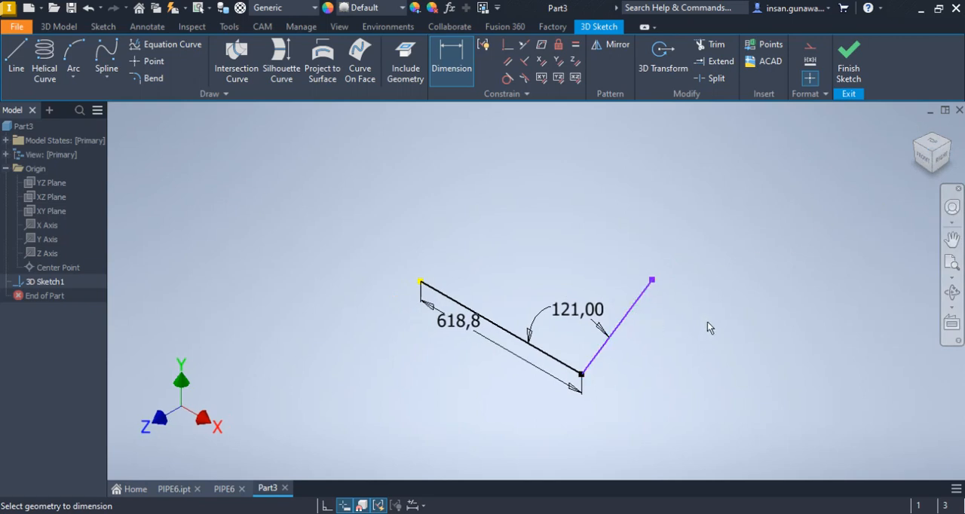
left_click(543, 80)
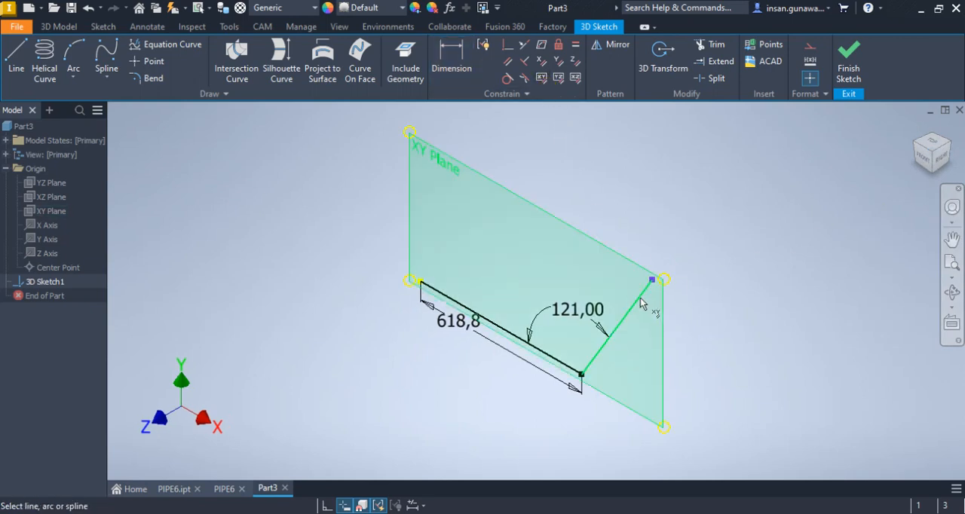
left_click(641, 303)
right_click(685, 168)
left_click(729, 168)
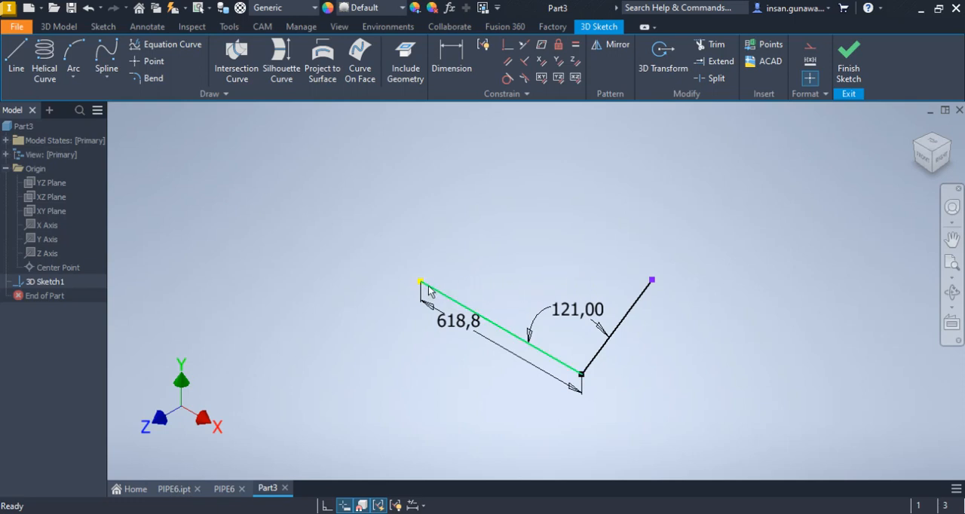
Sketch a third 3D line about 261 mm long in the YZ plane, rising obliquely from the first line's origin end
left_click(16, 53)
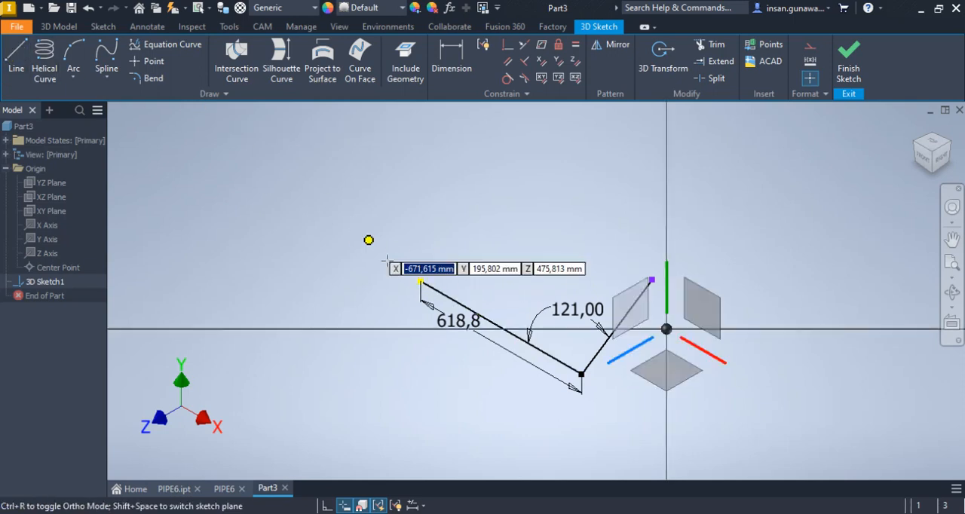
left_click(421, 279)
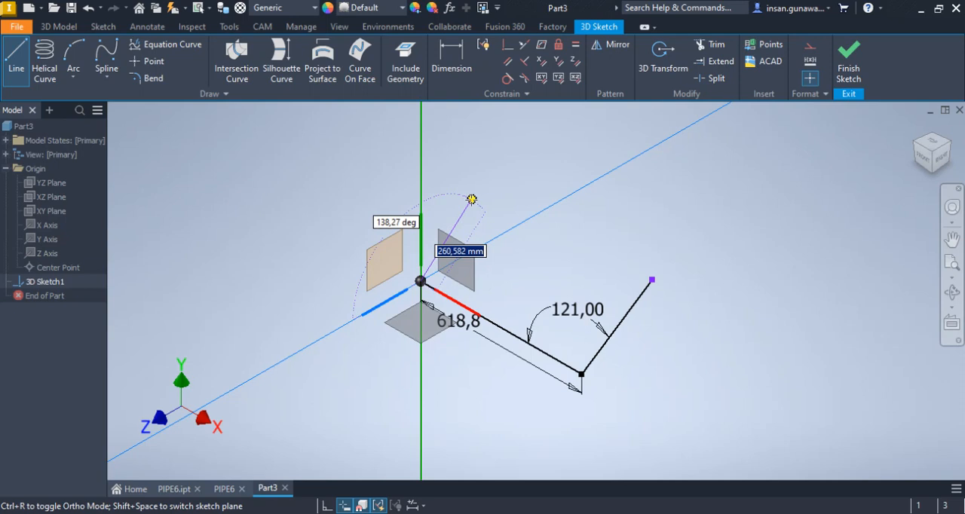
left_click(471, 199)
right_click(581, 209)
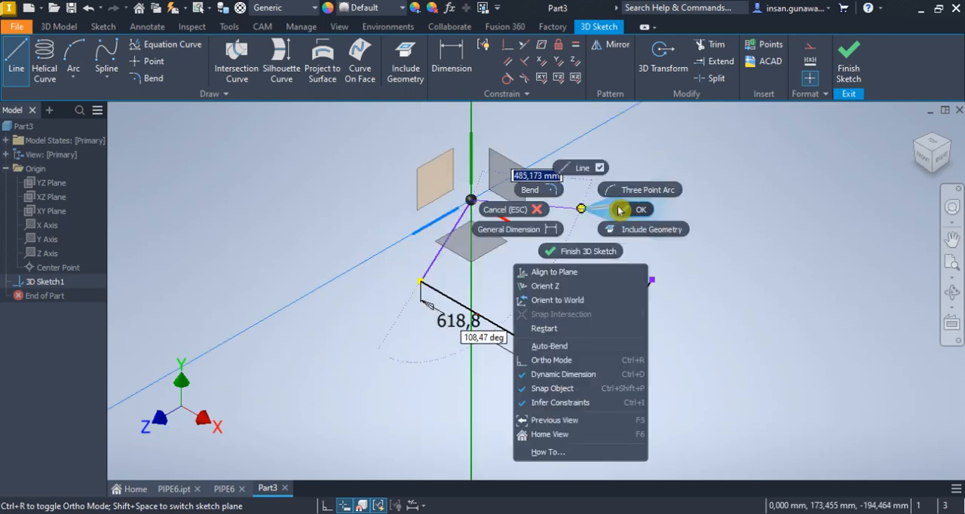
left_click(630, 210)
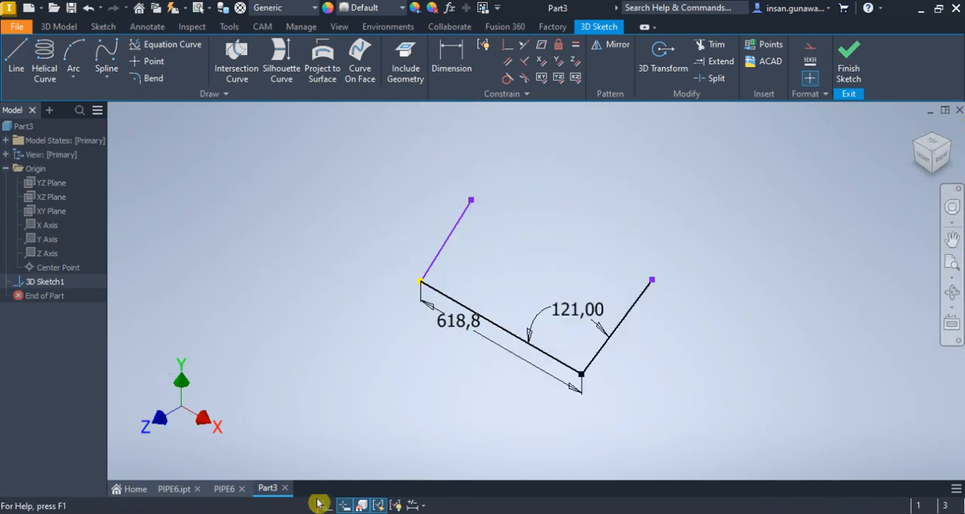
Dimension the angle between the third line and the first line to 90.433 degrees, taken from the bend angle in the PIPE6.ipt model
left_click(223, 495)
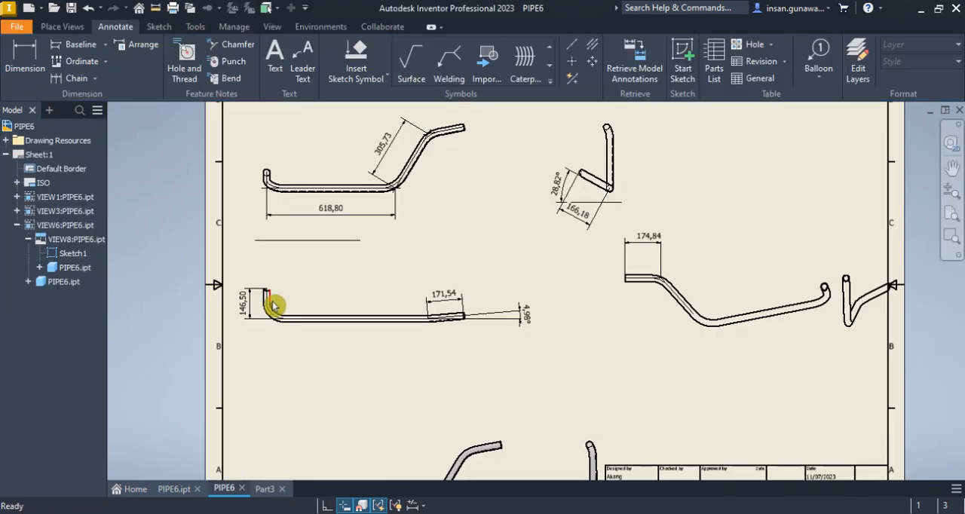
left_click(175, 492)
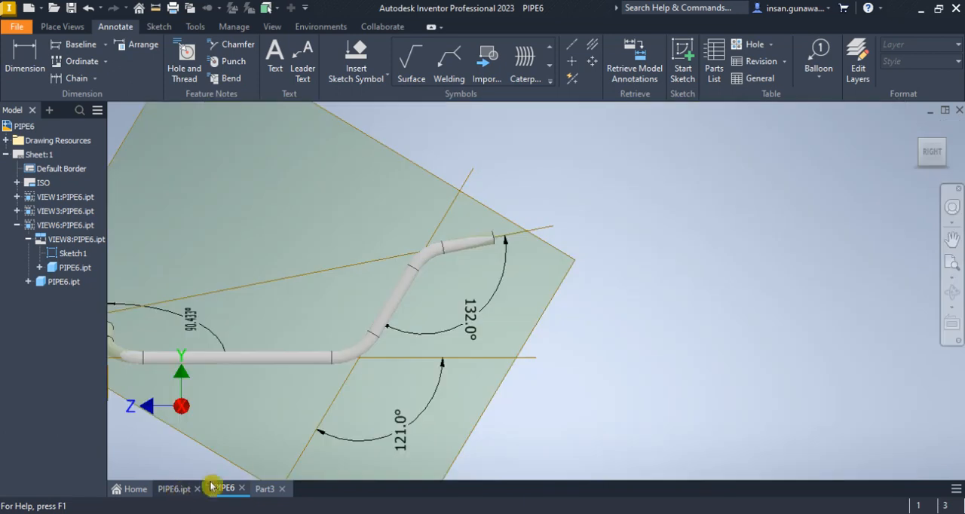
middle_click_drag(322, 388, 325, 391)
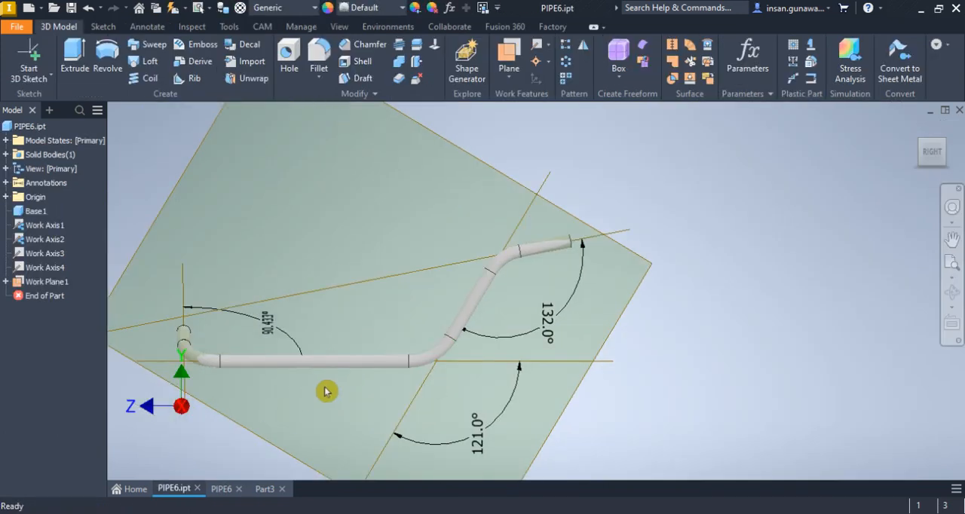
scroll(269, 342, "up", 5)
scroll(334, 305, "down", 2)
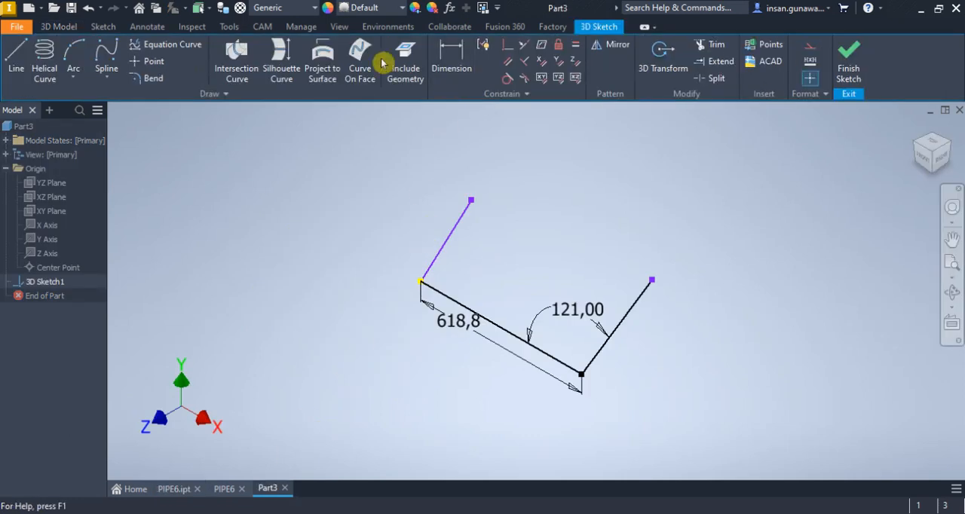
left_click(453, 60)
left_click(445, 249)
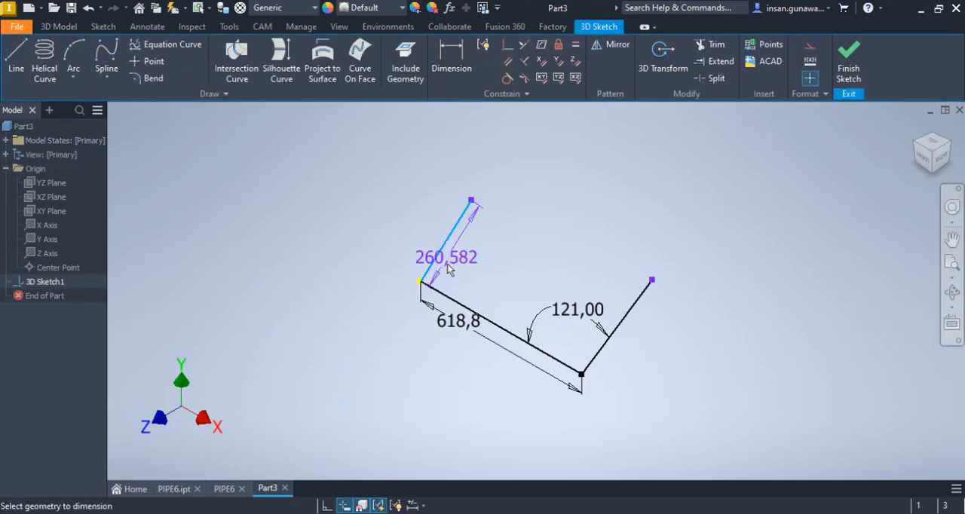
left_click(460, 305)
left_click(470, 268)
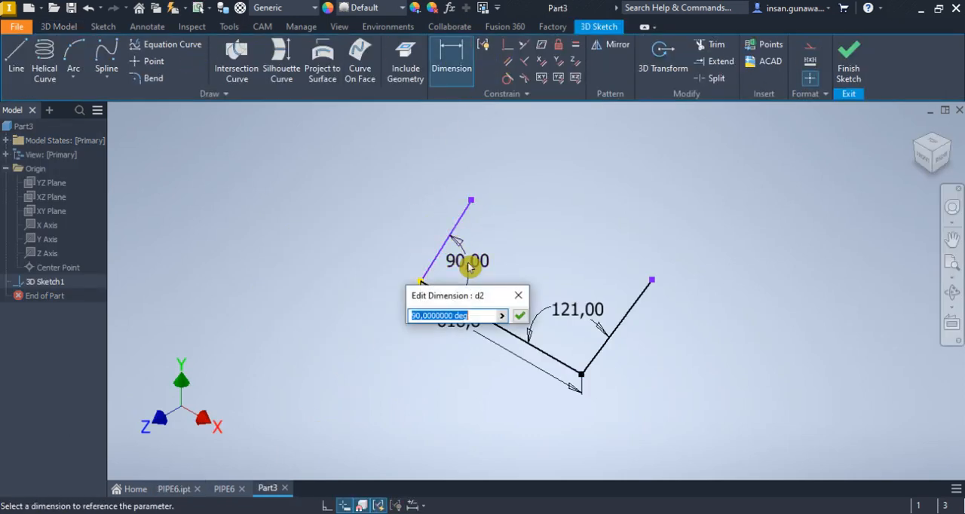
type("90.")
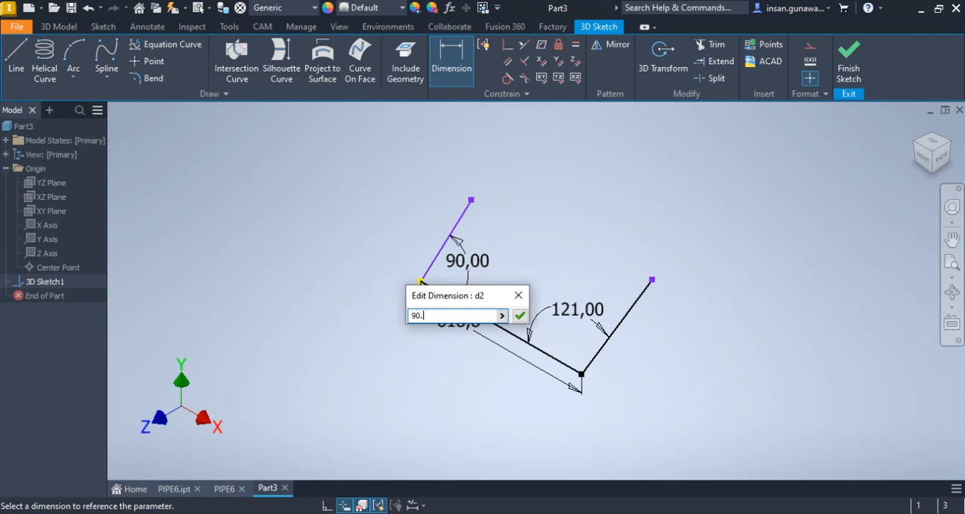
type("433")
key("Return")
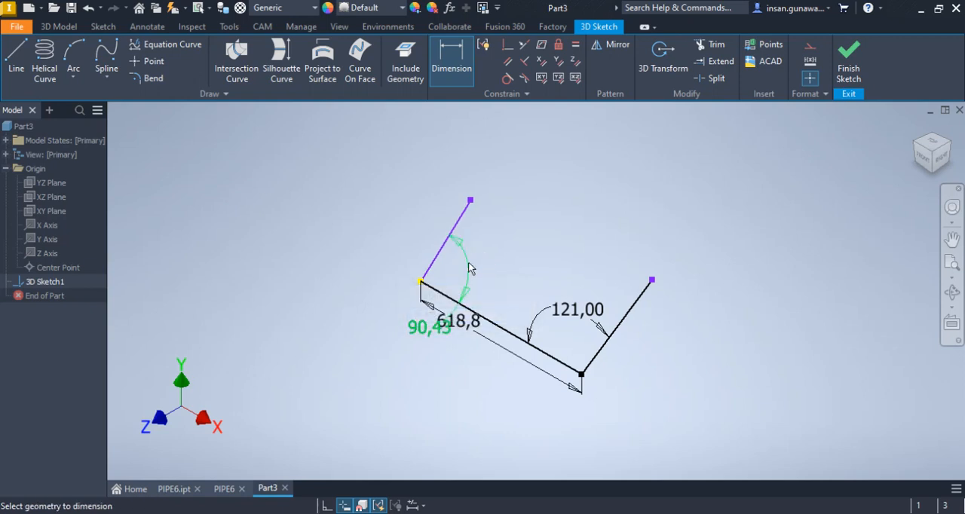
In the PIPE6 drawing, dimension the angle between the short end leg and the long straight centreline beside the 146.50 dimension
left_click(231, 492)
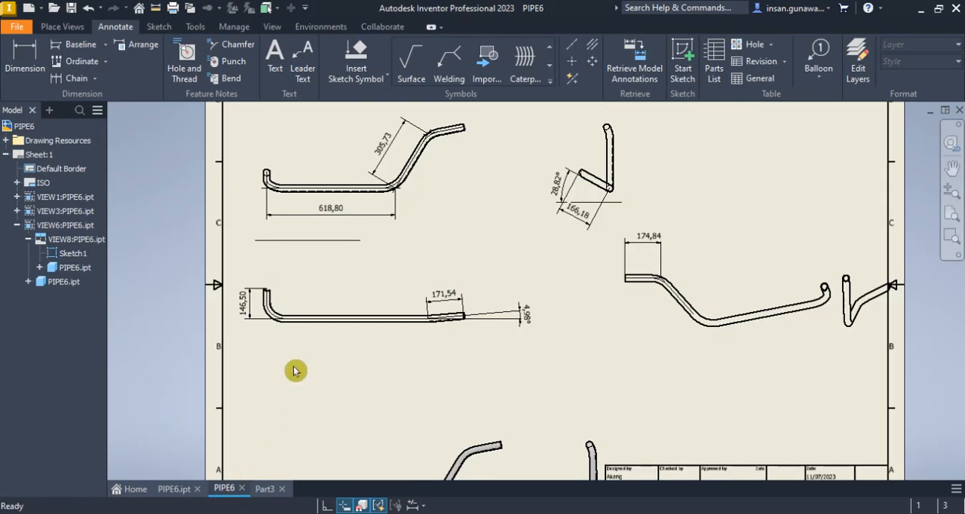
scroll(253, 310, "down", 5)
middle_click_drag(254, 310, 272, 334)
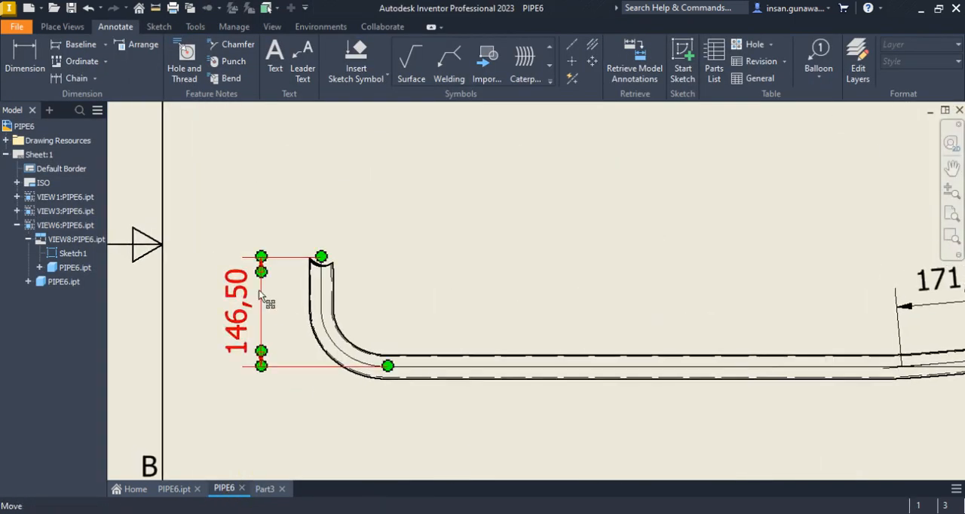
left_click(30, 43)
left_click(443, 368)
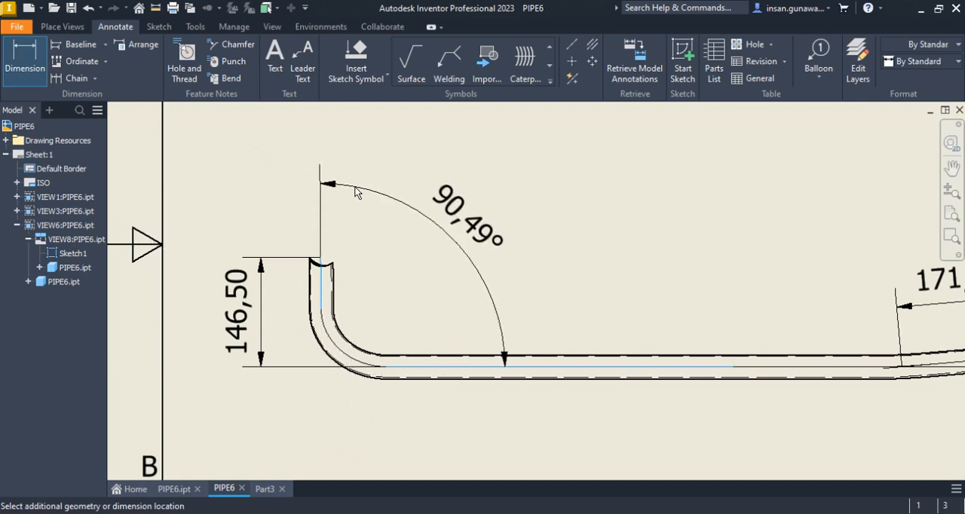
left_click(357, 192)
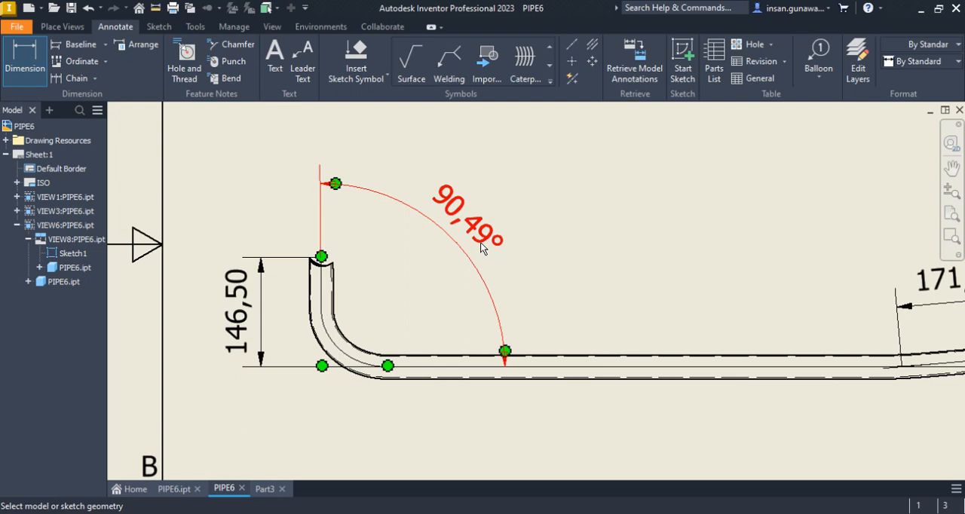
Examine the third line's direction in Part3's 3D sketch from the top view, and return to the isometric view
left_click(269, 489)
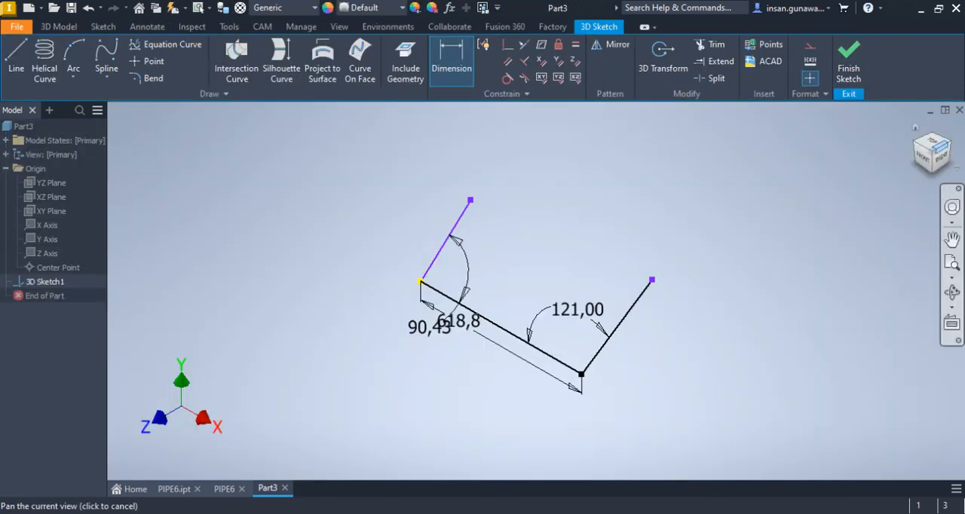
key("Escape")
left_click(933, 142)
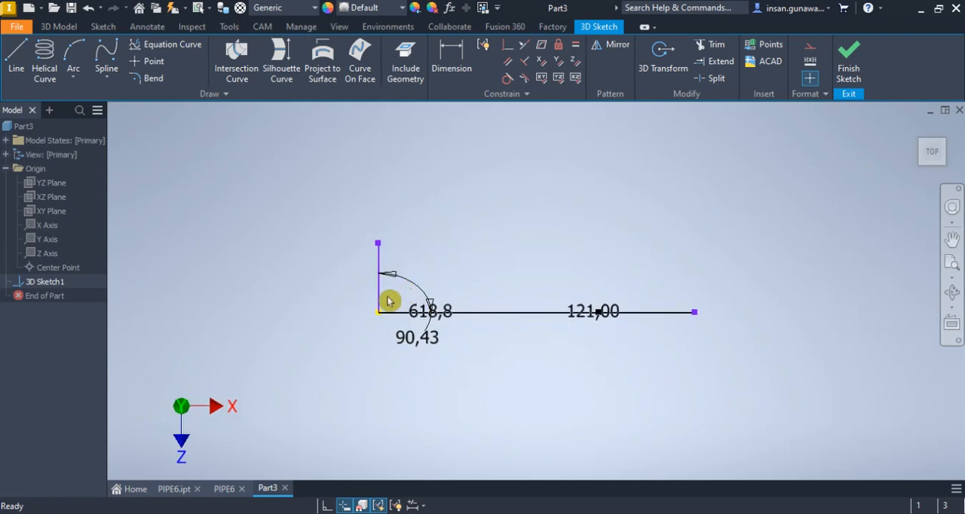
scroll(391, 301, "up", 4)
scroll(370, 316, "down", 3)
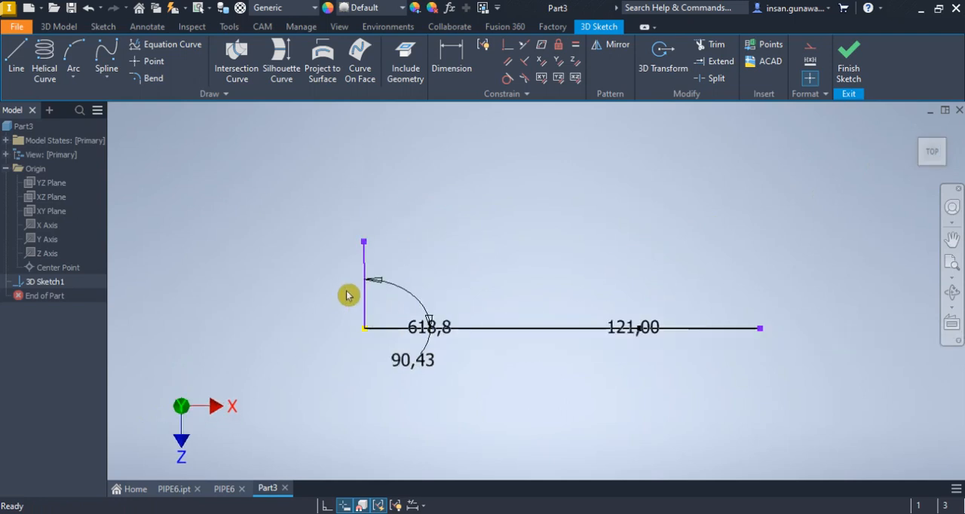
left_click(914, 133)
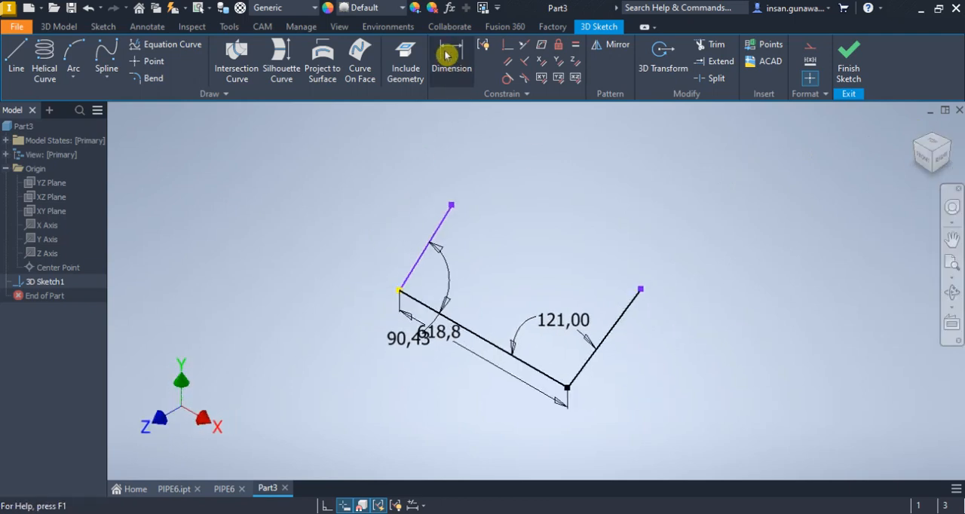
Dimension the third line's length to 166.18 mm in Part3, taken from the end view of the PIPE6 drawing
left_click(224, 490)
scroll(596, 377, "down", 5)
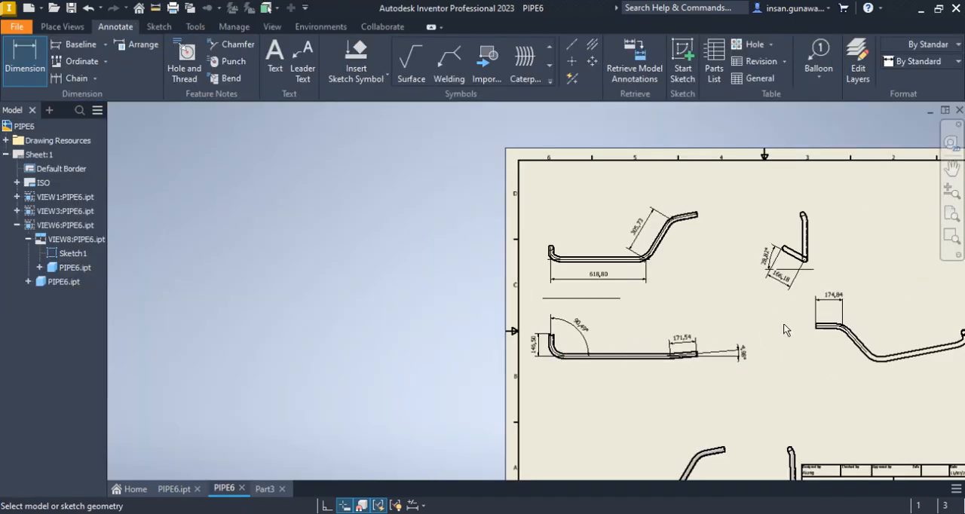
scroll(784, 329, "up", 3)
scroll(829, 309, "down", 5)
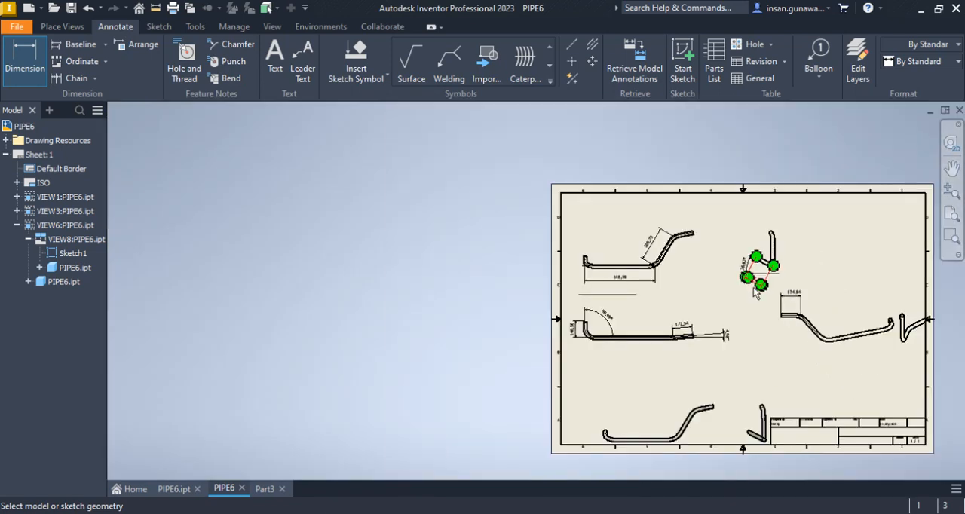
scroll(749, 305, "up", 4)
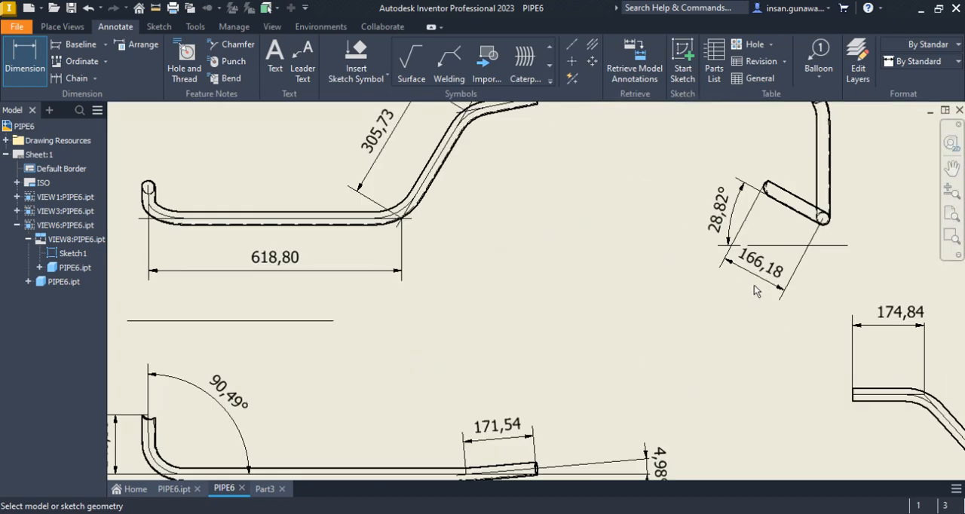
left_click(264, 490)
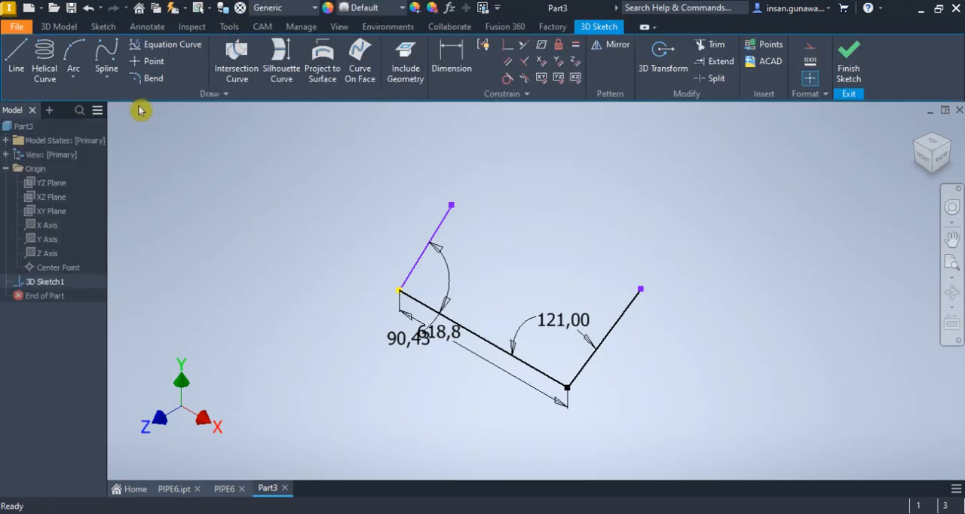
left_click(451, 56)
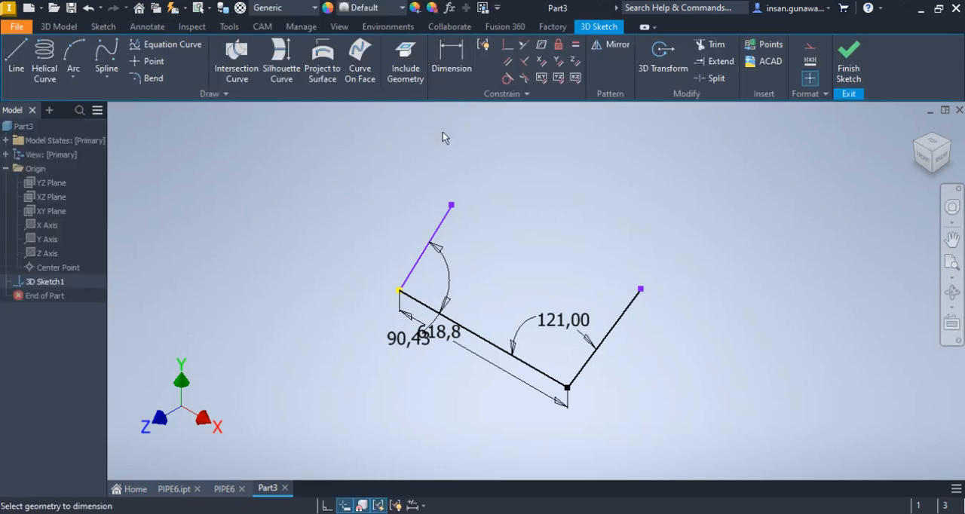
left_click(441, 229)
left_click(365, 221)
type("166.1")
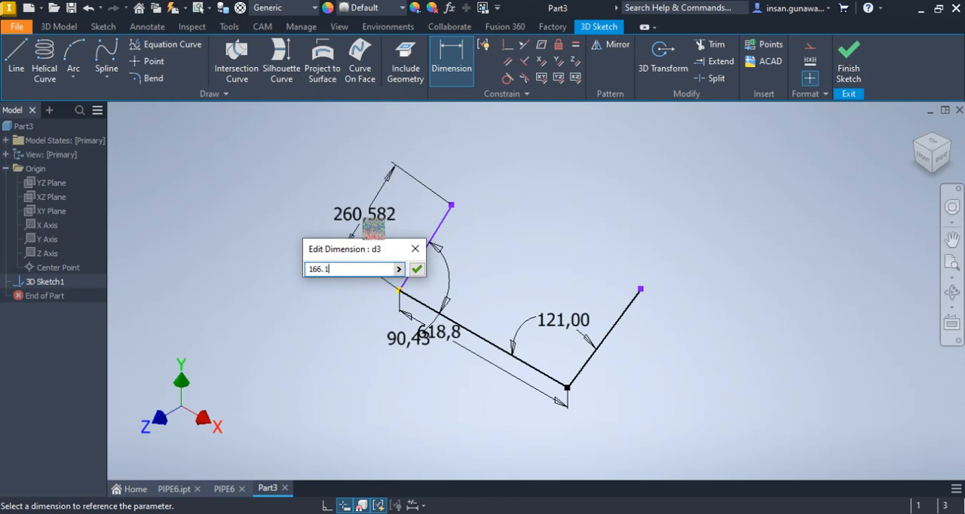
type("8")
key("Return")
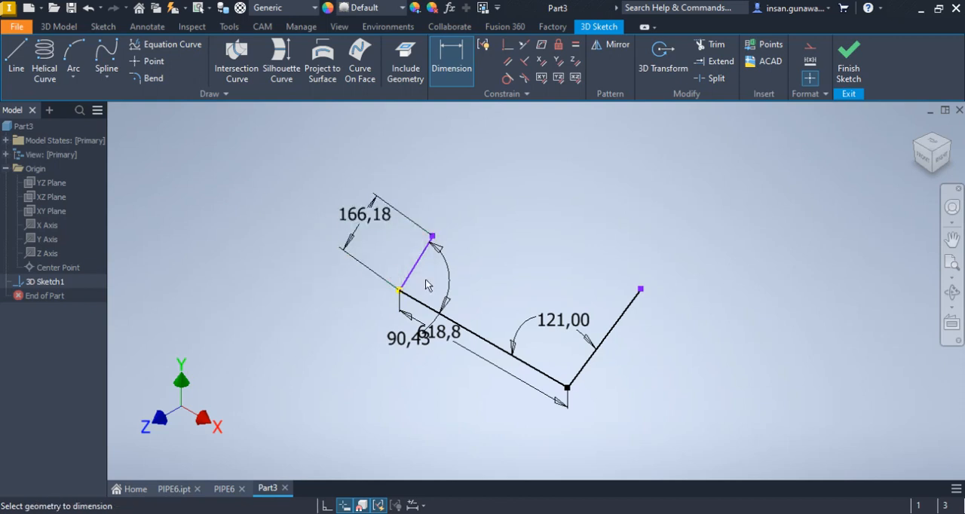
Check the inclination of the 166.18 mm leg to the horizontal reference line in the PIPE6 drawing's end view
scroll(473, 286, "down", 3)
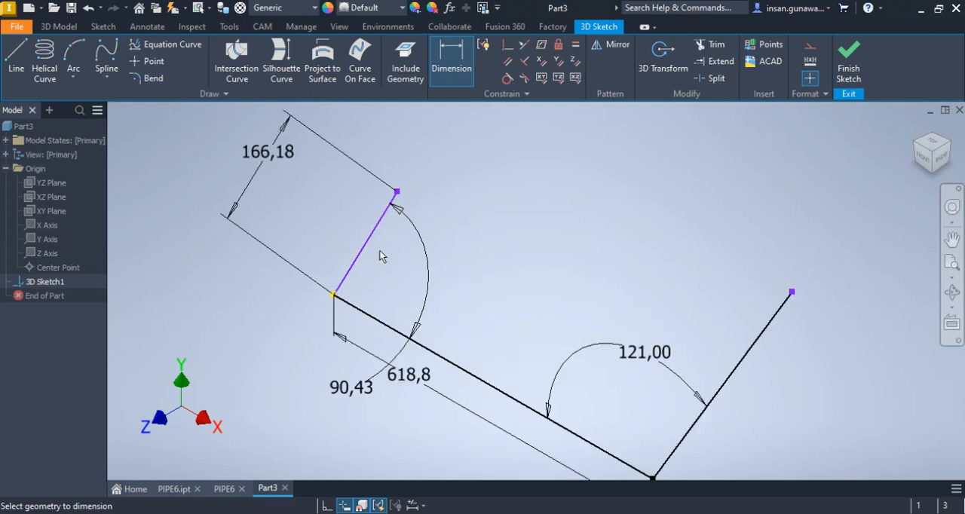
left_click(226, 495)
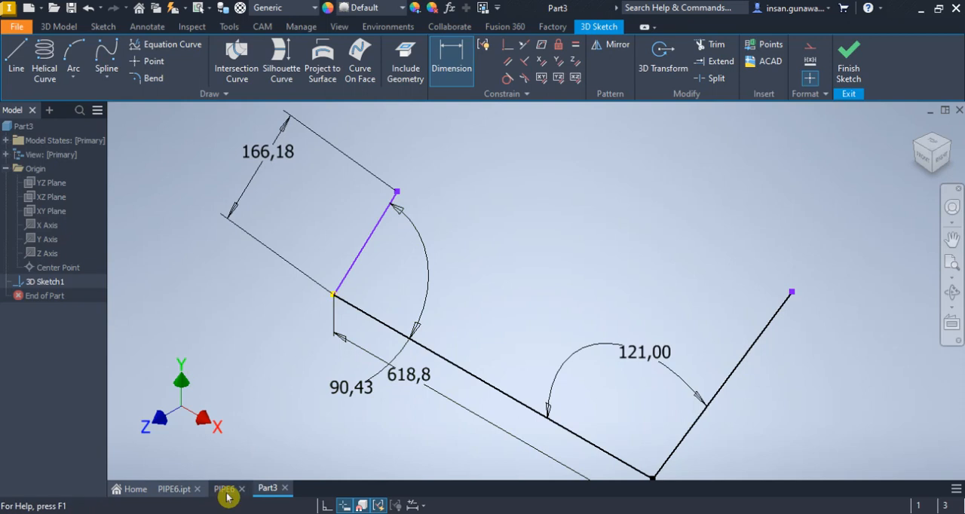
left_click(227, 488)
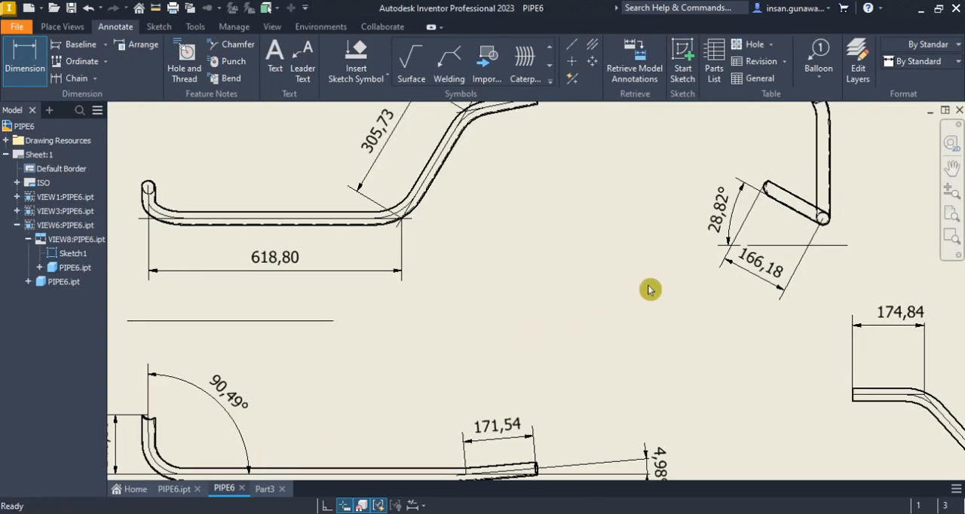
left_click(743, 249)
key("Escape")
key("Escape")
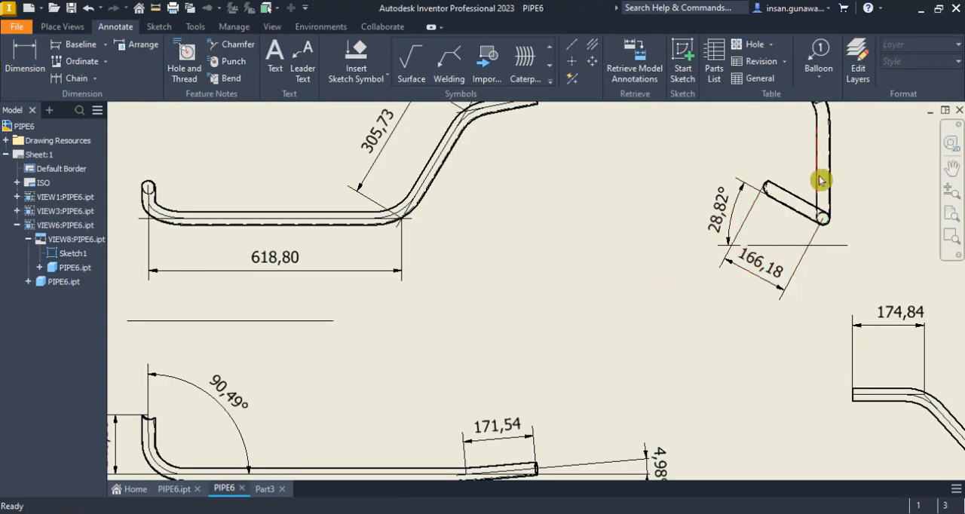
Sketch three connected 3D lines in Part3 from the third line's free end, along X, along Z, and back to the origin
left_click(268, 494)
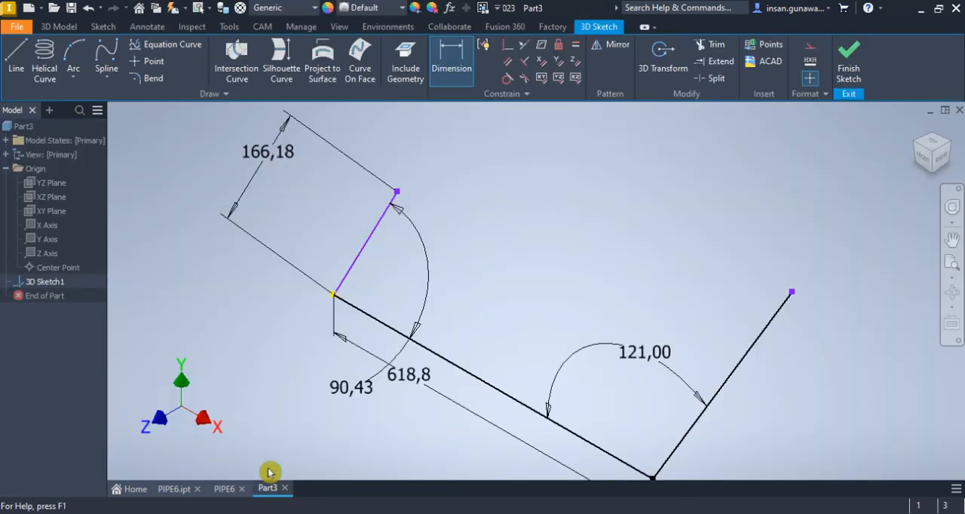
left_click(17, 60)
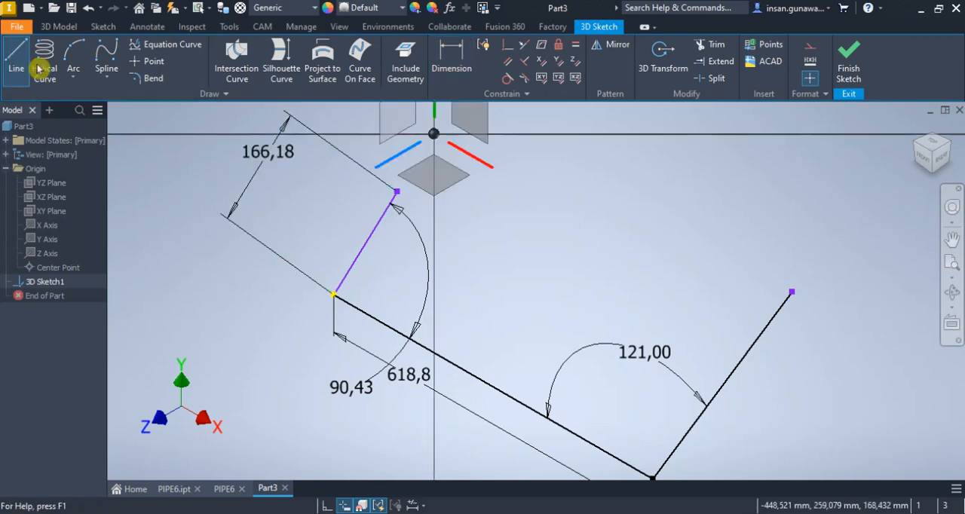
left_click(397, 190)
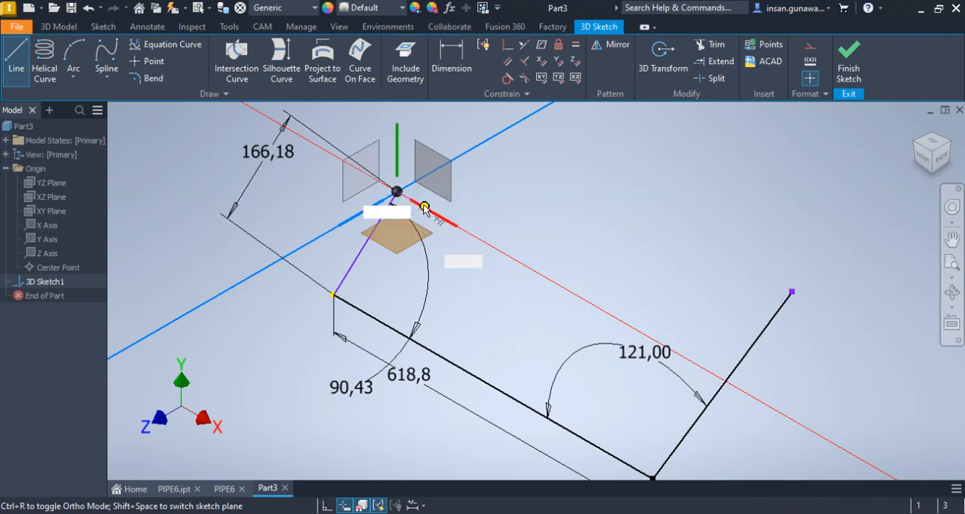
left_click(423, 207)
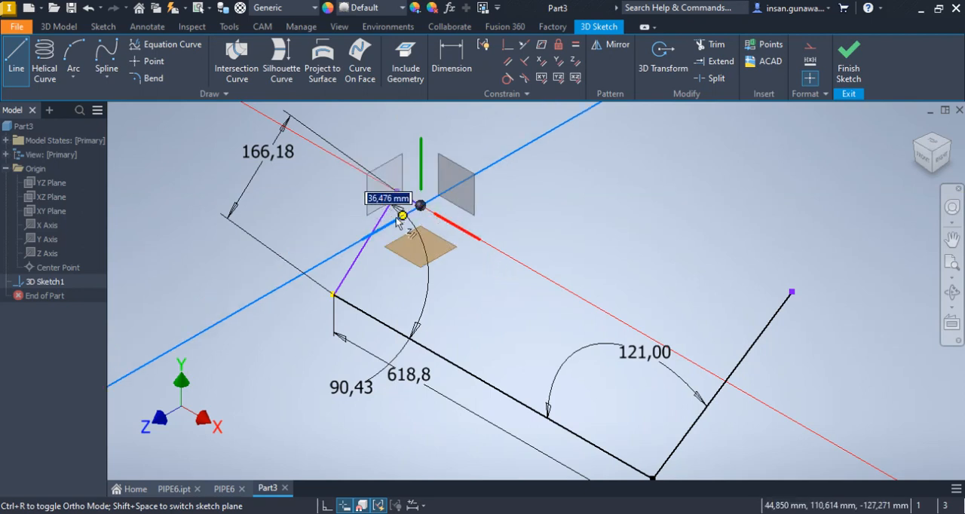
left_click(332, 258)
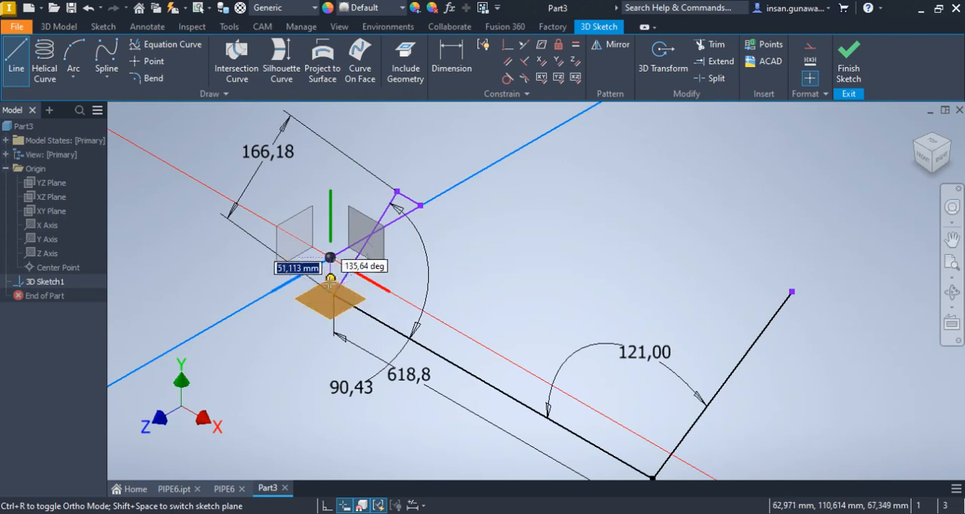
left_click(334, 293)
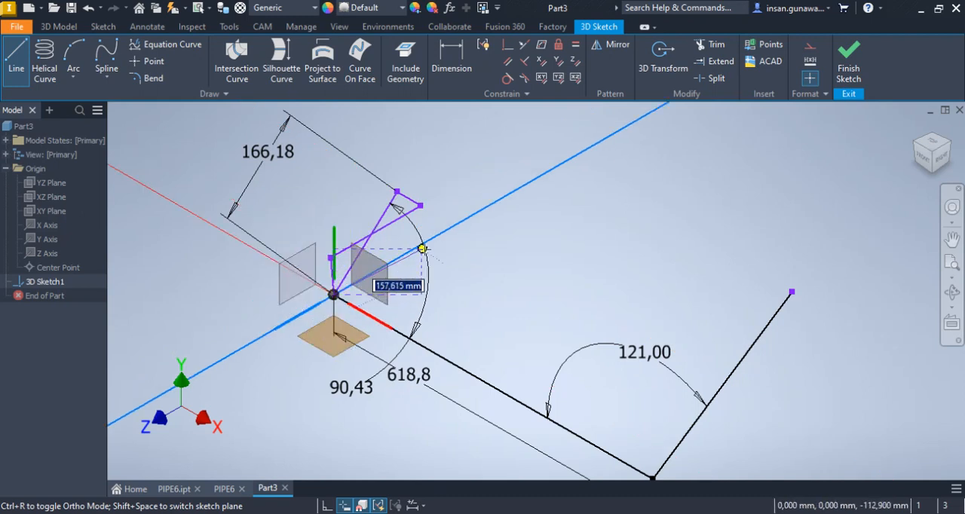
key("Escape")
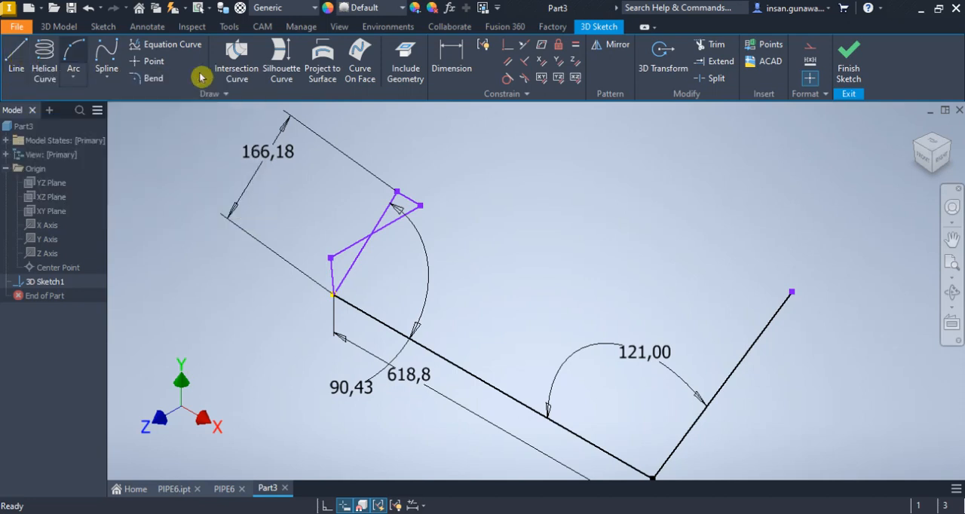
Constrain the short helper line at the origin perpendicular to the first line and parallel to the Y axis
left_click(524, 61)
left_click(380, 320)
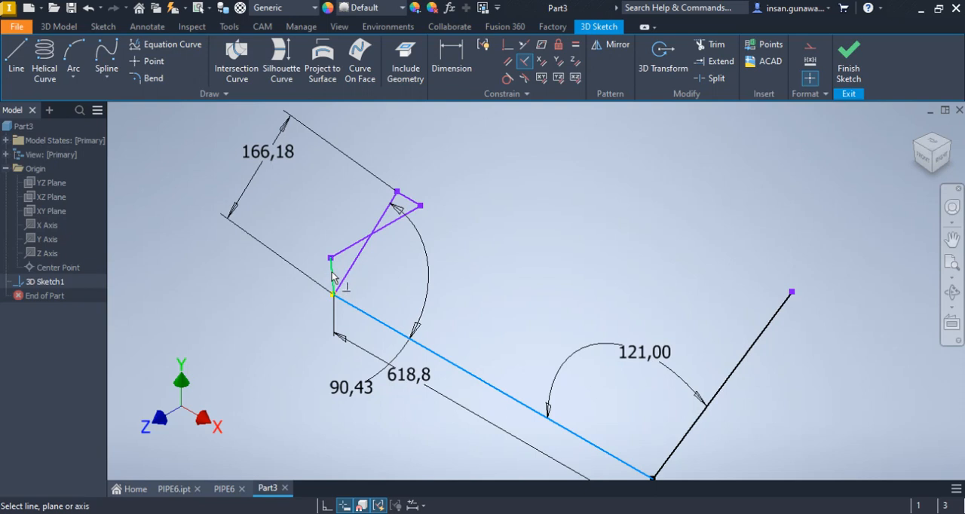
left_click(332, 274)
right_click(519, 226)
left_click(562, 223)
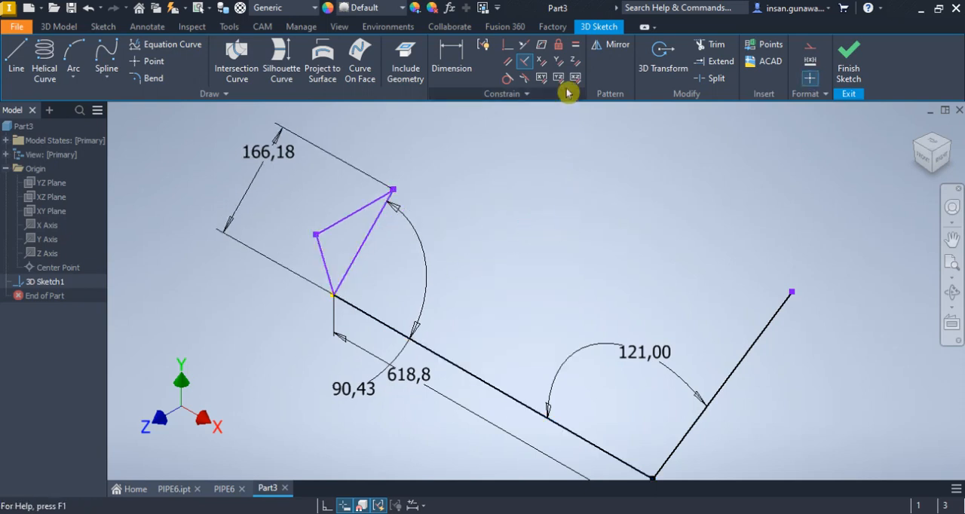
left_click(576, 61)
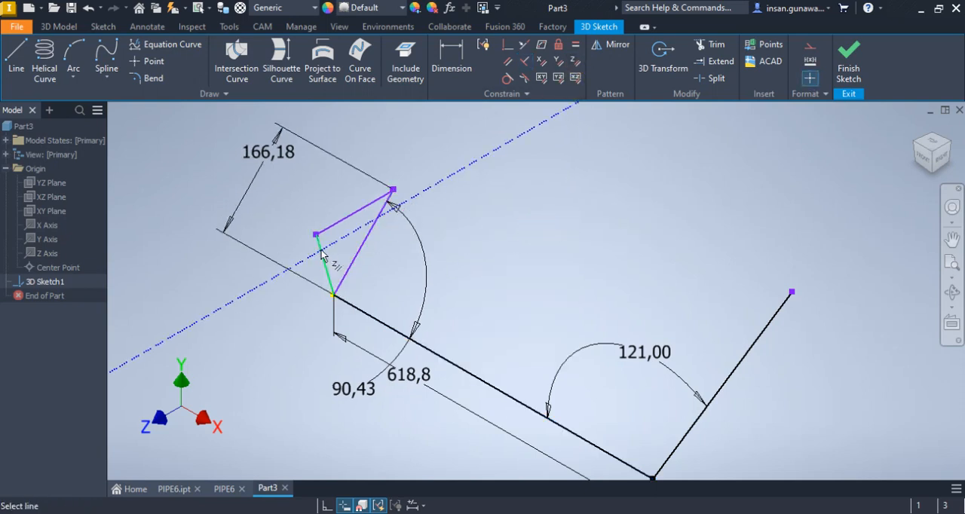
left_click(541, 85)
left_click(559, 63)
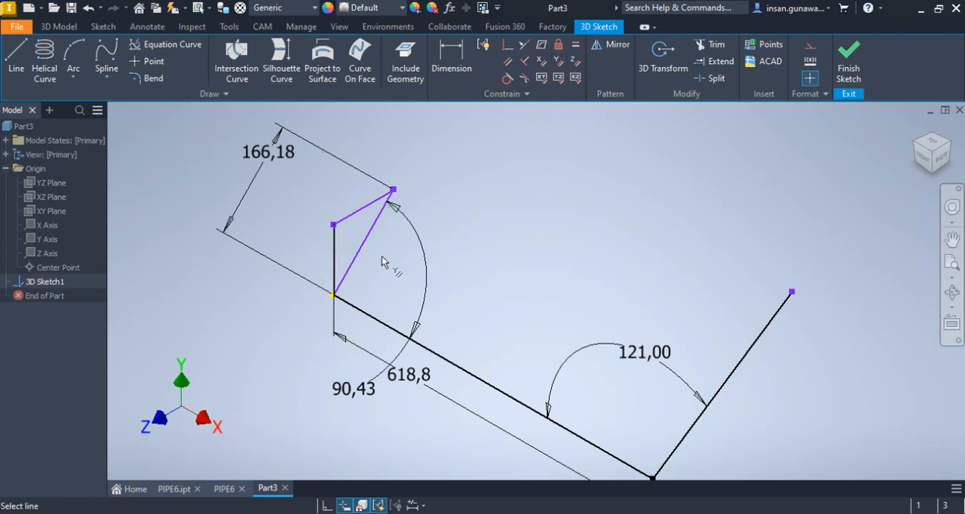
Sketch a 3D line about 99 mm long from the third line's free end to beside the vertical helper line's upper end
mouse_move(383, 253)
middle_mouse_down("shift")
mouse_move(399, 264)
mouse_move(398, 227)
middle_mouse_up("shift")
scroll(358, 131, "up", 3)
middle_click_drag(363, 144, 414, 257)
scroll(390, 198, "up", 6)
scroll(348, 133, "up", 4)
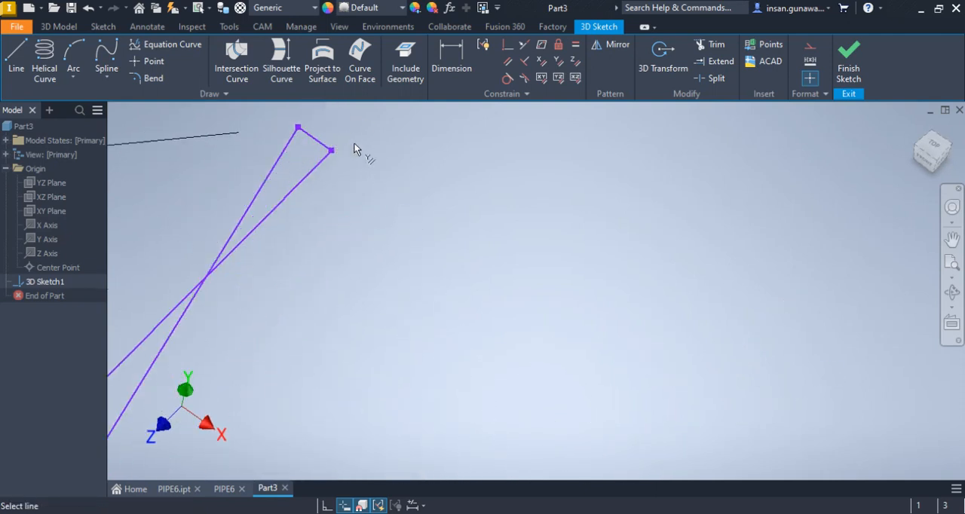
scroll(379, 184, "down", 3)
scroll(387, 193, "down", 2)
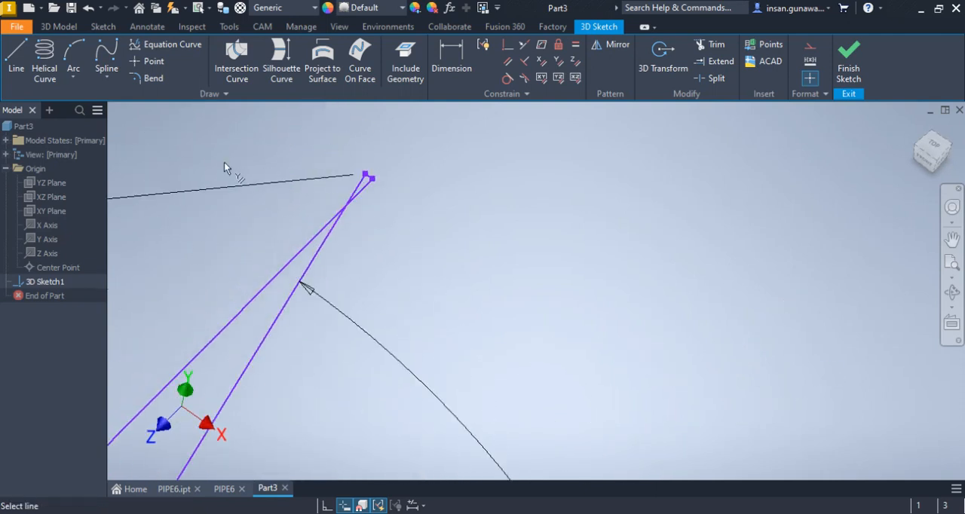
left_click(16, 58)
left_click(365, 174)
middle_click_drag(317, 214, 459, 145)
middle_click_drag(372, 226, 276, 307)
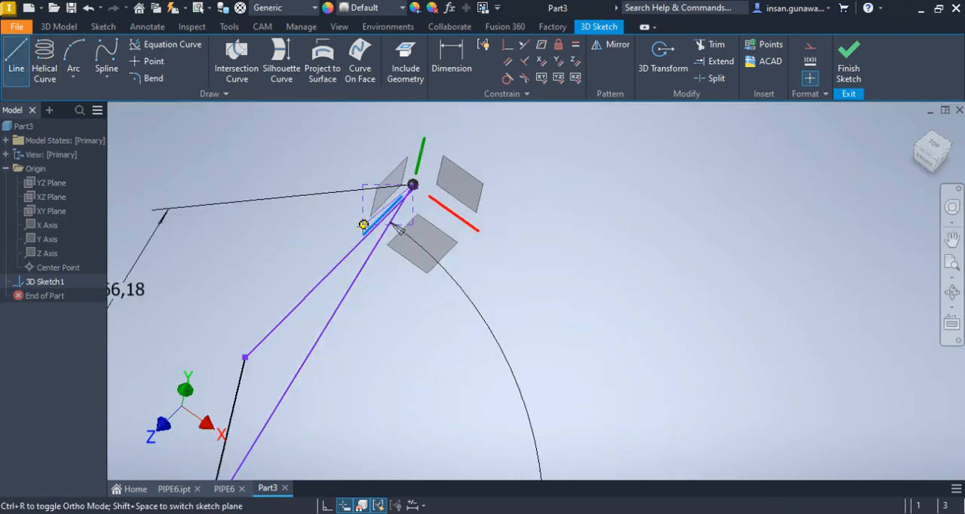
left_click(242, 354)
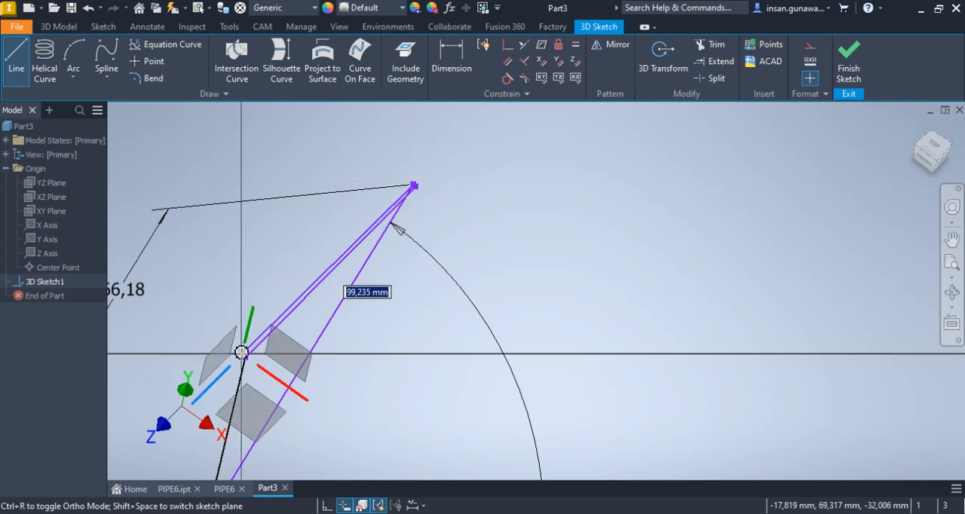
right_click(232, 285)
left_click(285, 286)
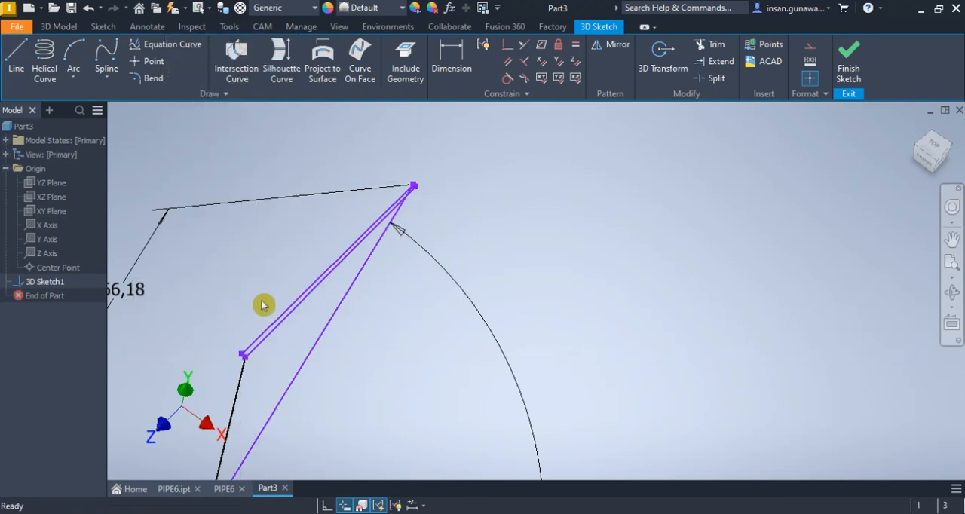
Constrain the new 3D line's loose end coincident with the upper end of the vertical helper line at the origin
left_click(504, 44)
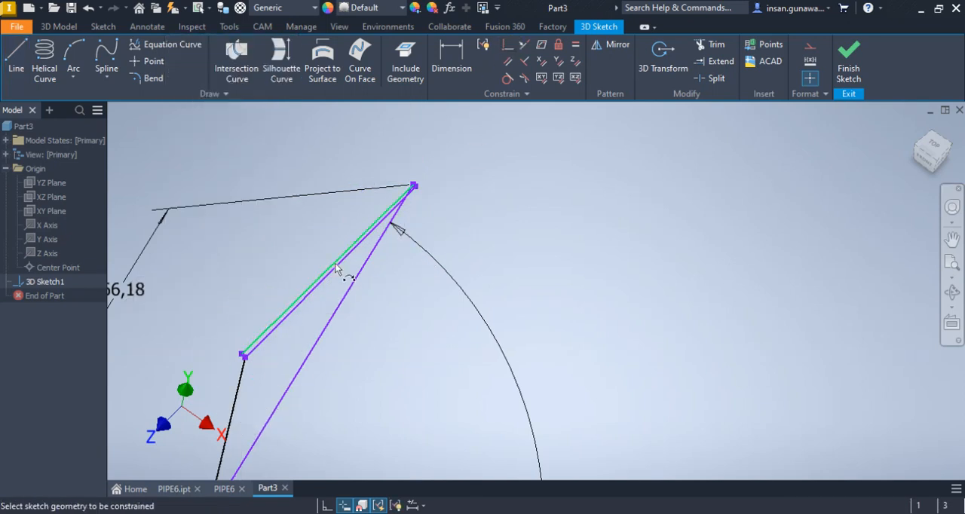
left_click(243, 358)
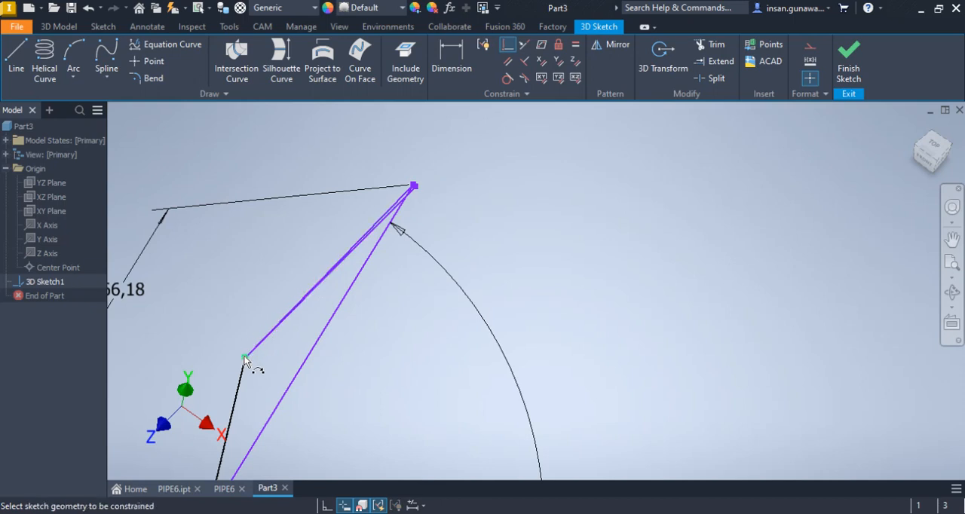
scroll(396, 197, "down", 3)
scroll(511, 166, "up", 3)
right_click(534, 161)
left_click(568, 162)
Convert the vertical helper line and the two long, nearly parallel helper lines meeting it to construction geometry
mouse_move(330, 273)
left_mouse_down()
mouse_move(270, 378)
mouse_move(246, 376)
left_mouse_up()
left_click(812, 51)
scroll(461, 166, "down", 4)
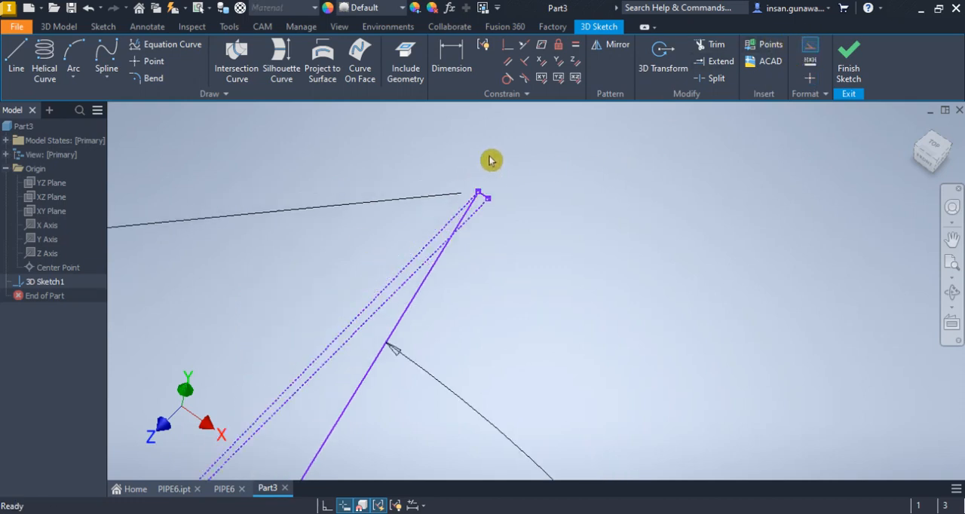
scroll(543, 156, "up", 4)
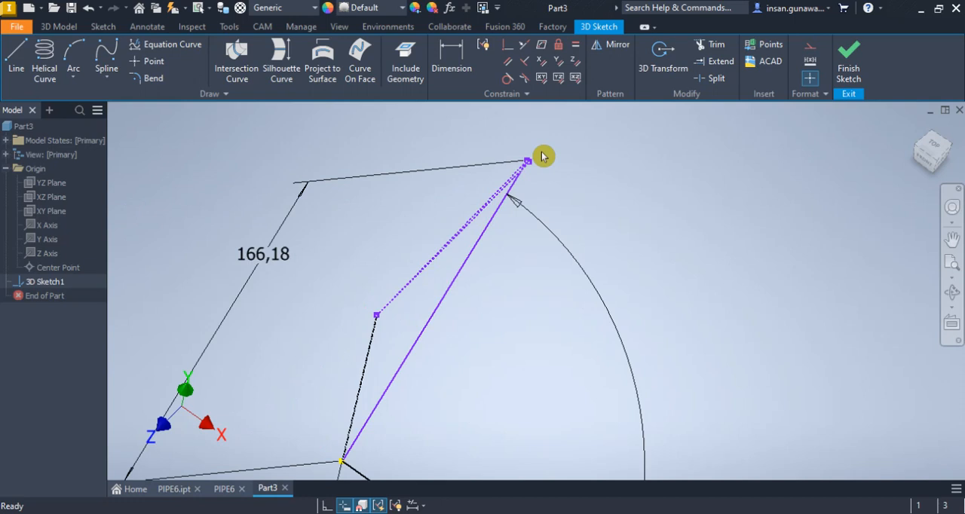
Try to constrain the new long construction line perpendicular to the vertical construction line at the origin
left_click(528, 62)
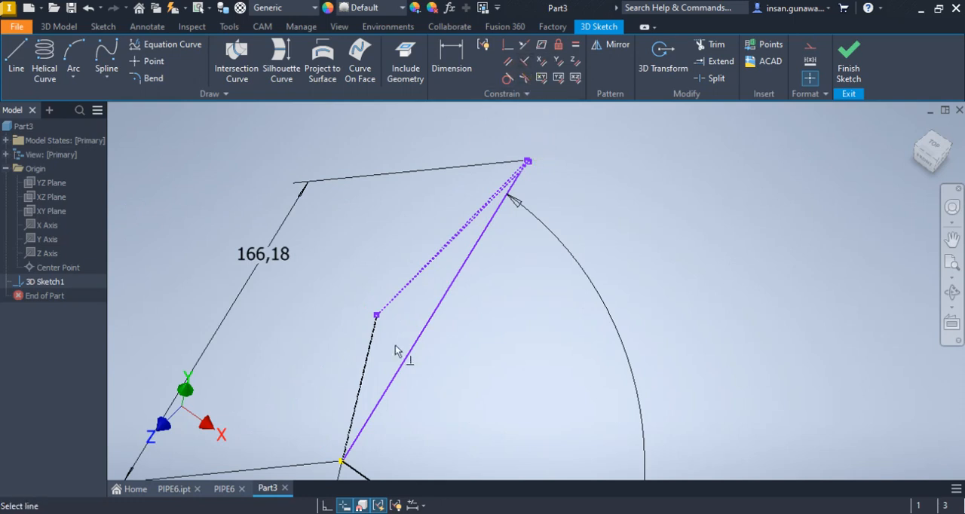
scroll(413, 270, "down", 3)
scroll(562, 154, "down", 2)
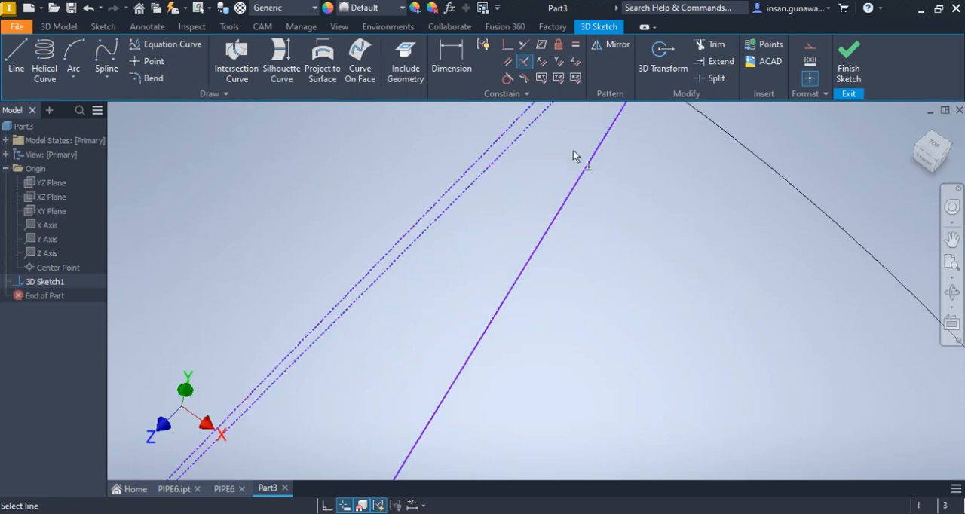
left_click(506, 144)
scroll(521, 165, "up", 3)
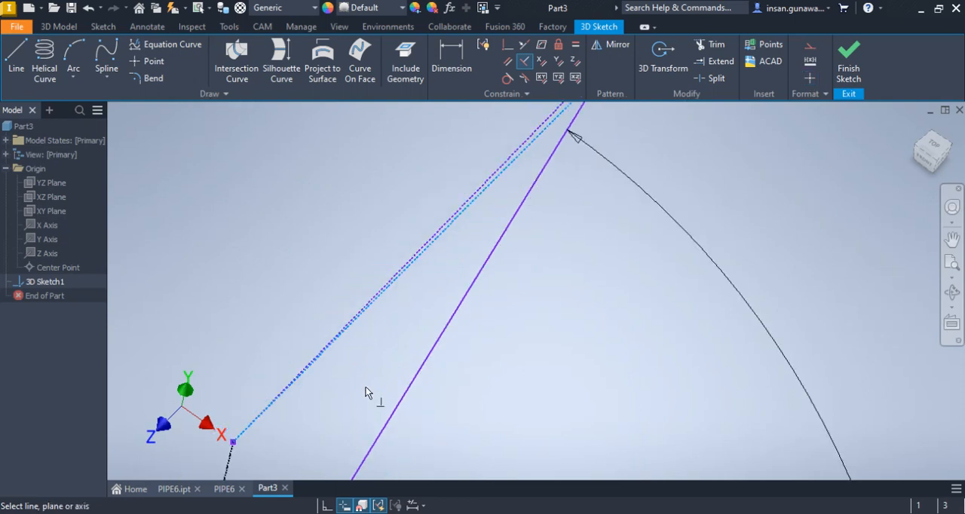
left_click(227, 466)
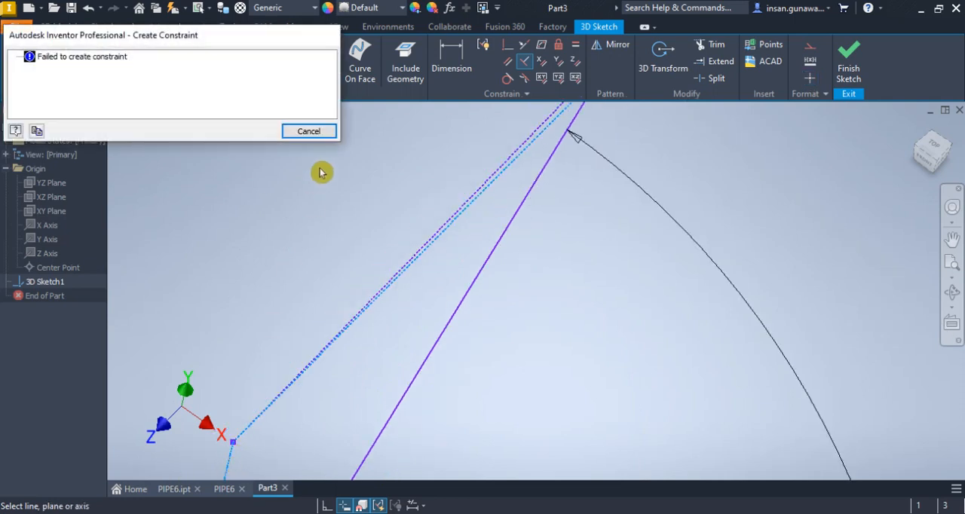
left_click(316, 130)
Dimension the small angle between the two long construction lines and set it to 0.49 degrees
scroll(411, 160, "up", 2)
left_click(452, 52)
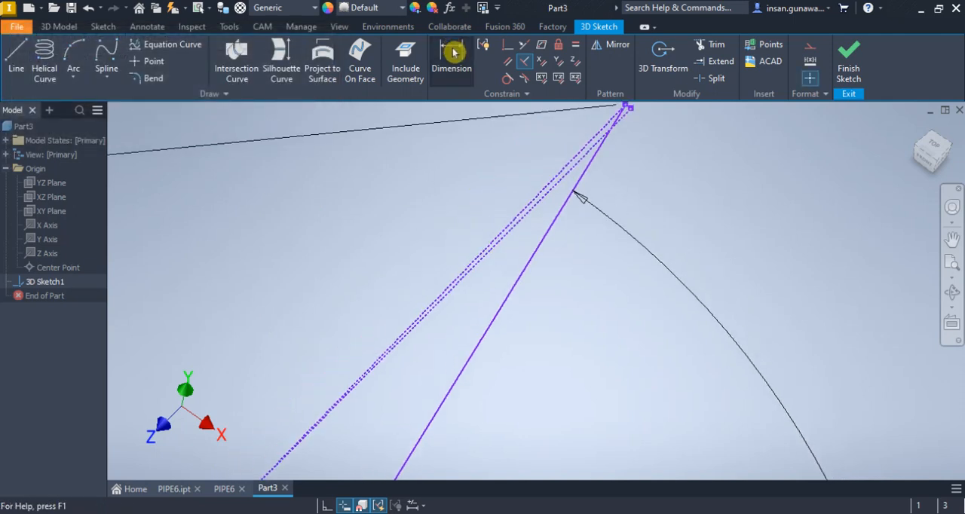
left_click(570, 161)
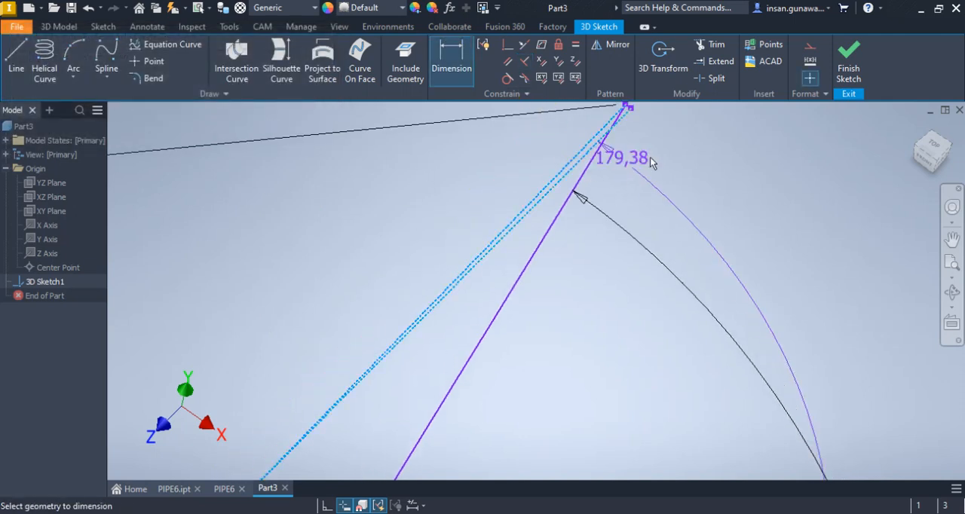
middle_click_drag(661, 179, 560, 324)
left_click(519, 323)
left_click(550, 291)
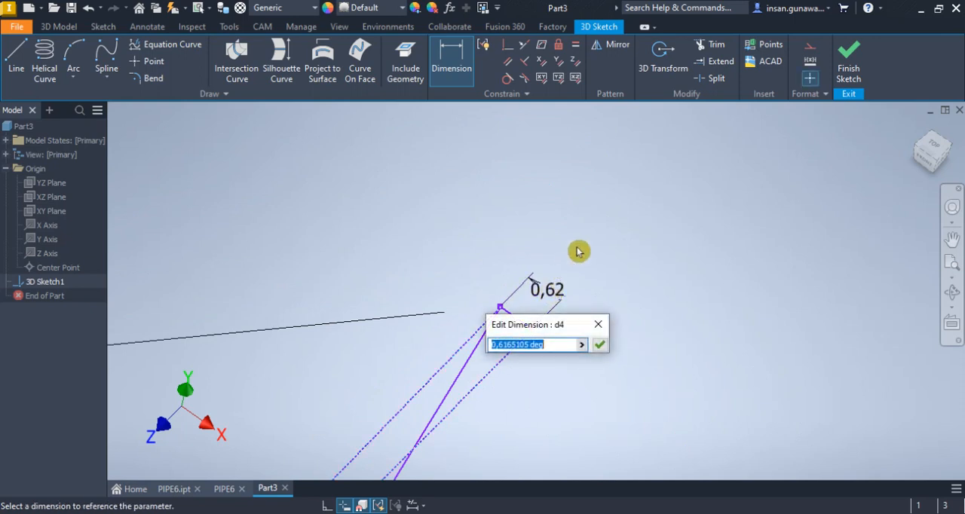
type("0.49")
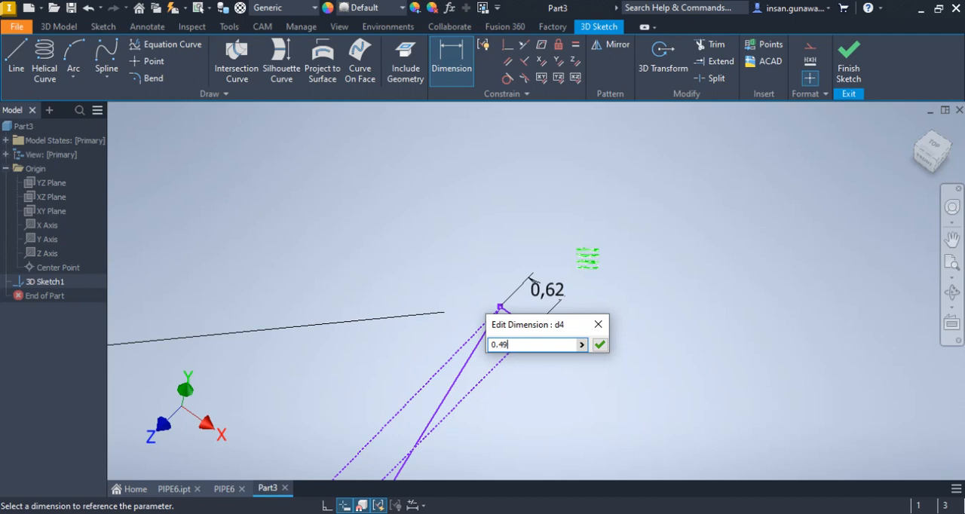
key("Return")
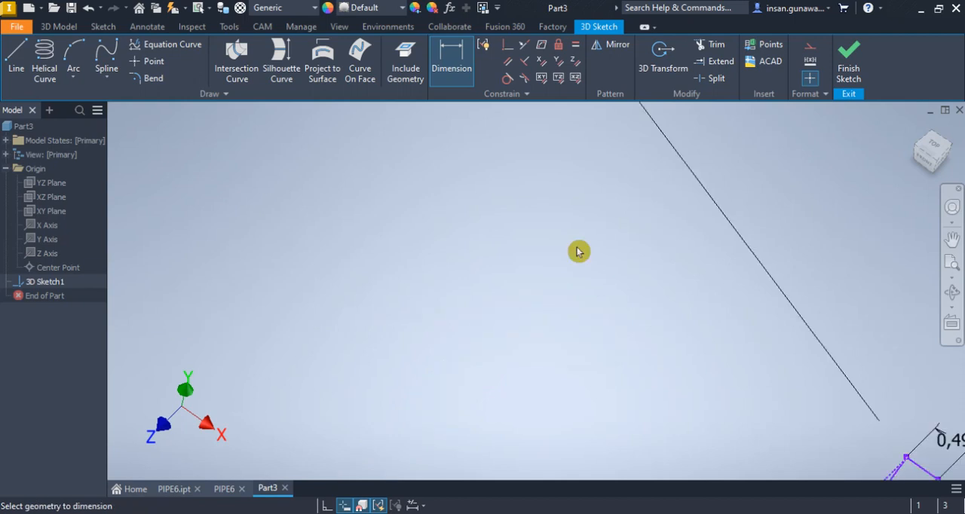
Examine the 166.18 mm leg and its construction lines from the front and left, up to the short line across the 0.49-degree angle
scroll(487, 177, "down", 5)
scroll(520, 259, "down", 5)
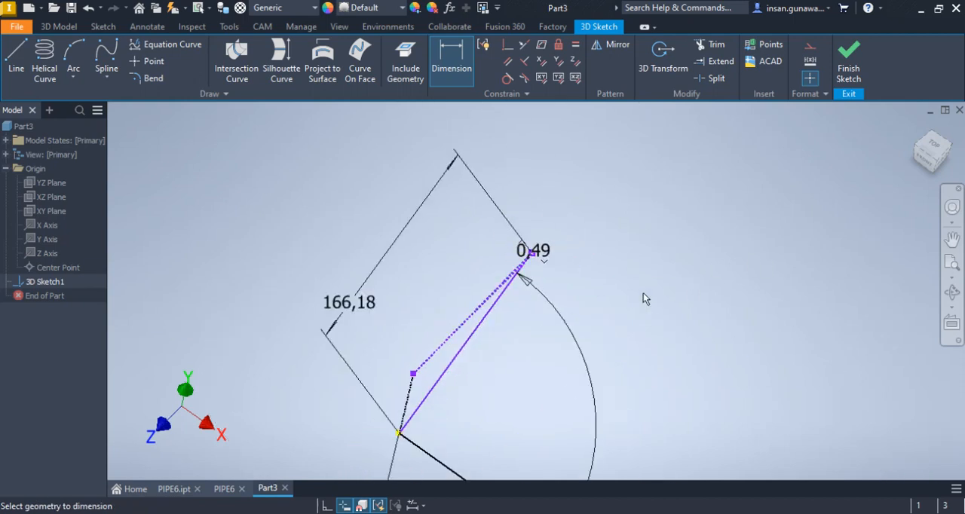
middle_click_drag(415, 358, 399, 340)
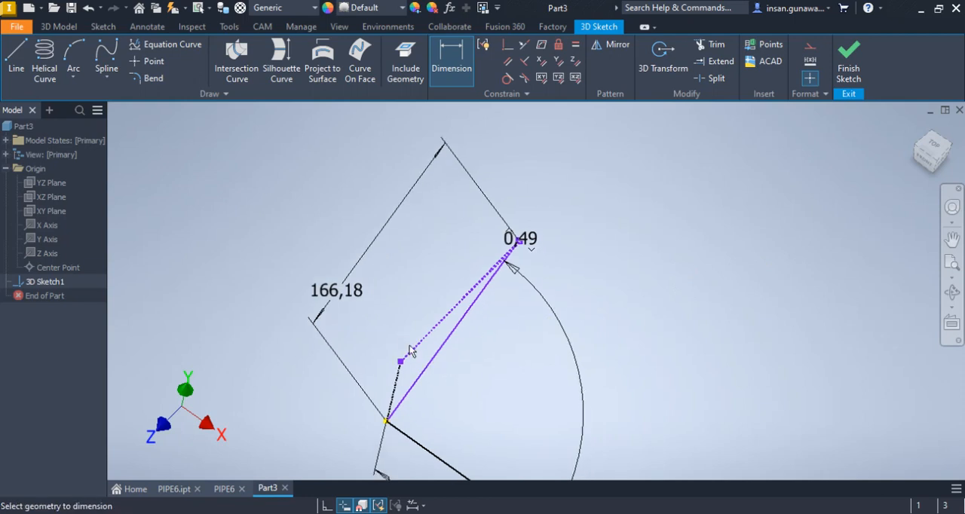
scroll(439, 339, "up", 3)
scroll(475, 265, "up", 4)
mouse_move(561, 211)
middle_mouse_down()
mouse_move(554, 254)
mouse_move(492, 343)
middle_mouse_up()
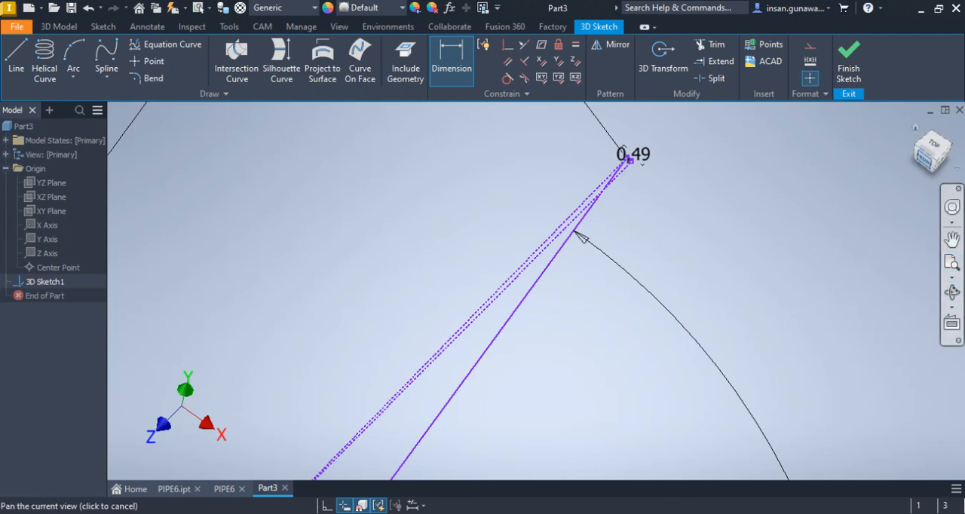
left_click(925, 160)
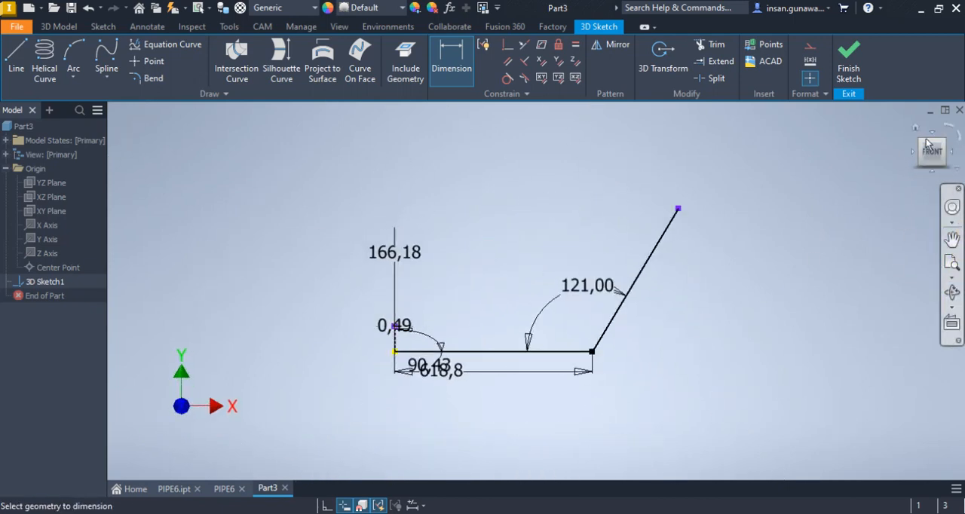
left_click(911, 153)
scroll(463, 311, "up", 5)
scroll(445, 317, "up", 5)
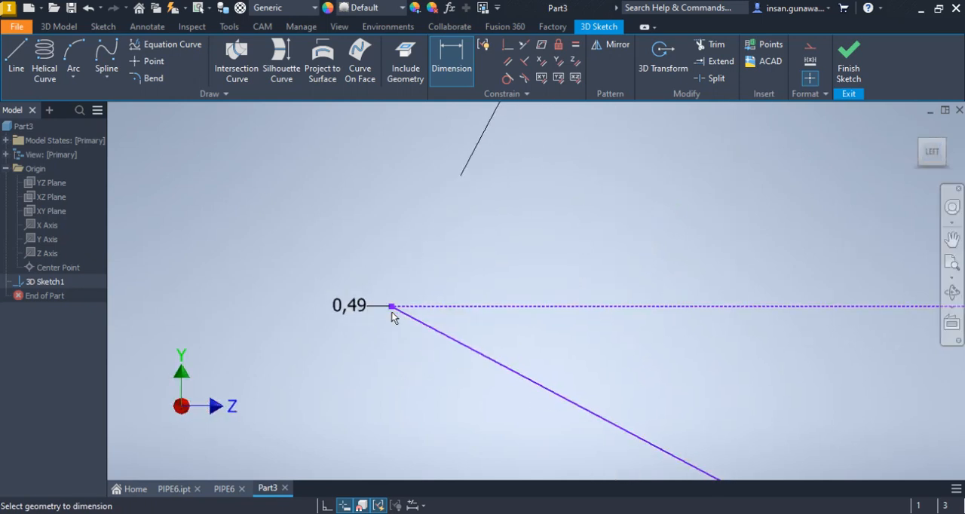
scroll(392, 315, "down", 2)
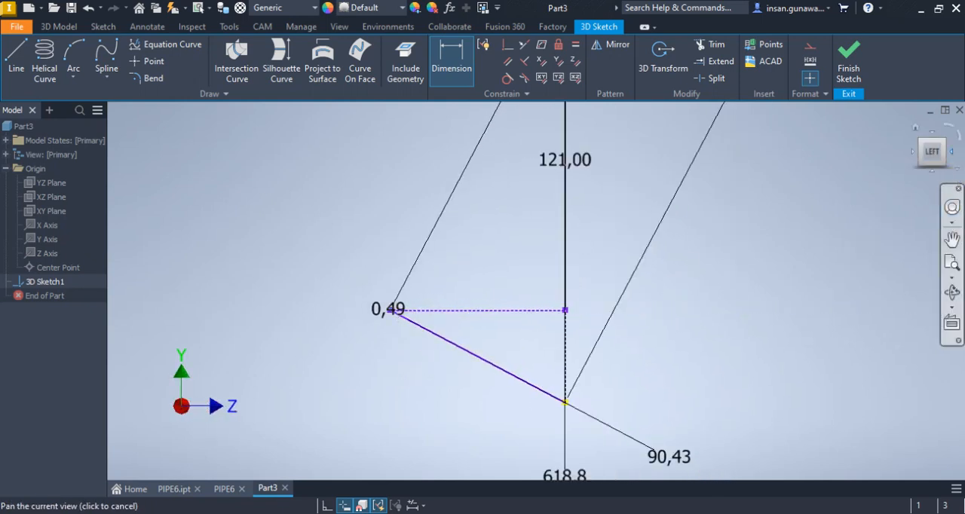
left_click(954, 166)
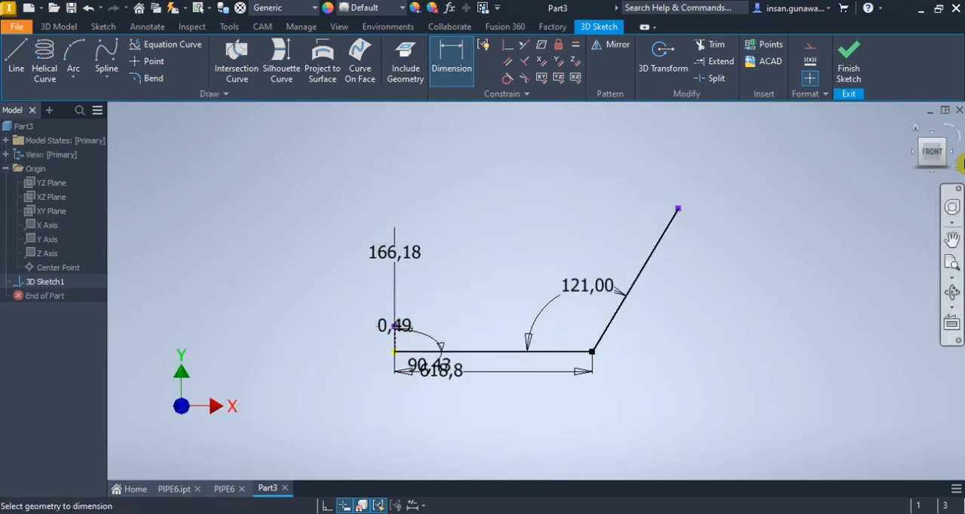
left_click(913, 152)
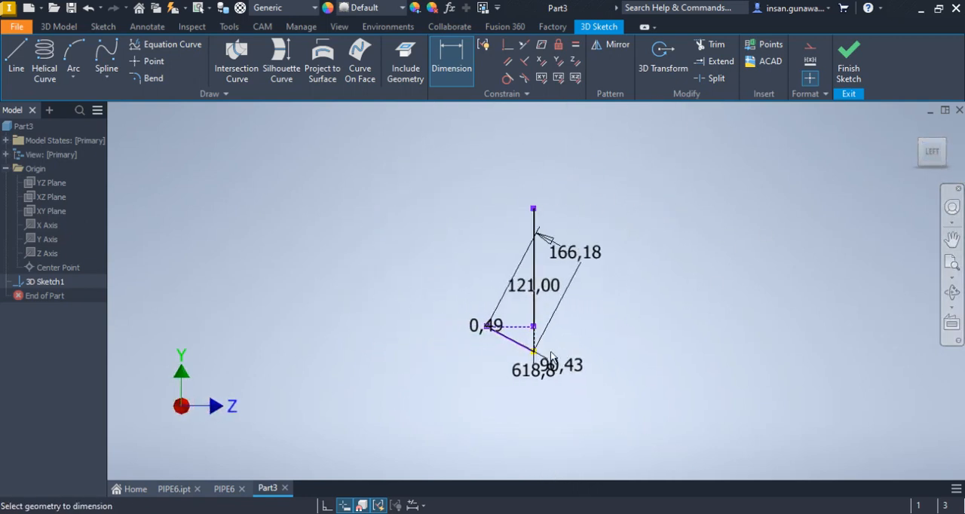
scroll(522, 337, "up", 3)
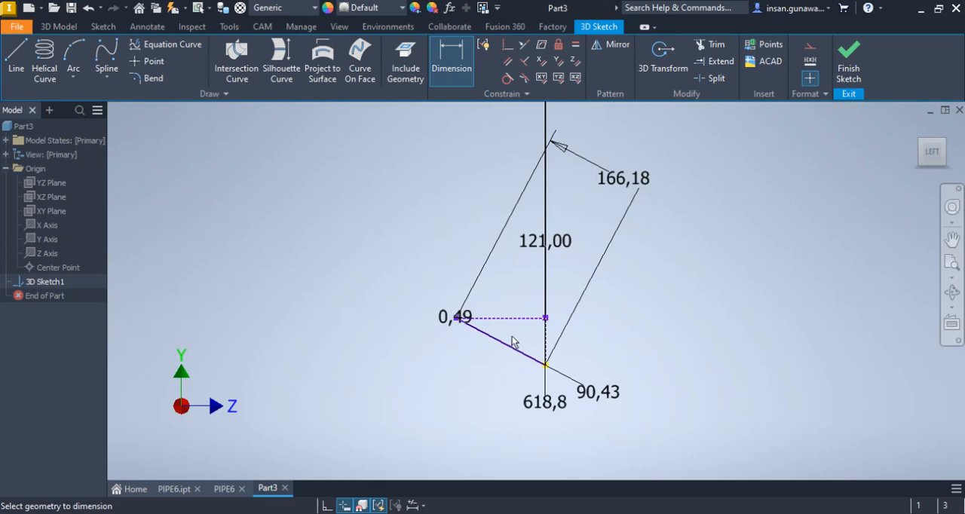
middle_click_drag(513, 338, 524, 349, "shift")
scroll(487, 439, "up", 10)
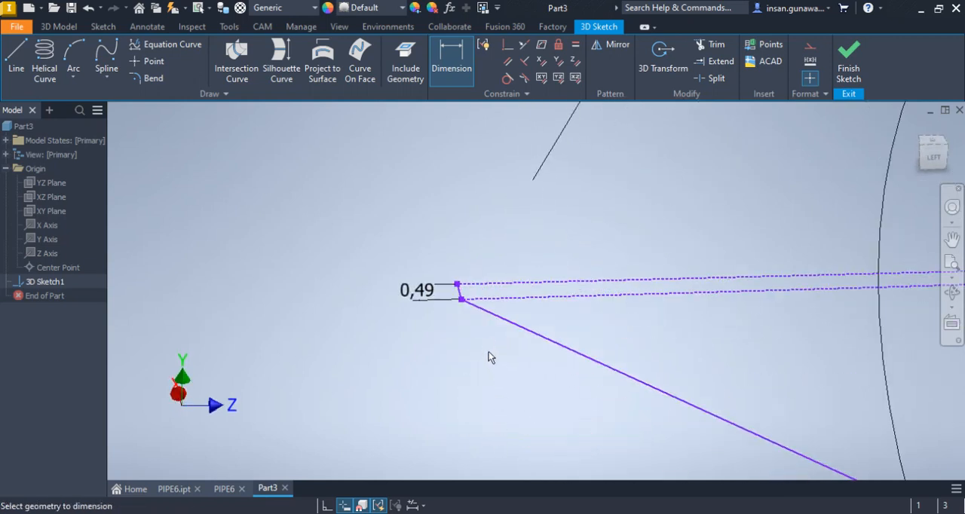
scroll(461, 303, "up", 5)
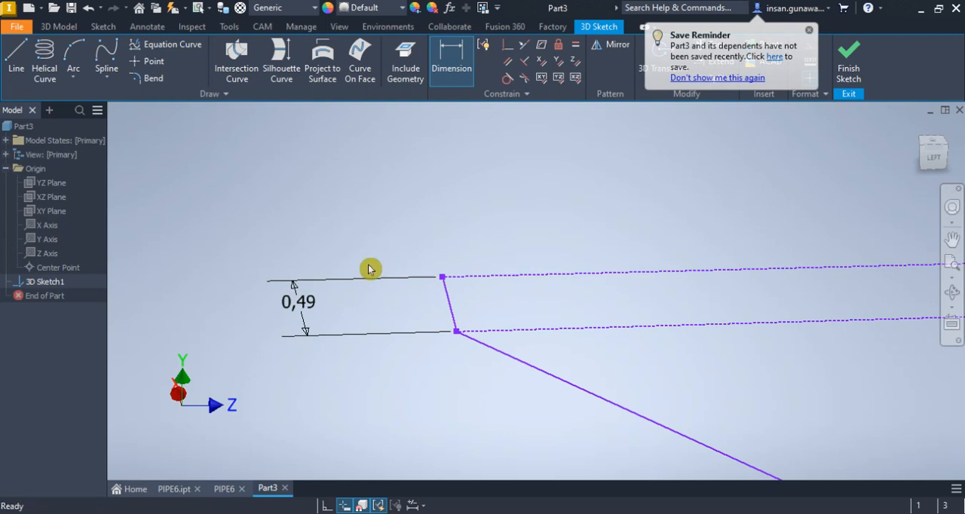
Close the save reminder and convert the short line joining the two long construction lines' far ends to construction geometry
key("Escape")
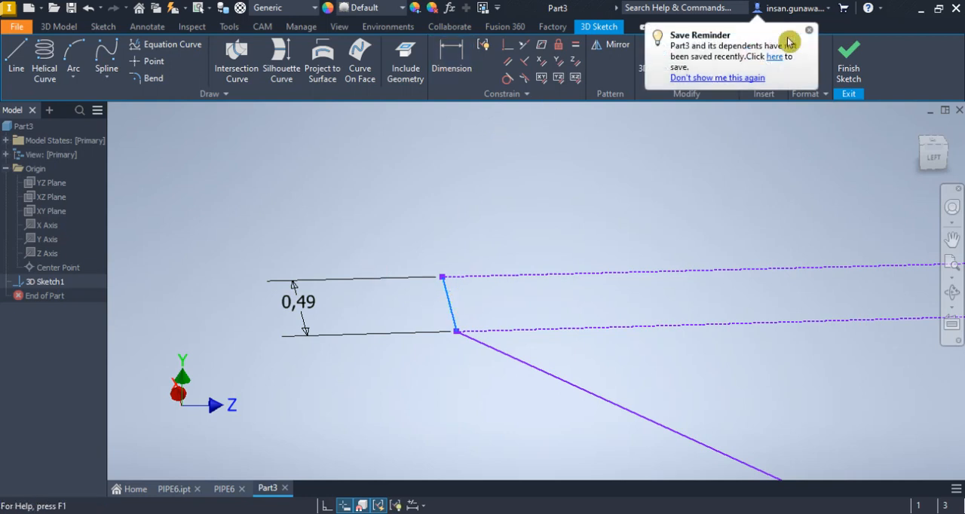
left_click(813, 31)
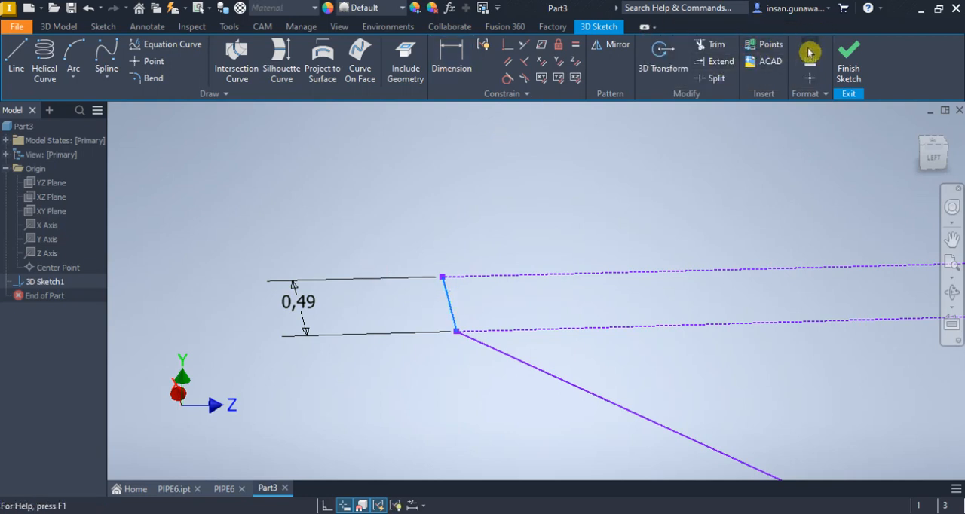
scroll(475, 317, "up", 3)
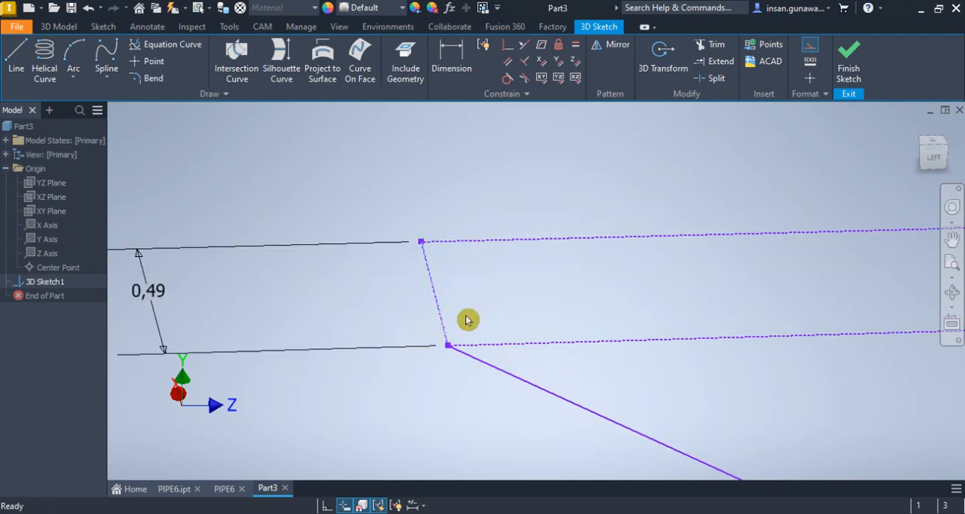
Sketch a 3D line about 166.175 mm long from the short construction line's upper end to the origin
scroll(380, 303, "down", 3)
scroll(362, 301, "down", 1)
left_click_drag(337, 297, 331, 297)
scroll(332, 296, "down", 2)
scroll(332, 297, "down", 2)
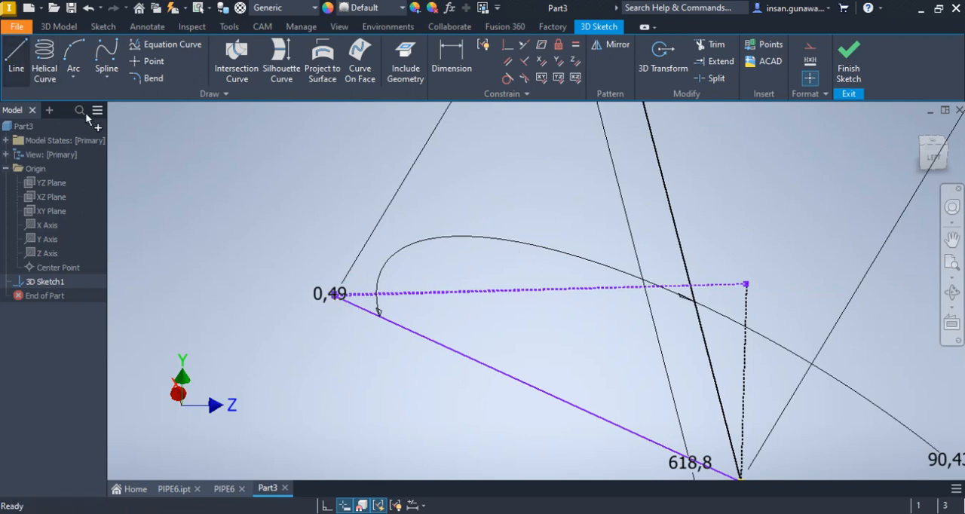
scroll(354, 249, "up", 5)
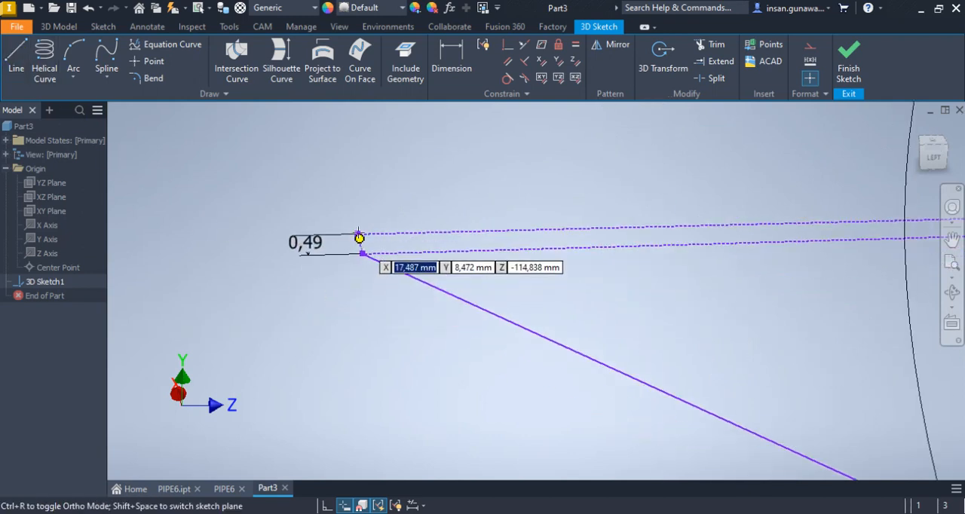
left_click(359, 242)
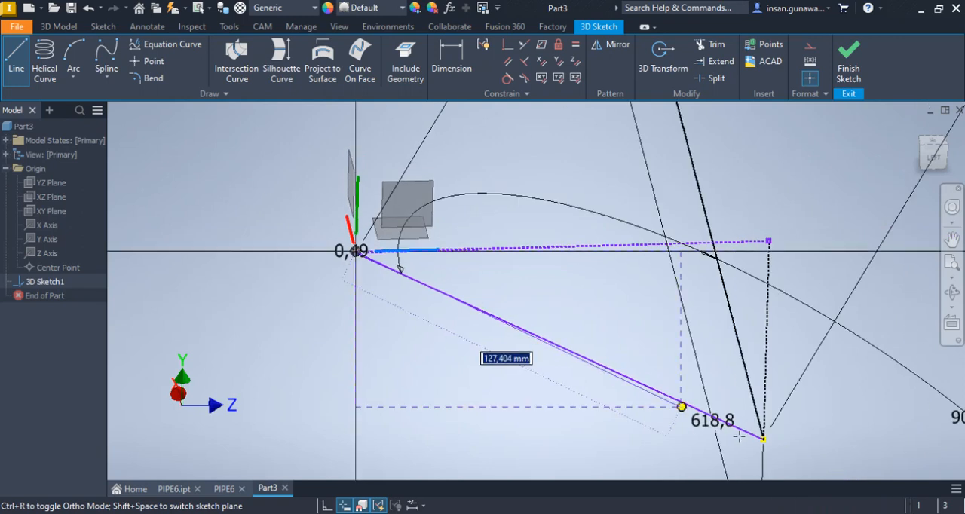
scroll(776, 445, "up", 4)
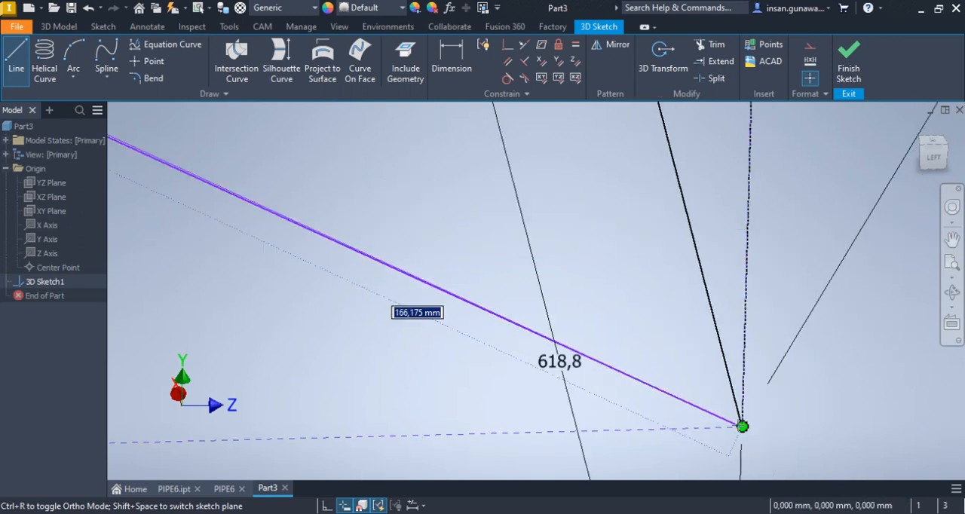
left_click(744, 425)
right_click(587, 284)
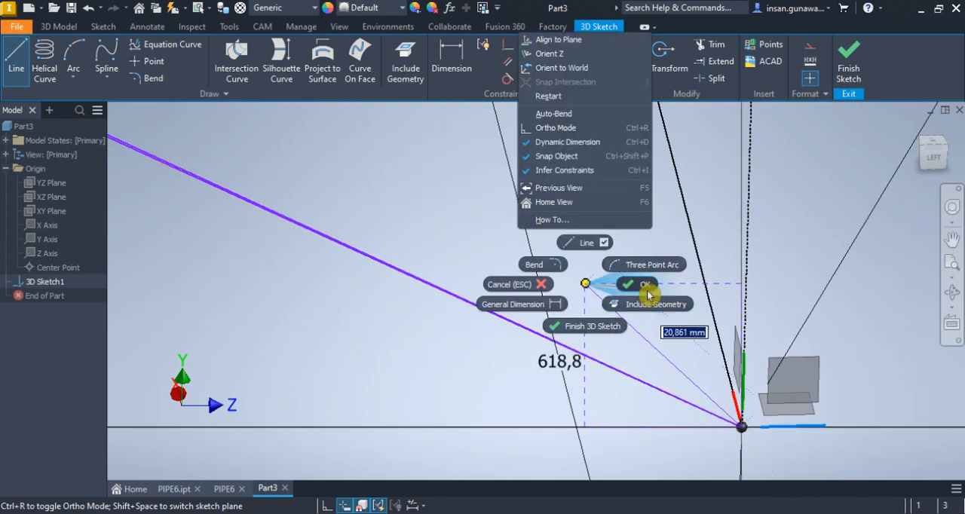
left_click(642, 285)
Convert the new line running beside the 166.18 mm leg to construction geometry
scroll(656, 319, "down", 5)
scroll(407, 202, "up", 3)
scroll(382, 204, "up", 4)
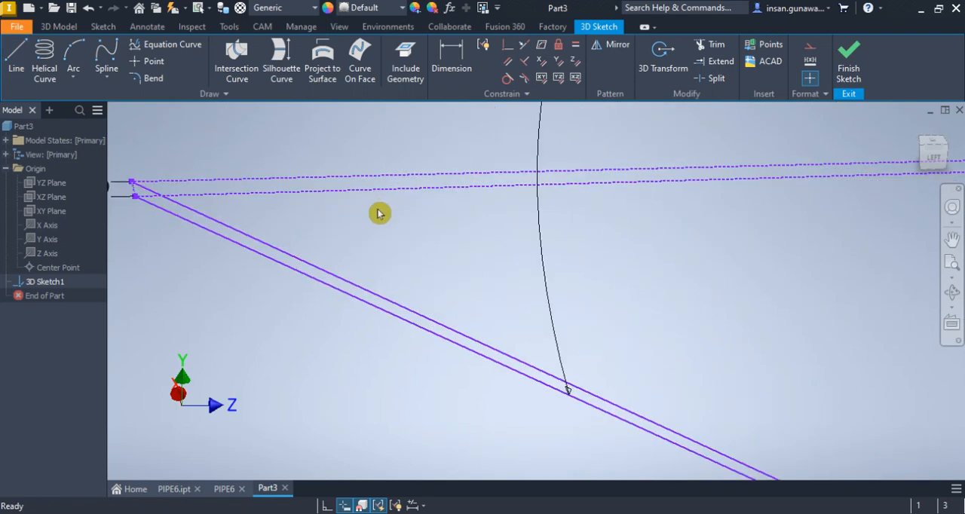
middle_click_drag(379, 211, 399, 228)
left_click(340, 287)
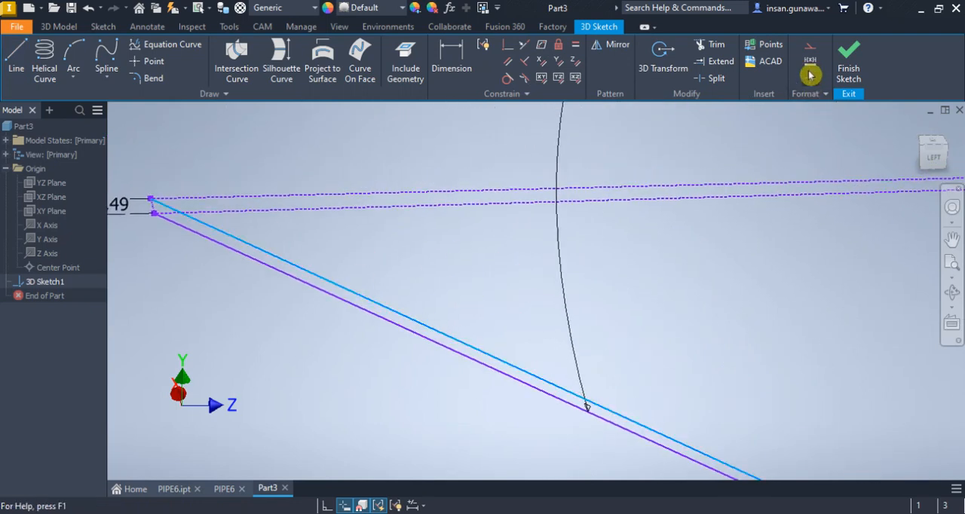
left_click(810, 45)
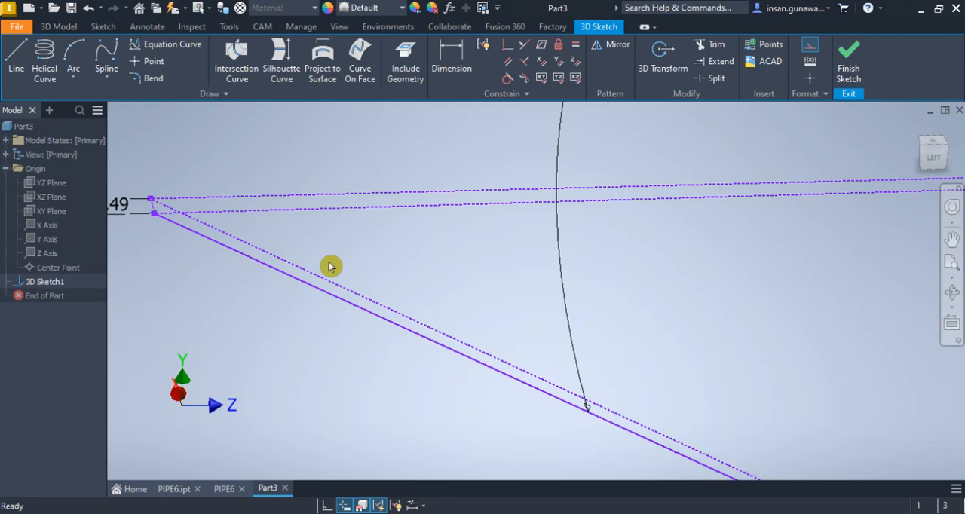
Compare the sketch's left view with the leg's angle in the PIPE6 drawing, and return to the Part3 sketch
scroll(329, 266, "down", 3)
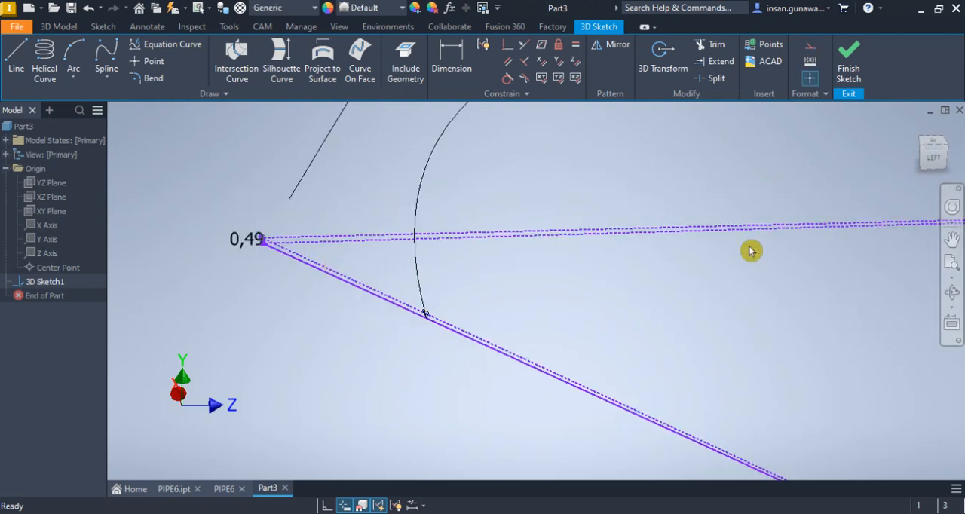
left_click(933, 156)
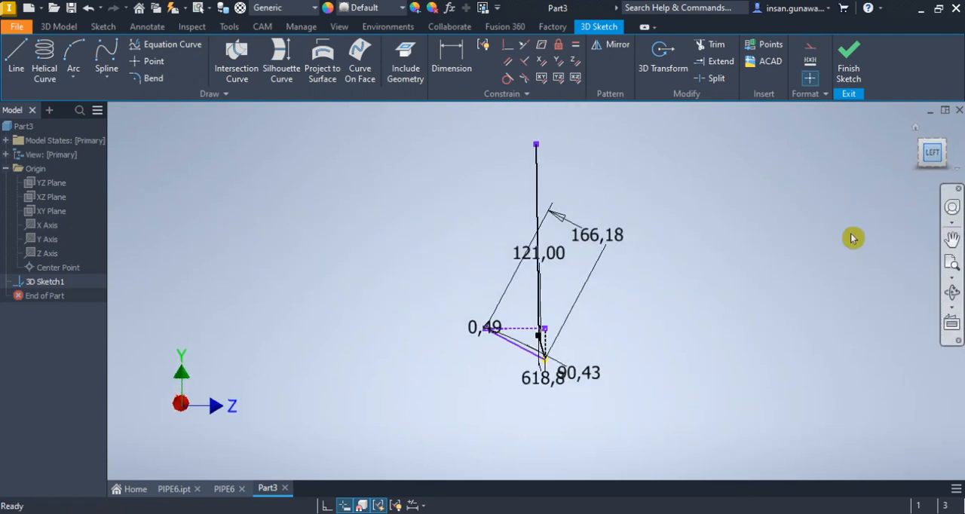
left_click(226, 488)
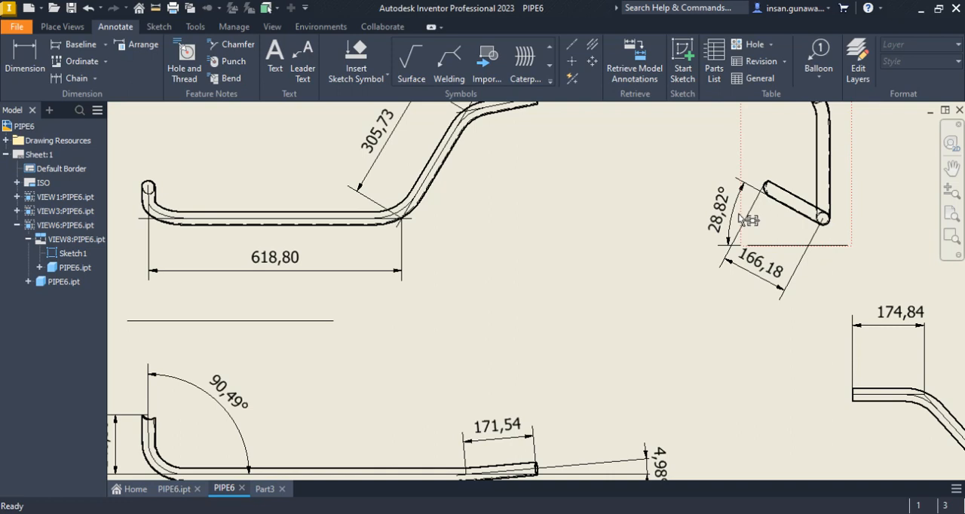
left_click(268, 490)
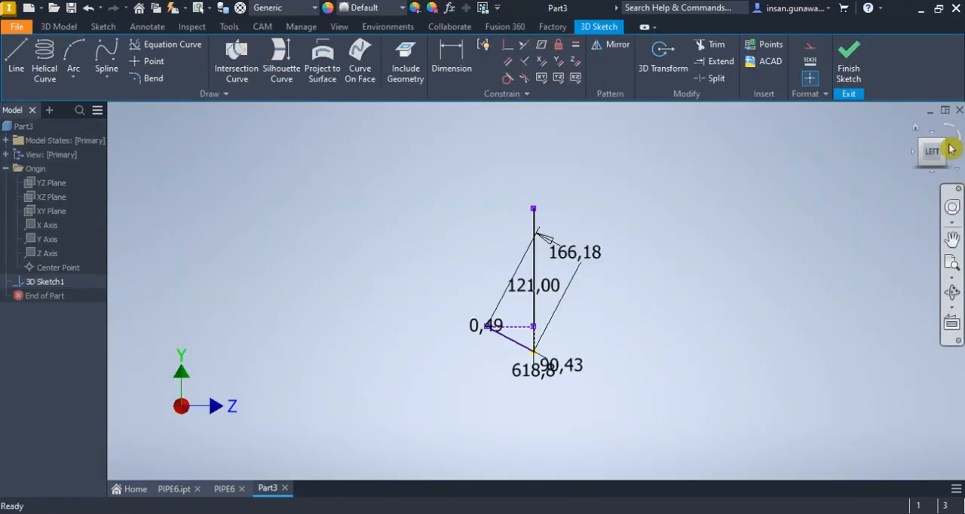
Try to dimension the angle between the upper long construction line and the construction line beside the 166.18 mm leg
left_click(943, 140)
scroll(421, 379, "up", 5)
scroll(299, 319, "up", 3)
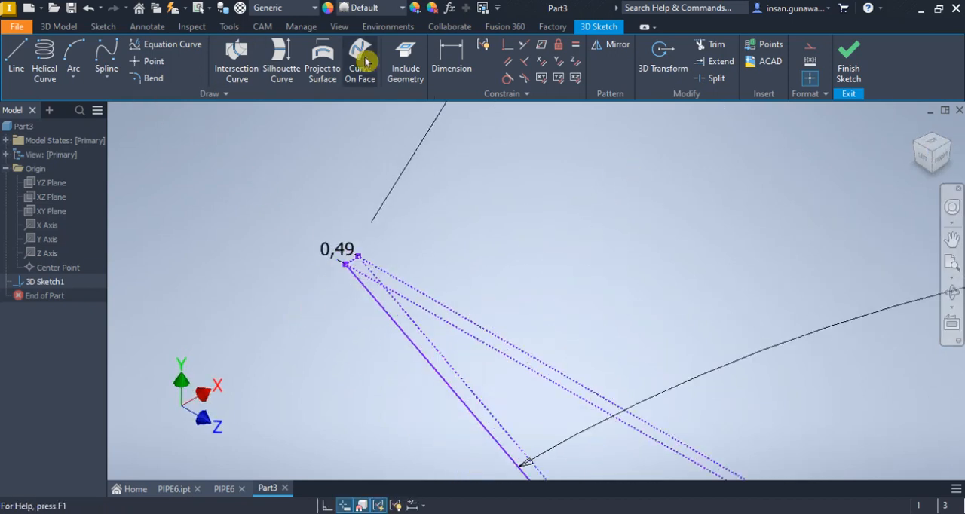
left_click(451, 59)
left_click(420, 291)
left_click(405, 313)
left_click(466, 355)
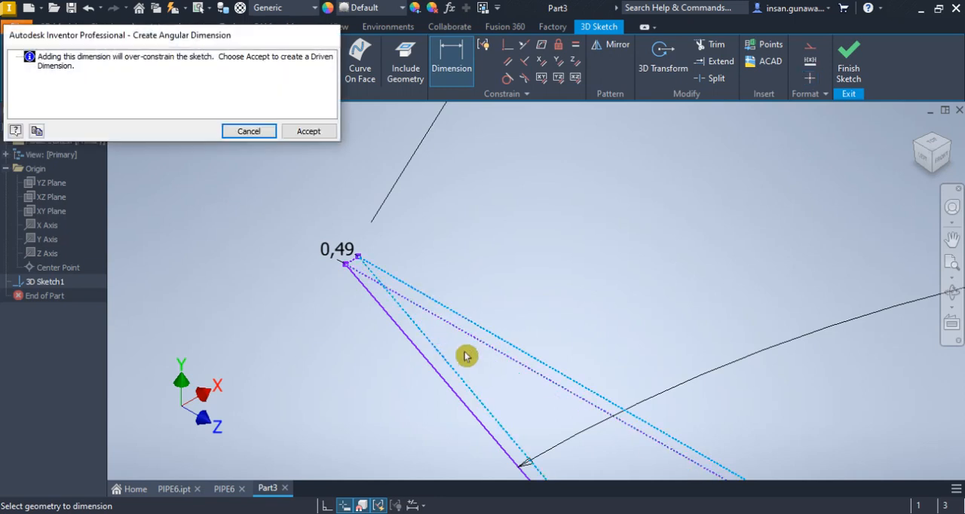
left_click(255, 132)
Try to constrain the construction line beside the 166.18 mm leg perpendicular to the short construction line
scroll(332, 215, "up", 5)
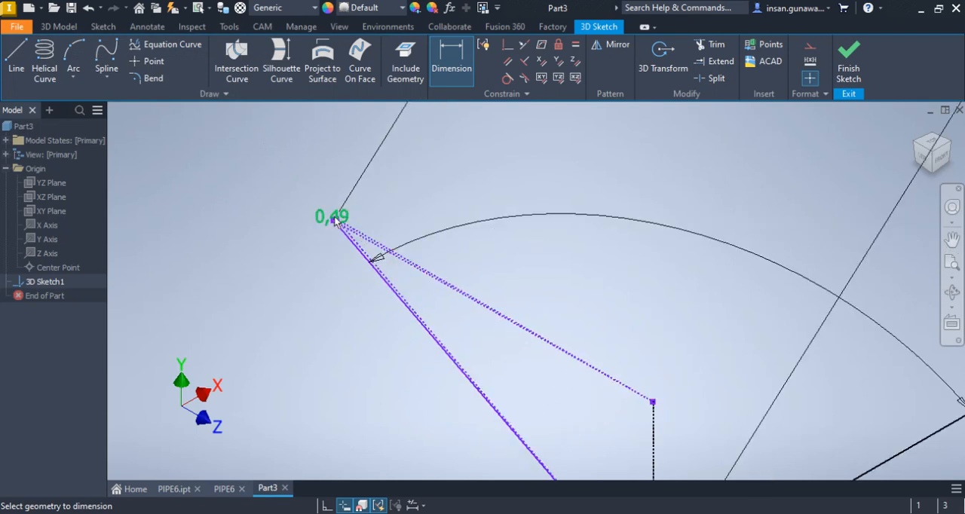
scroll(386, 260, "down", 3)
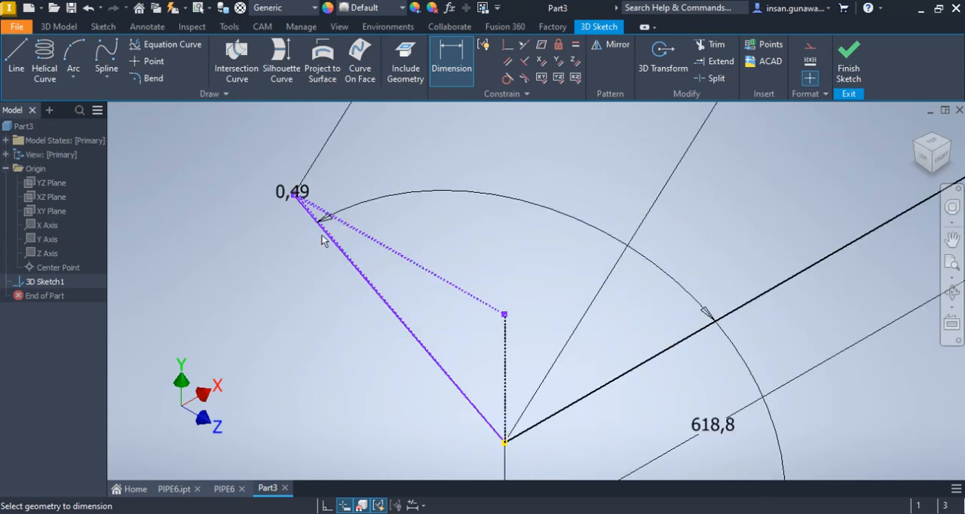
scroll(322, 243, "down", 4)
mouse_move(319, 224)
middle_mouse_down()
mouse_move(325, 264)
mouse_move(316, 299)
middle_mouse_up()
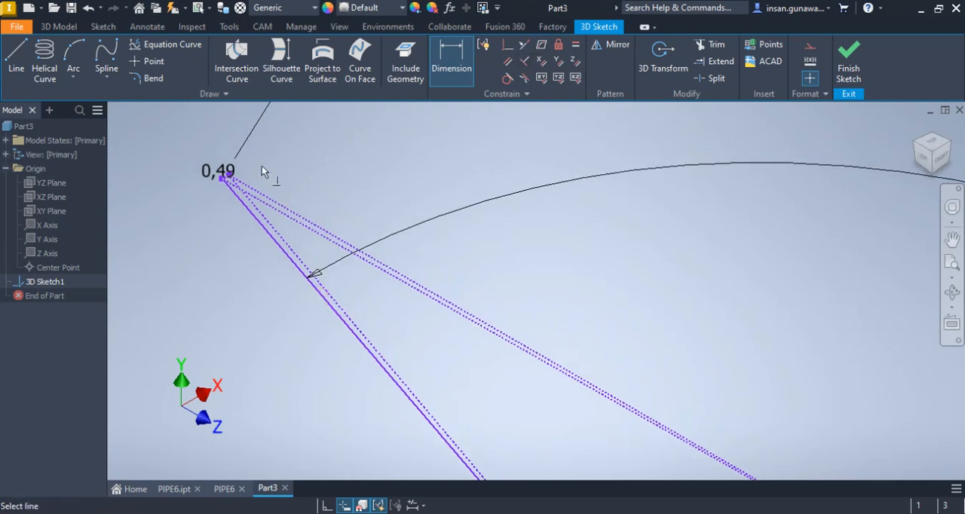
scroll(236, 176, "down", 4)
left_click(234, 212)
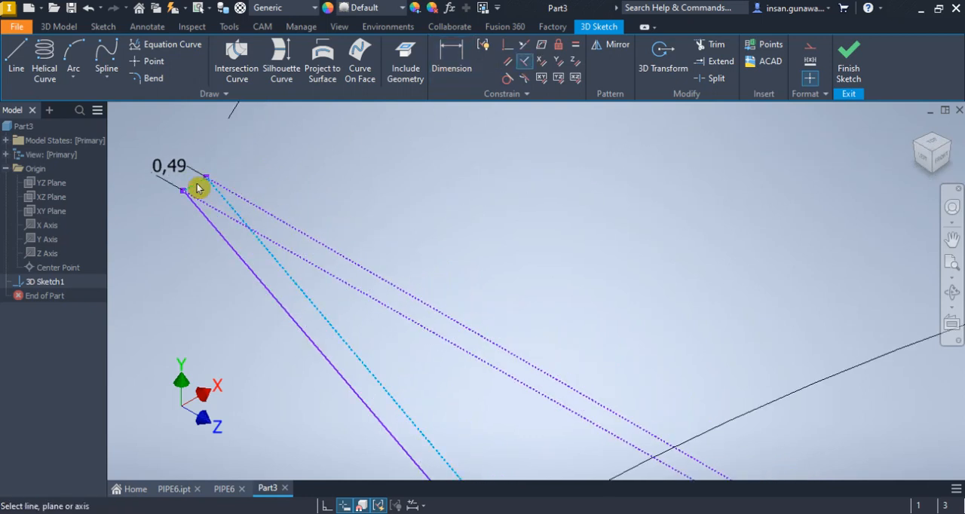
left_click(197, 189)
left_click(310, 134)
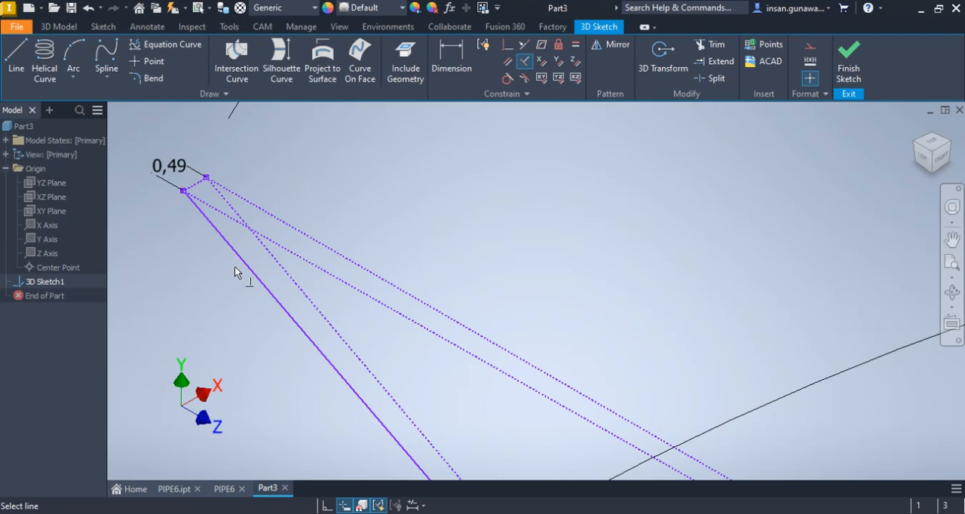
scroll(278, 184, "up", 5)
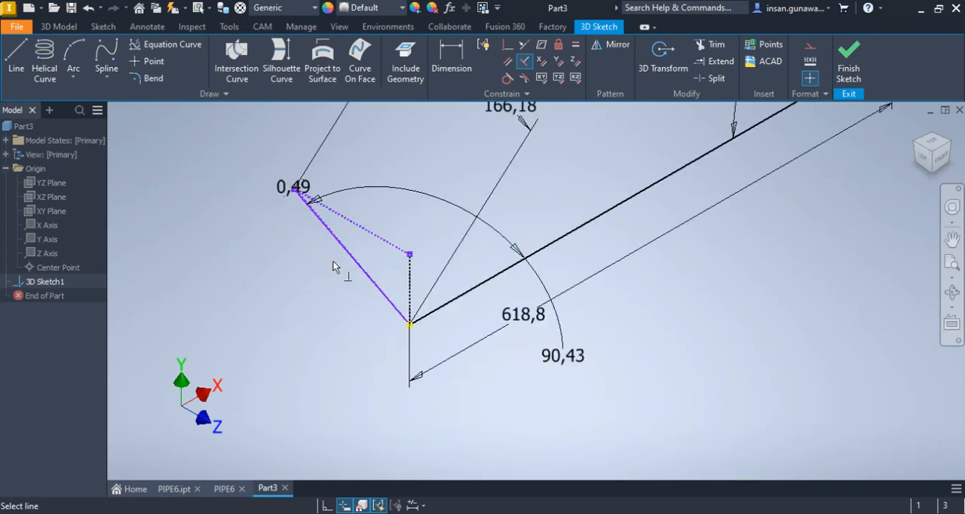
scroll(336, 230, "down", 5)
left_click(460, 62)
scroll(305, 204, "down", 5)
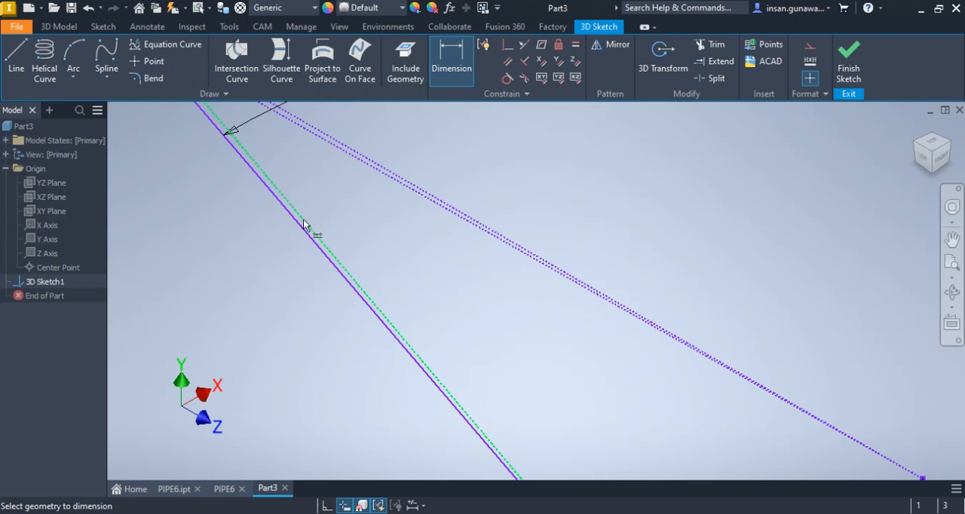
left_click(304, 224)
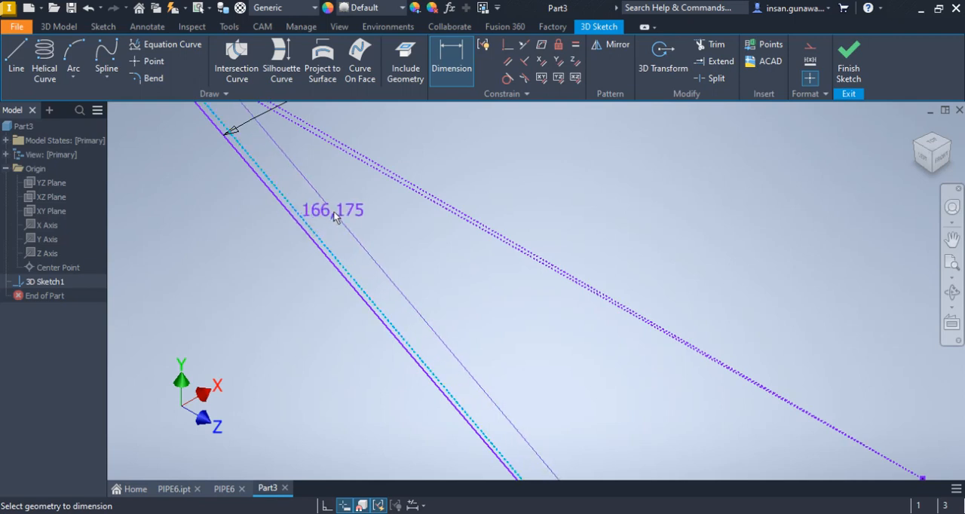
scroll(336, 219, "up", 3)
middle_click_drag(336, 226, 343, 275)
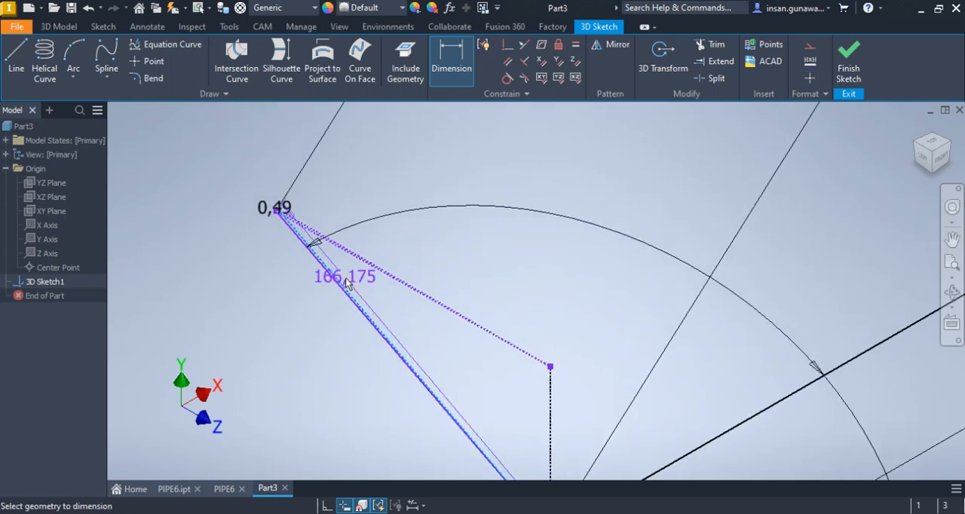
key("Escape")
key("Escape")
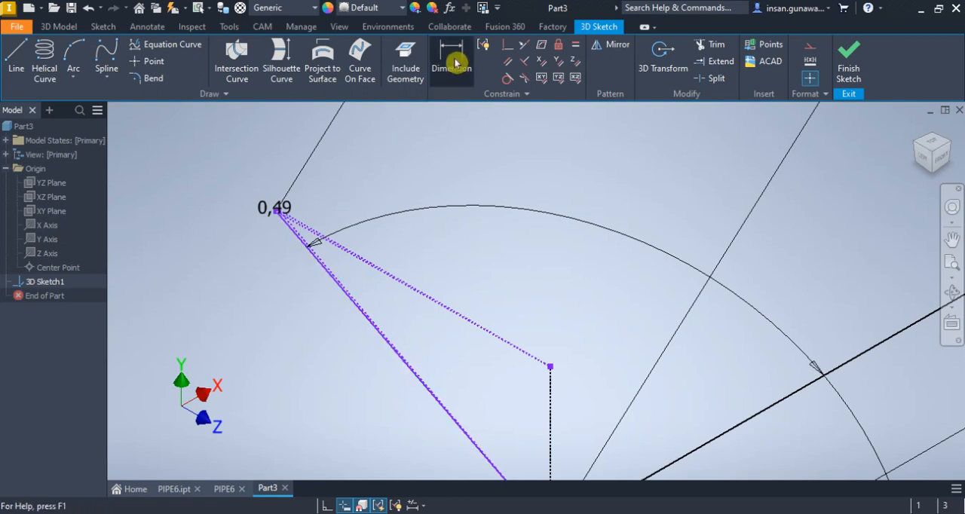
Try to dimension the length of the lower long construction line
left_click(455, 63)
scroll(312, 197, "down", 3)
left_click(330, 183)
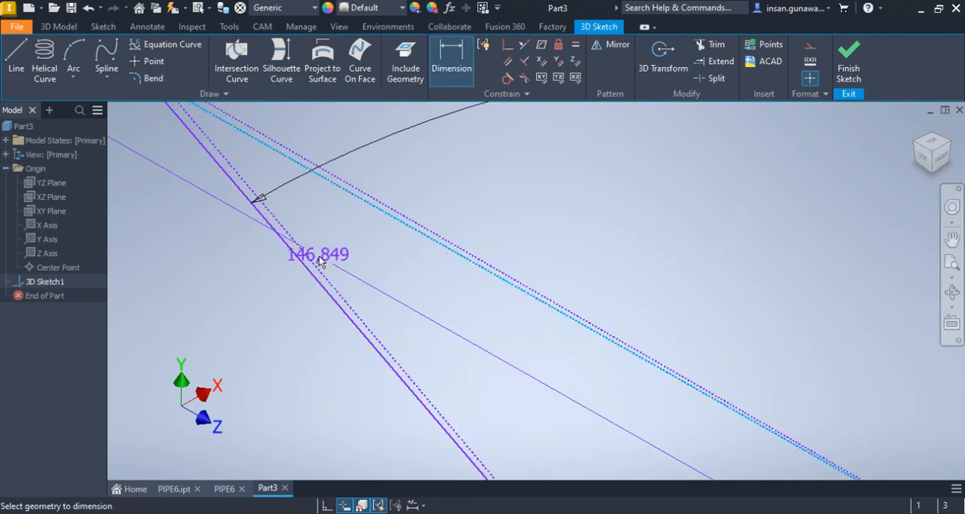
left_click(329, 283)
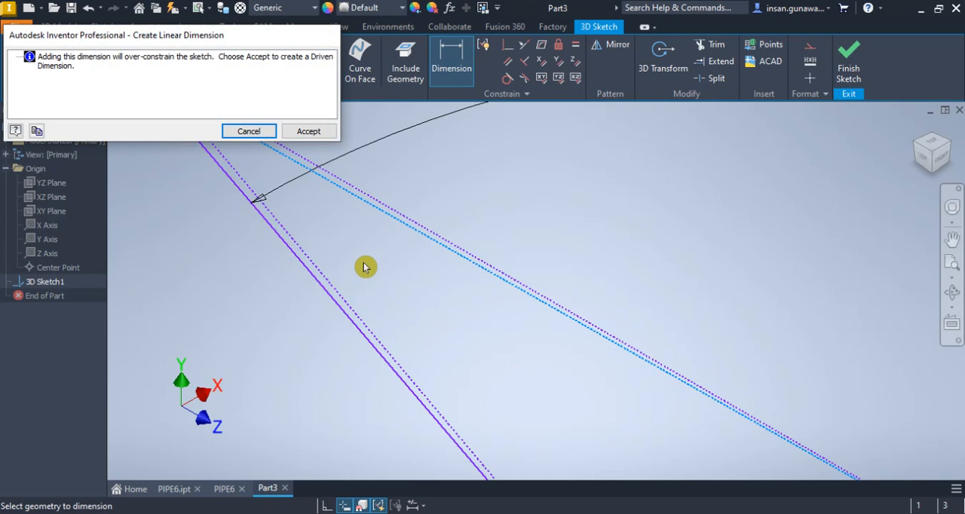
left_click(309, 132)
Add a driven angle dimension between the upper long construction line and the construction line beside the 166.18 mm leg
left_click(449, 64)
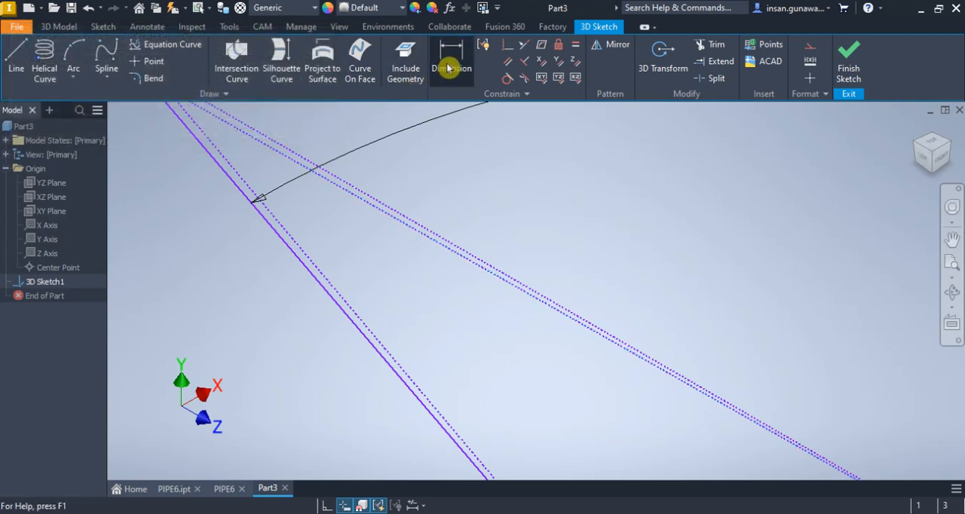
left_click(393, 212)
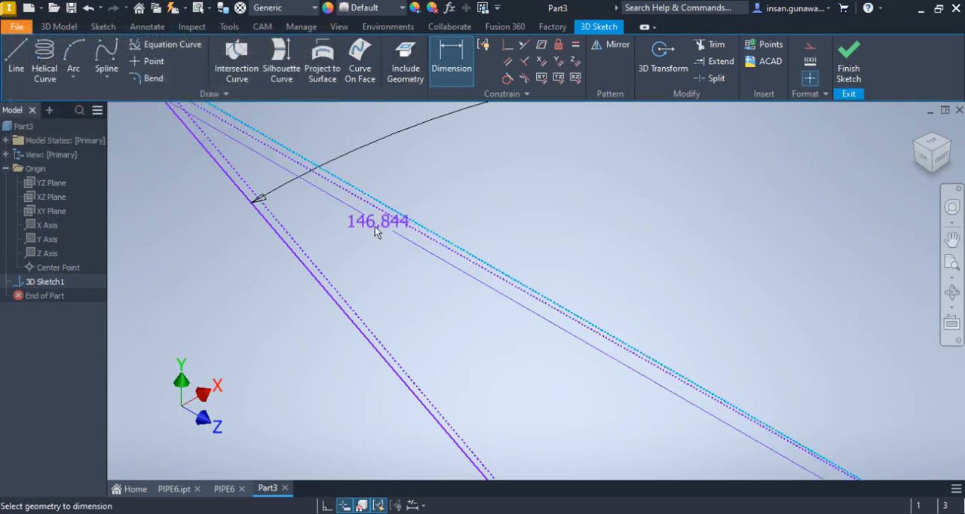
left_click(345, 300)
left_click(359, 279)
left_click(310, 132)
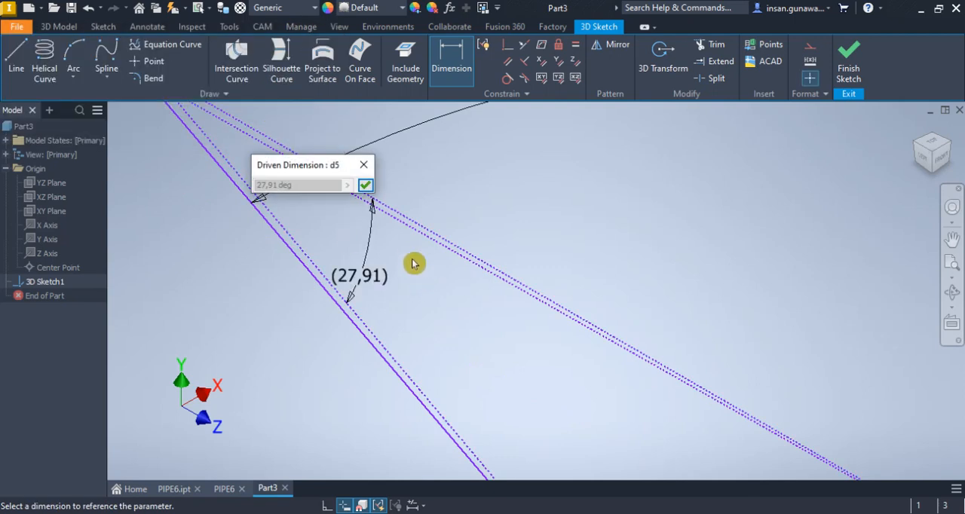
left_click(365, 185)
Examine the two long construction lines along their length, up to their shared end at the vertical construction line
scroll(440, 263, "down", 4)
mouse_move(441, 236)
middle_mouse_down()
mouse_move(452, 228)
mouse_move(455, 170)
middle_mouse_up()
scroll(455, 170, "down", 3)
scroll(560, 223, "up", 5)
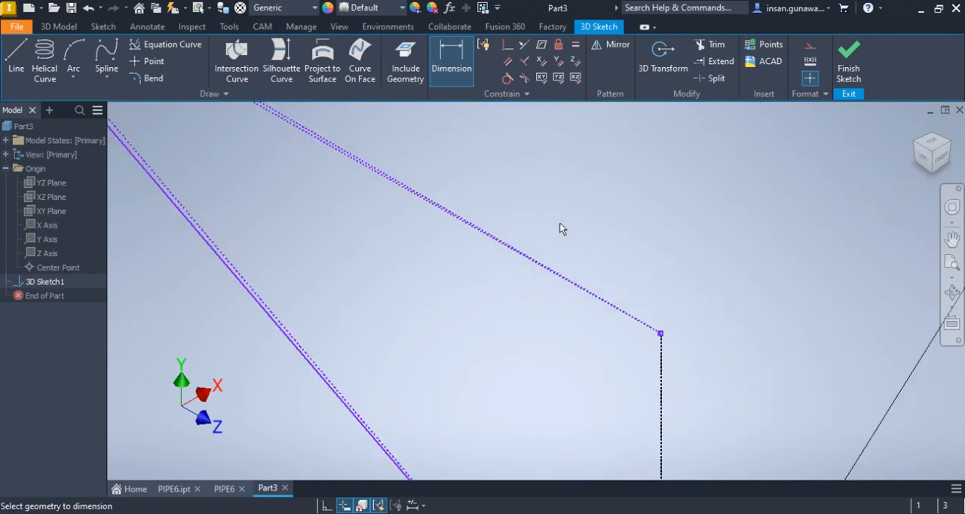
scroll(647, 339, "up", 3)
scroll(649, 325, "down", 4)
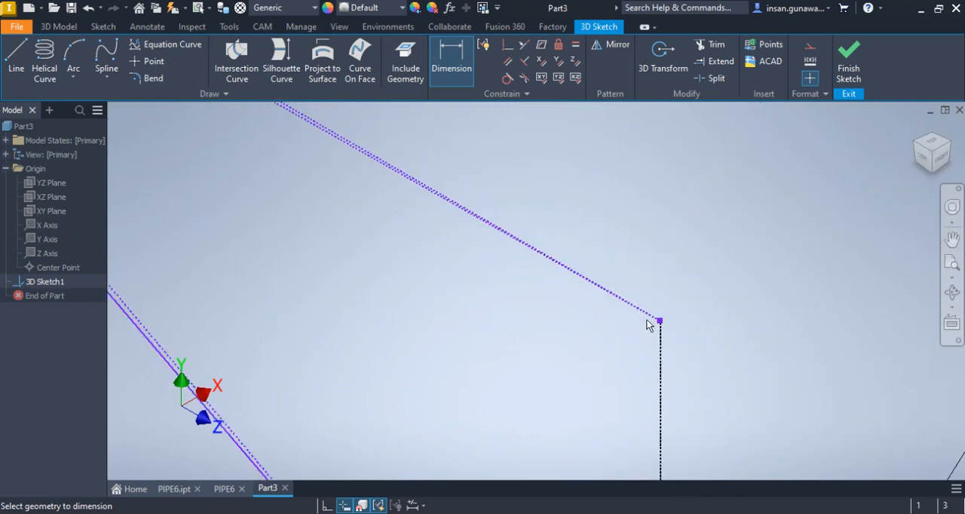
scroll(595, 311, "down", 3)
middle_click_drag(376, 237, 391, 341)
scroll(298, 230, "down", 3)
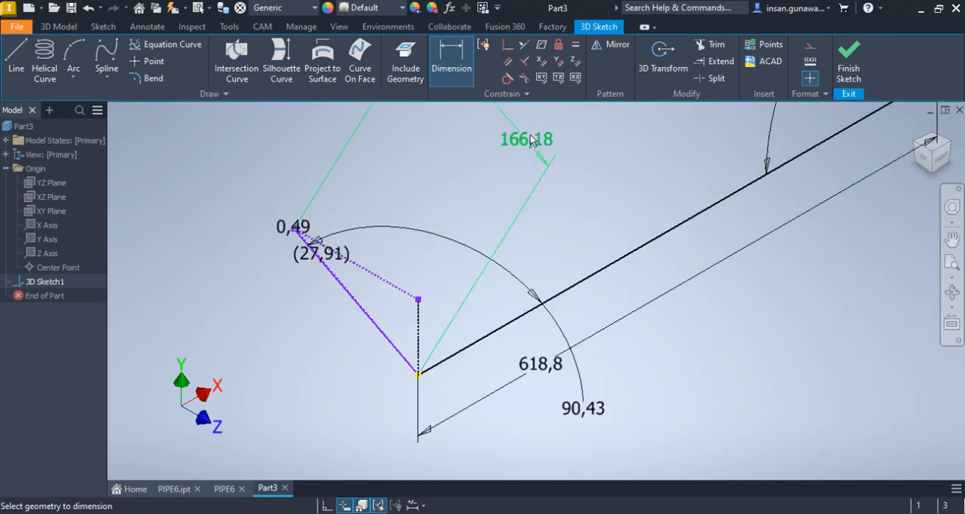
Undo the driven angle dimension between the long construction line and the line beside the 166.18 mm leg
double_click(530, 139)
left_click_drag(534, 147, 534, 147)
key("ctrl+z")
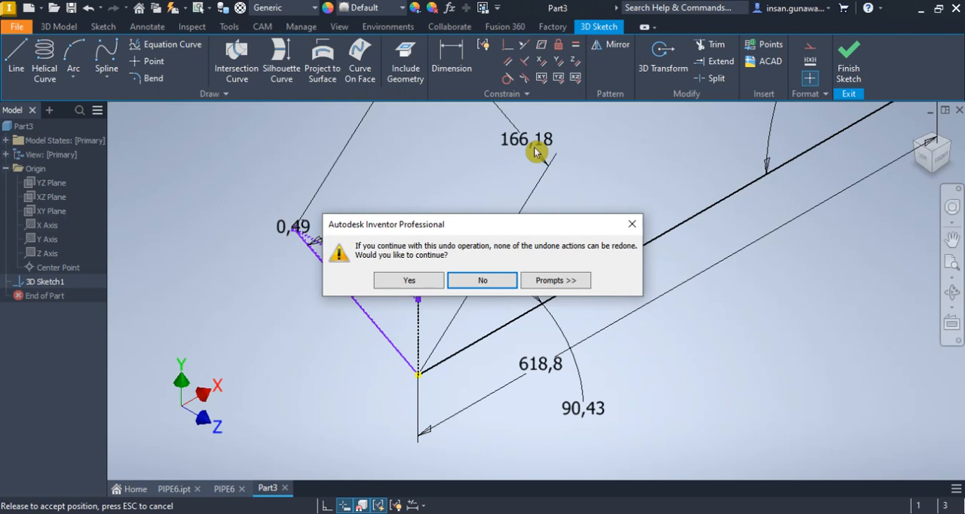
Remove the 166.18 mm length dimension from the short pipe leg
left_click(491, 285)
left_click_drag(523, 177, 526, 147)
key("Escape")
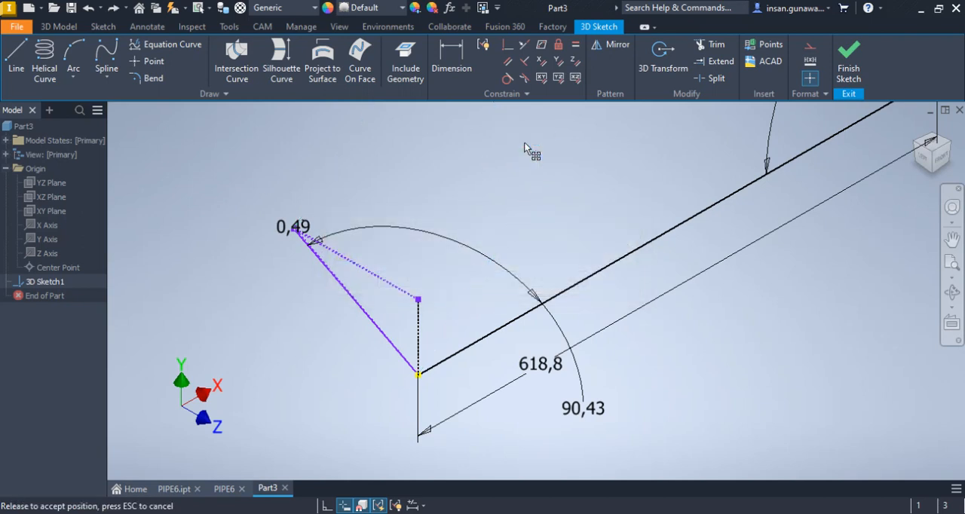
scroll(297, 240, "up", 3)
scroll(298, 240, "up", 2)
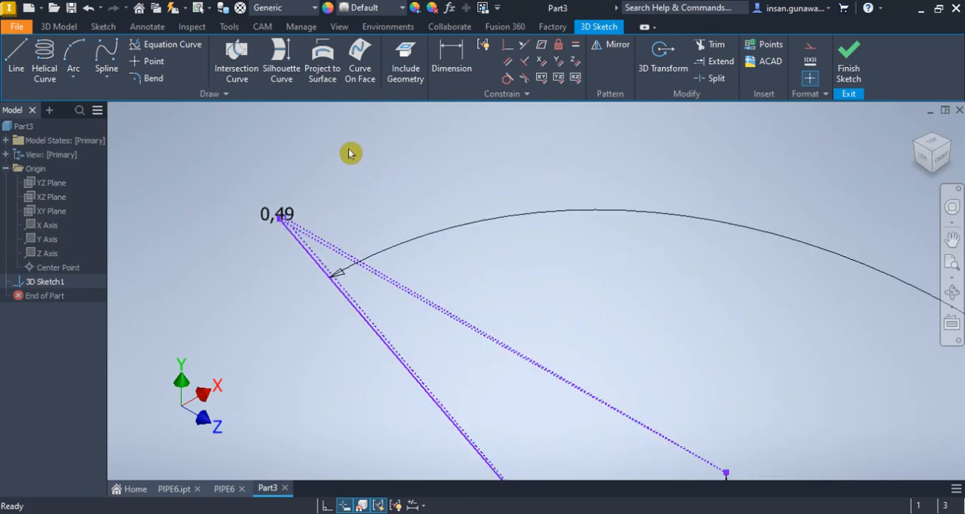
scroll(365, 198, "down", 3)
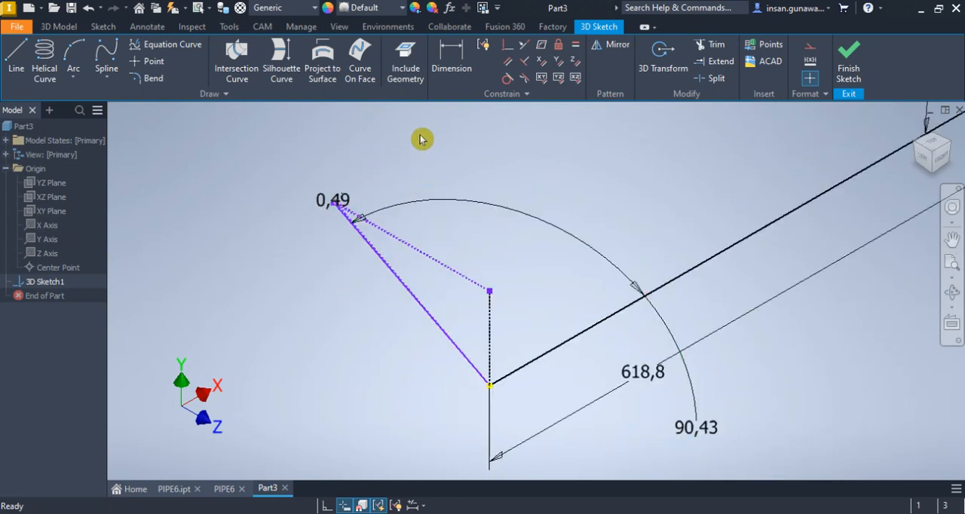
Add a driven angle dimension between the upper long construction line and the construction line beside the short pipe leg
left_click(452, 56)
scroll(377, 238, "up", 3)
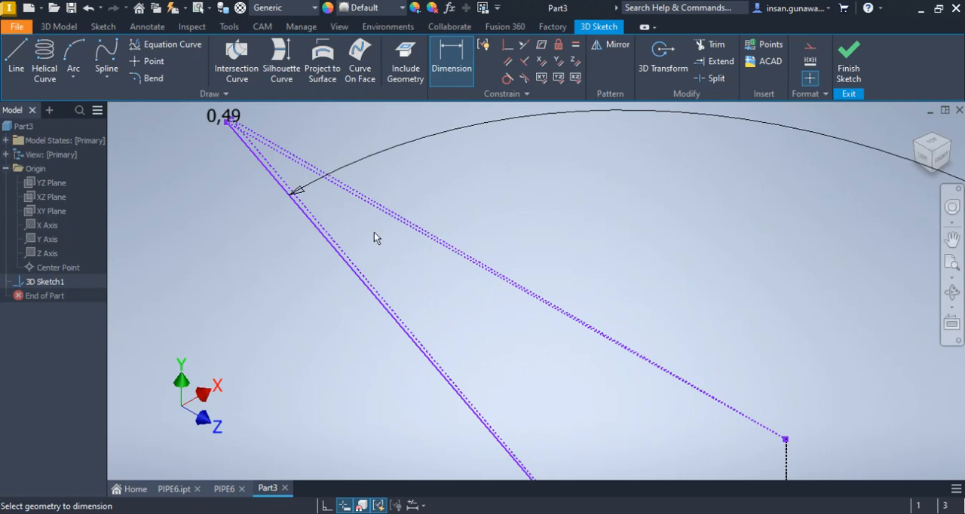
left_click(392, 215)
left_click(370, 276)
left_click(390, 265)
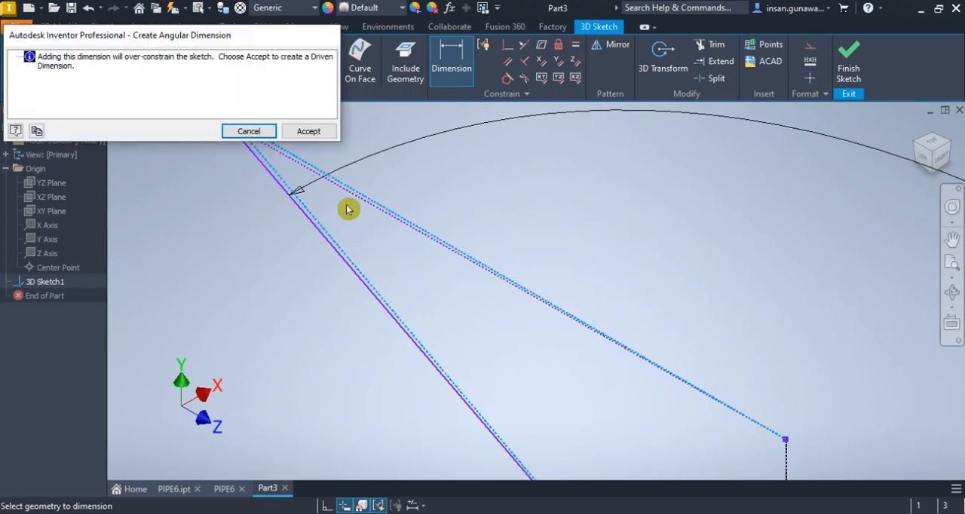
left_click(309, 132)
scroll(381, 219, "down", 2)
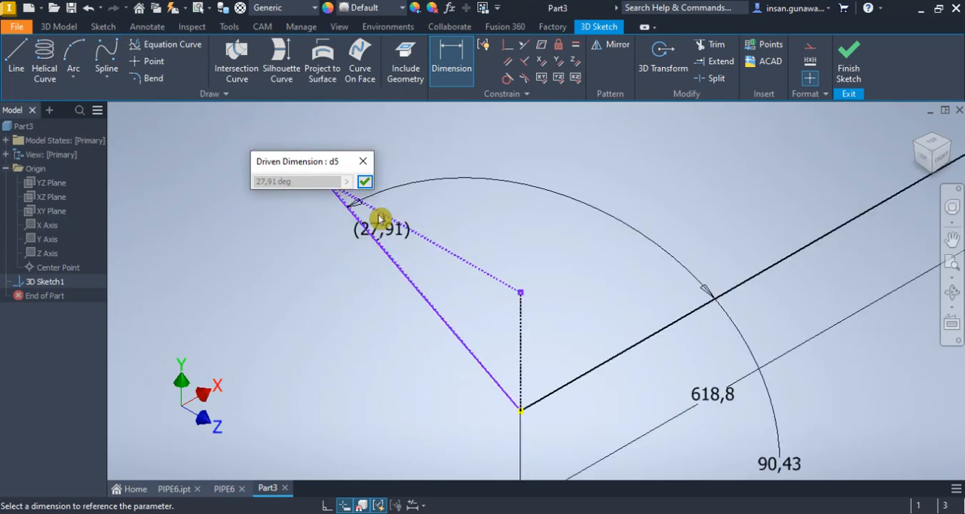
key("Escape")
Examine the 0.49° dimension at the free end of the short leg and where the long construction lines meet the vertical one
scroll(313, 173, "up", 3)
left_click_drag(359, 215, 363, 212)
scroll(365, 200, "up", 3)
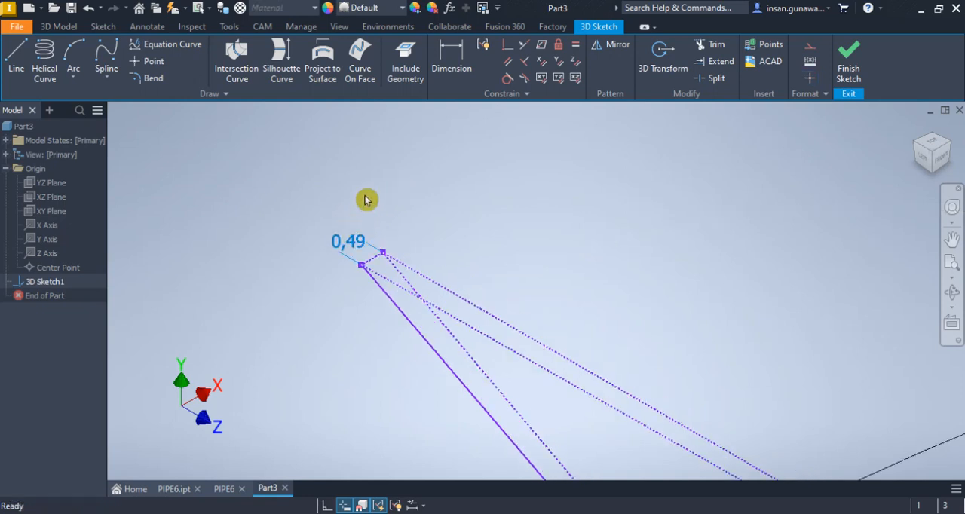
scroll(369, 205, "down", 2)
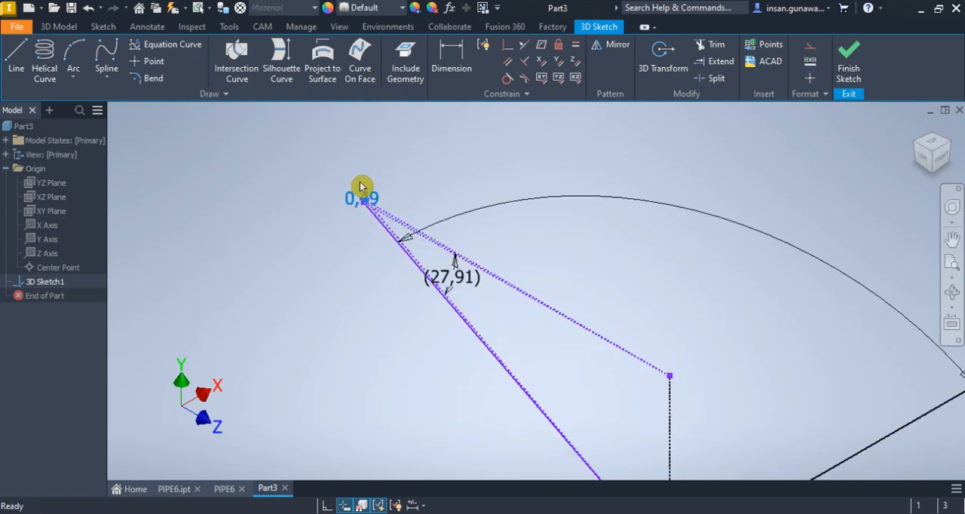
scroll(392, 186, "down", 2)
left_click_drag(431, 236, 436, 240)
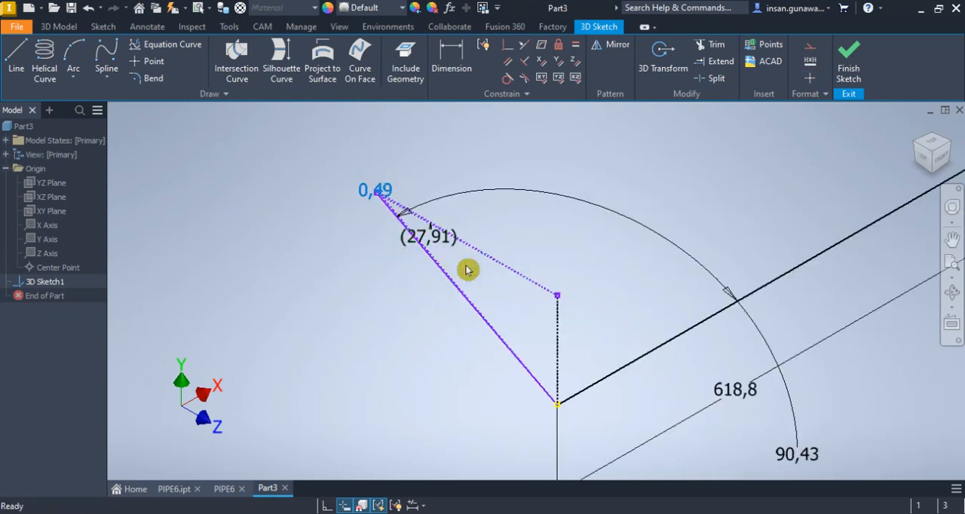
scroll(558, 306, "up", 2)
scroll(558, 307, "up", 1)
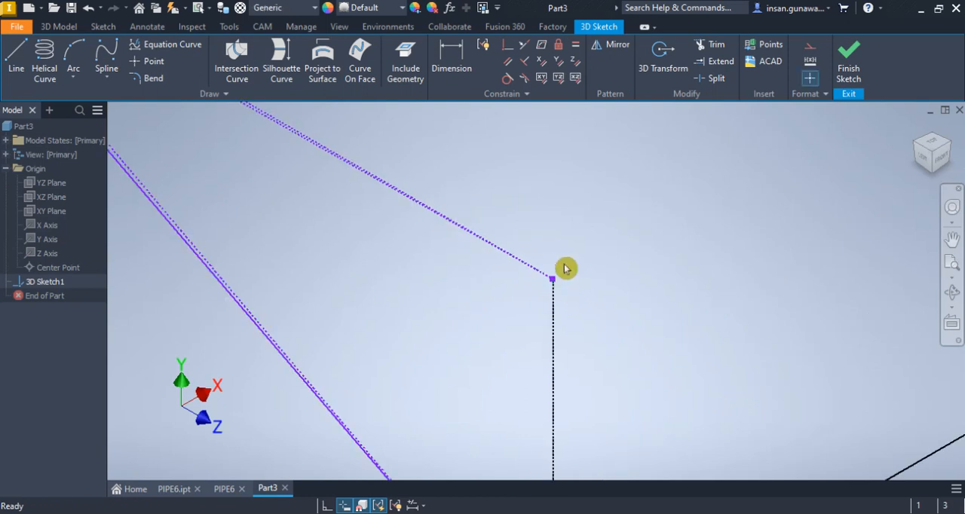
Try to make the upper long construction lines perpendicular to the vertical construction line
left_click(525, 66)
left_click(365, 178)
left_click(310, 131)
left_click(552, 306)
left_click(335, 150)
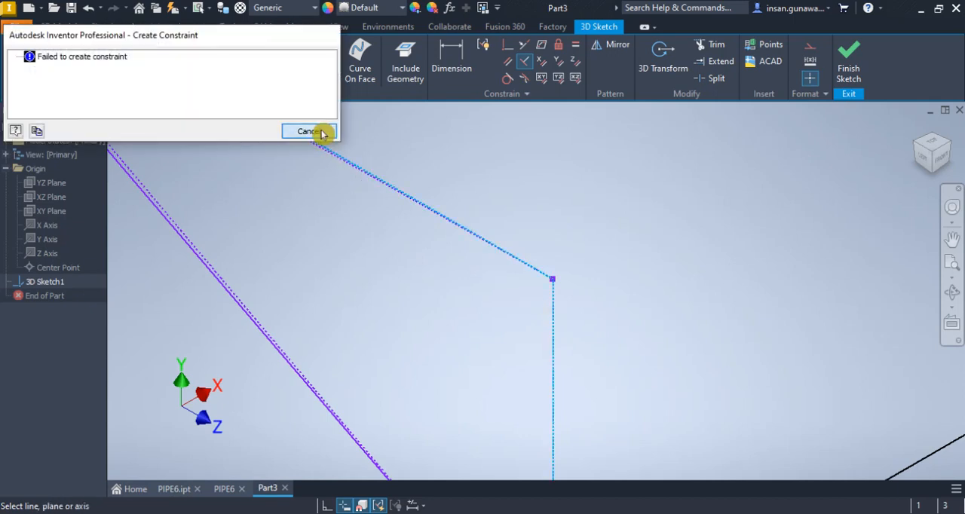
left_click(309, 130)
Delete the driven 27.91° dimension and the 0.49° dimension at the free end of the short leg
middle_click_drag(391, 187, 405, 324)
scroll(407, 265, "up", 3)
scroll(394, 287, "down", 4)
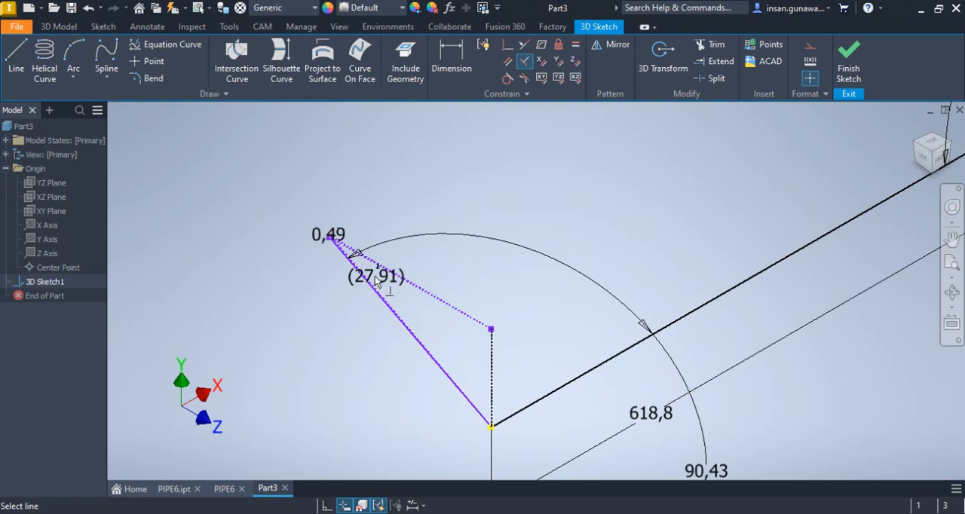
left_click_drag(382, 285, 384, 284)
scroll(328, 254, "up", 3)
mouse_move(344, 202)
left_mouse_down()
mouse_move(330, 191)
mouse_move(345, 194)
mouse_move(332, 227)
left_mouse_up()
Add a 28.82° angle dimension between the construction line beside the short leg and the upper long construction line
left_click(451, 54)
left_click(470, 367)
left_click(502, 320)
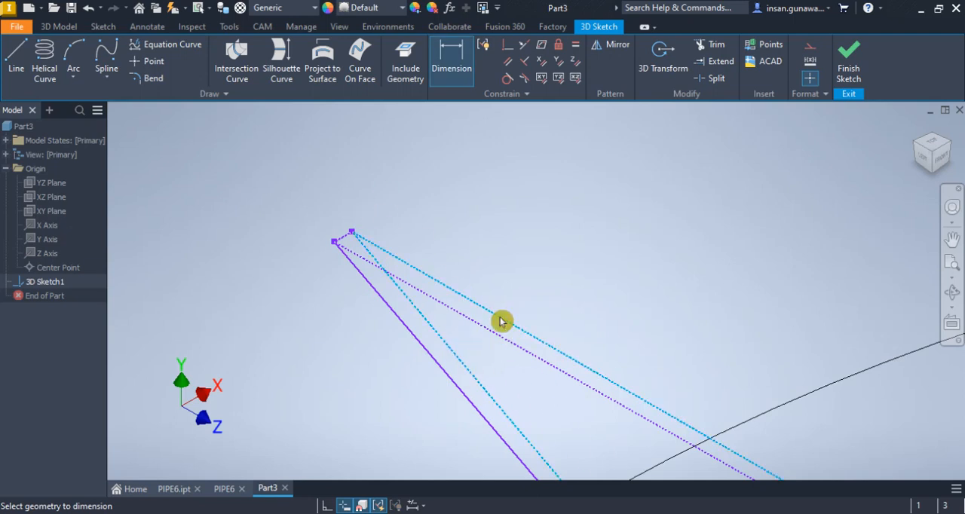
left_click(514, 385)
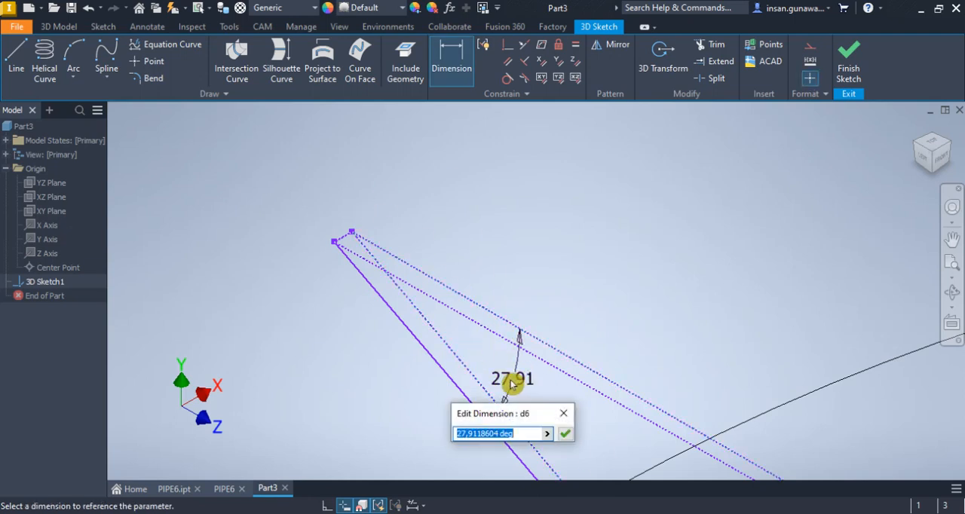
type("28.82")
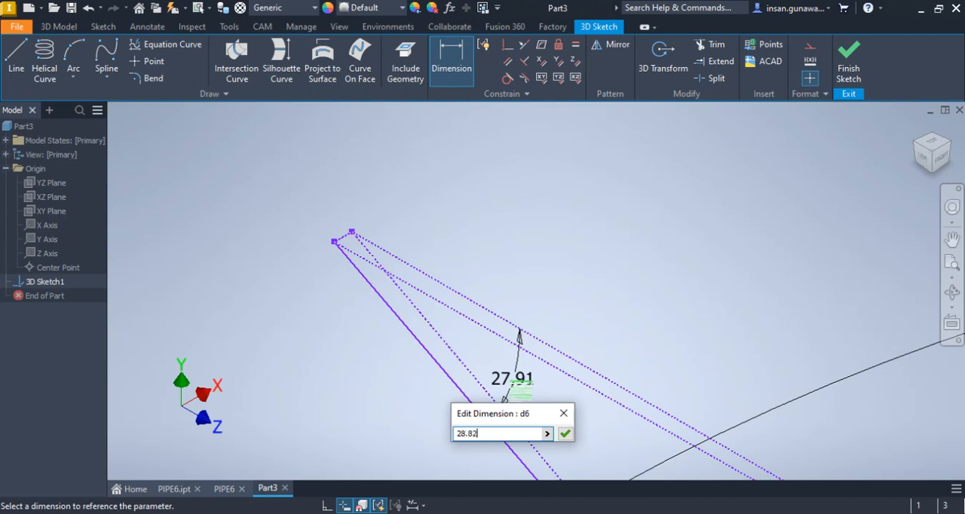
key("Return")
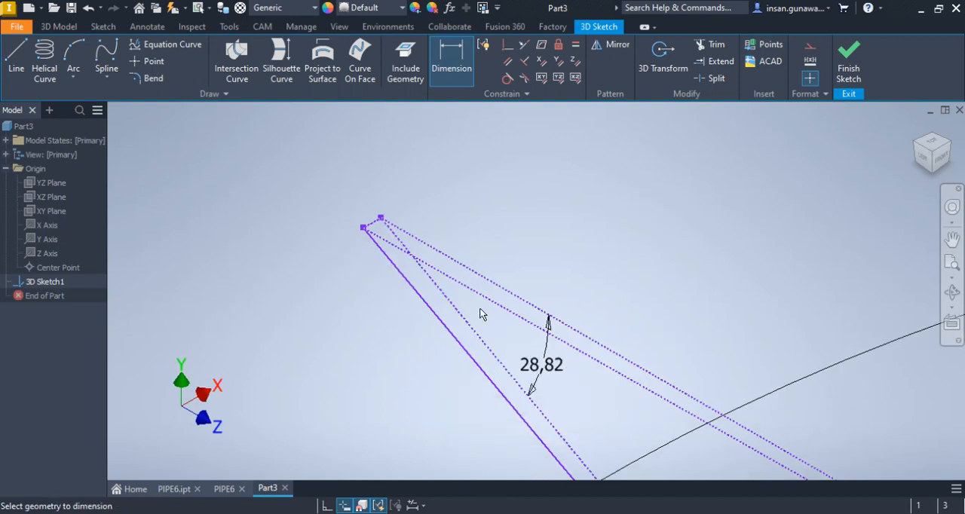
Add a driven angle dimension between the two long construction lines that meet at the vertical construction line
left_click(441, 272)
left_click(455, 261)
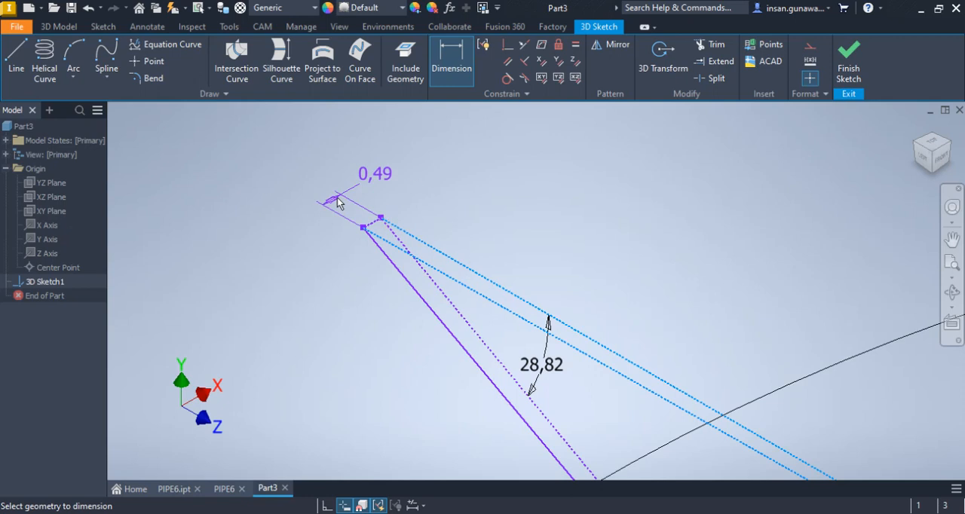
left_click(337, 202)
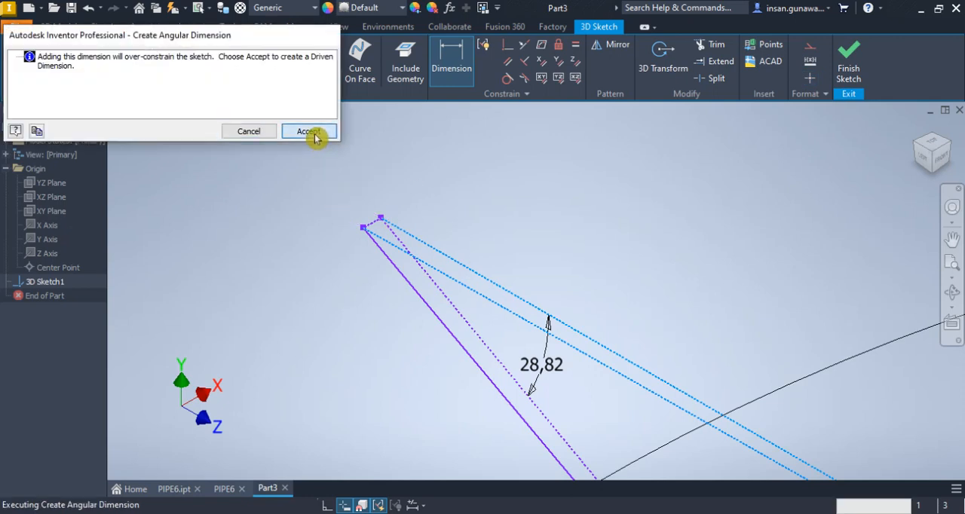
left_click(316, 137)
left_click(367, 191)
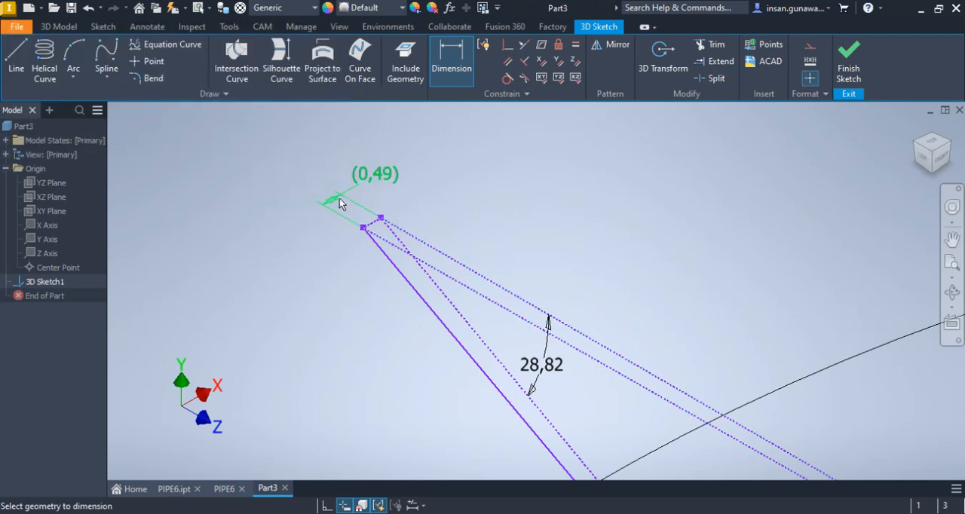
Examine the construction lines and the short leg from above and from the isometric corners
scroll(338, 194, "up", 5)
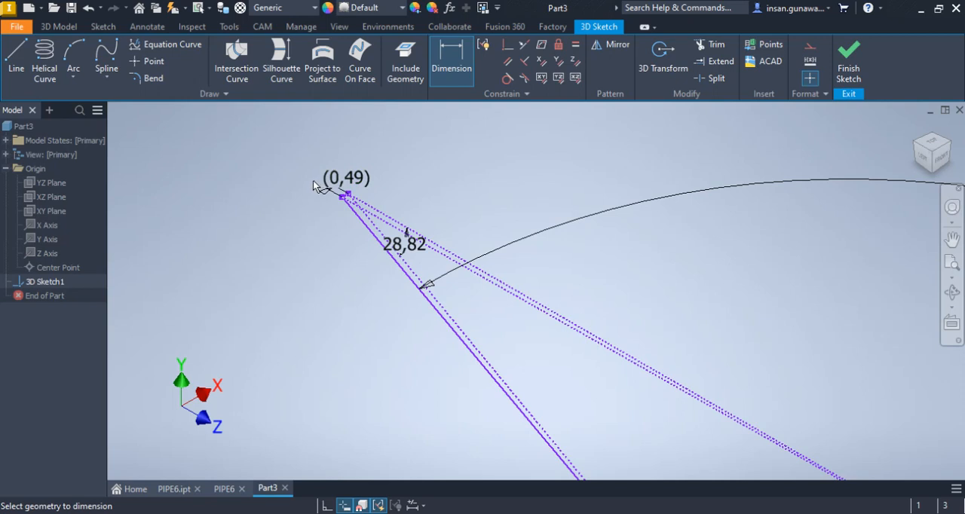
scroll(315, 187, "up", 3)
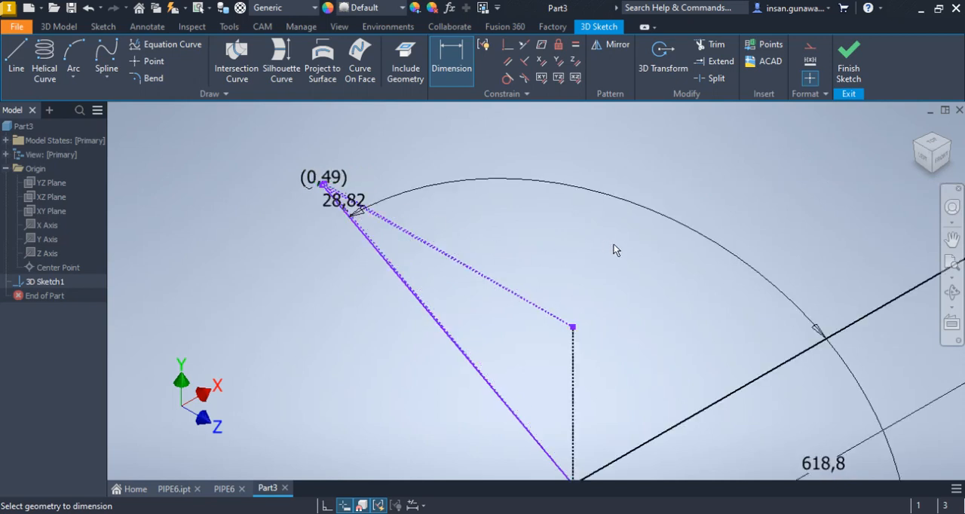
left_click(935, 145)
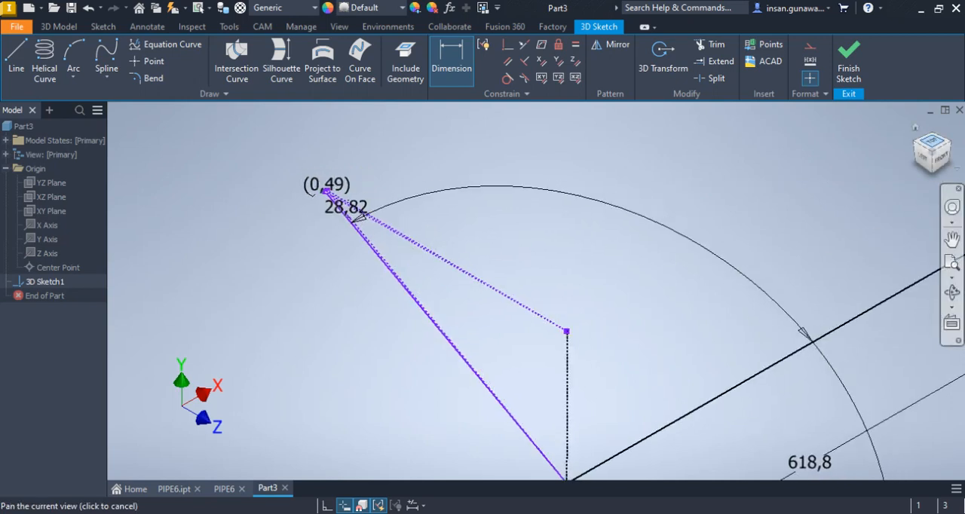
scroll(397, 257, "down", 4)
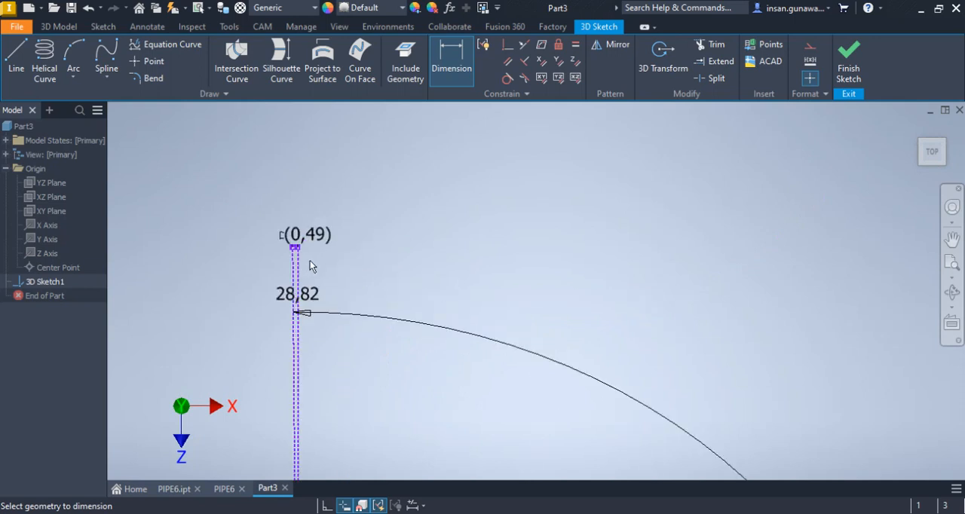
scroll(304, 263, "down", 2)
scroll(304, 263, "up", 3)
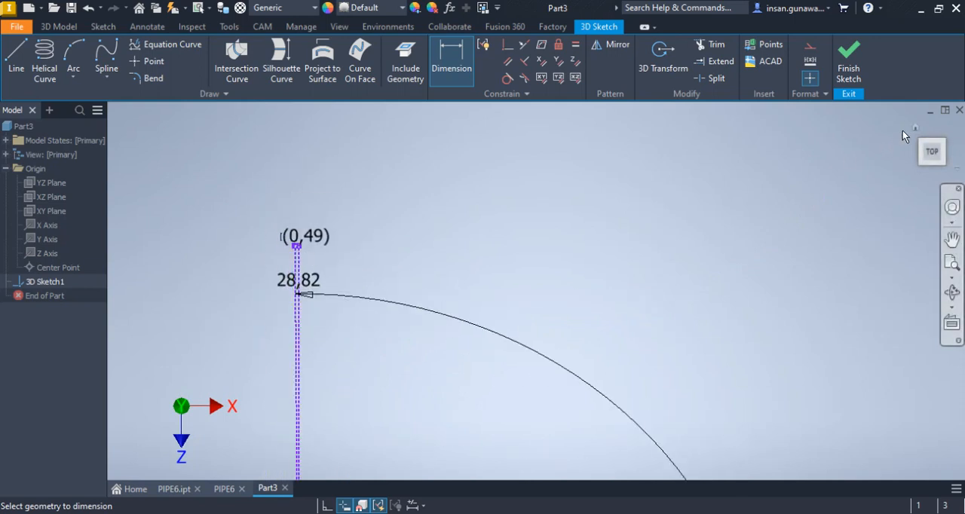
left_click(914, 132)
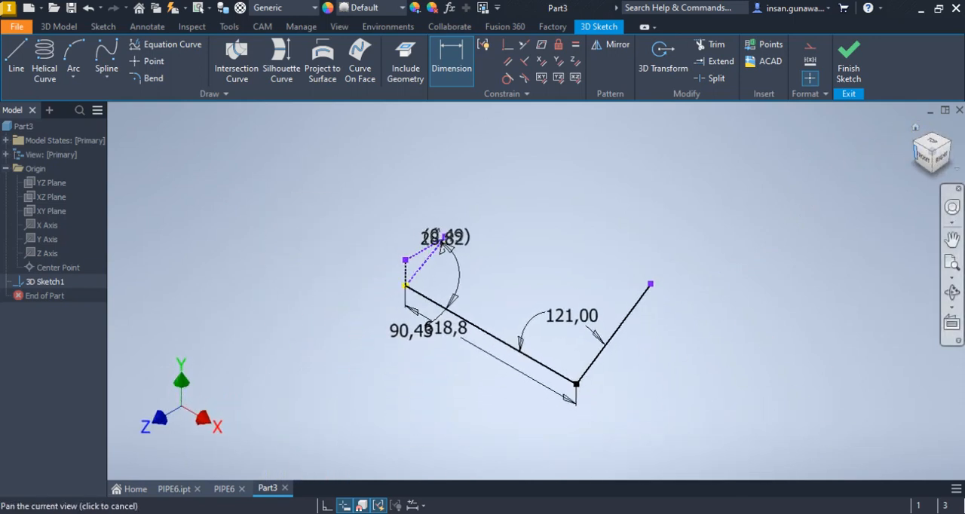
left_click(916, 143)
scroll(432, 372, "up", 6)
middle_click_drag(430, 370, 522, 279)
Dimension the length of the short solid pipe leg beside the construction lines
left_click(456, 55)
left_click(451, 58)
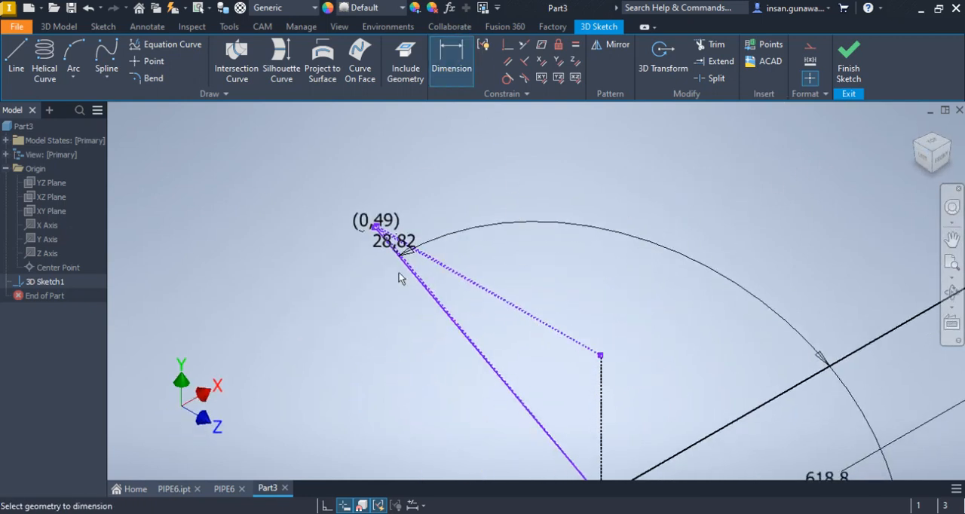
scroll(405, 265, "up", 5)
left_click(430, 267)
scroll(386, 285, "down", 3)
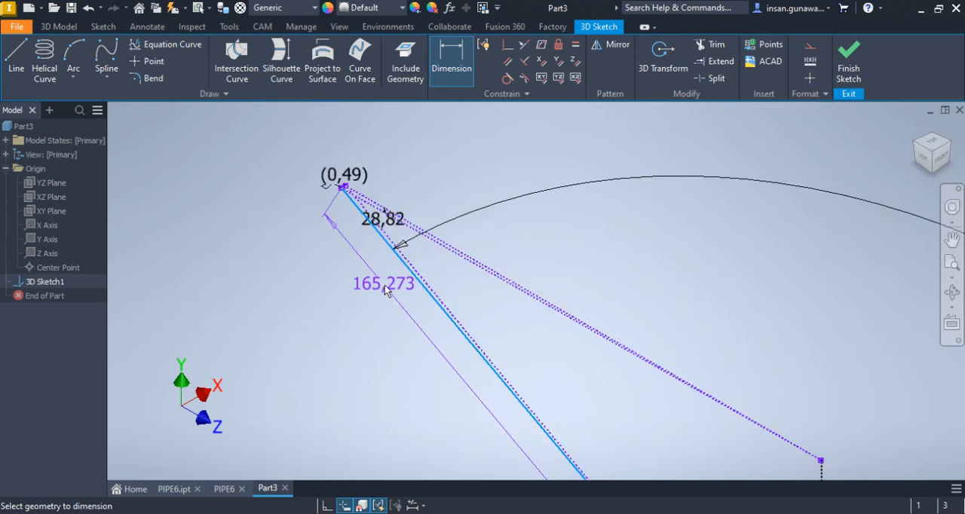
left_click(362, 306)
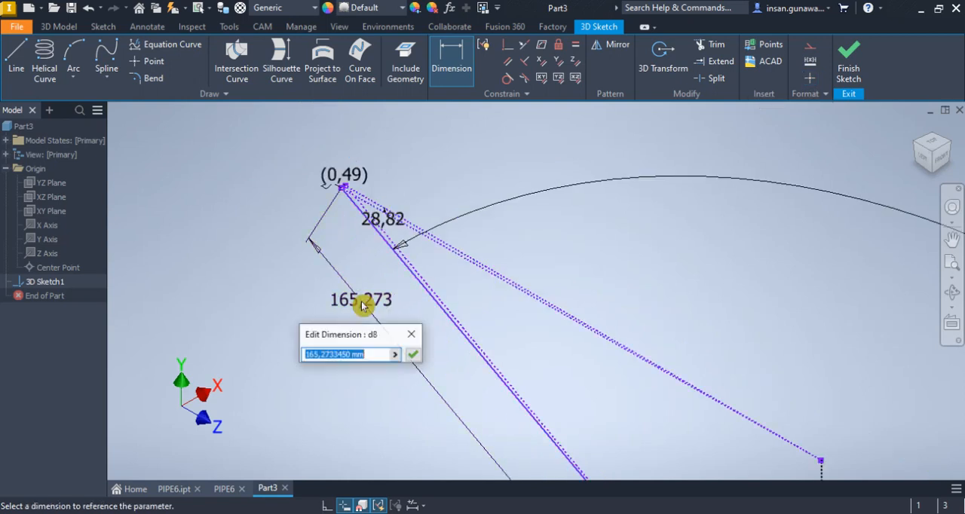
left_click(414, 359)
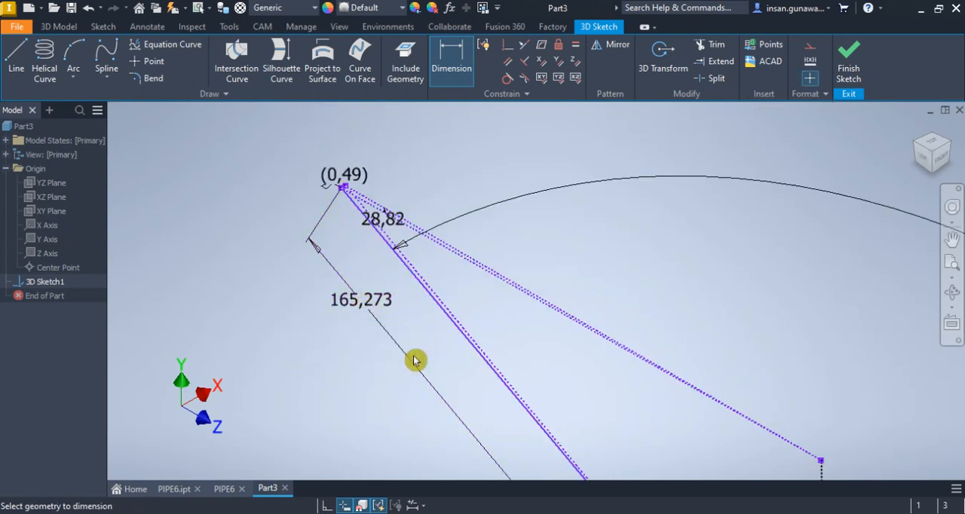
Check the short leg's length in the PIPE6 drawing and set its dimension in the Part3 sketch to 166.18 mm
scroll(397, 303, "down", 3)
scroll(391, 310, "up", 3)
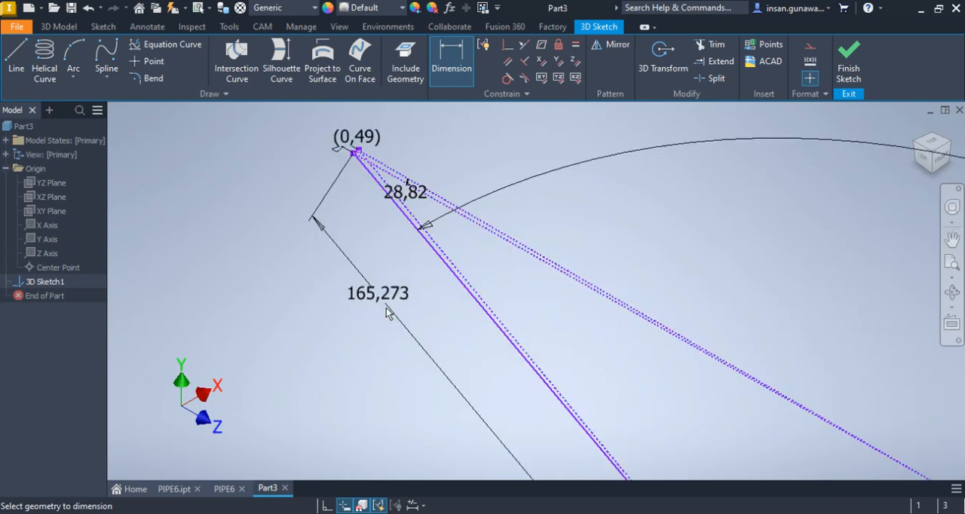
left_click(230, 492)
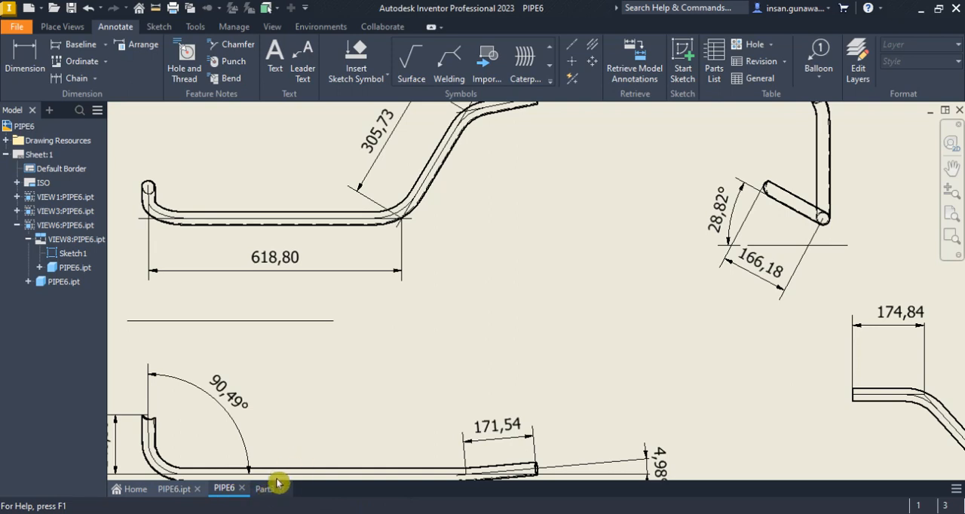
left_click(269, 489)
left_click(377, 297)
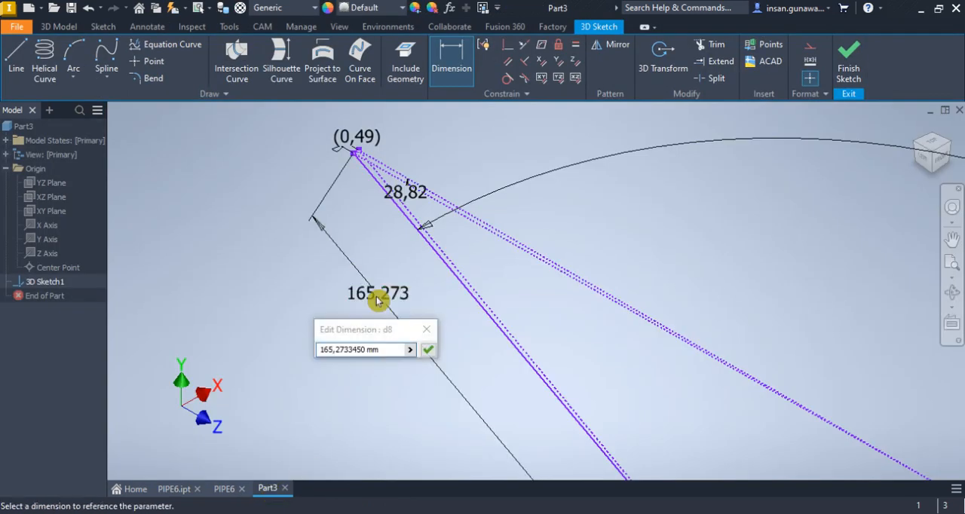
key("BackSpace")
type("166.1")
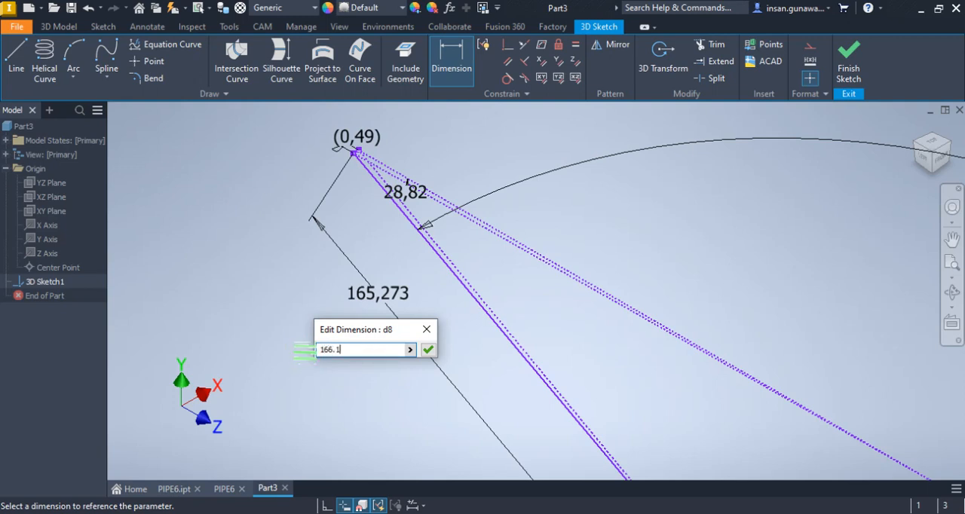
key("Return")
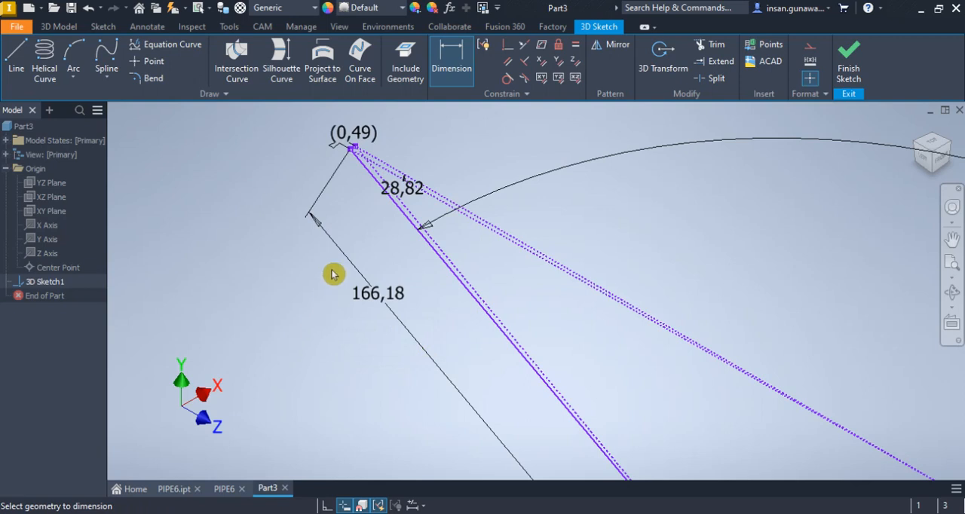
scroll(333, 269, "down", 2)
scroll(411, 227, "down", 2)
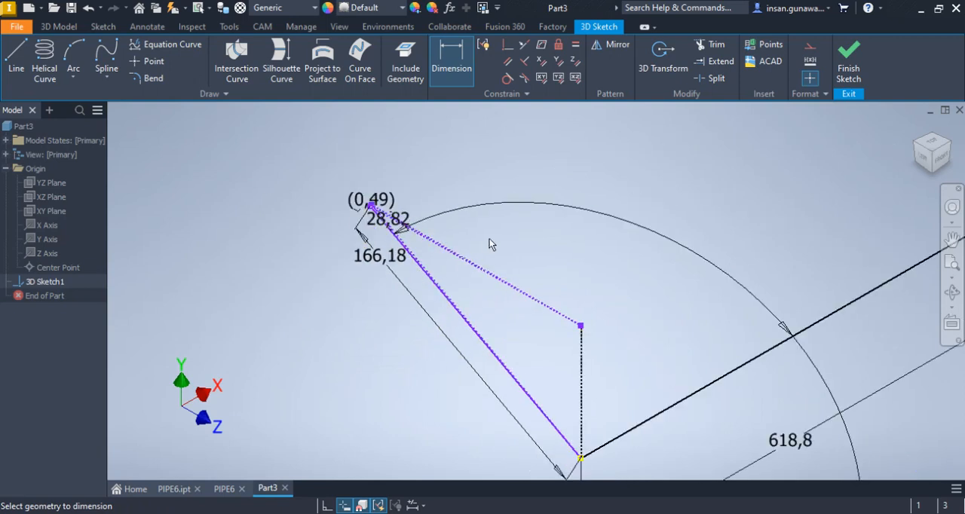
Examine the corner where the short leg, the vertical construction line and the long pipe leg meet, and end dimensioning
scroll(482, 232, "down", 2)
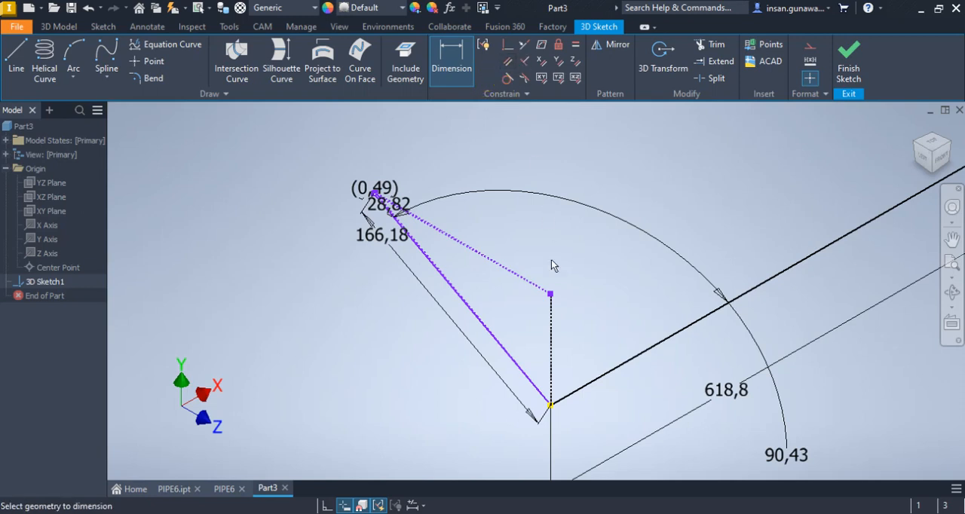
scroll(556, 397, "up", 6)
middle_click_drag(549, 380, 553, 228)
scroll(511, 350, "up", 4)
scroll(543, 310, "down", 3)
right_click(352, 275)
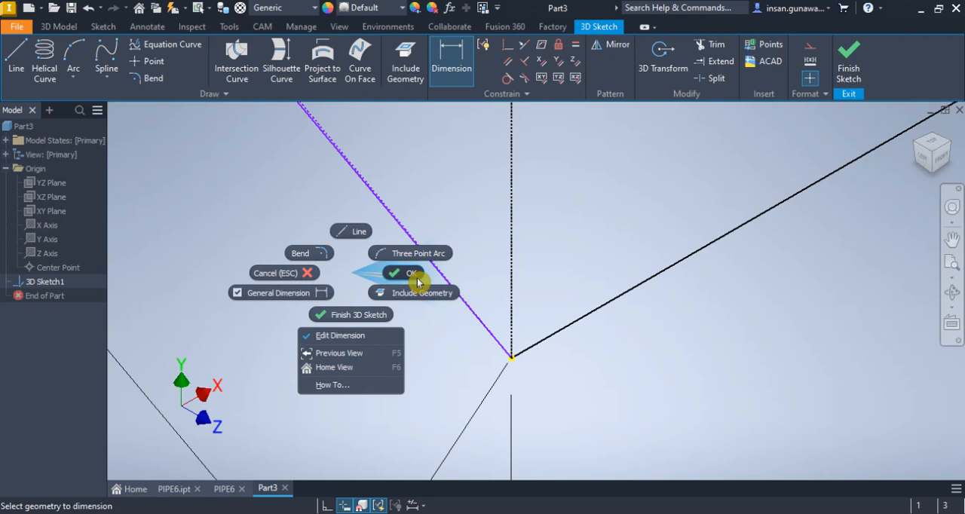
left_click(419, 282)
Try to make the short construction line at the short leg's end perpendicular to the adjoining long construction line
scroll(471, 324, "down", 5)
middle_click_drag(347, 187, 462, 377)
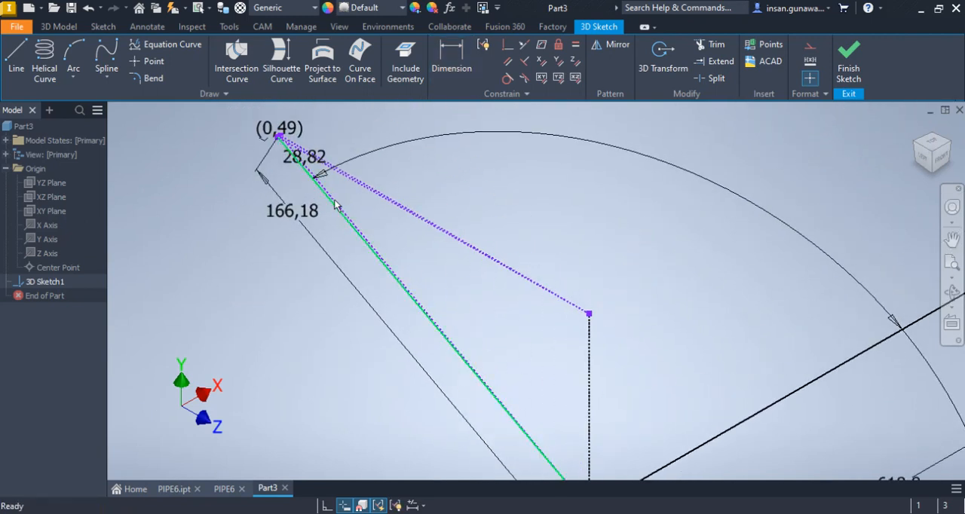
scroll(275, 151, "up", 5)
middle_click_drag(298, 140, 312, 198)
scroll(314, 158, "up", 5)
left_click(524, 61)
left_click(393, 157)
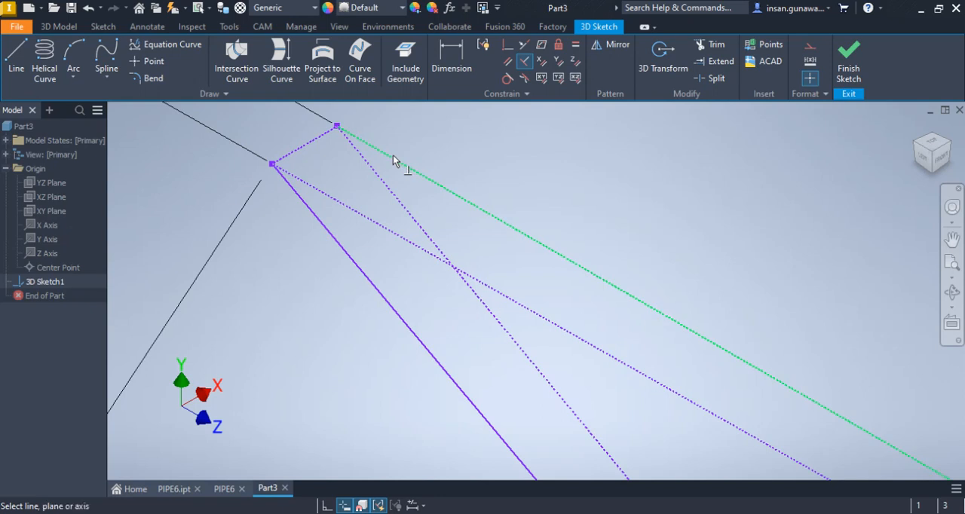
left_click(321, 139)
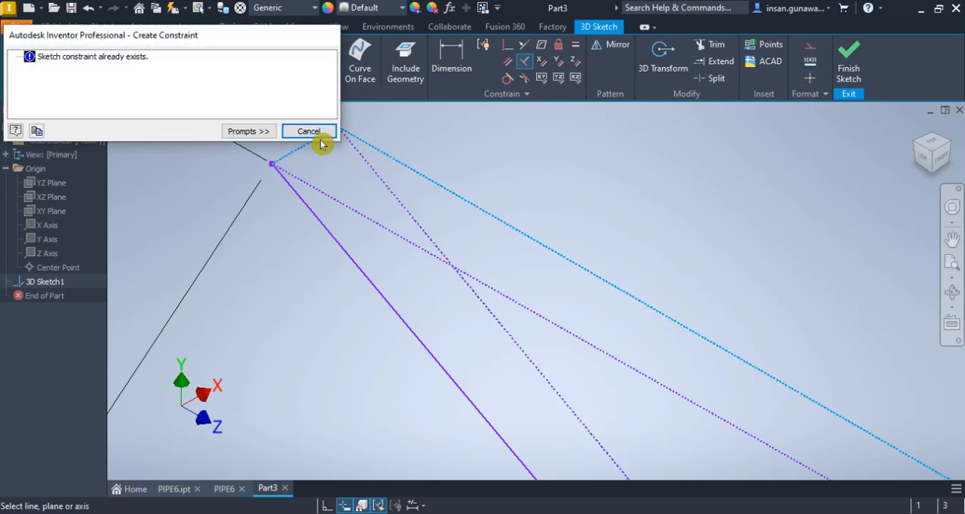
left_click(316, 133)
right_click(325, 166)
left_click(362, 164)
Inspect the construction lines and dimensions around the free end of the short leg
left_click(341, 207)
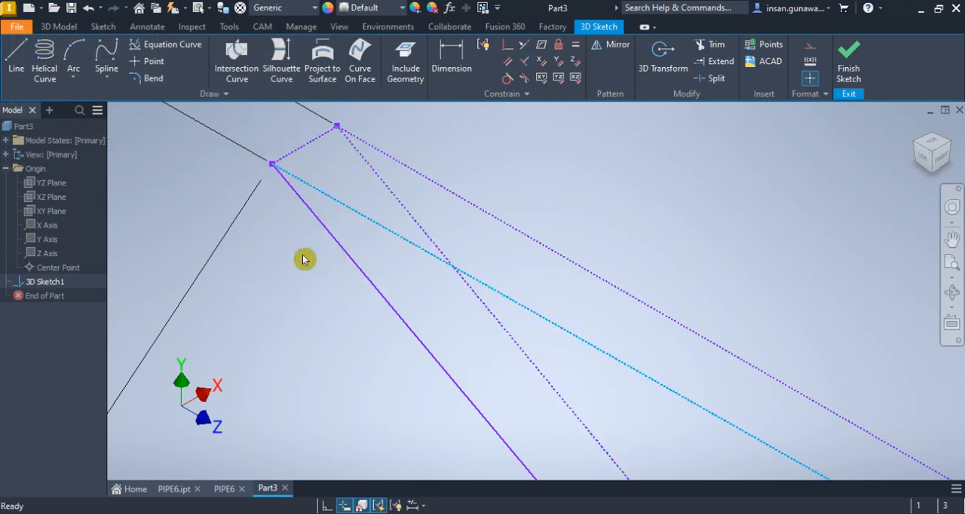
mouse_move(289, 263)
left_mouse_down()
mouse_move(256, 173)
mouse_move(312, 244)
mouse_move(328, 228)
left_mouse_up()
scroll(396, 208, "down", 5)
scroll(550, 233, "down", 4)
middle_click_drag(549, 233, 394, 375)
scroll(497, 297, "down", 2)
middle_click_drag(707, 178, 621, 355)
mouse_move(668, 239)
middle_mouse_down()
mouse_move(709, 143)
mouse_move(729, 133)
middle_mouse_up()
scroll(377, 433, "up", 3)
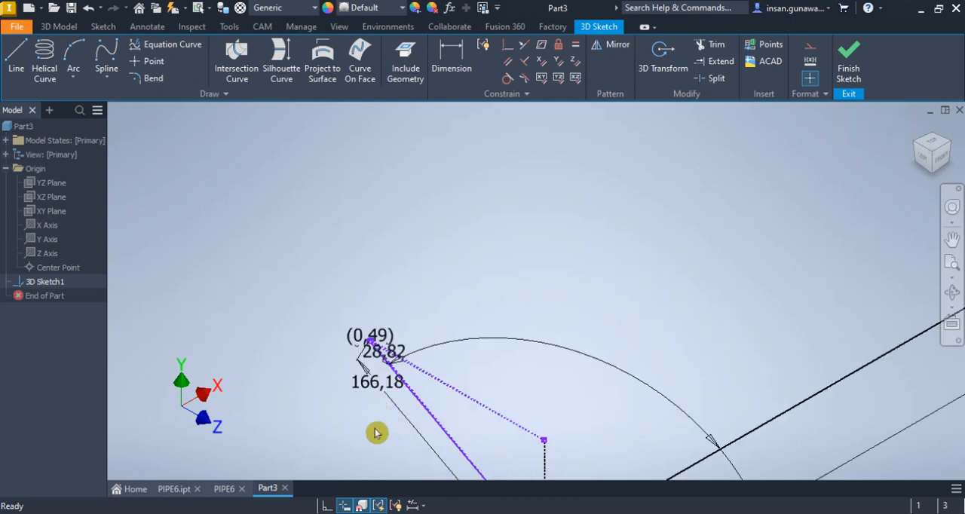
scroll(393, 330, "up", 1)
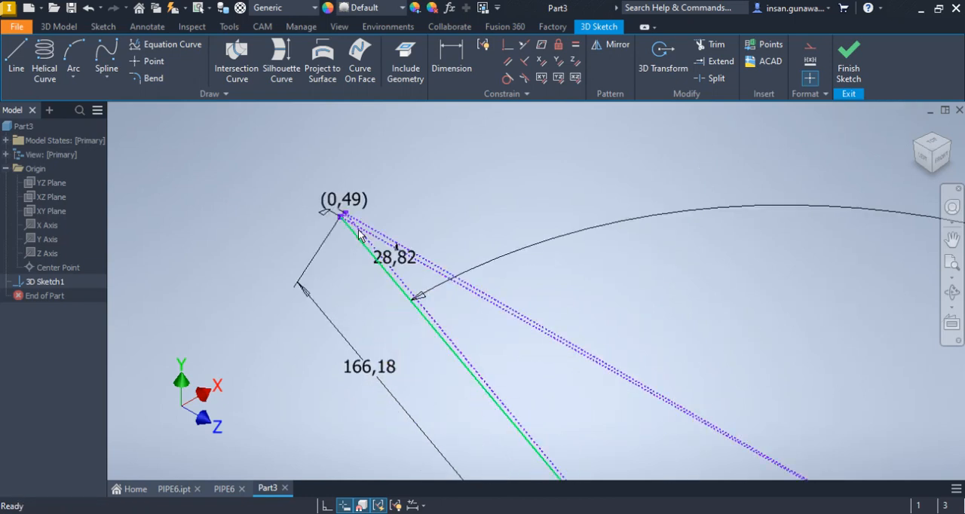
Review the leg lengths and bend angles dimensioned in the PIPE6 drawing views
left_click(230, 491)
scroll(375, 273, "down", 5)
scroll(332, 317, "up", 2)
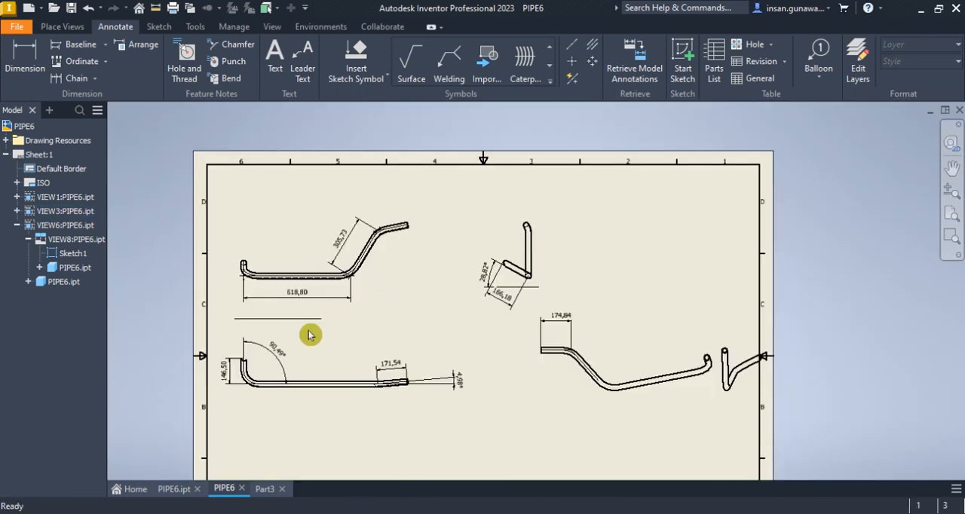
scroll(271, 351, "up", 3)
scroll(302, 356, "down", 5)
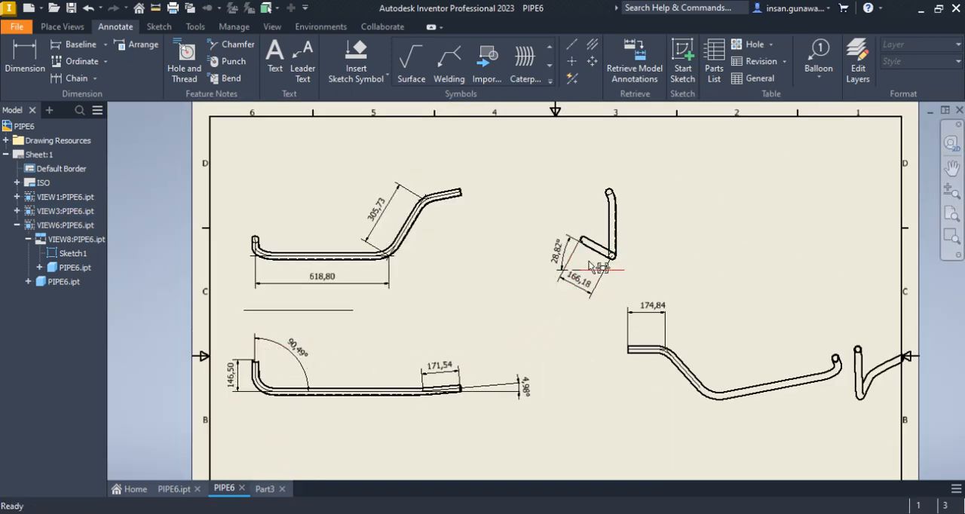
scroll(596, 268, "up", 3)
scroll(592, 255, "down", 3)
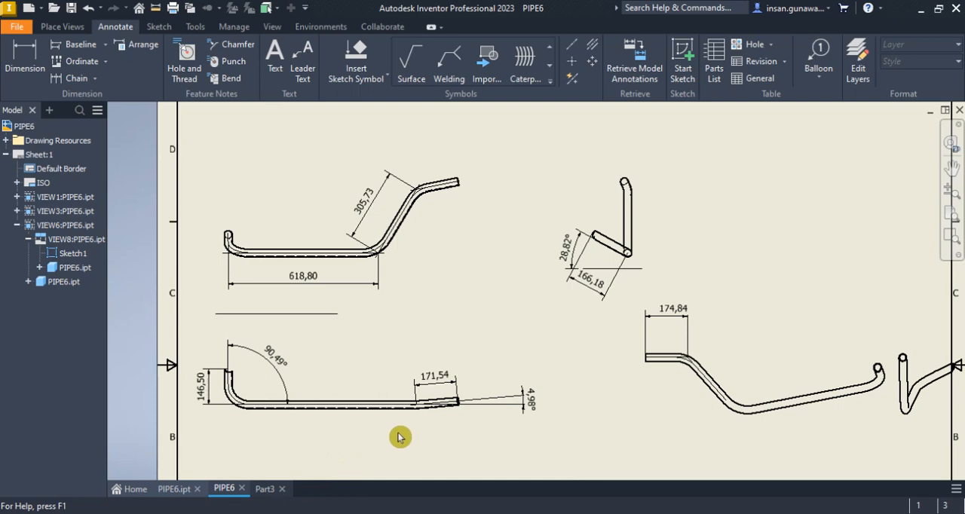
In Part3's front view, sketch a line about 370 mm long outwards and upwards from the slanted leg's free end
left_click(273, 489)
scroll(670, 289, "down", 6)
left_click_drag(641, 305, 638, 306)
middle_click_drag(558, 326, 270, 393)
mouse_move(731, 207)
middle_mouse_down()
mouse_move(681, 283)
mouse_move(594, 373)
middle_mouse_up()
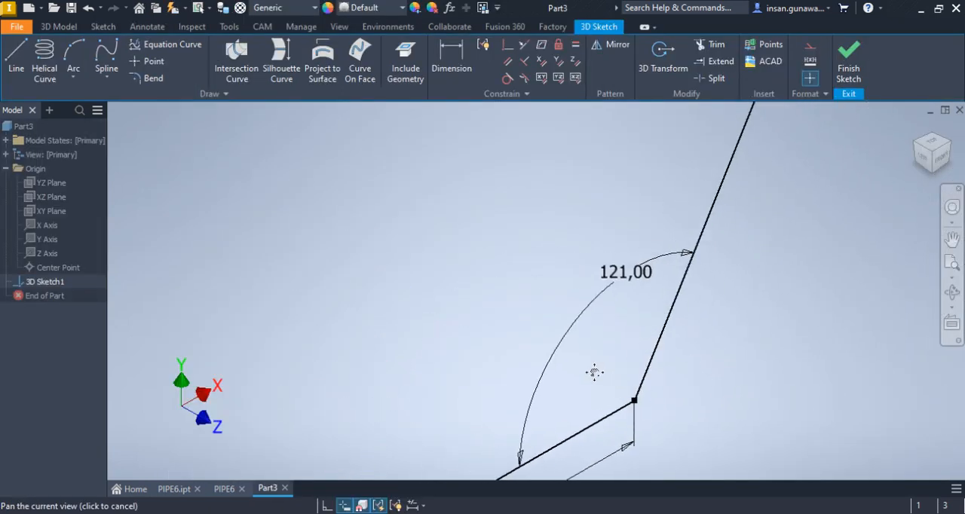
mouse_move(744, 194)
middle_mouse_down()
mouse_move(604, 416)
mouse_move(649, 287)
middle_mouse_up()
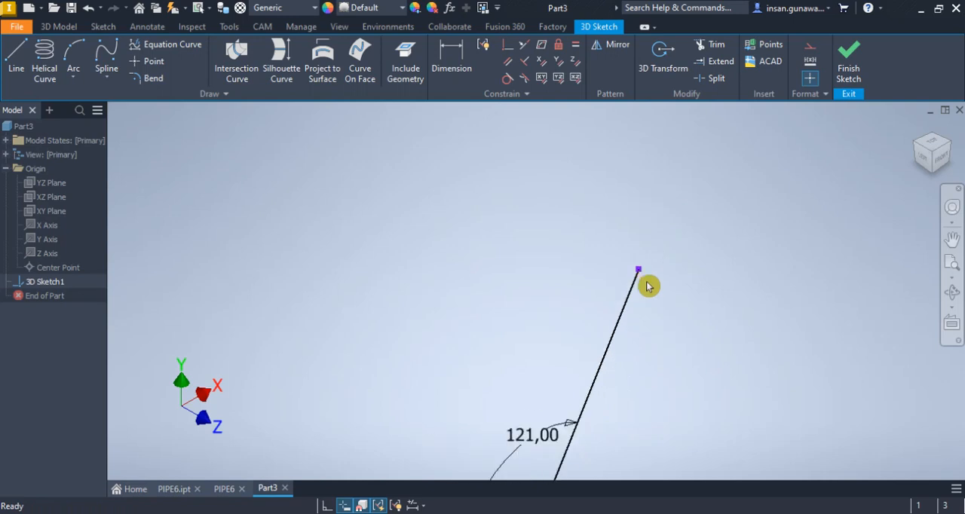
scroll(649, 287, "up", 3)
middle_click_drag(960, 178, 960, 178)
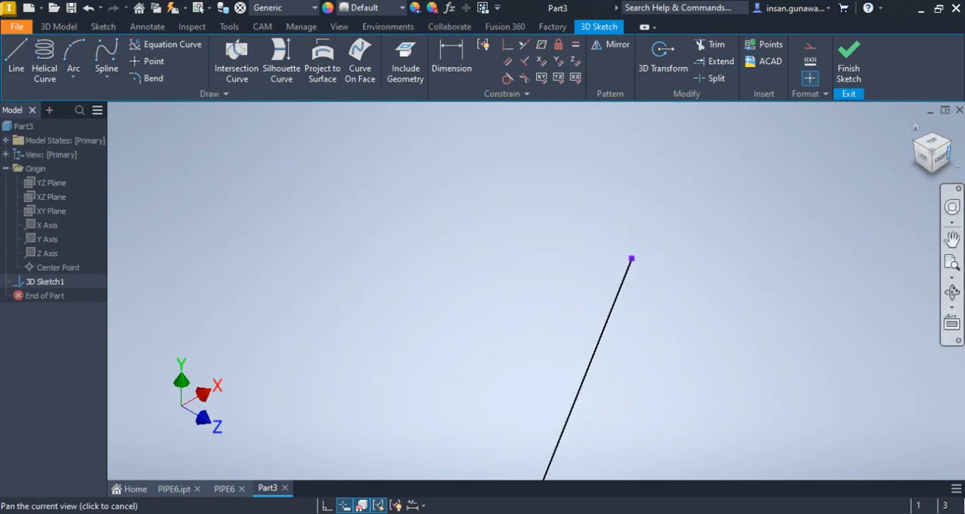
left_click(943, 154)
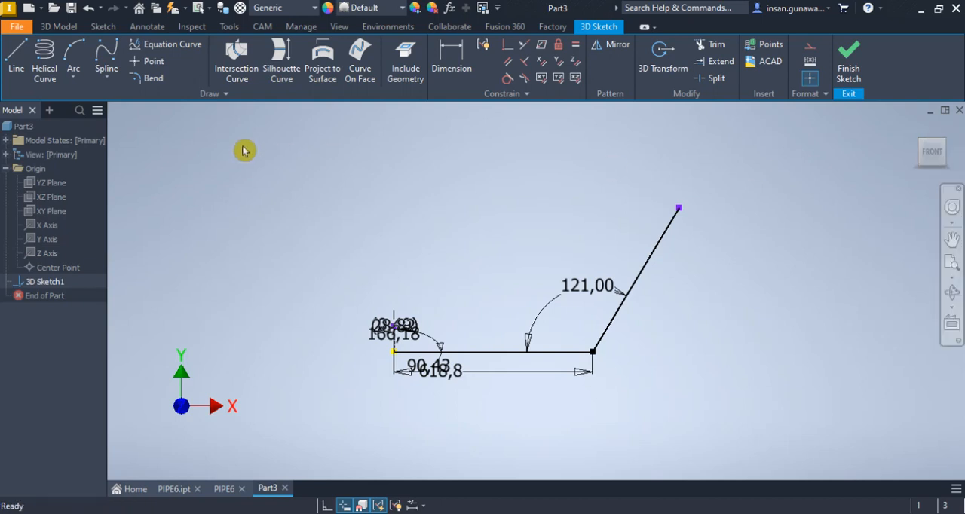
left_click(16, 54)
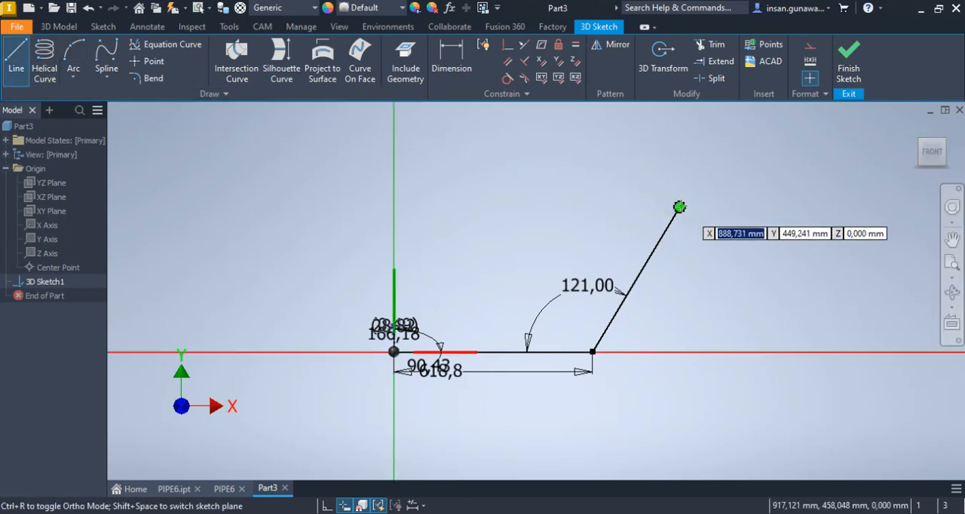
left_click(682, 204)
left_click(783, 146)
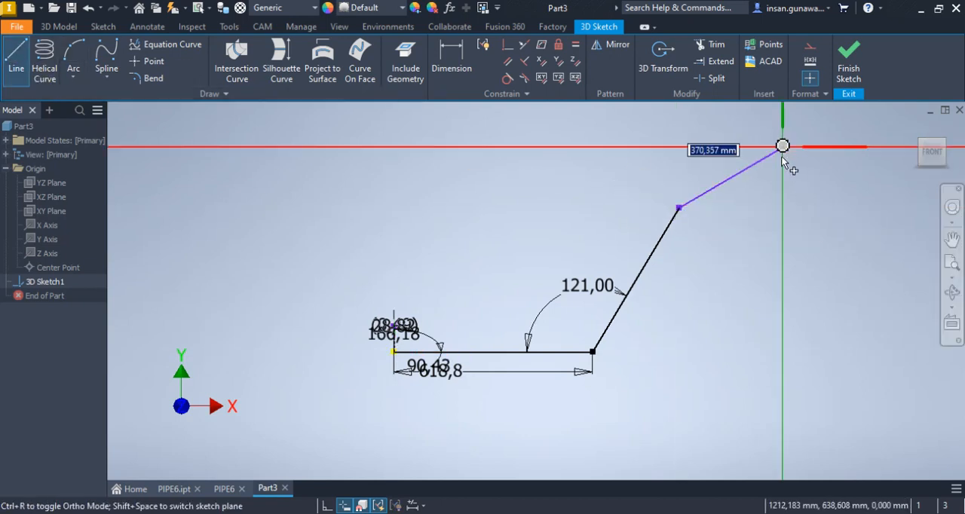
right_click(795, 165)
left_click(827, 162)
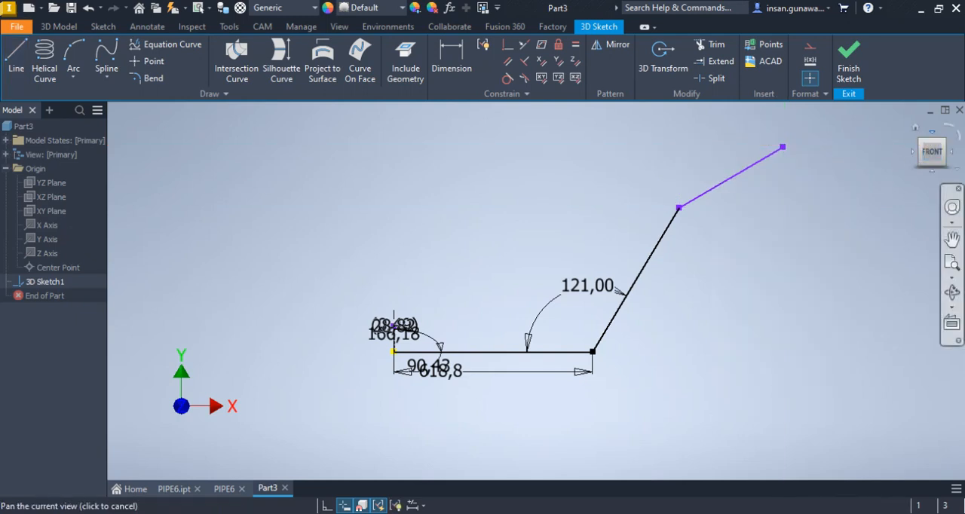
Move the new line's free endpoint out of the front plane towards negative Z and inspect the sketch at an angle
left_click(928, 142)
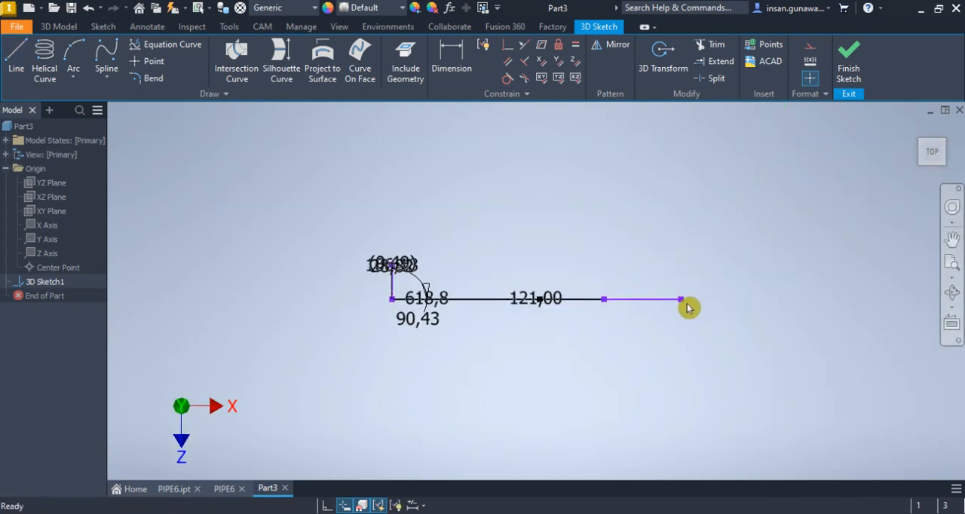
left_click_drag(685, 283, 686, 283)
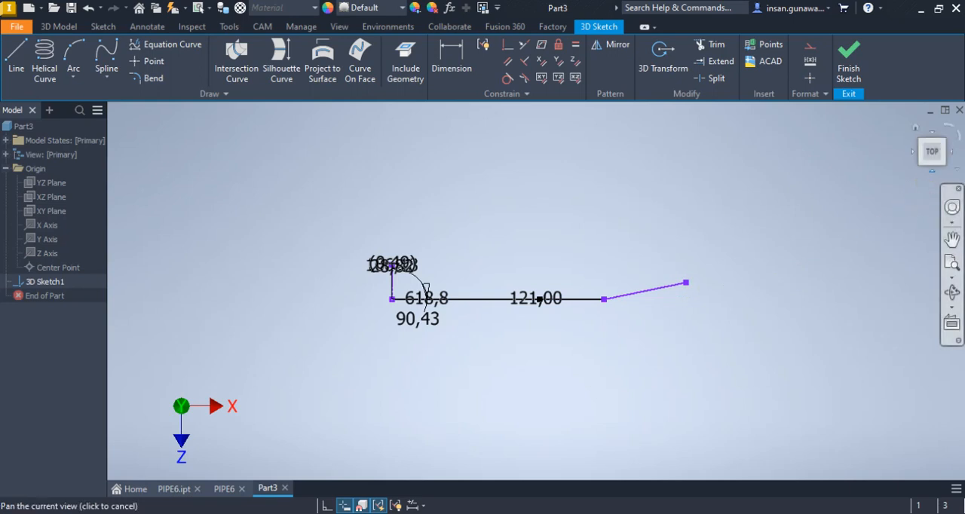
left_click(933, 175)
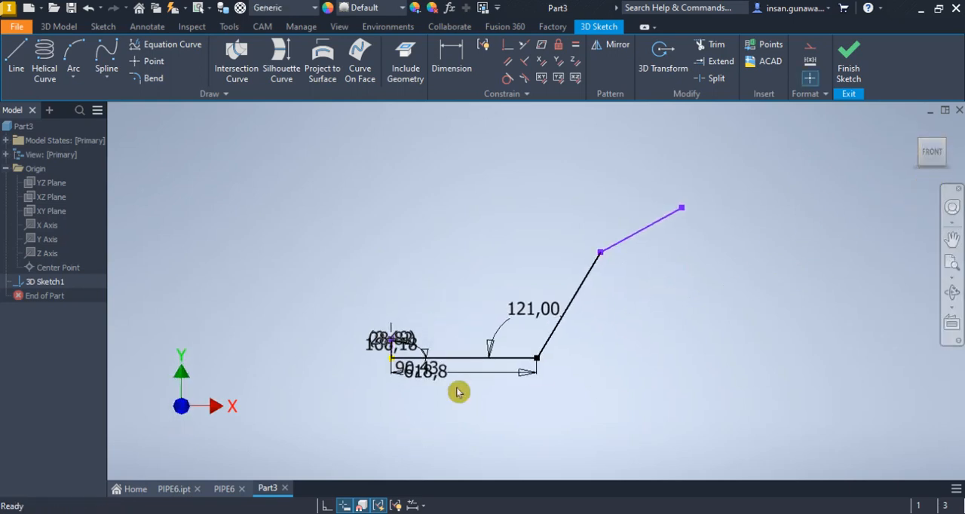
left_click(953, 294)
mouse_move(626, 320)
left_mouse_down()
mouse_move(695, 340)
mouse_move(605, 341)
mouse_move(621, 306)
left_mouse_up()
right_click(620, 297)
left_click(680, 296)
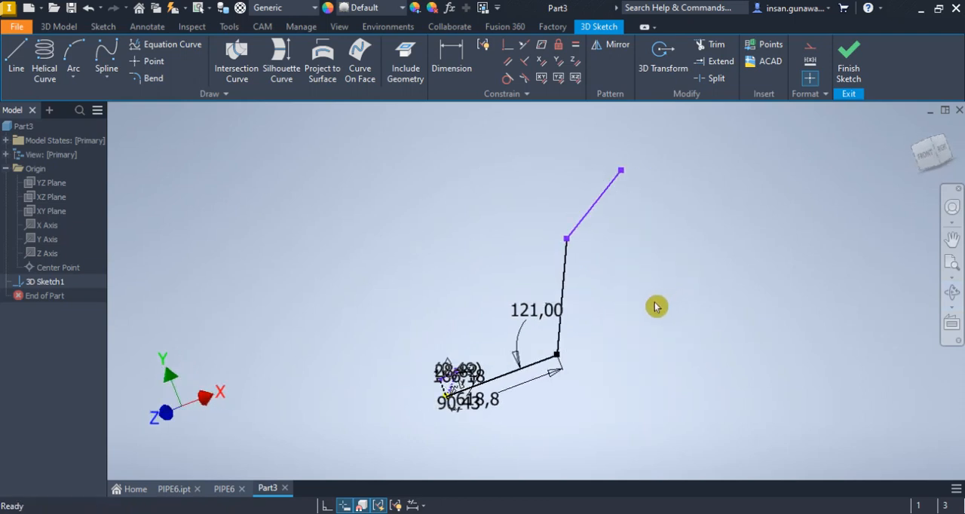
Check the bend angle between the slanted leg and the end leg in the PIPE6.ipt model
left_click(175, 492)
scroll(348, 288, "up", 5)
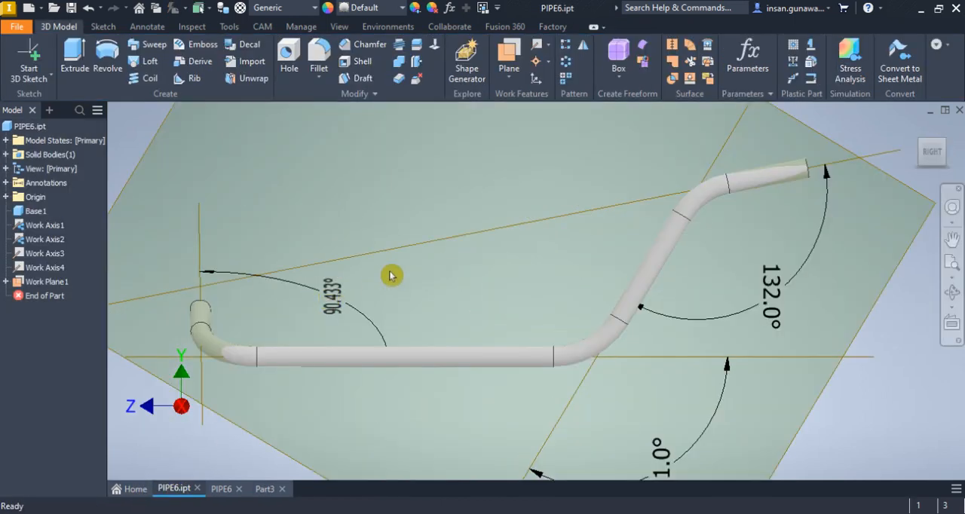
left_click(799, 264)
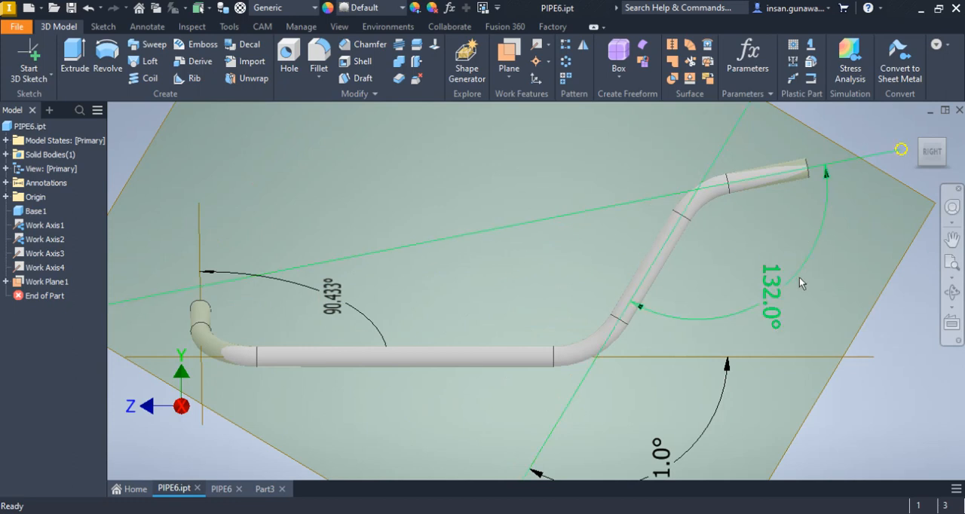
In Part3, add an angle dimension of 132° between the slanted leg and the new end line
left_click(268, 492)
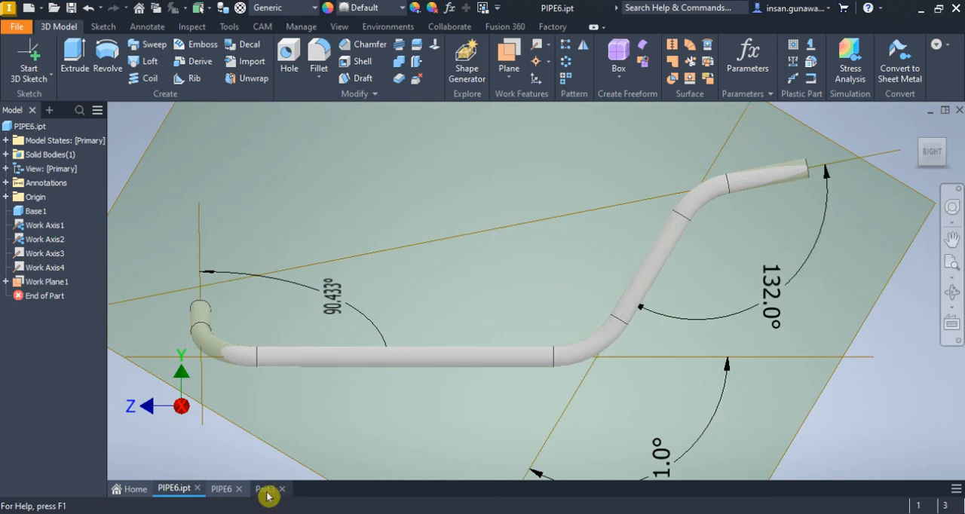
scroll(440, 390, "up", 5)
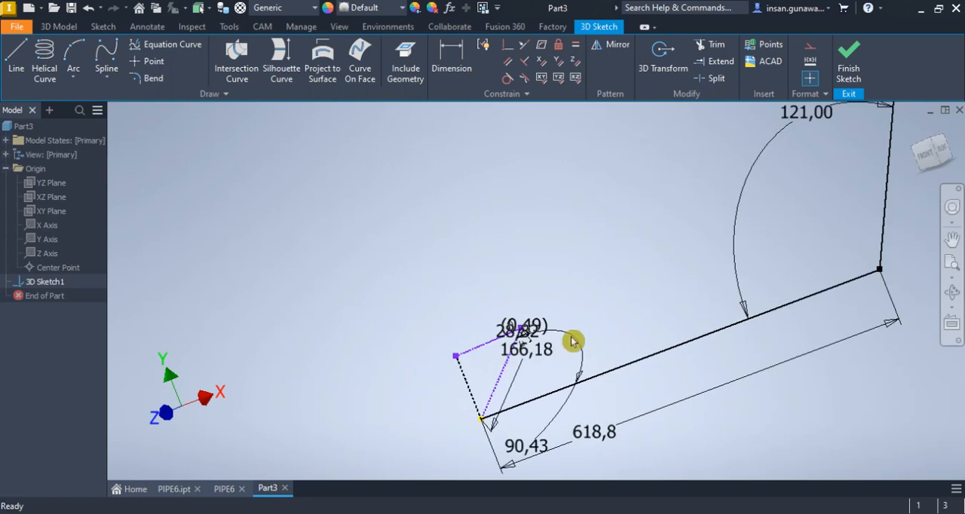
scroll(536, 343, "down", 4)
scroll(586, 352, "up", 5)
middle_click_drag(586, 352, 506, 340)
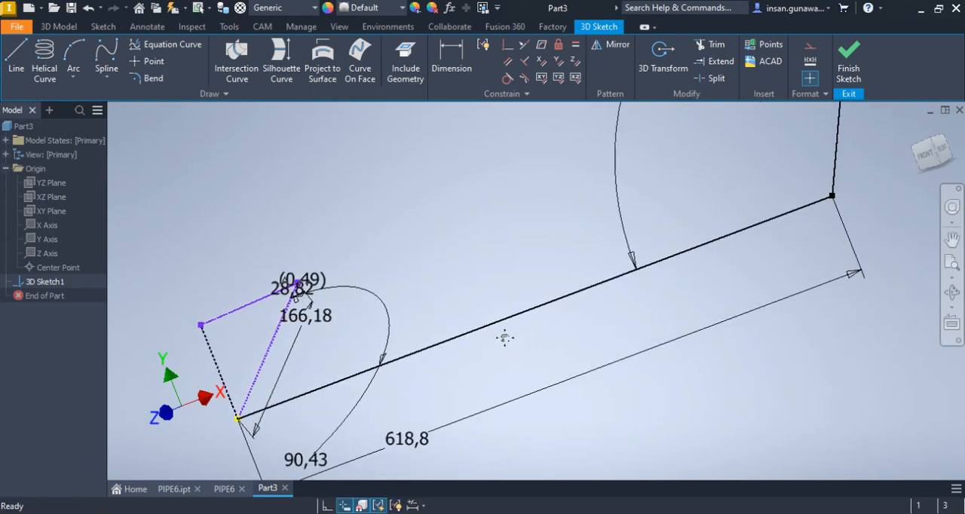
scroll(486, 340, "down", 3)
mouse_move(540, 292)
middle_mouse_down()
mouse_move(567, 297)
mouse_move(577, 286)
mouse_move(510, 319)
mouse_move(554, 308)
mouse_move(541, 298)
middle_mouse_up()
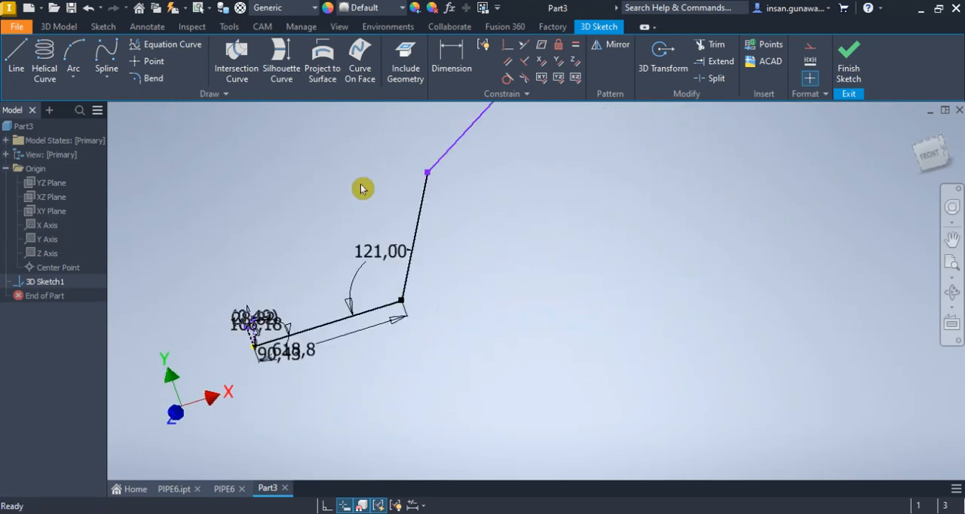
left_click(455, 61)
left_click(460, 140)
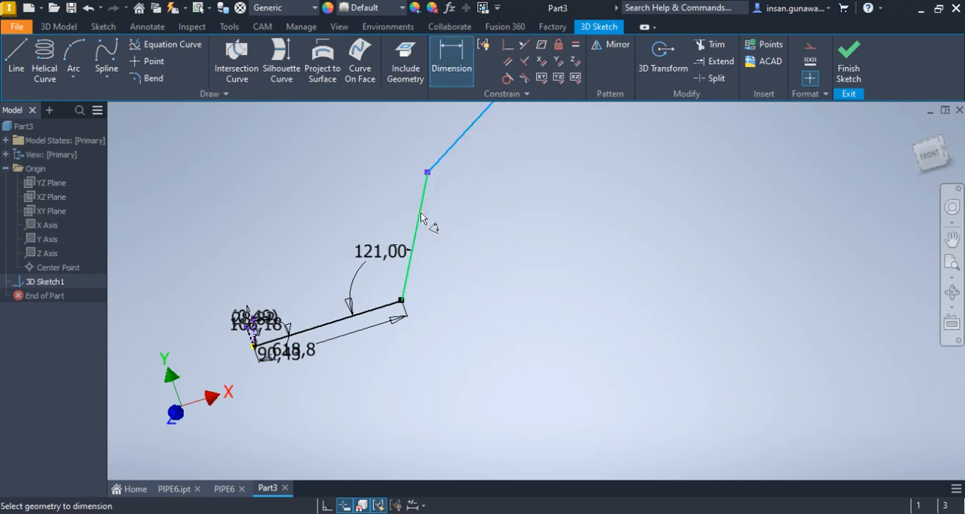
left_click(417, 226)
left_click(471, 203)
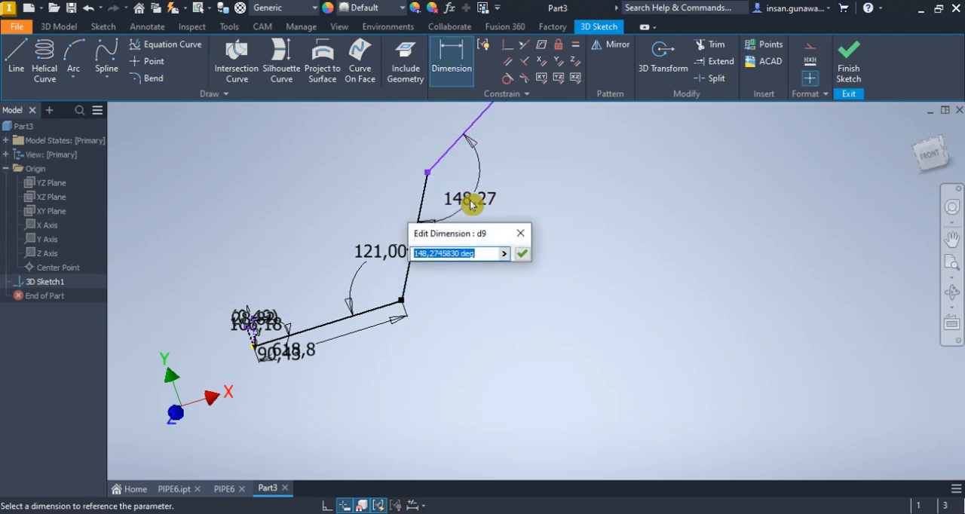
type("32")
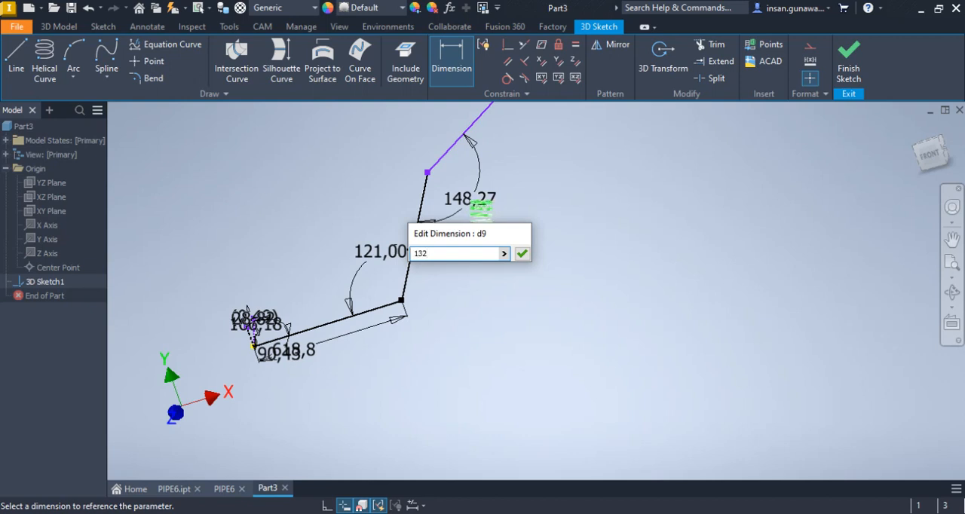
left_click(471, 205)
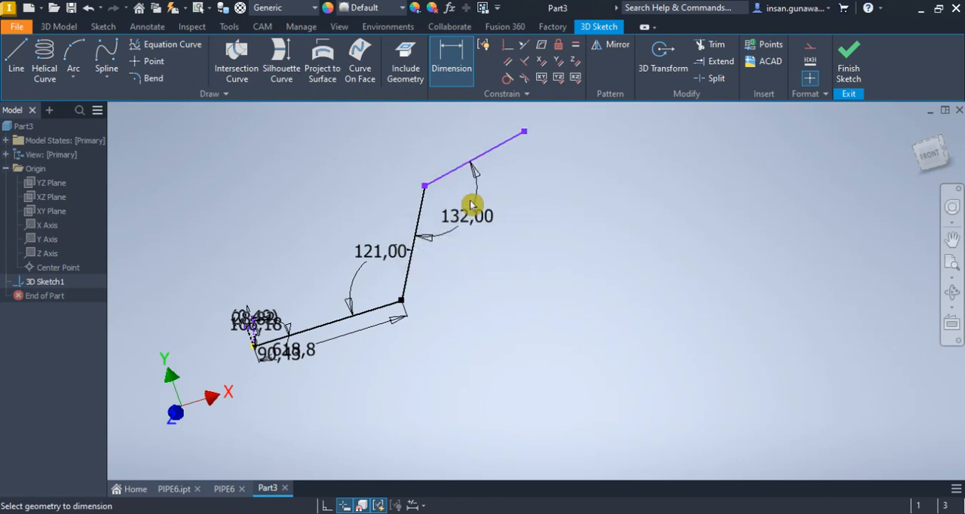
right_click(534, 237)
left_click(565, 232)
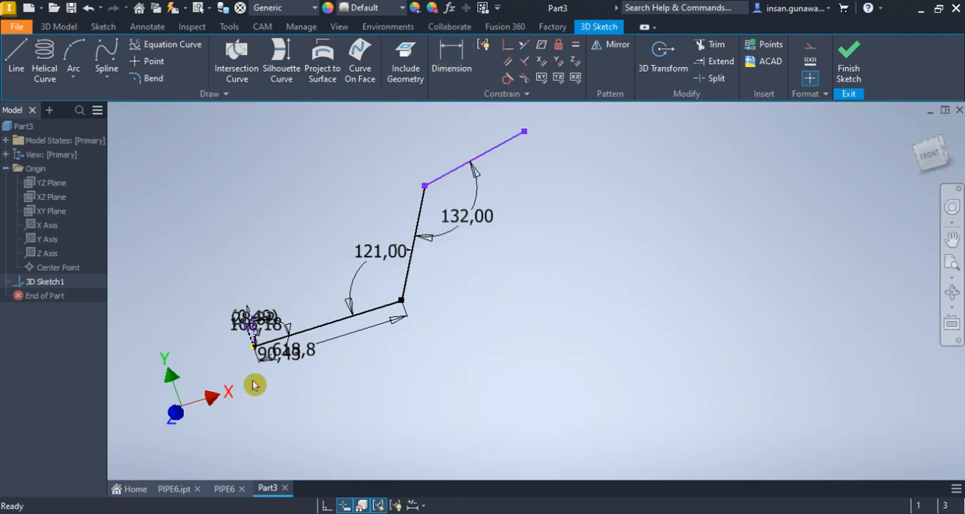
Inspect the angle dimension between the 618.8 mm leg and the first leg near the sketch's start point
scroll(264, 362, "down", 4)
scroll(266, 363, "down", 3)
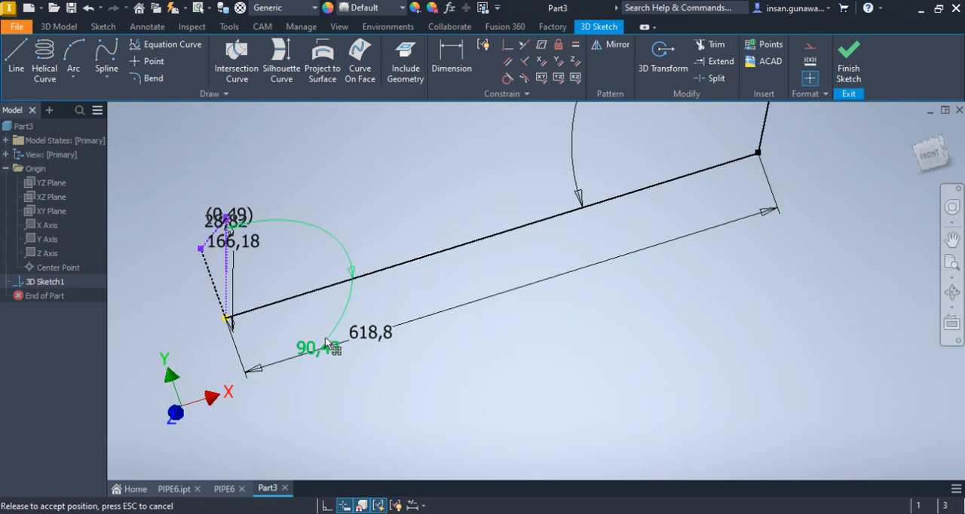
double_click(325, 337)
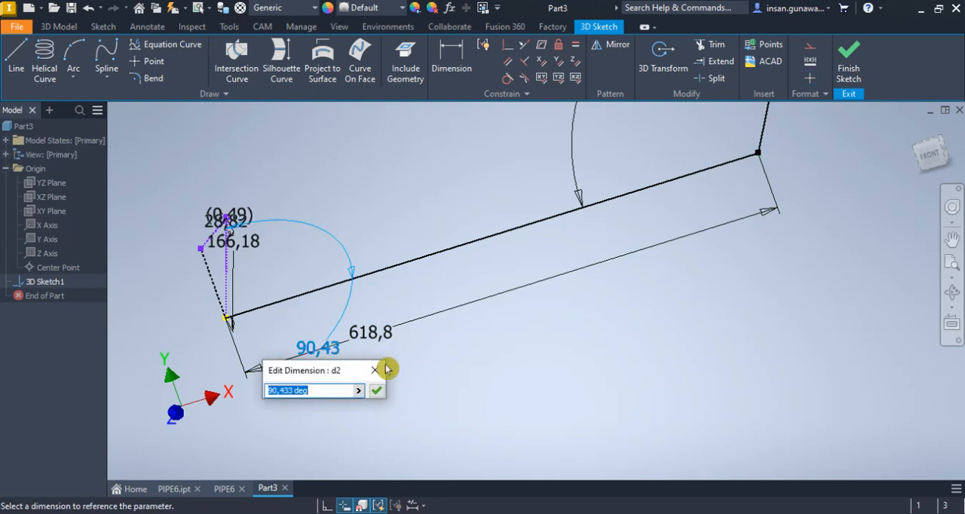
left_click(377, 391)
Sketch a short line parallel to the Z axis from the end line's free endpoint towards positive Z
scroll(399, 372, "up", 7)
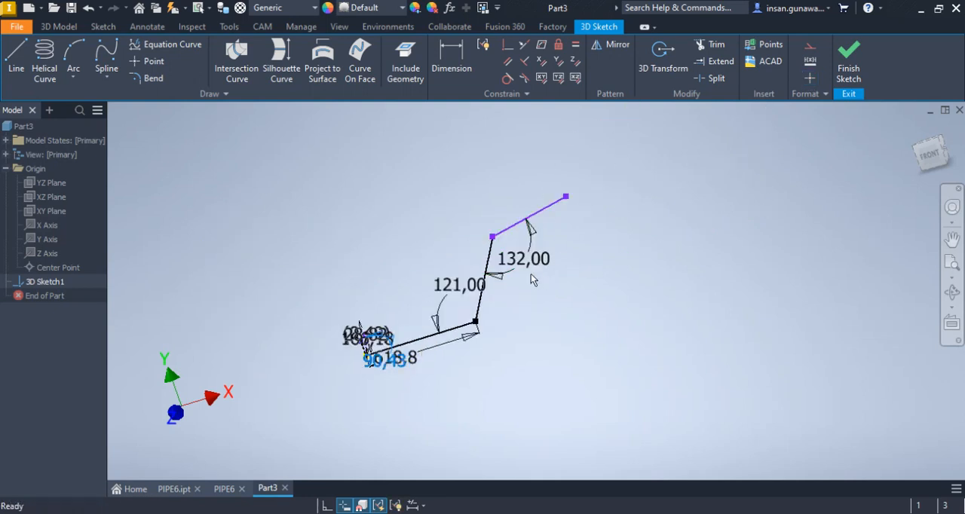
middle_click_drag(528, 338, 592, 344, "shift")
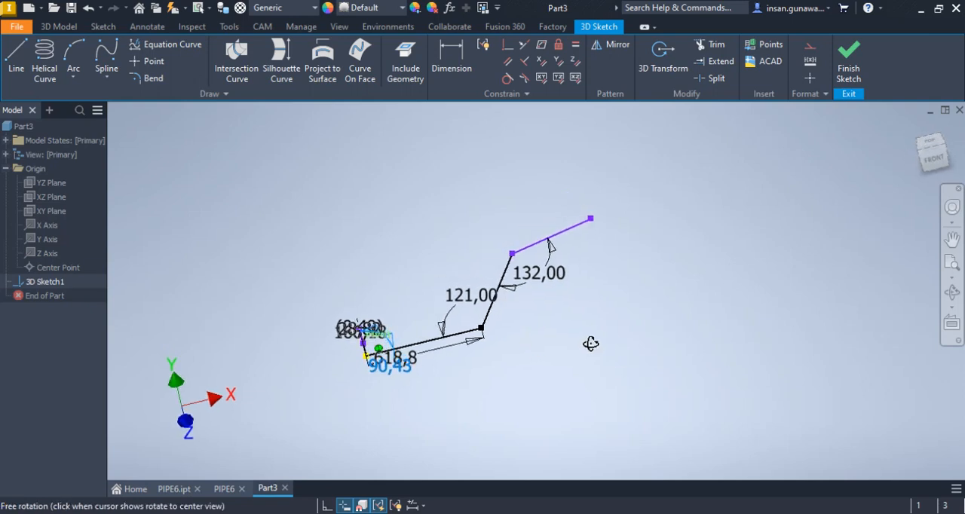
scroll(369, 339, "down", 5)
scroll(355, 341, "up", 3)
middle_click_drag(547, 306, 540, 323)
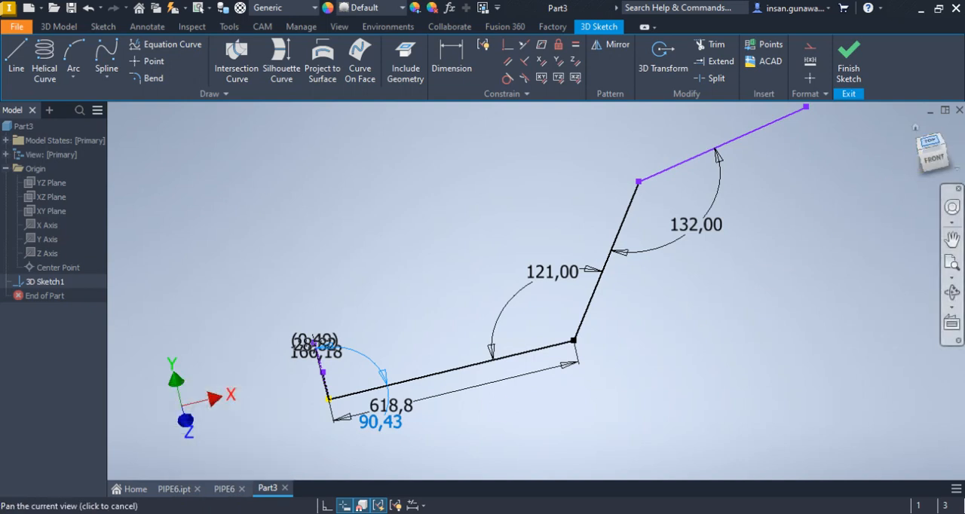
left_click_drag(932, 148, 933, 153)
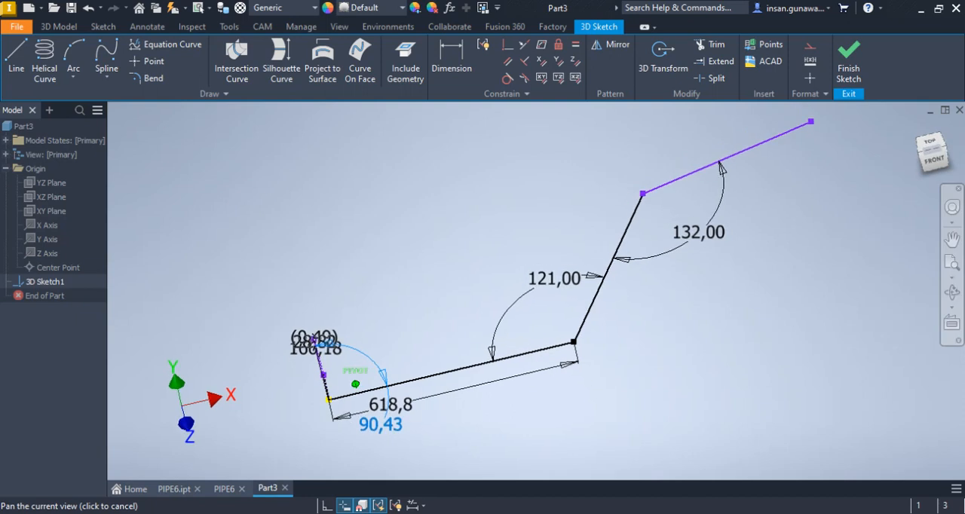
left_click(18, 63)
middle_click_drag(777, 165, 682, 278)
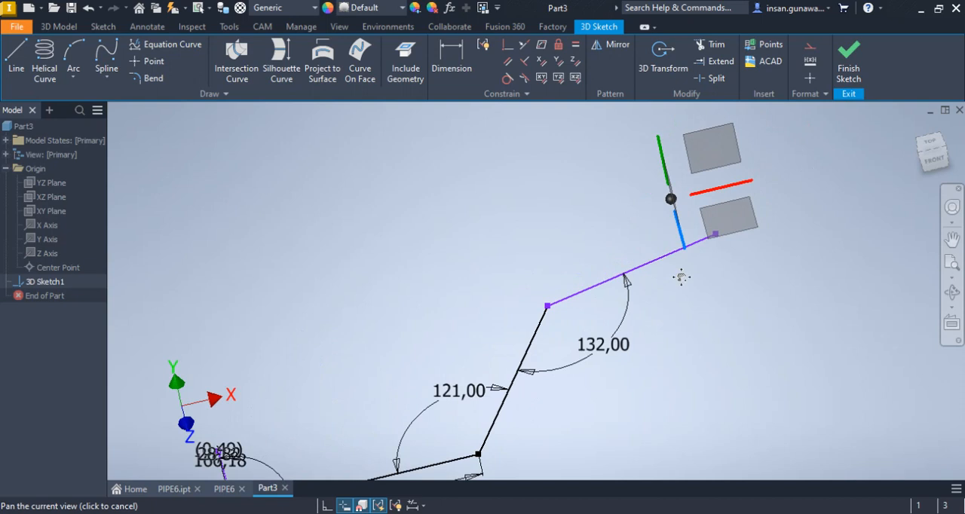
left_click(715, 234)
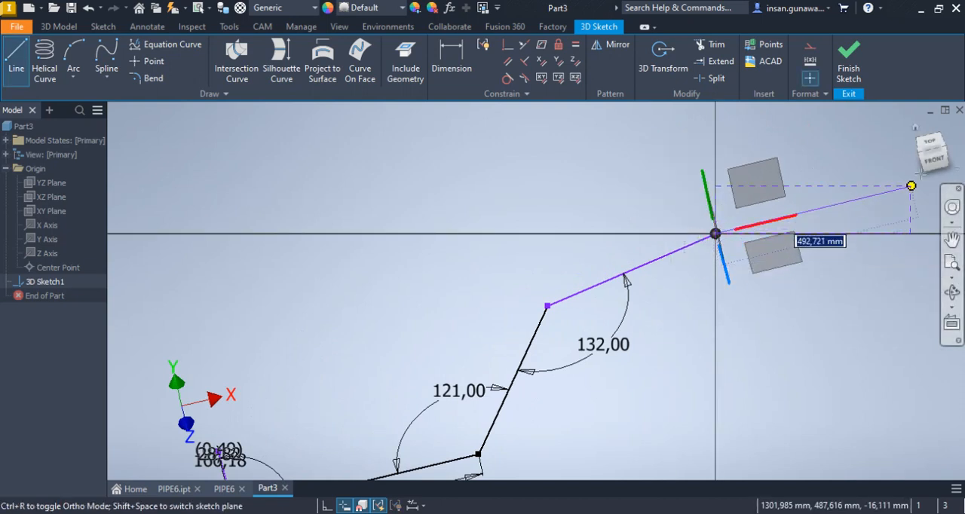
left_click_drag(943, 147, 944, 149)
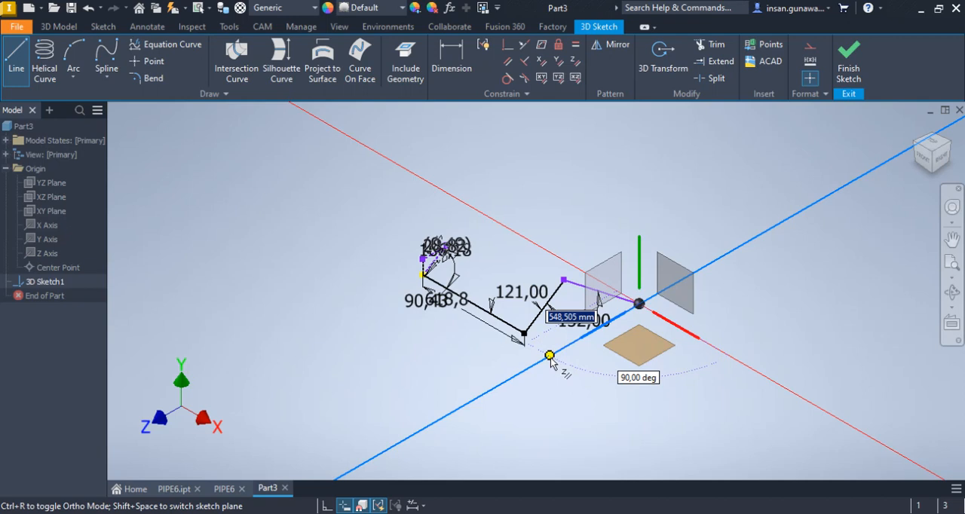
scroll(650, 304, "up", 3)
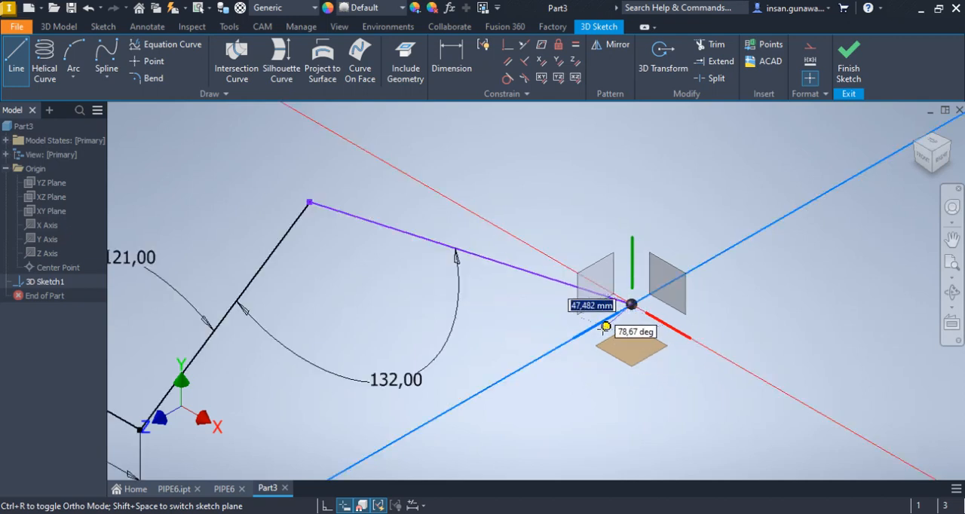
left_click(577, 336)
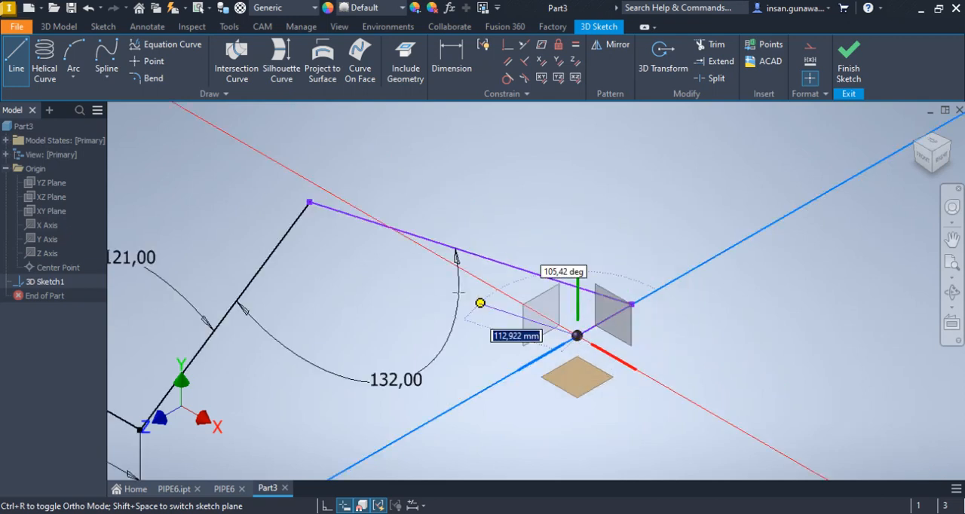
Continue with a line about 384 mm long parallel to the X axis, and close the chain at the slanted leg's upper end
left_click(306, 180)
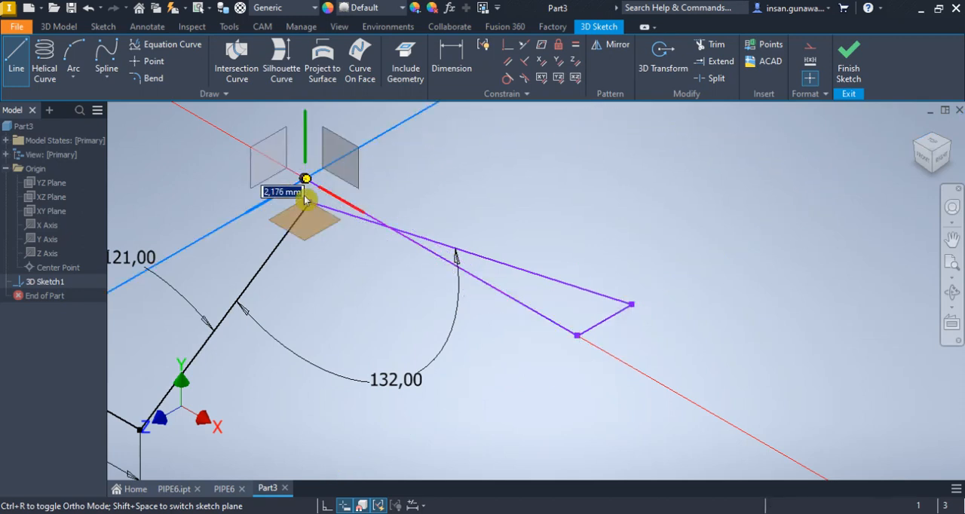
left_click(310, 202)
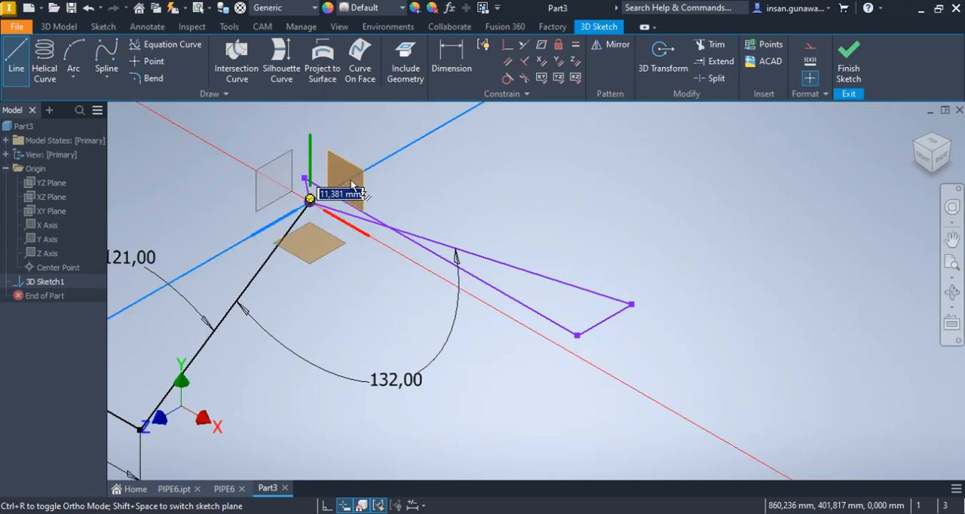
right_click(416, 151)
left_click(452, 153)
Constrain the short closing line above the slanted leg's upper end parallel to the Y axis
left_click(409, 159)
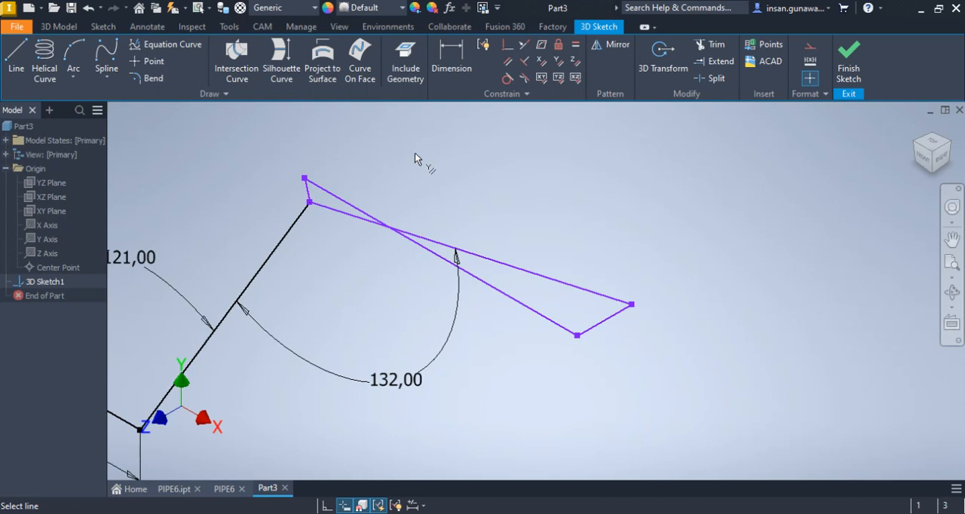
left_click(307, 190)
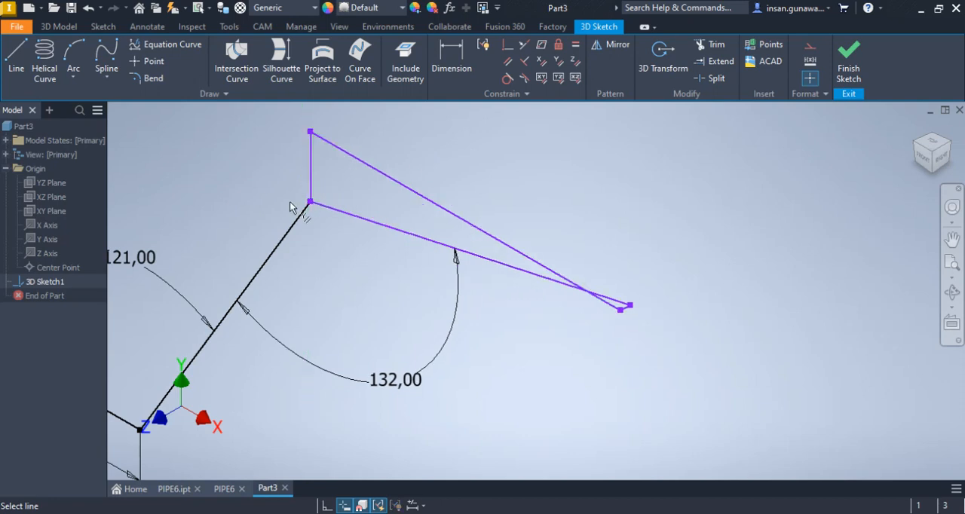
right_click(527, 156)
left_click(571, 154)
Convert the three helper lines parallel to the X, Y and Z axes into construction geometry
left_click_drag(380, 127, 292, 166)
left_click(810, 45)
scroll(634, 320, "down", 3)
left_click(634, 320)
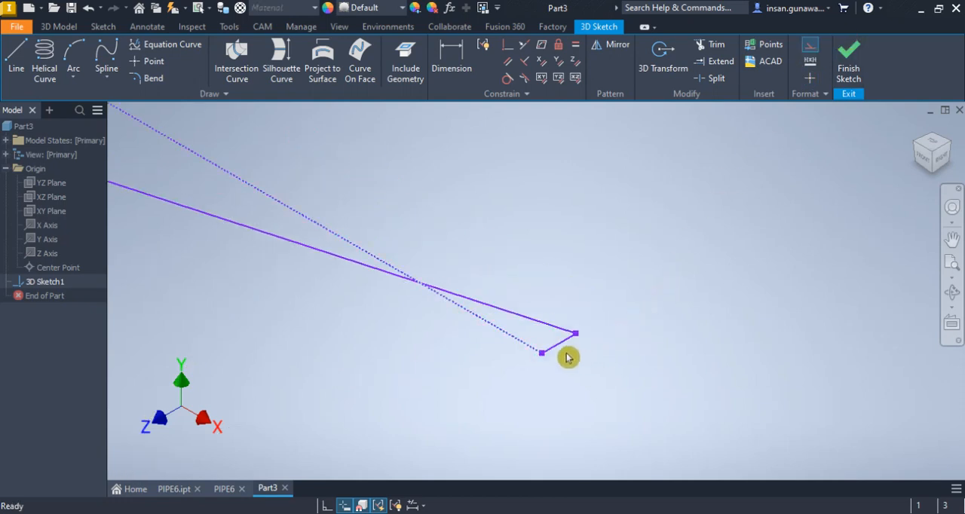
left_click(553, 353)
left_click(810, 58)
scroll(787, 154, "up", 2)
Draw a line from the top of the vertical construction line to the end line's free endpoint and make it construction geometry
middle_click_drag(696, 187, 719, 272)
left_click(16, 56)
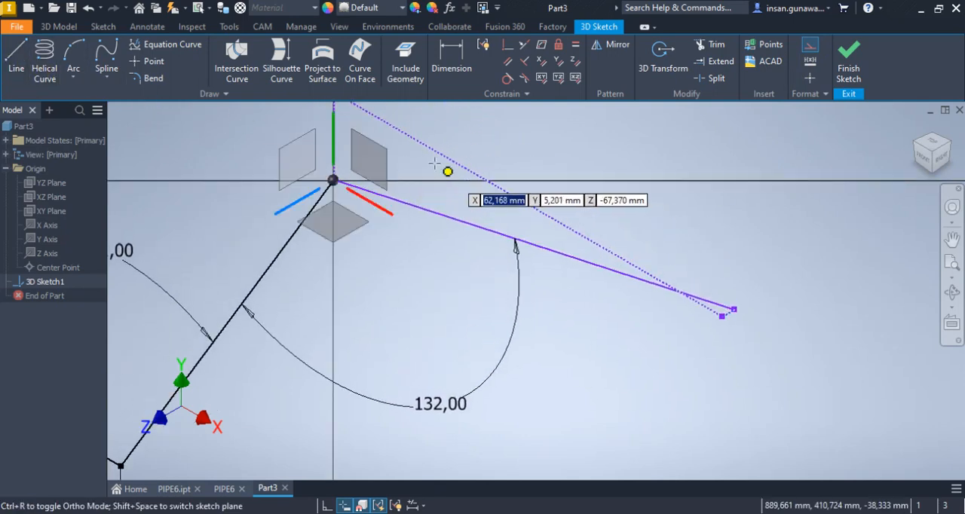
middle_click_drag(434, 164, 455, 231)
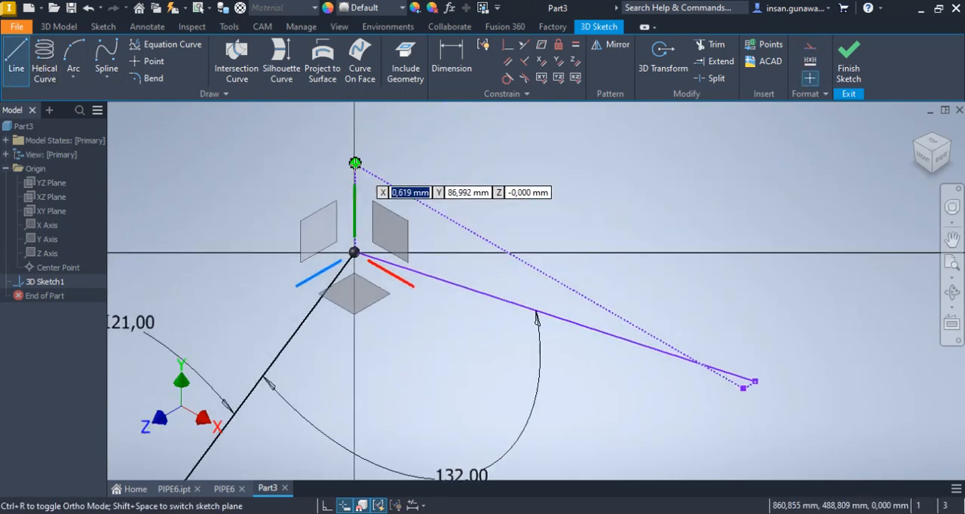
left_click(354, 163)
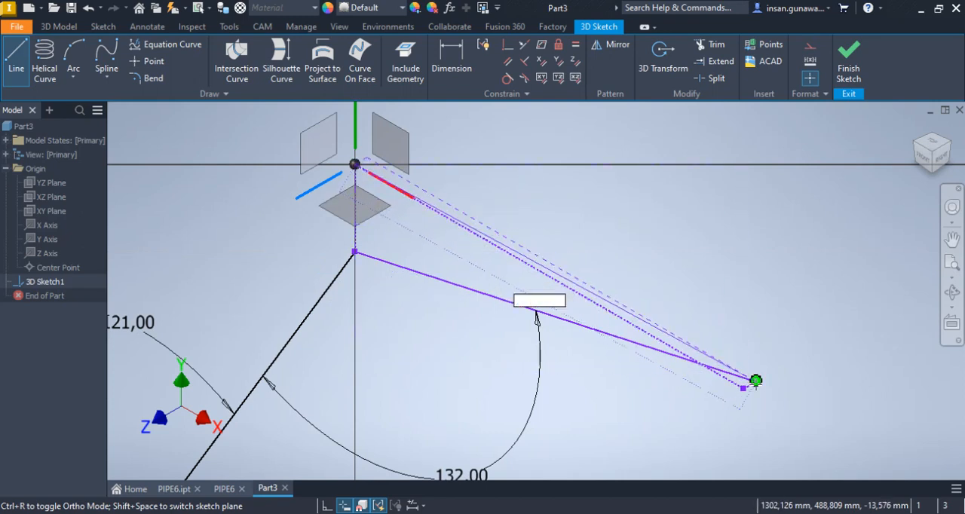
left_click(756, 381)
right_click(697, 227)
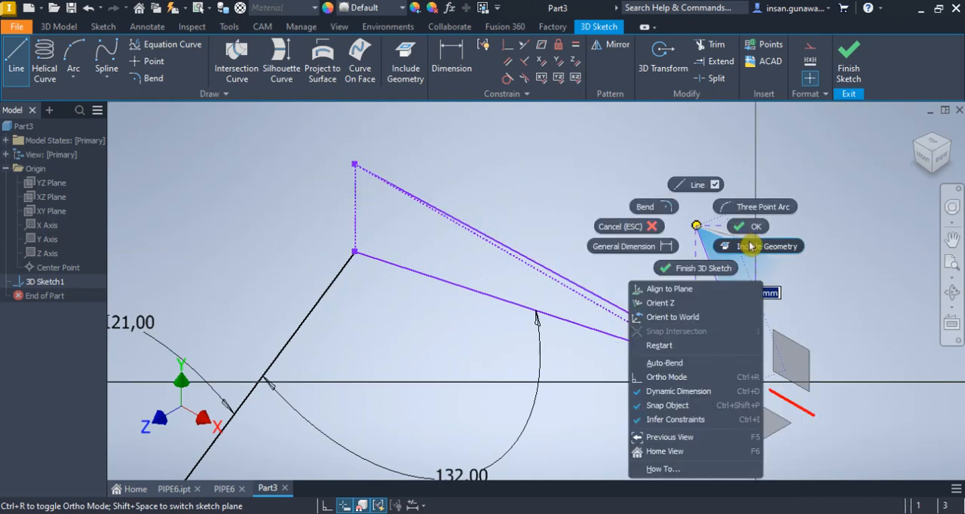
left_click(748, 227)
left_click(640, 326)
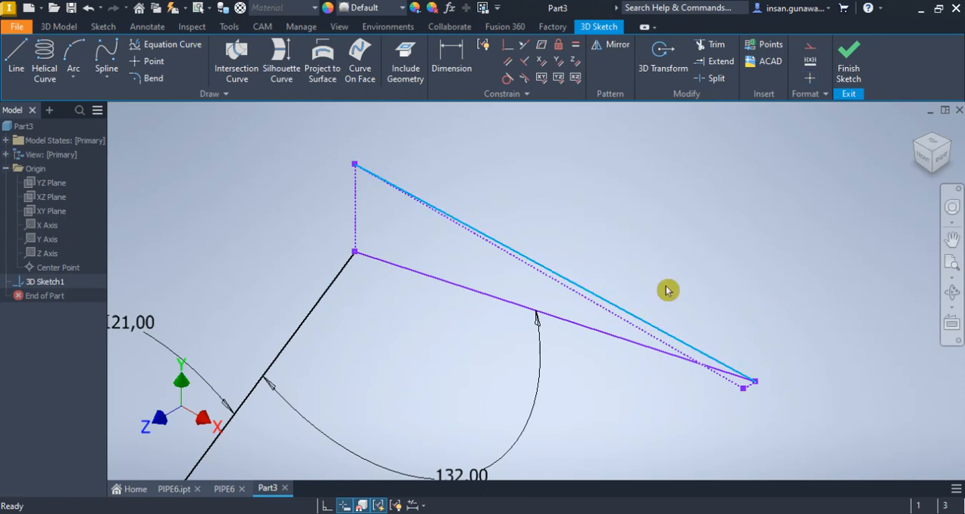
left_click(811, 46)
scroll(769, 405, "down", 3)
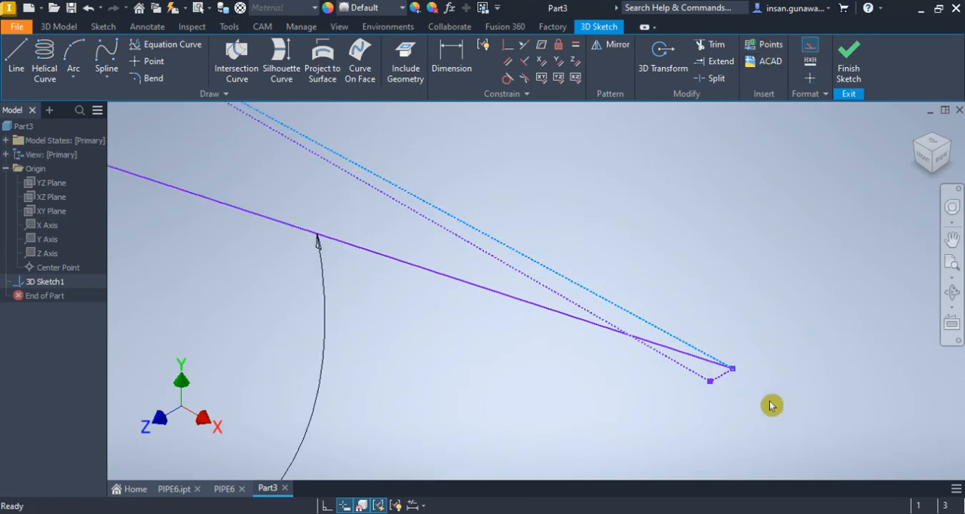
scroll(756, 347, "up", 3)
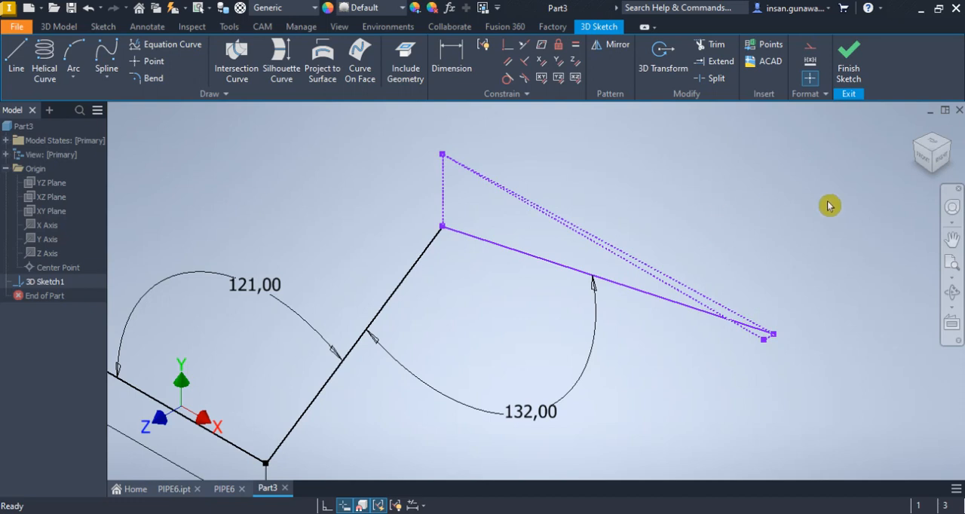
Examine the end line and its construction frame from the top, from a lower corner and in the home view
left_click(933, 141)
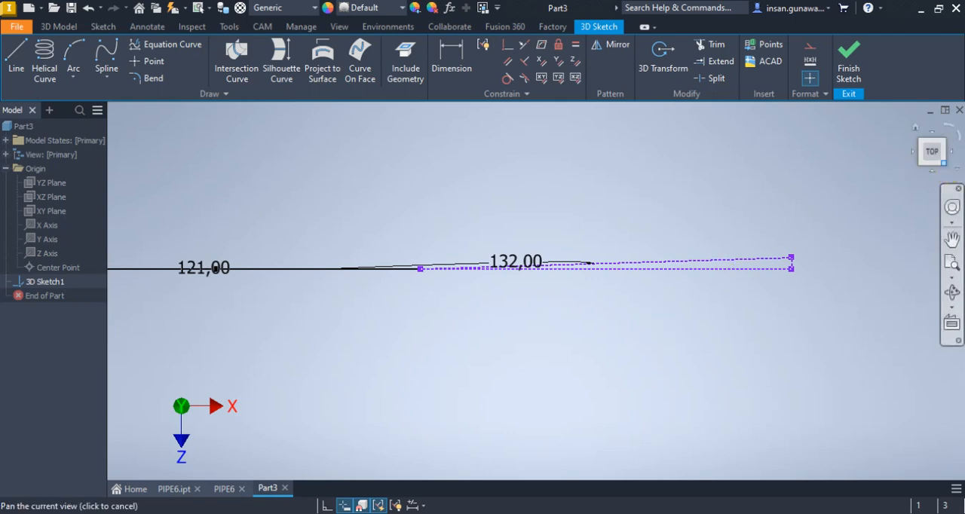
left_click(944, 164)
scroll(569, 239, "up", 5)
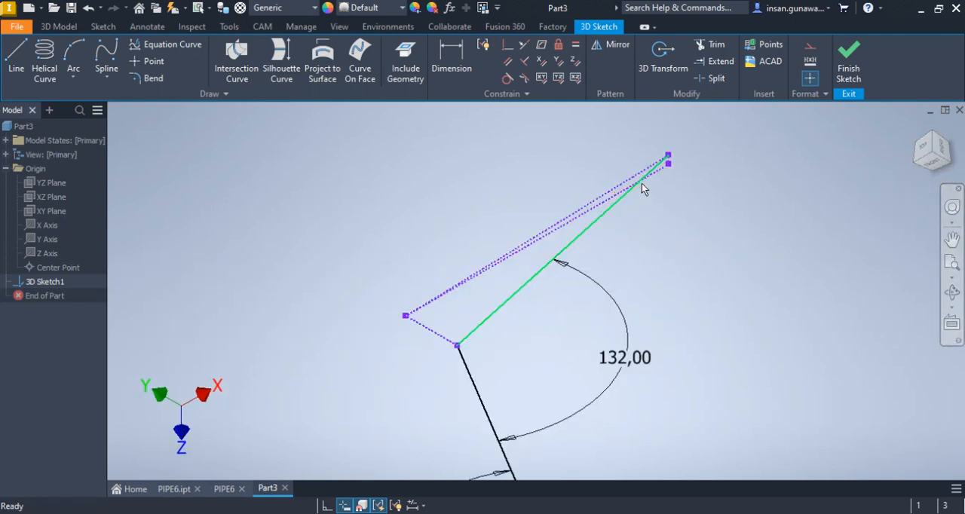
scroll(681, 182, "down", 5)
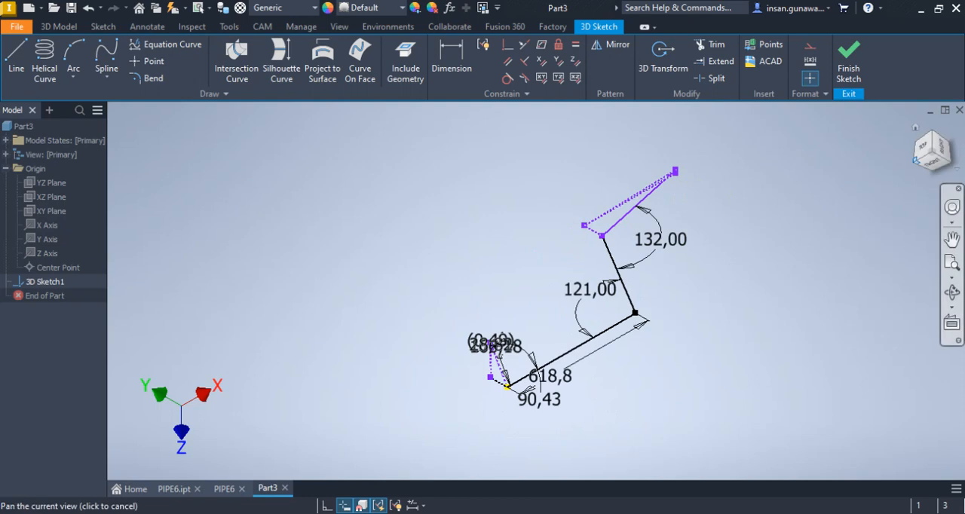
left_click(933, 152)
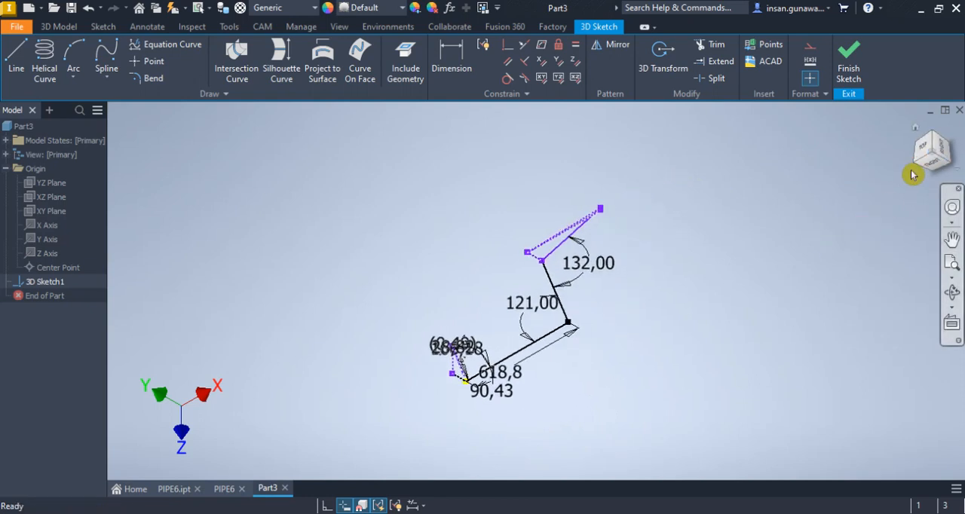
left_click(916, 127)
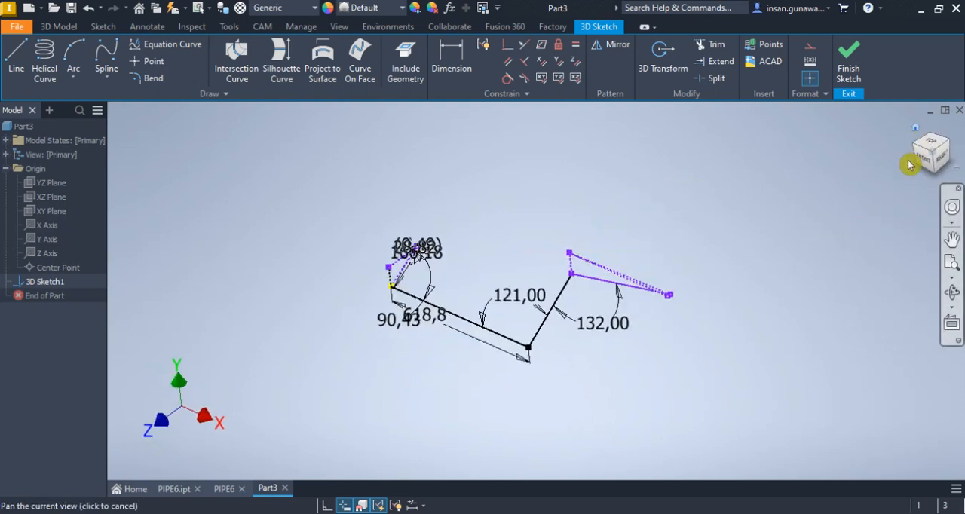
scroll(631, 300, "up", 5)
scroll(633, 298, "down", 2)
Try to constrain the lower of the two long construction lines parallel to the X axis
middle_click_drag(636, 296, 642, 289)
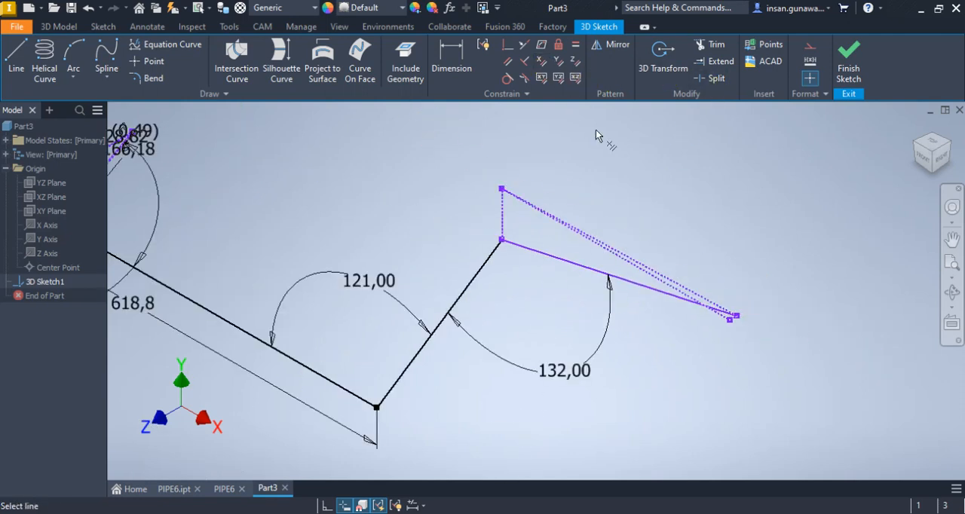
scroll(661, 289, "up", 4)
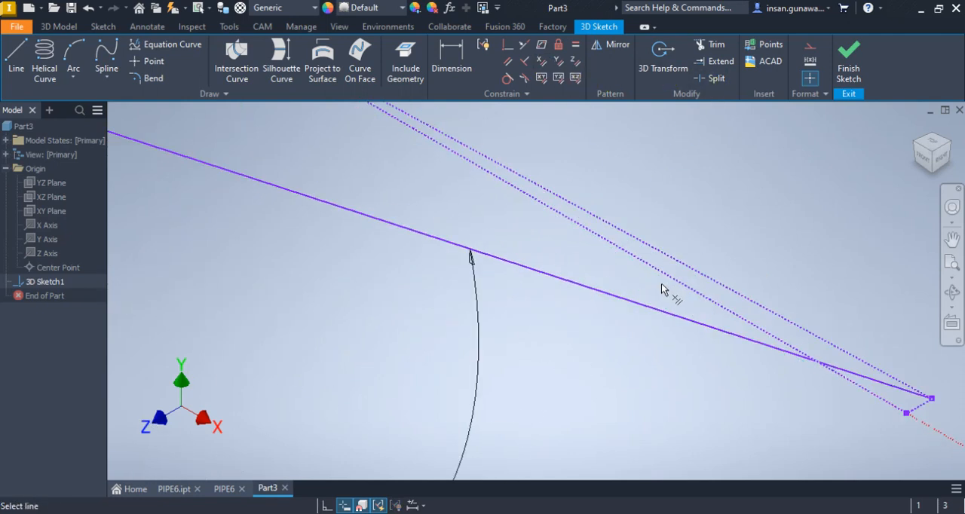
left_click(692, 292)
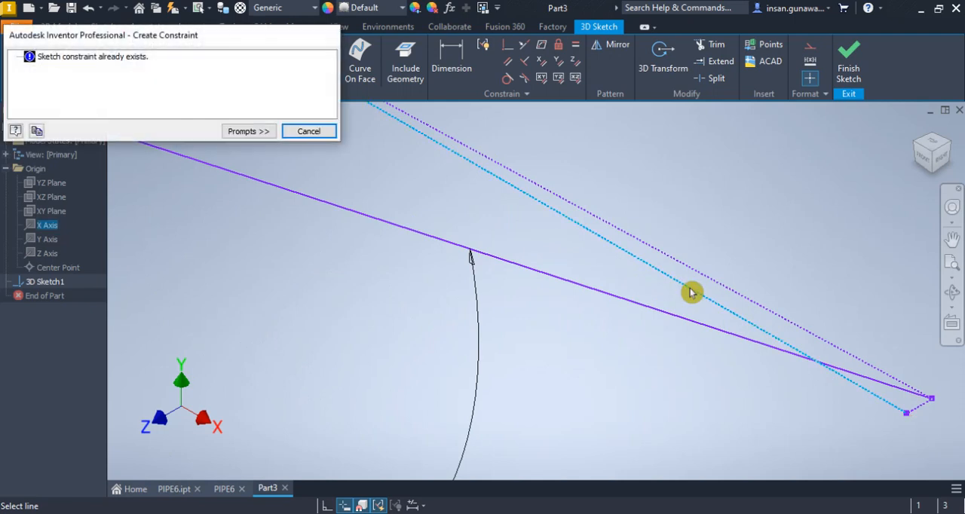
left_click(309, 131)
Switch to the PIPE6 drawing and check the end leg's deviation angle in the lower view
scroll(445, 194, "down", 4)
left_click(234, 491)
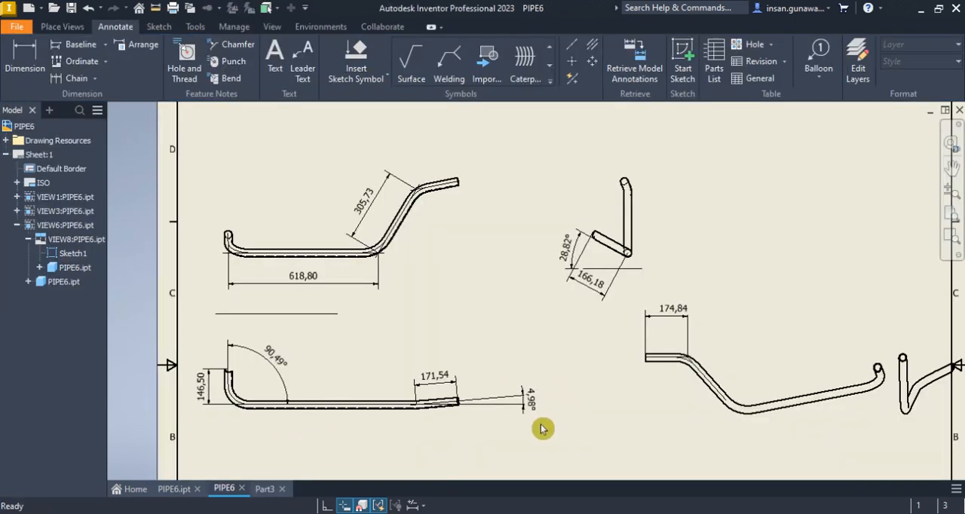
scroll(542, 422, "up", 2)
Return to Part3 and dimension the angle between the end leg's two long construction lines at 4.98 degrees
left_click(268, 490)
left_click(451, 63)
left_click(535, 236)
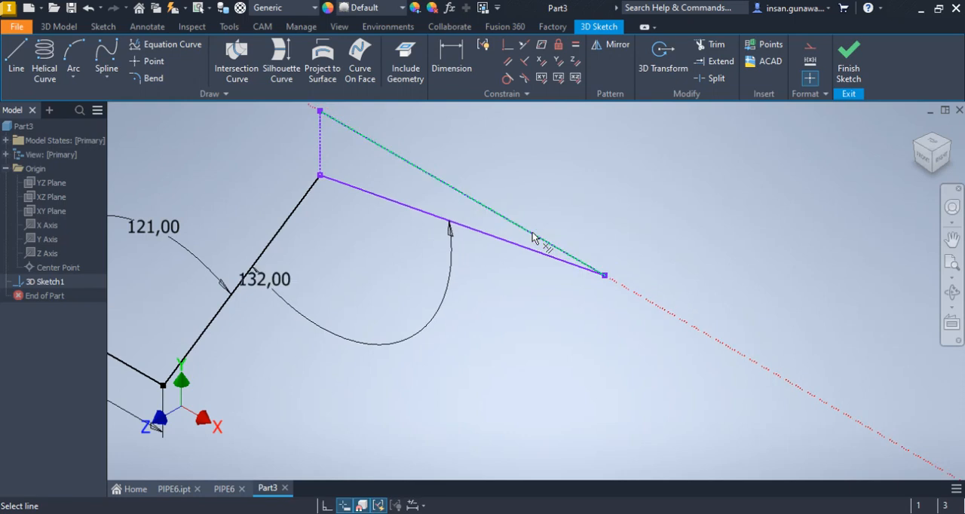
left_click(566, 210)
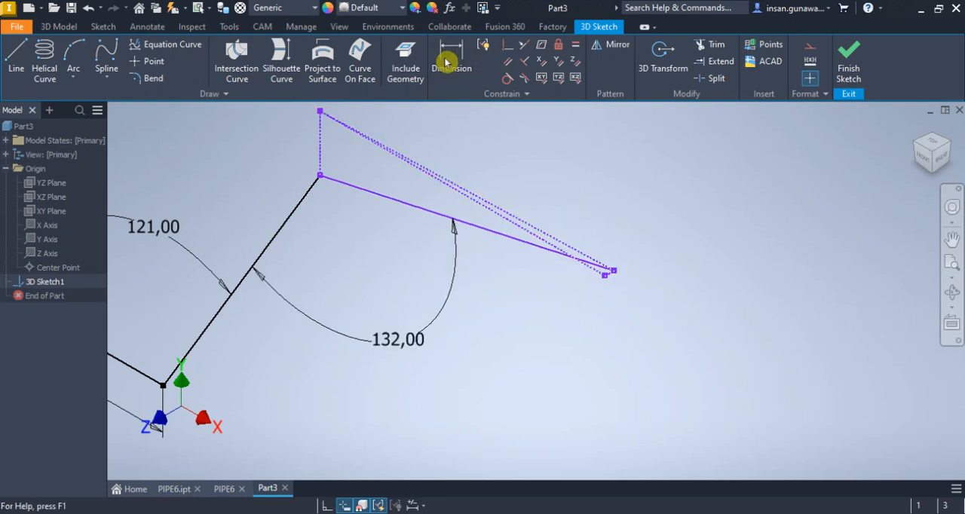
left_click(470, 83)
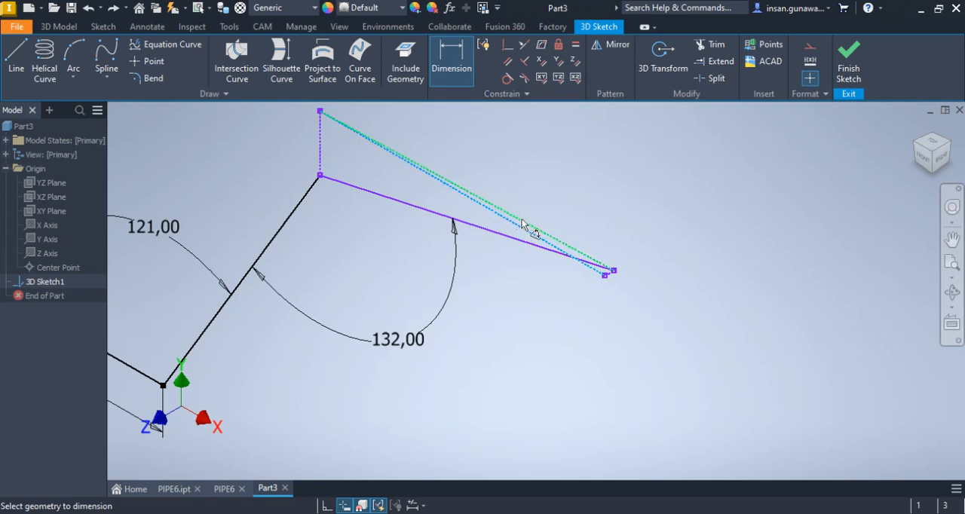
left_click(567, 258)
scroll(619, 275, "up", 3)
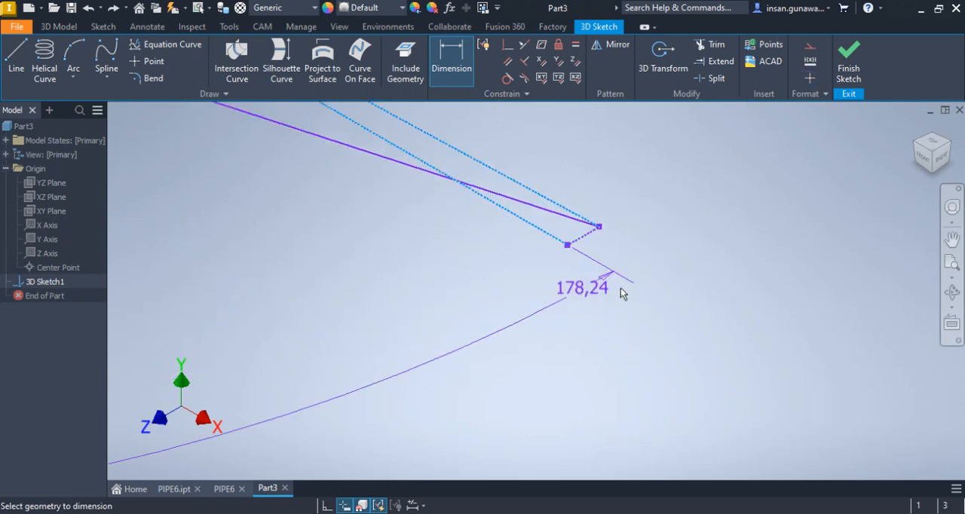
left_click(636, 277)
type("4.98")
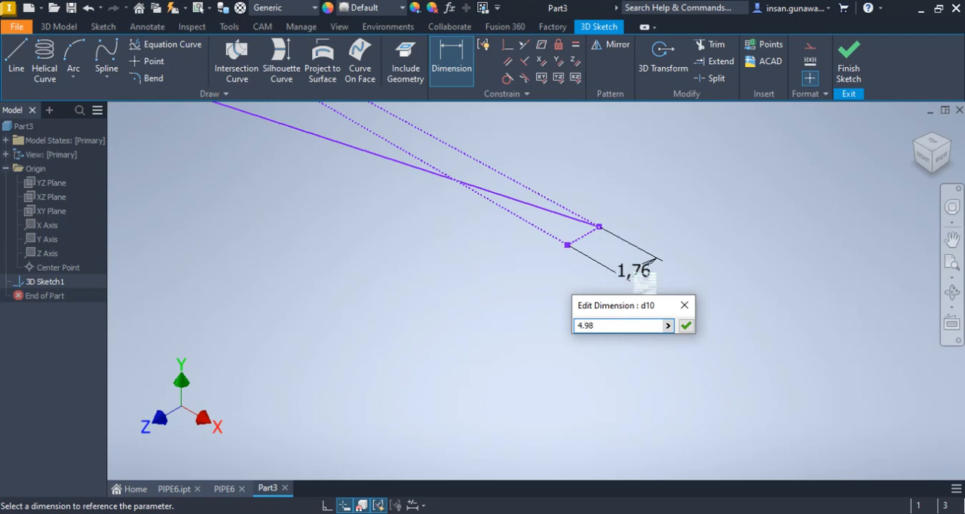
key("Return")
scroll(636, 277, "down", 4)
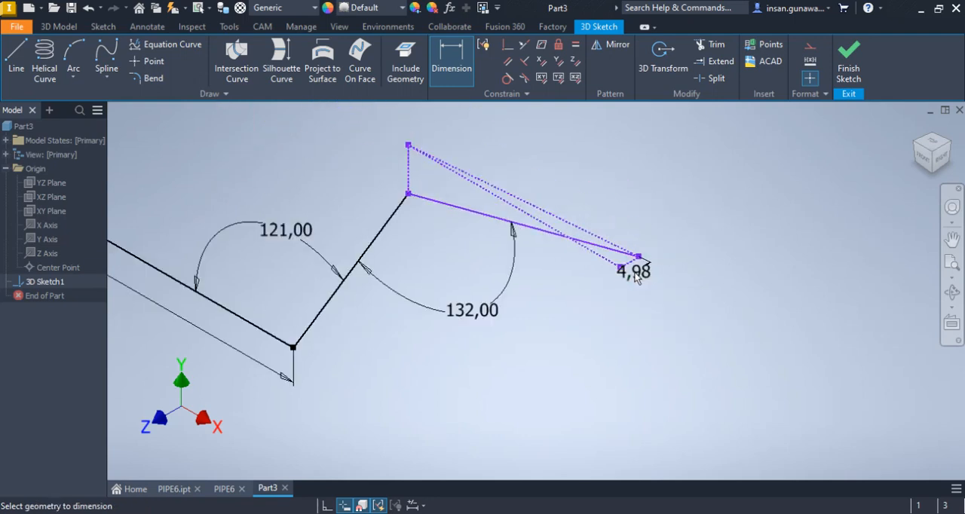
right_click(694, 189)
left_click(486, 256)
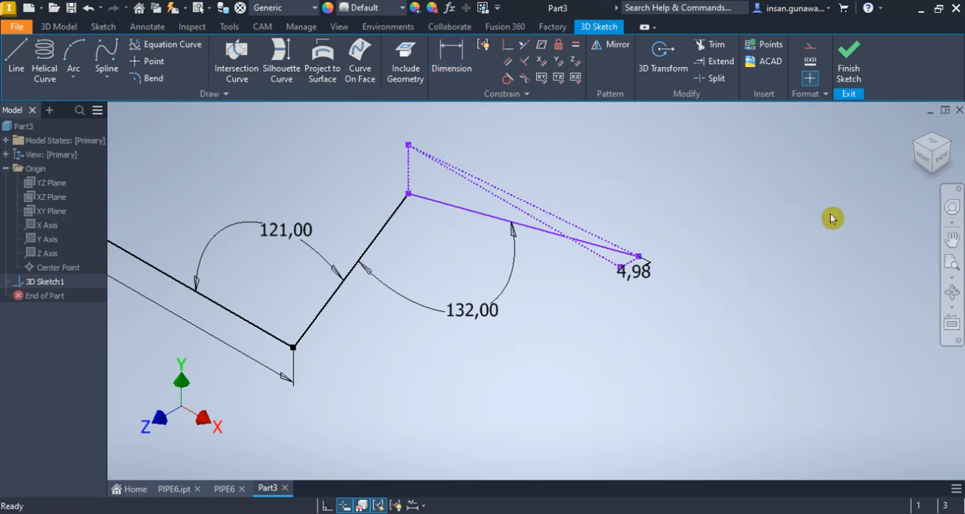
left_click(409, 178)
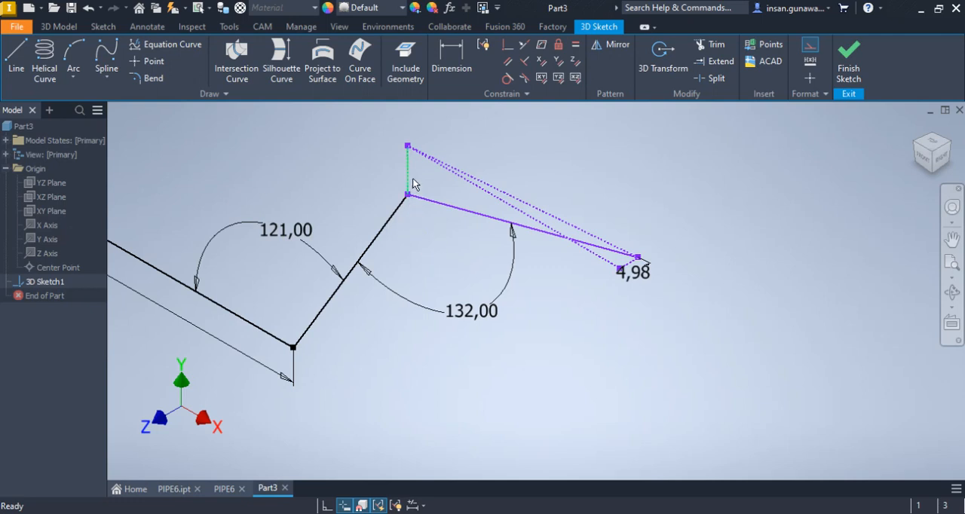
Switch to the PIPE6 drawing and check the end leg's length in the auxiliary view
left_click(224, 489)
scroll(522, 327, "down", 4)
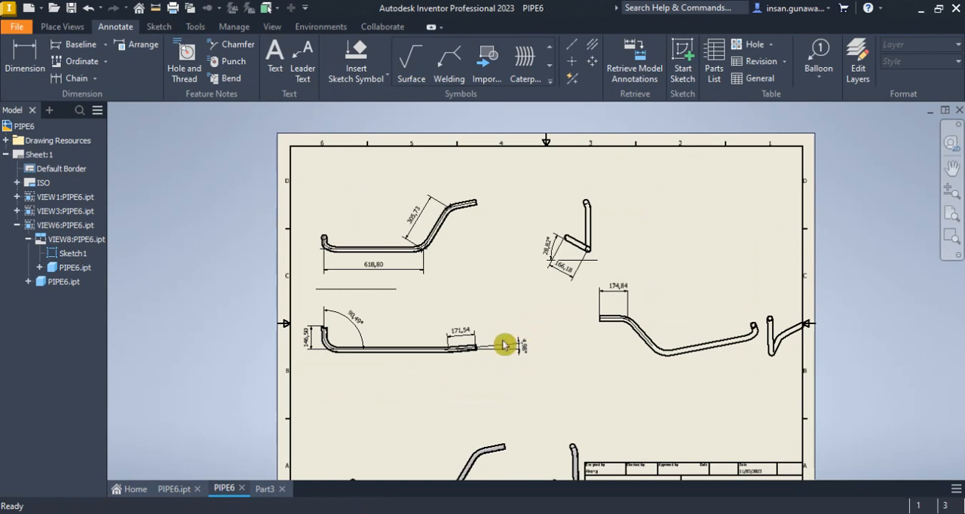
scroll(463, 343, "up", 3)
scroll(463, 344, "up", 2)
scroll(464, 332, "down", 4)
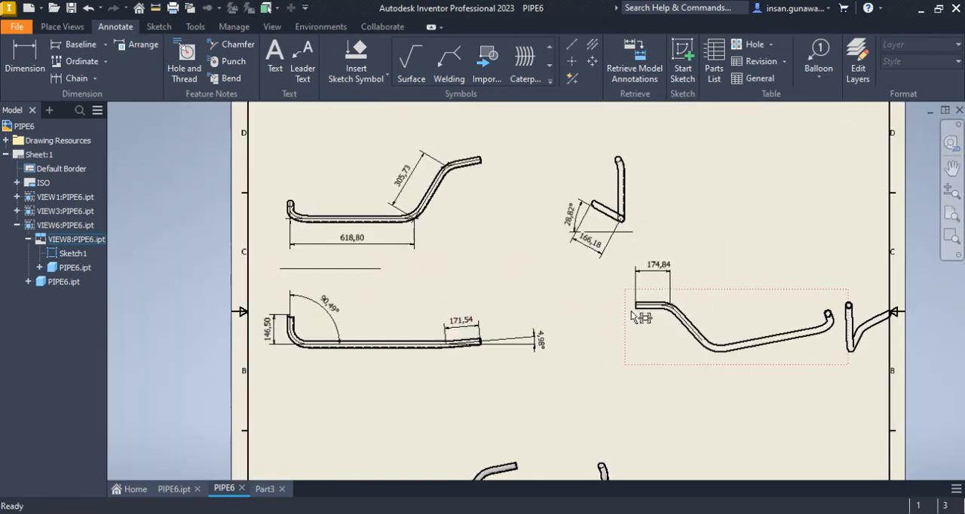
scroll(662, 275, "up", 4)
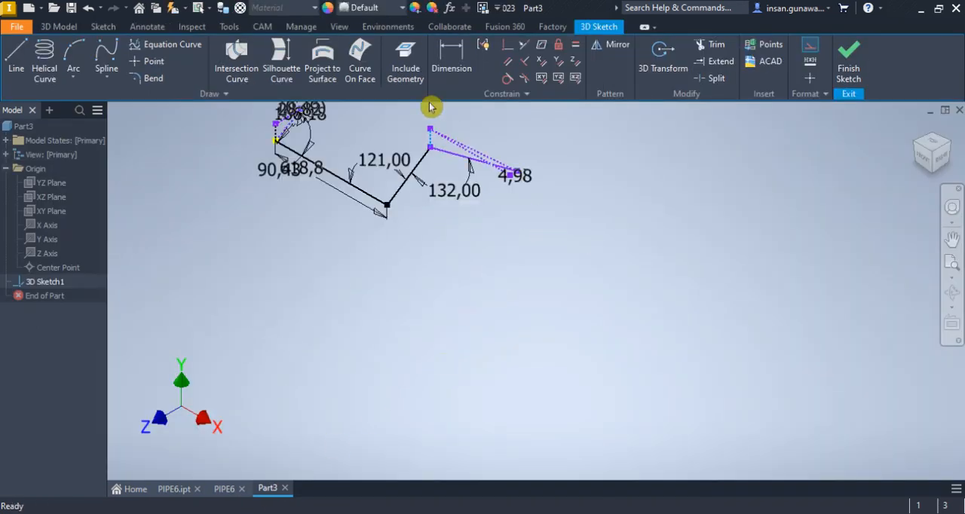
left_click(466, 60)
scroll(455, 138, "up", 3)
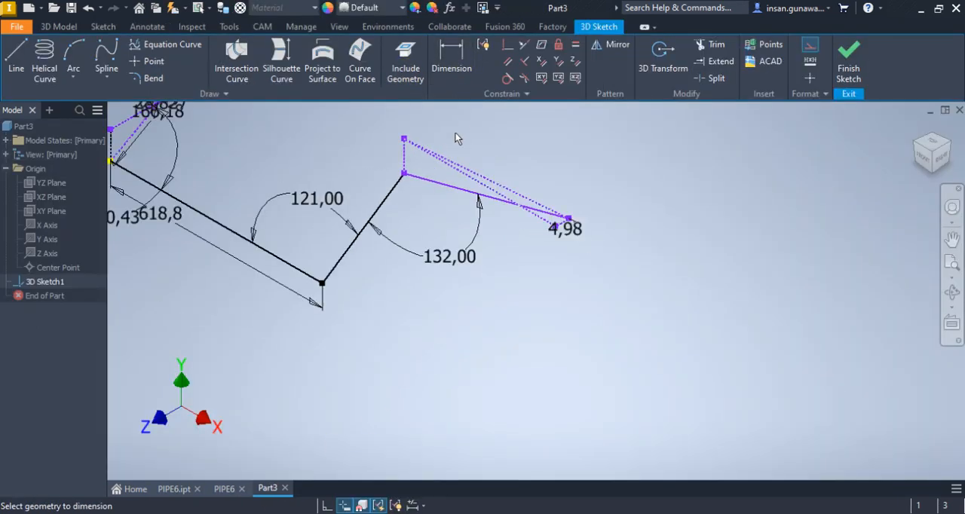
left_click(442, 186)
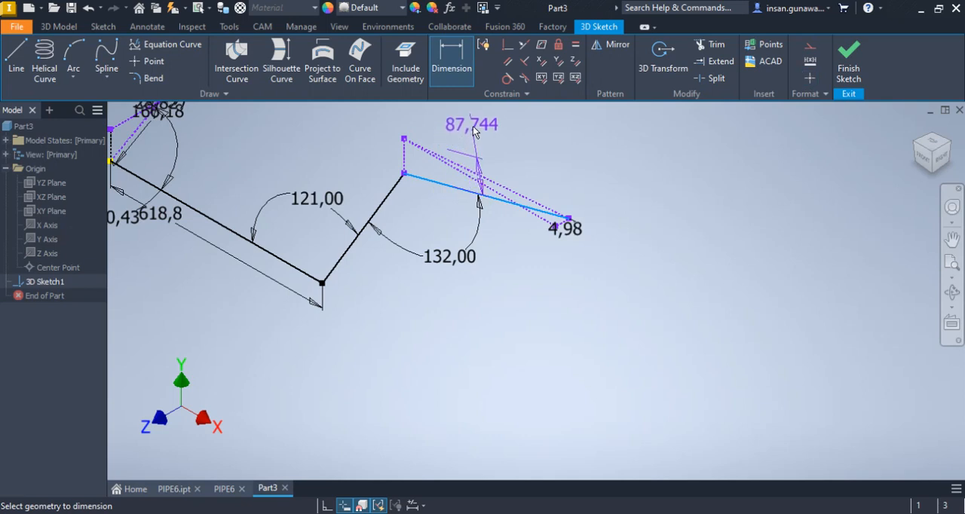
left_click(453, 68)
left_click(435, 187)
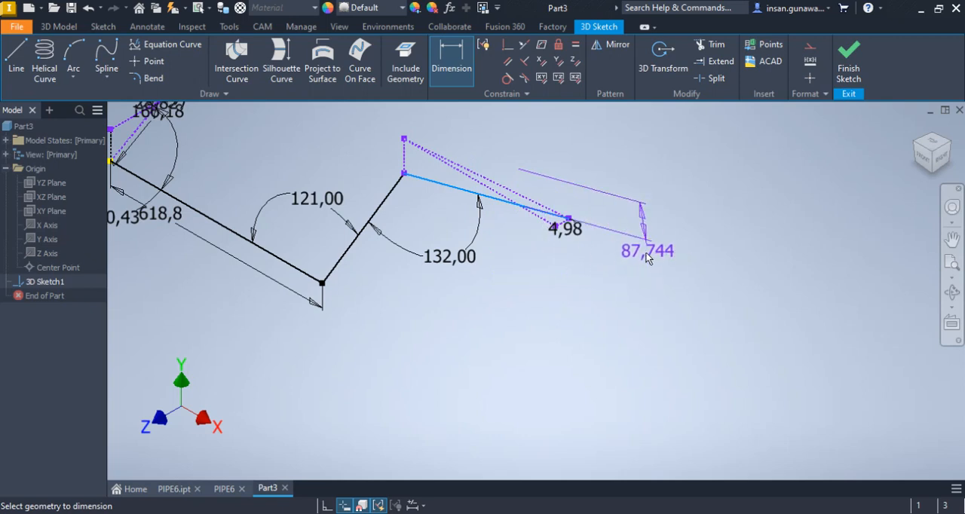
key("Escape")
Dimension the solid end line's length at 174.84 mm in the Part3 sketch
middle_click_drag(522, 340, 584, 312, "shift")
middle_click_drag(564, 271, 563, 356, "shift")
left_click(452, 61)
left_click(426, 148)
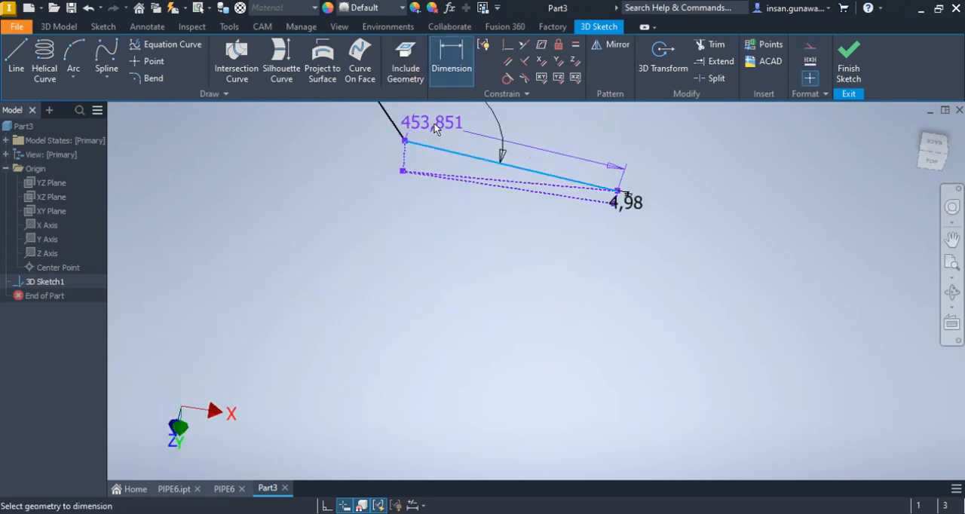
left_click(448, 175)
middle_click_drag(455, 250, 468, 203, "shift")
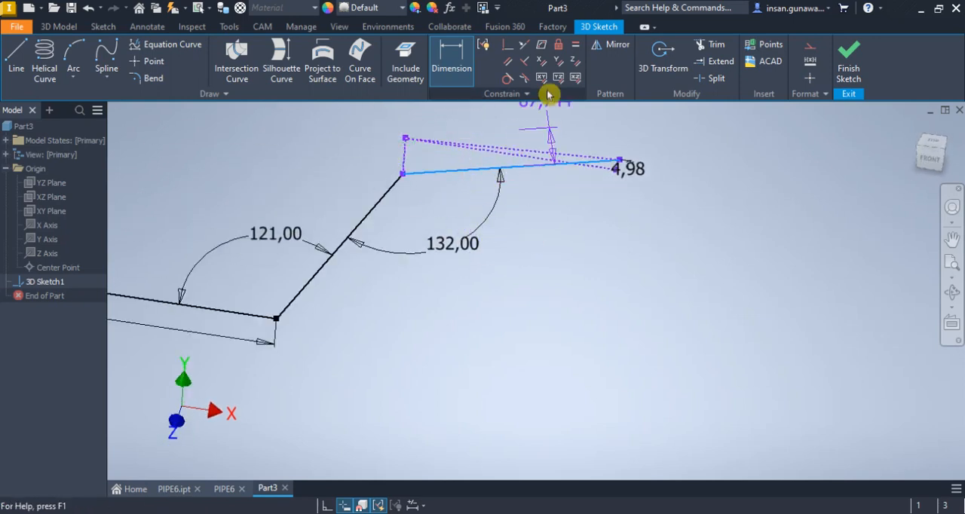
middle_click_drag(580, 235, 531, 226, "shift")
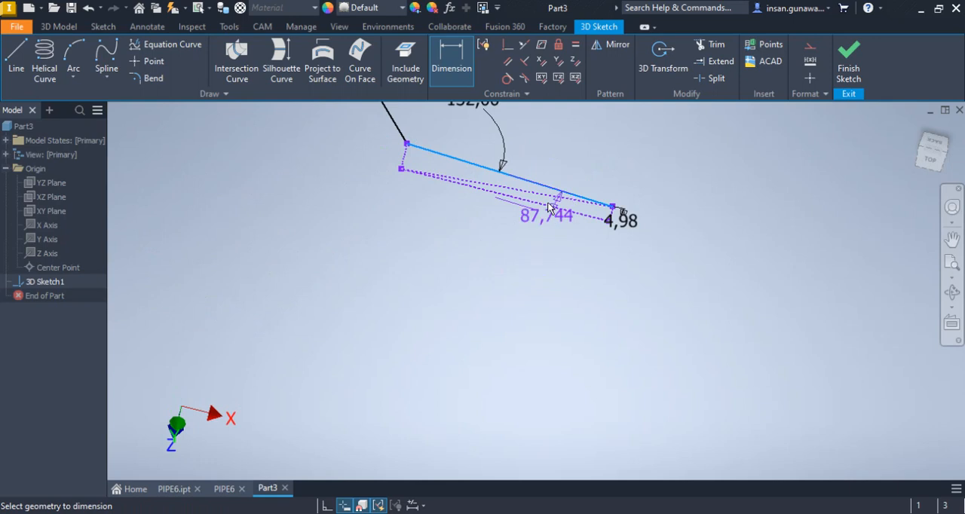
left_click(457, 163)
left_click(463, 140)
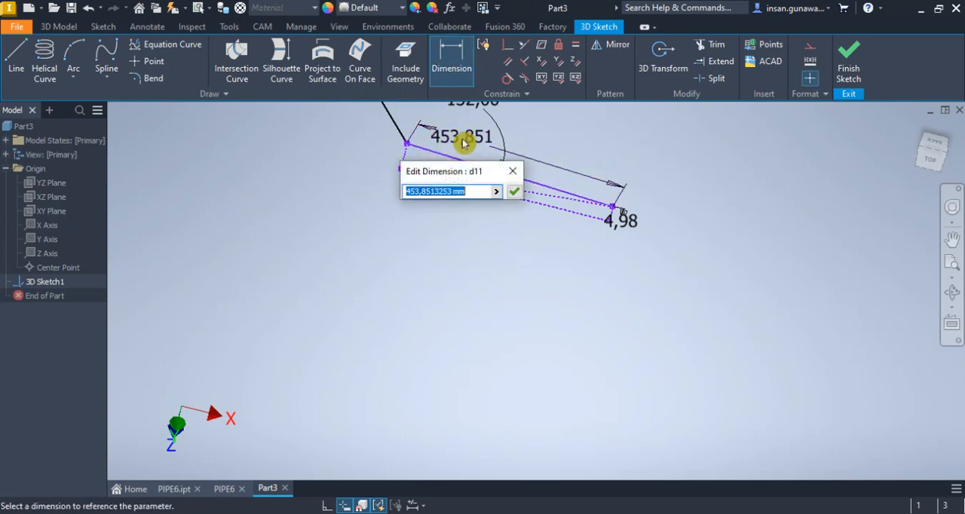
type("174.84")
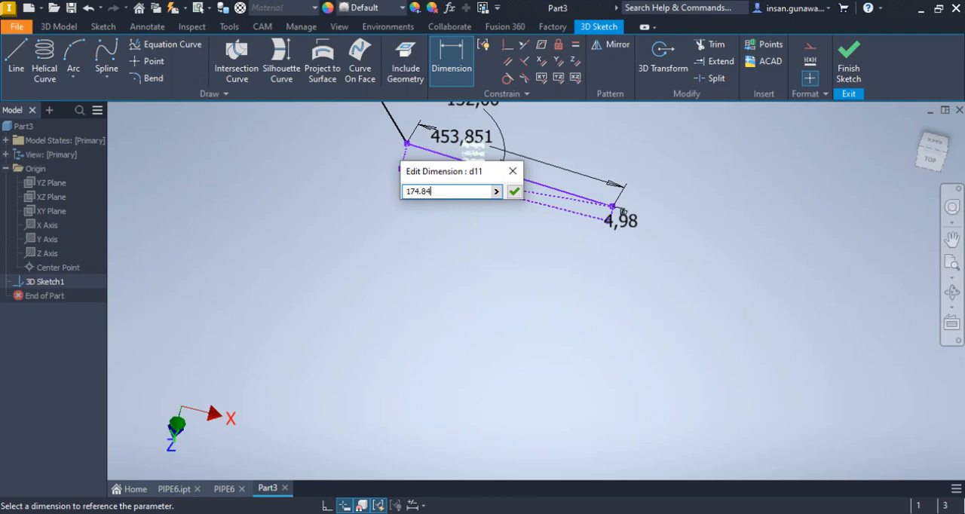
key("Return")
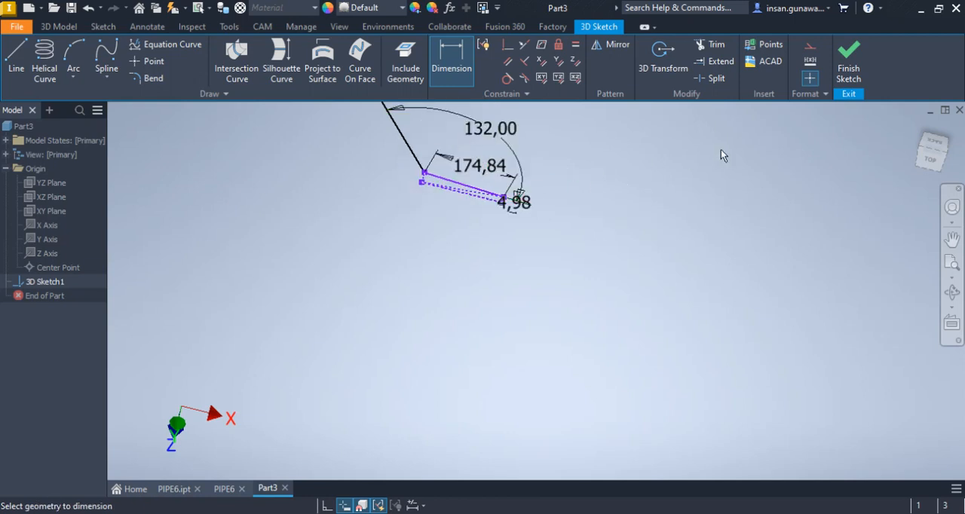
Leave the Dimension command and move the end line's free endpoint to test which part of the sketch is still unconstrained
mouse_move(886, 153)
middle_mouse_down("shift")
mouse_move(916, 135)
mouse_move(857, 183)
mouse_move(615, 326)
middle_mouse_up("shift")
scroll(615, 327, "up", 5)
mouse_move(626, 252)
middle_mouse_down()
mouse_move(634, 222)
mouse_move(633, 234)
middle_mouse_up()
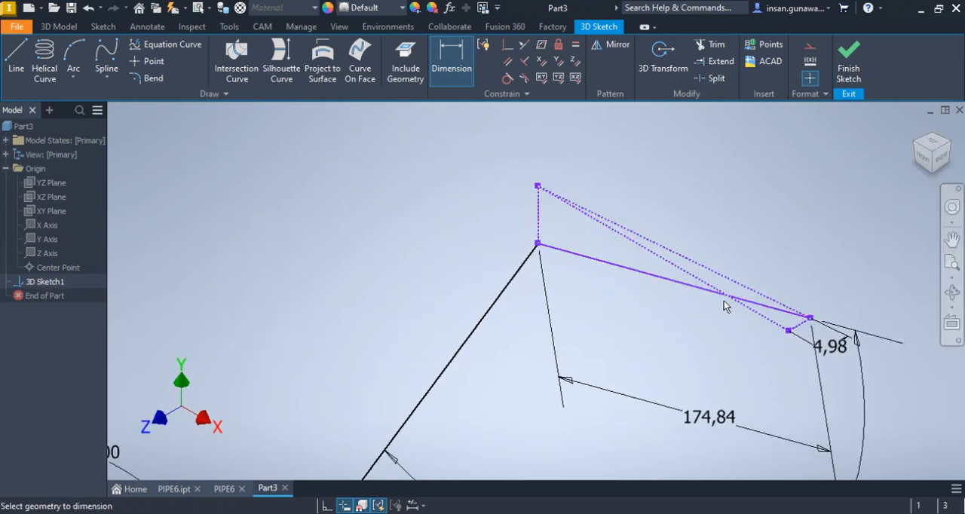
key("Escape")
mouse_move(811, 318)
left_mouse_down()
mouse_move(661, 306)
mouse_move(675, 292)
left_mouse_up()
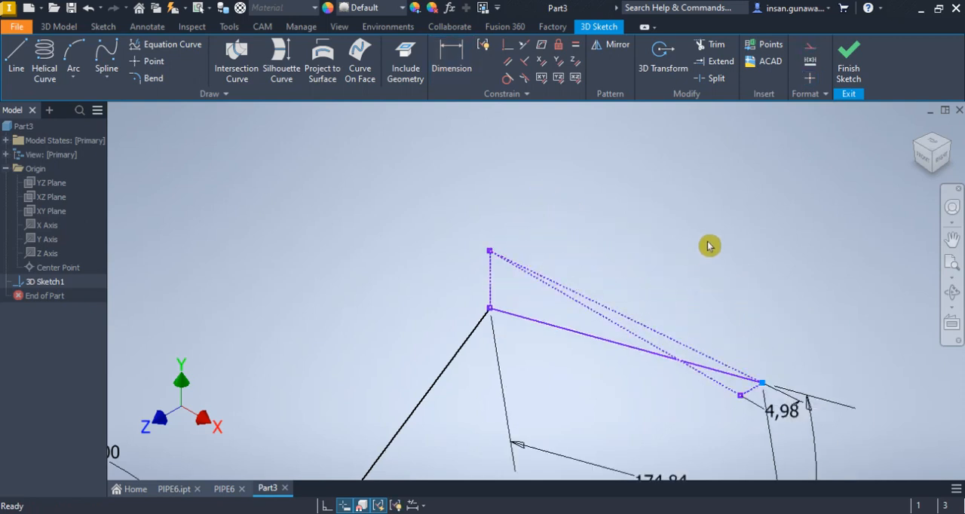
scroll(638, 276, "down", 5)
middle_click_drag(533, 364, 553, 316)
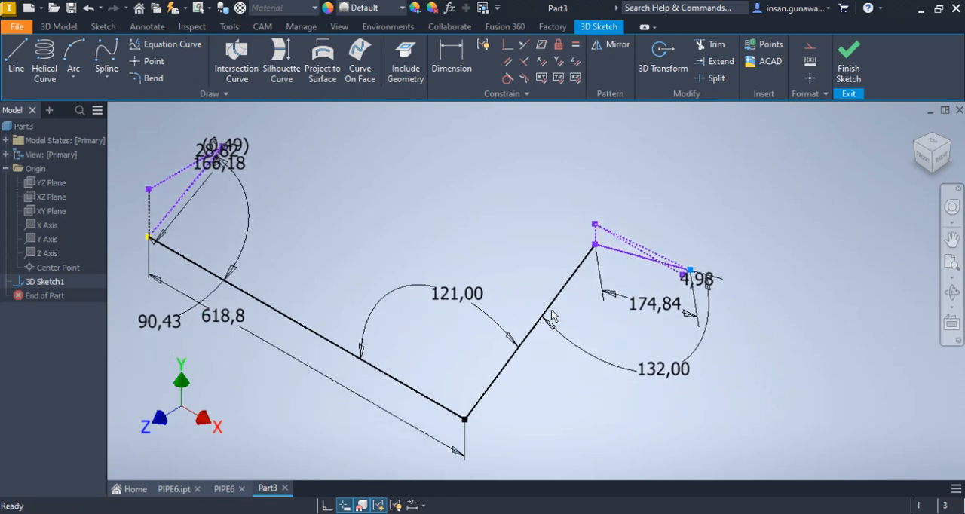
Check the sloped middle leg's length in the PIPE6 drawing and dimension that line at 305.73 mm in Part3
left_click(227, 490)
scroll(403, 347, "down", 5)
scroll(394, 328, "up", 5)
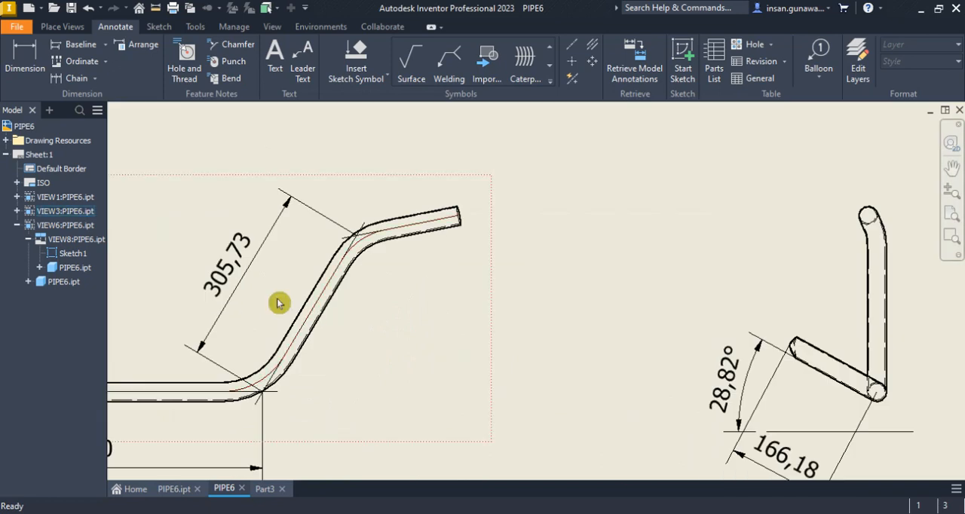
left_click(268, 490)
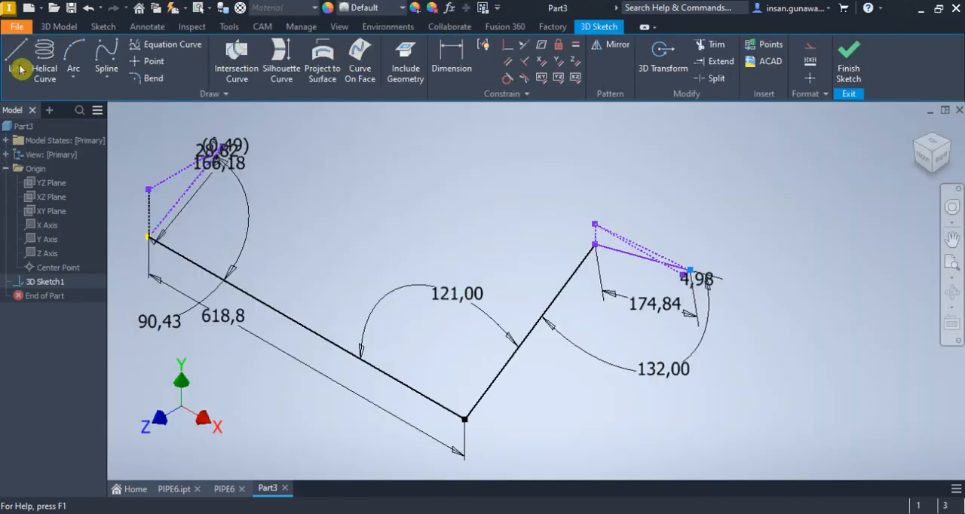
left_click(451, 59)
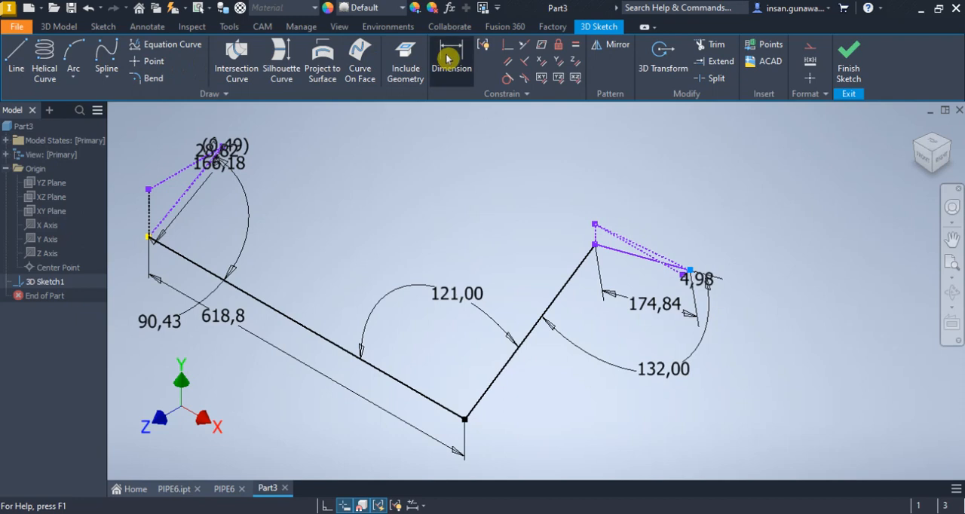
left_click(566, 292)
left_click(510, 250)
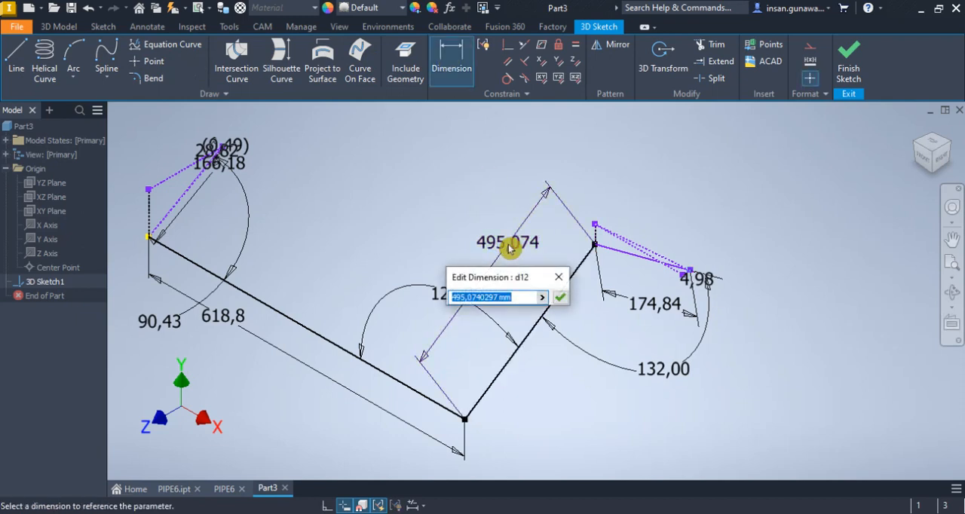
type("305.73")
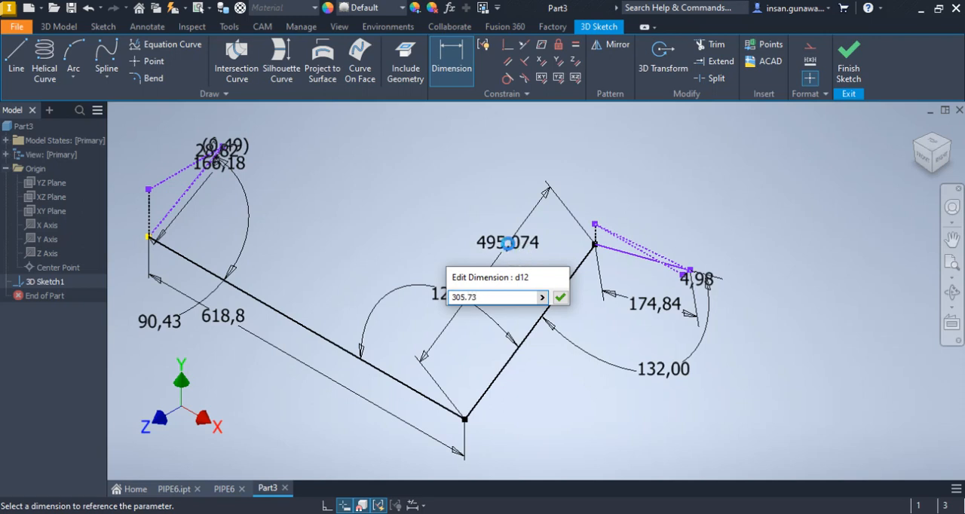
key("Return")
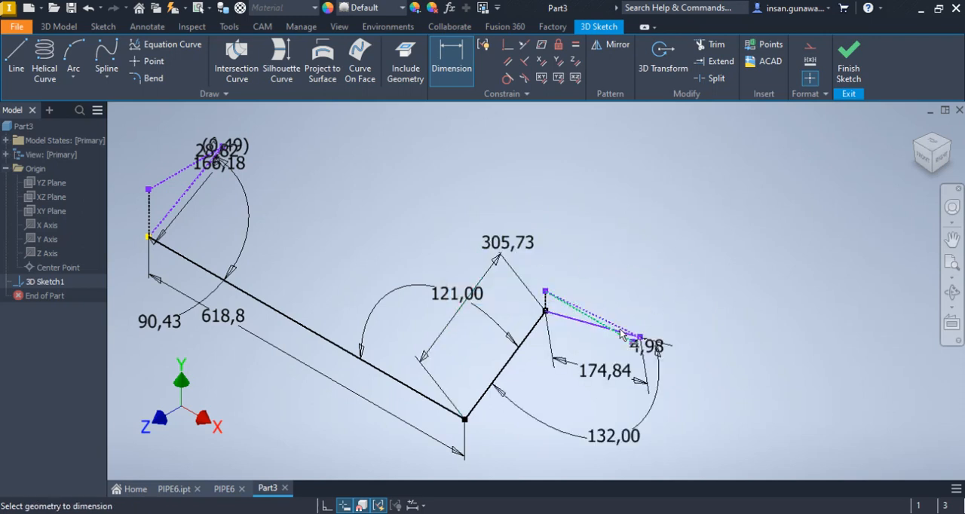
right_click(676, 243)
left_click(714, 242)
Check the end line and its free endpoint for remaining movement, and inspect the start leg at the other end
scroll(534, 297, "up", 5)
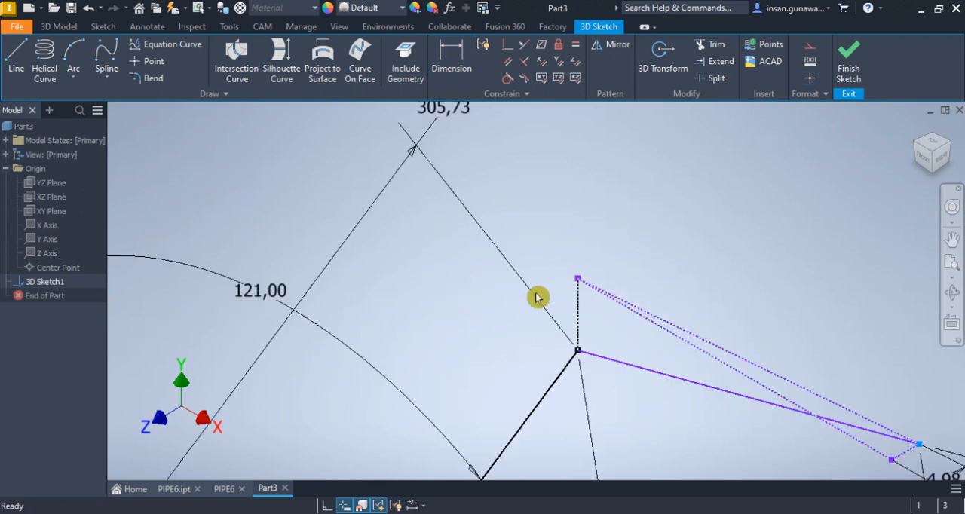
left_click(617, 362)
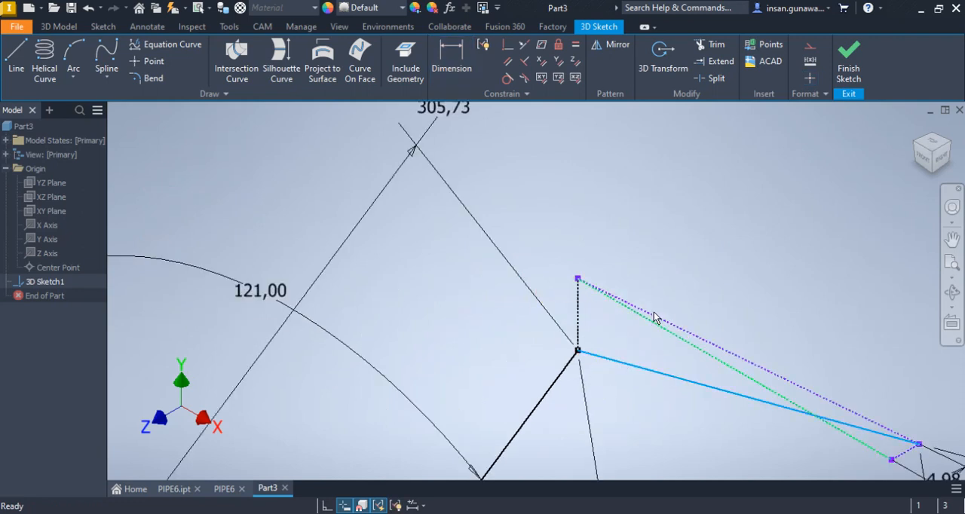
scroll(655, 324, "down", 3)
left_click(818, 397)
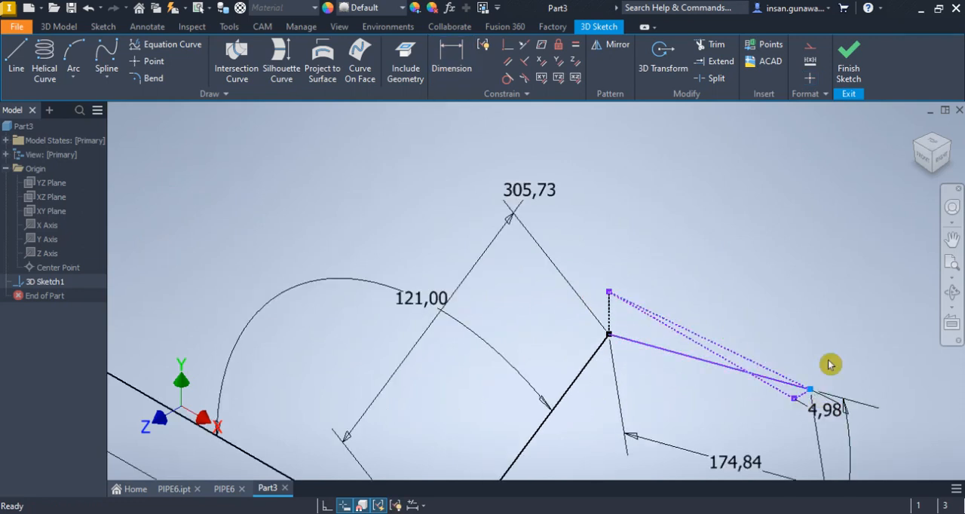
left_click(671, 364)
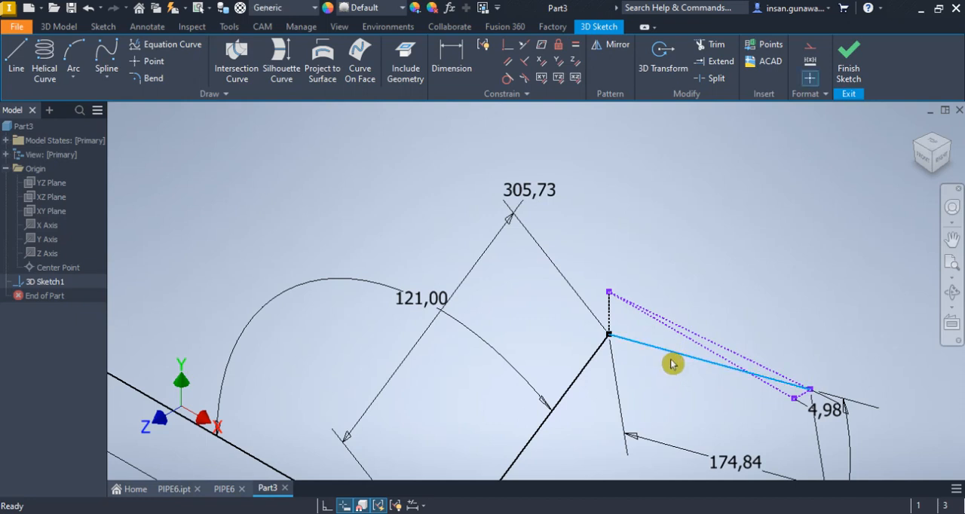
scroll(641, 362, "down", 5)
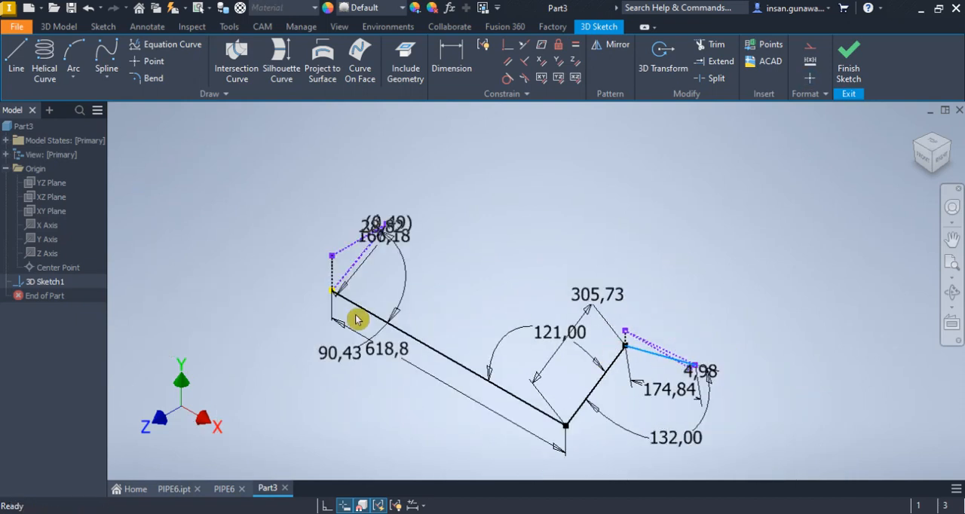
scroll(351, 291, "up", 5)
scroll(379, 203, "up", 5)
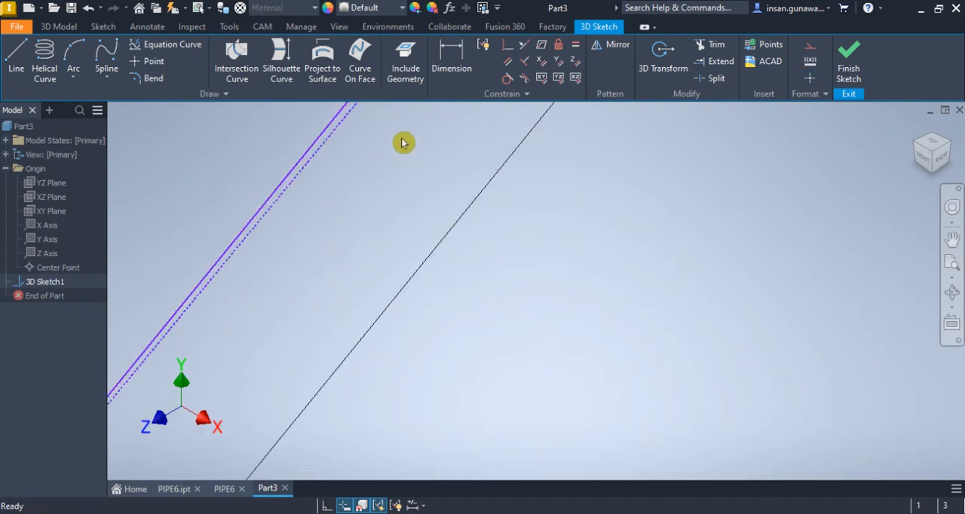
Switch to the PIPE6 drawing and add radius dimensions to the inner edges of both bends at the ends of the 305.73 mm leg
middle_click_drag(369, 157, 395, 215)
scroll(395, 215, "down", 2)
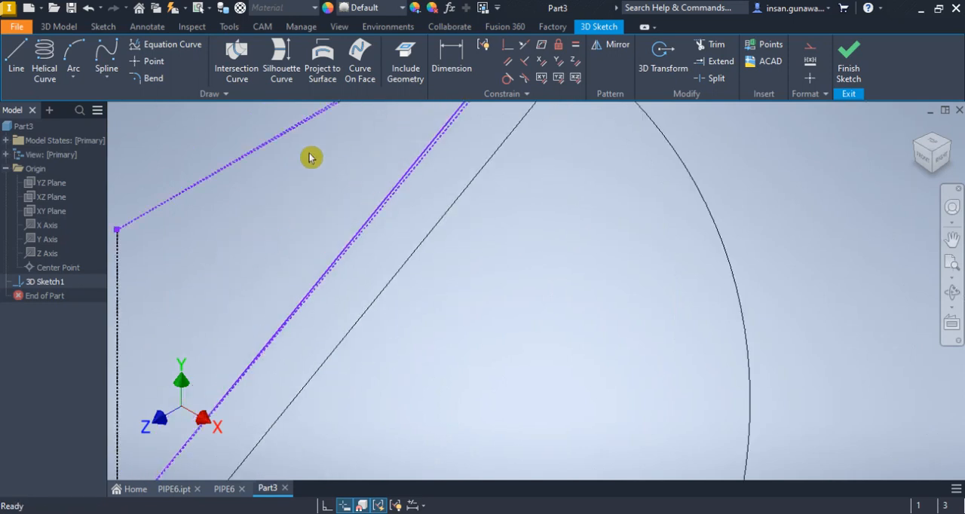
scroll(194, 115, "down", 2)
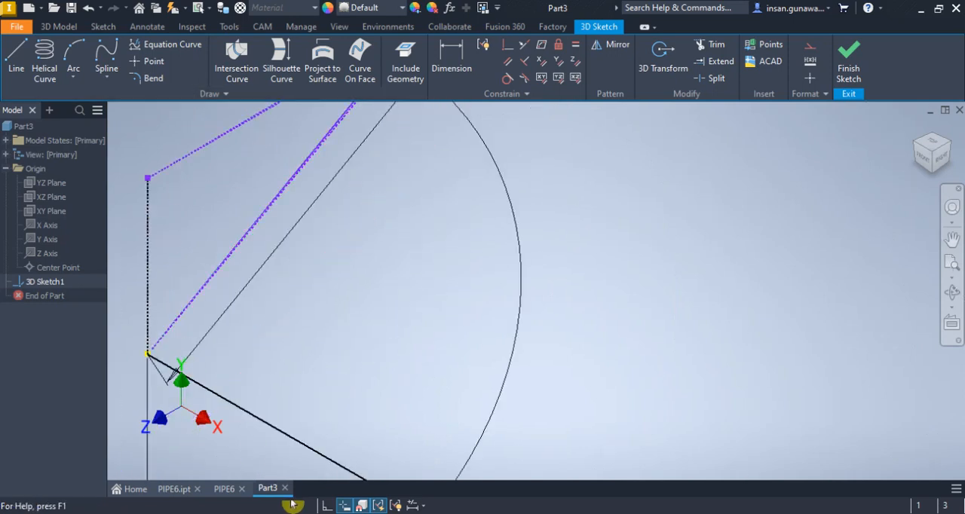
left_click(224, 488)
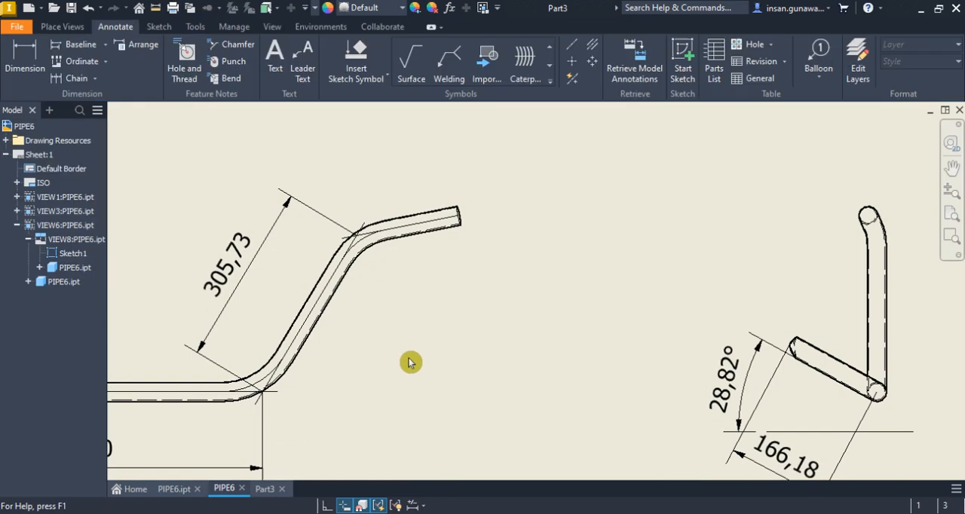
scroll(409, 362, "down", 5)
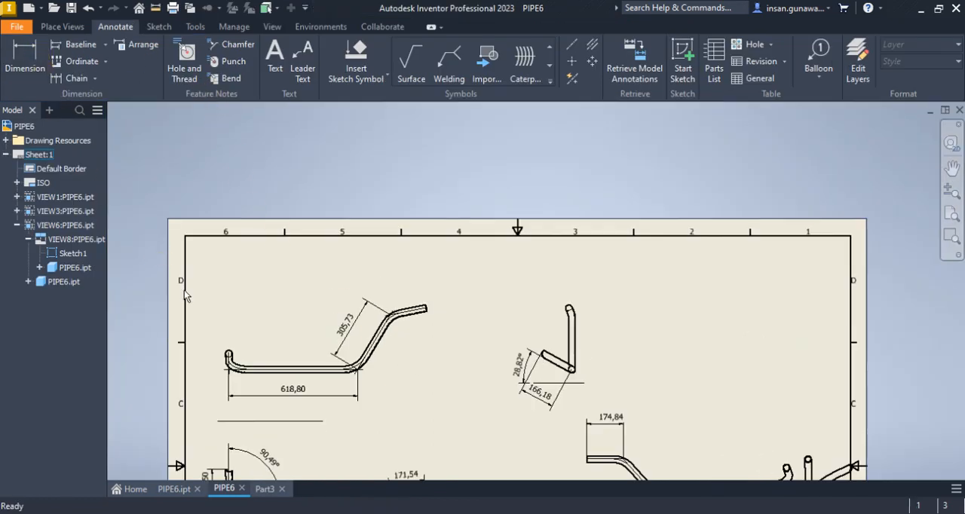
scroll(250, 362, "up", 6)
left_click(36, 66)
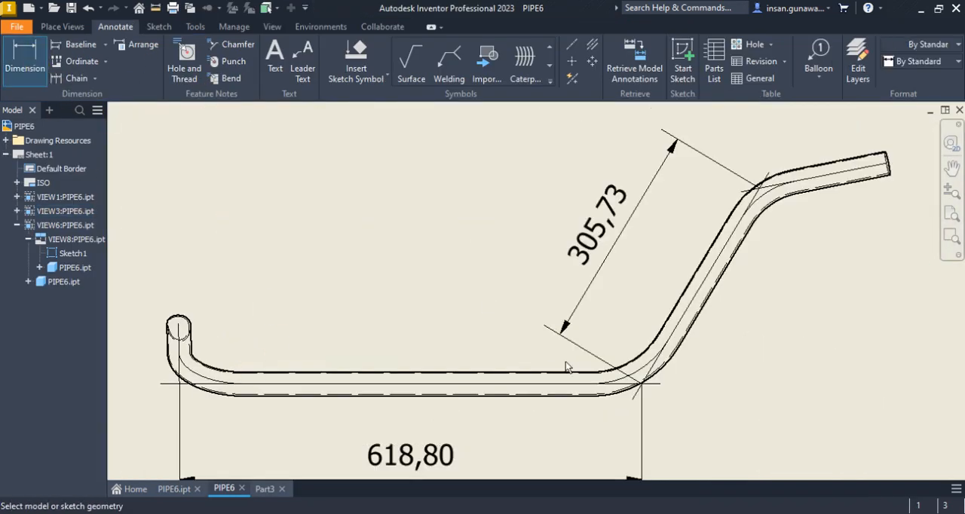
left_click(635, 361)
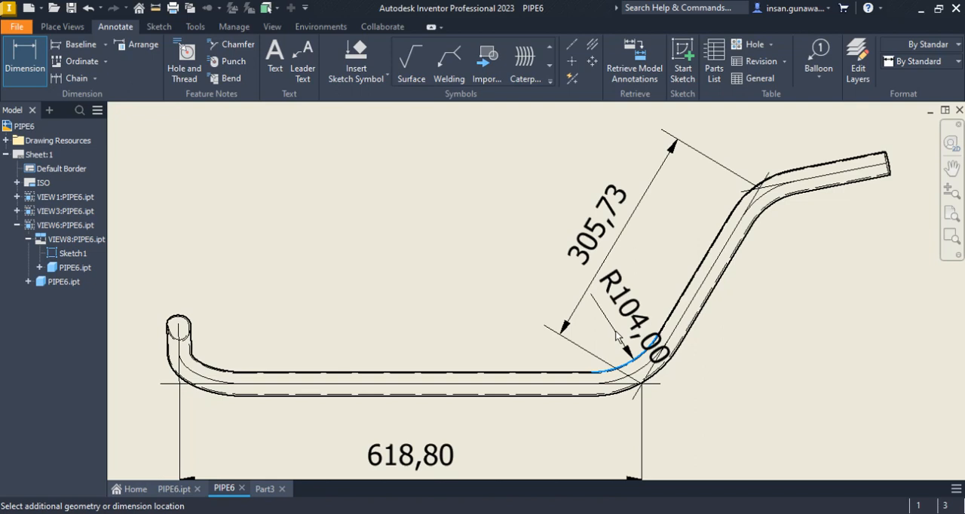
left_click(616, 332)
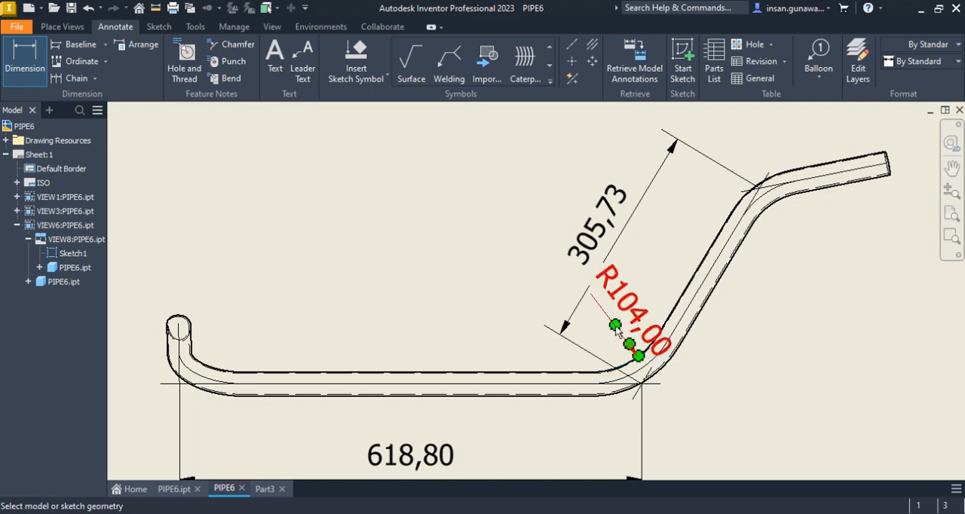
left_click(768, 211)
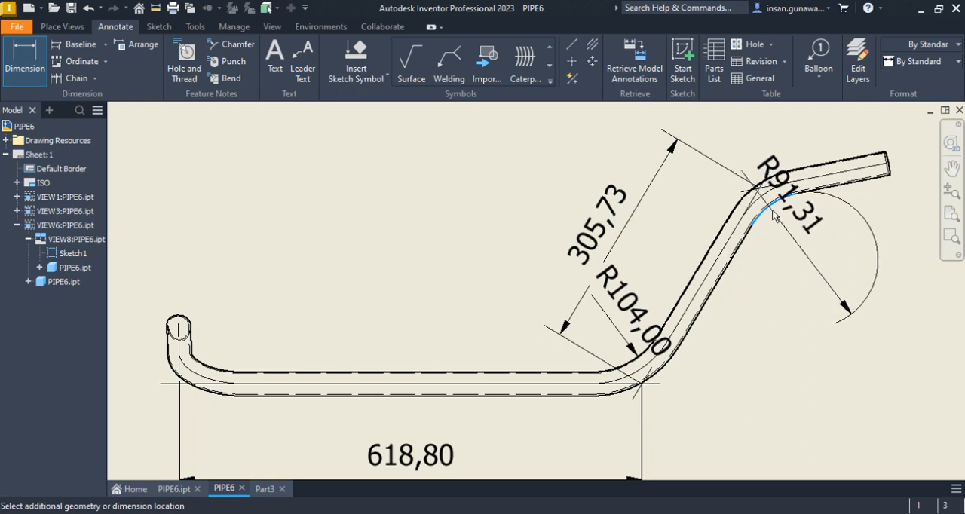
left_click(770, 218)
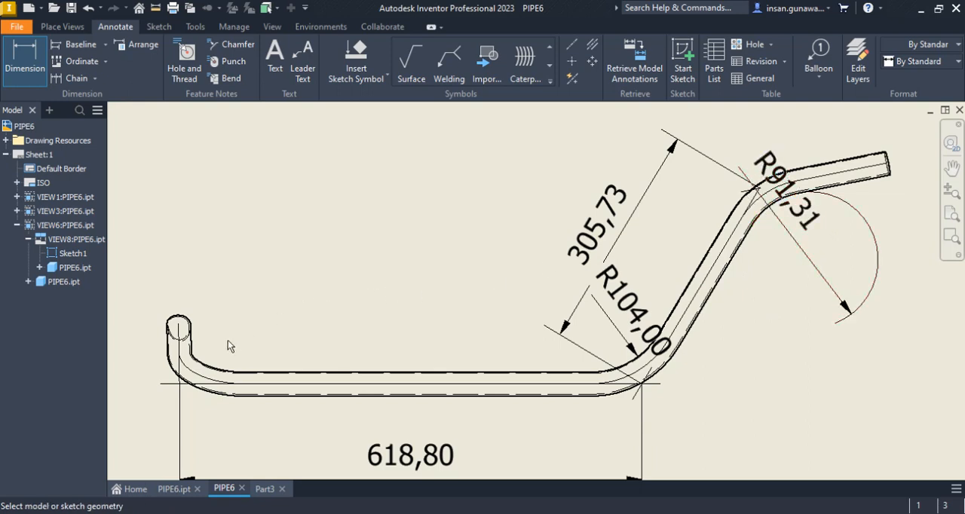
Add a radius dimension to the centreline arc of the 90.49° start bend in the view showing the 146.50 mm leg
scroll(404, 229, "down", 5)
scroll(371, 303, "up", 5)
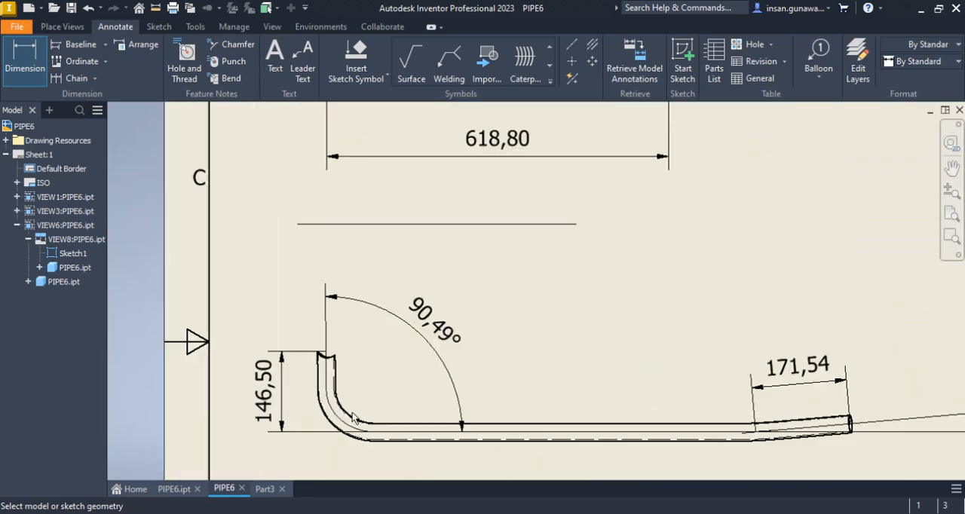
left_click(350, 415)
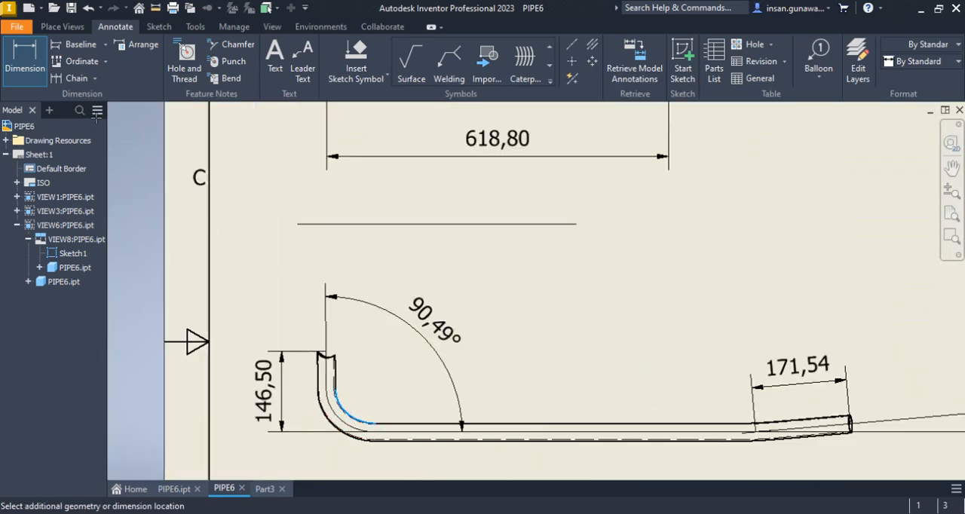
left_click(25, 60)
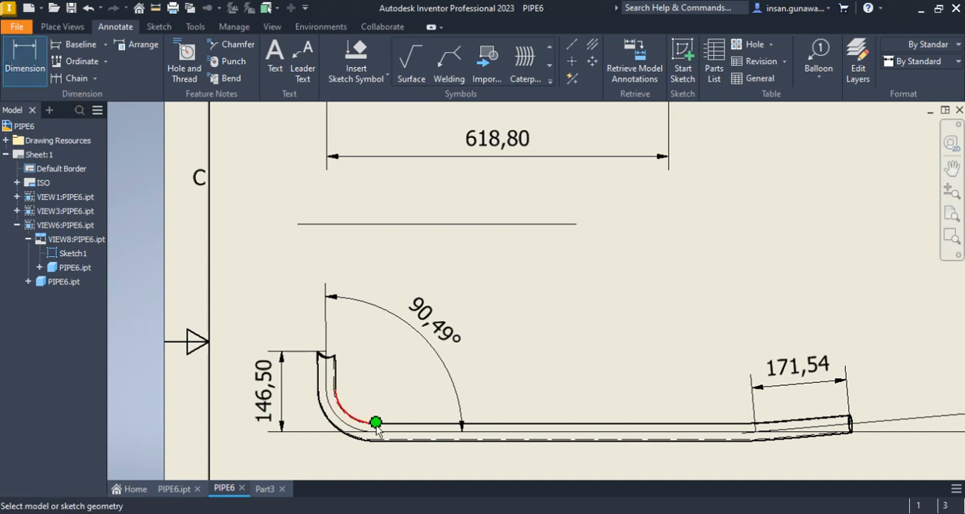
left_click(358, 424)
left_click(26, 66)
left_click(340, 431)
middle_click_drag(306, 466, 366, 400)
left_click(343, 398)
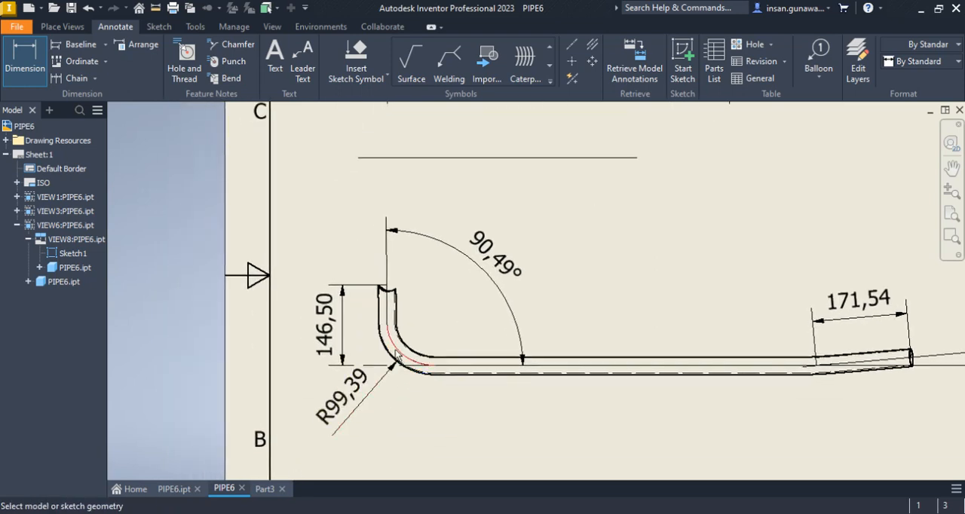
Examine the radius dimensions of the three pipe bends across the PIPE6 drawing views
scroll(428, 330, "down", 2)
scroll(433, 330, "up", 2)
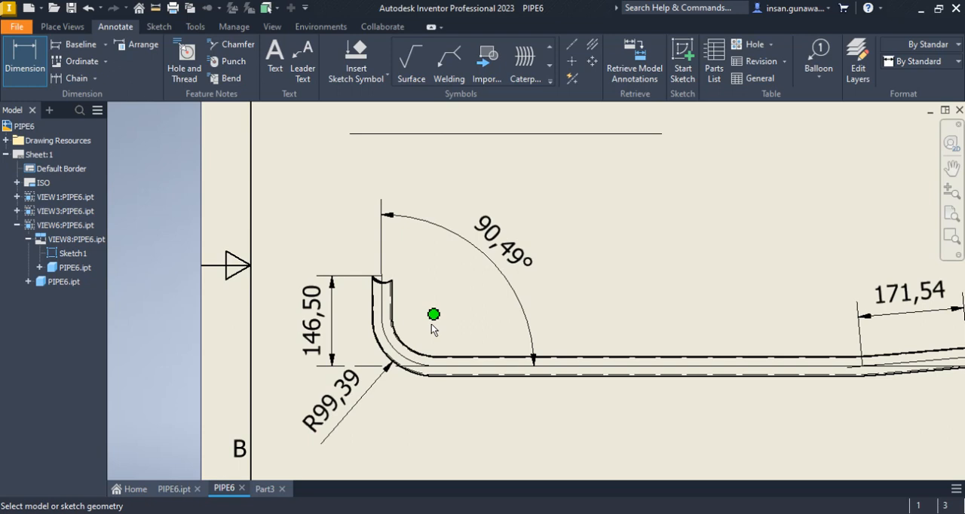
scroll(433, 330, "down", 3)
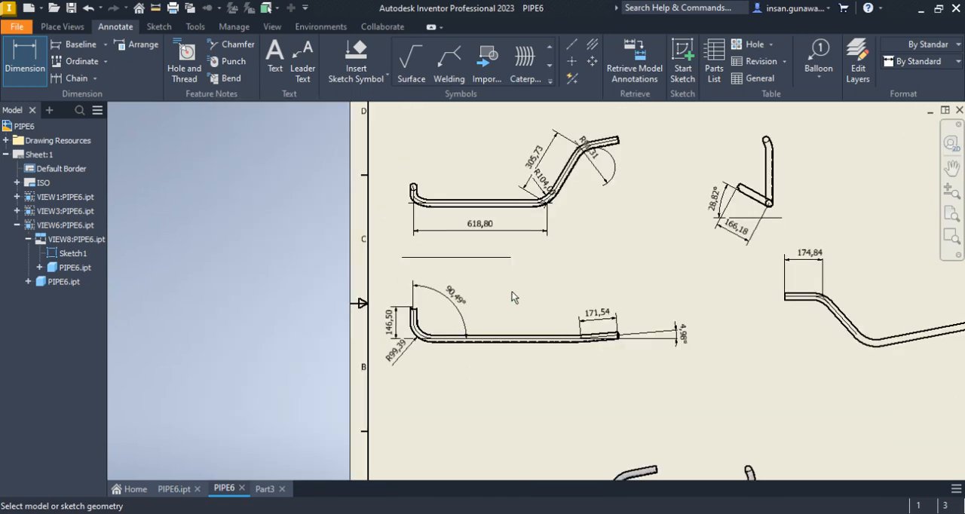
scroll(553, 187, "up", 2)
middle_click_drag(629, 163, 623, 216)
scroll(618, 183, "up", 1)
scroll(618, 182, "down", 1)
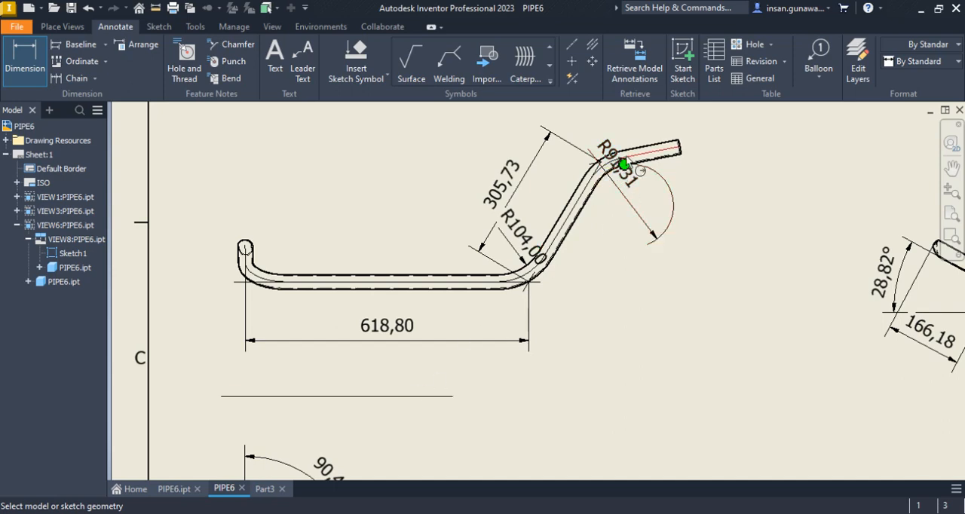
scroll(604, 199, "down", 2)
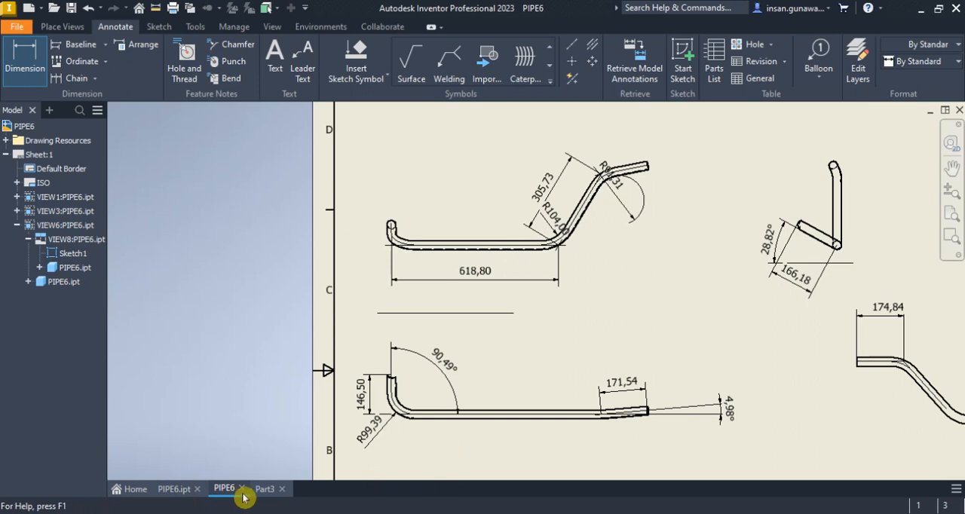
Return to Part3 and add a 120 mm Bend between the long 618.8 mm line and the sloped middle leg
left_click(268, 495)
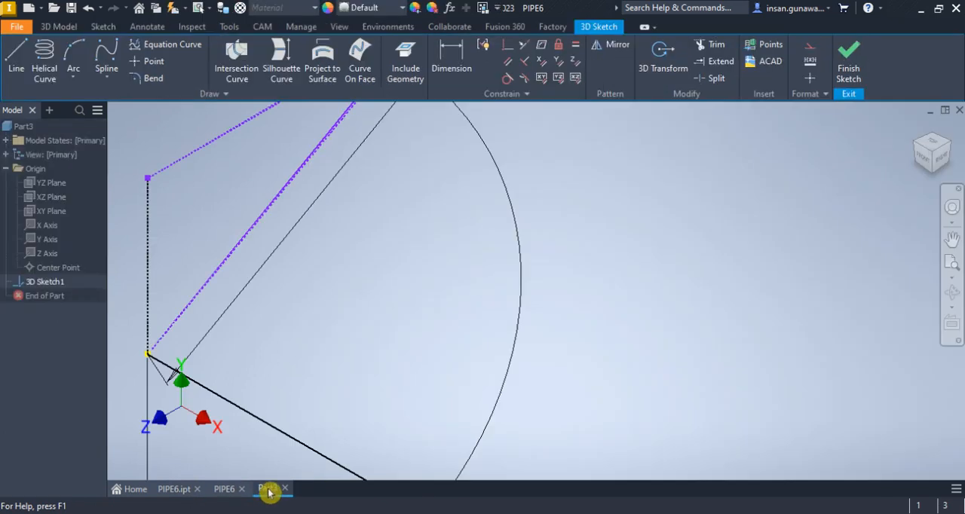
scroll(325, 347, "down", 2)
middle_click_drag(338, 337, 415, 243)
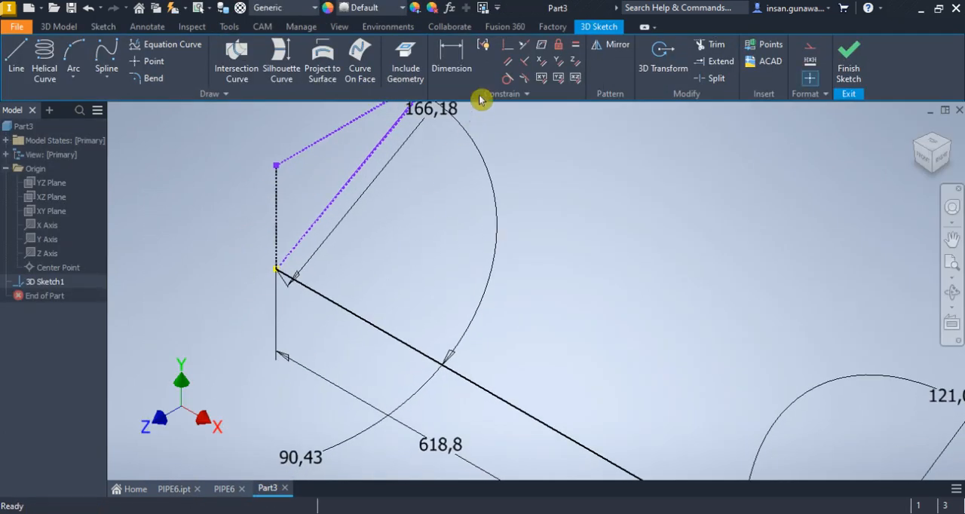
left_click(147, 78)
type("120")
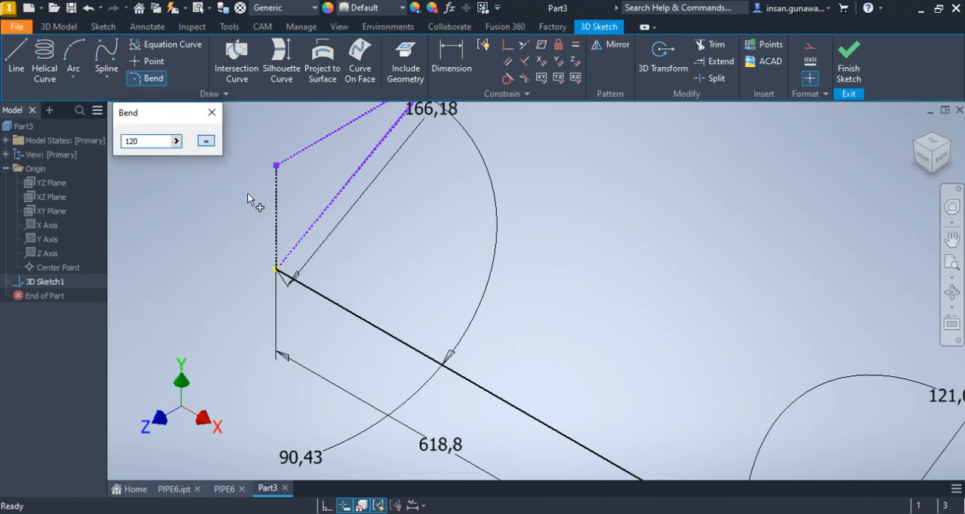
scroll(248, 194, "down", 2)
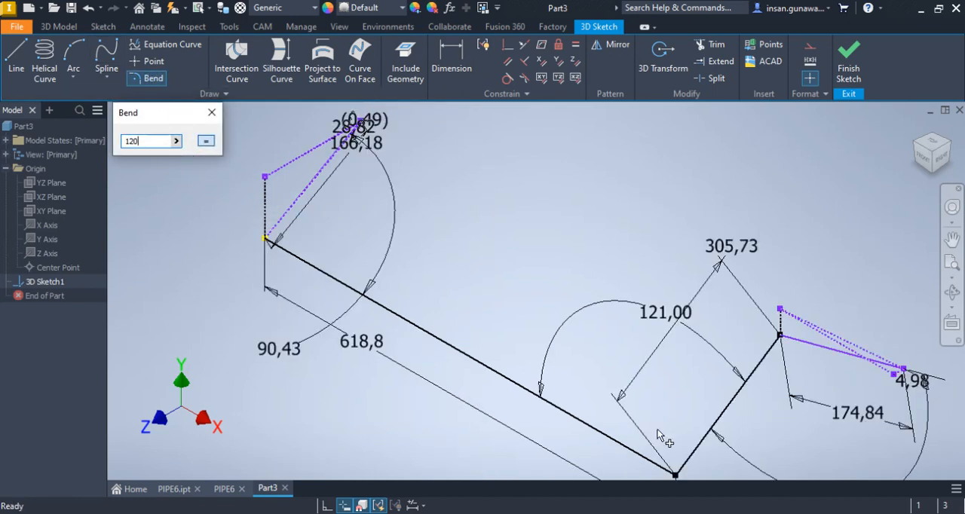
left_click(630, 450)
left_click(691, 450)
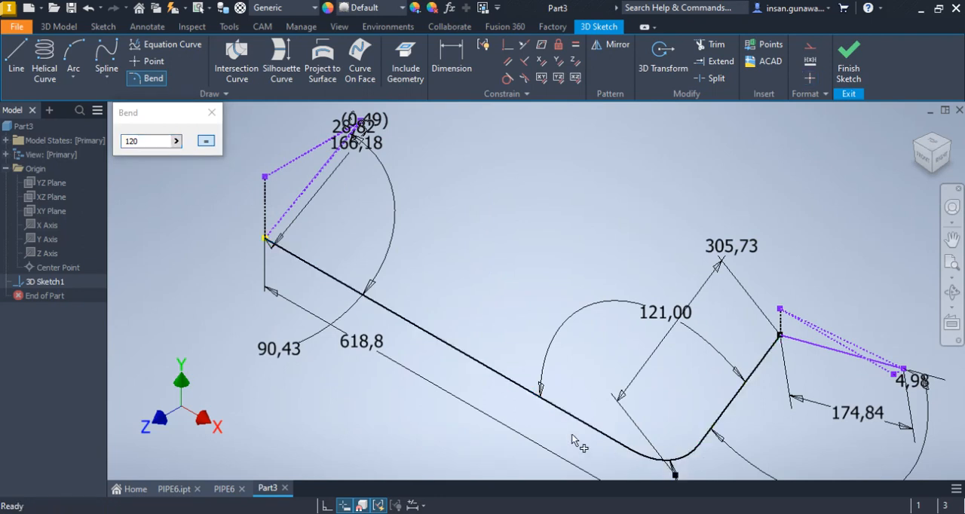
Add a 110 mm Bend between the sloped middle leg and the 174.84 mm end line
left_click_drag(149, 141, 106, 134)
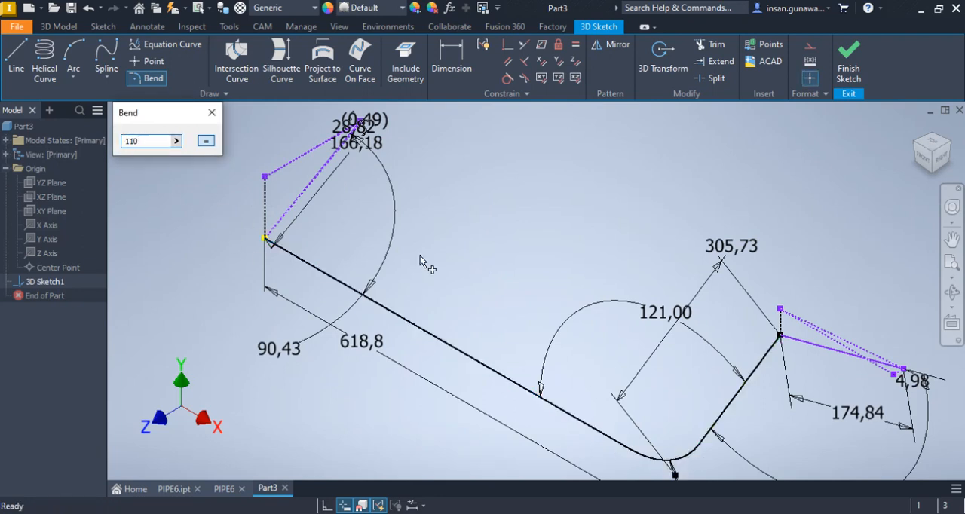
left_click(763, 363)
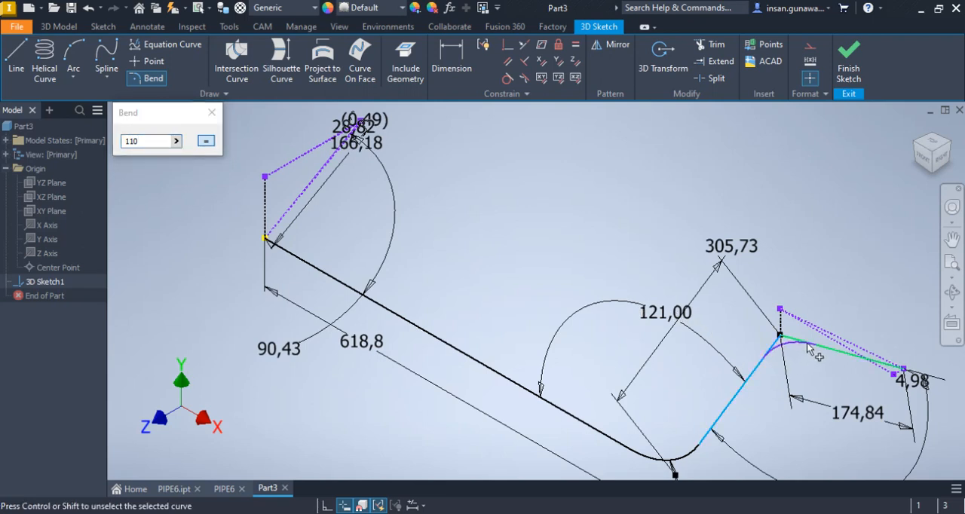
left_click(805, 344)
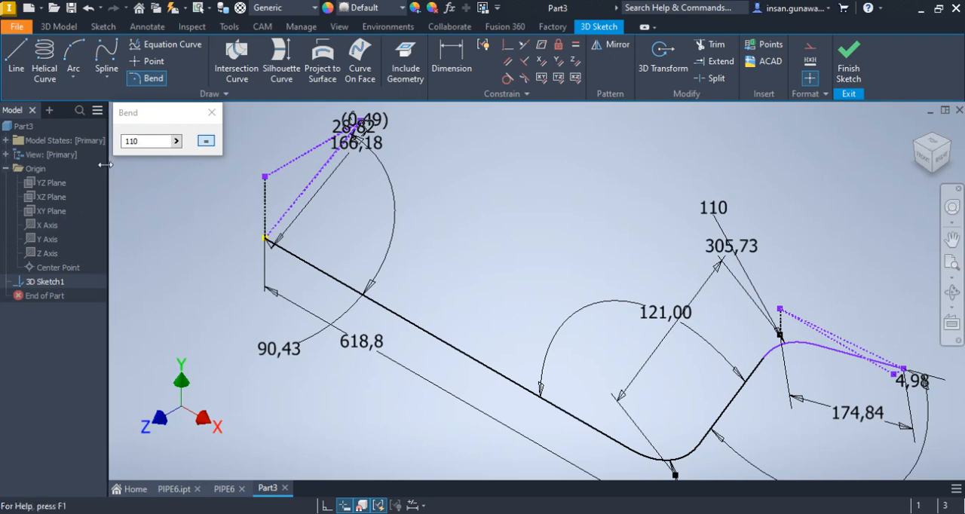
Add a 115 mm Bend between the solid start leg and the long 618.8 mm line, then leave the Bend command
double_click(153, 144)
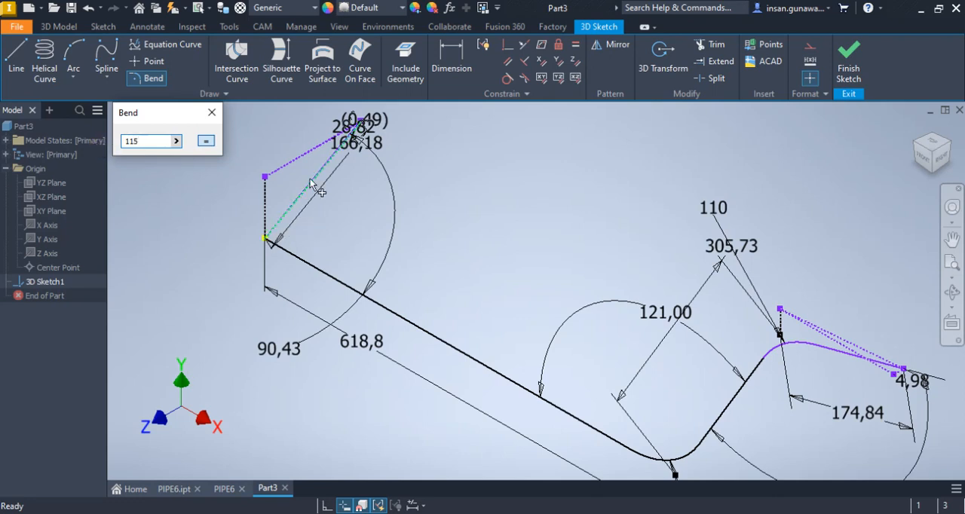
scroll(310, 183, "up", 5)
scroll(314, 194, "up", 2)
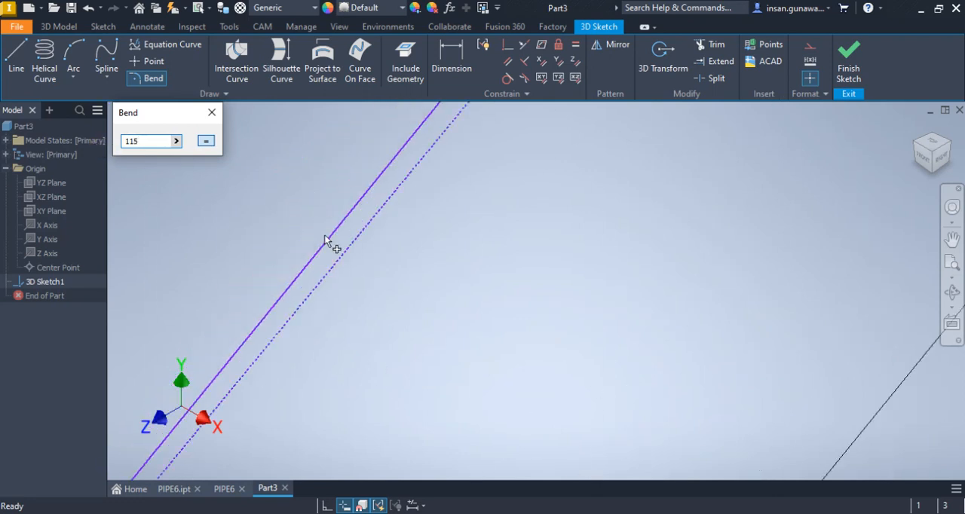
left_click(330, 234)
scroll(332, 220, "down", 3)
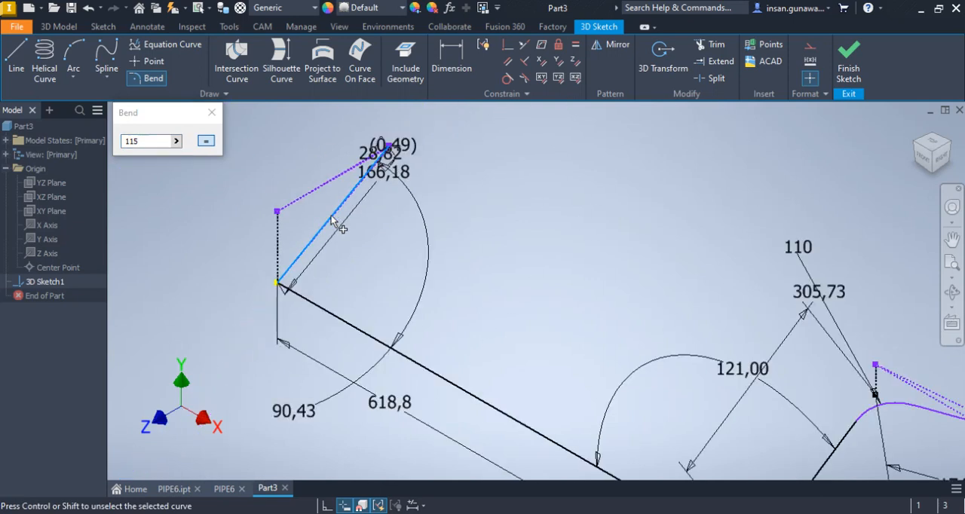
left_click(332, 315)
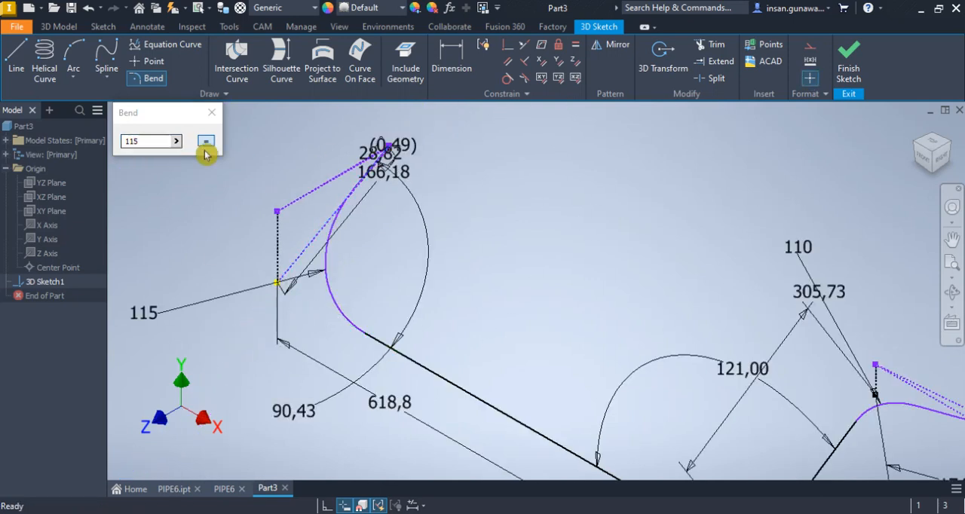
left_click(211, 113)
Set the radius of the bend between the start leg and the long line to 120 mm
scroll(294, 279, "down", 3)
scroll(491, 297, "up", 5)
mouse_move(446, 179)
left_mouse_down()
mouse_move(575, 237)
mouse_move(580, 211)
left_mouse_up()
scroll(678, 284, "down", 5)
left_click_drag(250, 272, 253, 273)
type("120")
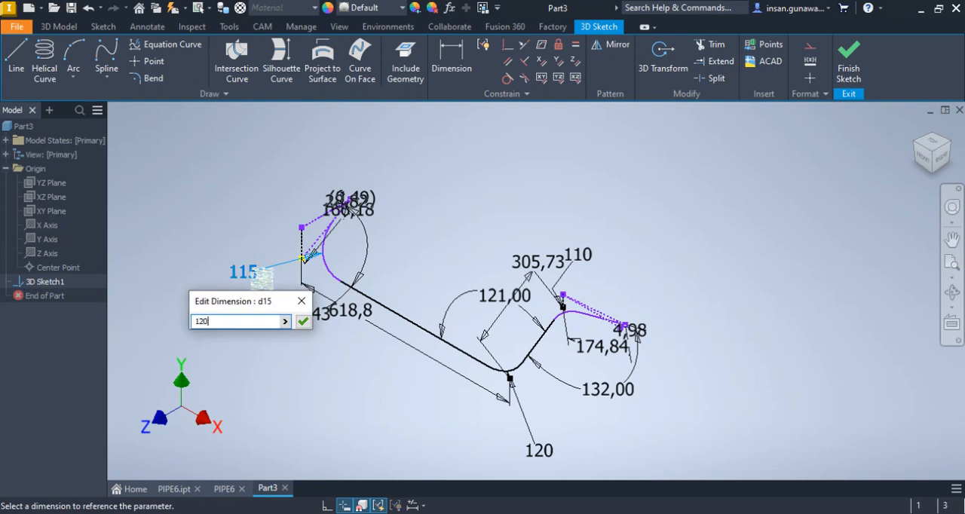
key("Return")
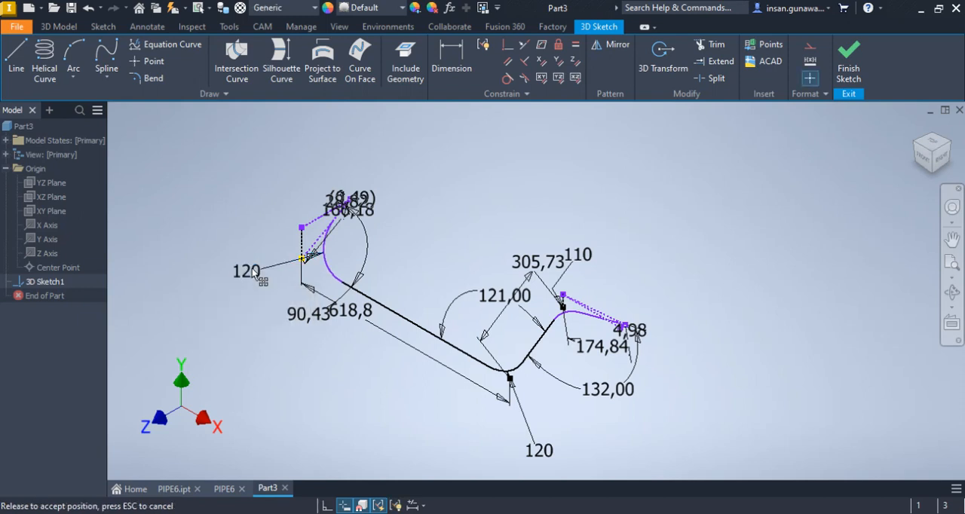
Set the radius of the bend between the sloped leg and the end line to 100 mm and finish the 3D sketch
left_click_drag(592, 262, 594, 264)
double_click(592, 261)
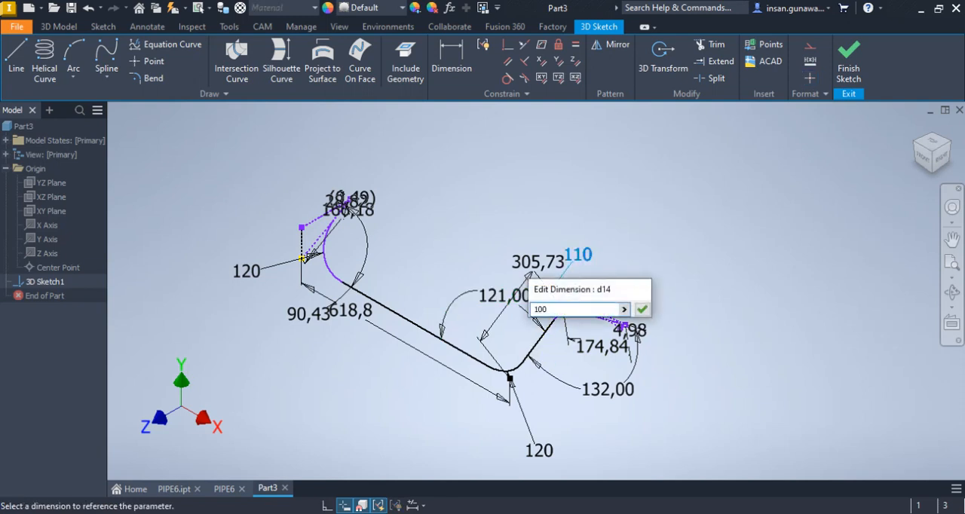
key("Return")
scroll(577, 298, "up", 4)
scroll(581, 287, "down", 3)
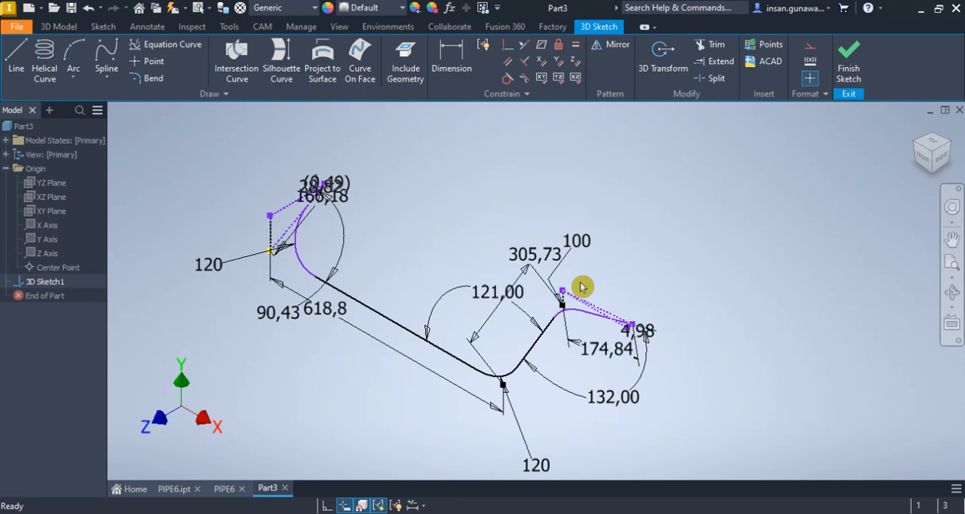
left_click(851, 62)
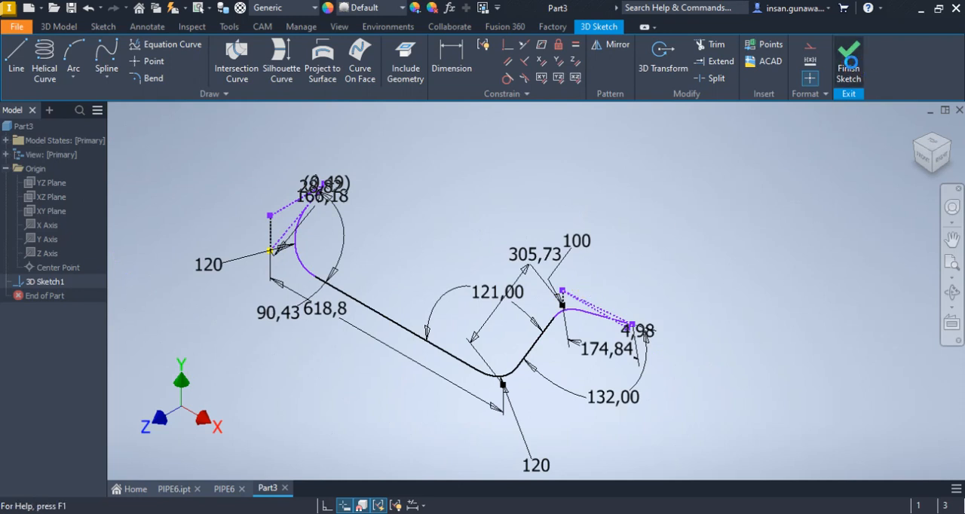
scroll(642, 321, "up", 5)
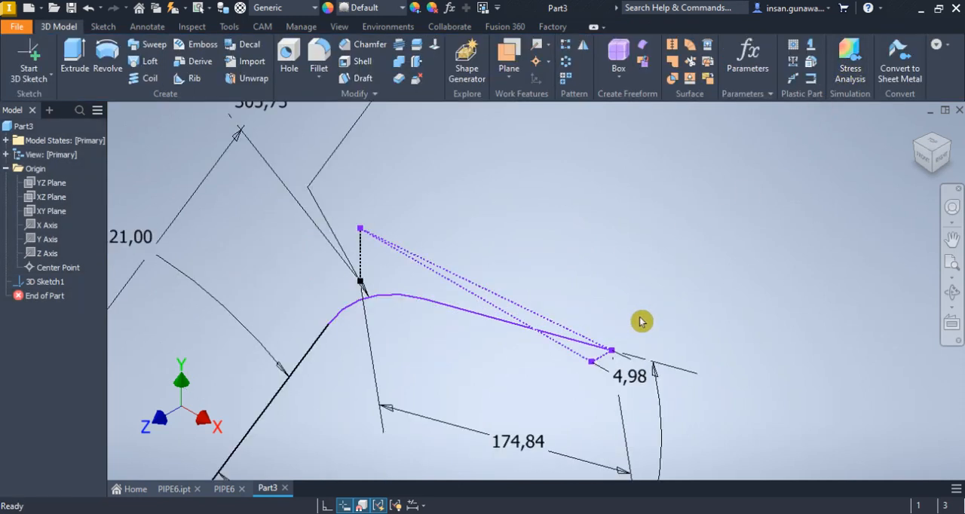
Create a work plane perpendicular to the 174.84 mm end line, through its free endpoint
scroll(864, 215, "down", 6)
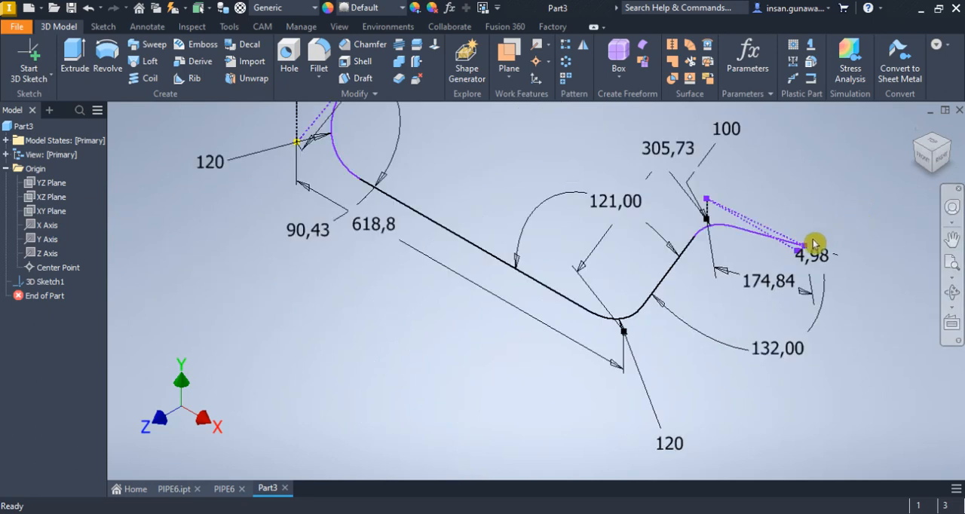
scroll(916, 139, "down", 3)
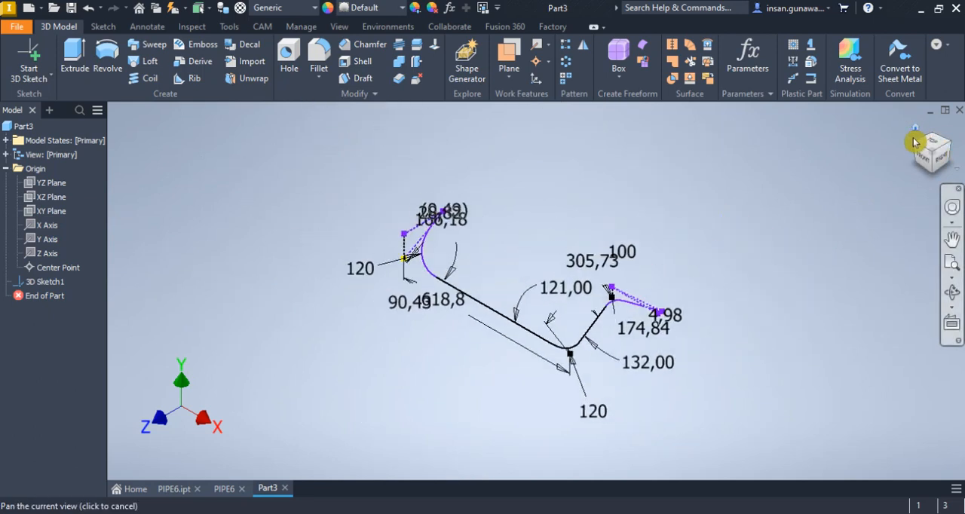
scroll(620, 286, "up", 2)
scroll(698, 369, "up", 3)
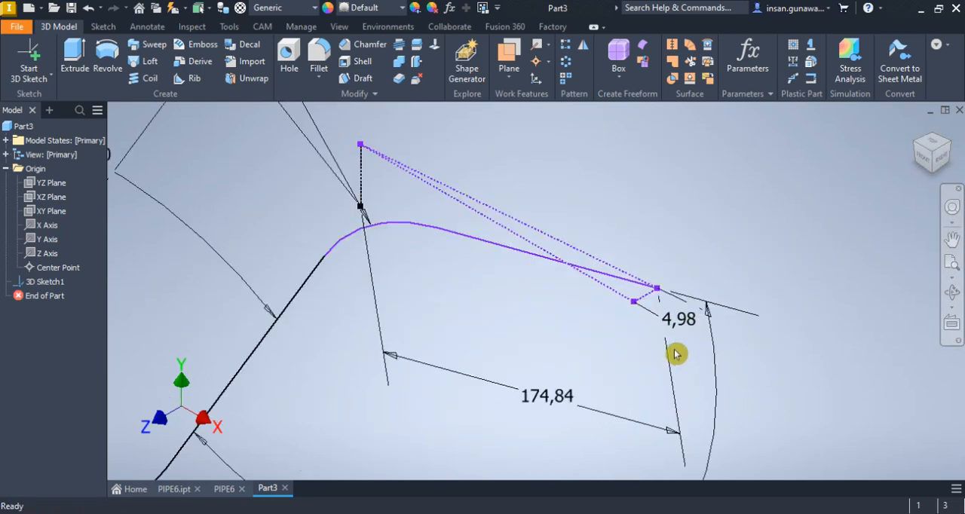
left_click(46, 80)
left_click(48, 104)
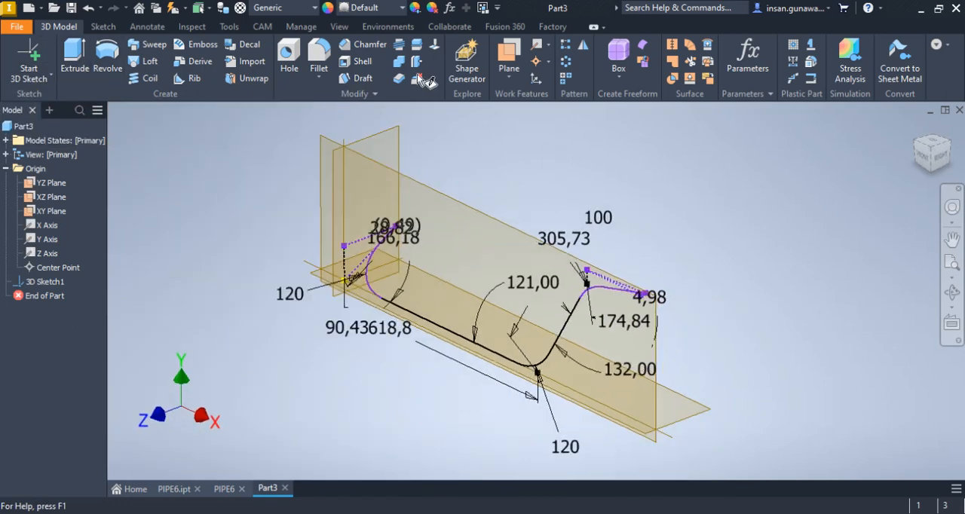
left_click(510, 60)
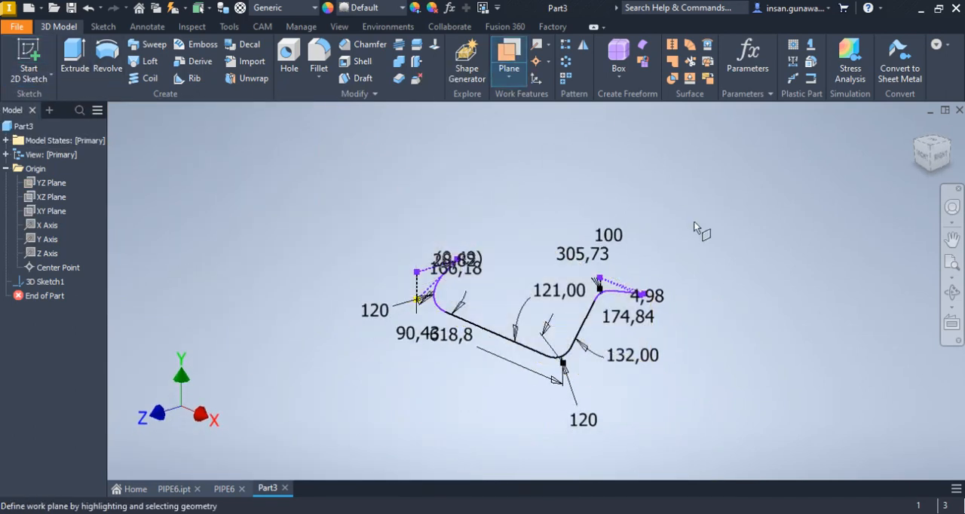
scroll(664, 295, "up", 5)
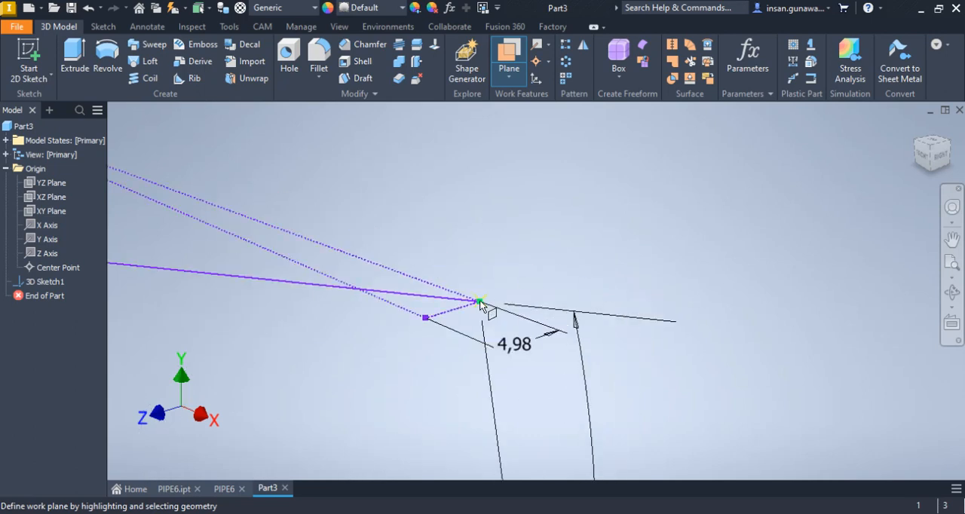
left_click(480, 302)
left_click(420, 299)
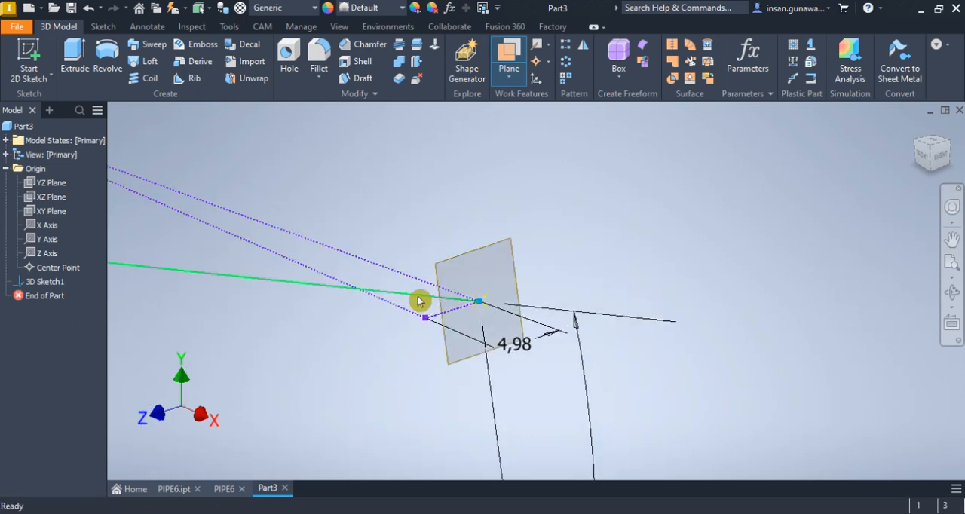
Start a 2D sketch on the work plane at the pipe end and project the end line into it
left_click(27, 52)
left_click(498, 253)
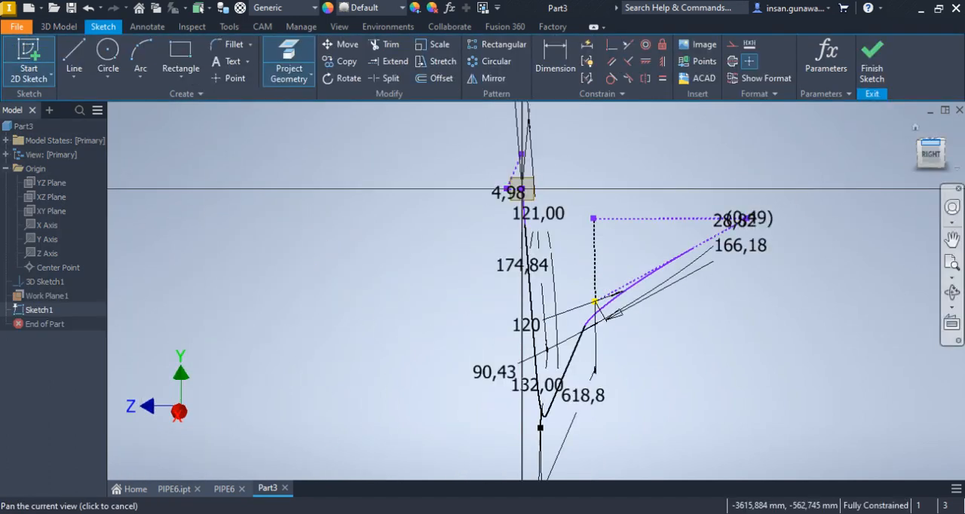
left_click(917, 133)
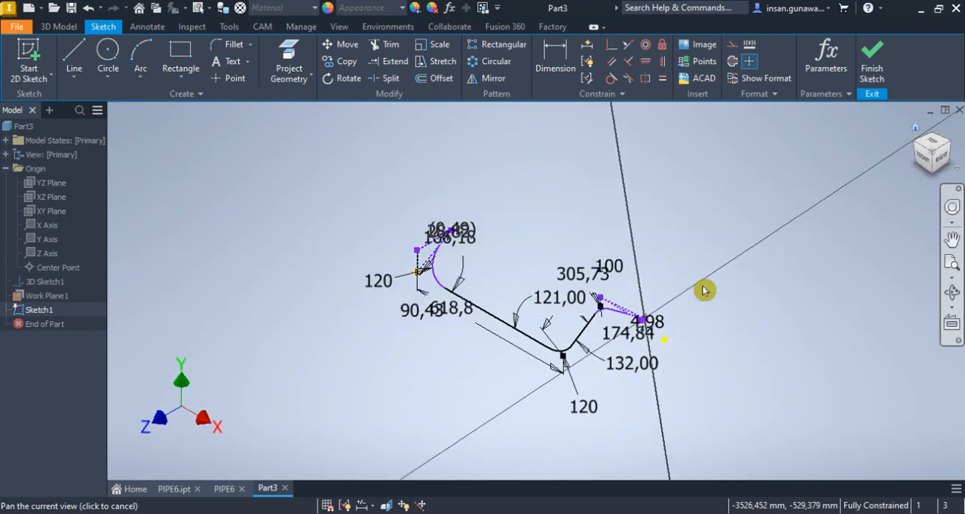
scroll(647, 330, "up", 8)
middle_click_drag(644, 205, 638, 215)
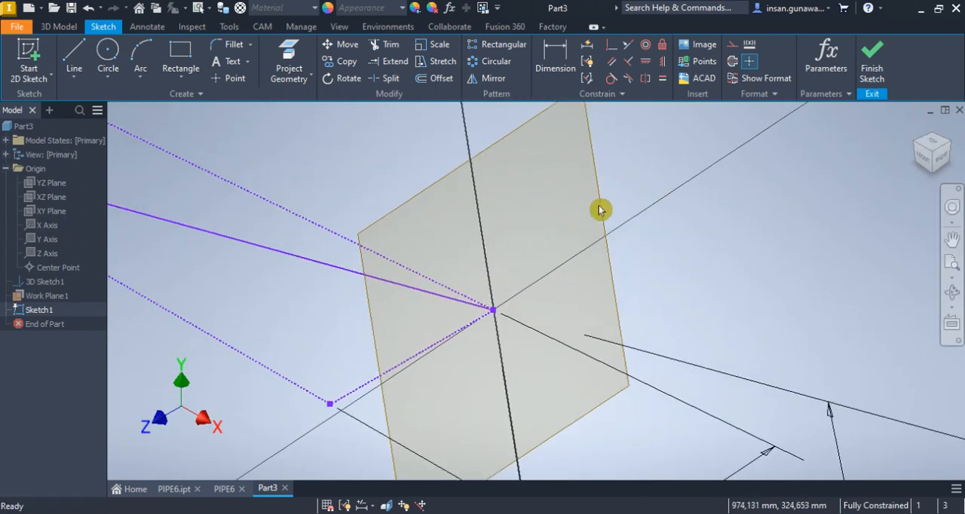
left_click(289, 62)
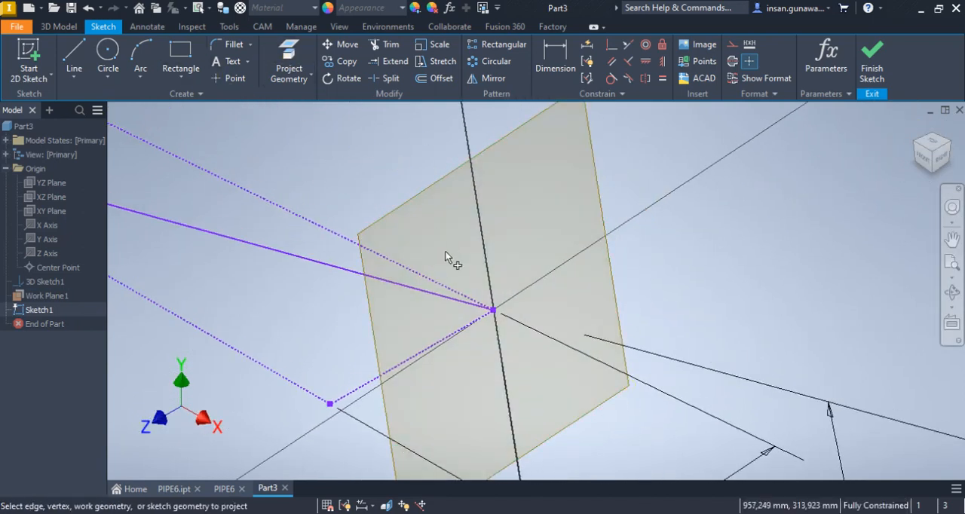
left_click(471, 303)
Draw a 32 mm diameter circle centred on the end line's free endpoint and finish the sketch
left_click(107, 60)
left_click(493, 309)
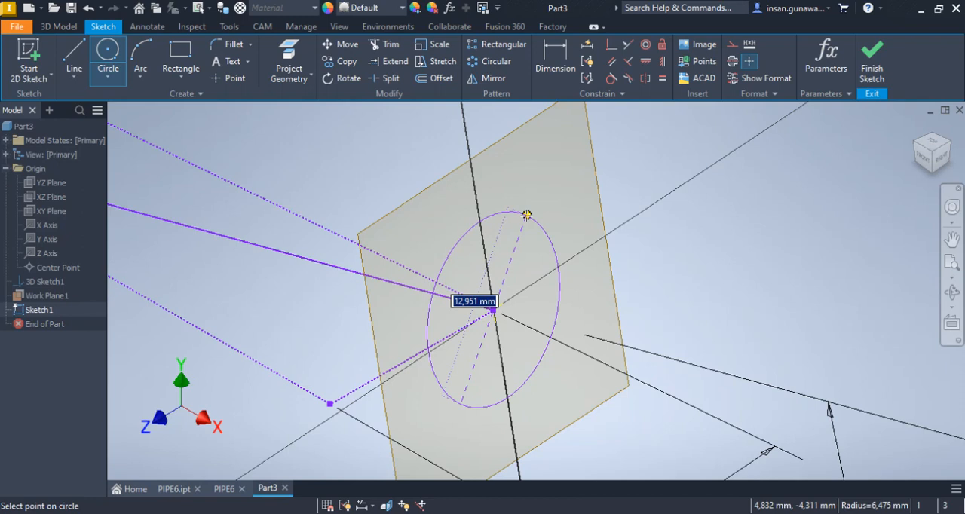
type("32")
key("Return")
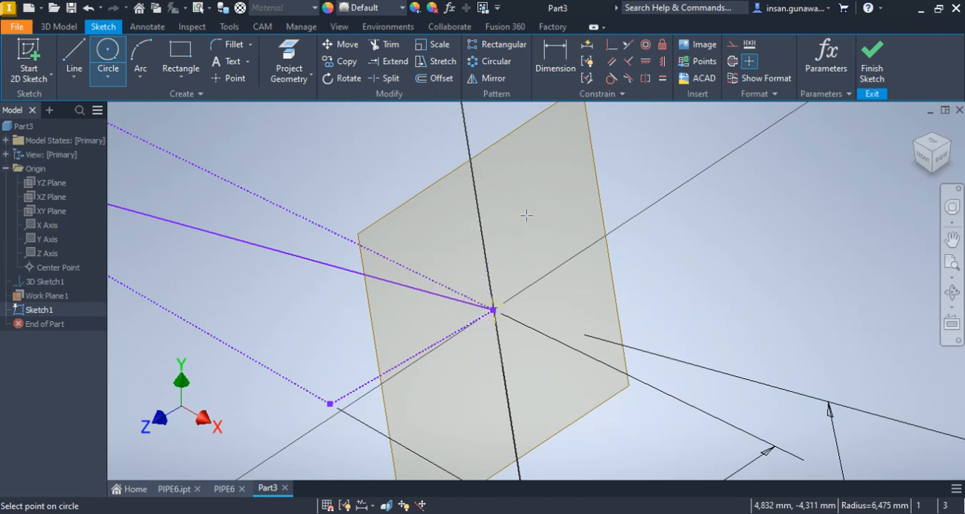
scroll(558, 219, "down", 3)
scroll(565, 223, "down", 5)
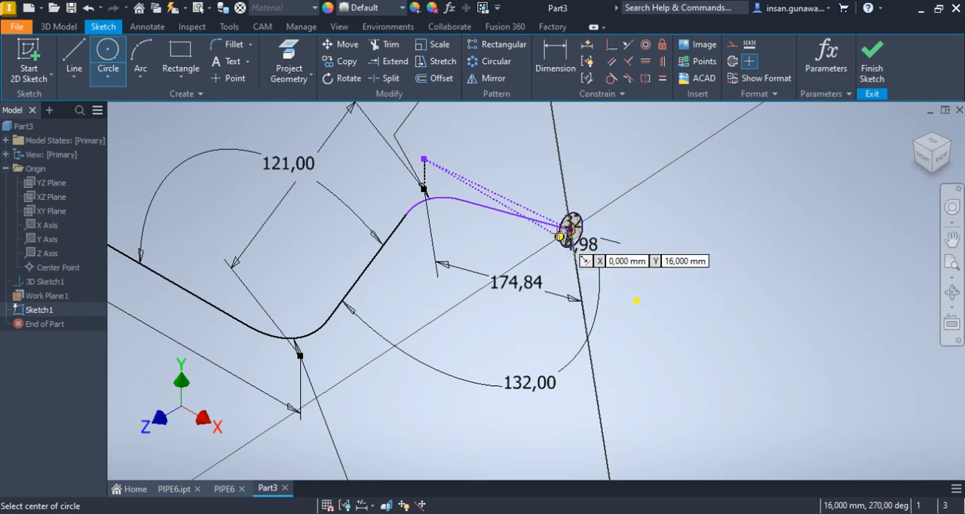
scroll(577, 234, "up", 2)
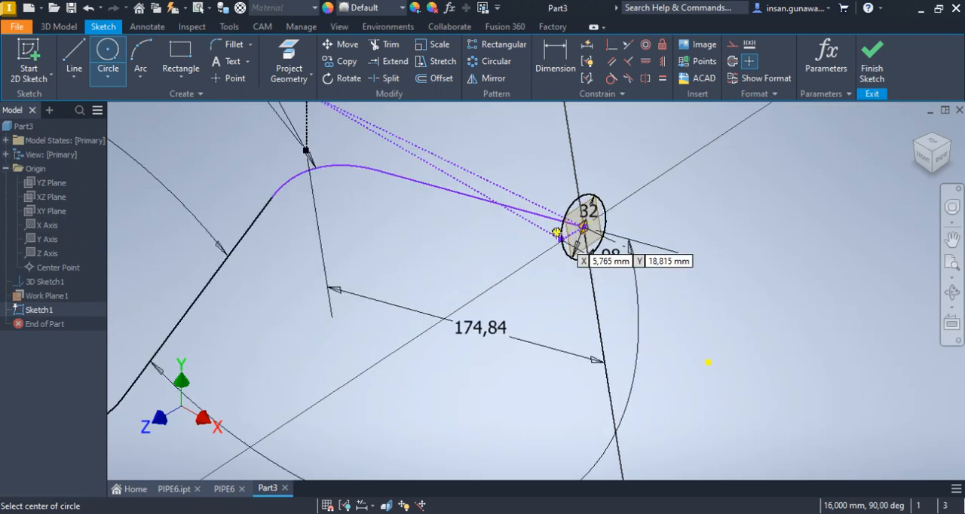
left_click(874, 70)
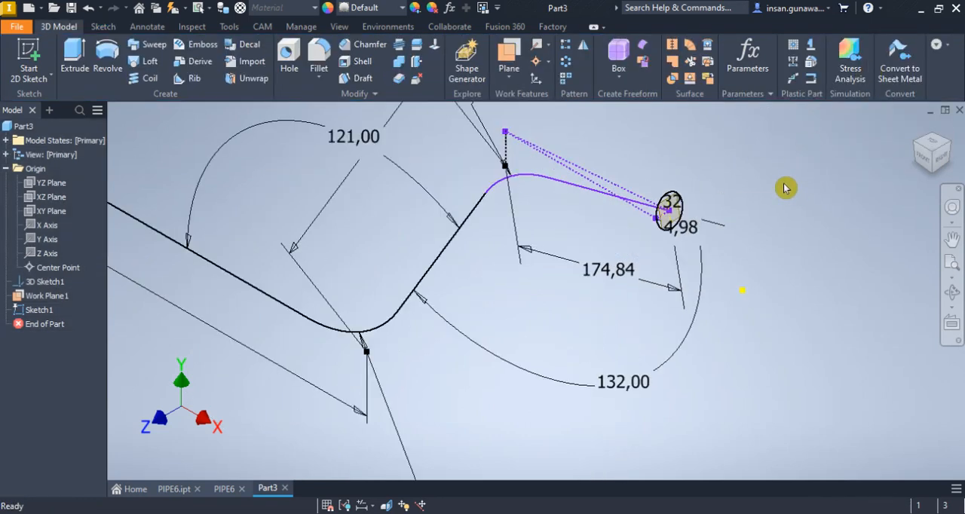
Sweep the 32 mm circle along the full bent 3D sketch centreline as a solid body
left_click(150, 47)
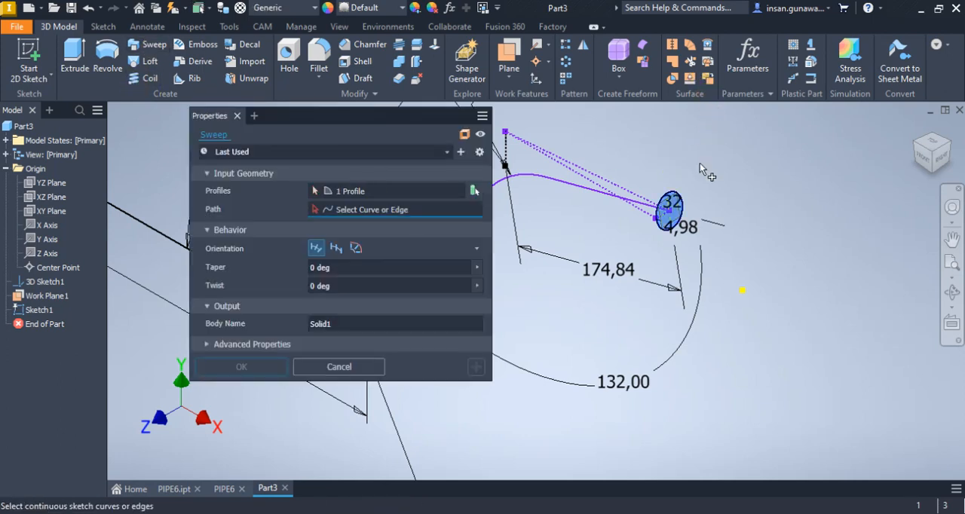
left_click(582, 185)
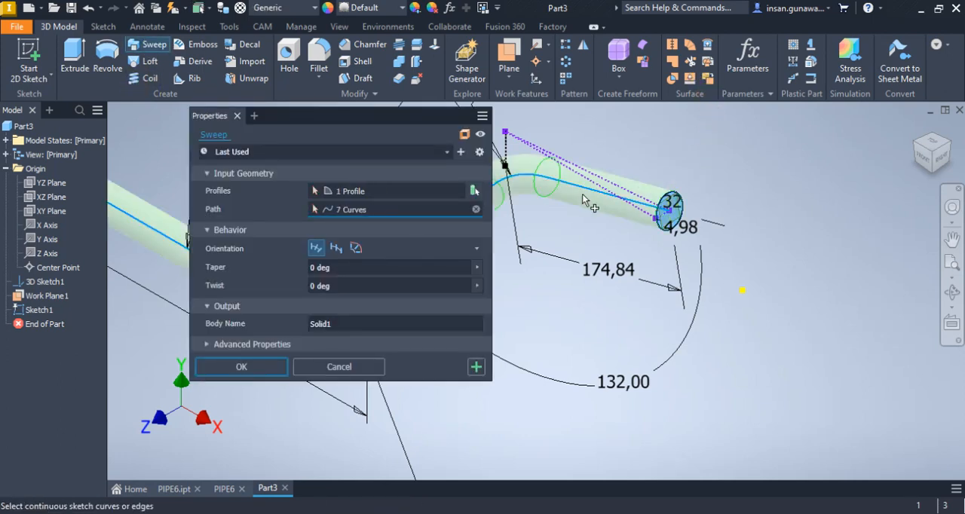
scroll(705, 271, "down", 5)
scroll(602, 211, "up", 3)
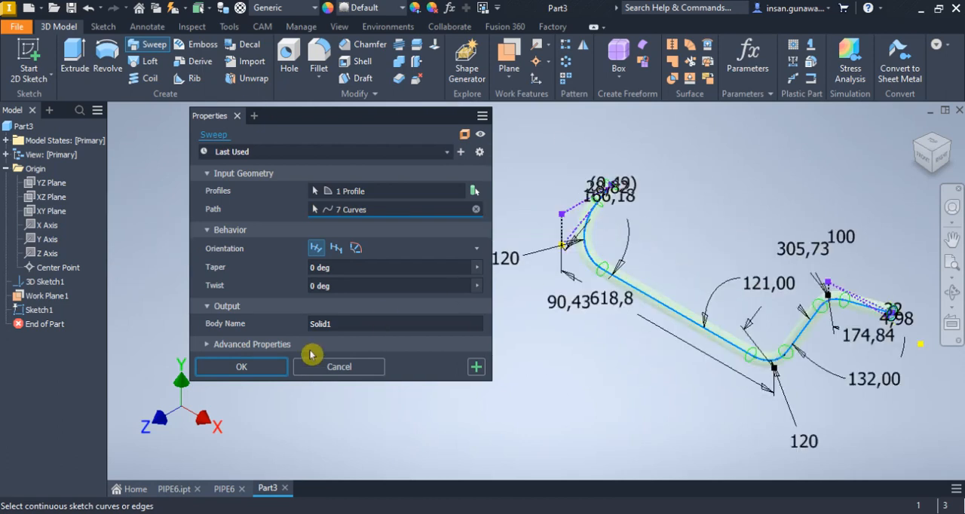
left_click(251, 369)
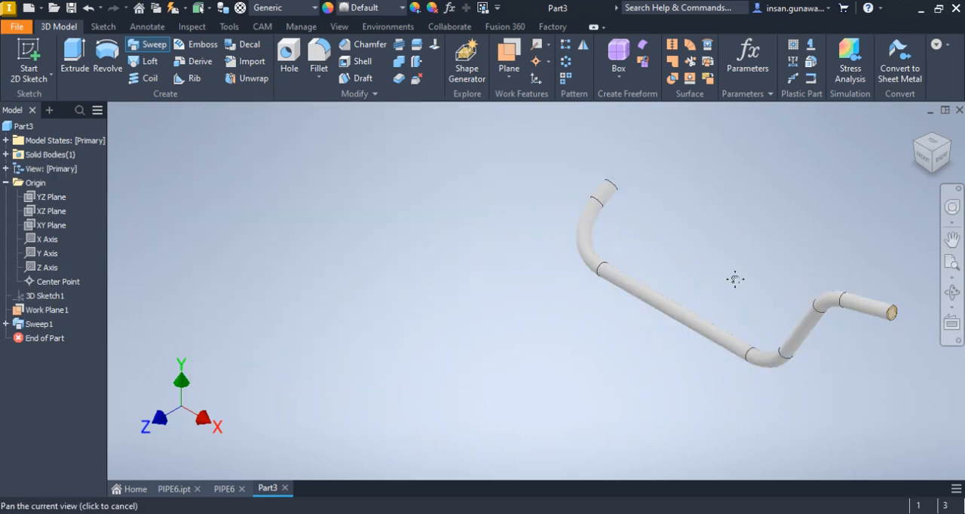
middle_click_drag(733, 279, 661, 292, "shift")
scroll(788, 322, "up", 3)
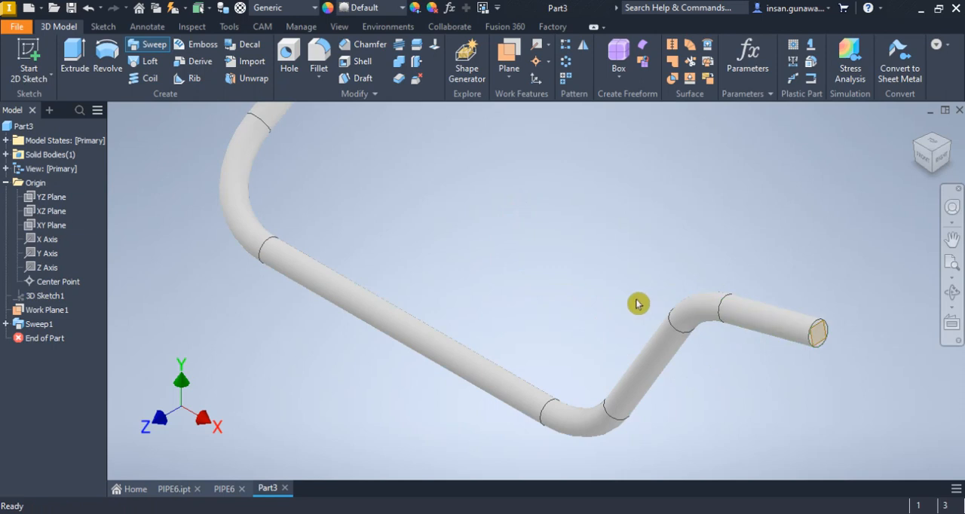
scroll(634, 306, "down", 3)
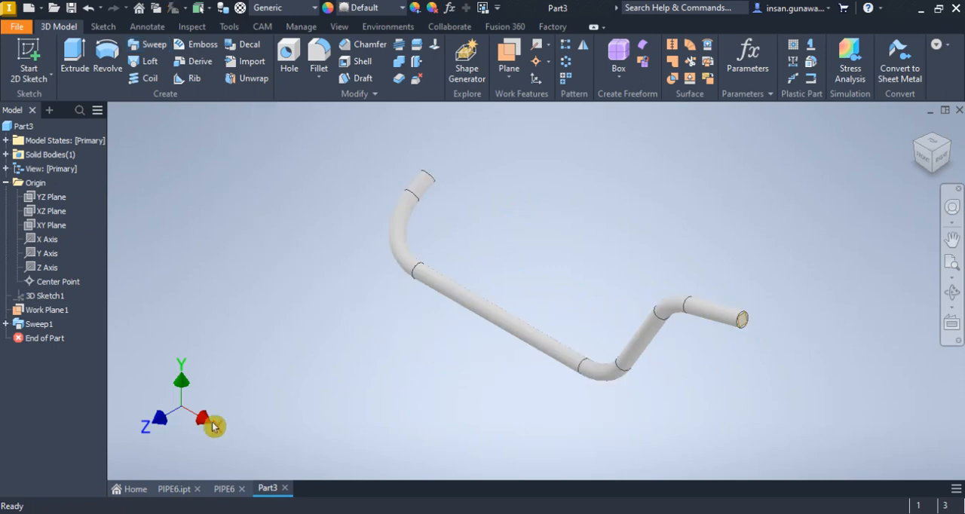
In PIPE6.ipt, move the End of Part marker to directly below Base1, above the work axes and work plane
left_click(174, 489)
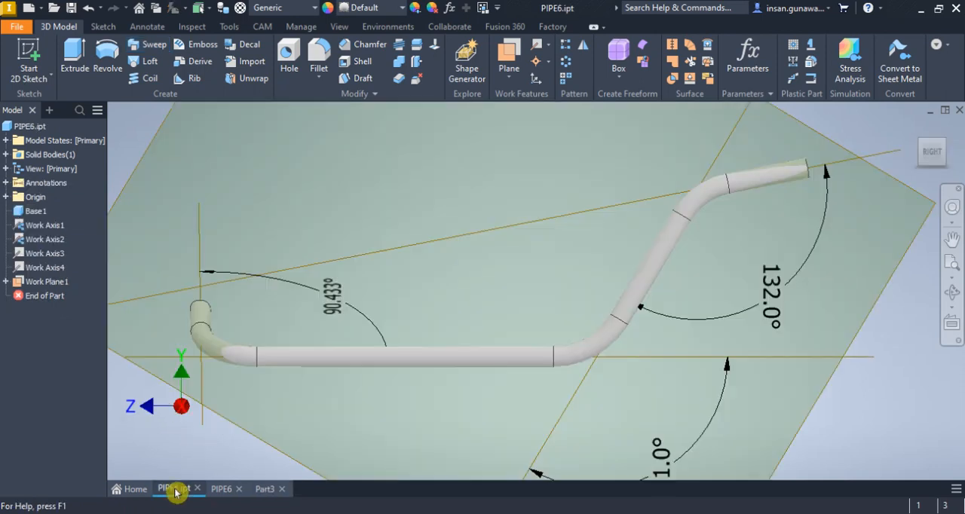
scroll(241, 354, "down", 5)
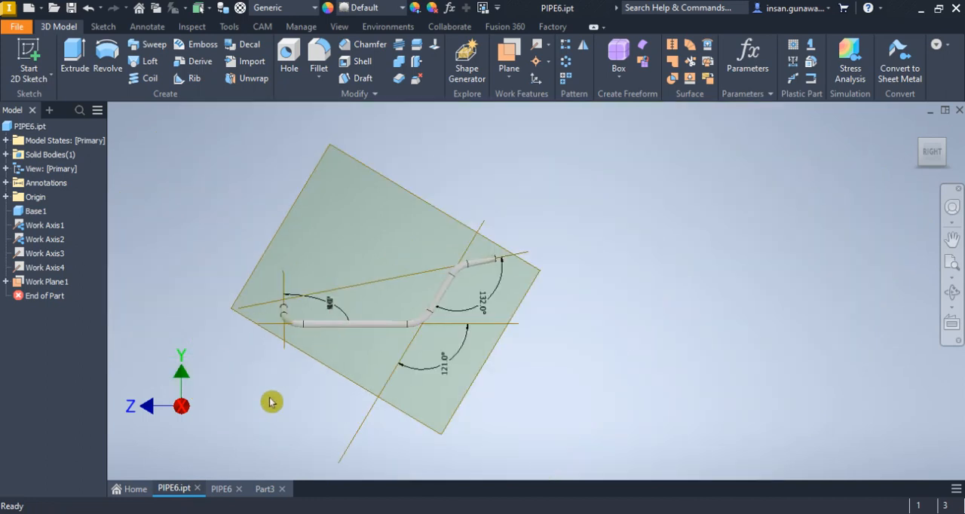
left_click(226, 490)
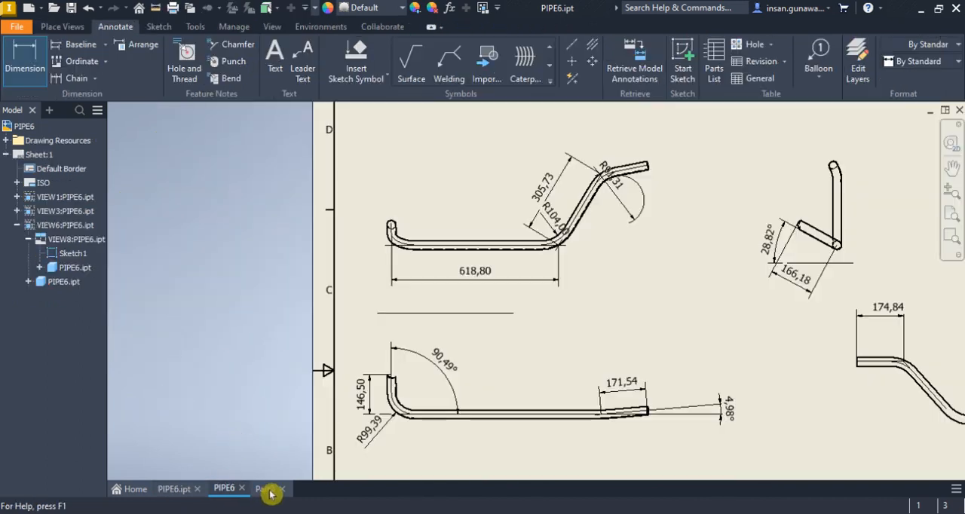
left_click(183, 491)
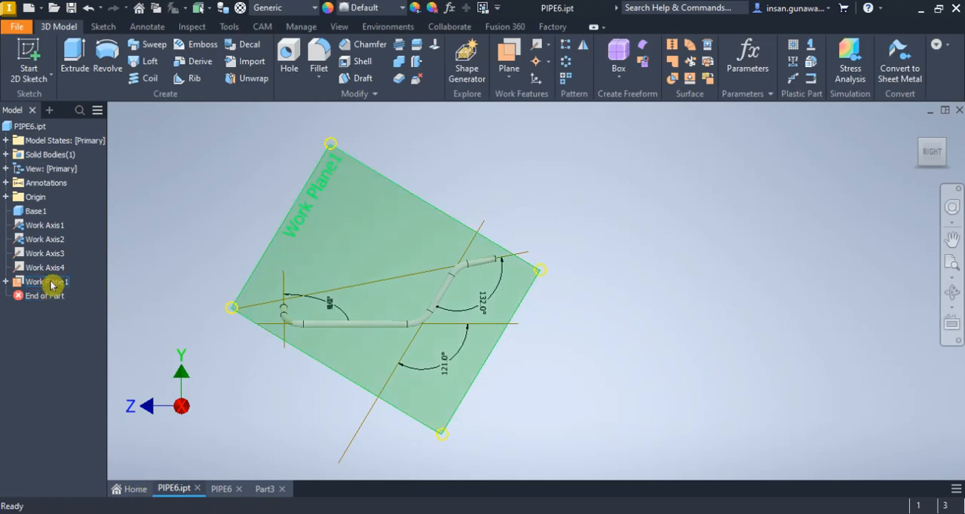
left_click_drag(54, 298, 61, 261)
left_click_drag(63, 230, 64, 227)
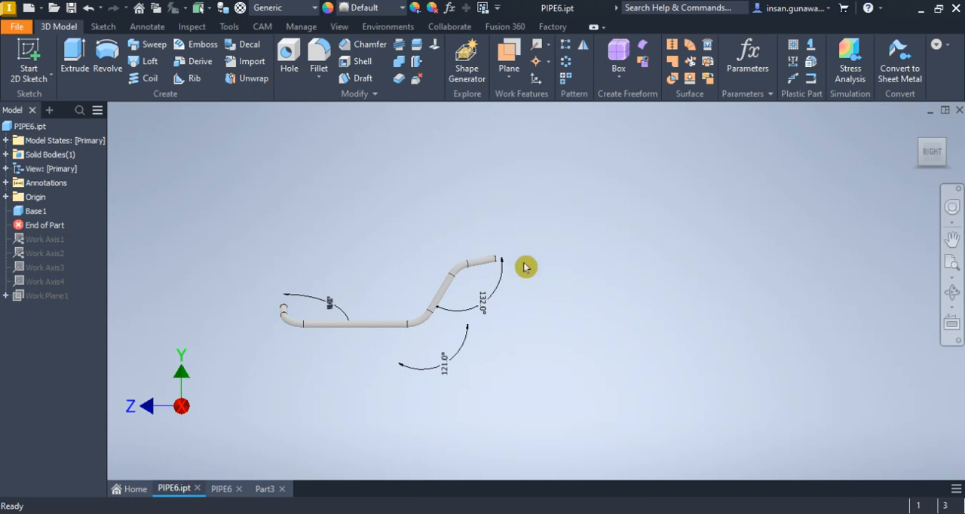
Return to Part3 and apply the Orange-Red appearance to the swept pipe
left_click(267, 490)
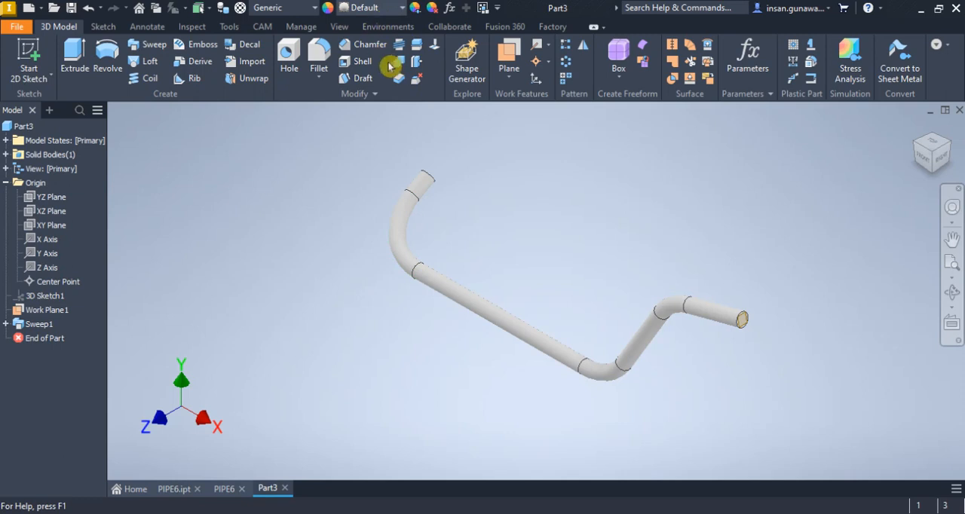
left_click(400, 7)
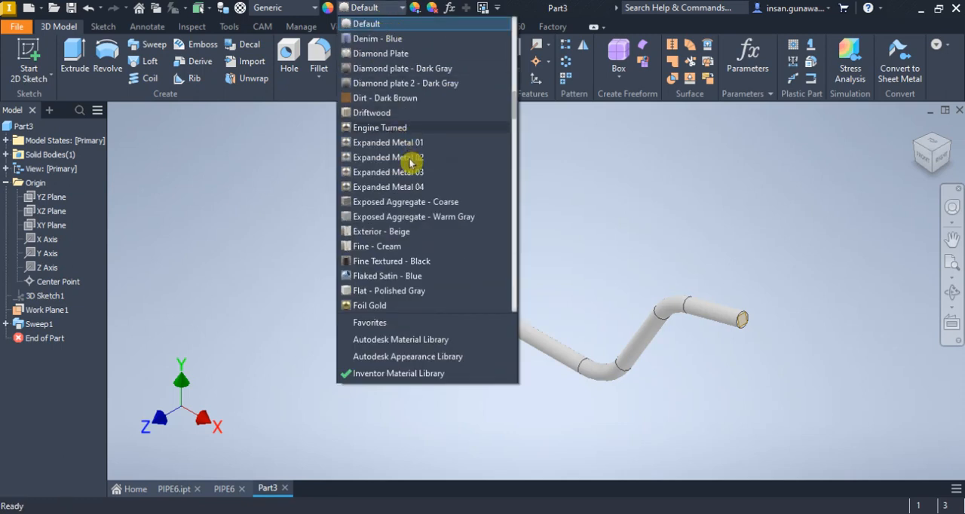
scroll(412, 162, "down", 20)
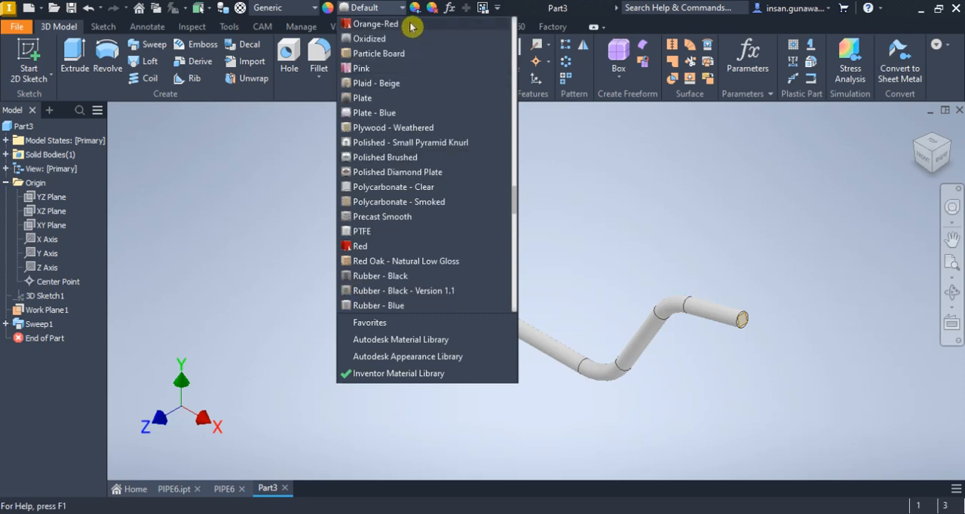
left_click(411, 25)
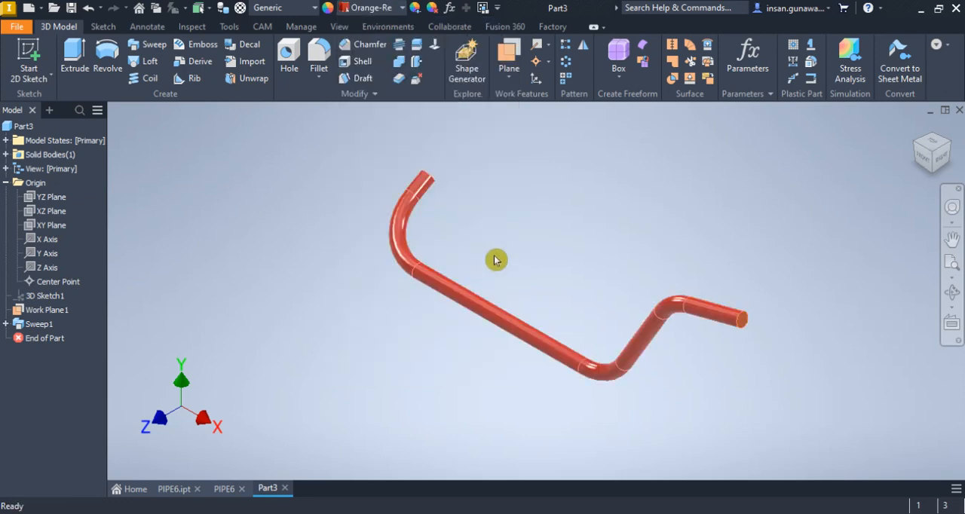
middle_click_drag(495, 269, 483, 274)
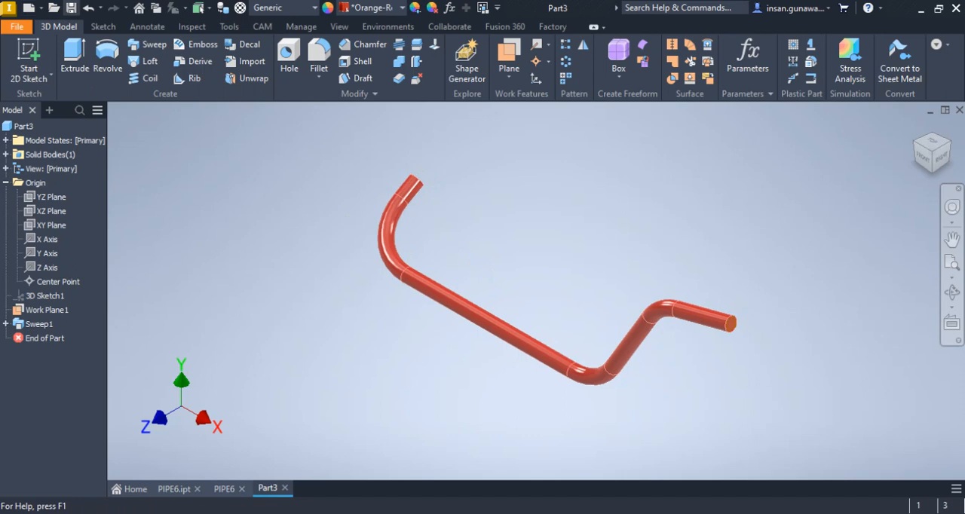
Save the part as PIPE6A.ipt in the agung folder, replacing the existing file
key("ctrl+s")
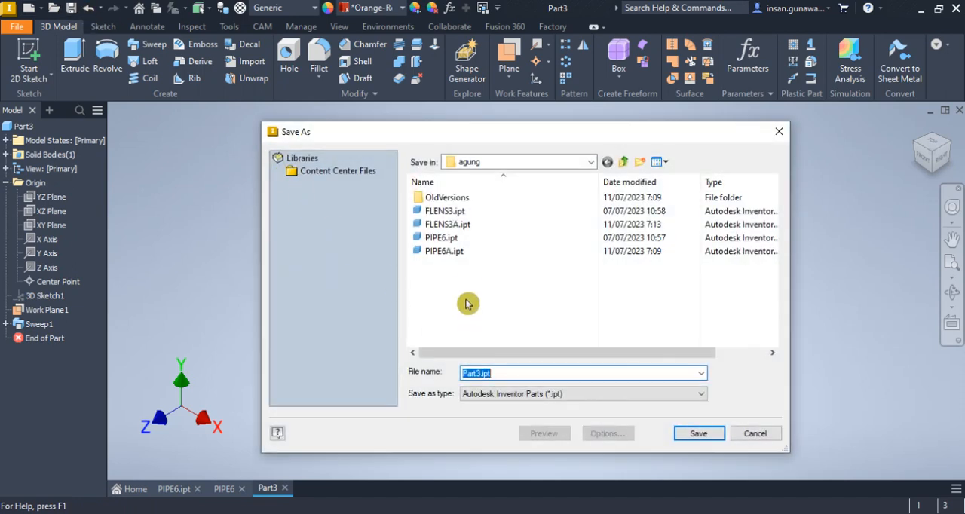
left_click(457, 254)
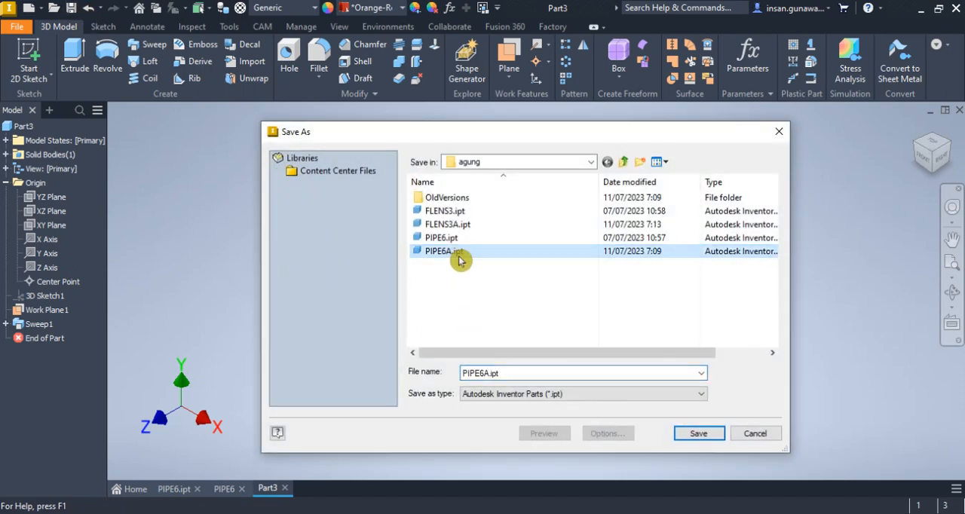
left_click(711, 437)
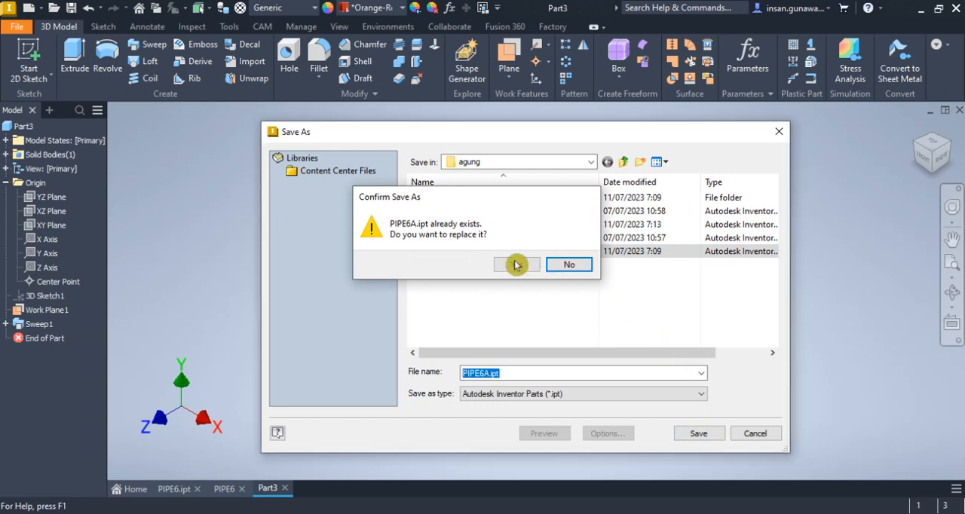
left_click(517, 264)
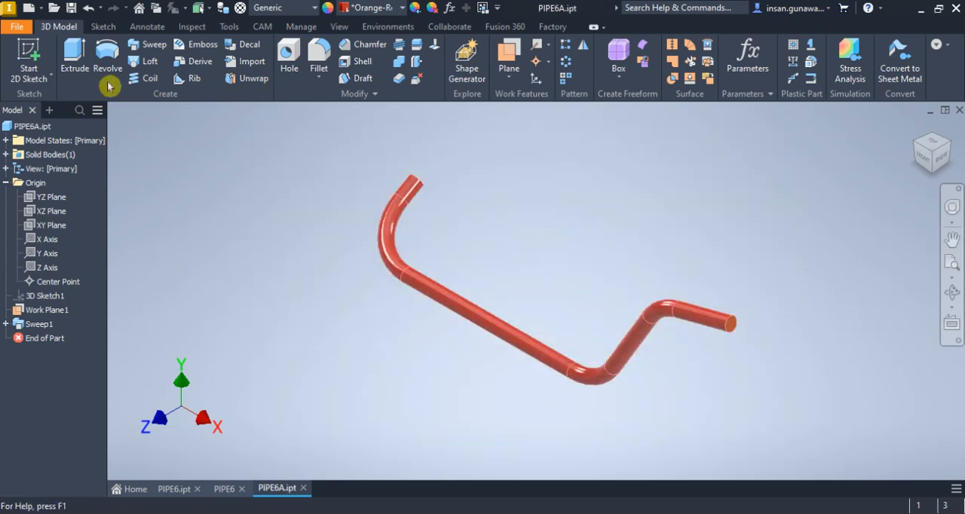
Create a new assembly from Standard.iam and place one PIPE6.ipt instance grounded at the origin
left_click(28, 12)
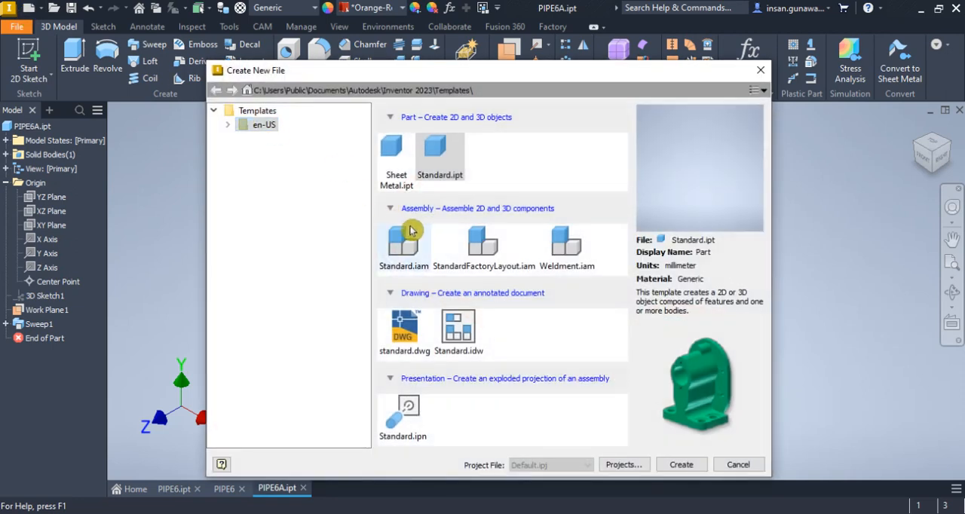
double_click(408, 238)
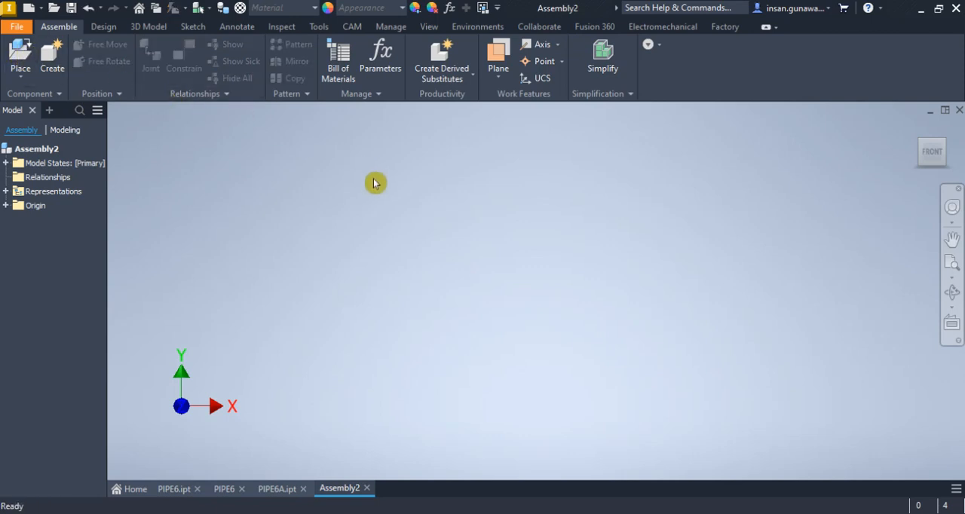
left_click(22, 57)
left_click(475, 243)
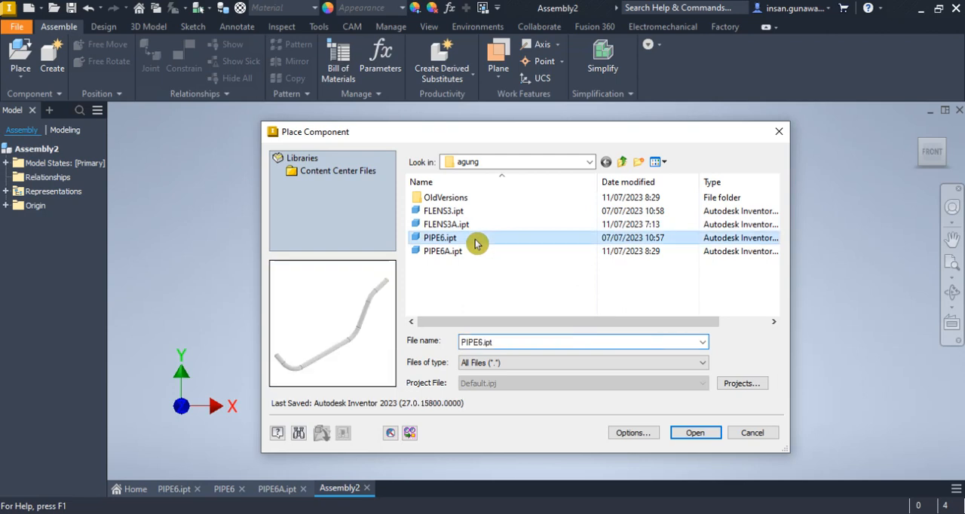
double_click(475, 243)
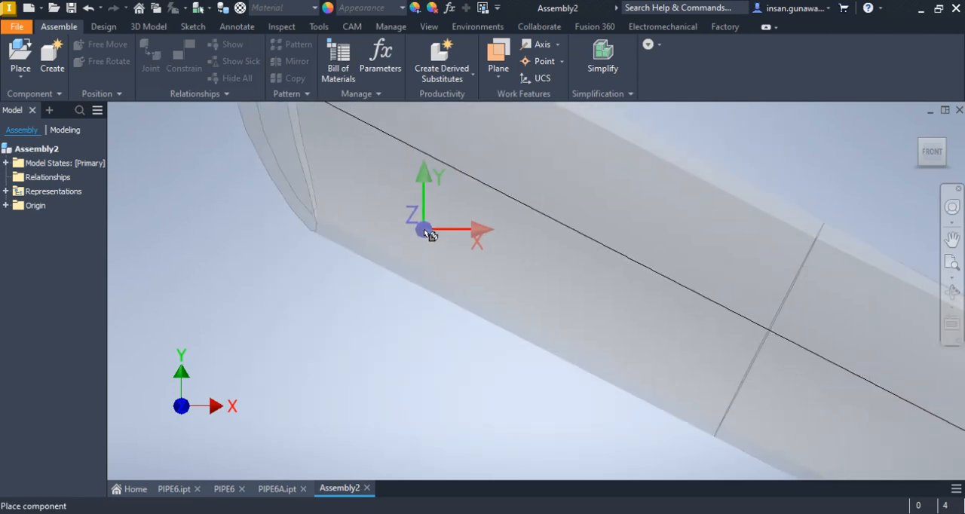
right_click(425, 230)
left_click(452, 246)
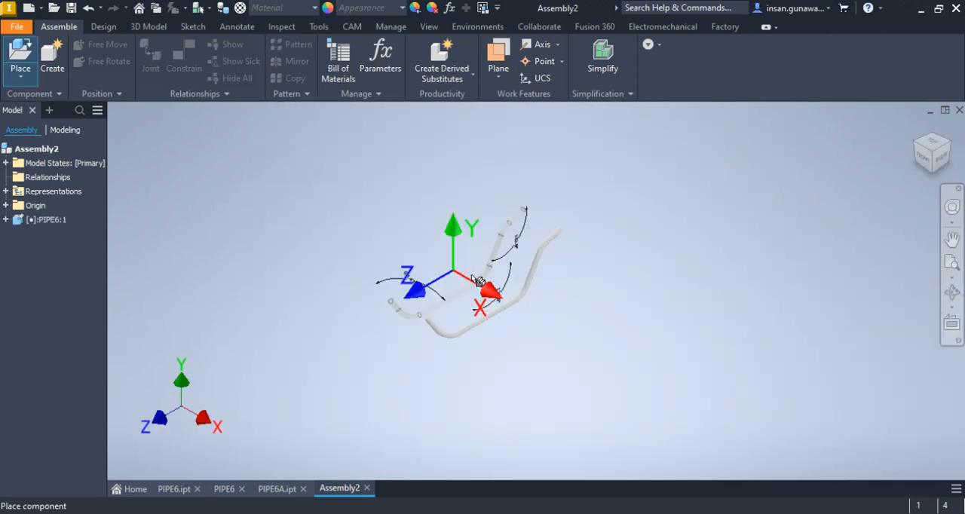
right_click(437, 238)
left_click(480, 245)
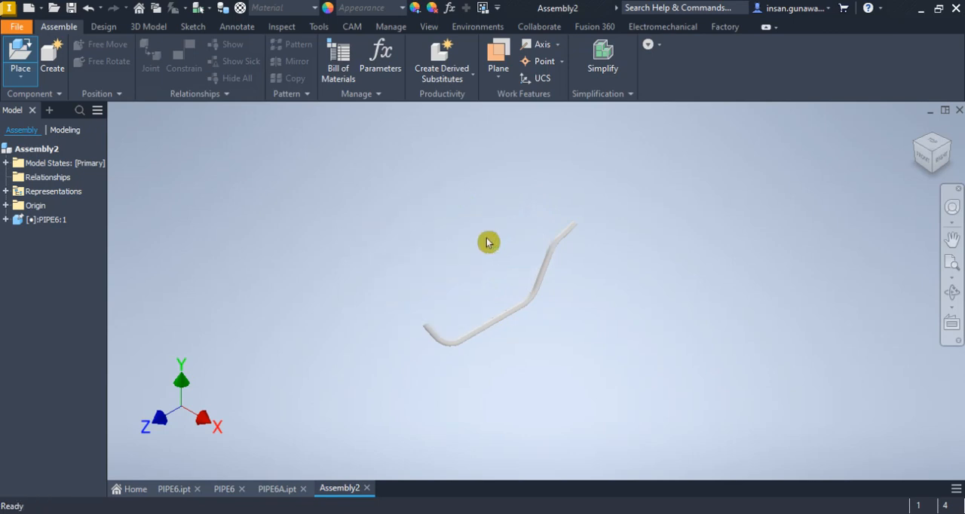
Place one instance of PIPE6A.ipt in the assembly near the grounded PIPE6 pipe
scroll(501, 323, "up", 4)
left_click(19, 47)
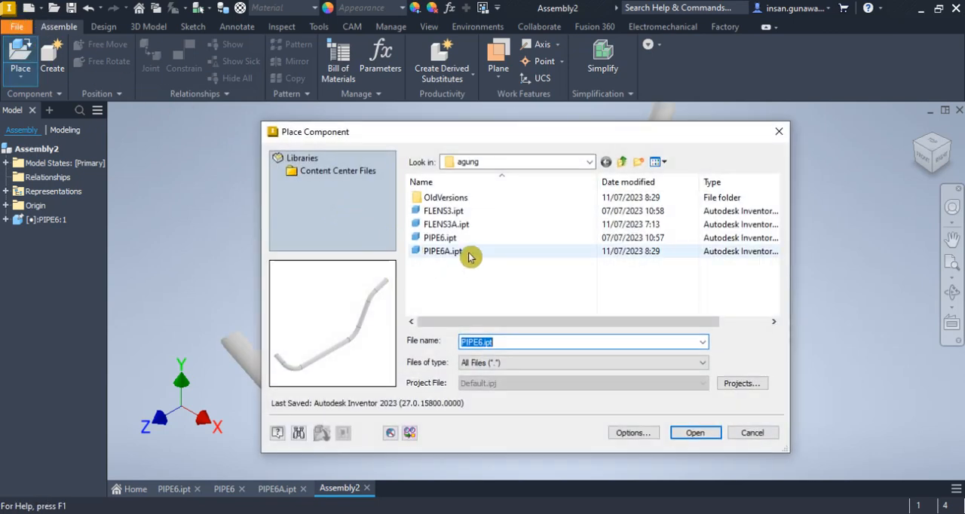
left_click(468, 257)
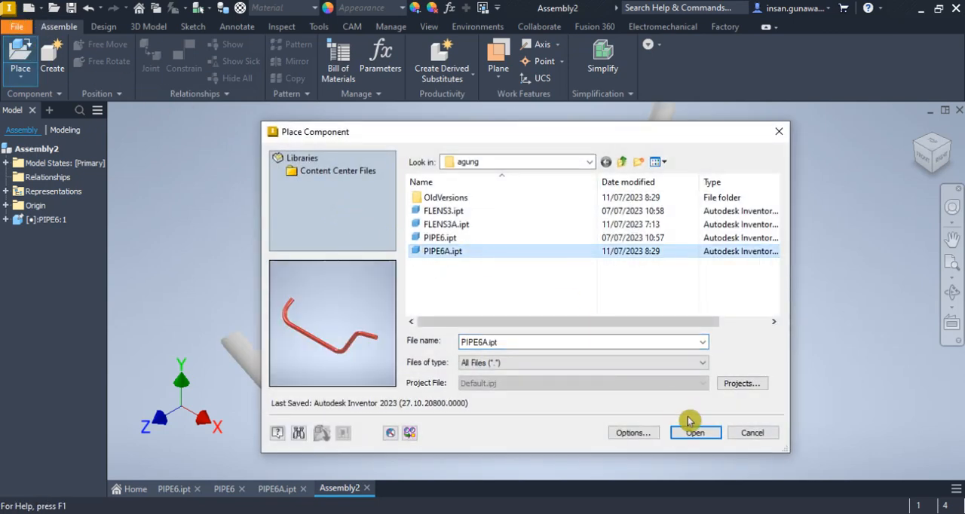
left_click(693, 433)
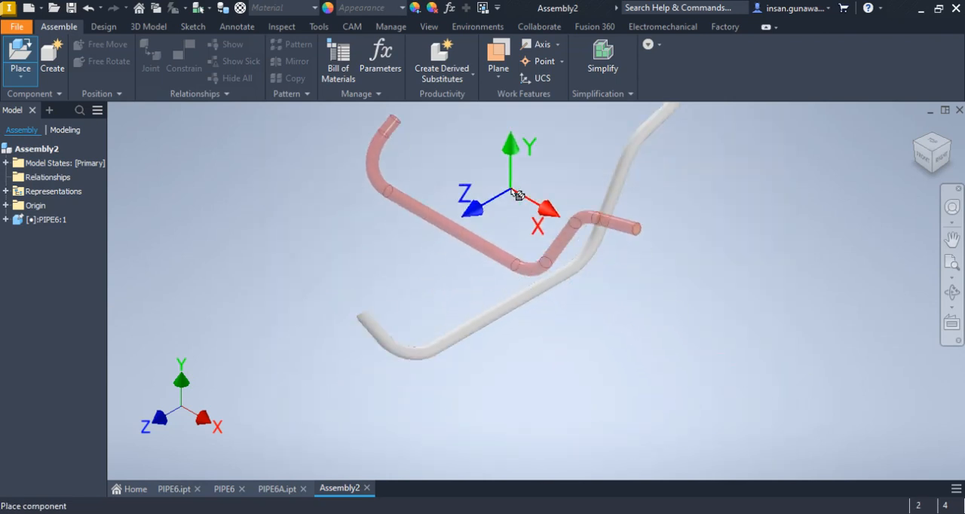
left_click(521, 190)
right_click(522, 190)
left_click(564, 192)
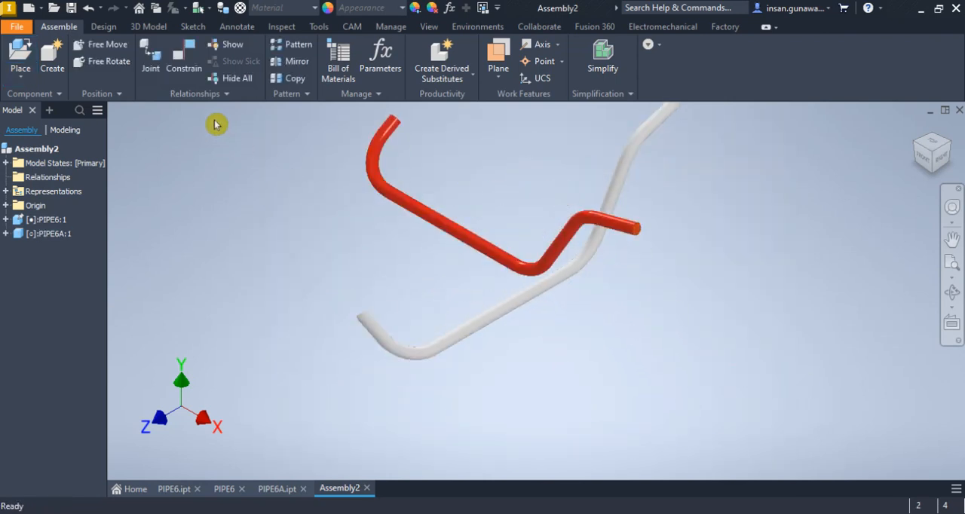
Mate the axes of both pipes' long straight runs and of their adjoining inclined legs, each with 0 mm offset
key("c")
left_click(459, 227)
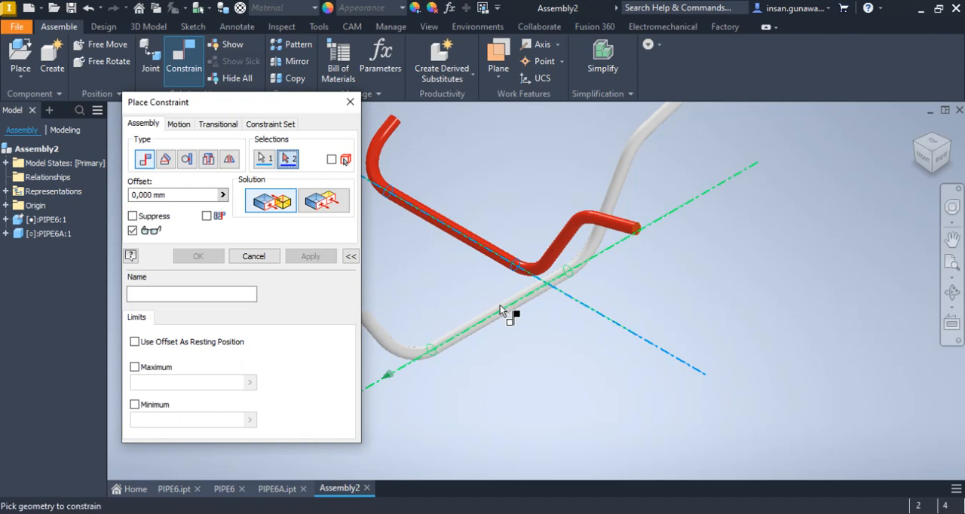
left_click(504, 315)
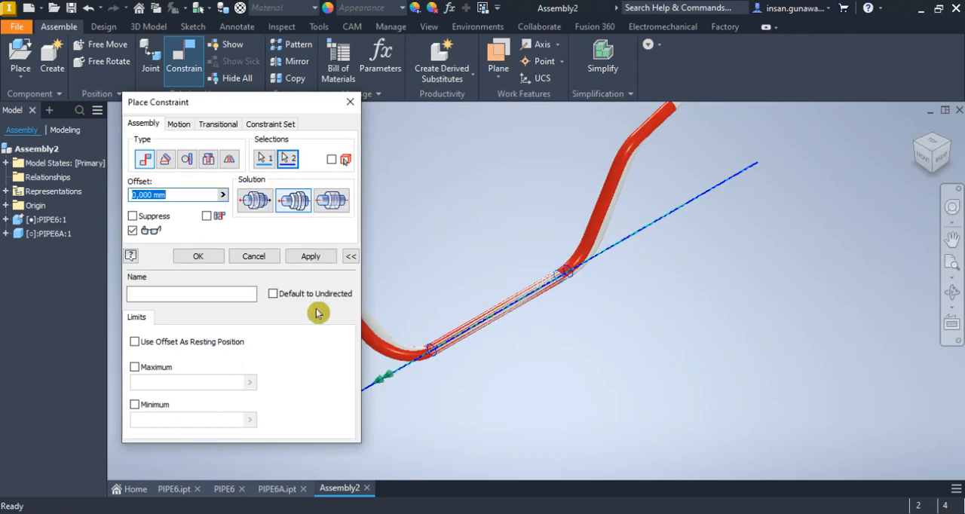
left_click(306, 260)
left_click(611, 214)
left_click(612, 218)
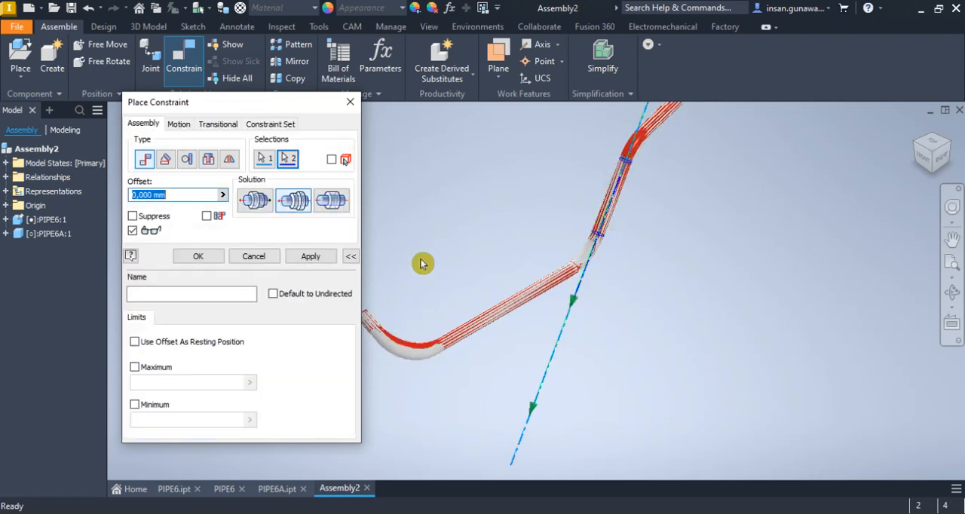
left_click(204, 257)
Inspect how the two overlaid pipes match in the right view, especially at the bend beside the short end leg
middle_click_drag(579, 256, 561, 324)
left_click(649, 224)
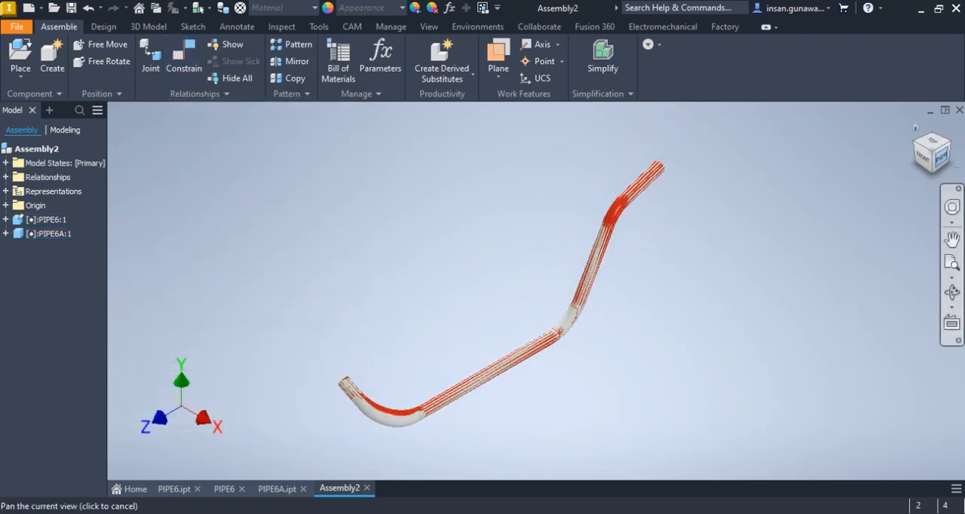
left_click(942, 157)
scroll(361, 336, "up", 5)
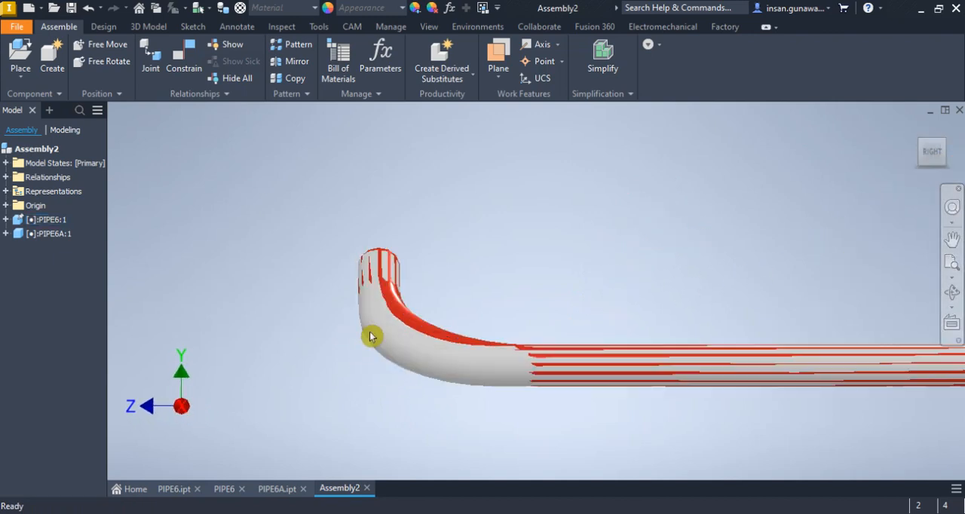
scroll(409, 330, "down", 5)
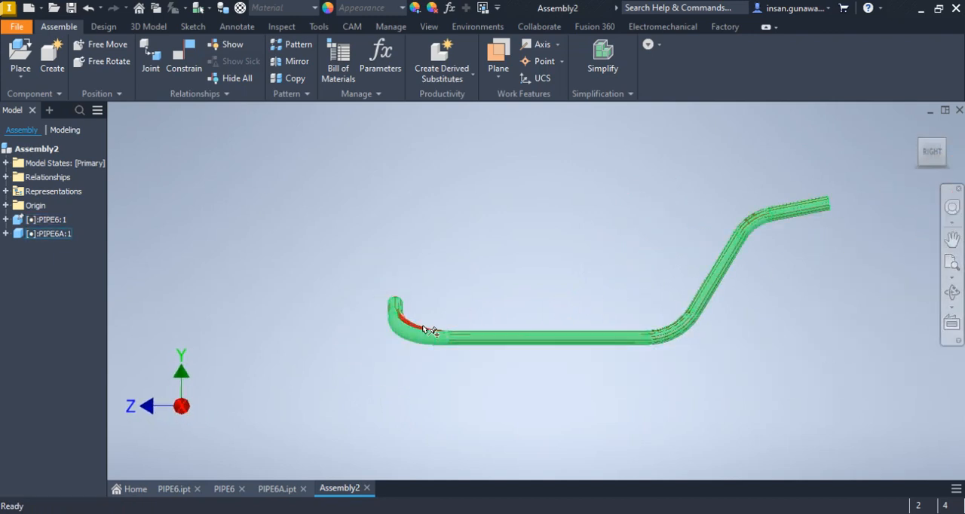
scroll(407, 327, "up", 5)
scroll(405, 326, "down", 2)
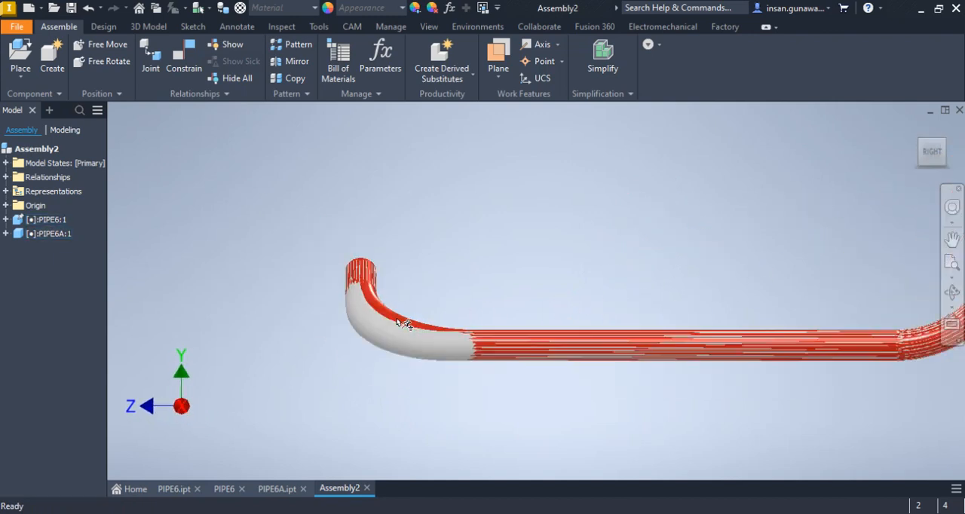
Switch to PIPE6A.ipt and open the 3D sketch under Sweep1 for editing
left_click(279, 491)
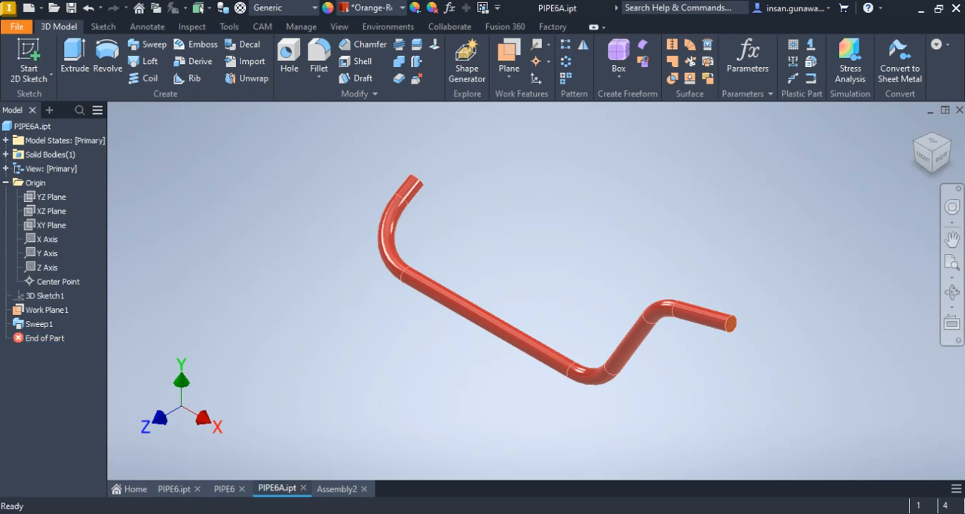
left_click(6, 324)
left_click(52, 340)
right_click(53, 344)
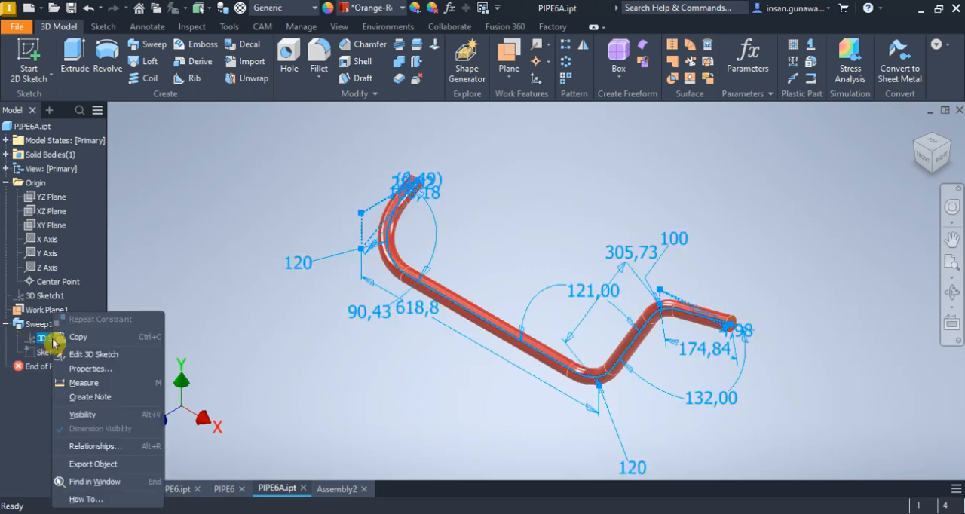
left_click(236, 285)
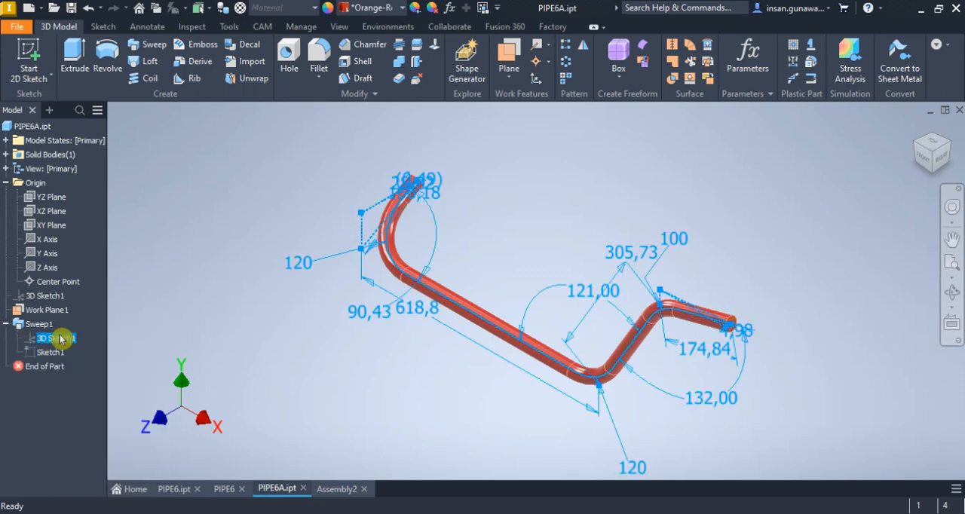
left_click(194, 333)
double_click(68, 339)
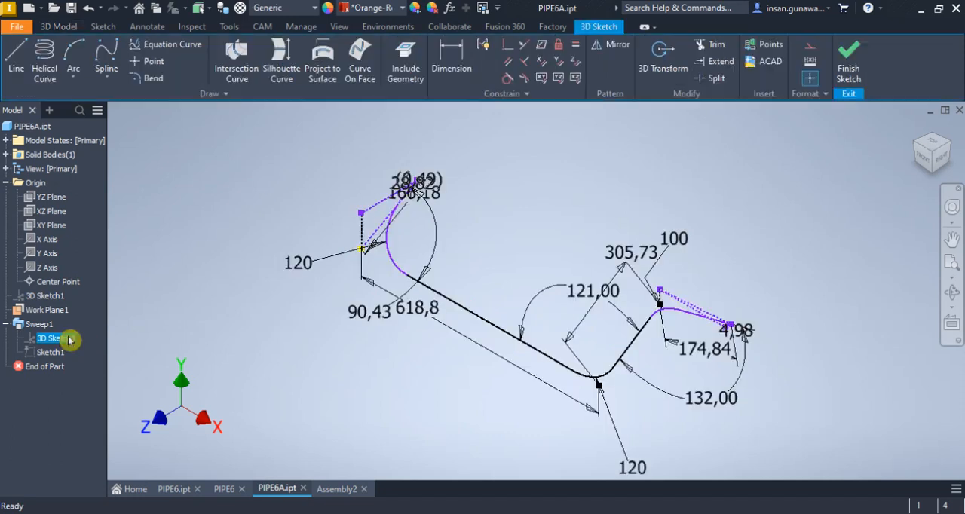
Check the PIPE6 drawing, set the bend radius between the 618.8 mm run and its end leg to 84 mm, and finish the sketch
double_click(307, 261)
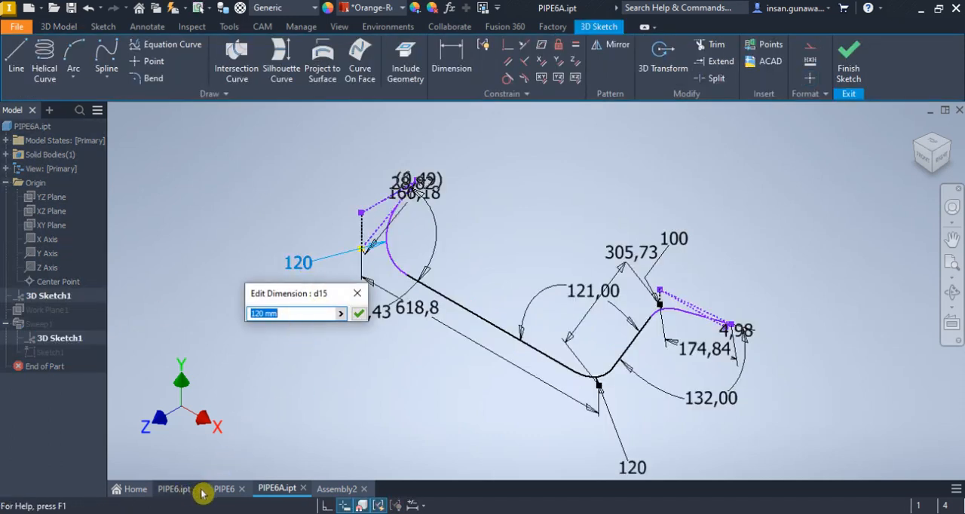
left_click(225, 490)
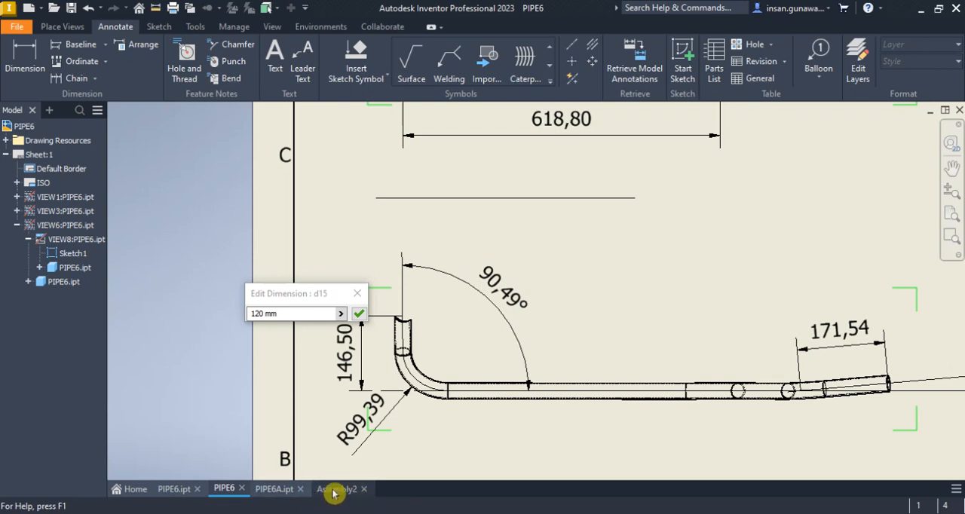
left_click(287, 492)
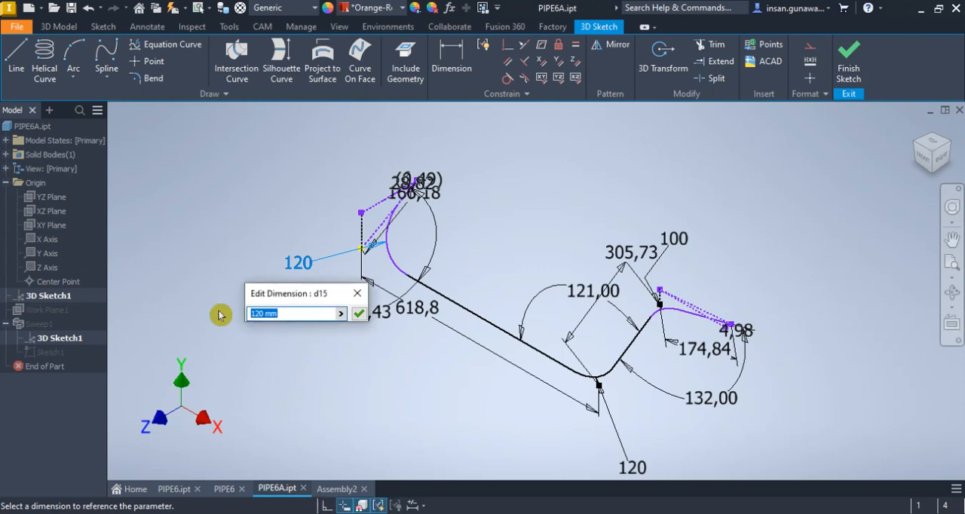
key("Return")
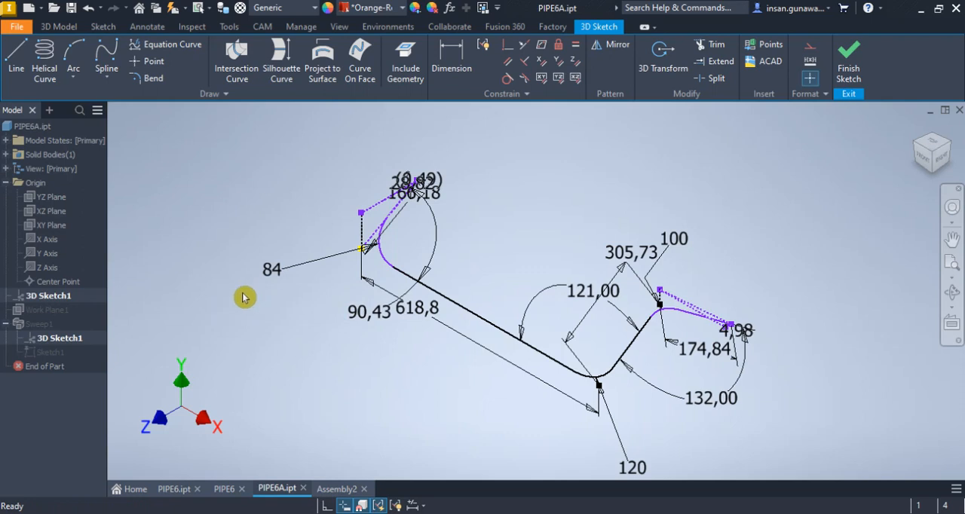
left_click(849, 75)
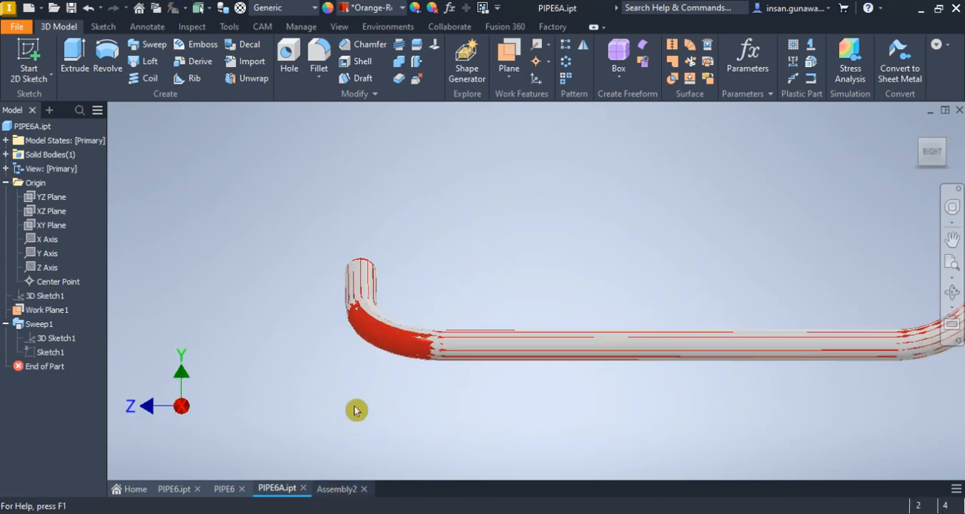
Compare the overlaid pipes at the edited bend in Assembly2, and check that bend's radius in the PIPE6 drawing
scroll(431, 327, "down", 2)
scroll(432, 325, "up", 3)
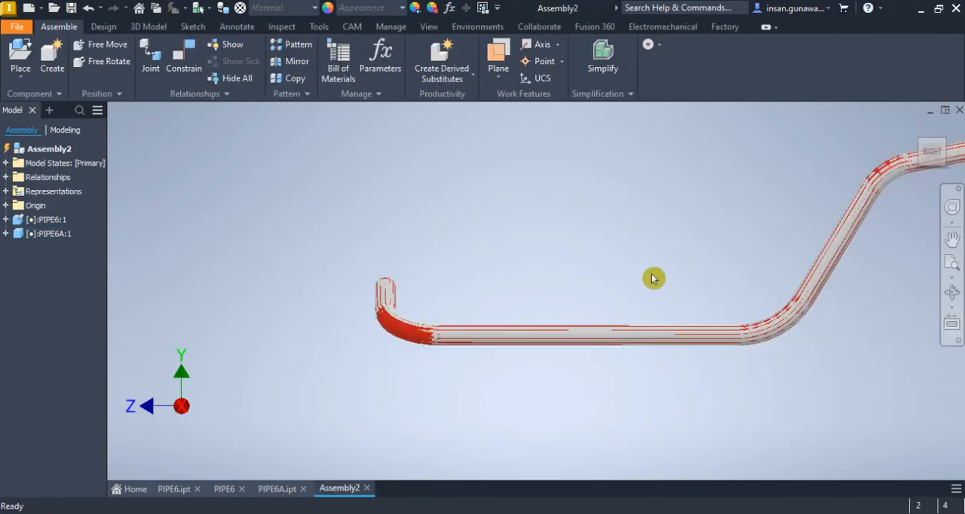
left_click(953, 293)
left_click_drag(528, 306, 479, 382)
right_click(417, 326)
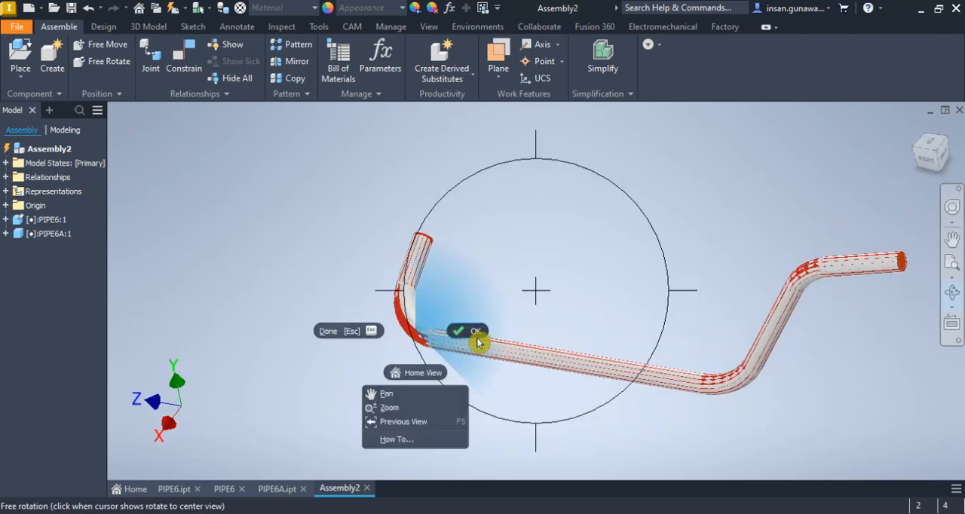
left_click(477, 342)
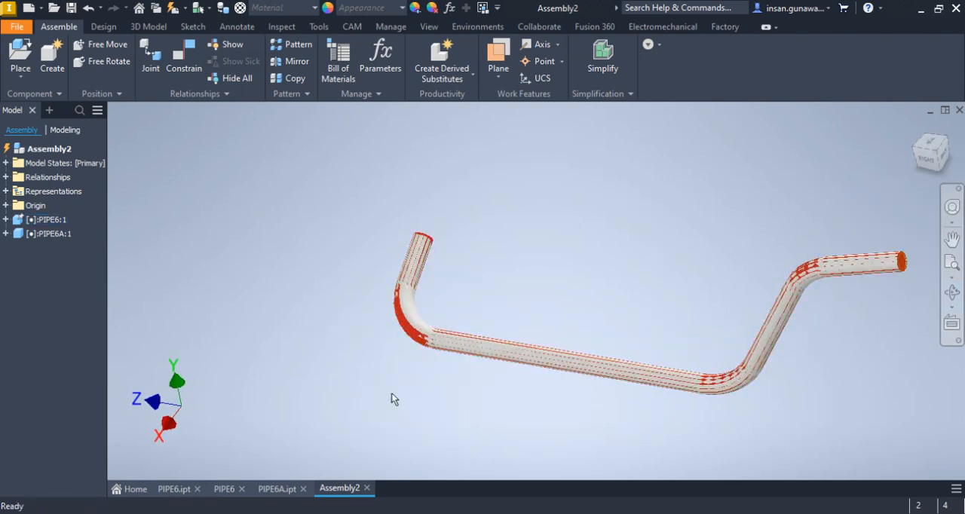
left_click(232, 492)
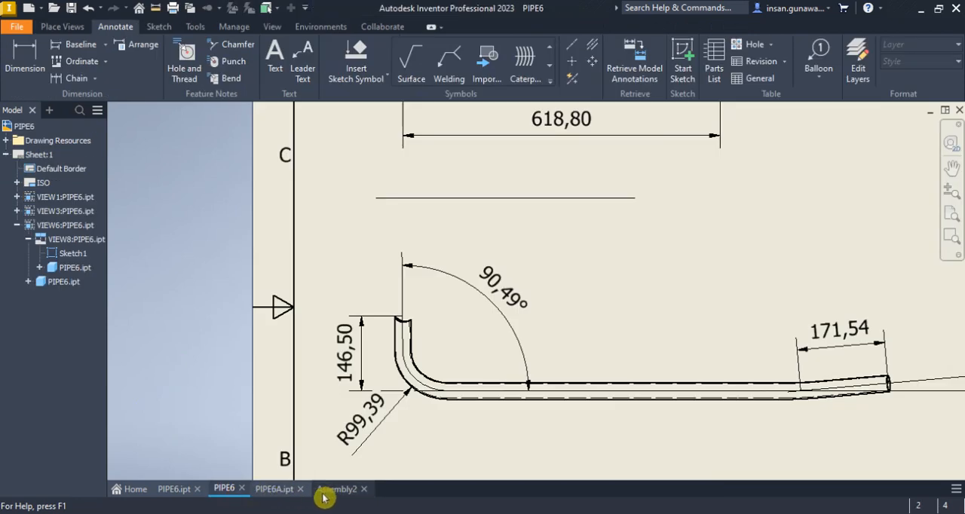
left_click(284, 494)
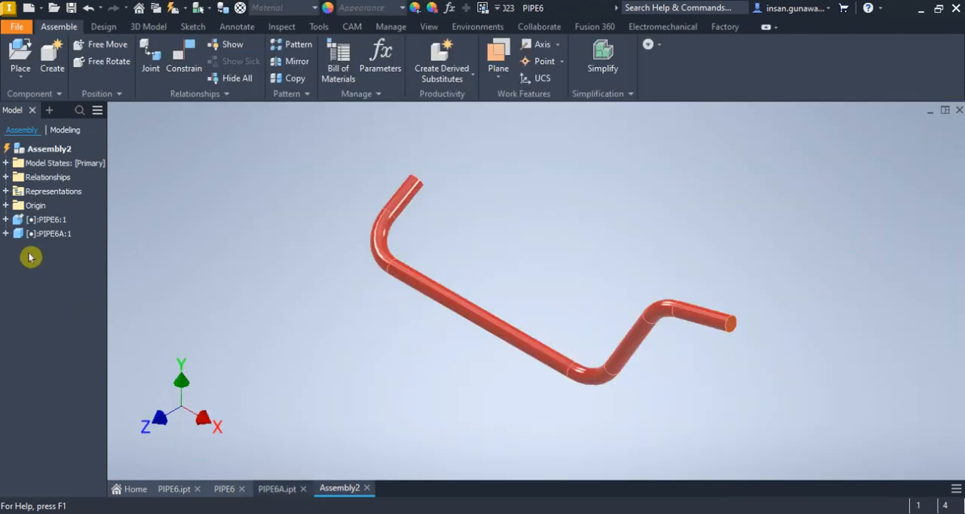
Open the 3D sketch under Sweep1 in PIPE6A.ipt, set the 84 mm bend radius to 85 mm, and finish the sketch
double_click(38, 238)
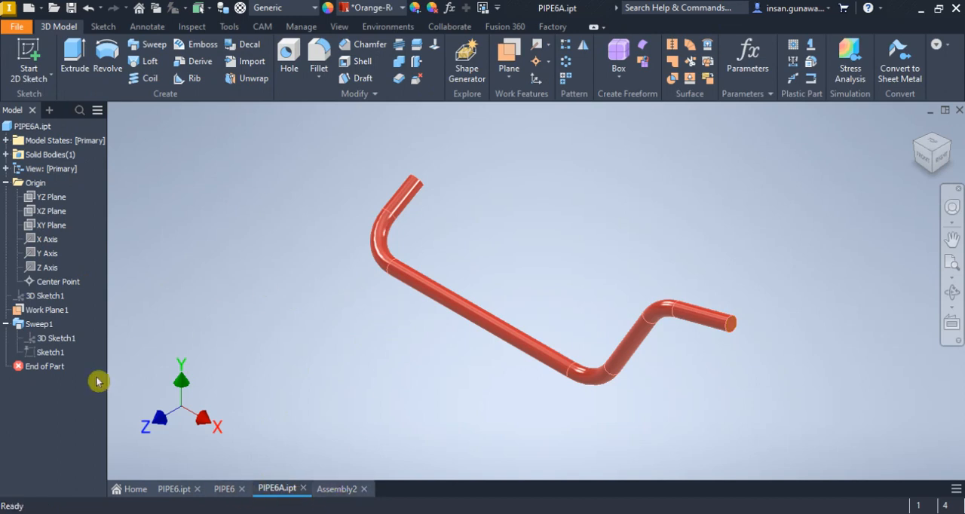
left_click(47, 324)
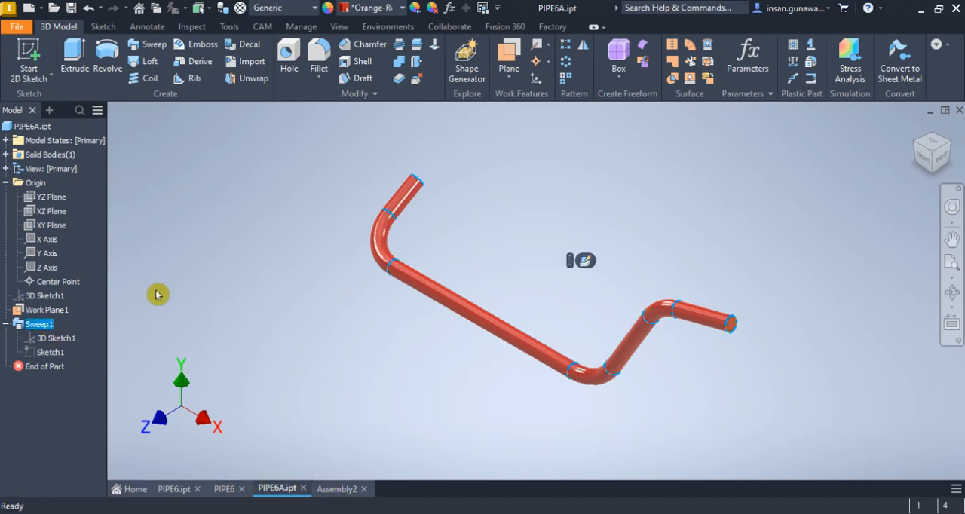
double_click(60, 338)
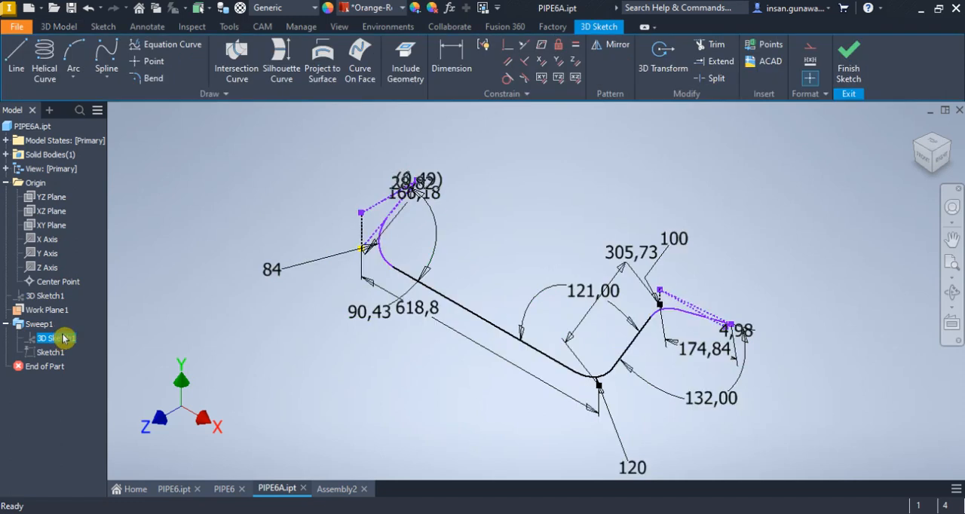
double_click(274, 275)
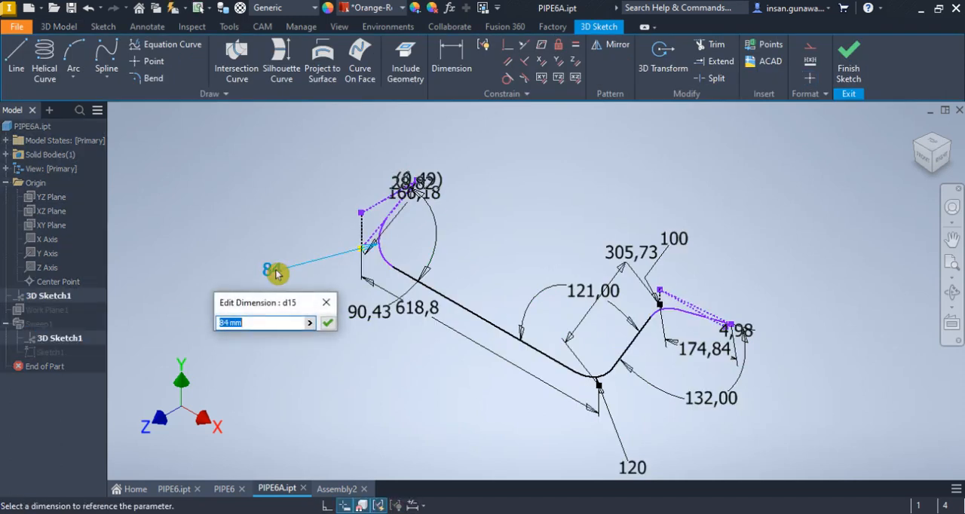
type("85")
left_click(279, 277)
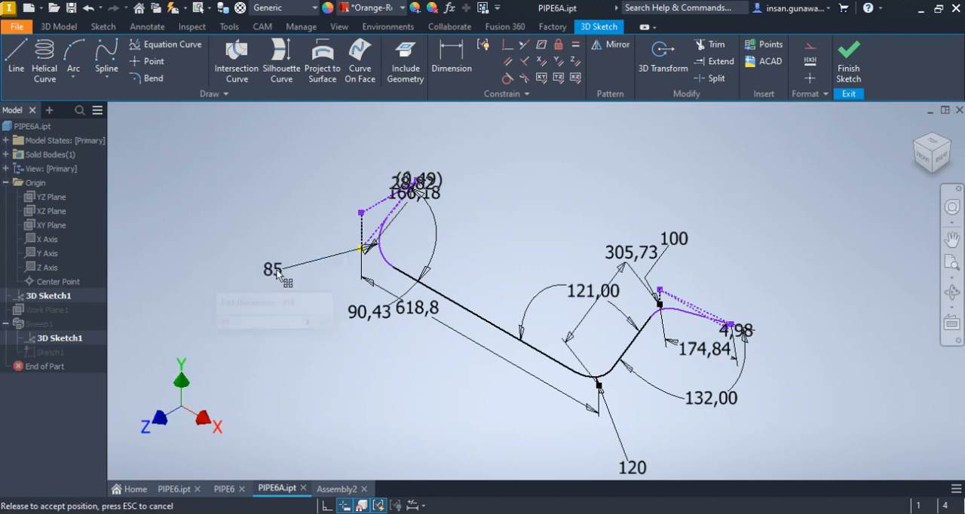
left_click(848, 66)
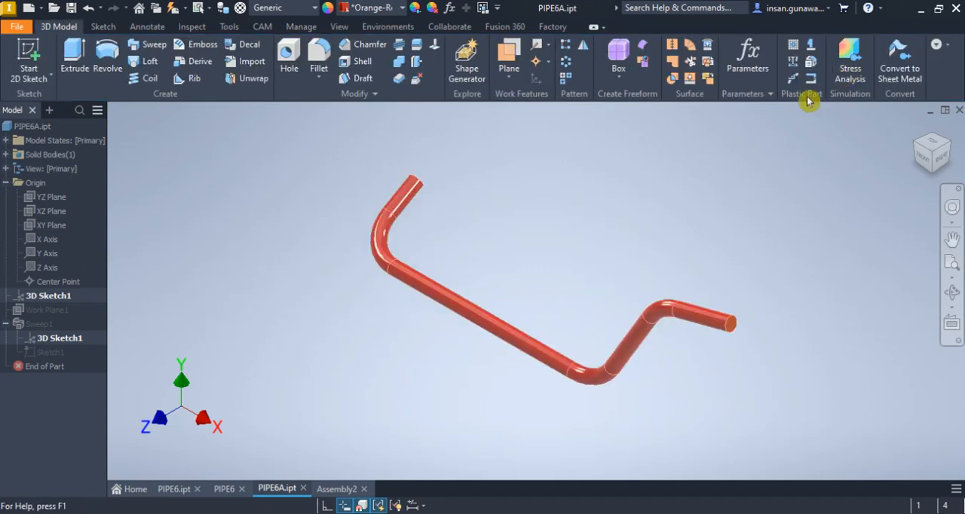
Return to Assembly2 and compare the overlaid pipes along their full length, including from the edge between the top and right views
left_click(342, 487)
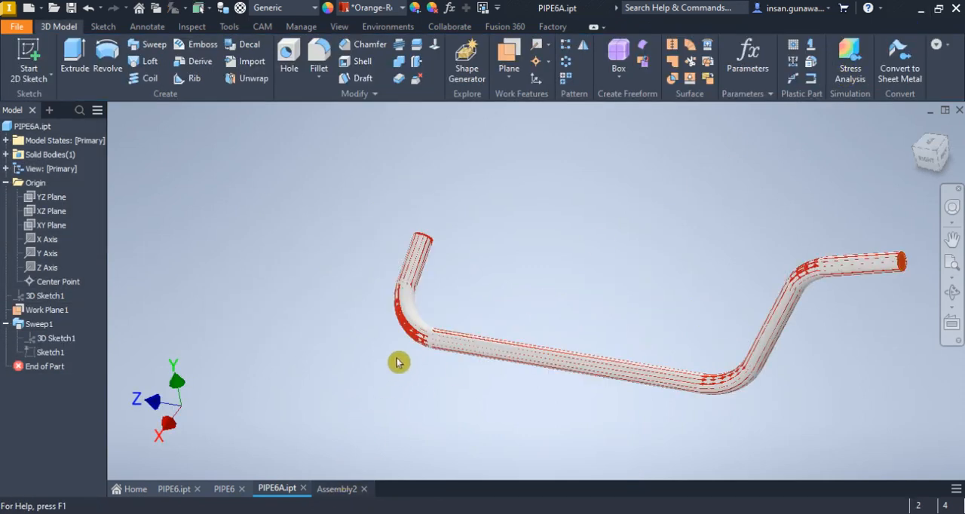
scroll(413, 329, "down", 6)
scroll(423, 337, "up", 7)
left_click(423, 336)
left_click(559, 301)
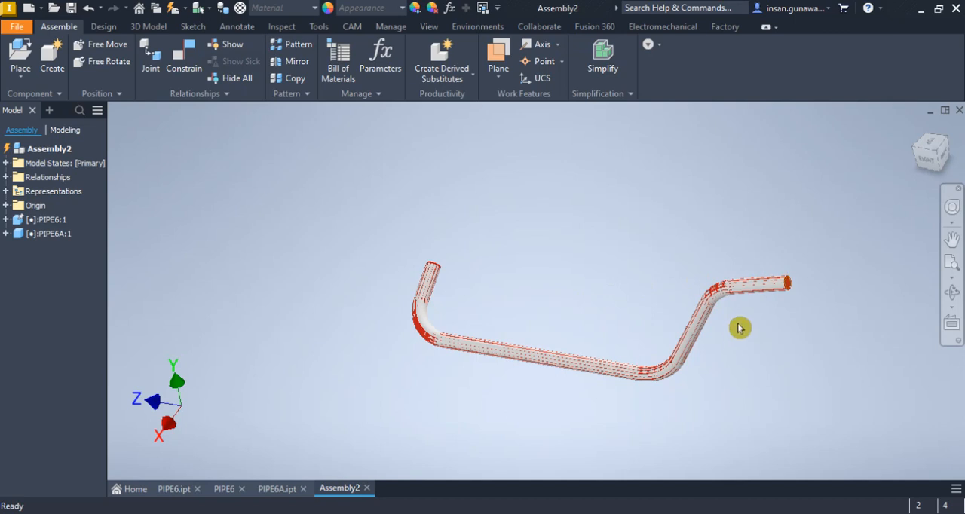
left_click(914, 166)
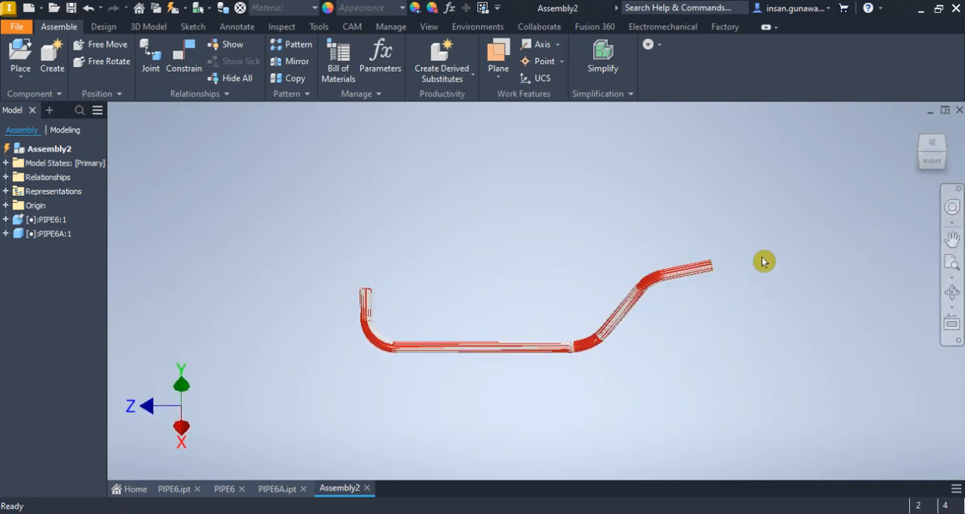
scroll(371, 294, "up", 8)
scroll(360, 299, "down", 8)
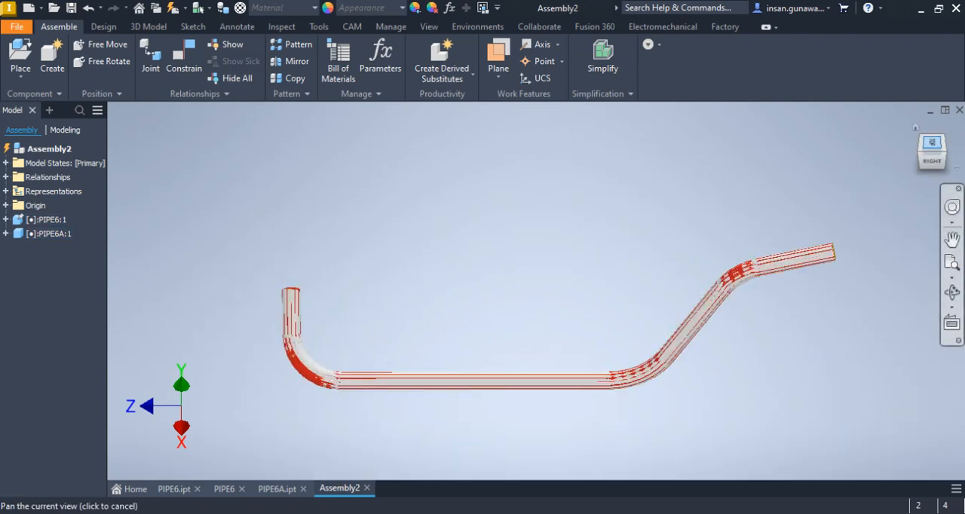
Inspect the overlaid pipes in the top view, closely at the free end, and from an orbited angle showing all three bends
left_click(932, 140)
scroll(368, 275, "up", 4)
scroll(299, 266, "up", 5)
scroll(299, 266, "down", 7)
scroll(769, 339, "up", 6)
scroll(769, 339, "up", 2)
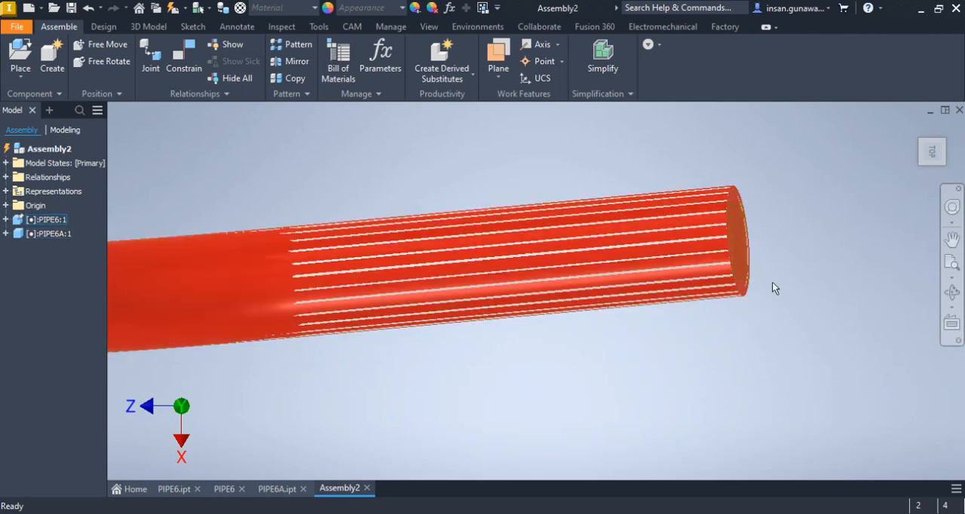
scroll(829, 276, "down", 8)
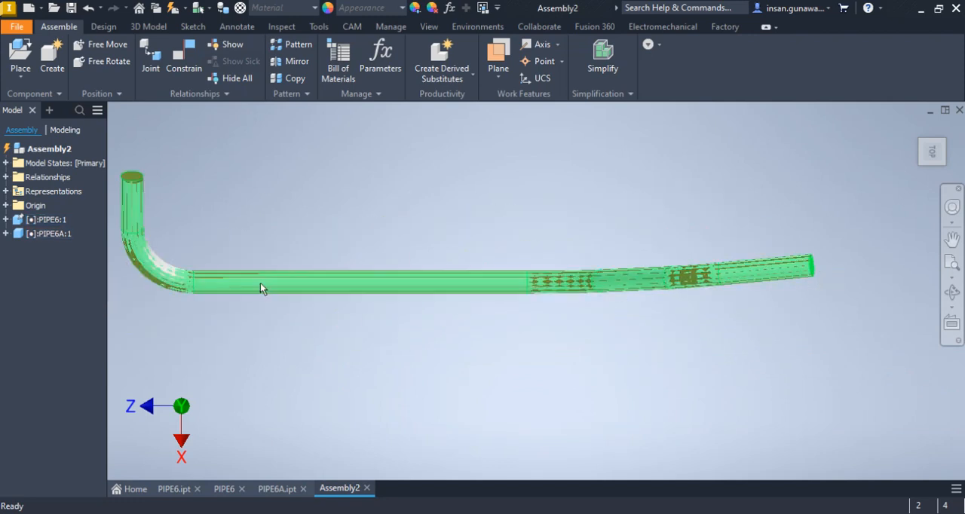
left_click(953, 293)
left_click_drag(455, 369, 370, 277)
middle_click_drag(516, 243, 585, 239)
right_click(585, 240)
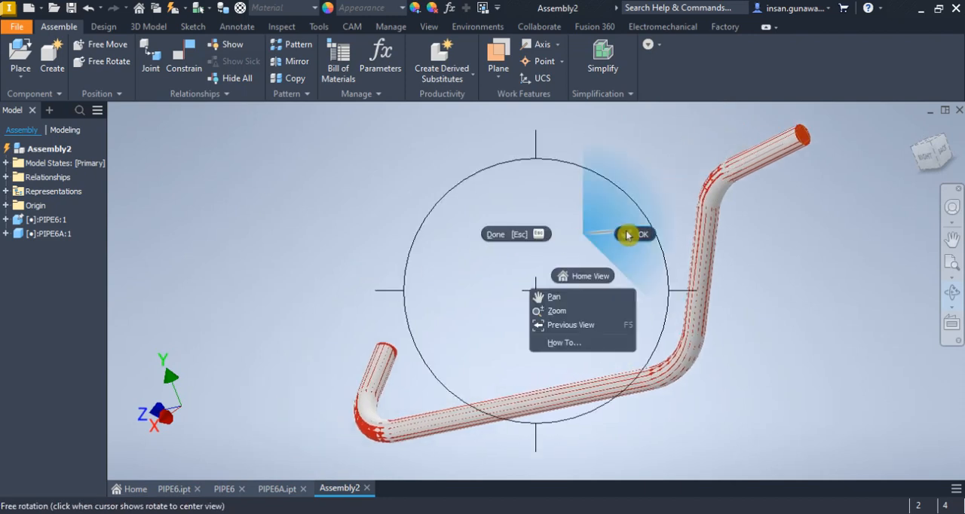
left_click(627, 234)
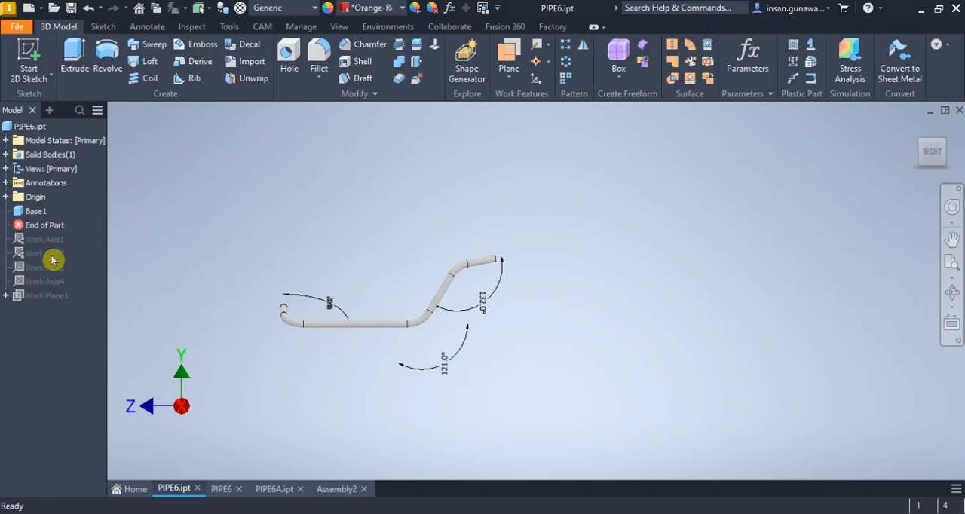
In PIPE6.ipt, move the End of Part marker below Work Axis4, and look over the PIPE6 drawing
left_click_drag(47, 227, 50, 285)
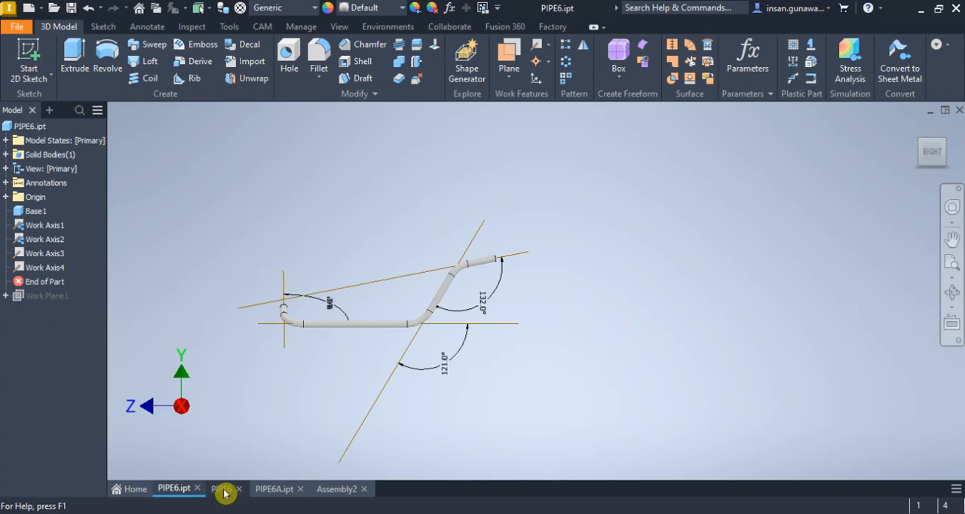
left_click(274, 490)
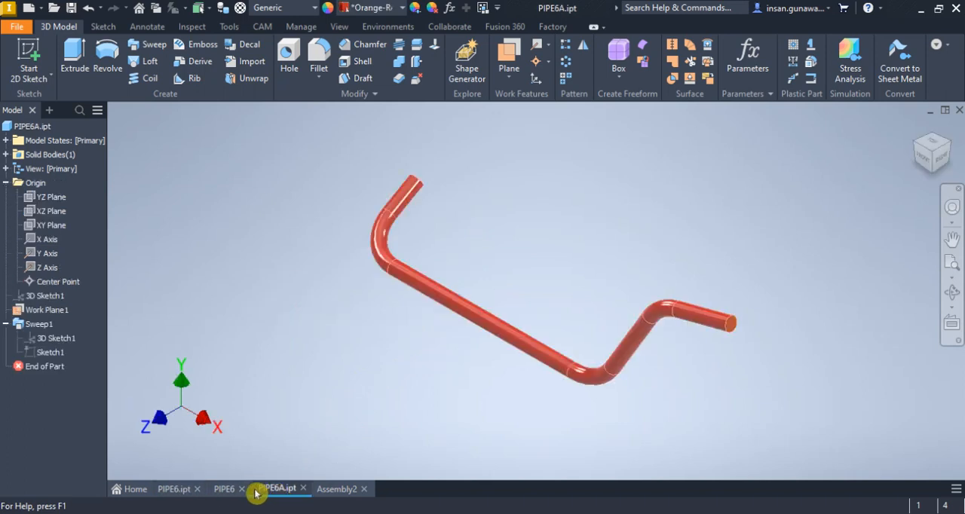
left_click(226, 490)
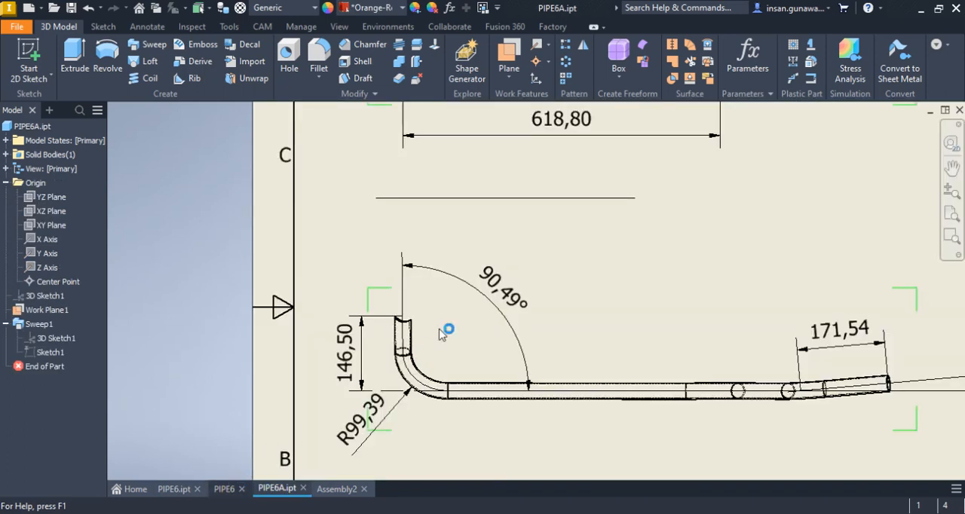
scroll(451, 330, "down", 5)
scroll(456, 329, "up", 3)
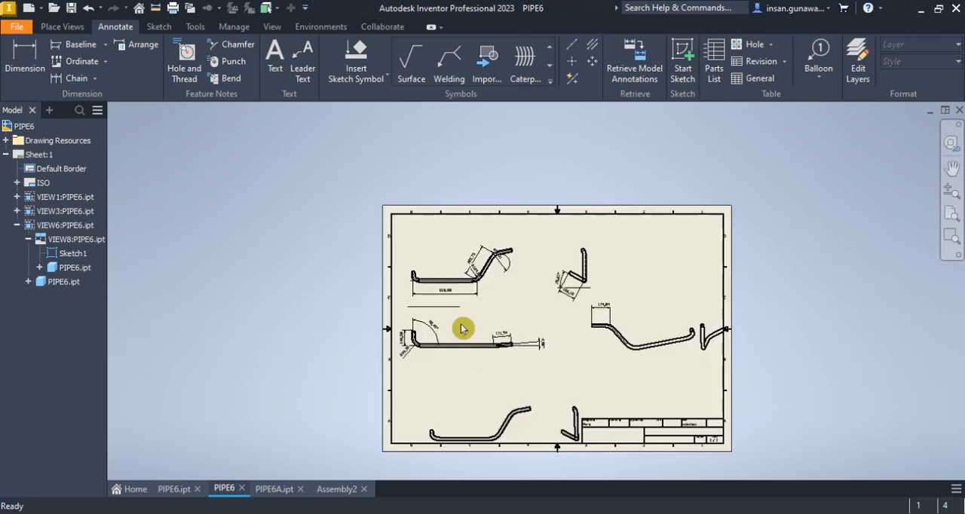
Examine the overlaid pipes against the work axes in Assembly2 from the home view
left_click(327, 495)
scroll(443, 328, "down", 2)
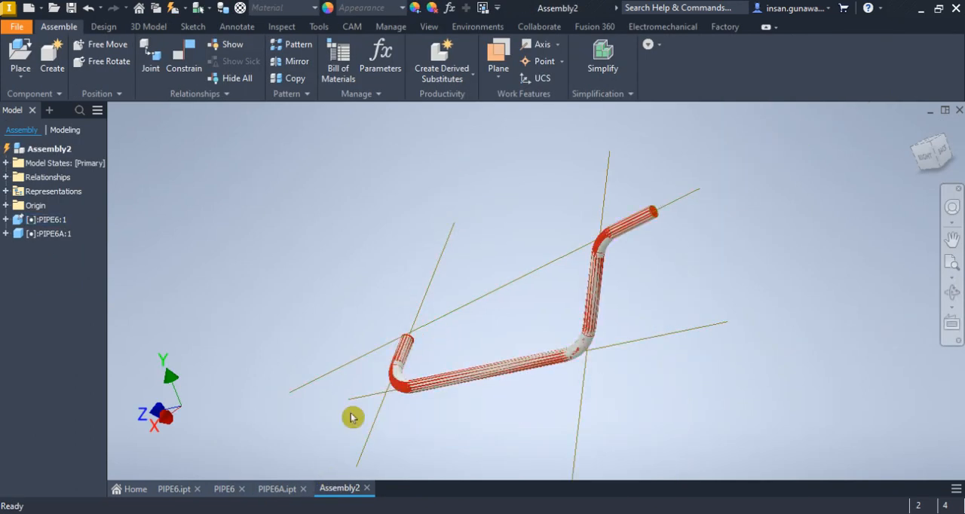
left_click(916, 129)
scroll(532, 297, "up", 3)
middle_click_drag(617, 356, 587, 399)
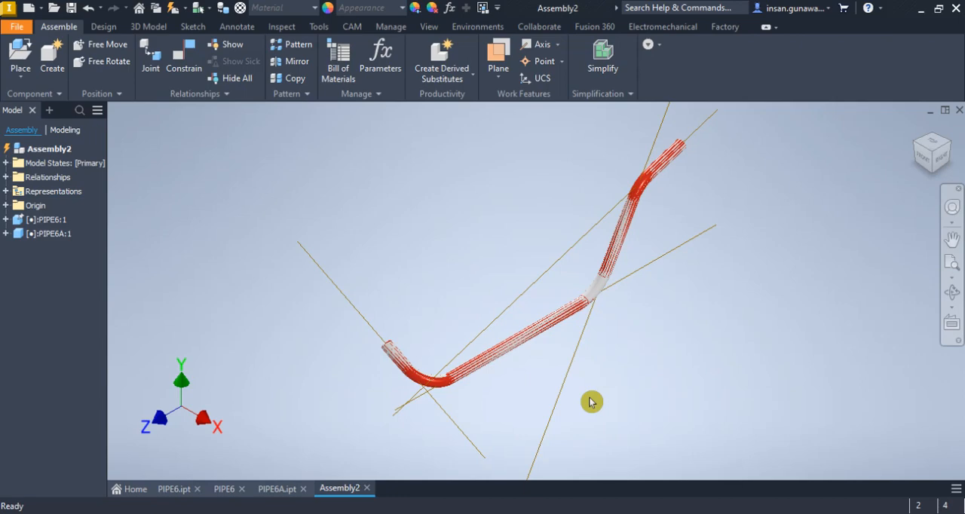